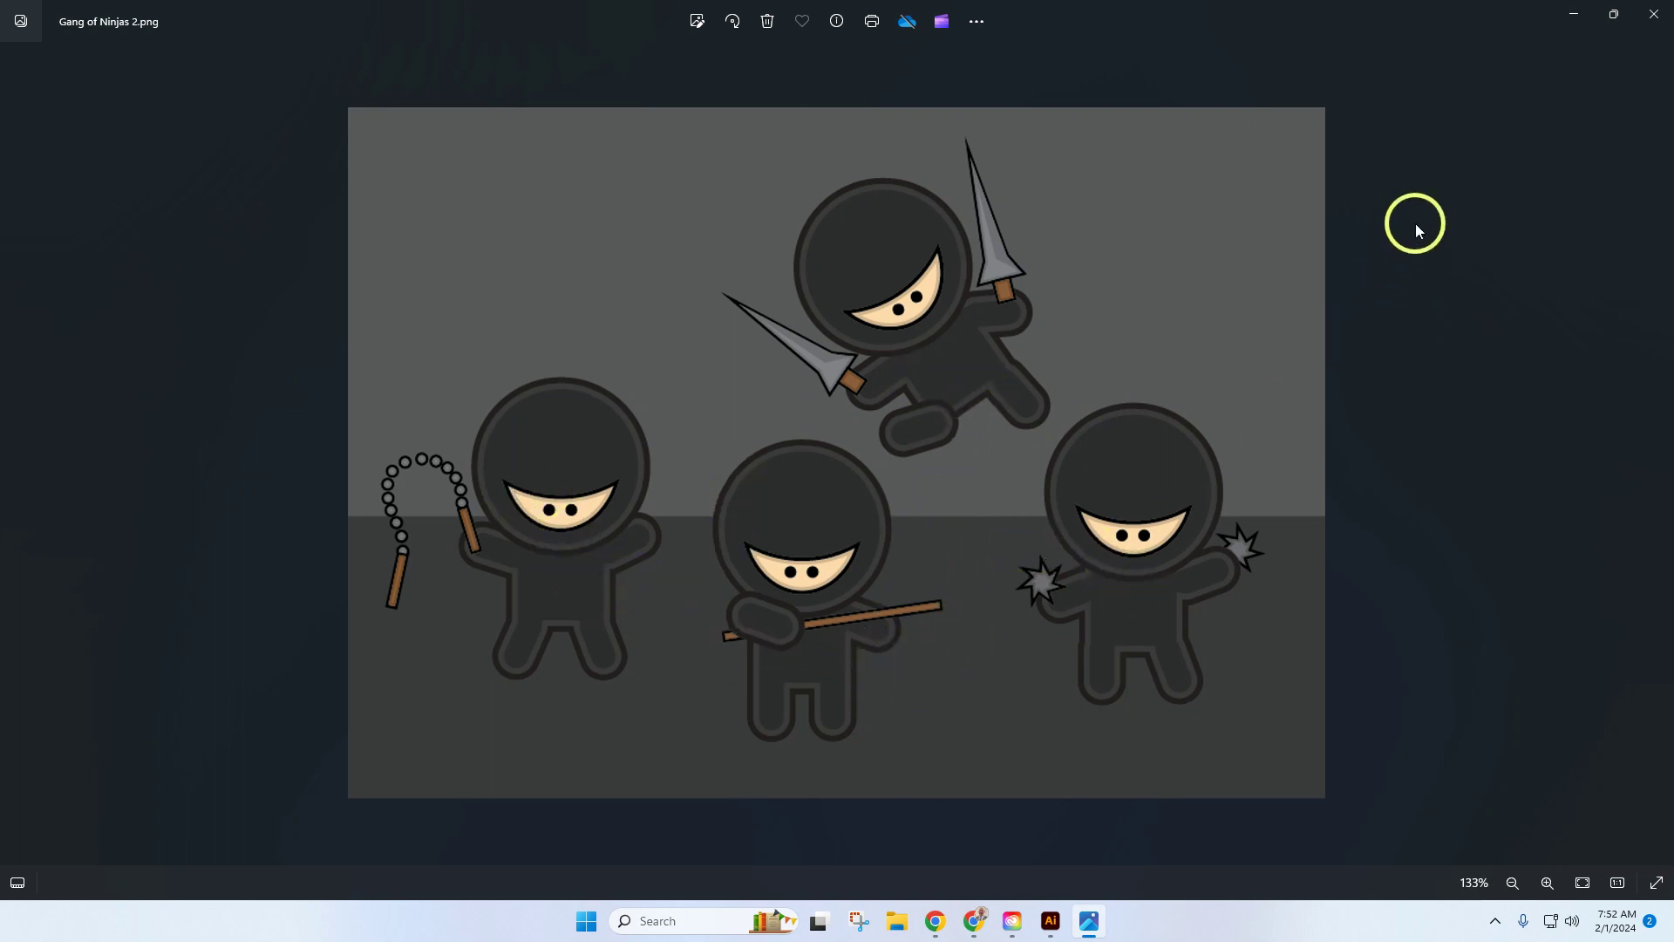
# Leave the Windows Photos reference and switch to Gang of Ninjas-2.ai in Illustrator
pyautogui.click(1051, 920)
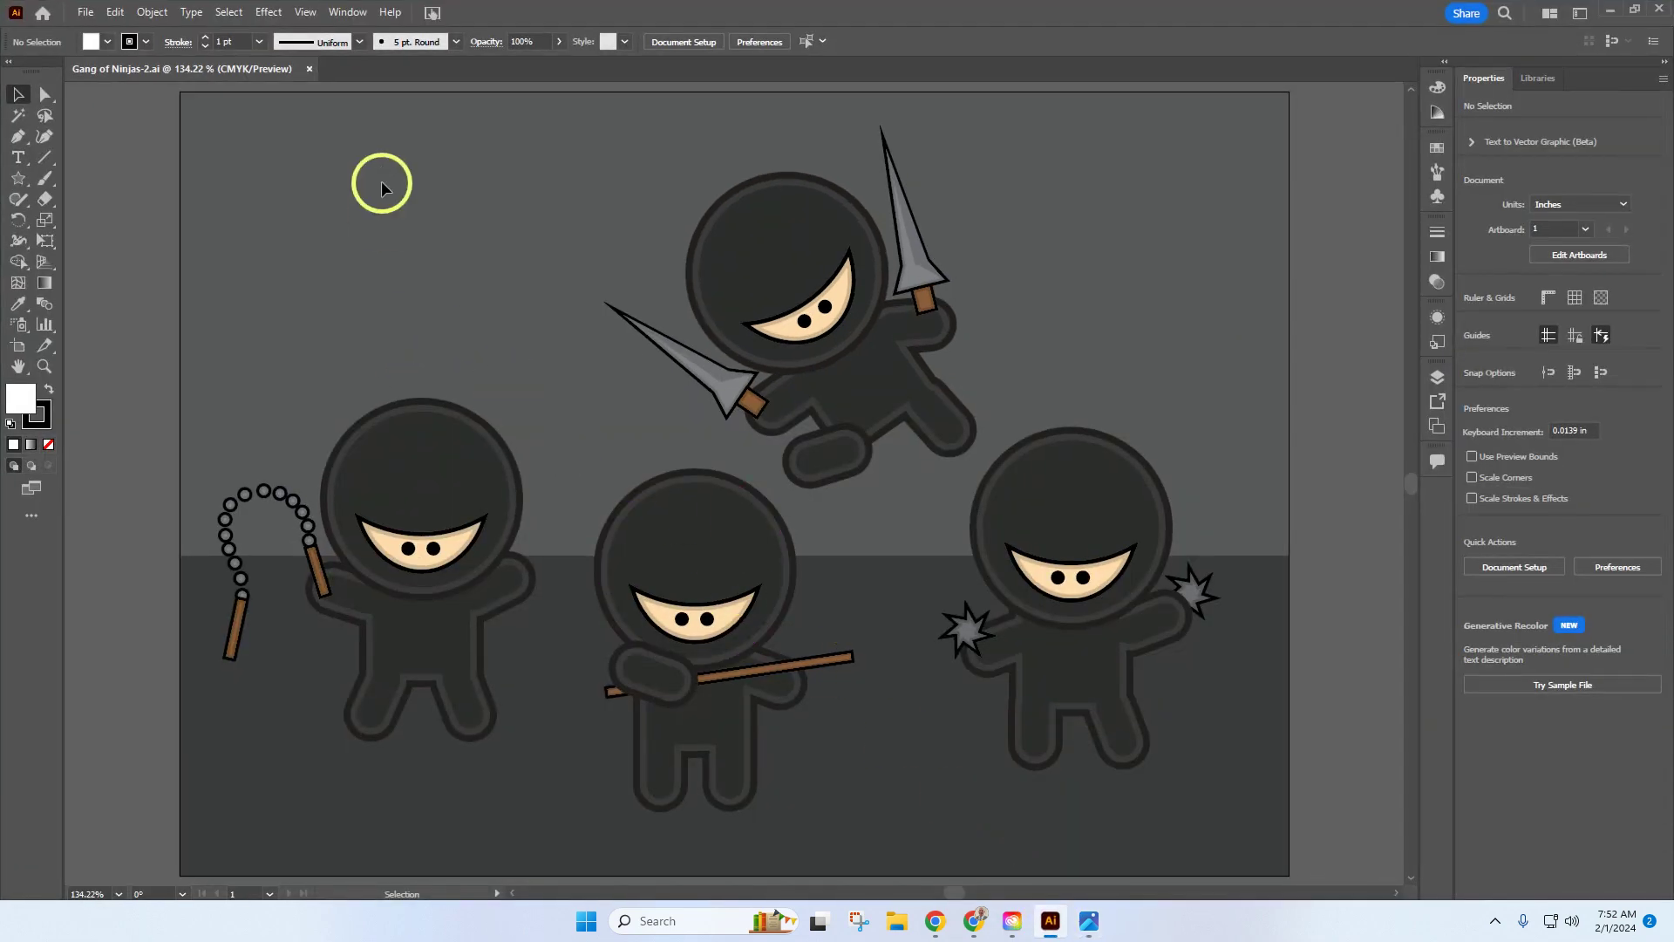
# Open Gang of Ninjas.ai from the Downloads folder as a second document
pyautogui.click(90, 16)
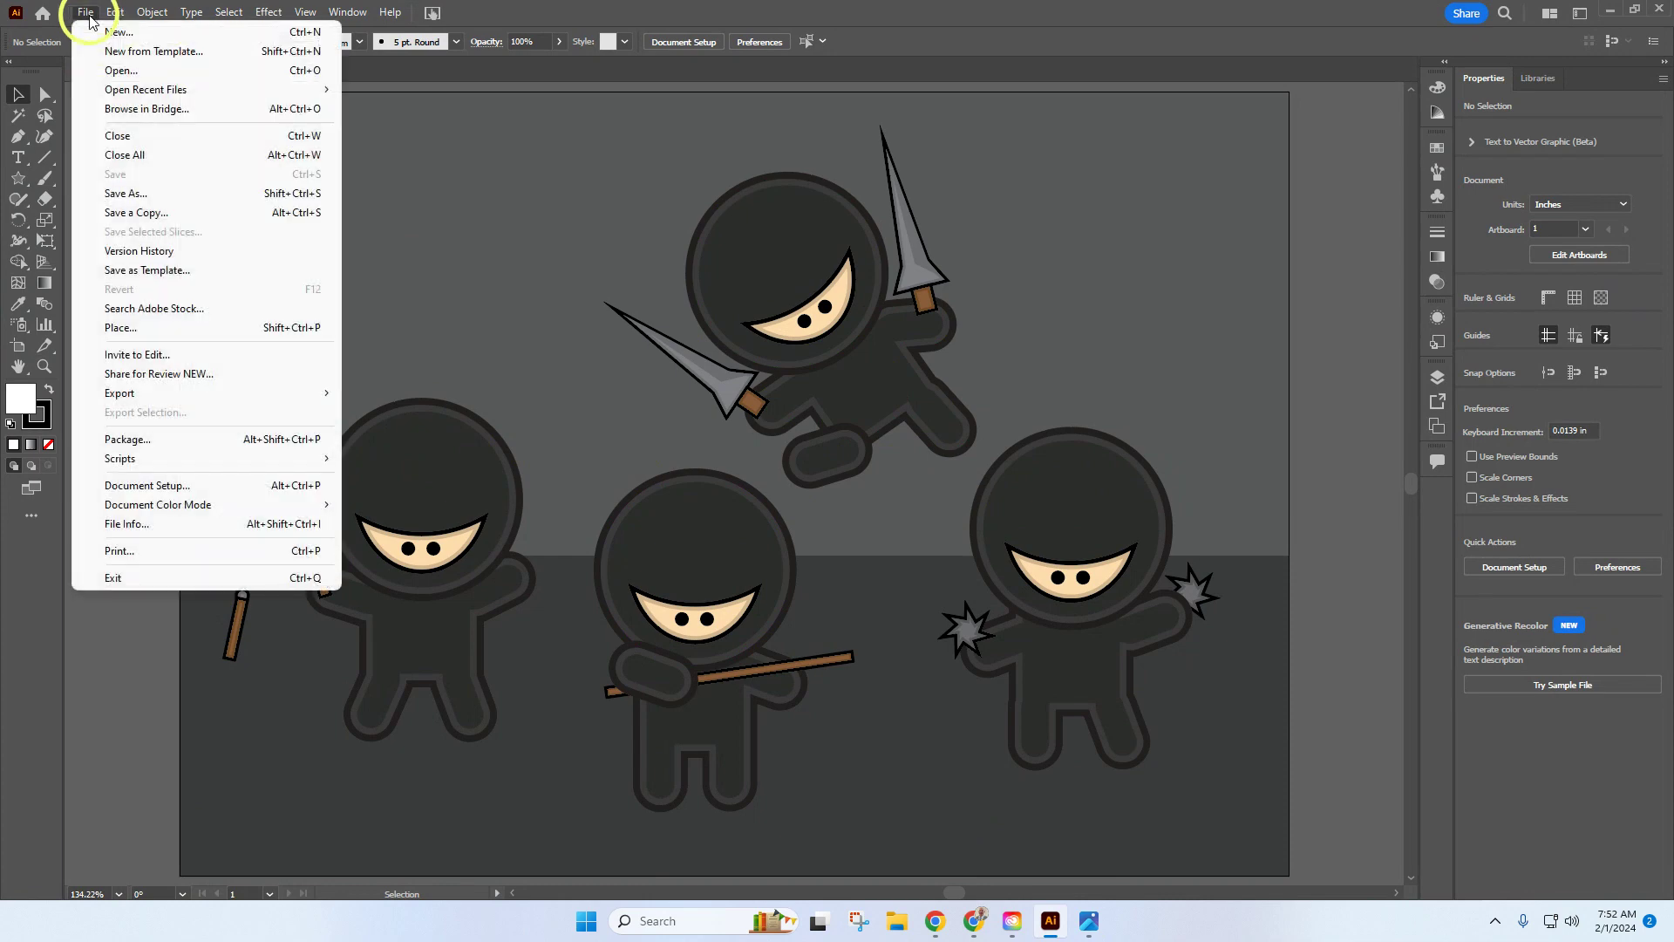
pyautogui.click(121, 72)
pyautogui.click(298, 178)
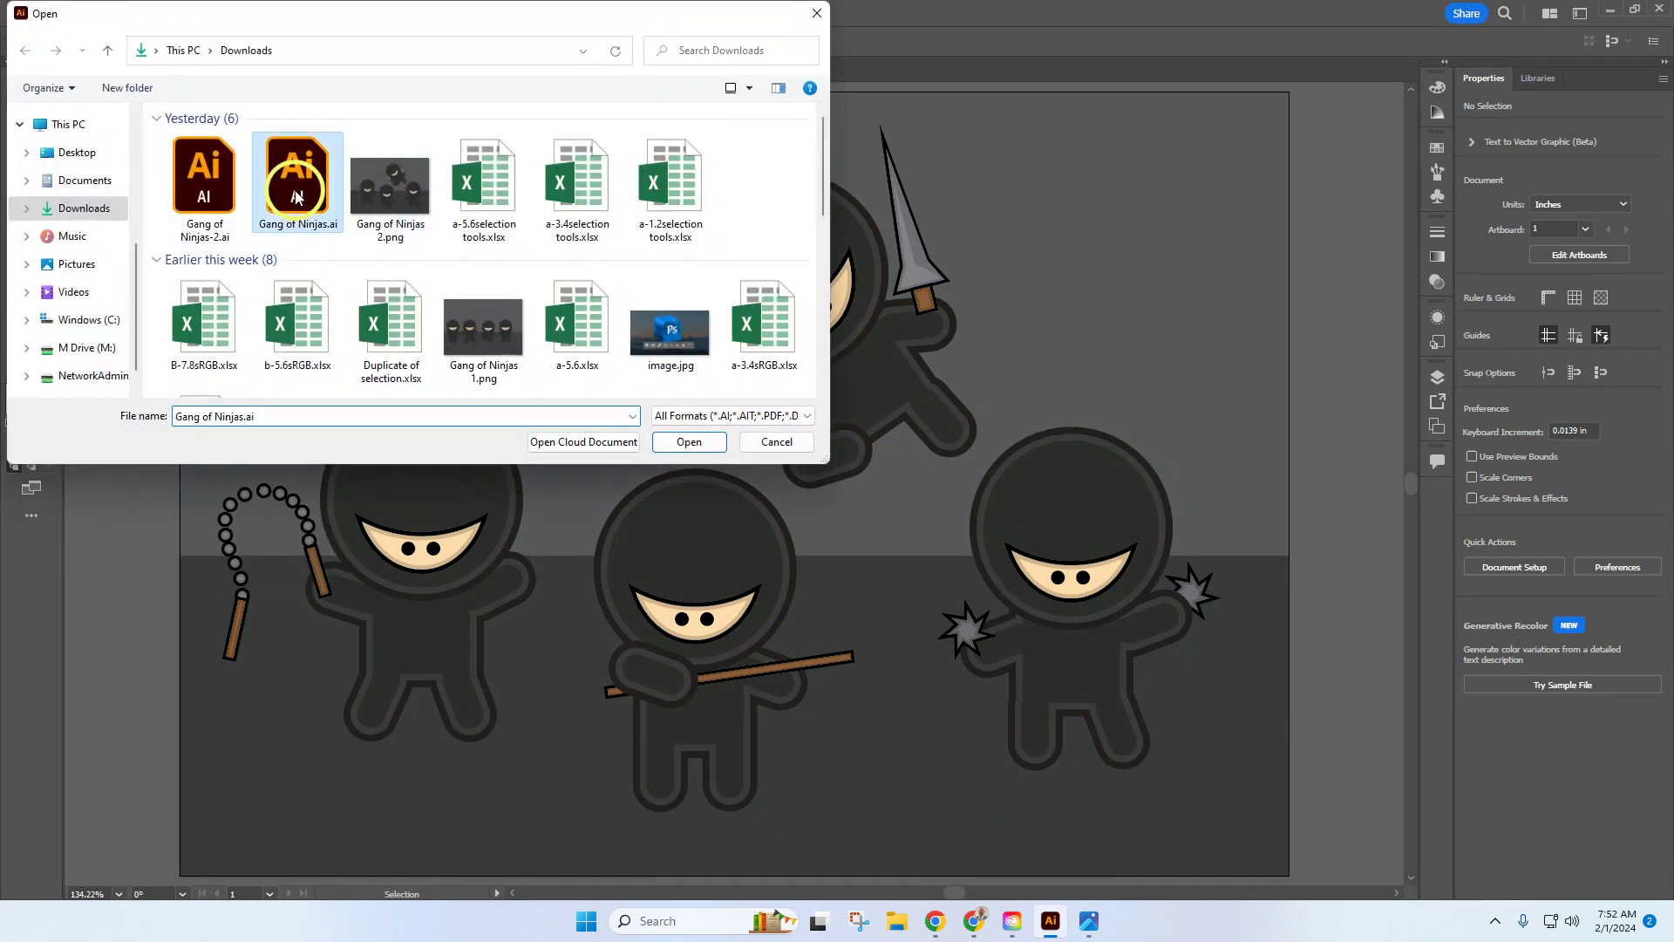
pyautogui.click(689, 442)
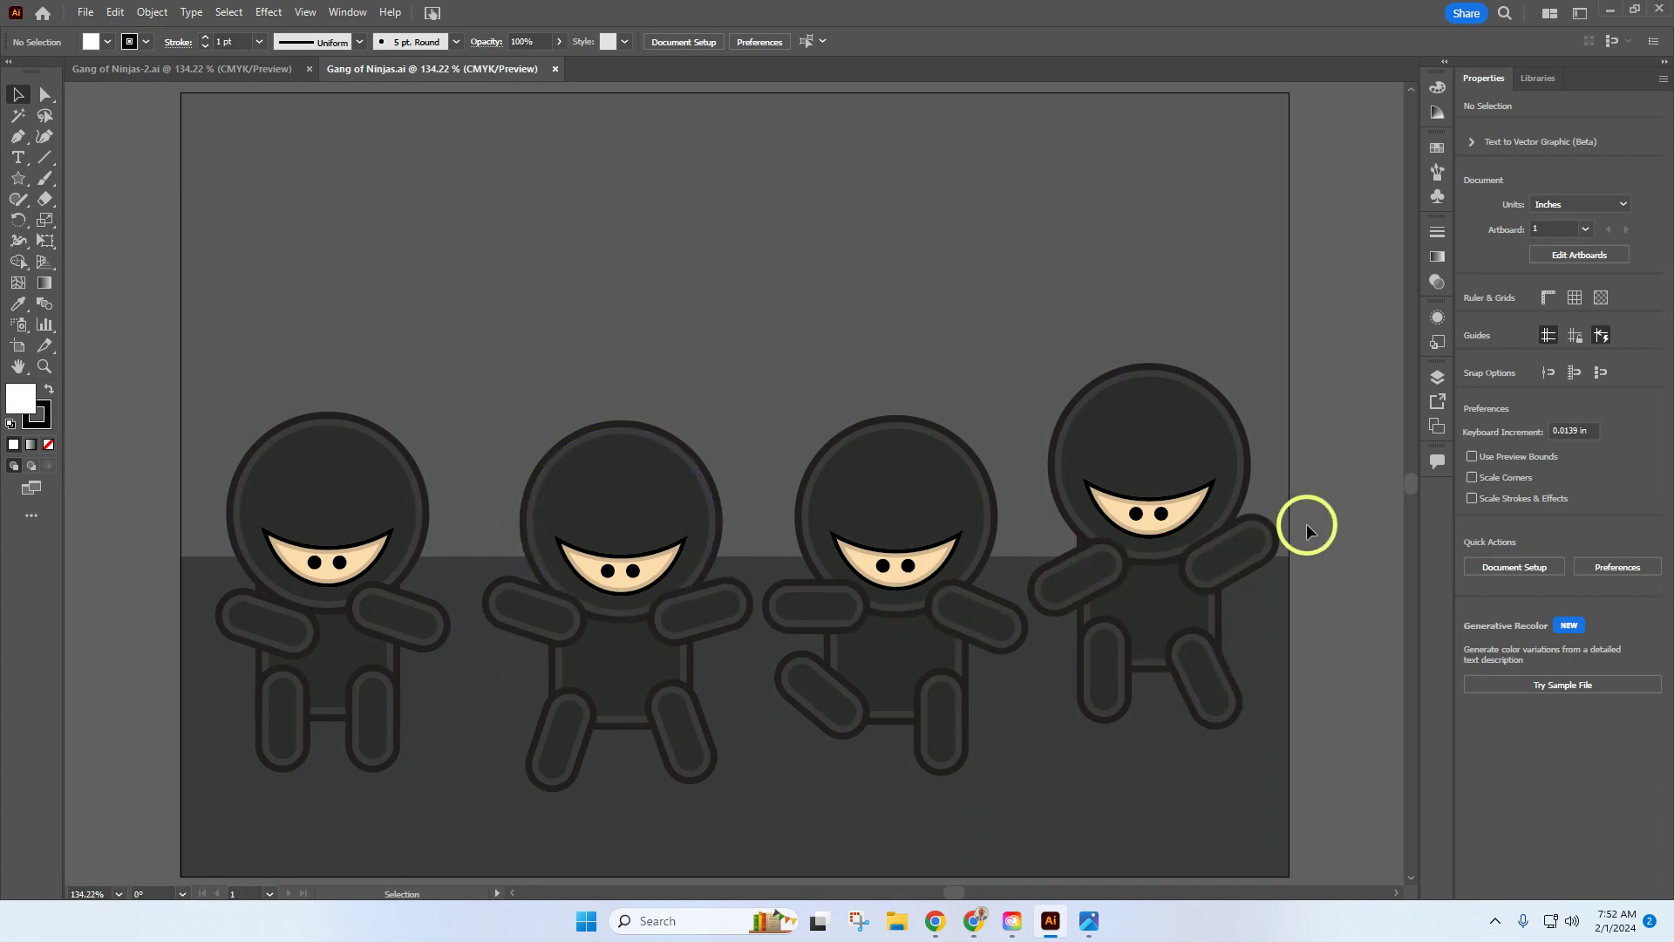
pyautogui.click(305, 13)
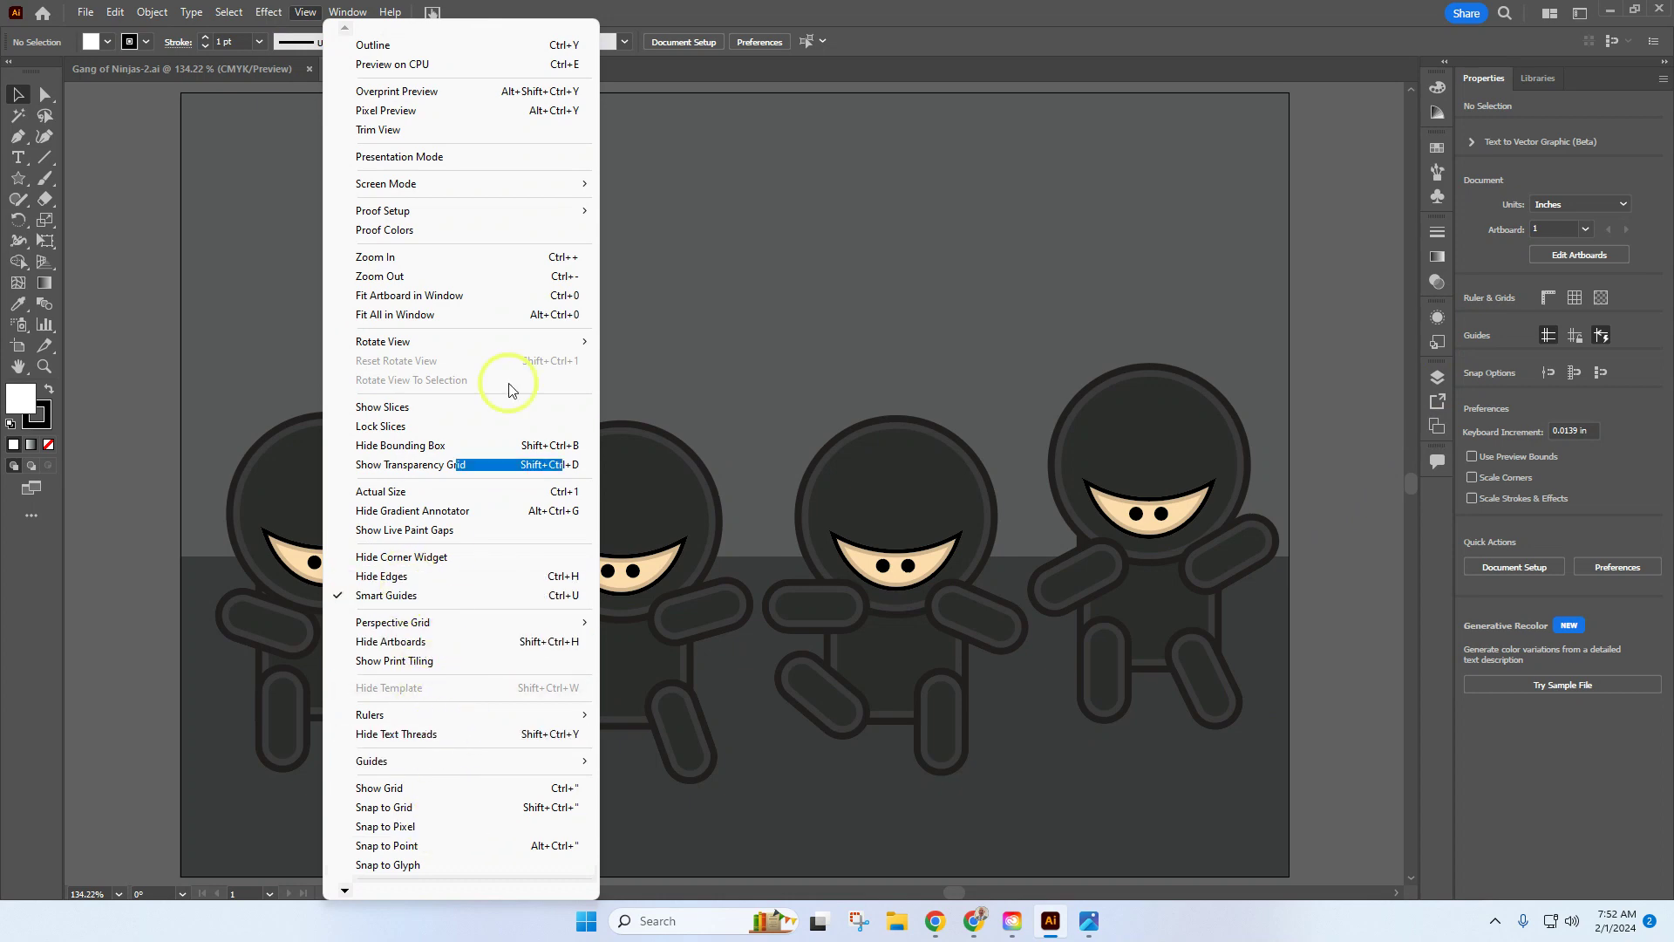
pyautogui.press('Escape')
pyautogui.click(355, 12)
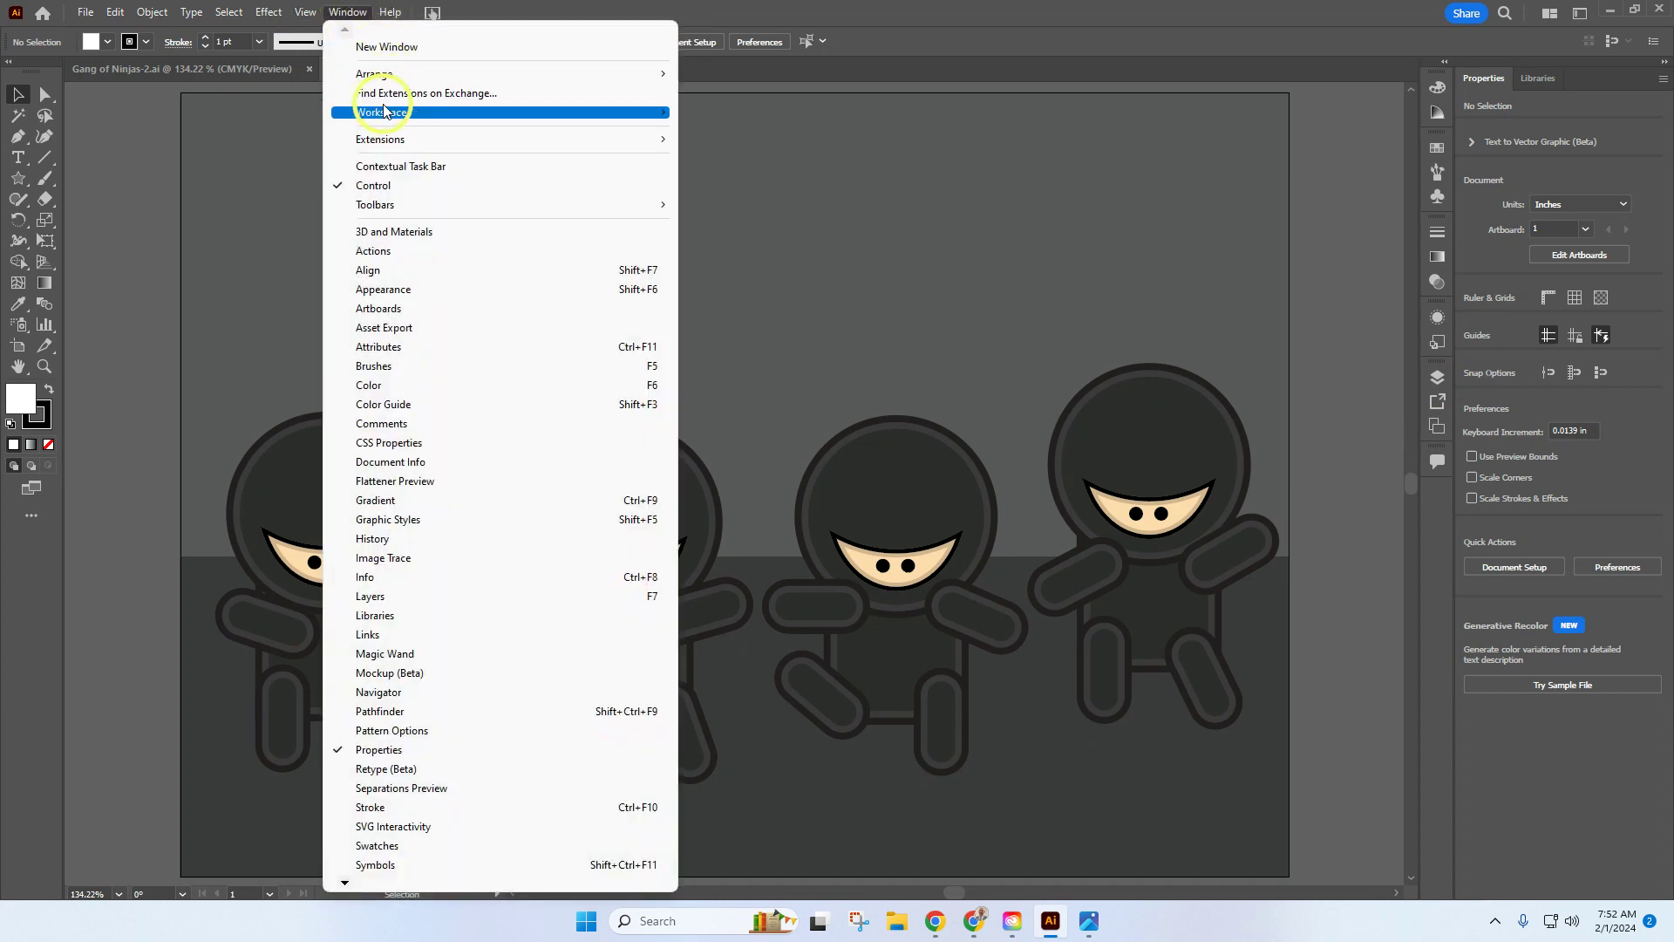
pyautogui.moveTo(593, 120)
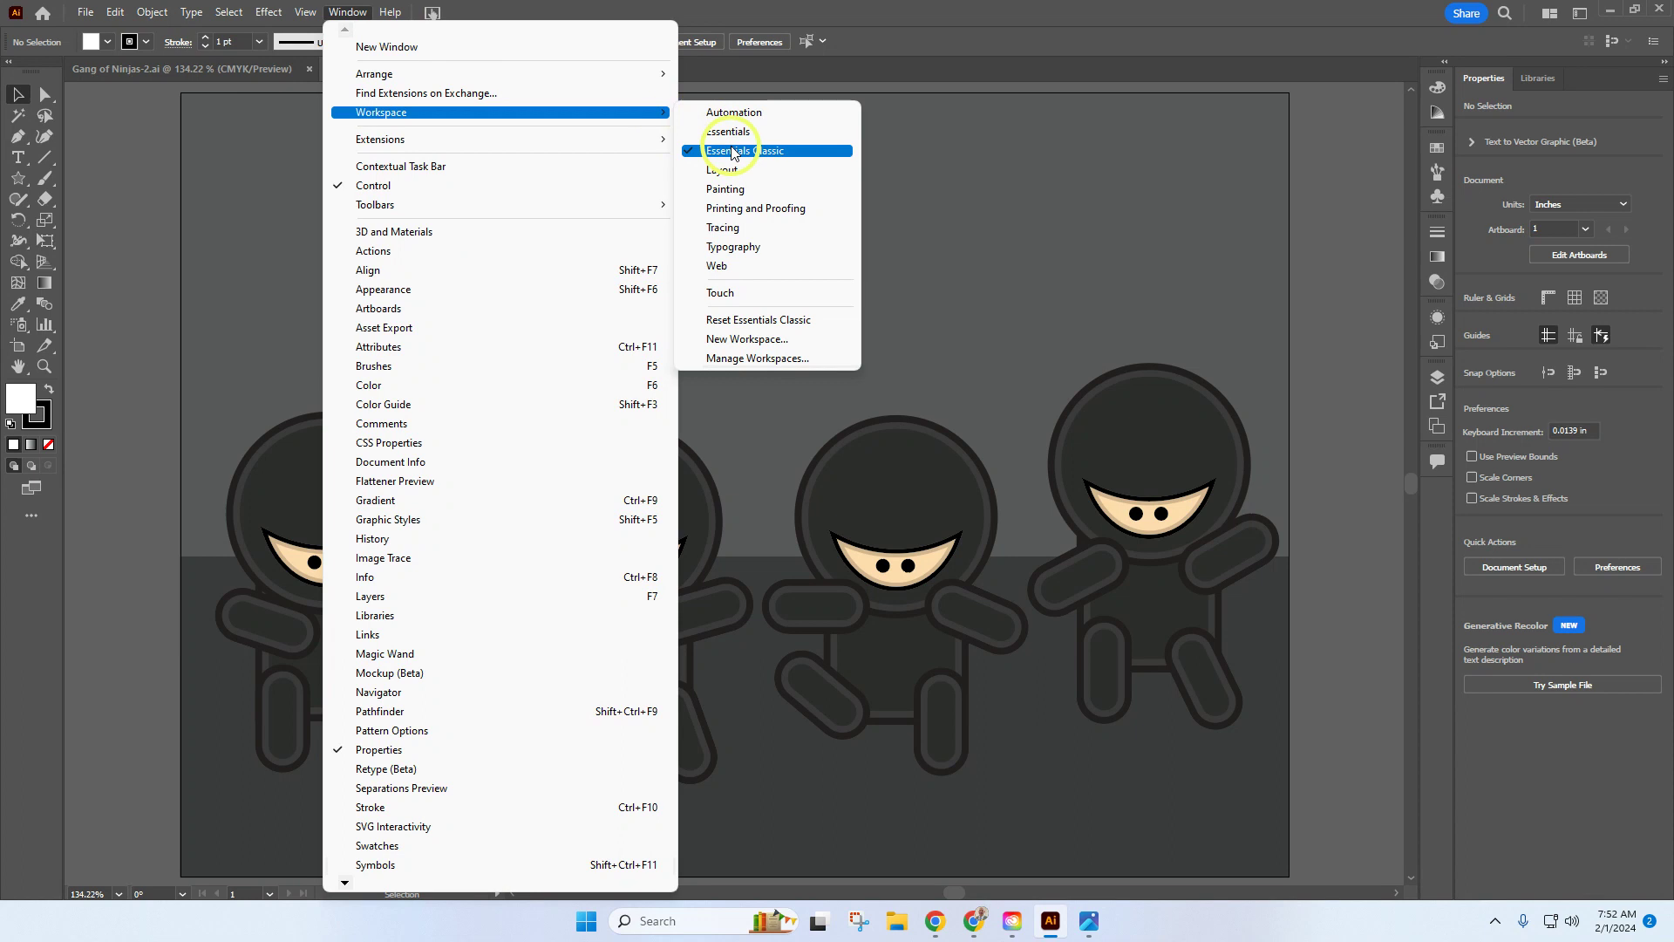
pyautogui.click(757, 319)
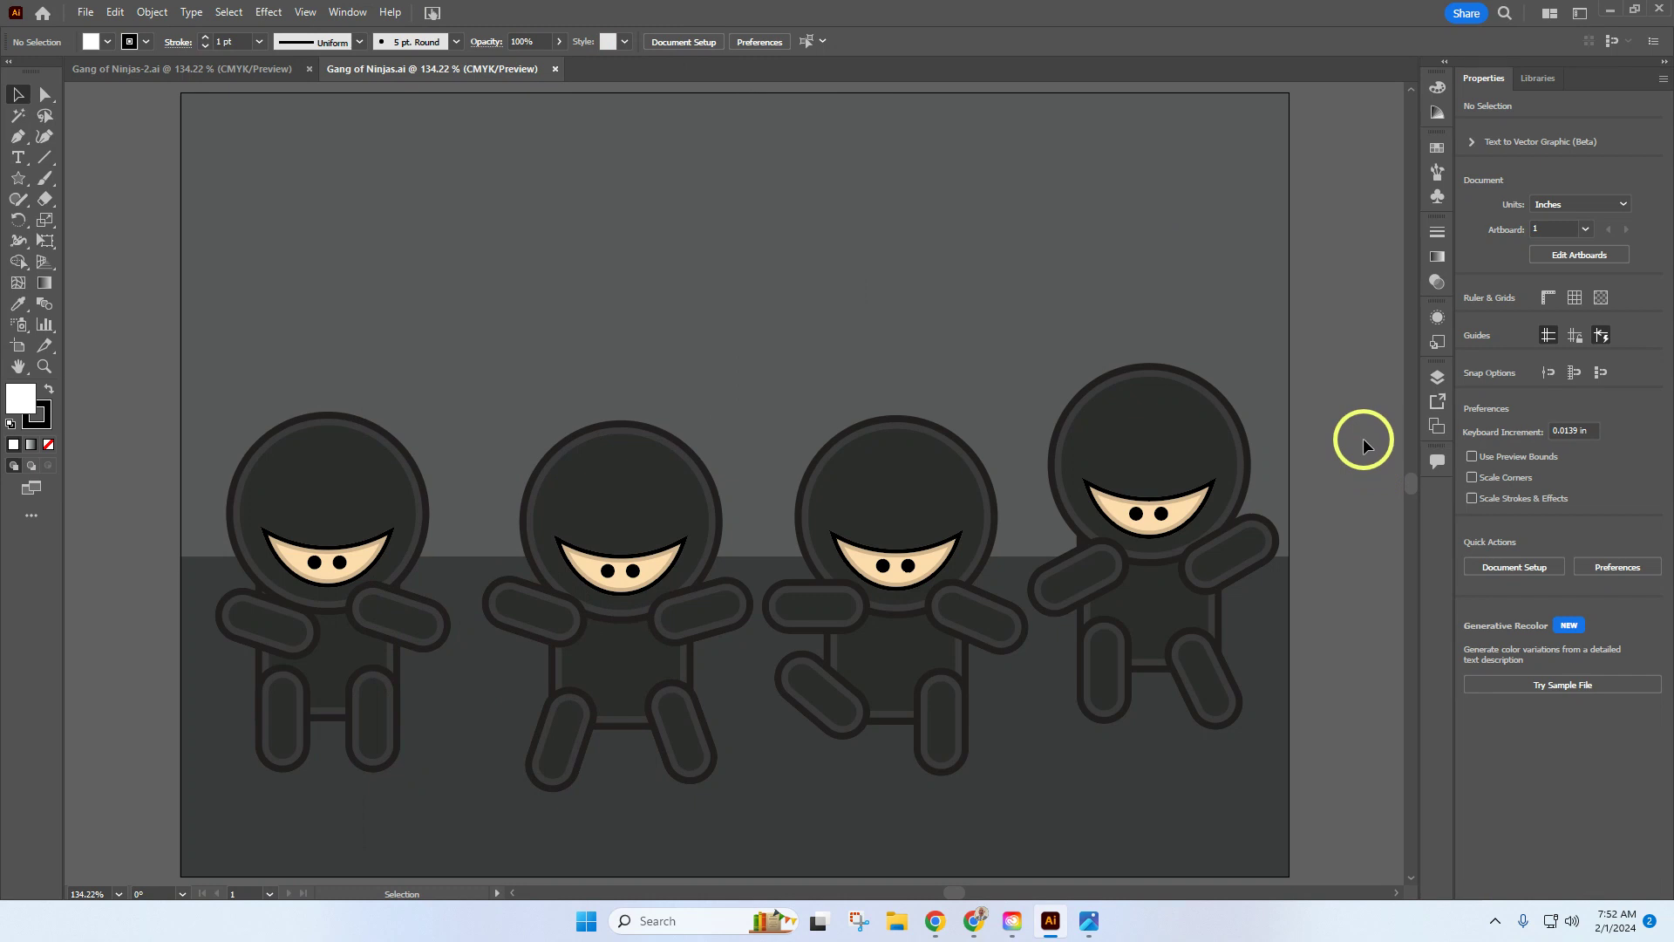
# Open the Layers panel, make it wider and taller, and expand layer 1's group
pyautogui.click(1438, 378)
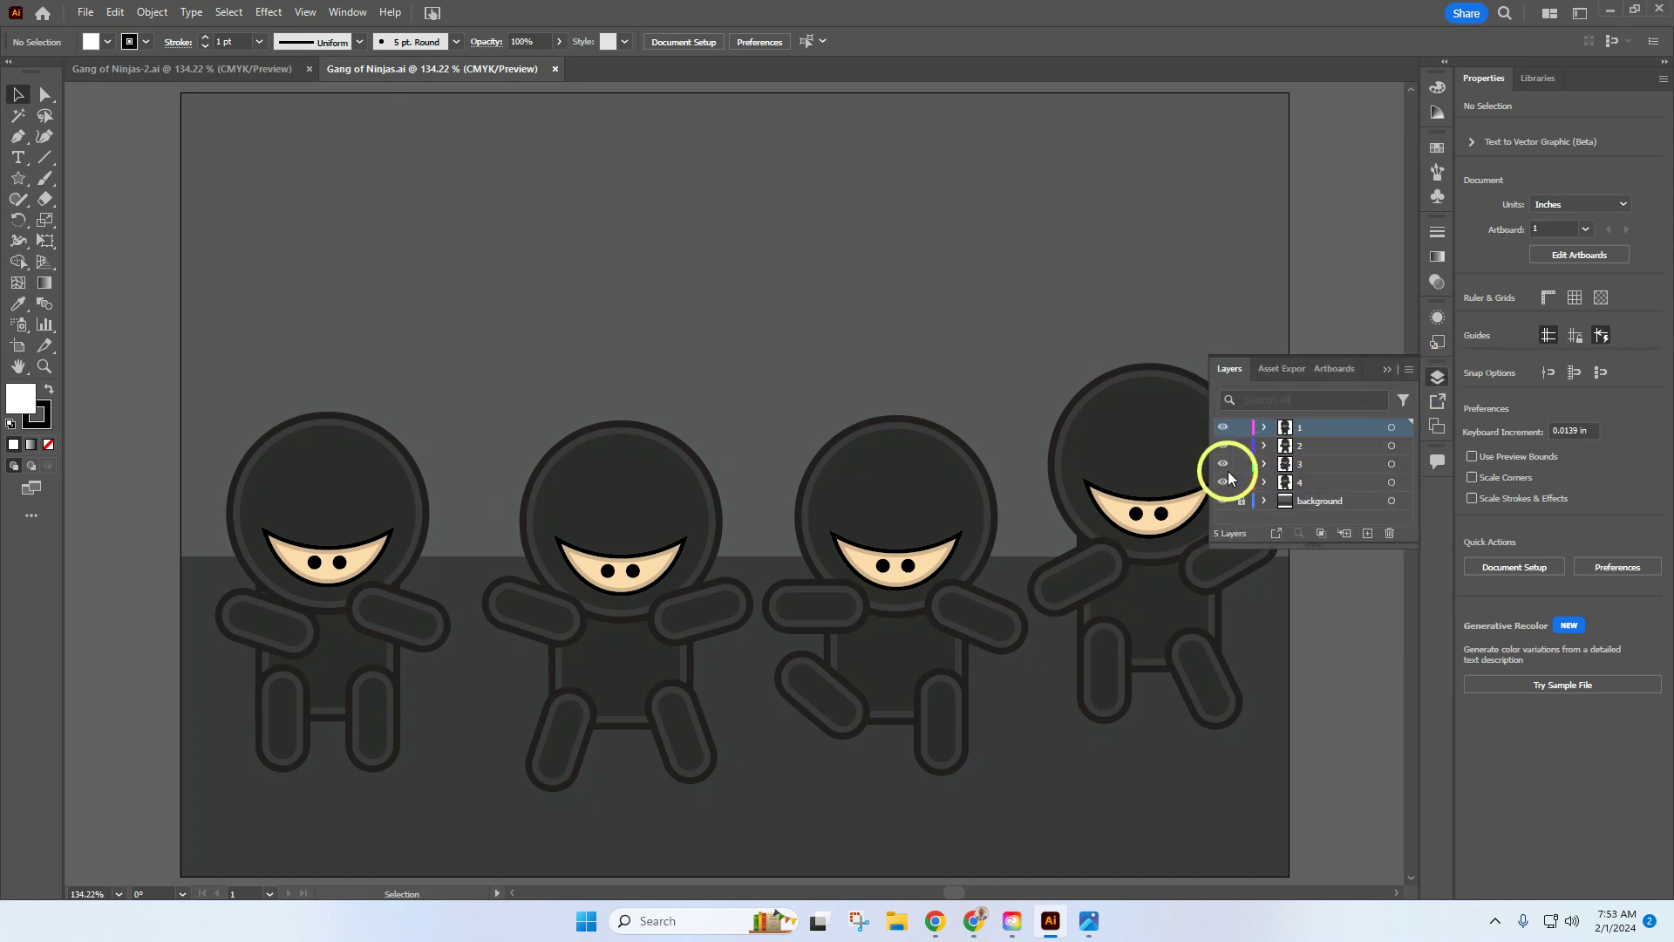
pyautogui.moveTo(1210, 467); pyautogui.dragTo(1139, 468)
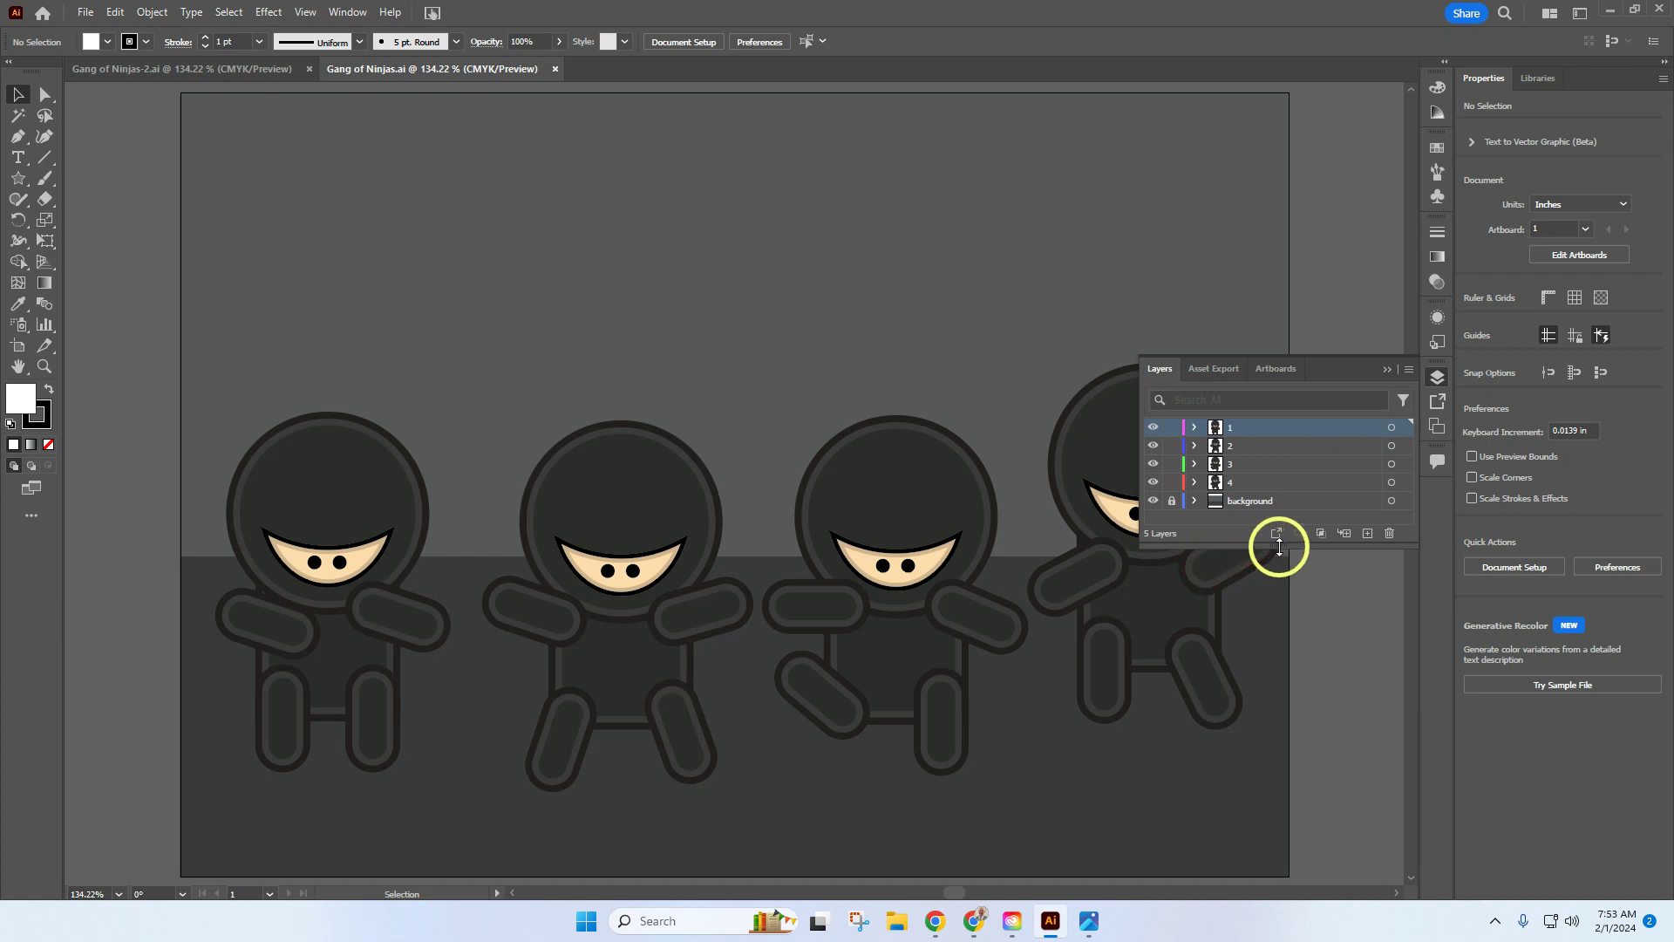
pyautogui.moveTo(1270, 546); pyautogui.dragTo(1268, 665)
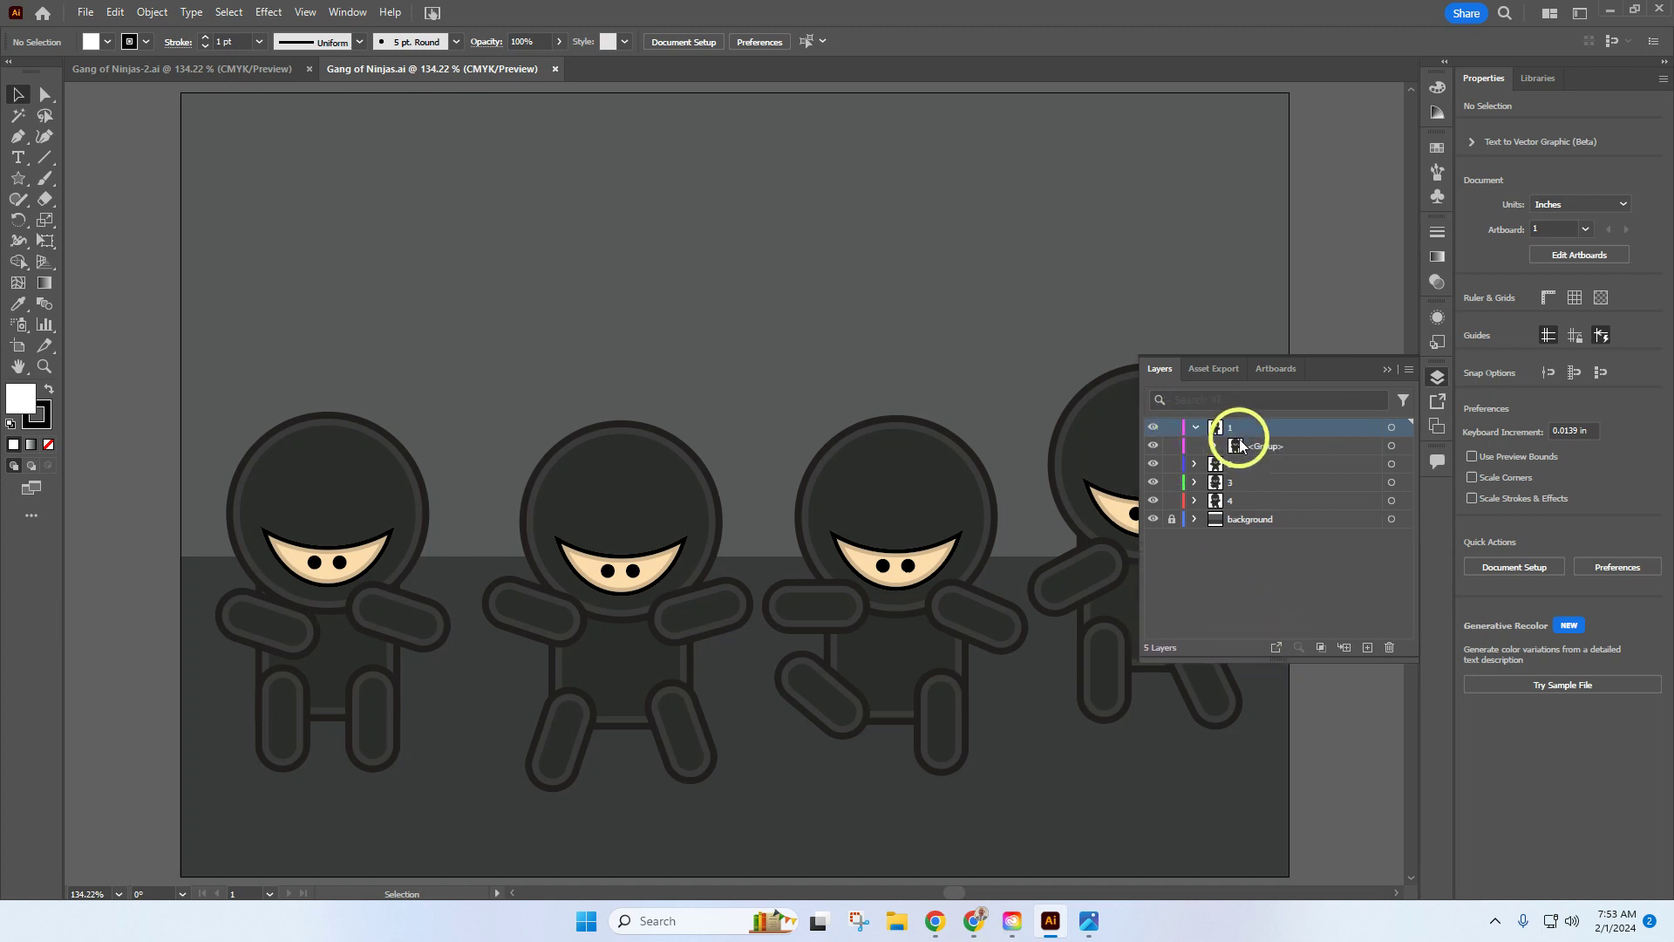
pyautogui.click(1214, 447)
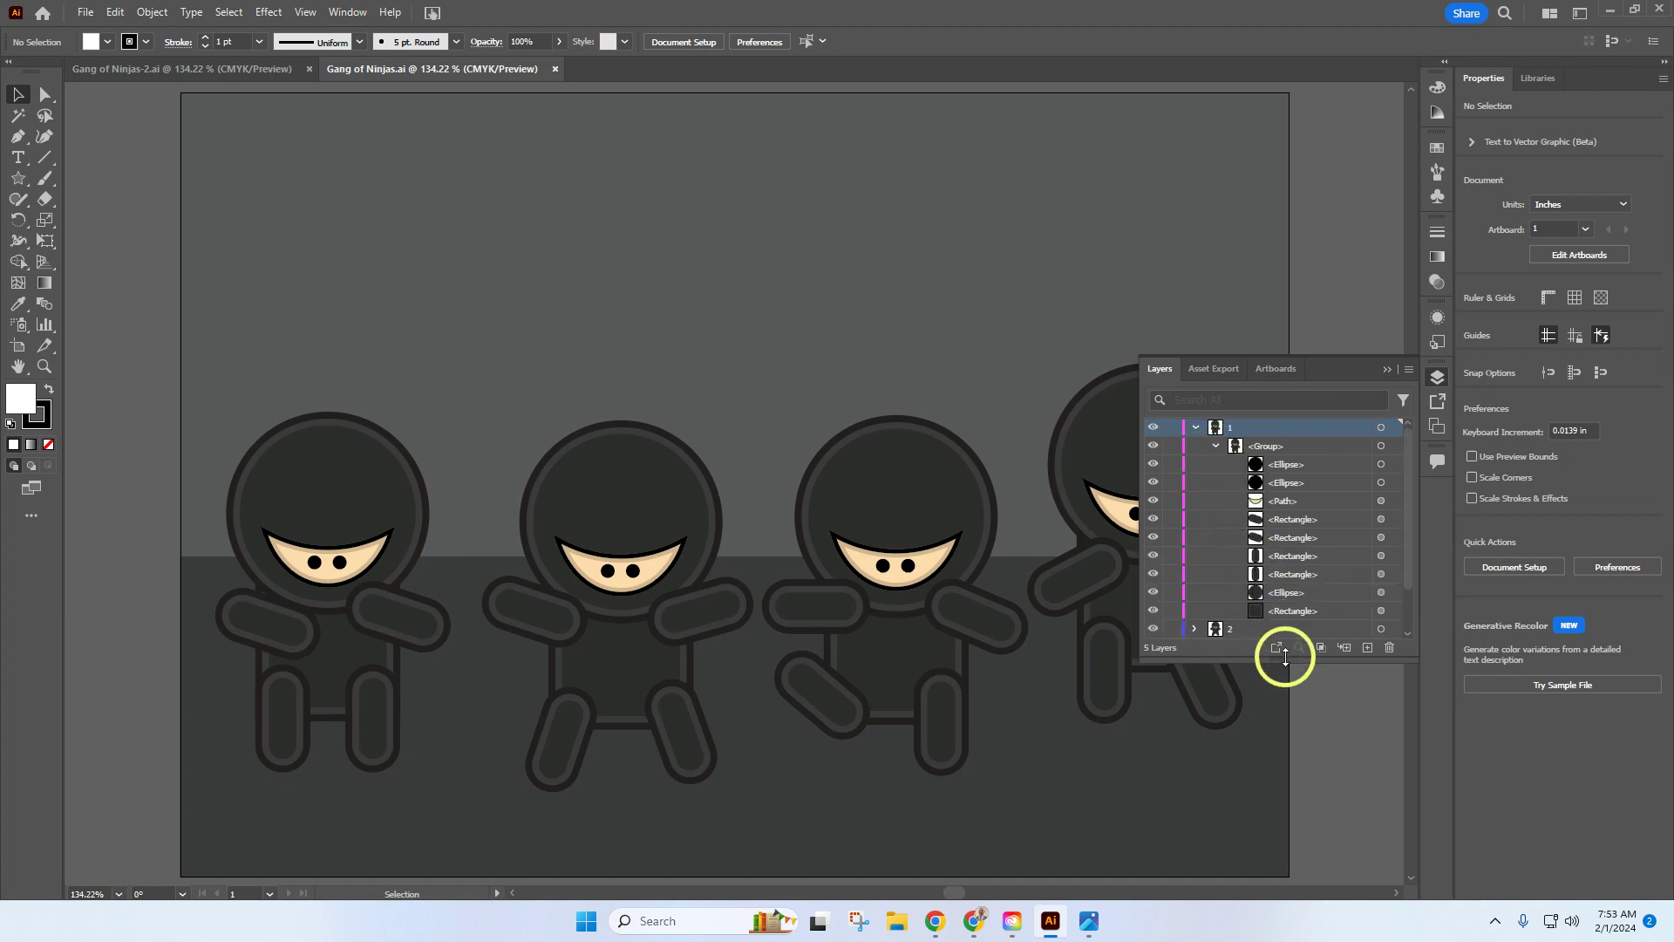
pyautogui.moveTo(1286, 661); pyautogui.dragTo(1282, 688)
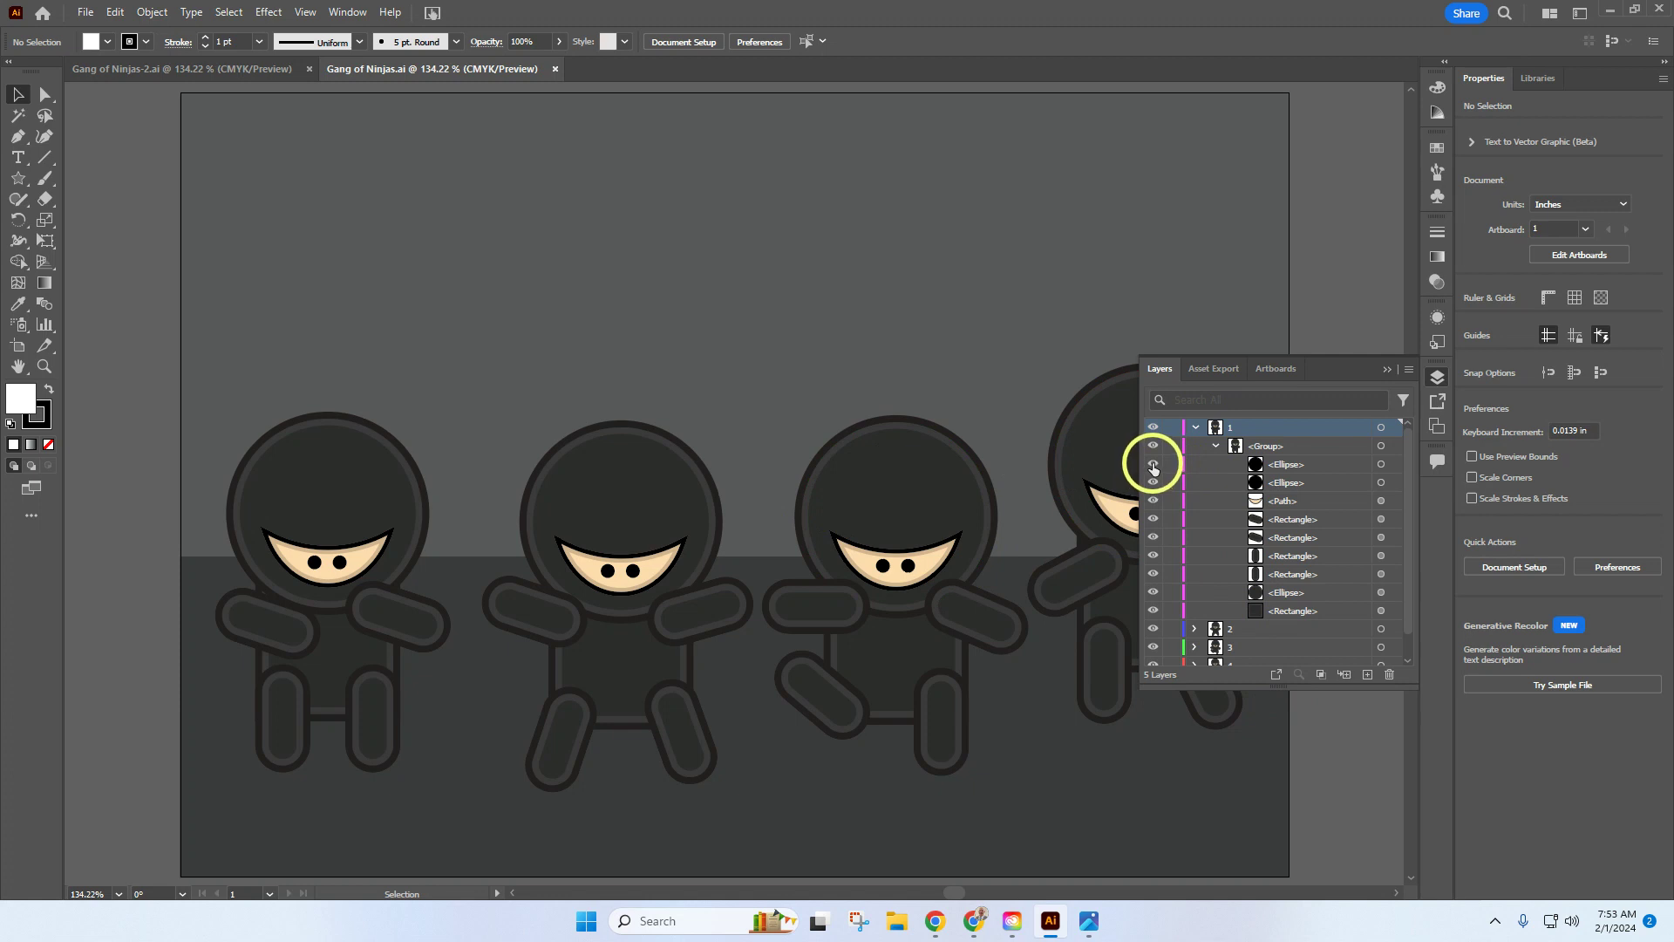
# Hide the left ninja's eyes, face path and head ellipse
pyautogui.click(1153, 482)
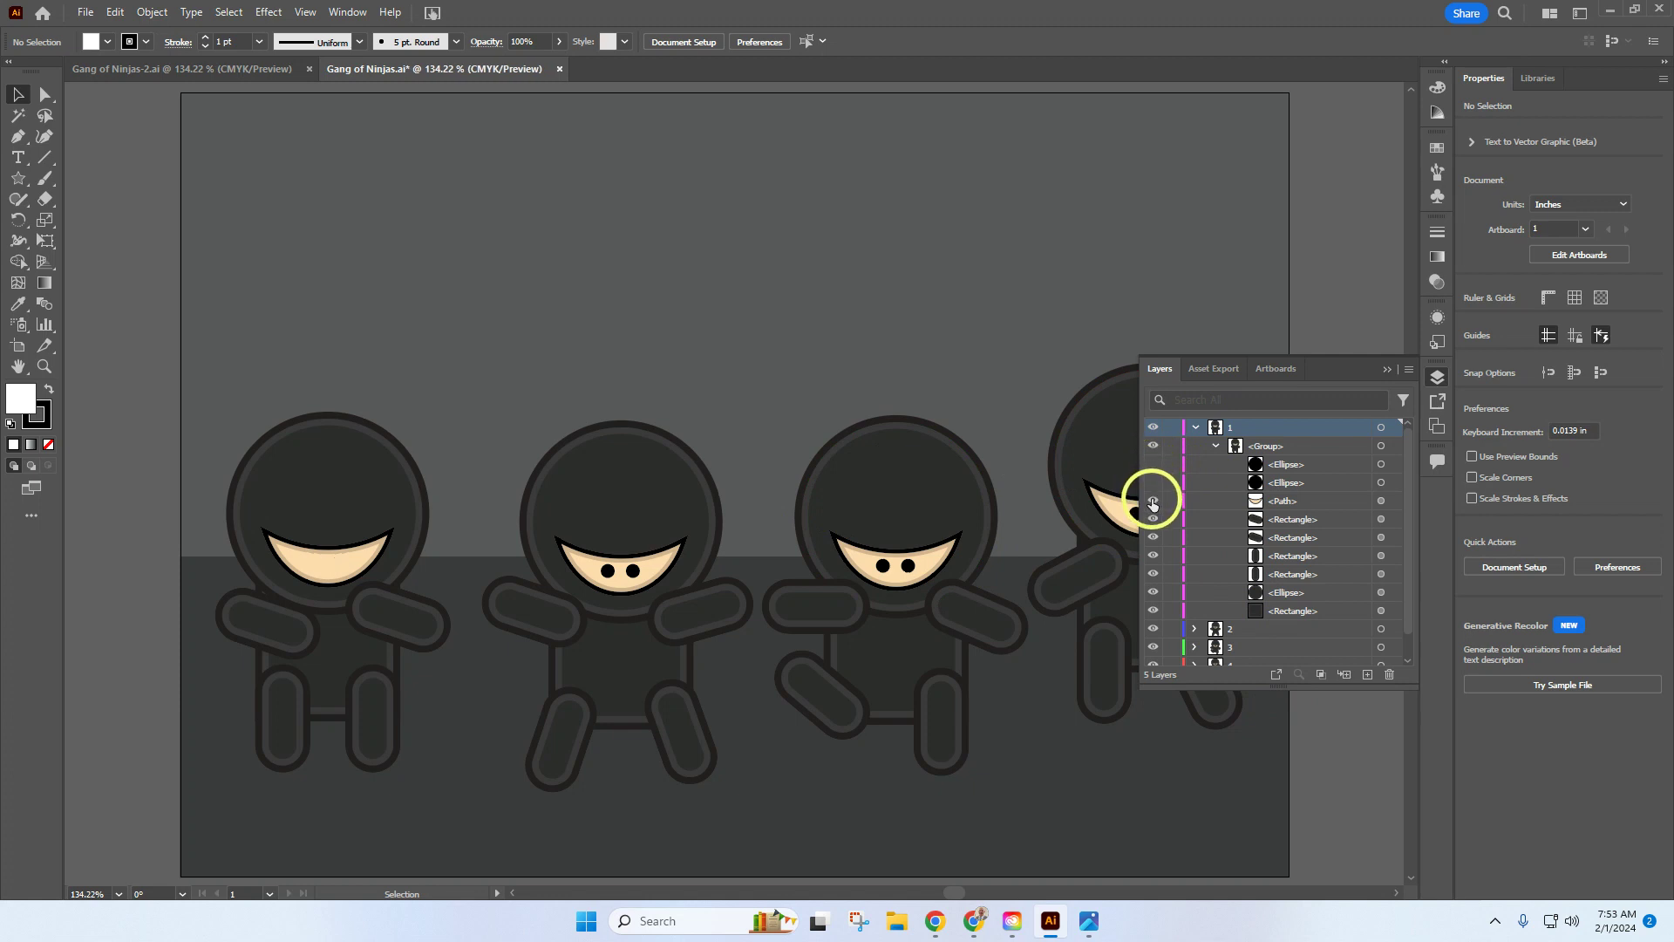
pyautogui.click(1153, 500)
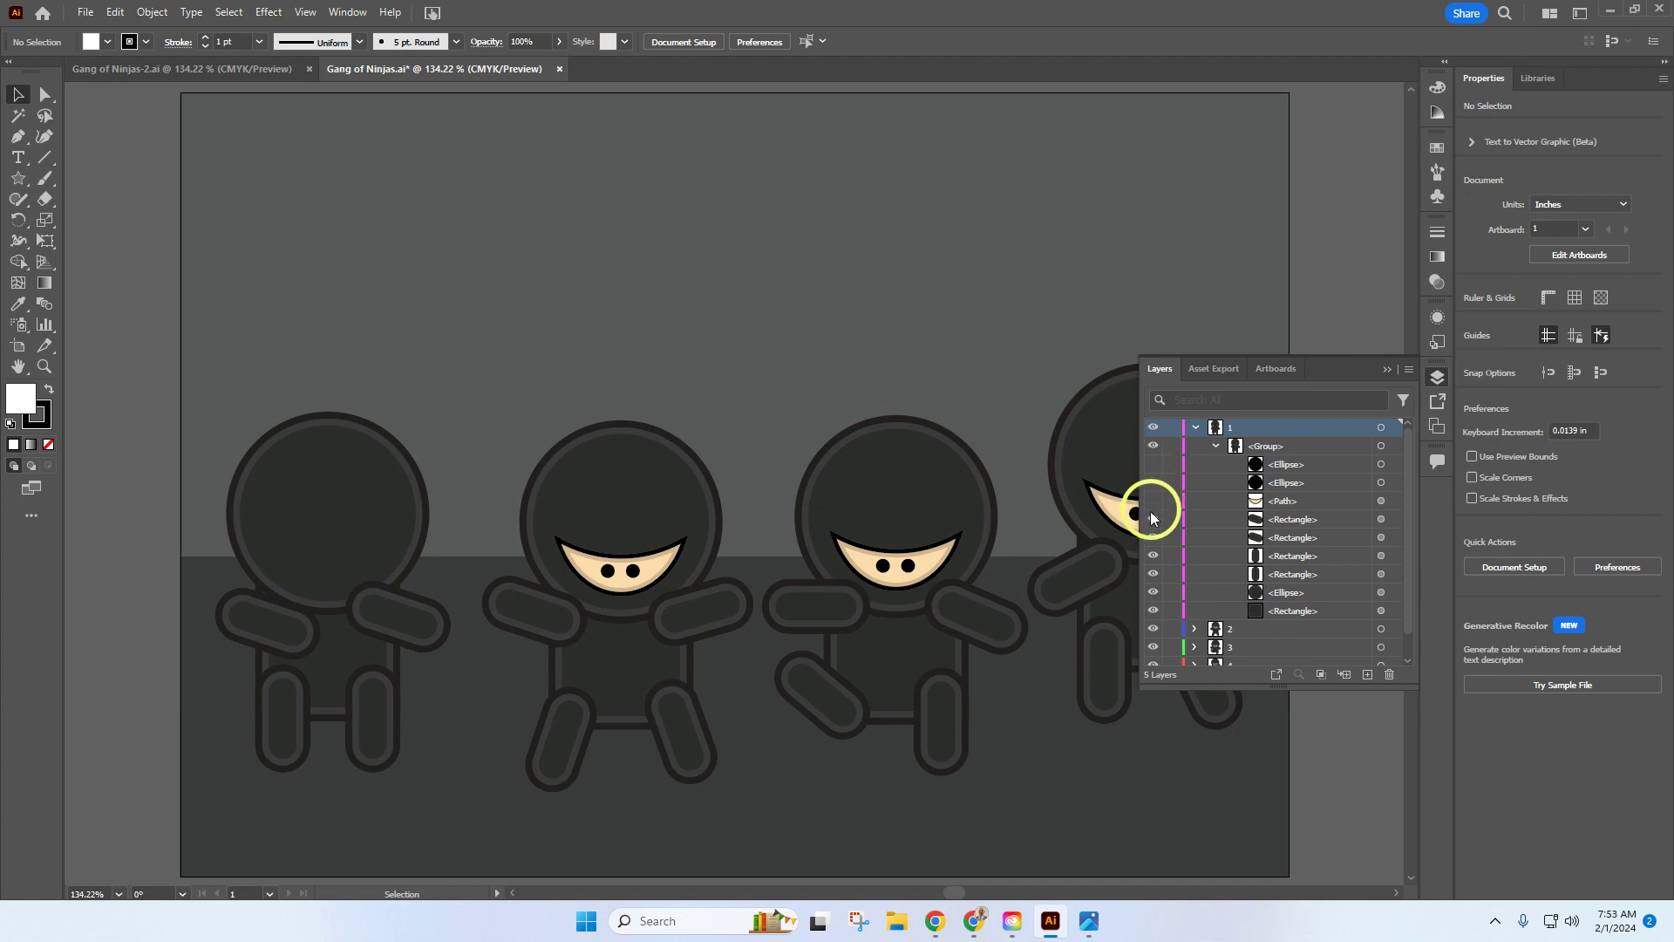
pyautogui.click(1153, 593)
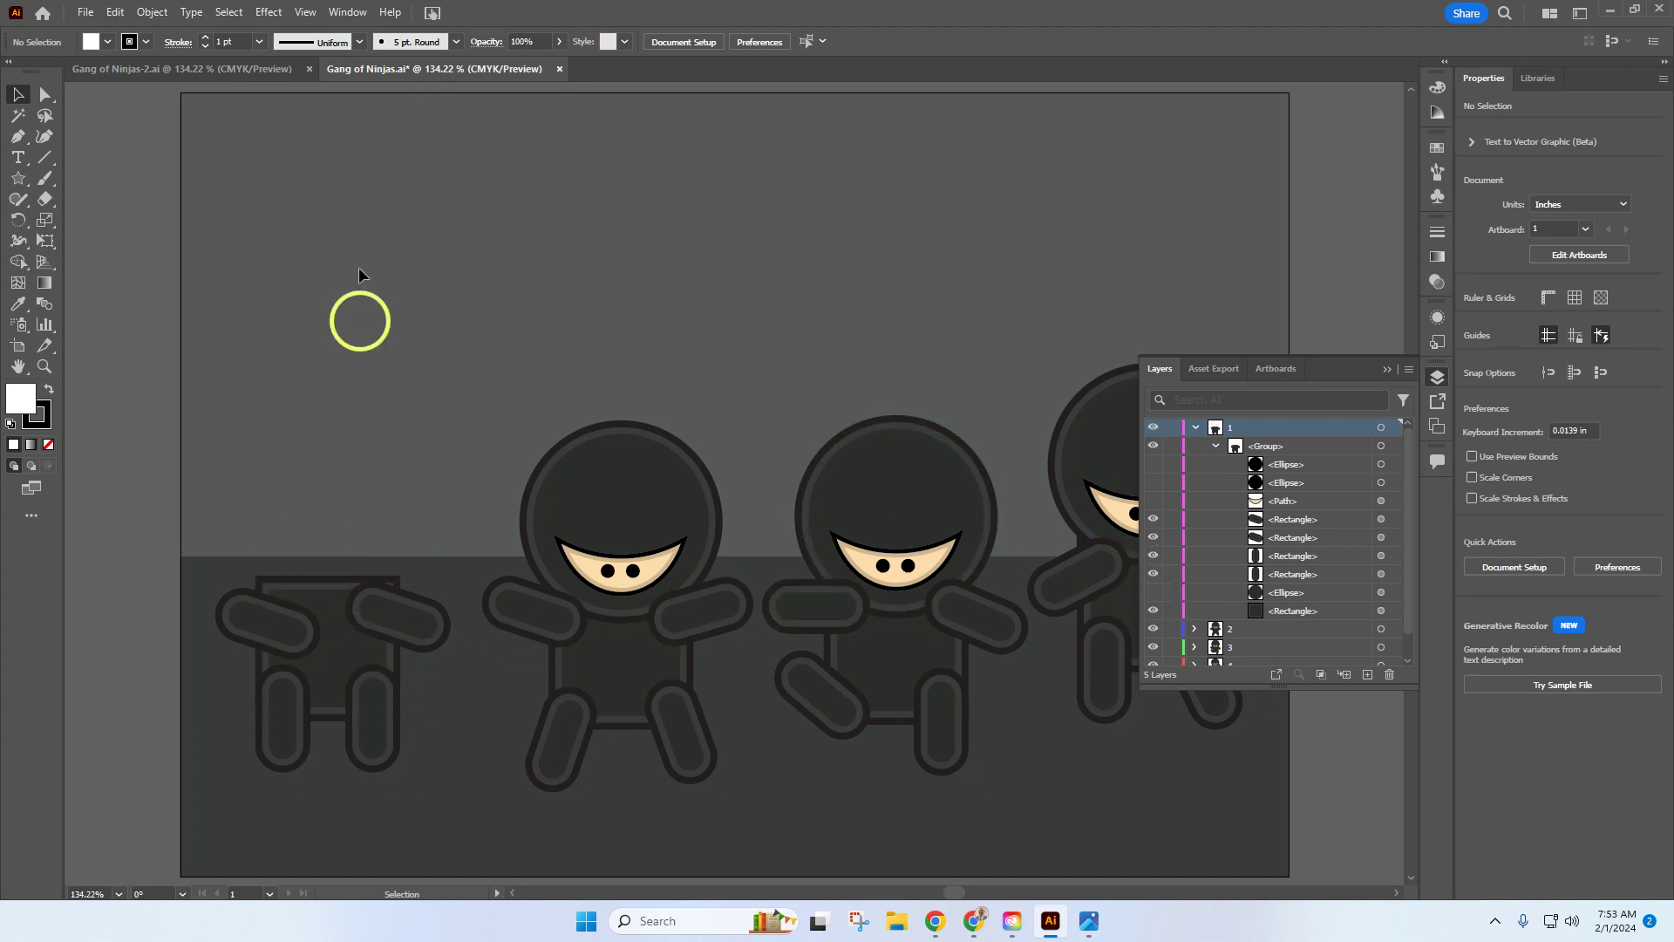
# After checking the finished file, hide one arm so only body, other arm and legs show
pyautogui.click(247, 71)
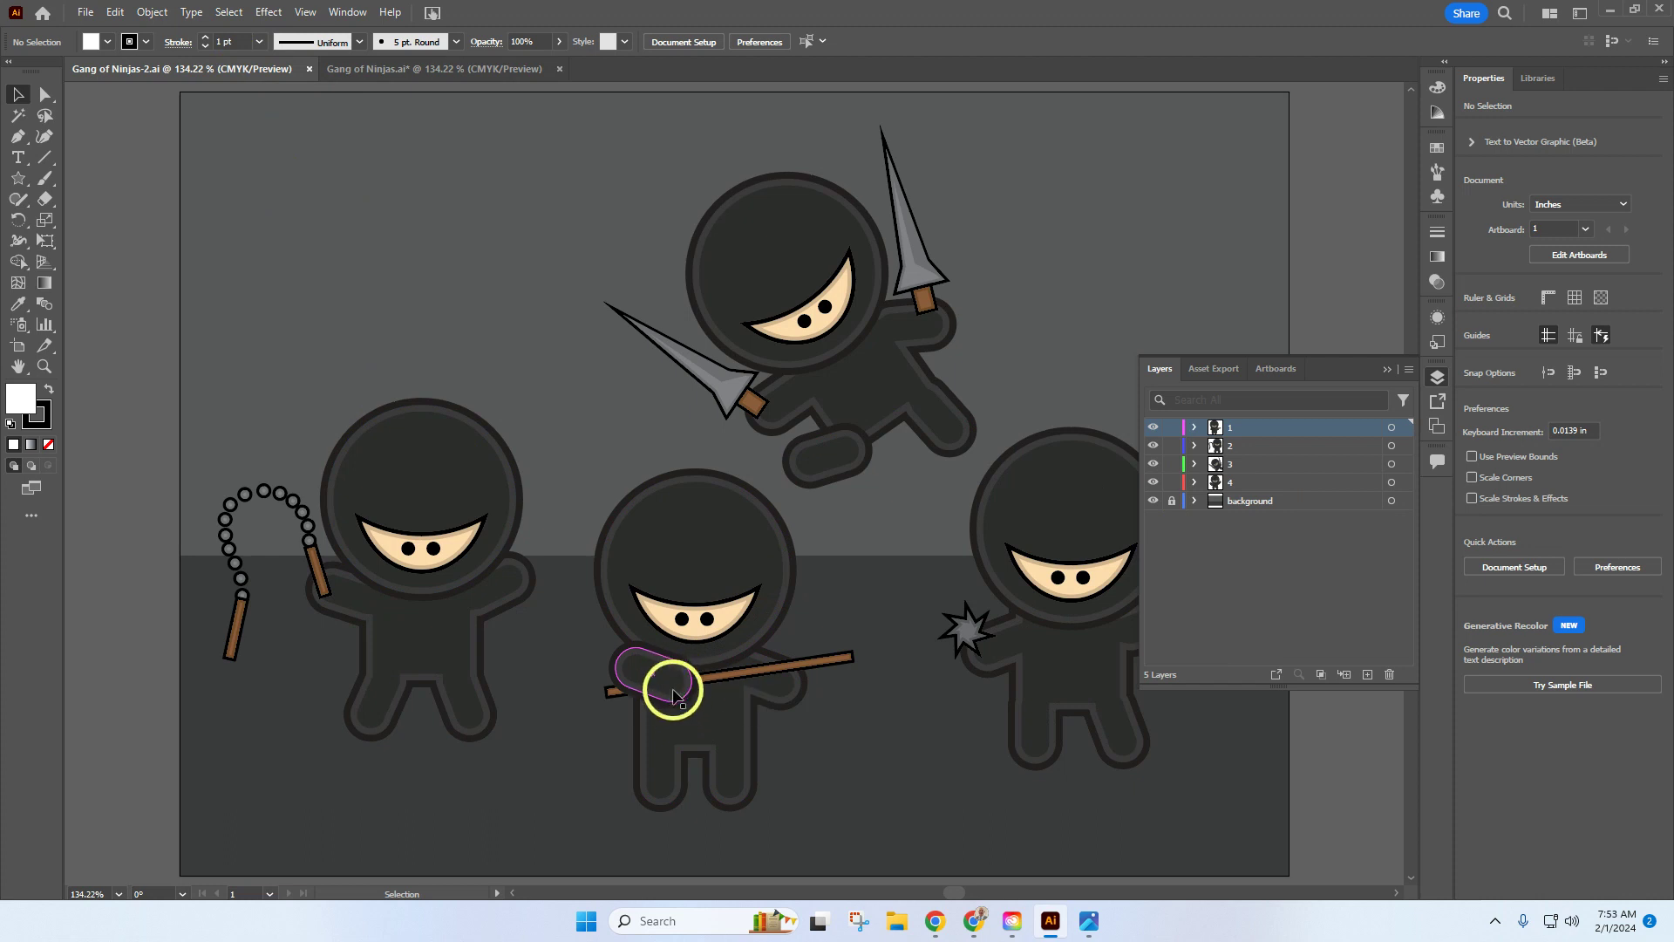
pyautogui.click(377, 65)
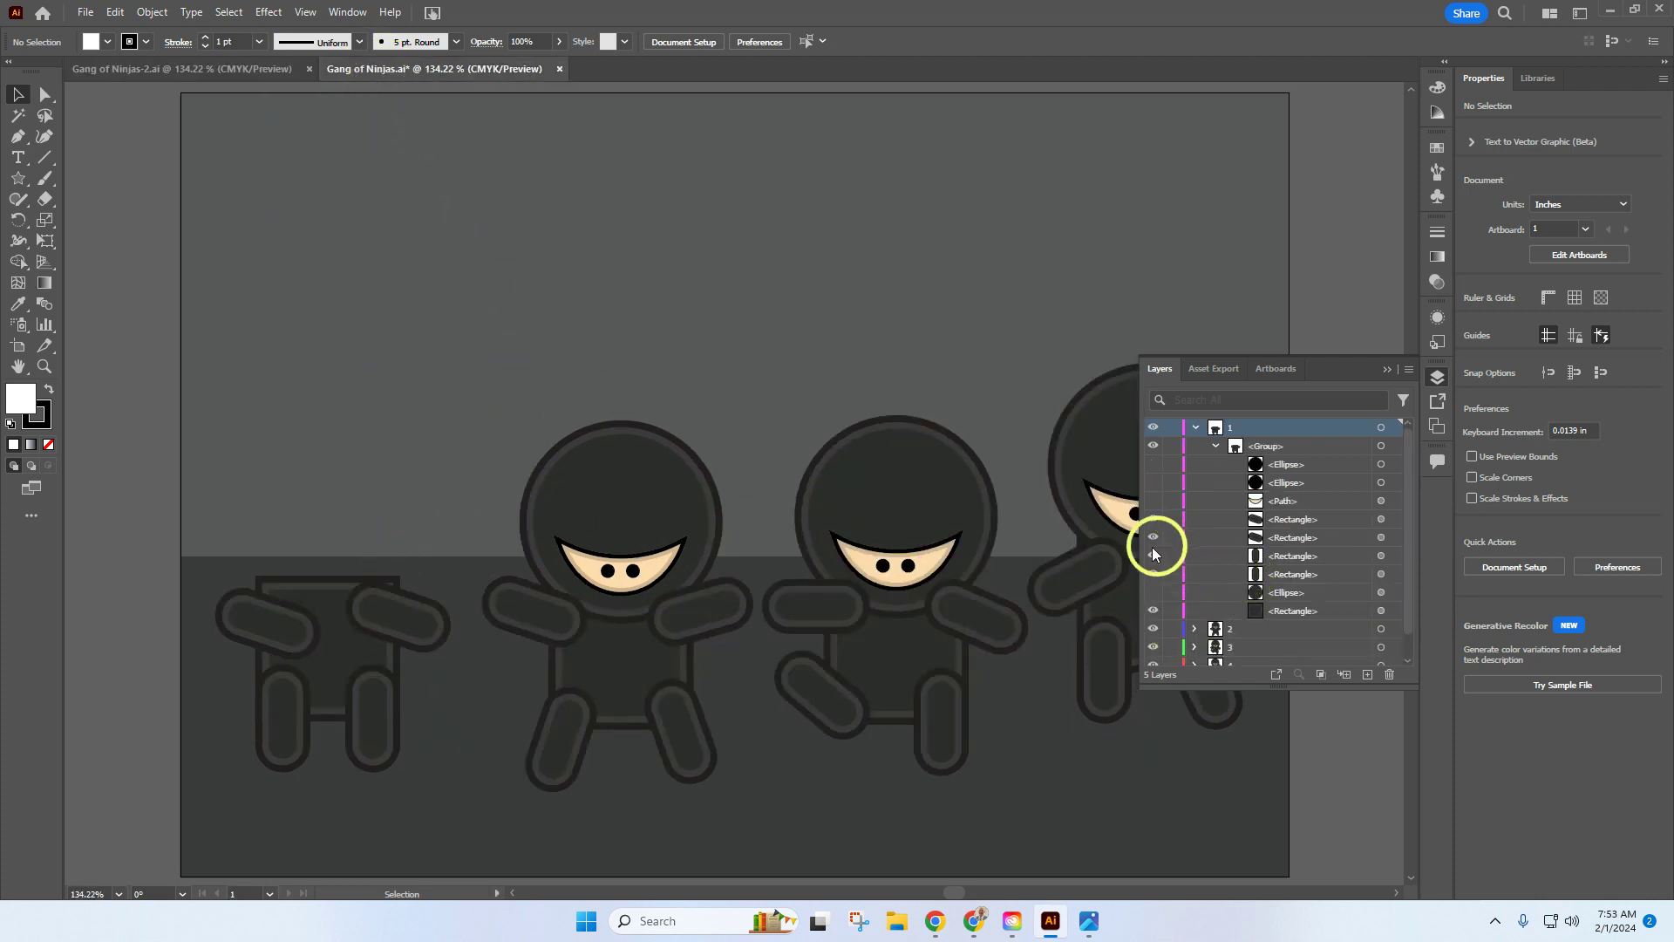
pyautogui.moveTo(1153, 574); pyautogui.dragTo(1153, 542)
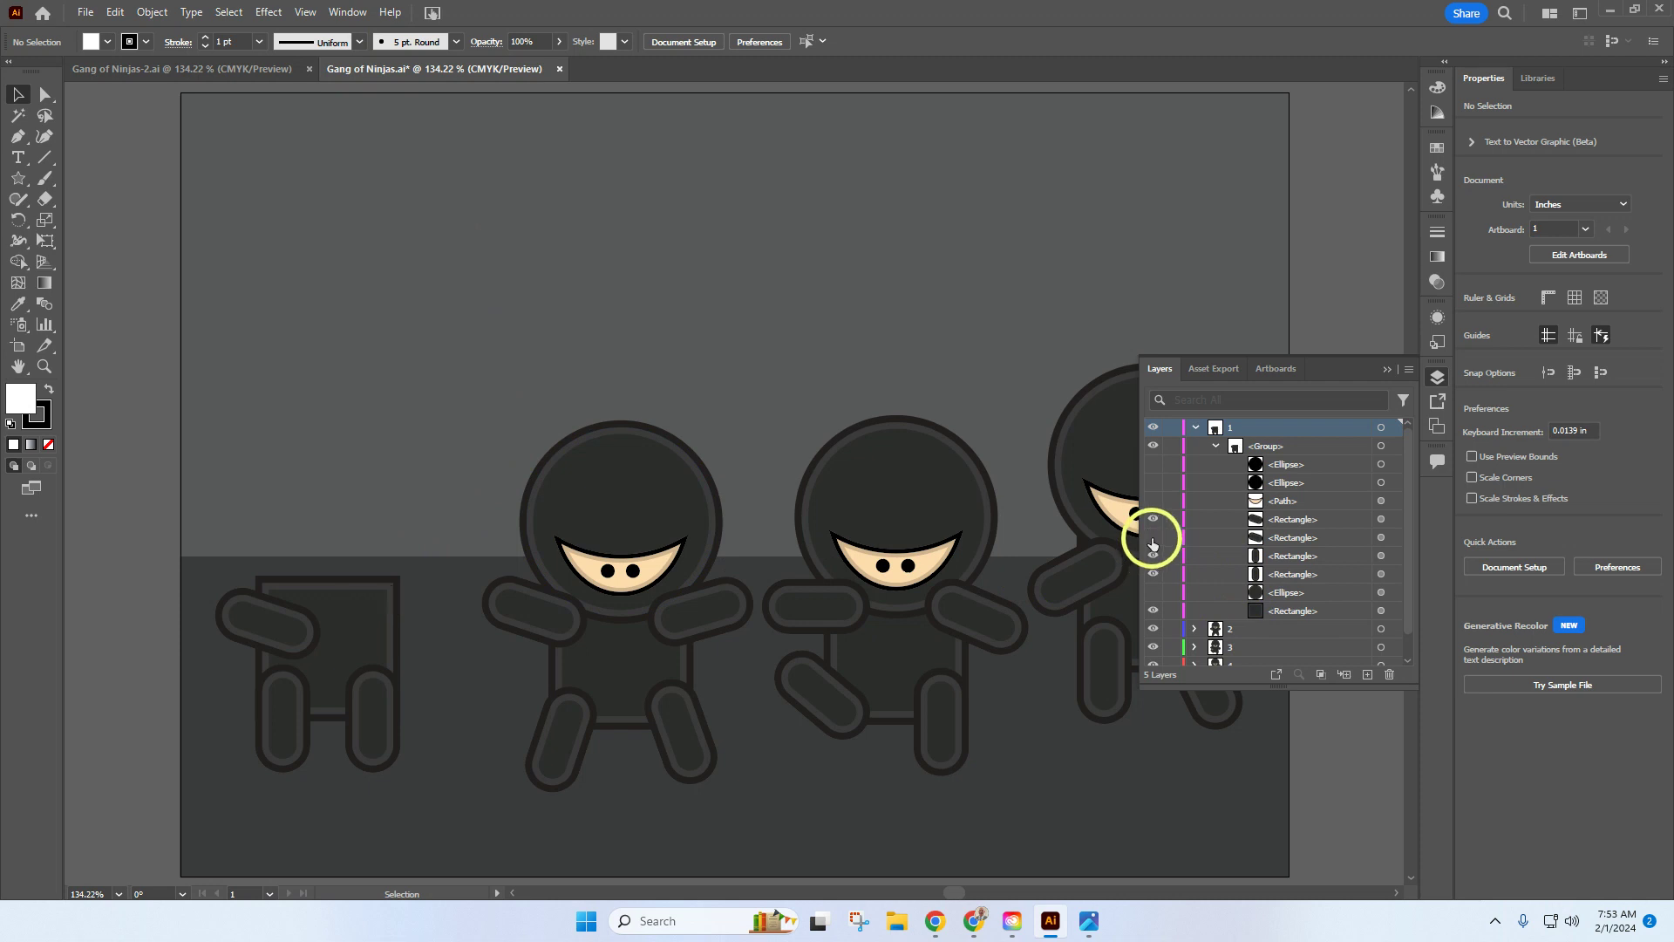
pyautogui.click(1154, 519)
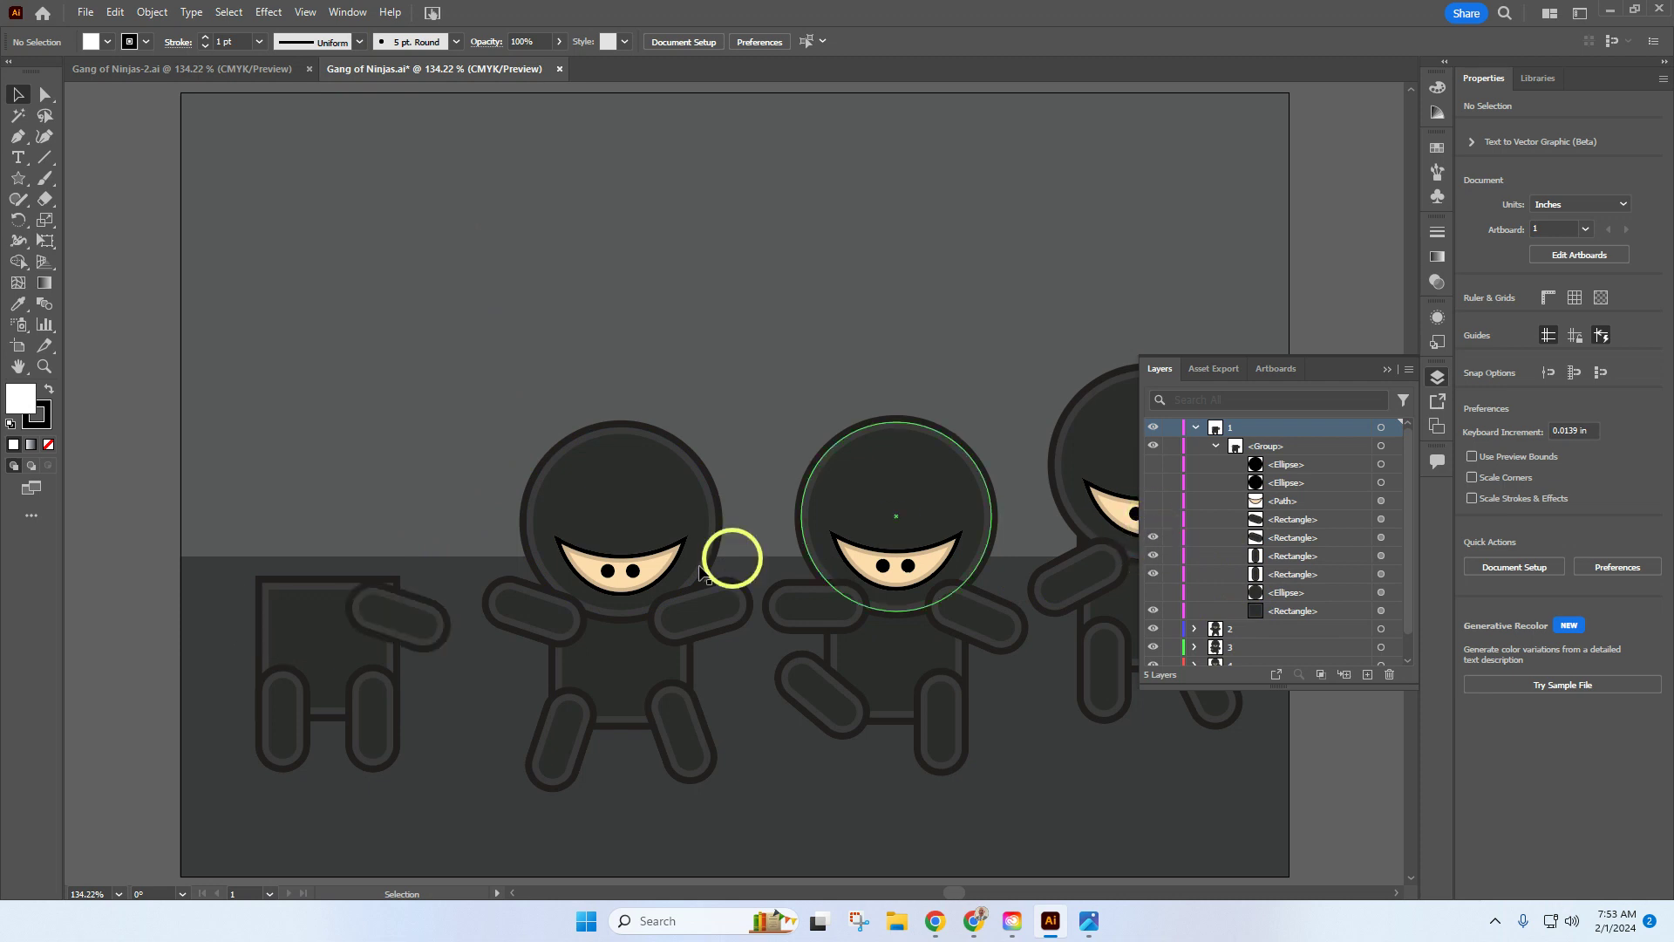
pyautogui.click(46, 94)
# Unite the left ninja's body, arm and legs into one path with Pathfinder
pyautogui.moveTo(153, 508); pyautogui.dragTo(462, 802)
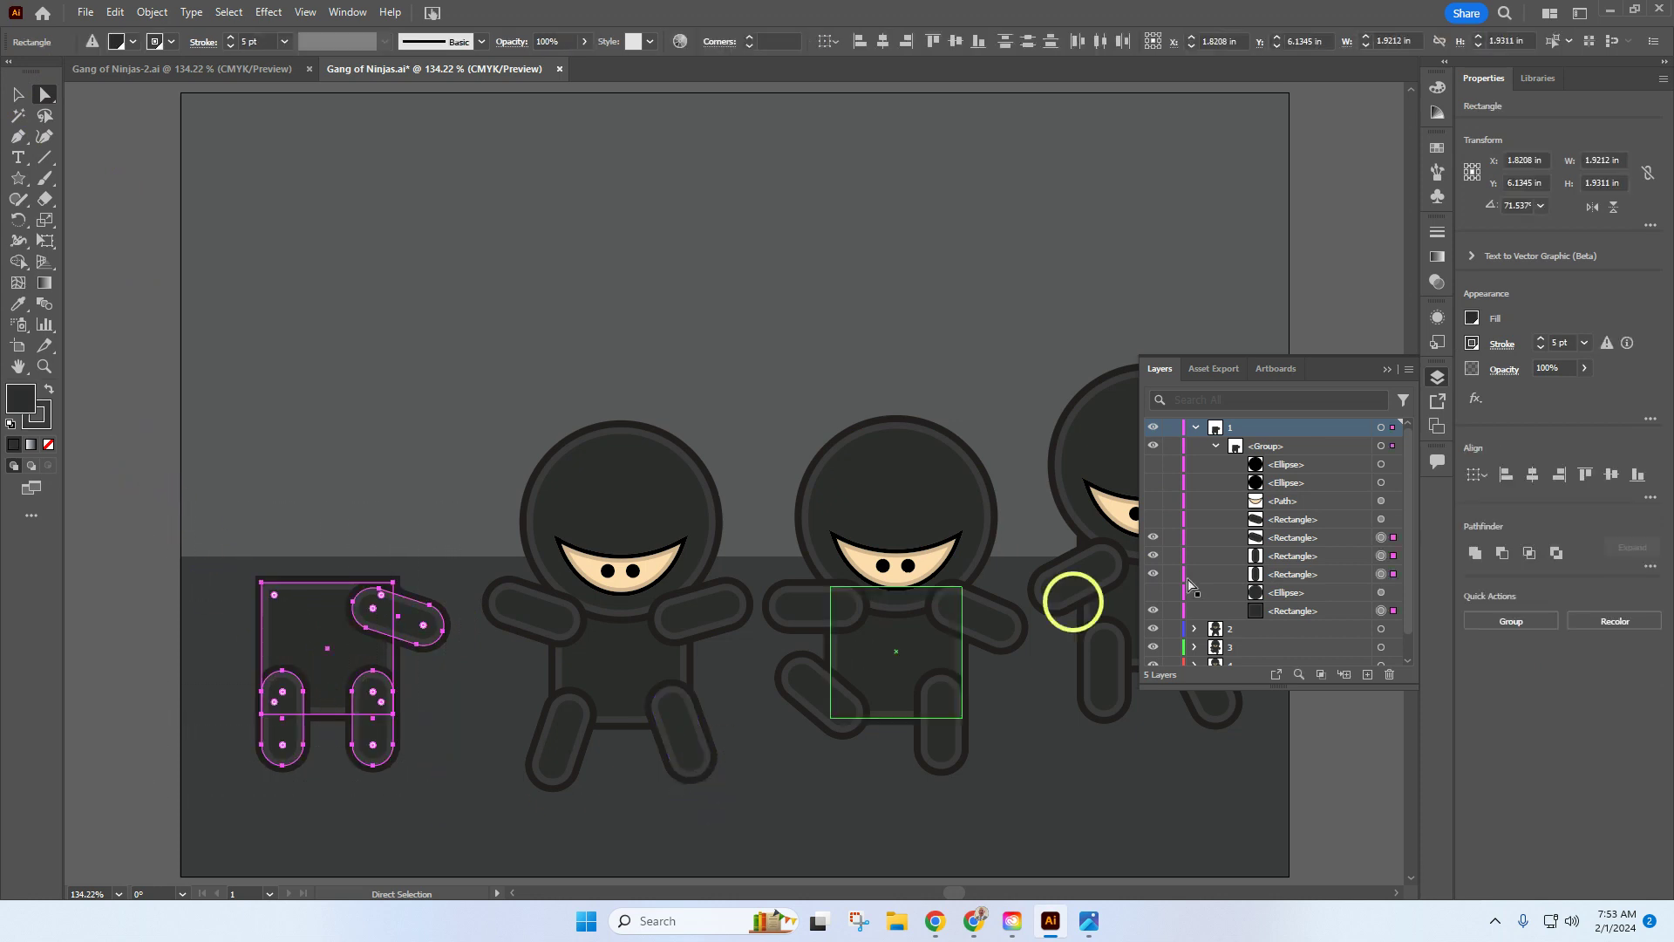
pyautogui.click(1476, 553)
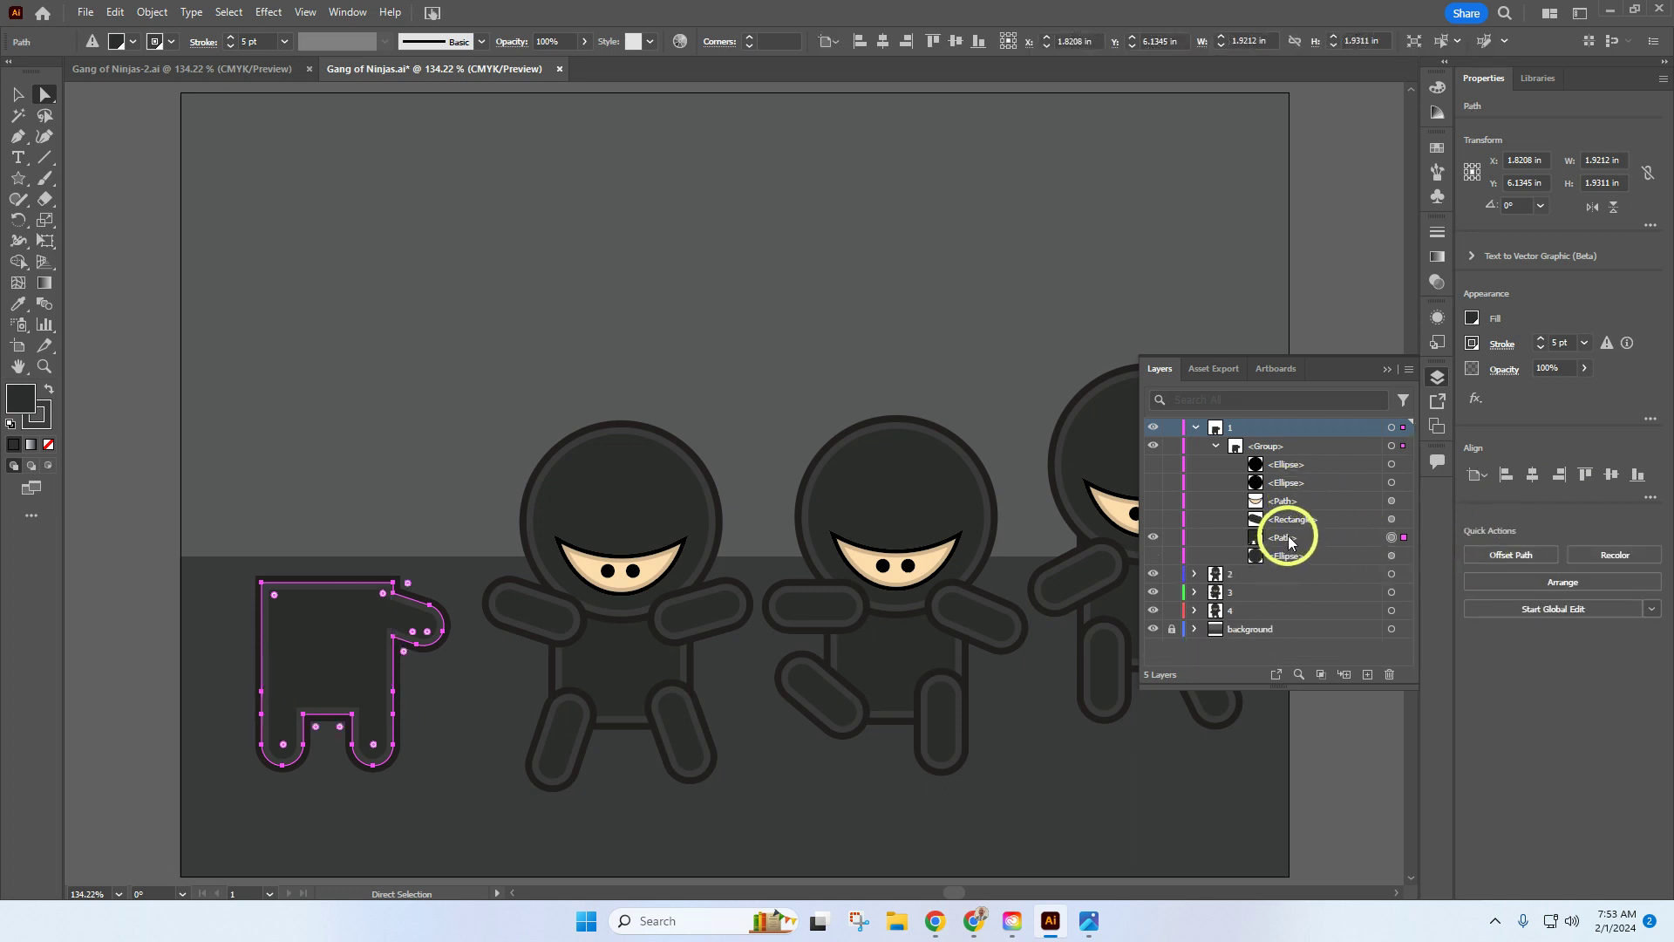
pyautogui.moveTo(1288, 547); pyautogui.dragTo(1281, 555)
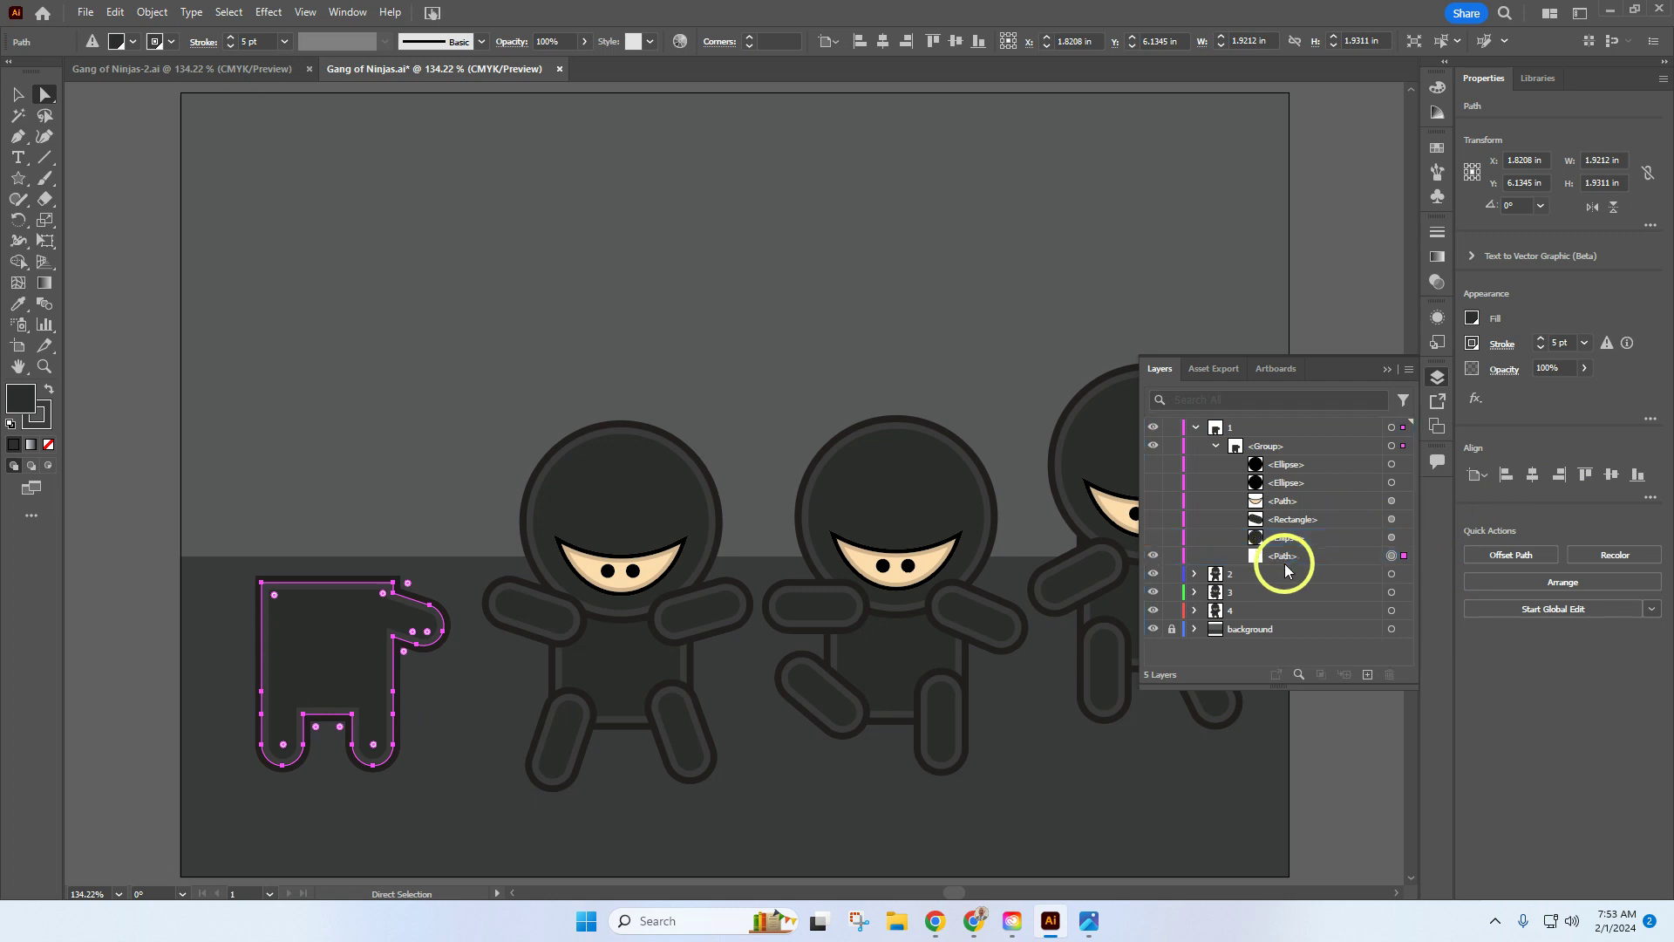
# Unhide the left ninja's head, other arm, face and both eyes
pyautogui.click(1153, 537)
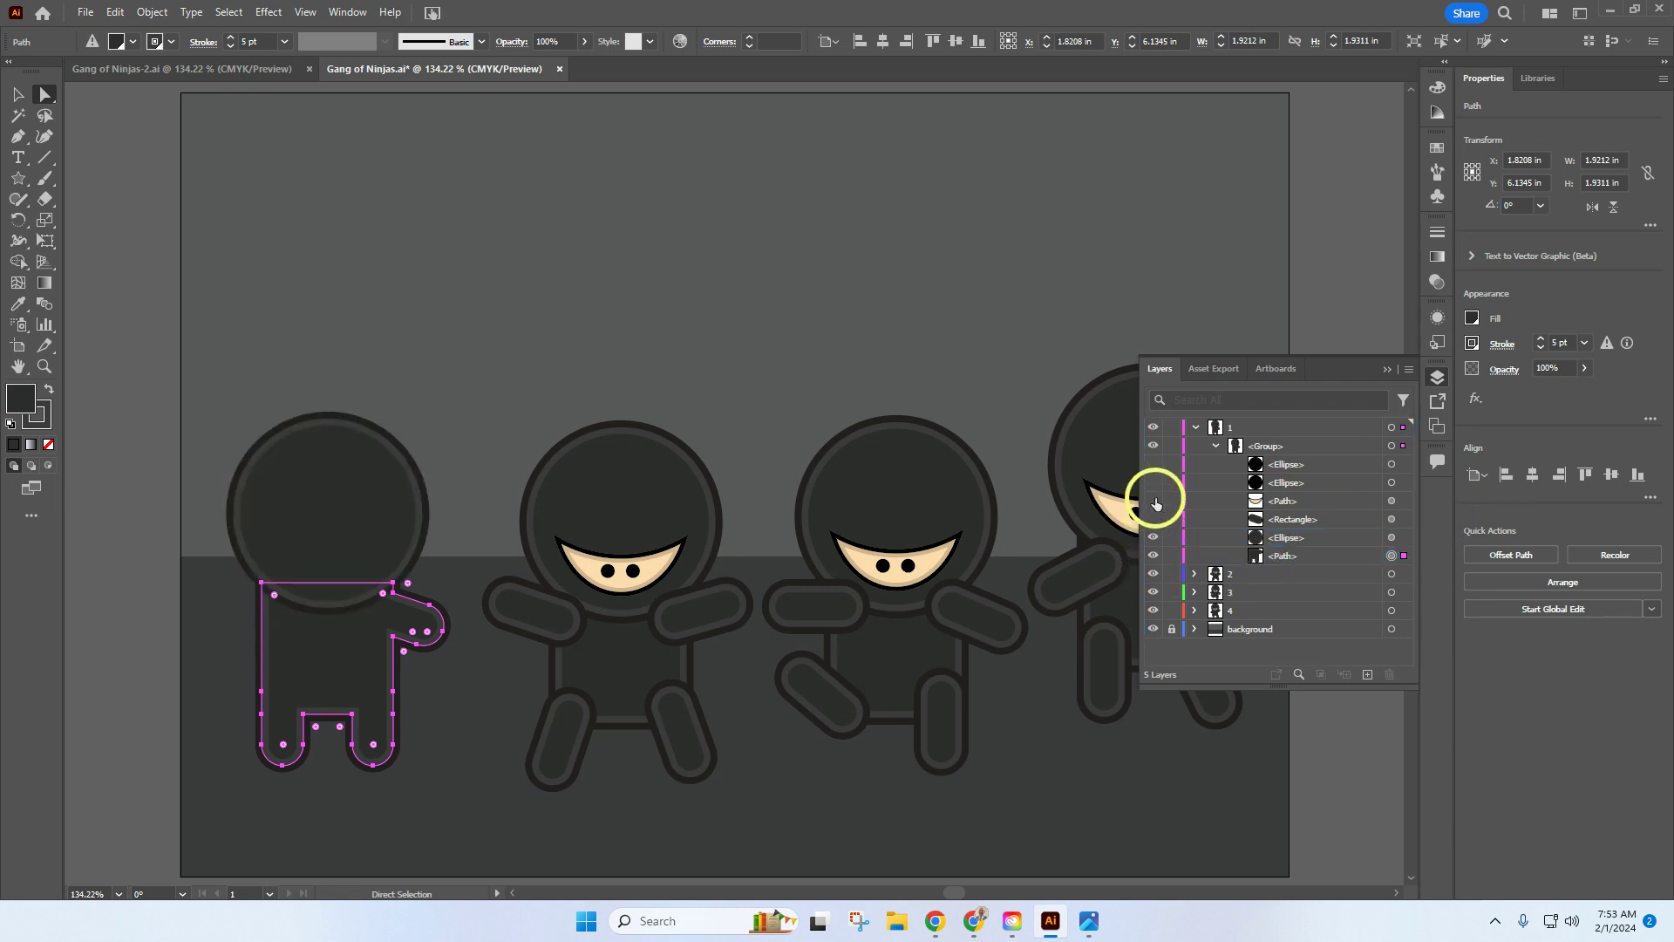
pyautogui.click(1154, 519)
pyautogui.click(1154, 501)
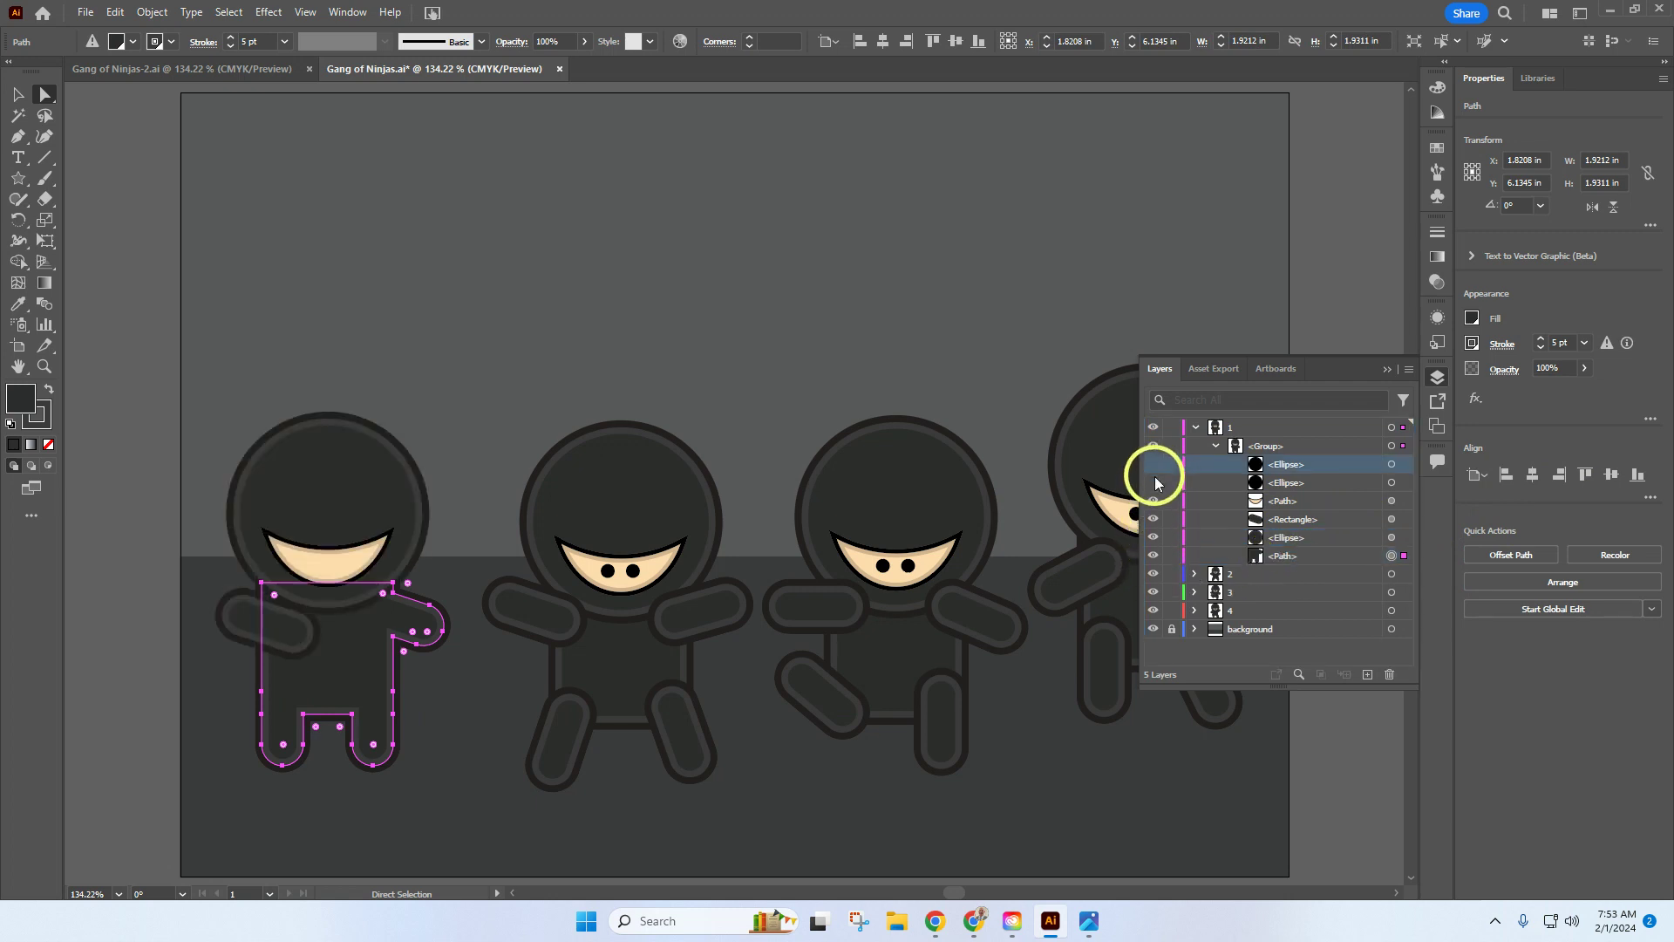
pyautogui.click(1156, 482)
pyautogui.click(1153, 465)
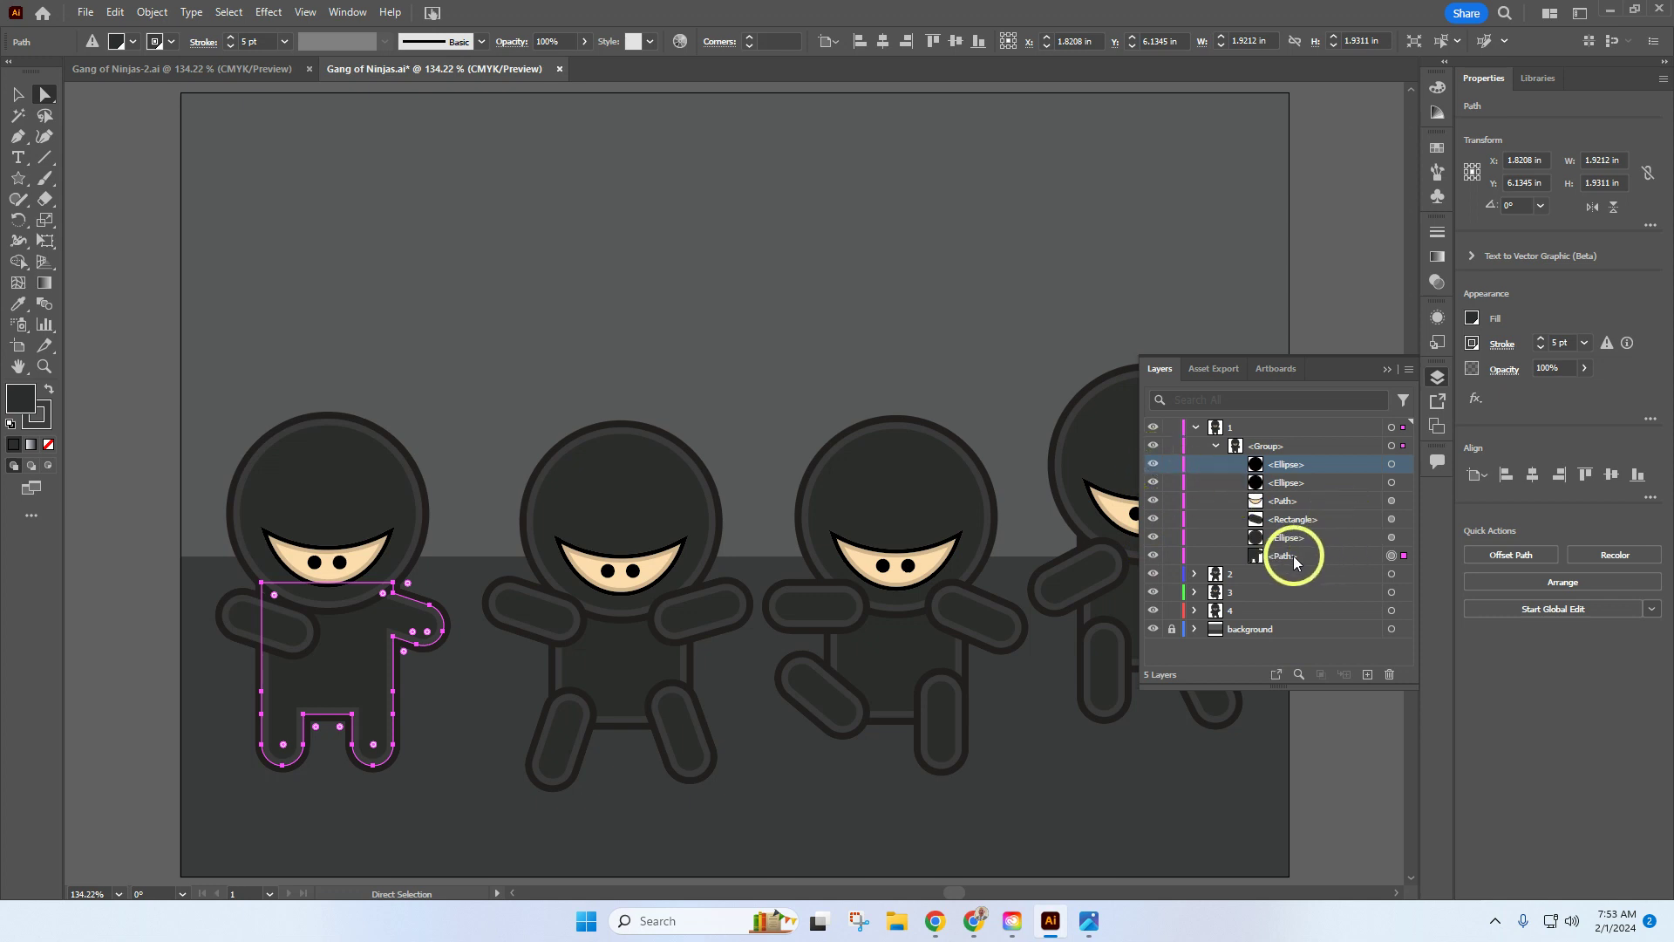
# Move the merged body path to the bottom of its group, beneath head and face
pyautogui.moveTo(1294, 559); pyautogui.dragTo(1298, 528)
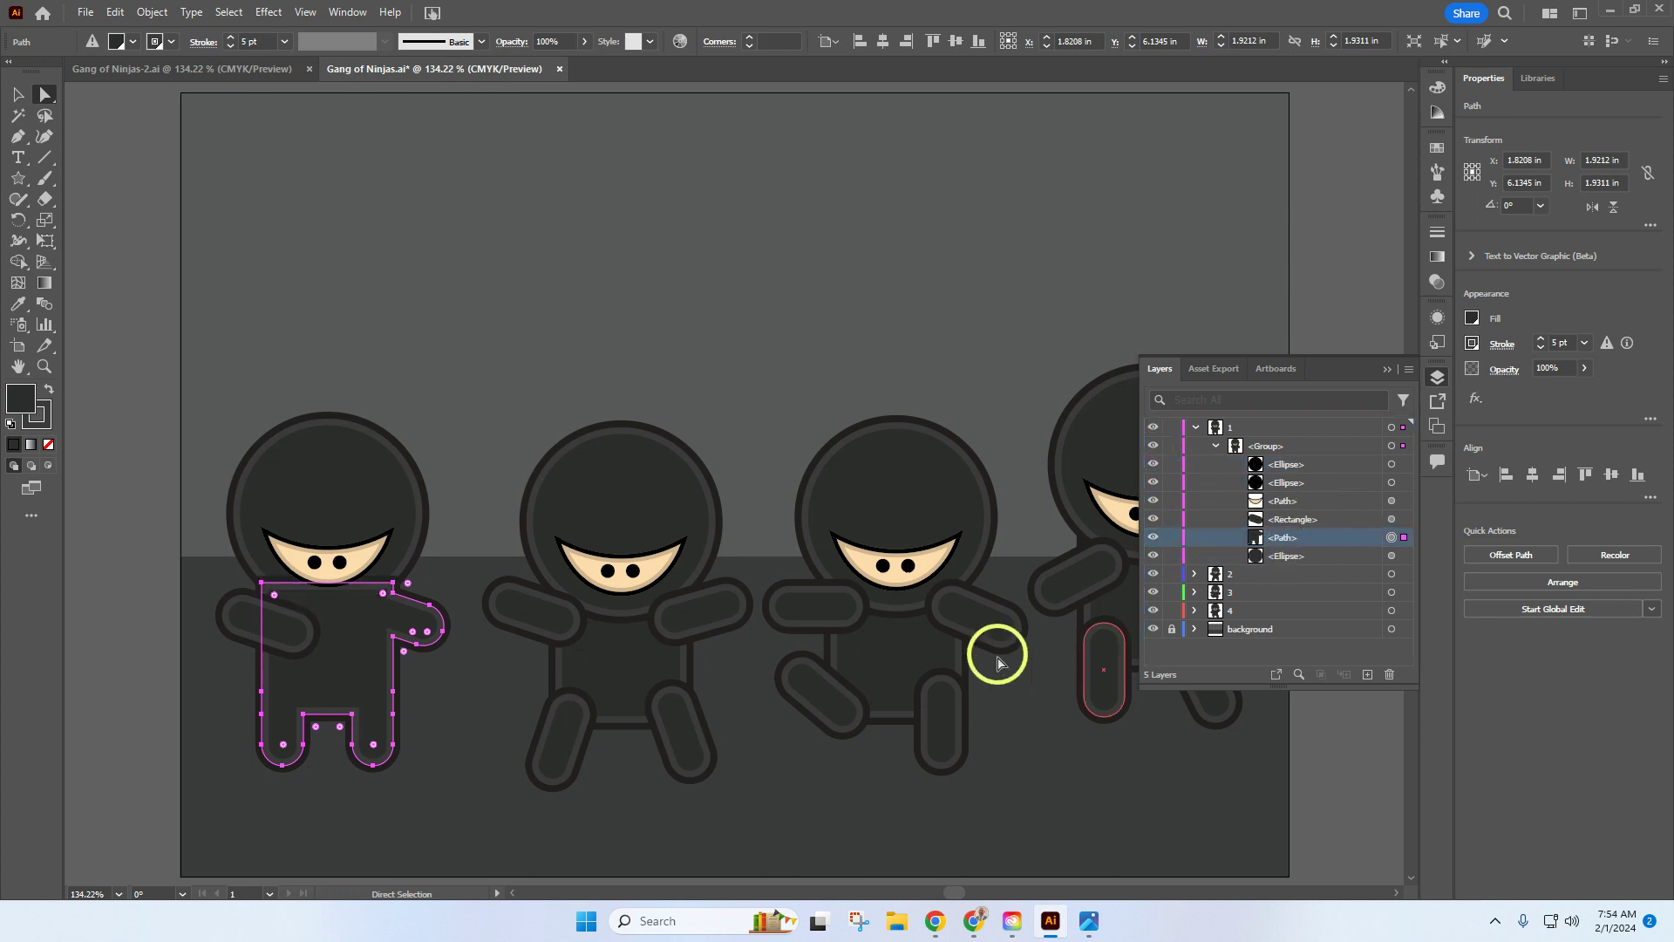
pyautogui.click(128, 683)
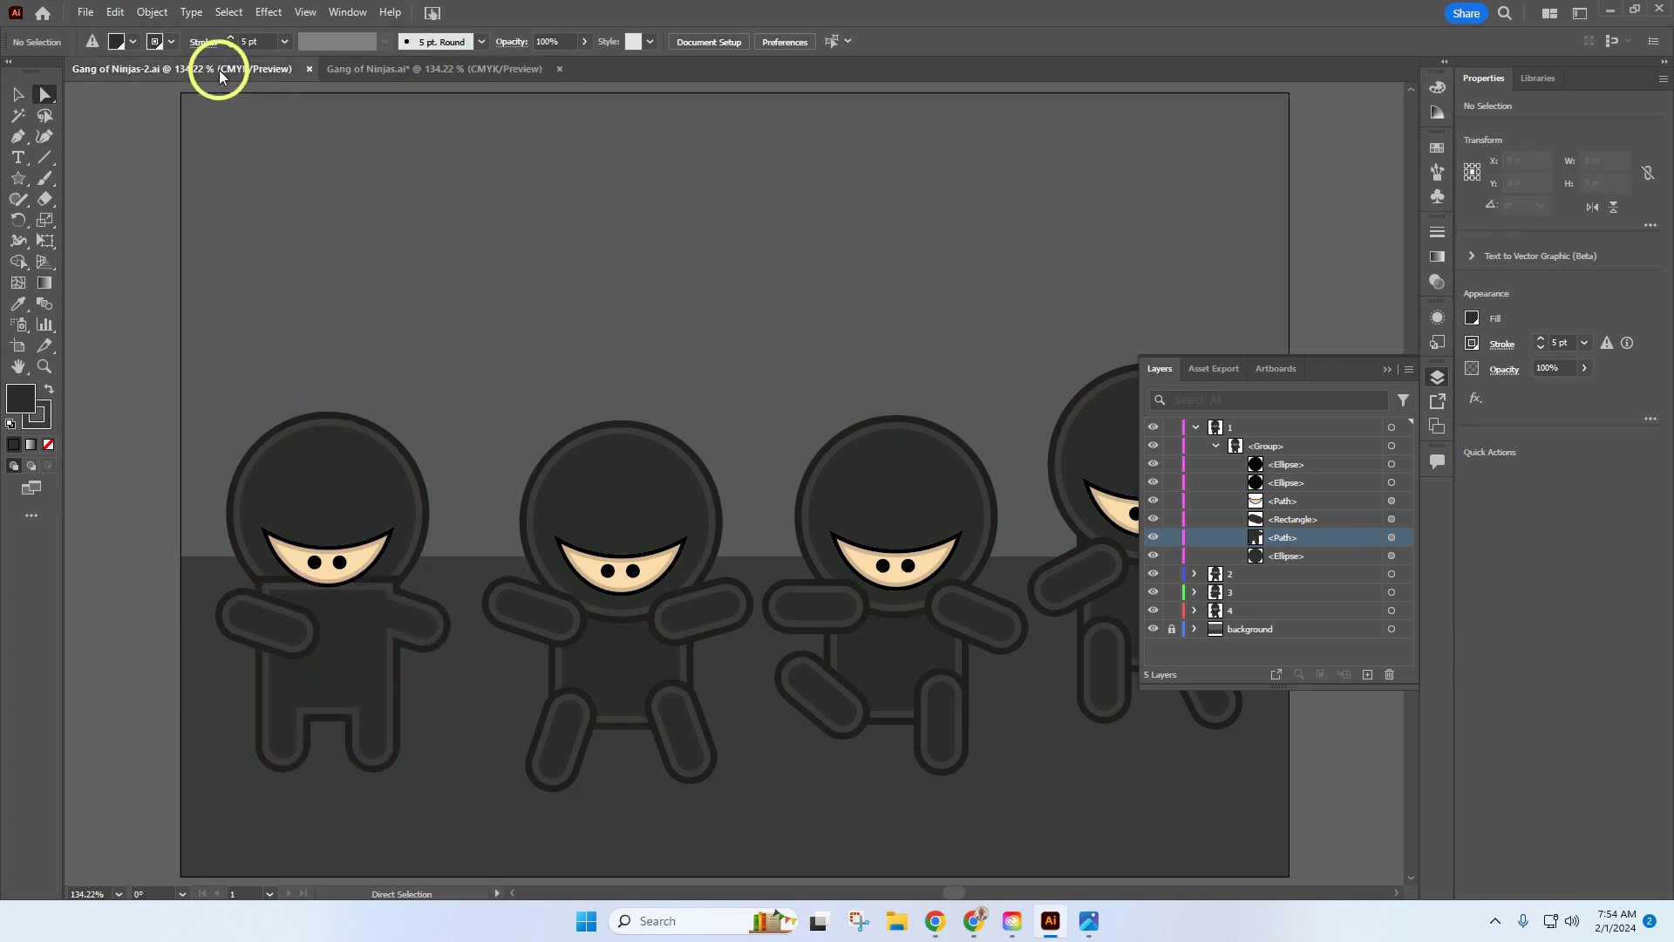
pyautogui.click(212, 67)
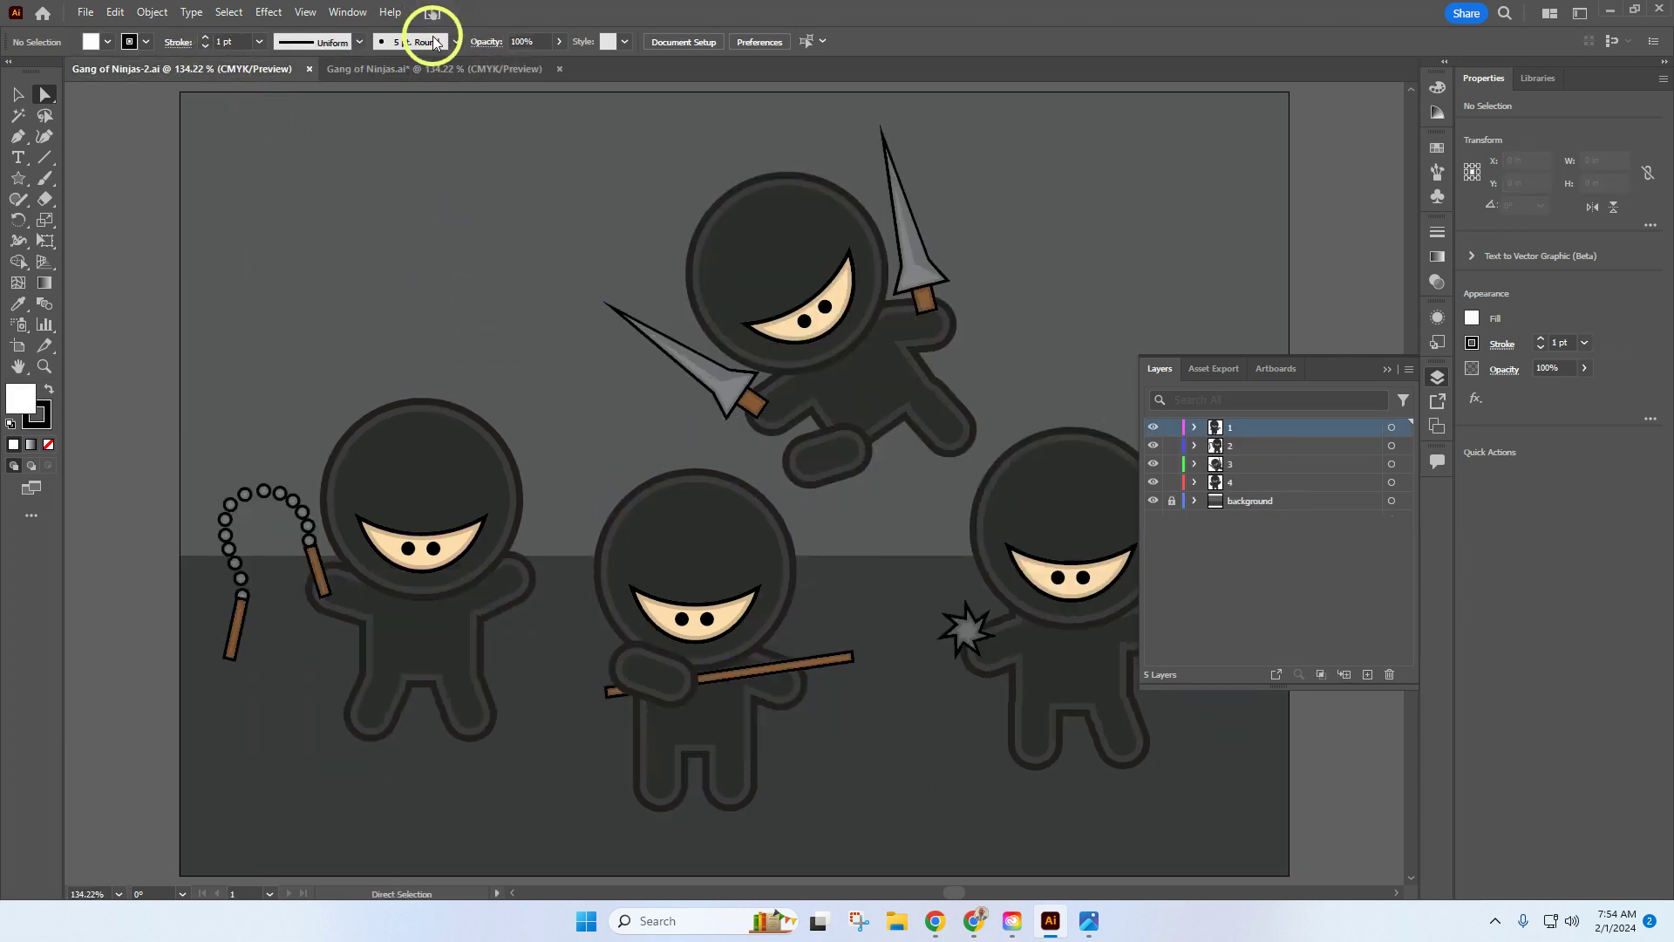
pyautogui.click(435, 68)
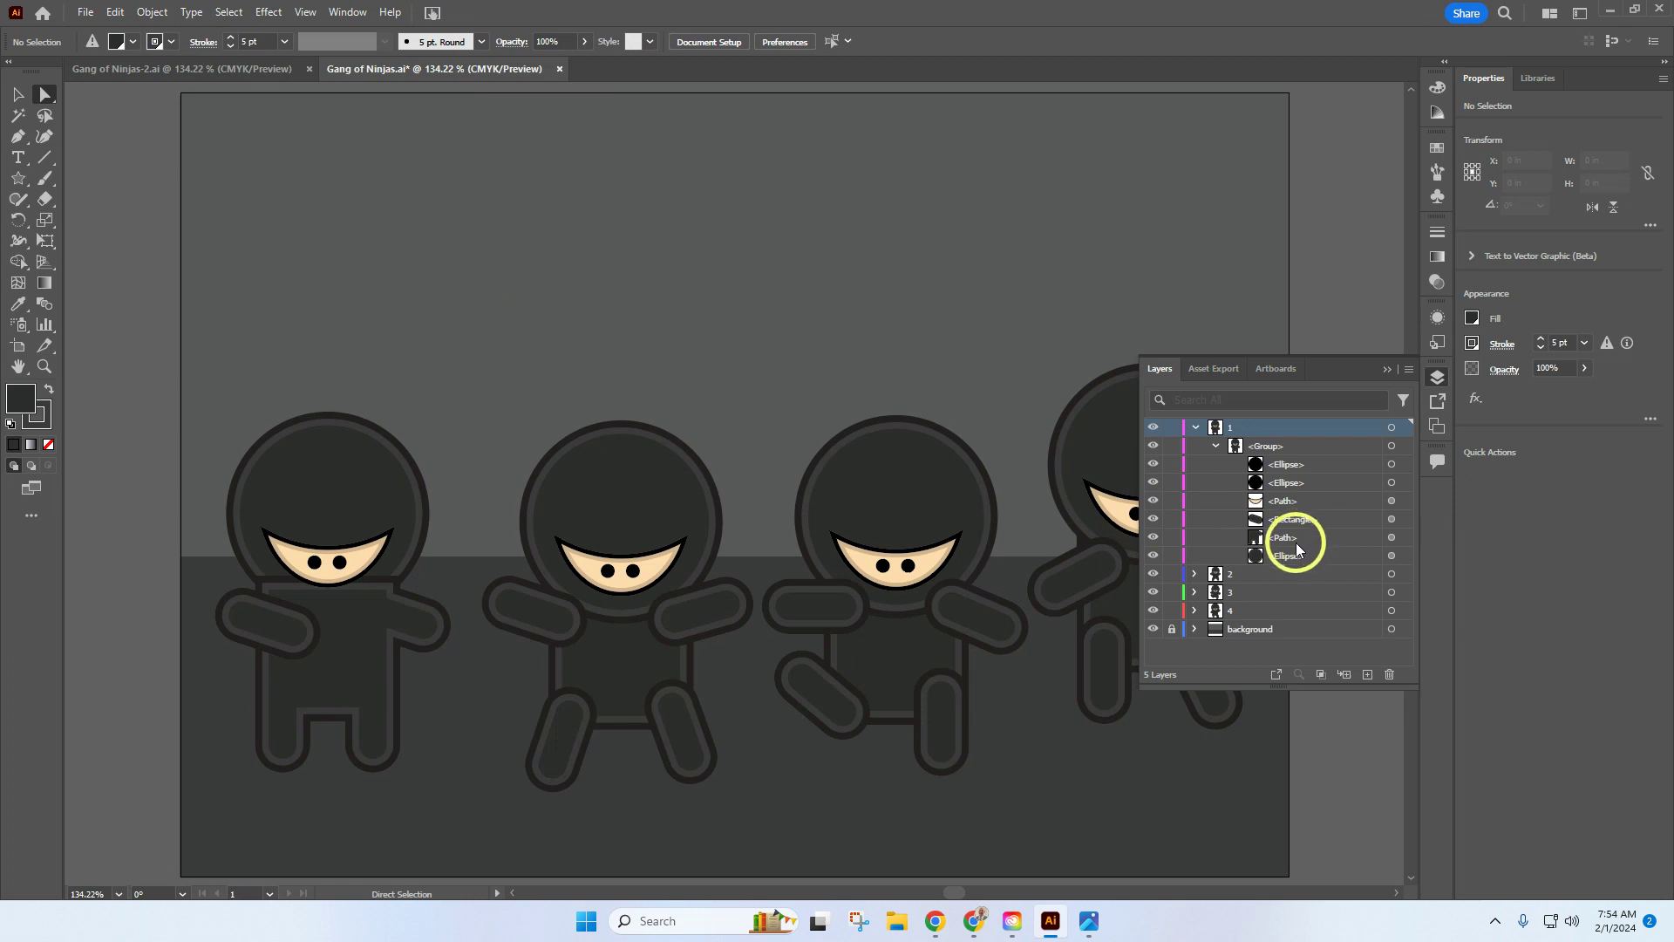
pyautogui.moveTo(1302, 545); pyautogui.dragTo(1297, 558)
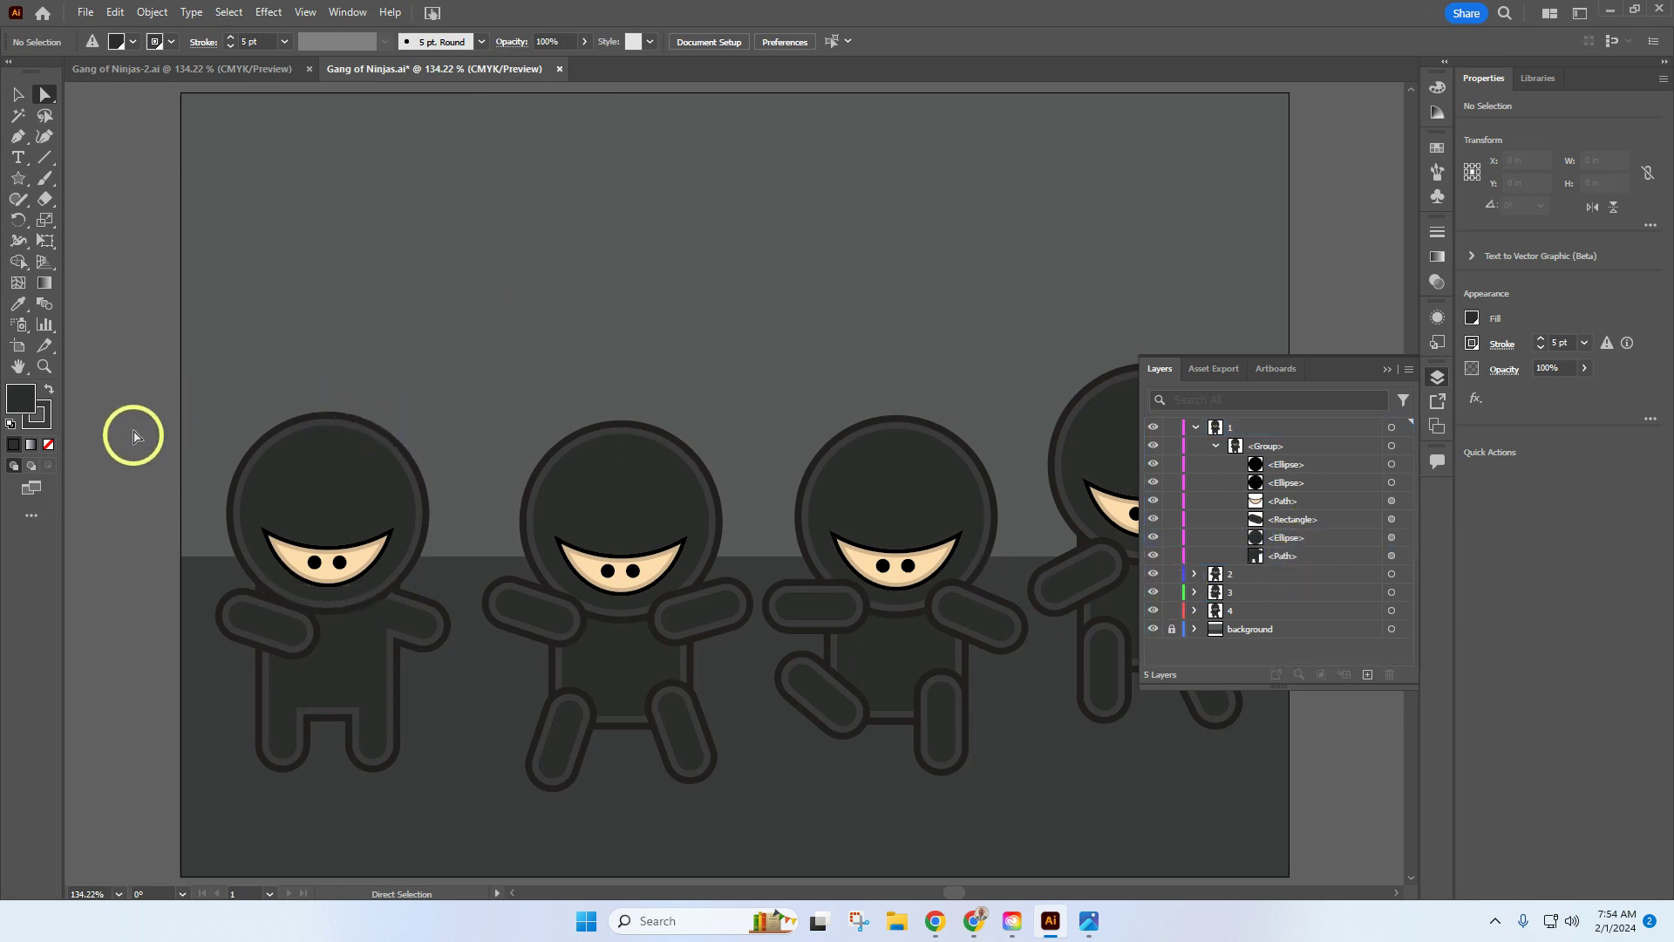
pyautogui.click(18, 95)
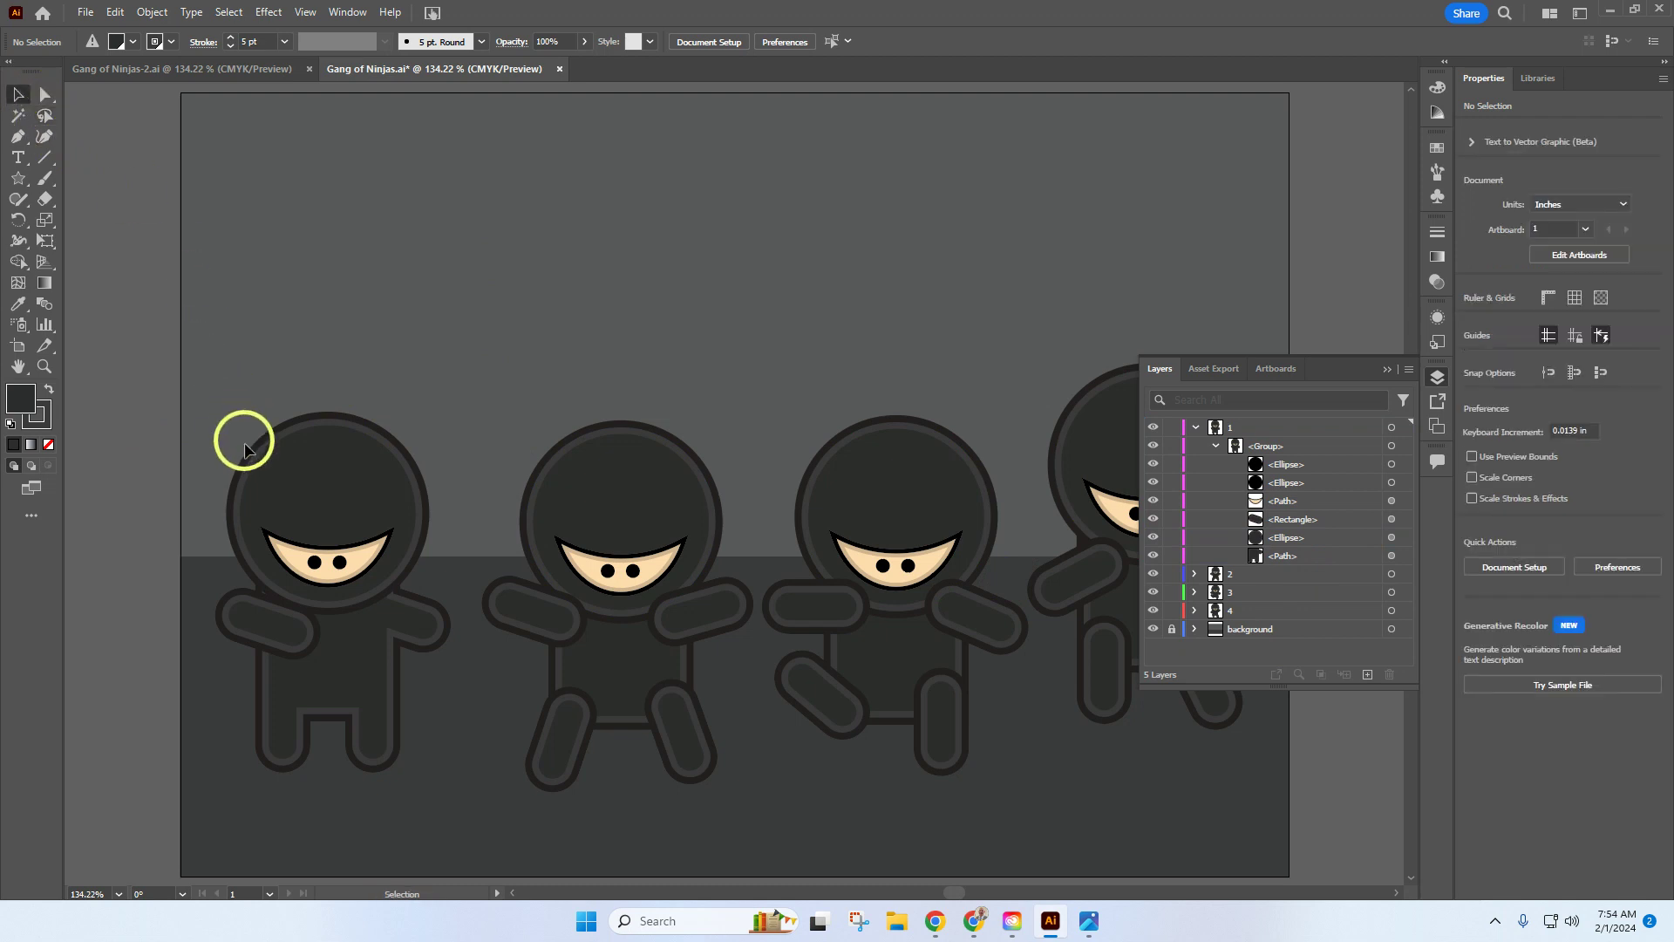
# Stagger the four ninjas: first and third raised, second and fourth moved lower
pyautogui.click(327, 504)
pyautogui.moveTo(327, 504); pyautogui.dragTo(349, 278)
pyautogui.moveTo(643, 504); pyautogui.dragTo(626, 522)
pyautogui.moveTo(871, 478); pyautogui.dragTo(852, 179)
pyautogui.moveTo(1086, 444); pyautogui.dragTo(1090, 508)
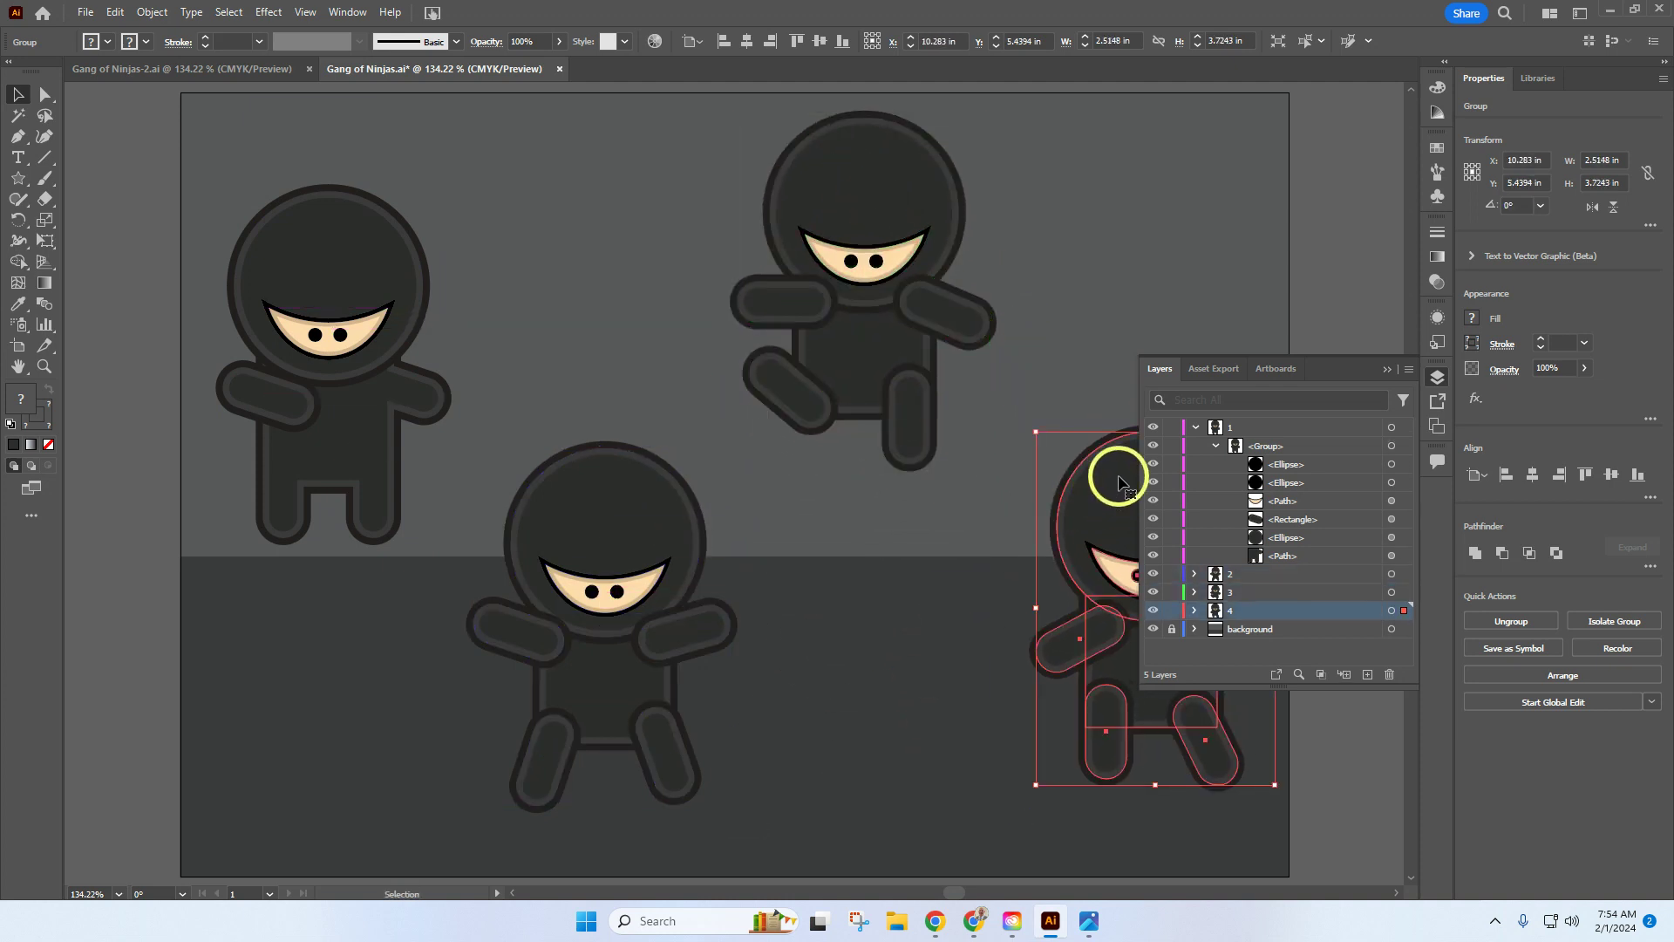
# Collapse layer 1 and expand layer 2 and its group in the Layers panel
pyautogui.click(1197, 427)
pyautogui.click(1194, 445)
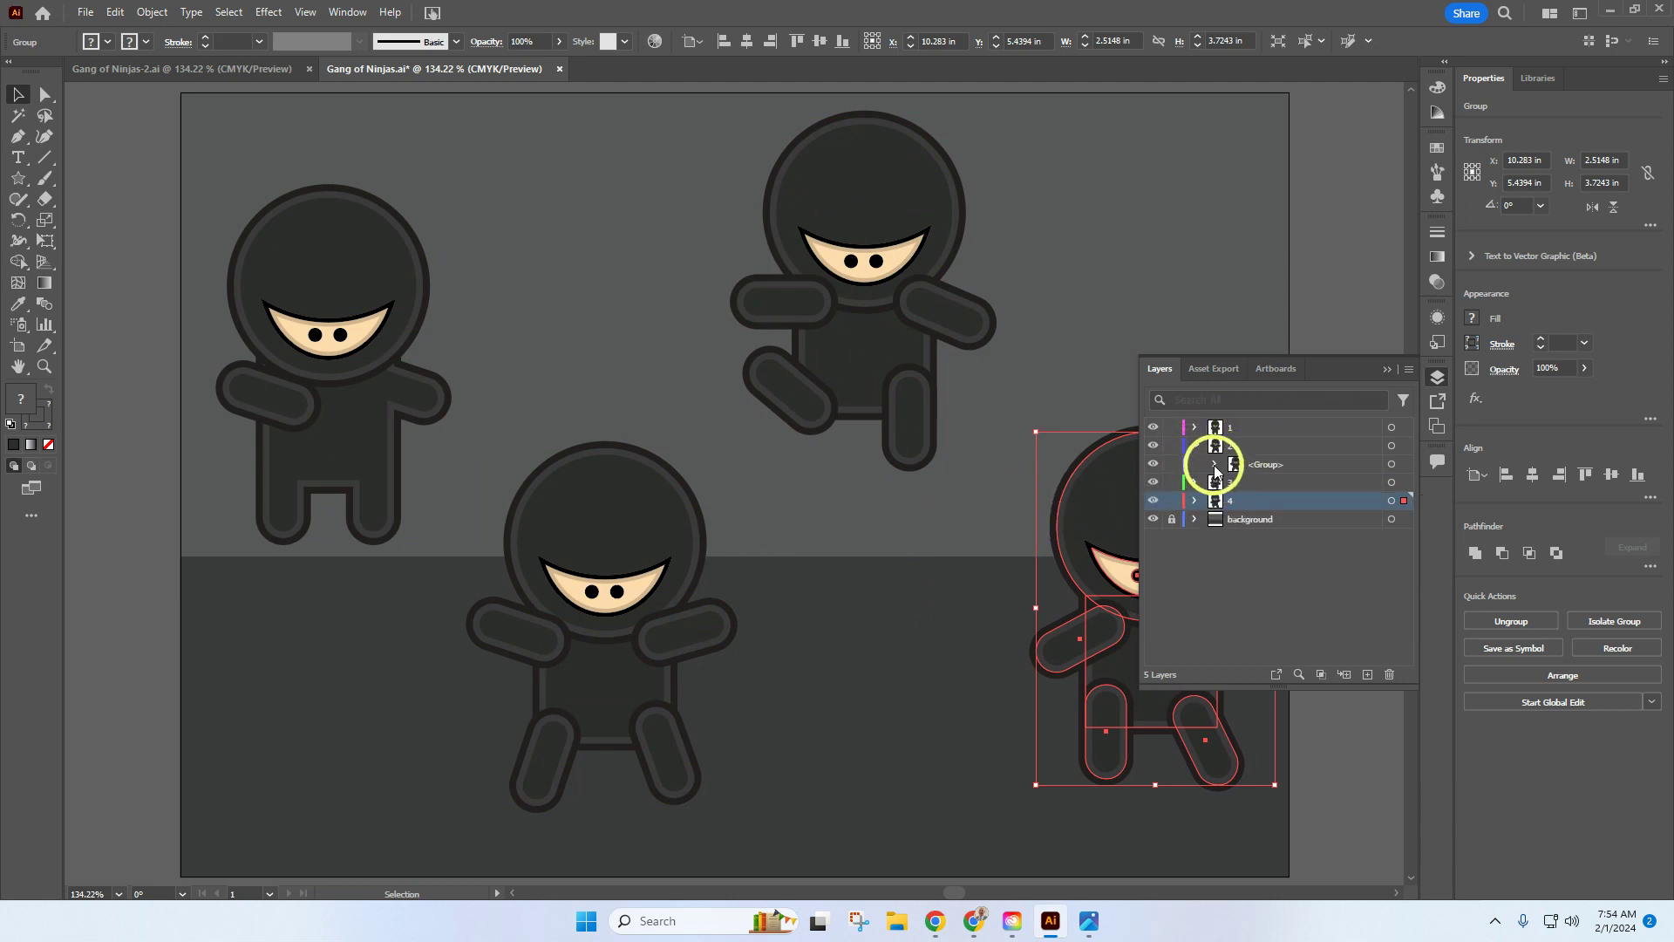
pyautogui.click(1216, 469)
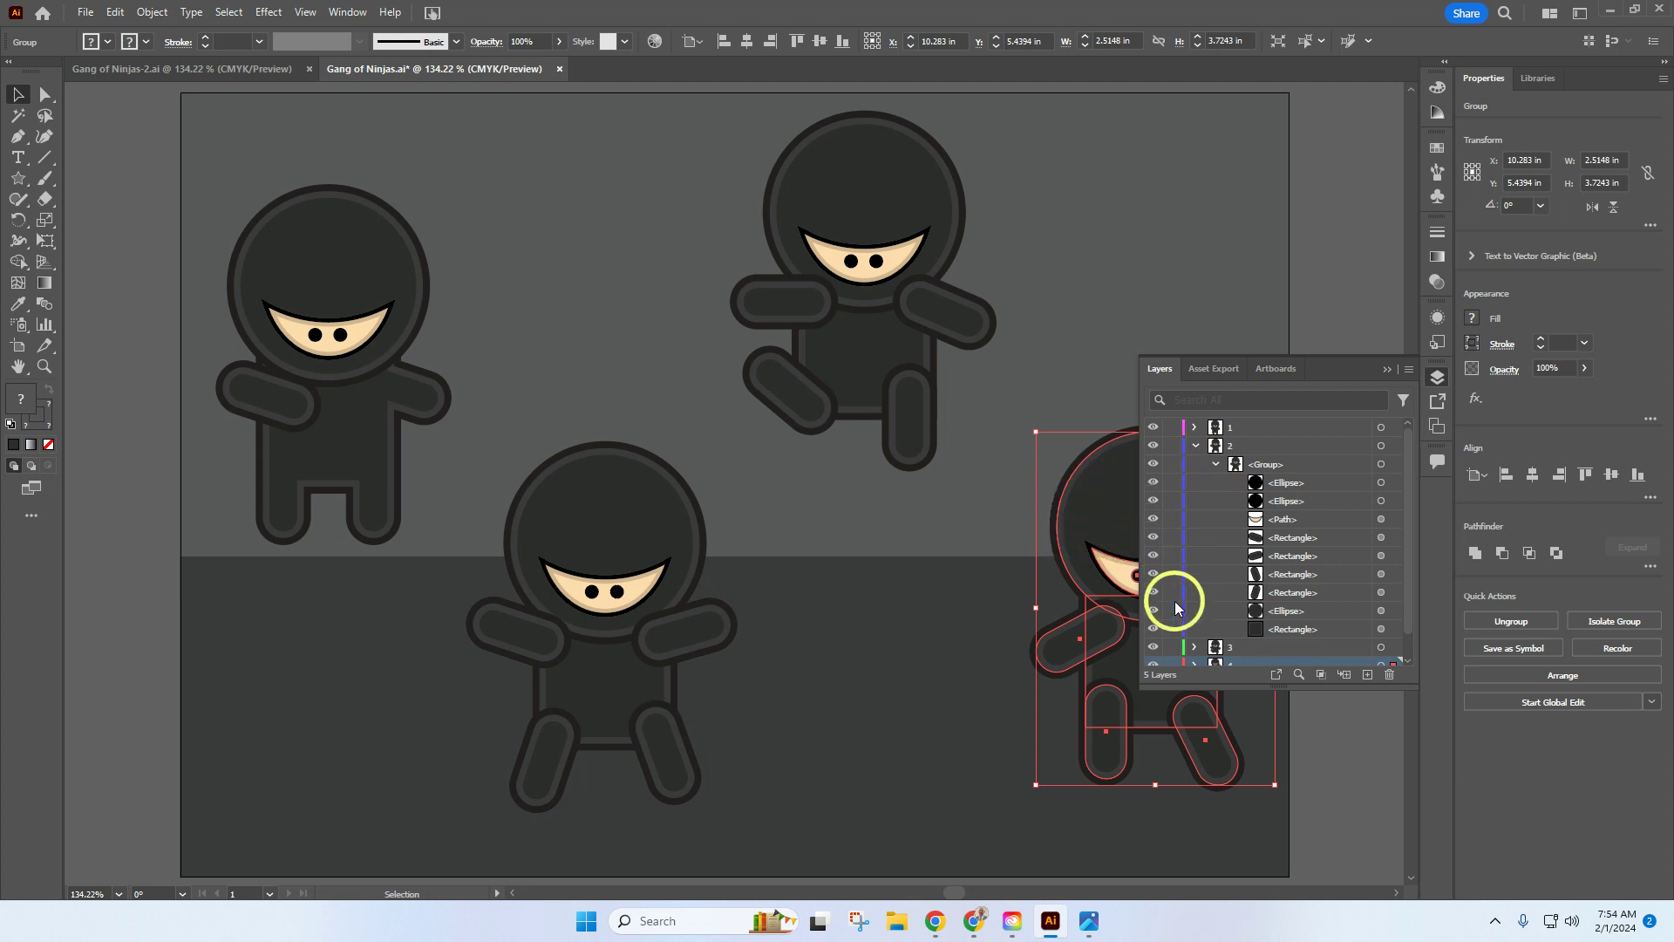
pyautogui.click(903, 669)
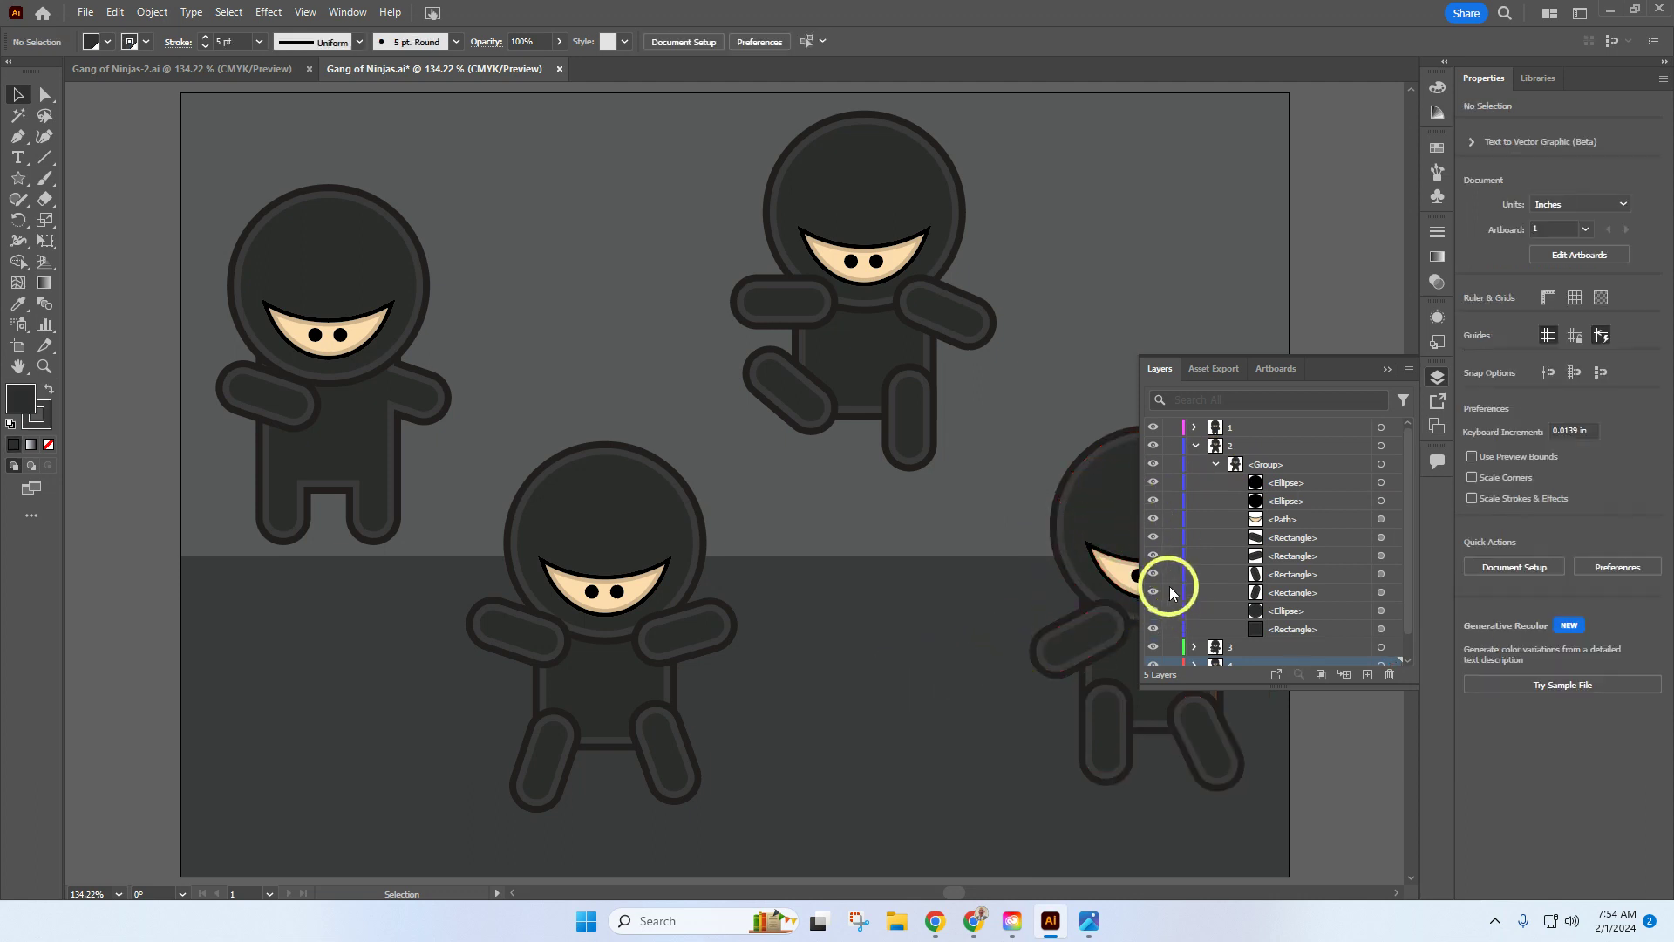
# After checking the finished file, hide the second ninja's eyes, face and head
pyautogui.click(269, 70)
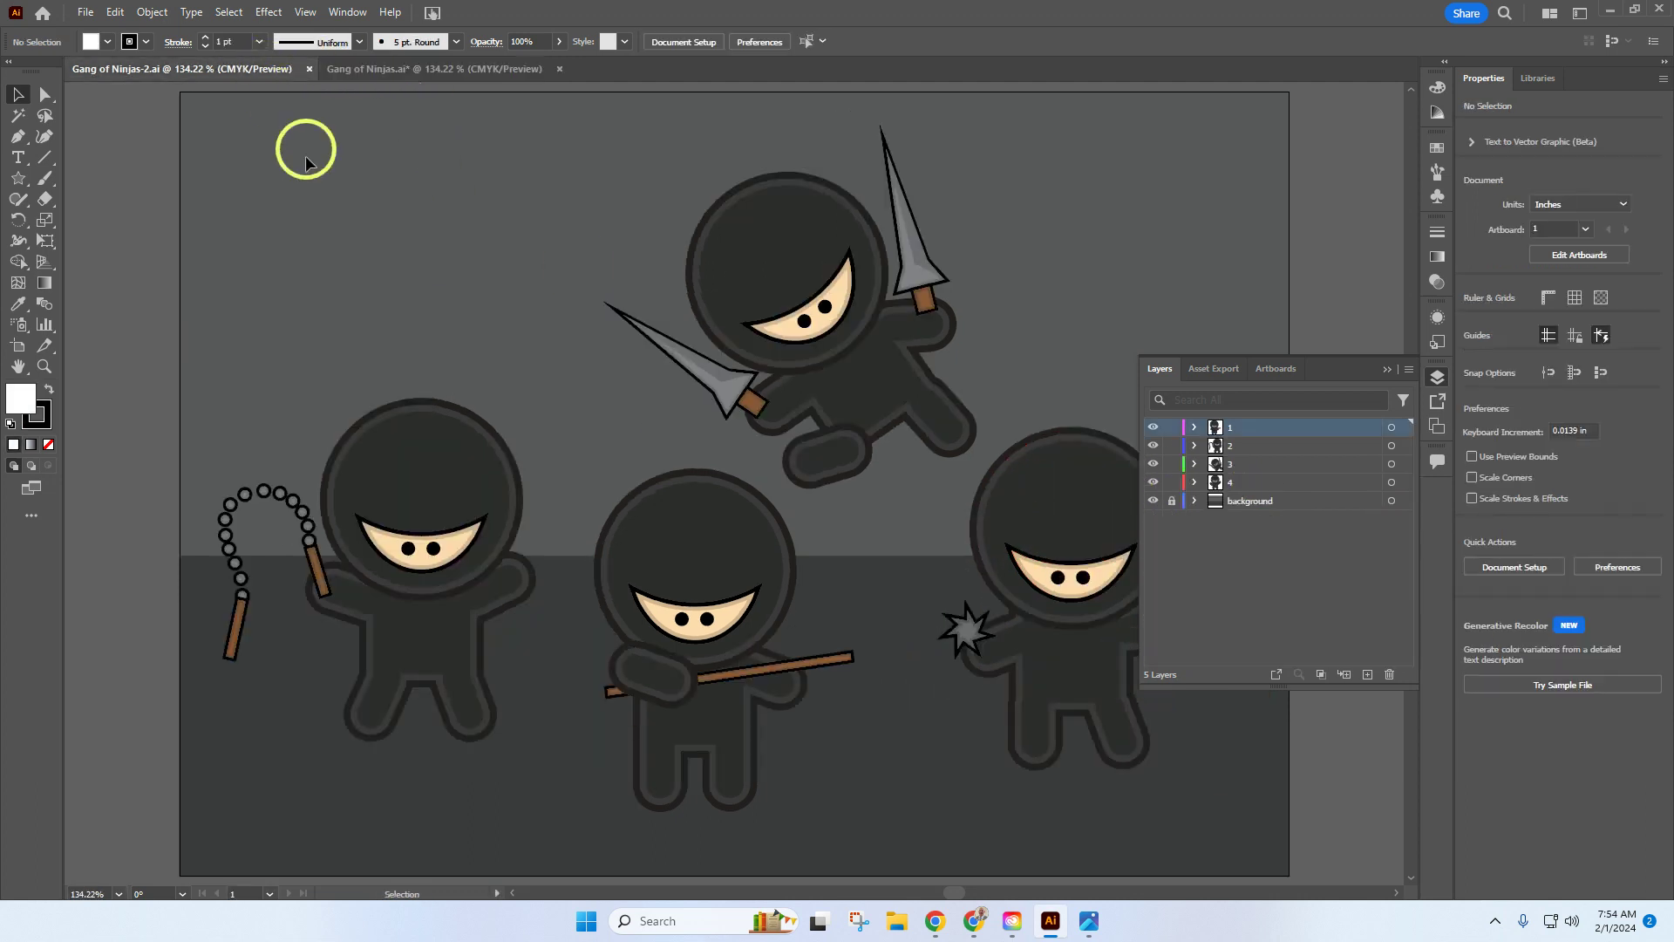
pyautogui.click(413, 69)
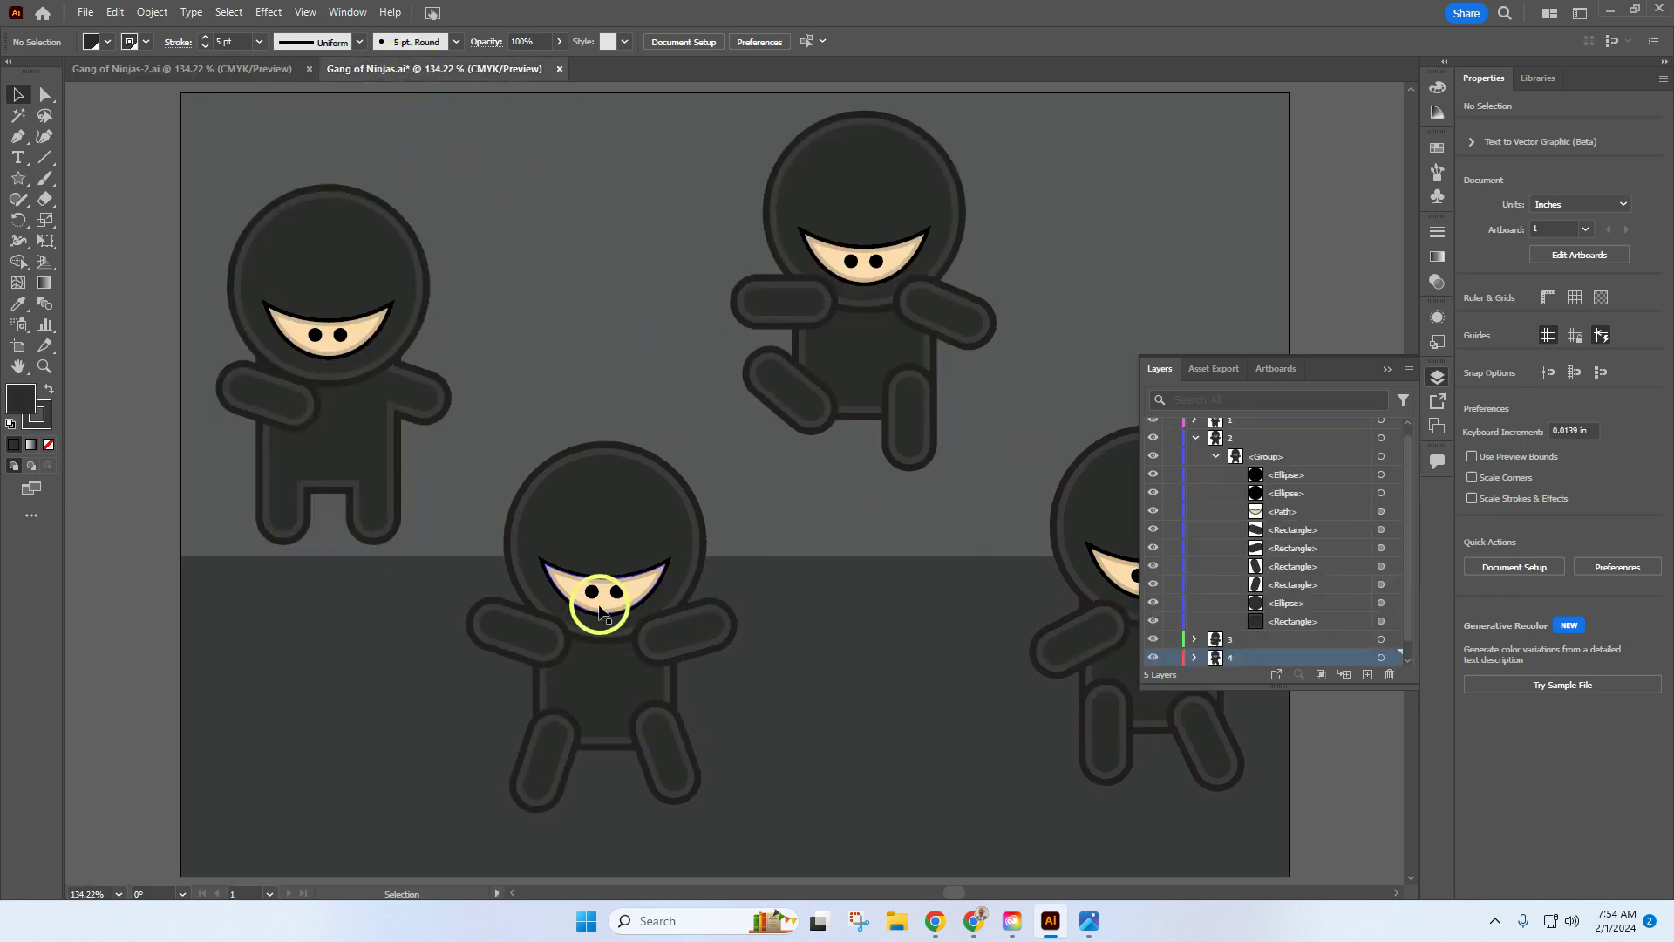
pyautogui.click(1153, 476)
pyautogui.click(1153, 494)
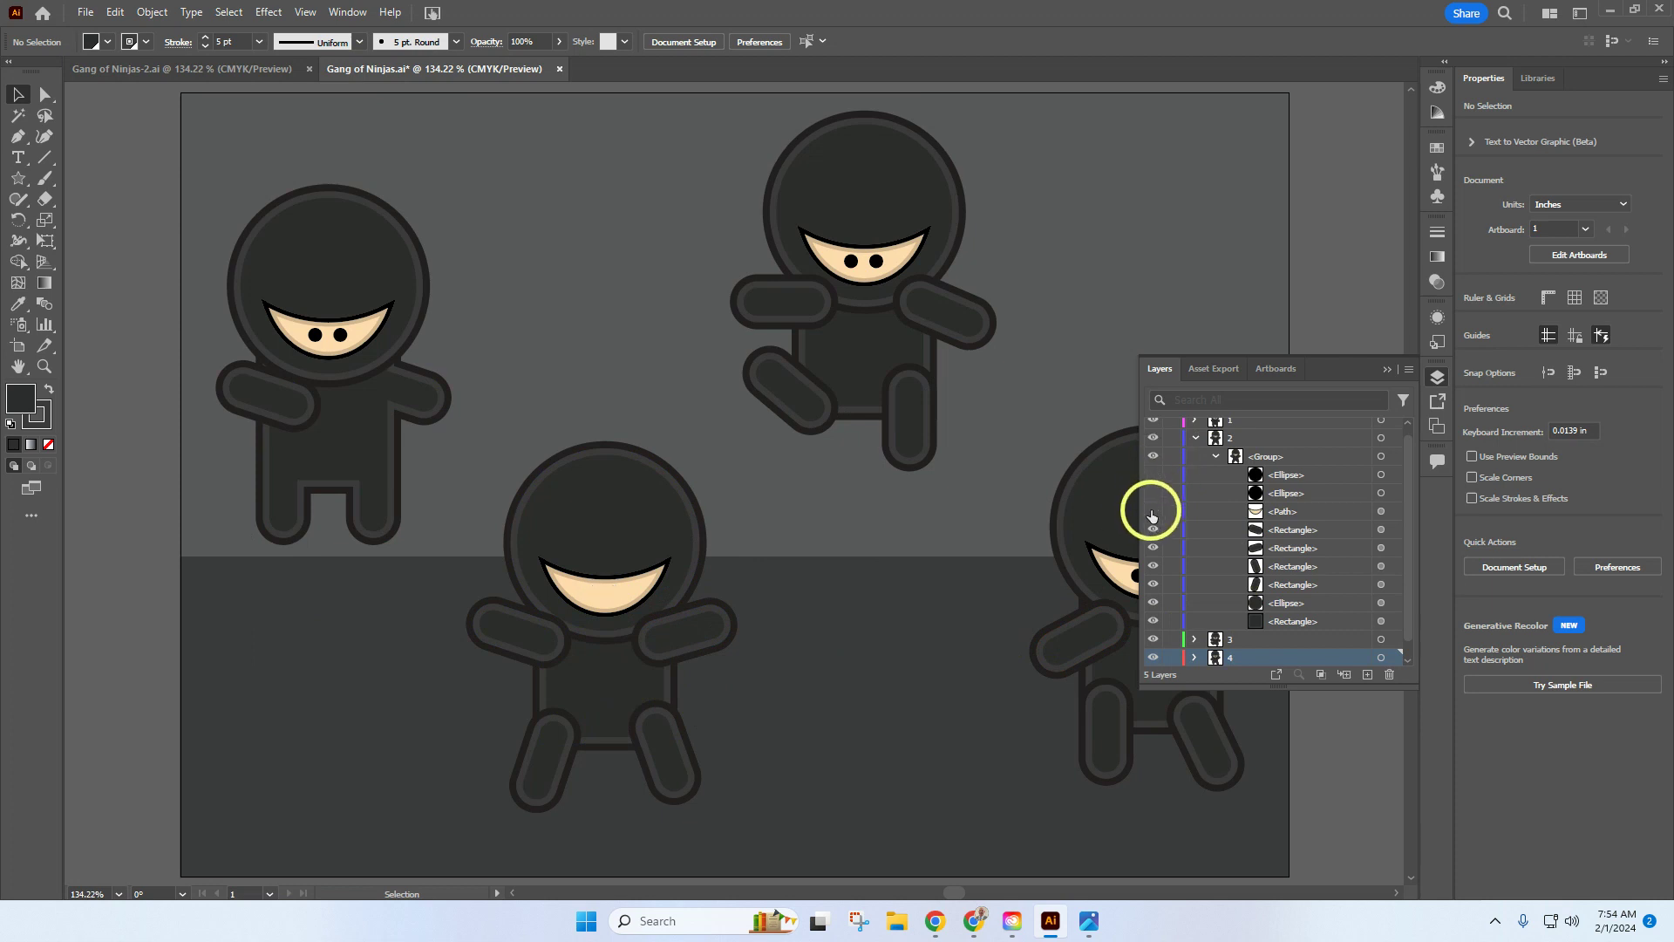
pyautogui.click(1153, 513)
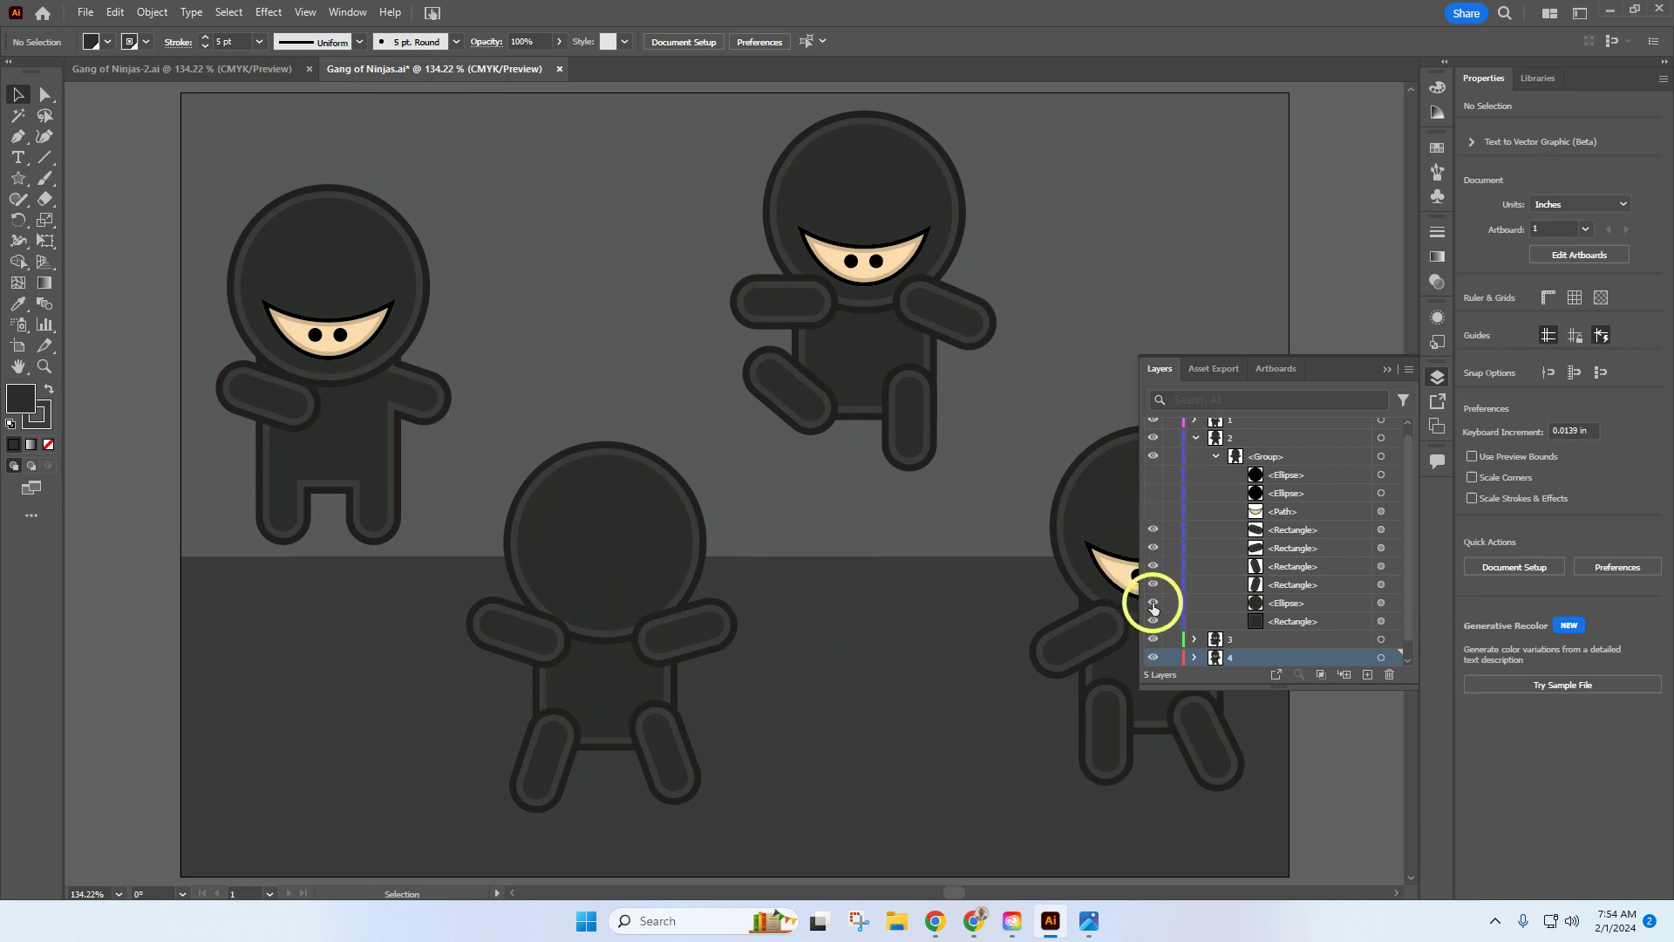
pyautogui.click(1153, 605)
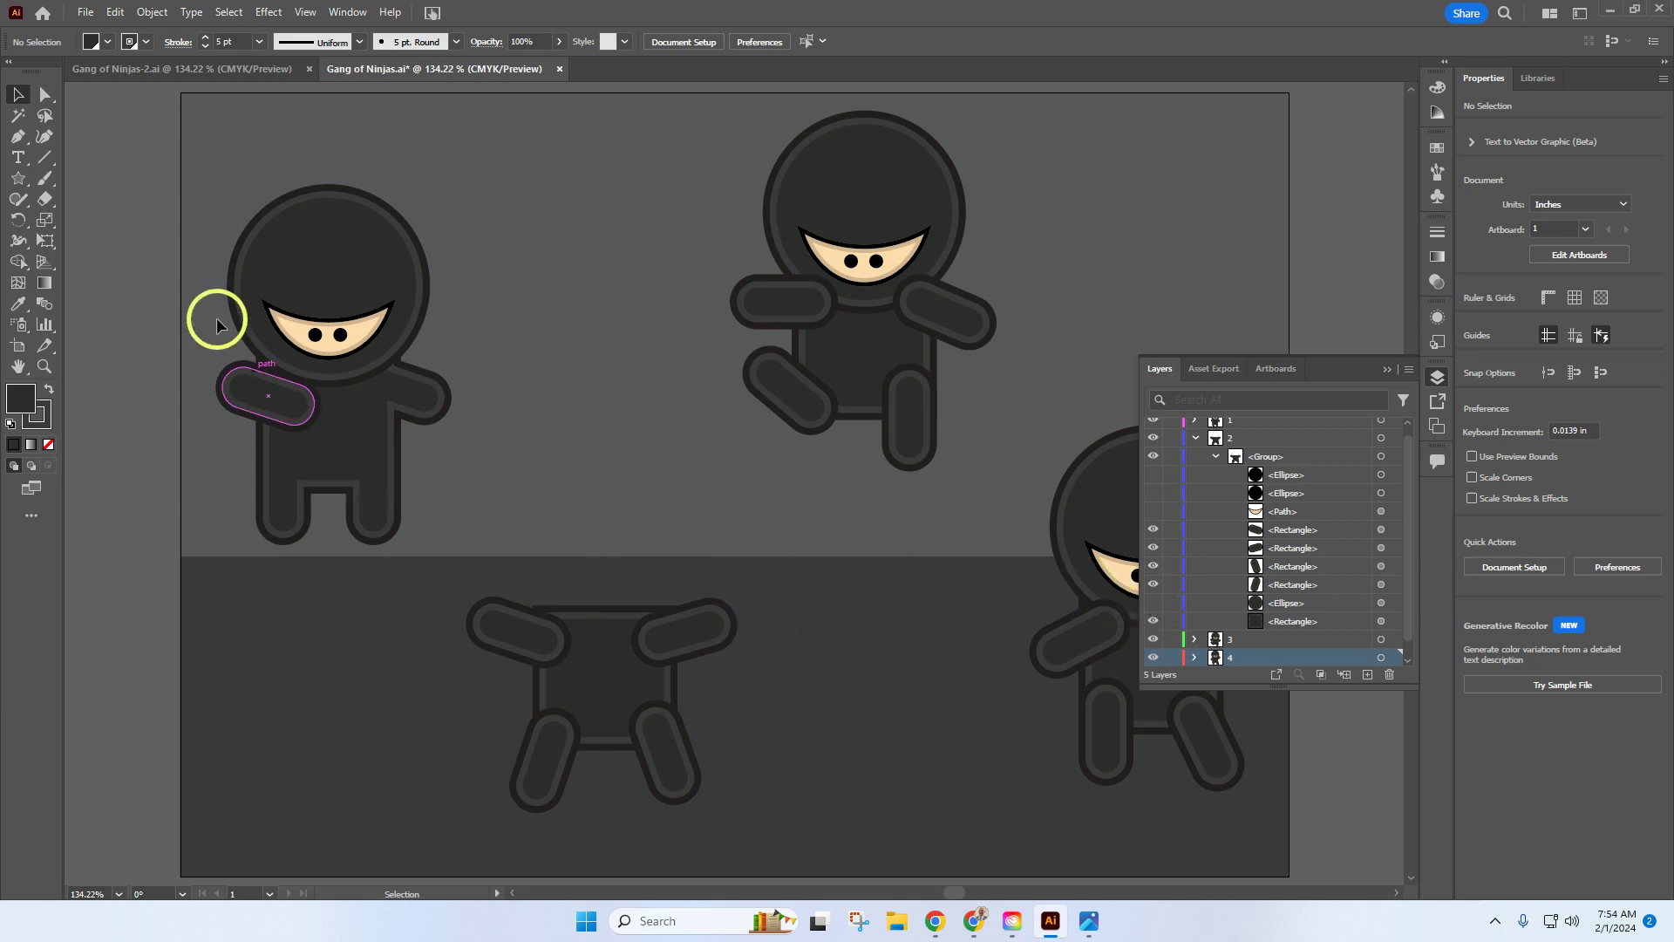
# Marquee-select the second ninja's torso, arms and legs and unite them into one path
pyautogui.click(44, 94)
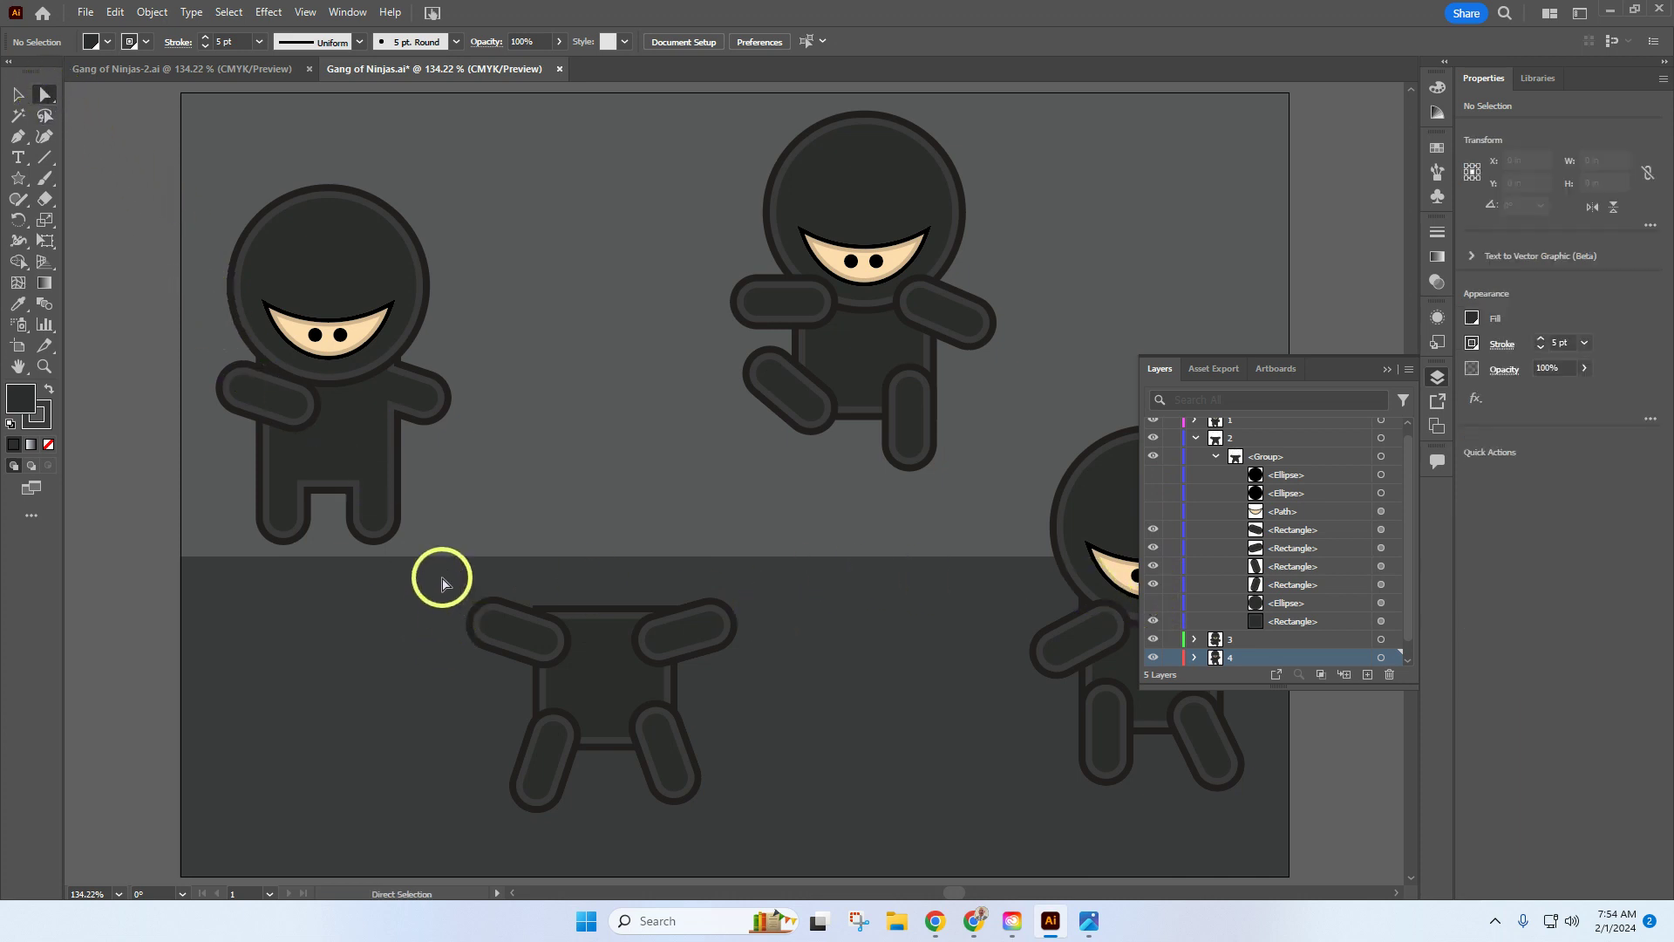
pyautogui.moveTo(435, 560); pyautogui.dragTo(796, 840)
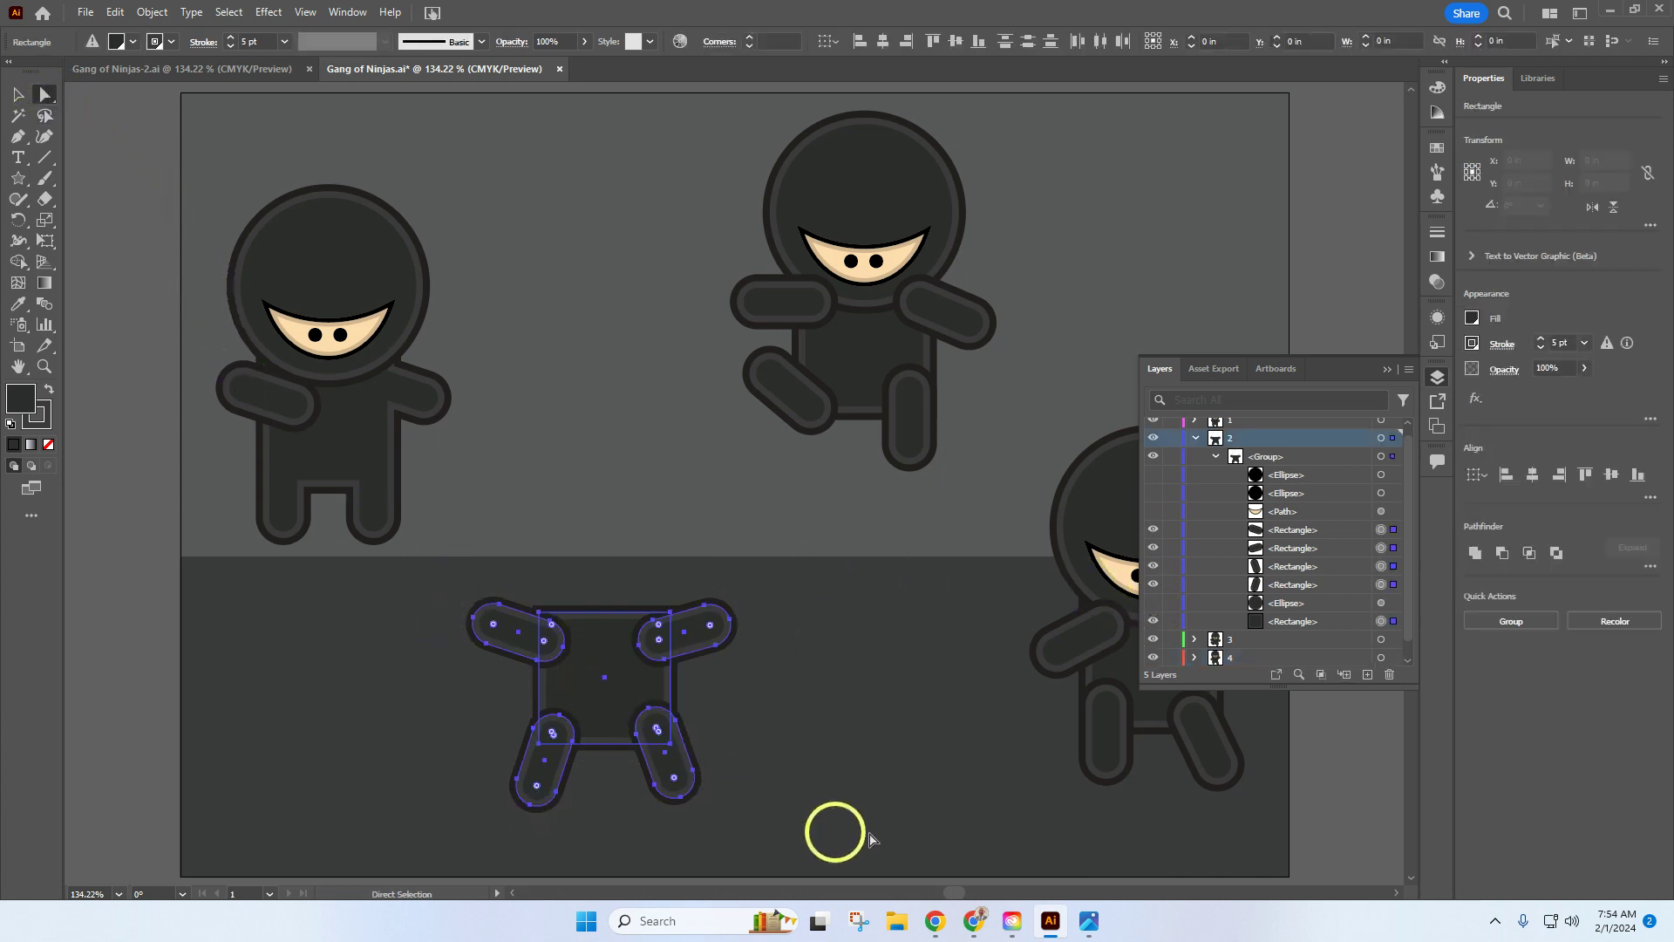
pyautogui.click(1473, 553)
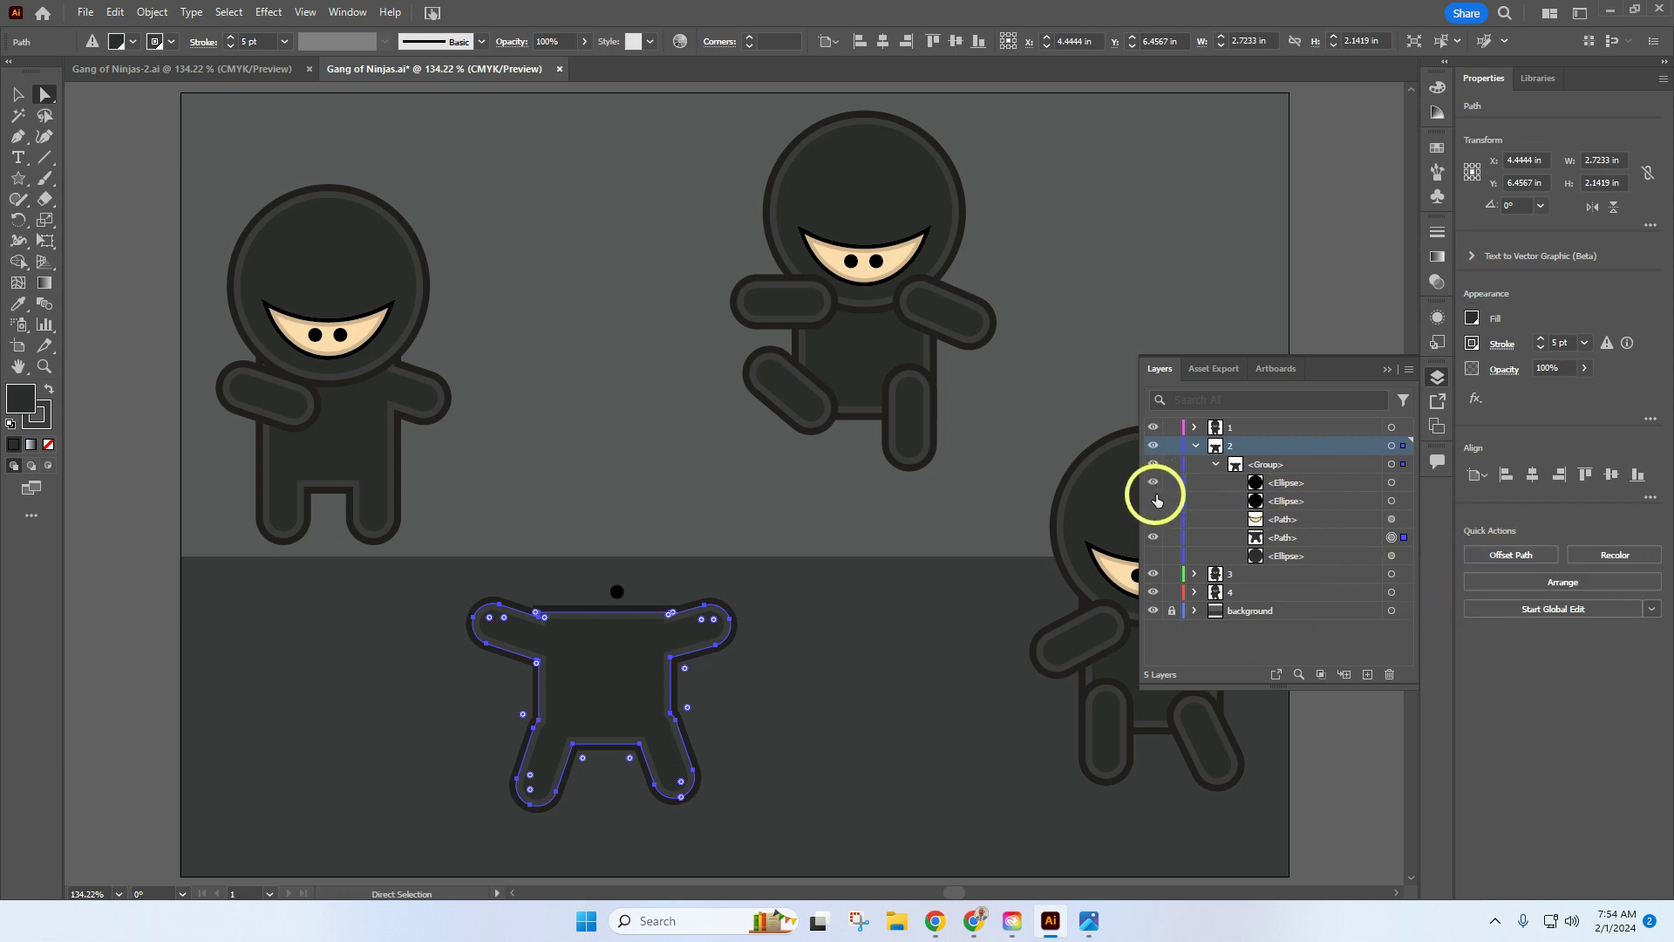
# Unhide the eyes, face and head, and move the merged body beneath them
pyautogui.moveTo(1155, 485); pyautogui.dragTo(1152, 569)
pyautogui.click(1153, 556)
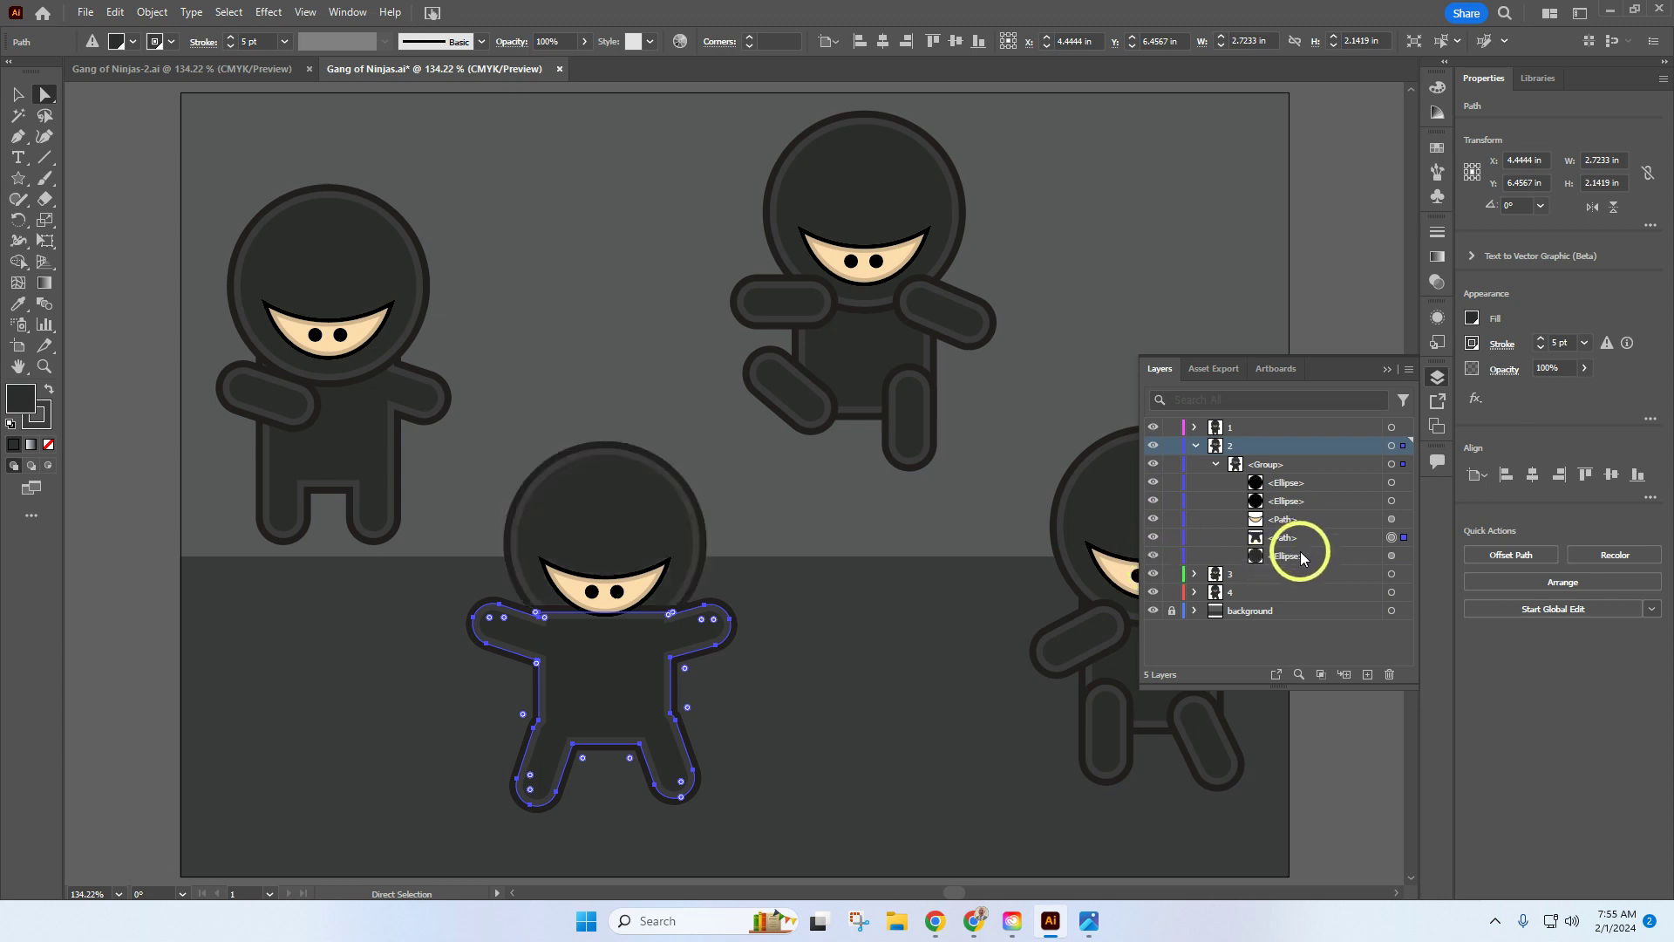
pyautogui.moveTo(1298, 538); pyautogui.dragTo(1298, 569)
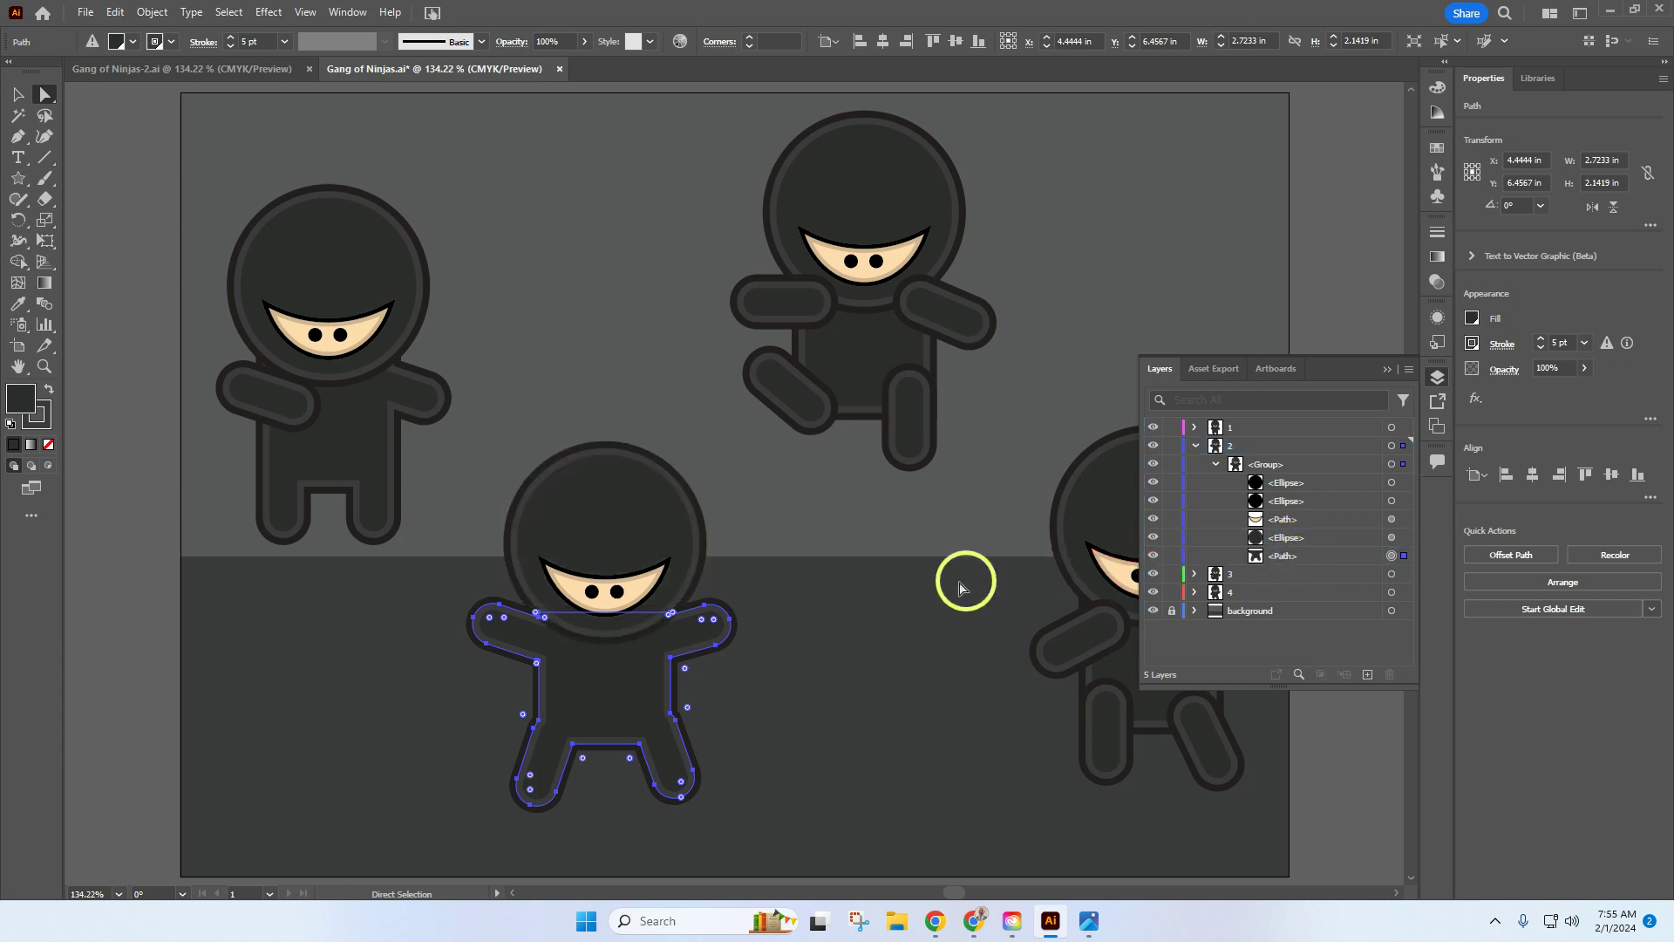
pyautogui.click(19, 96)
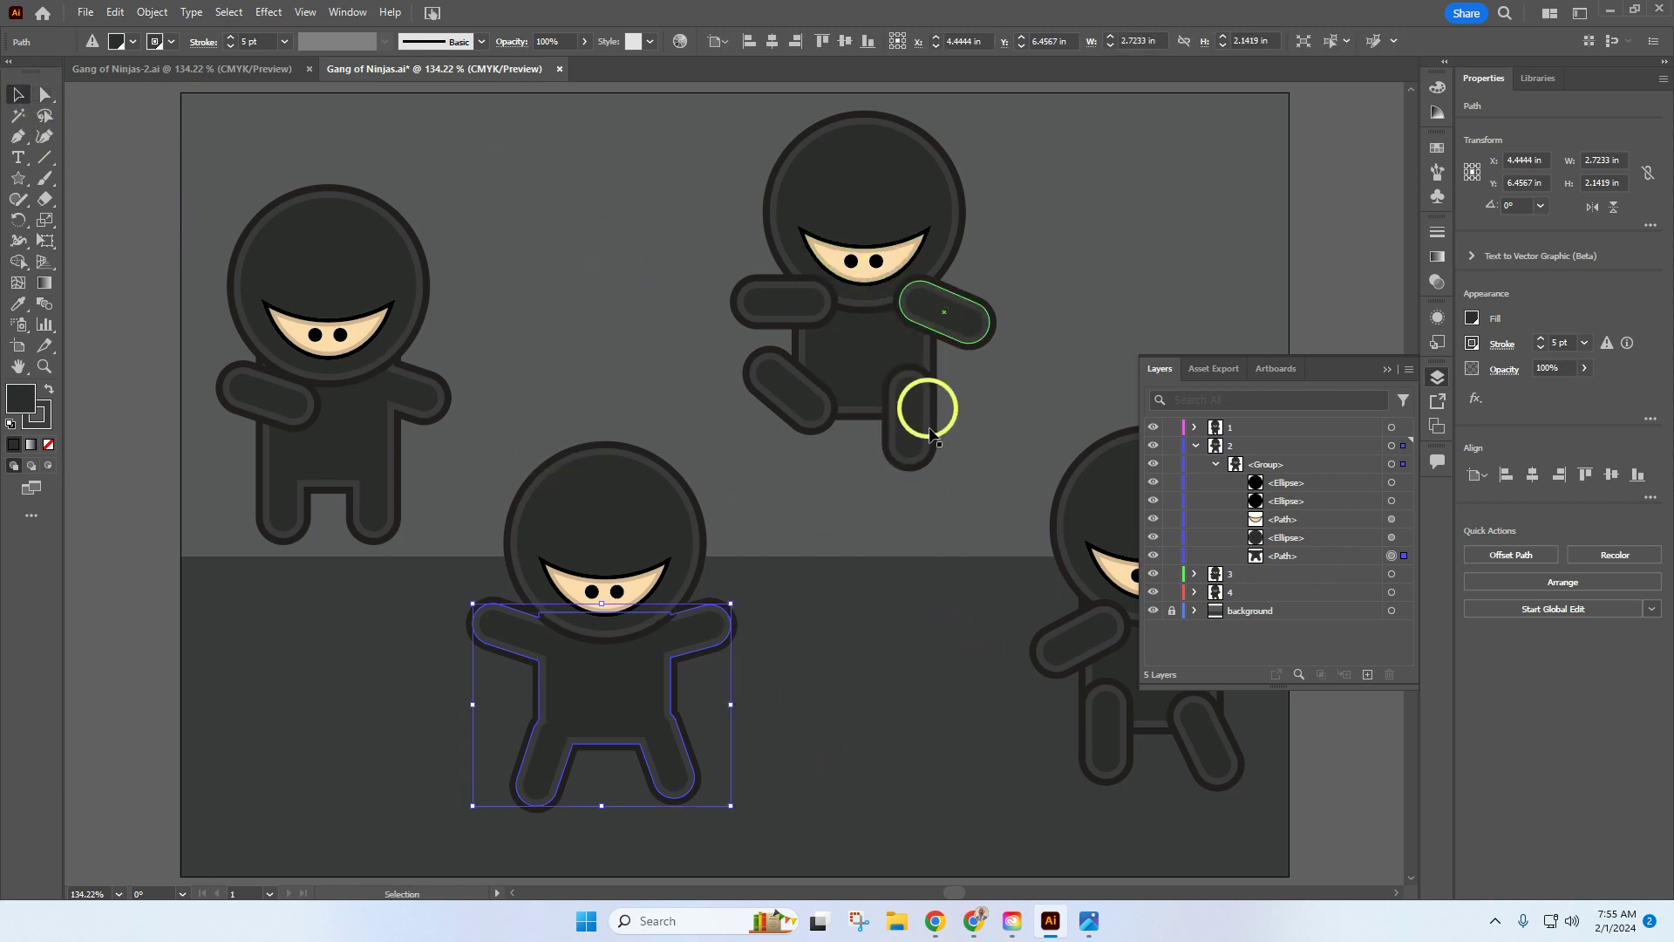
# Collapse layer 2, expand layer 3's group, and hide the third ninja's eyes, face and head
pyautogui.click(1196, 446)
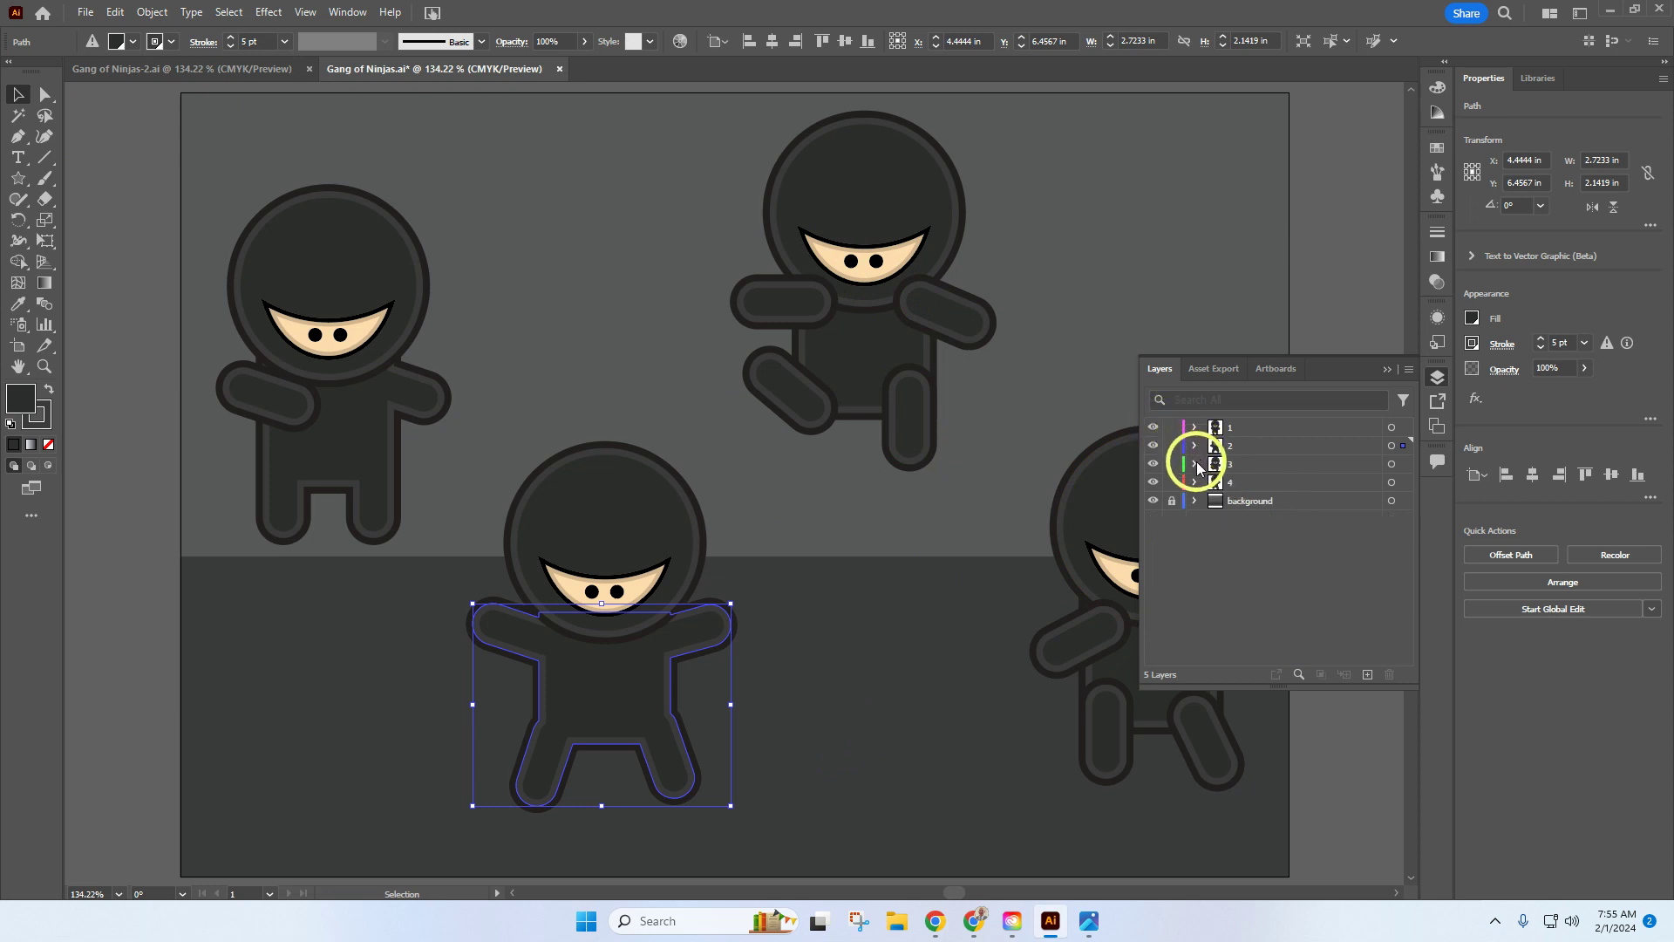
pyautogui.click(1216, 481)
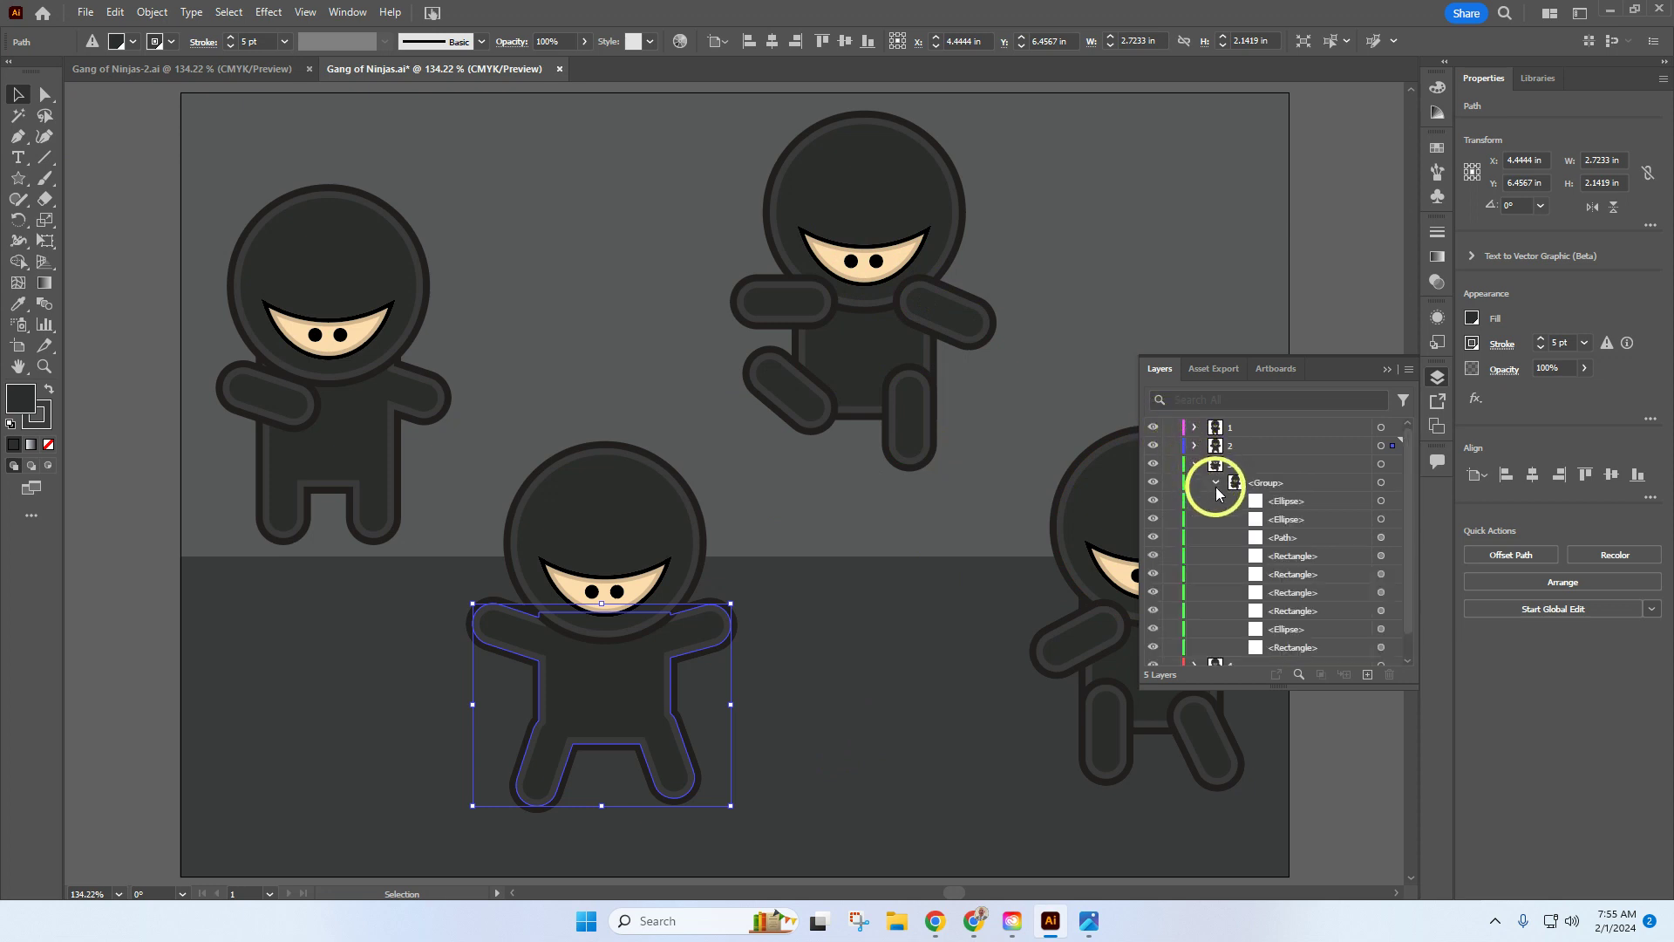
pyautogui.click(1152, 503)
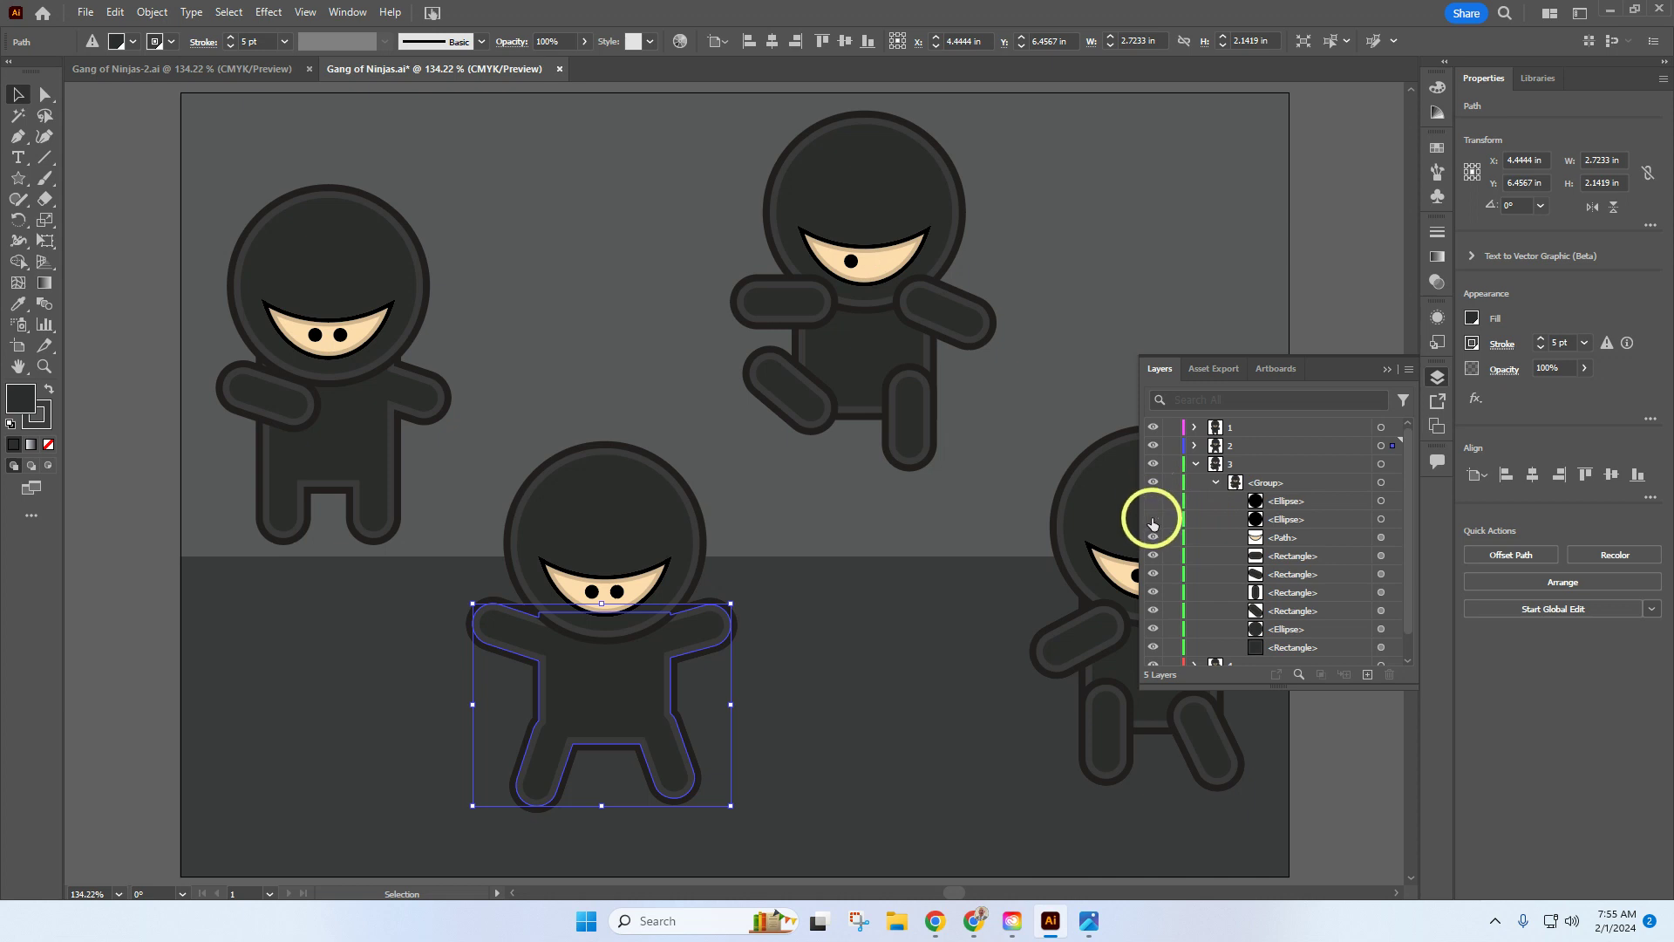
pyautogui.click(1152, 520)
pyautogui.click(1152, 538)
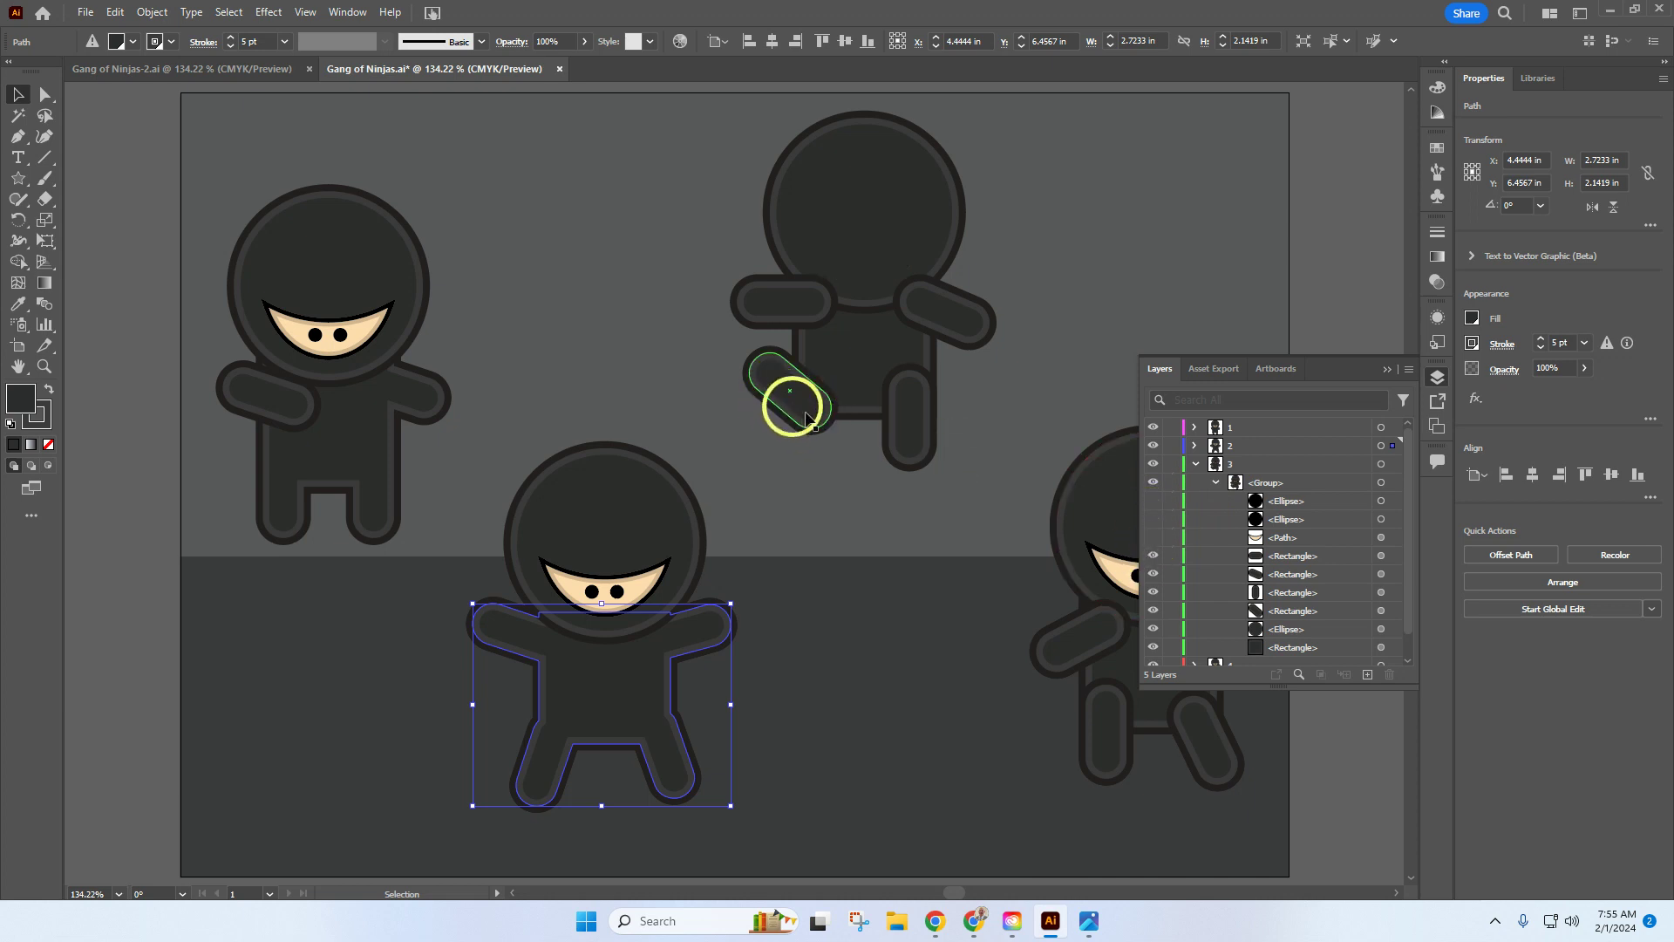
pyautogui.click(269, 69)
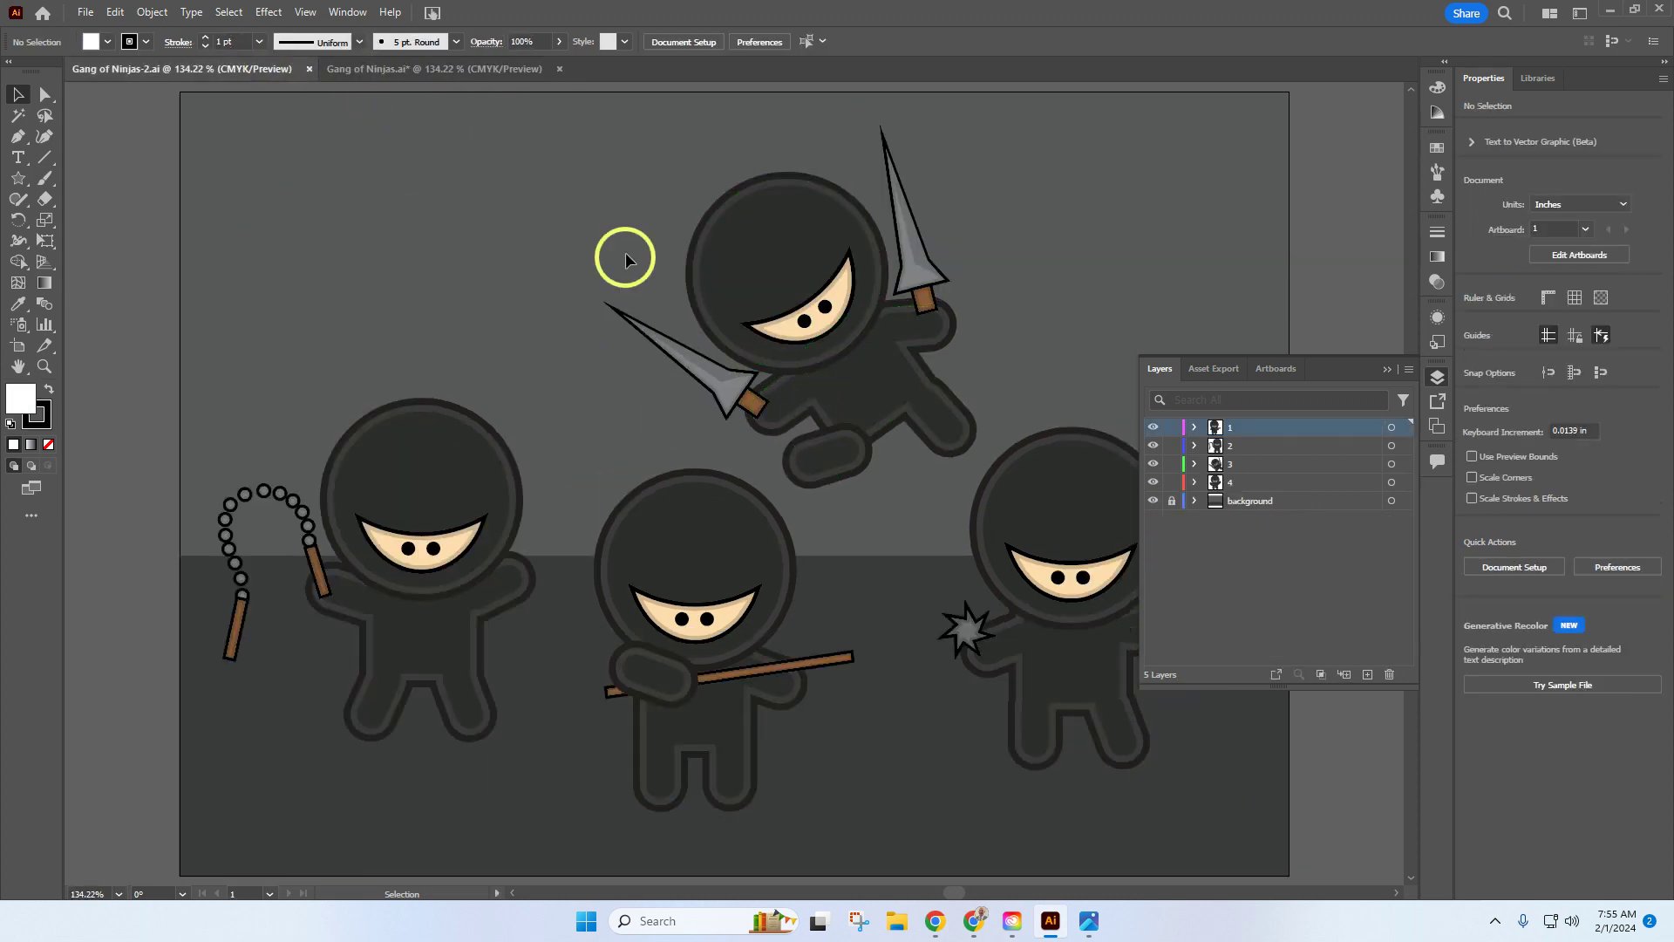
pyautogui.click(464, 70)
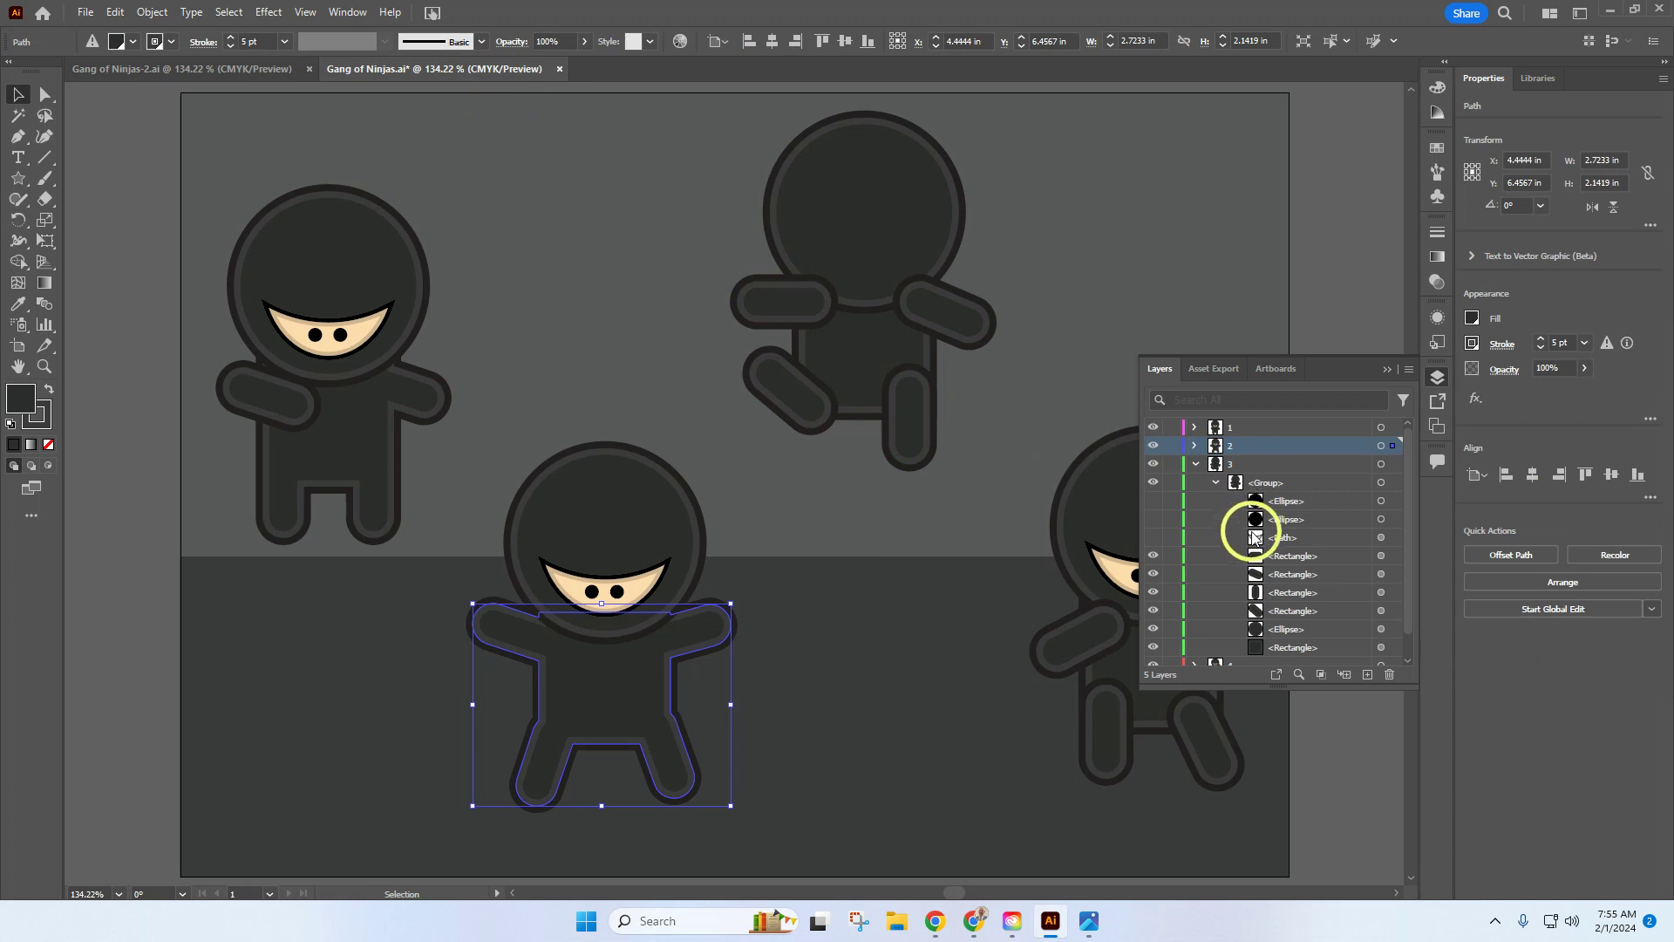
pyautogui.scroll(-1, 1195, 527)
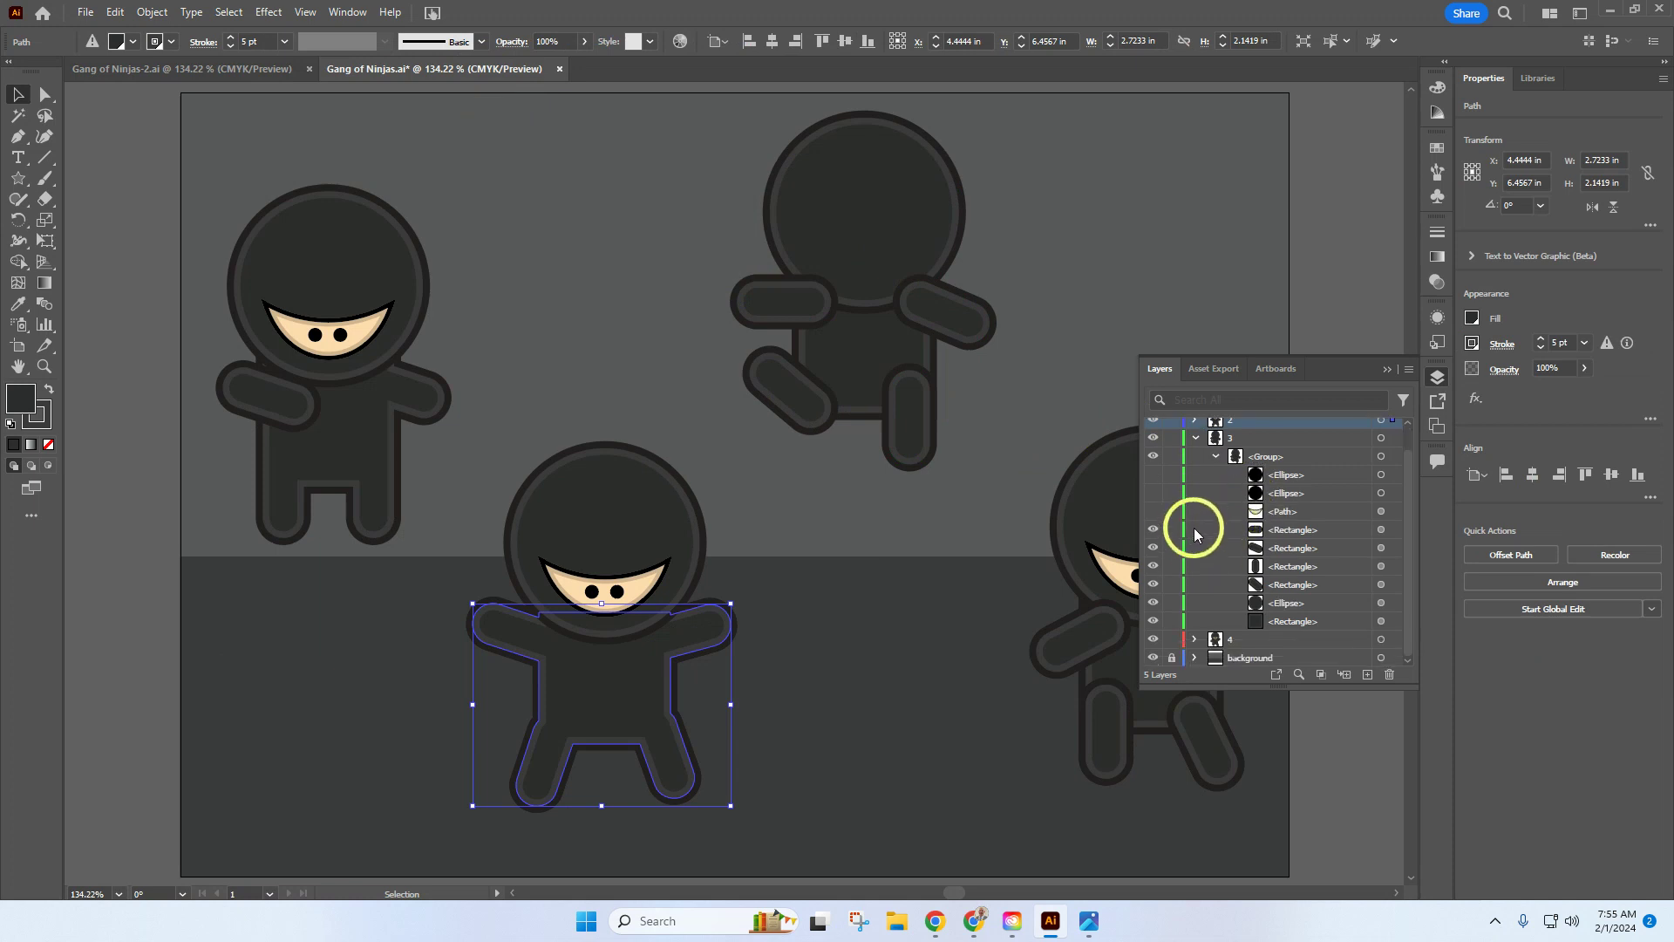
pyautogui.click(1154, 603)
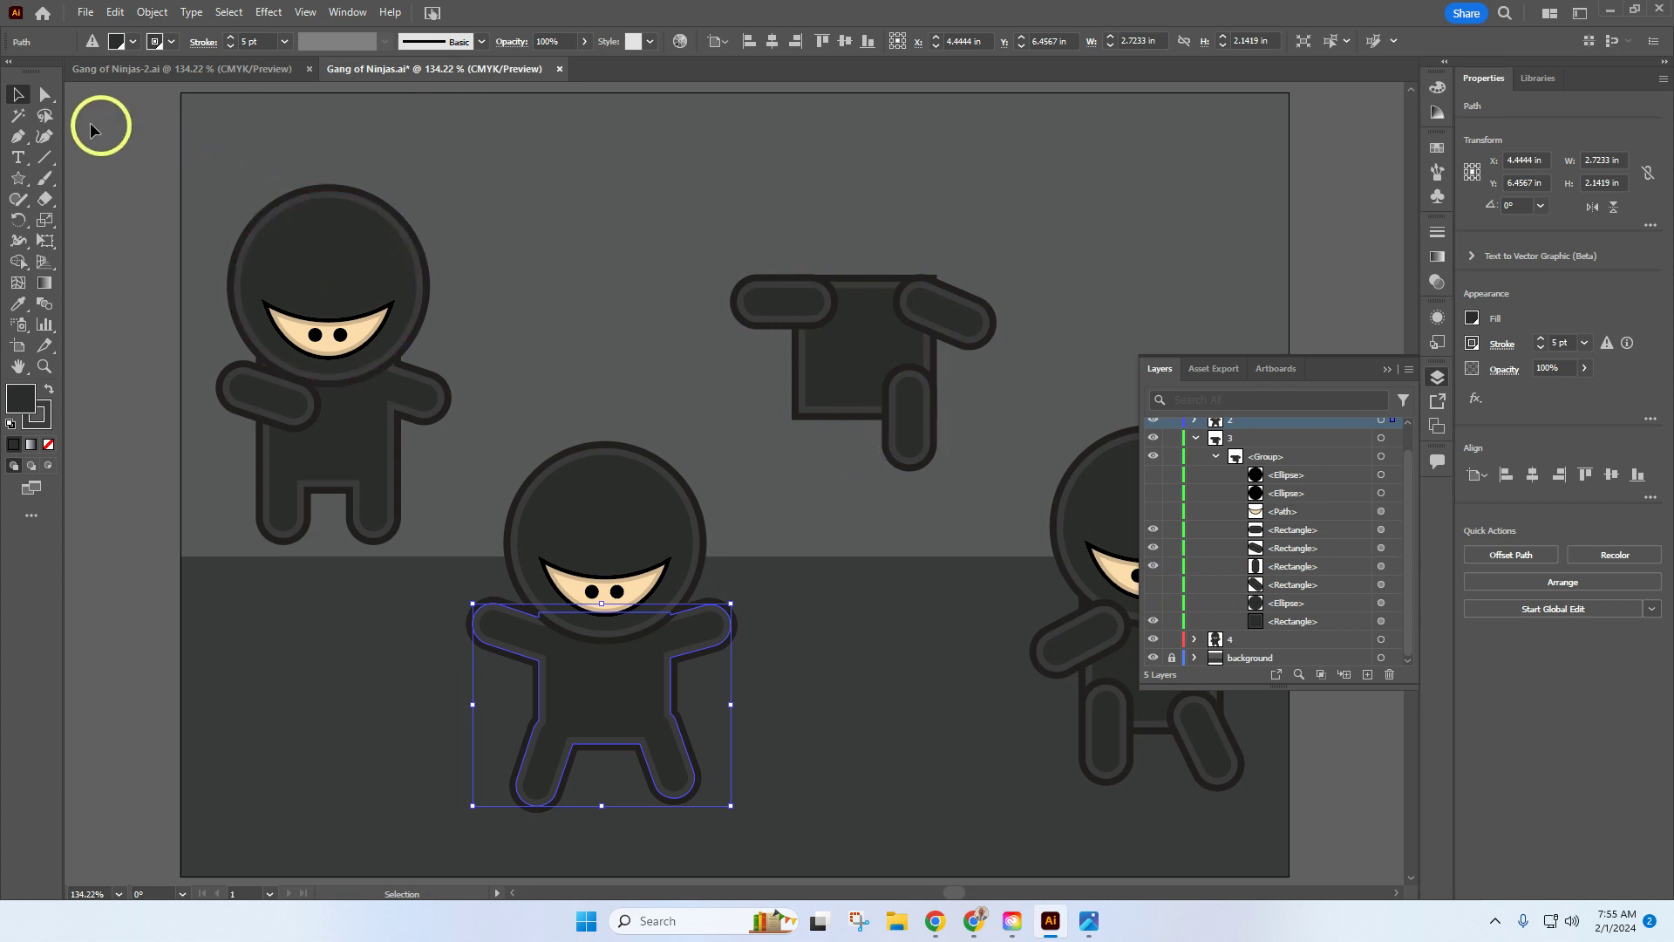
# Marquee-select the third ninja's torso and limbs and unite them into one path
pyautogui.click(45, 94)
pyautogui.moveTo(663, 164); pyautogui.dragTo(1009, 481)
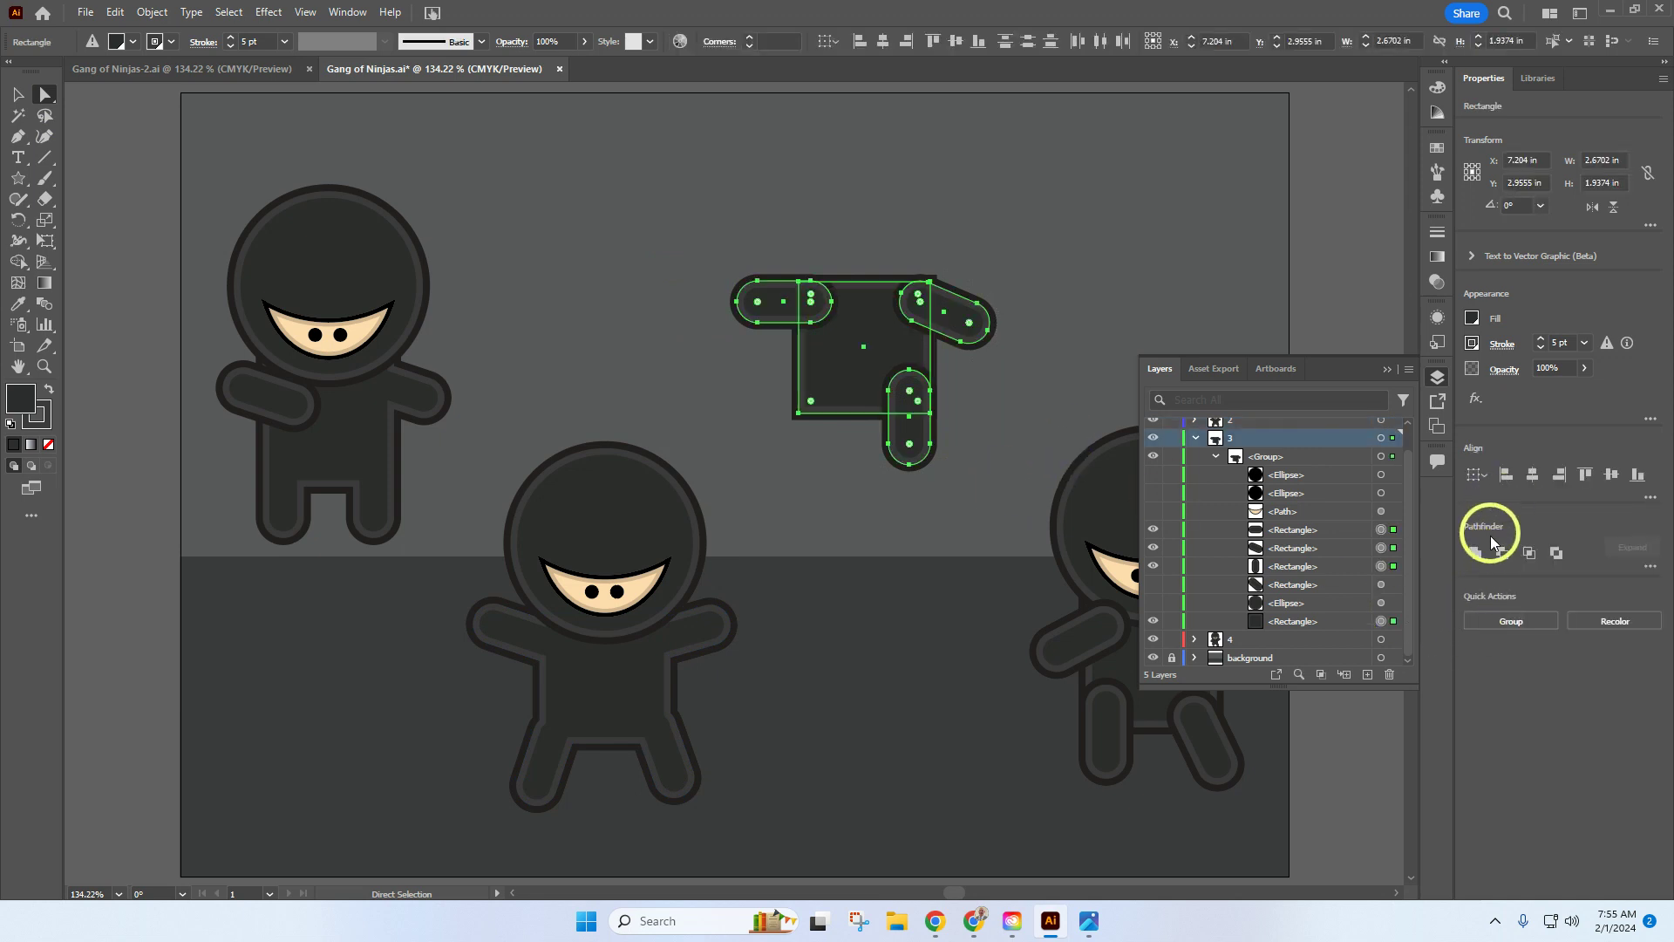
pyautogui.click(1479, 554)
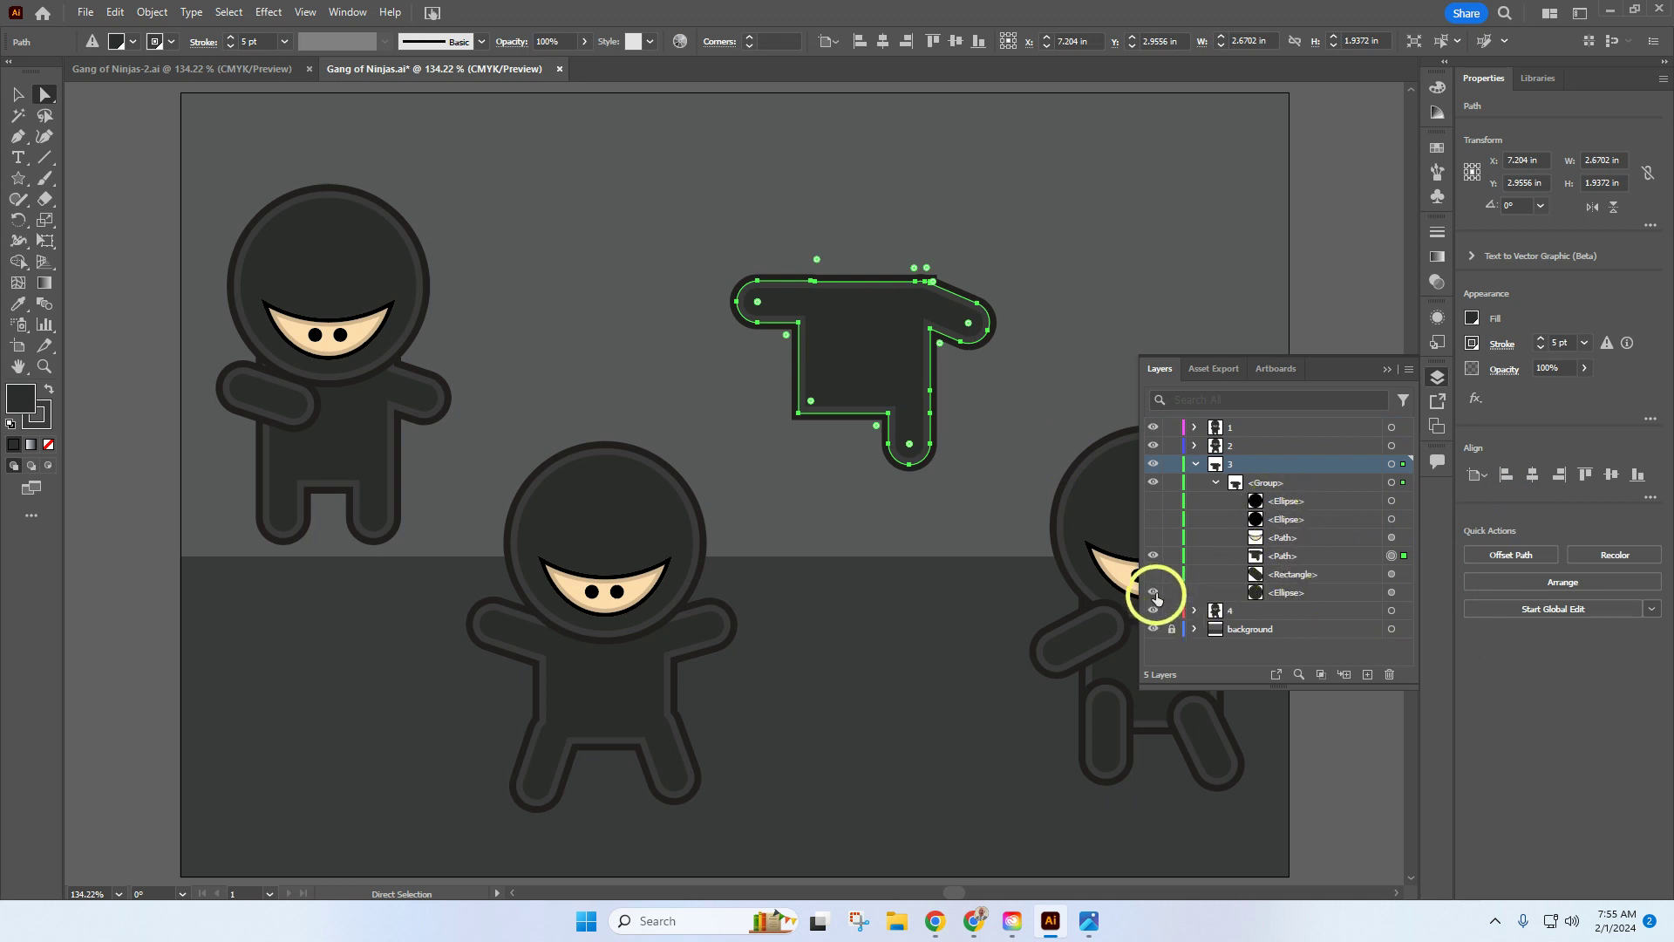
# Restore the head and face and move the merged body to the bottom of the group
pyautogui.moveTo(1153, 593); pyautogui.dragTo(1145, 534)
pyautogui.click(1153, 538)
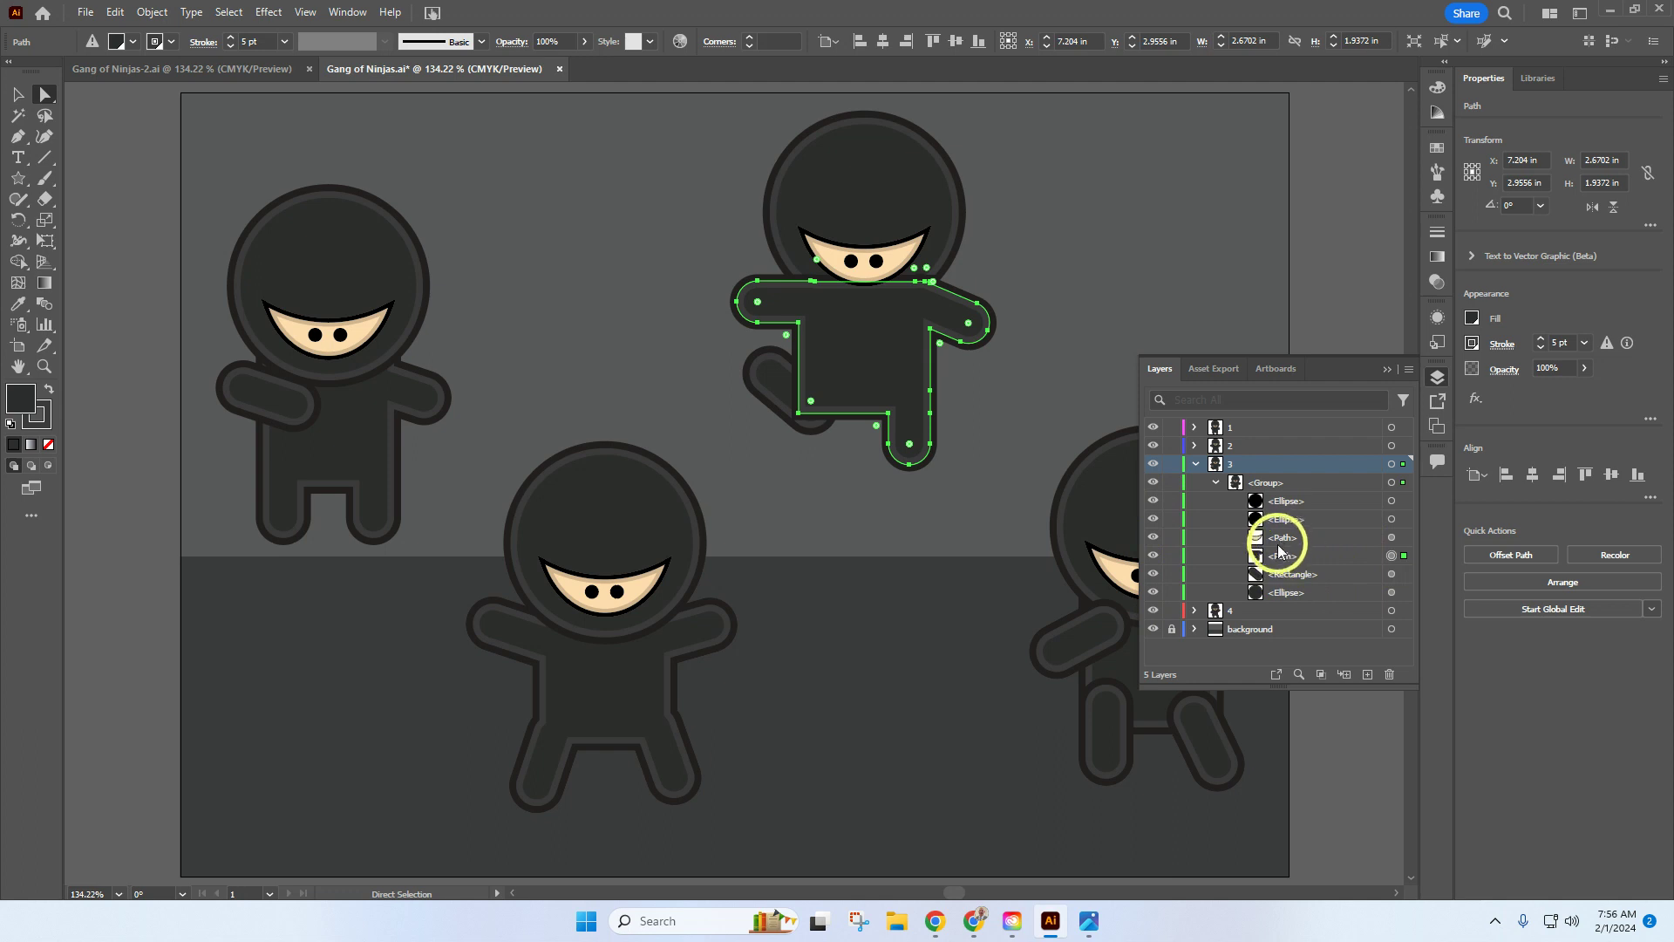
pyautogui.moveTo(1288, 558); pyautogui.dragTo(1293, 608)
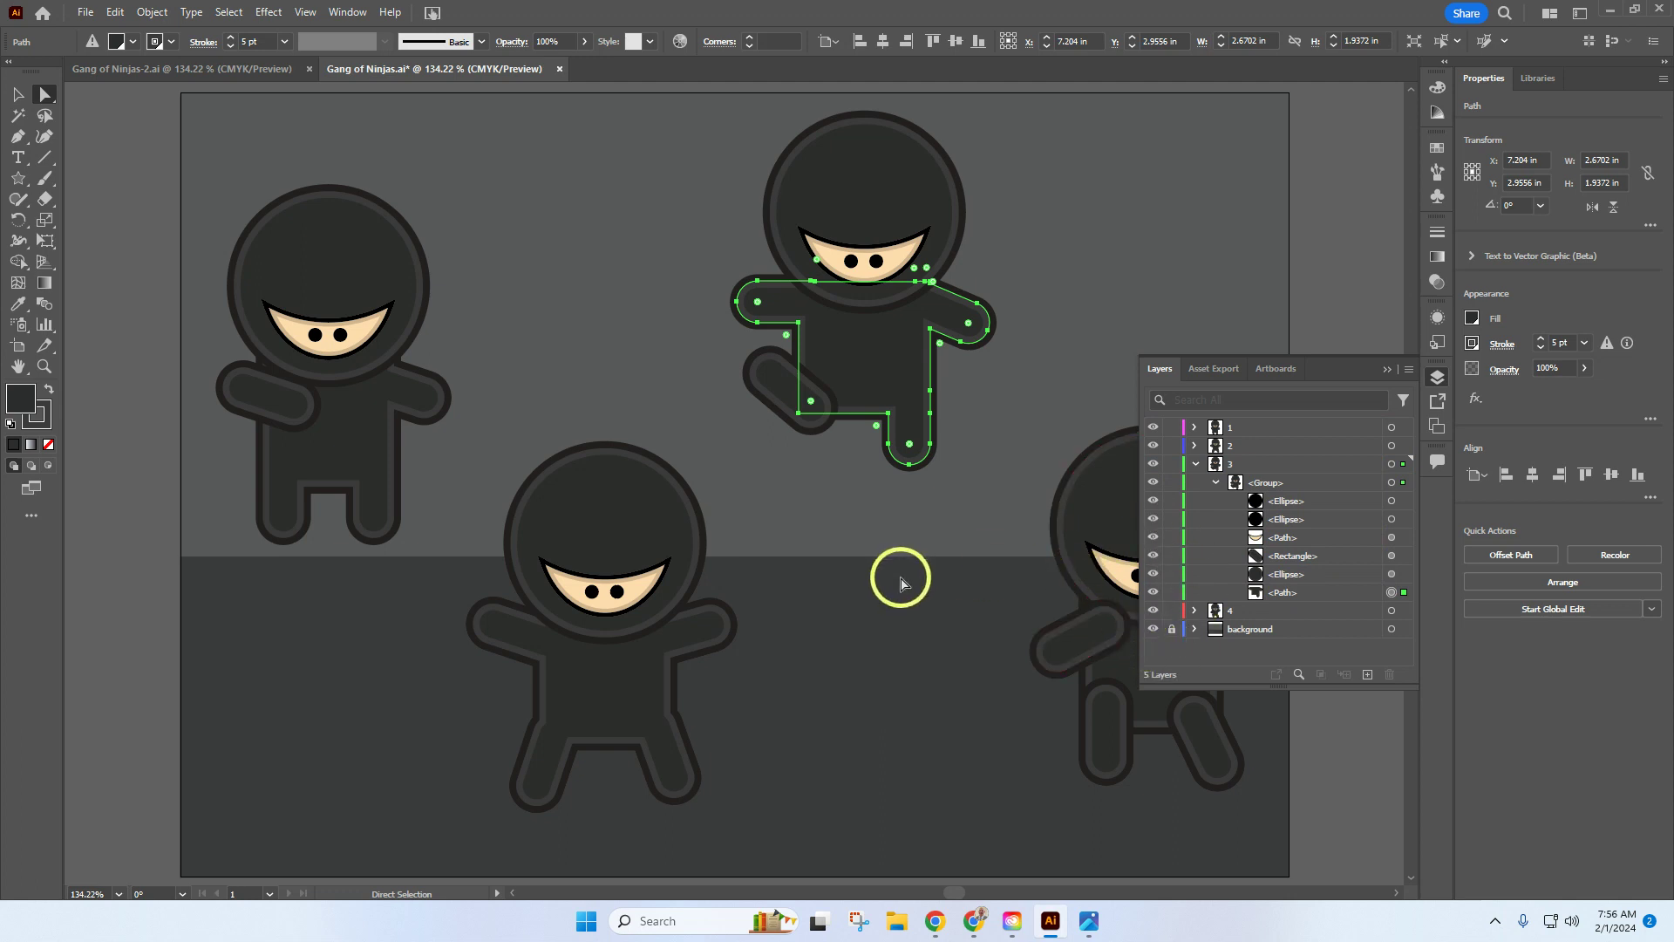
pyautogui.press('space')
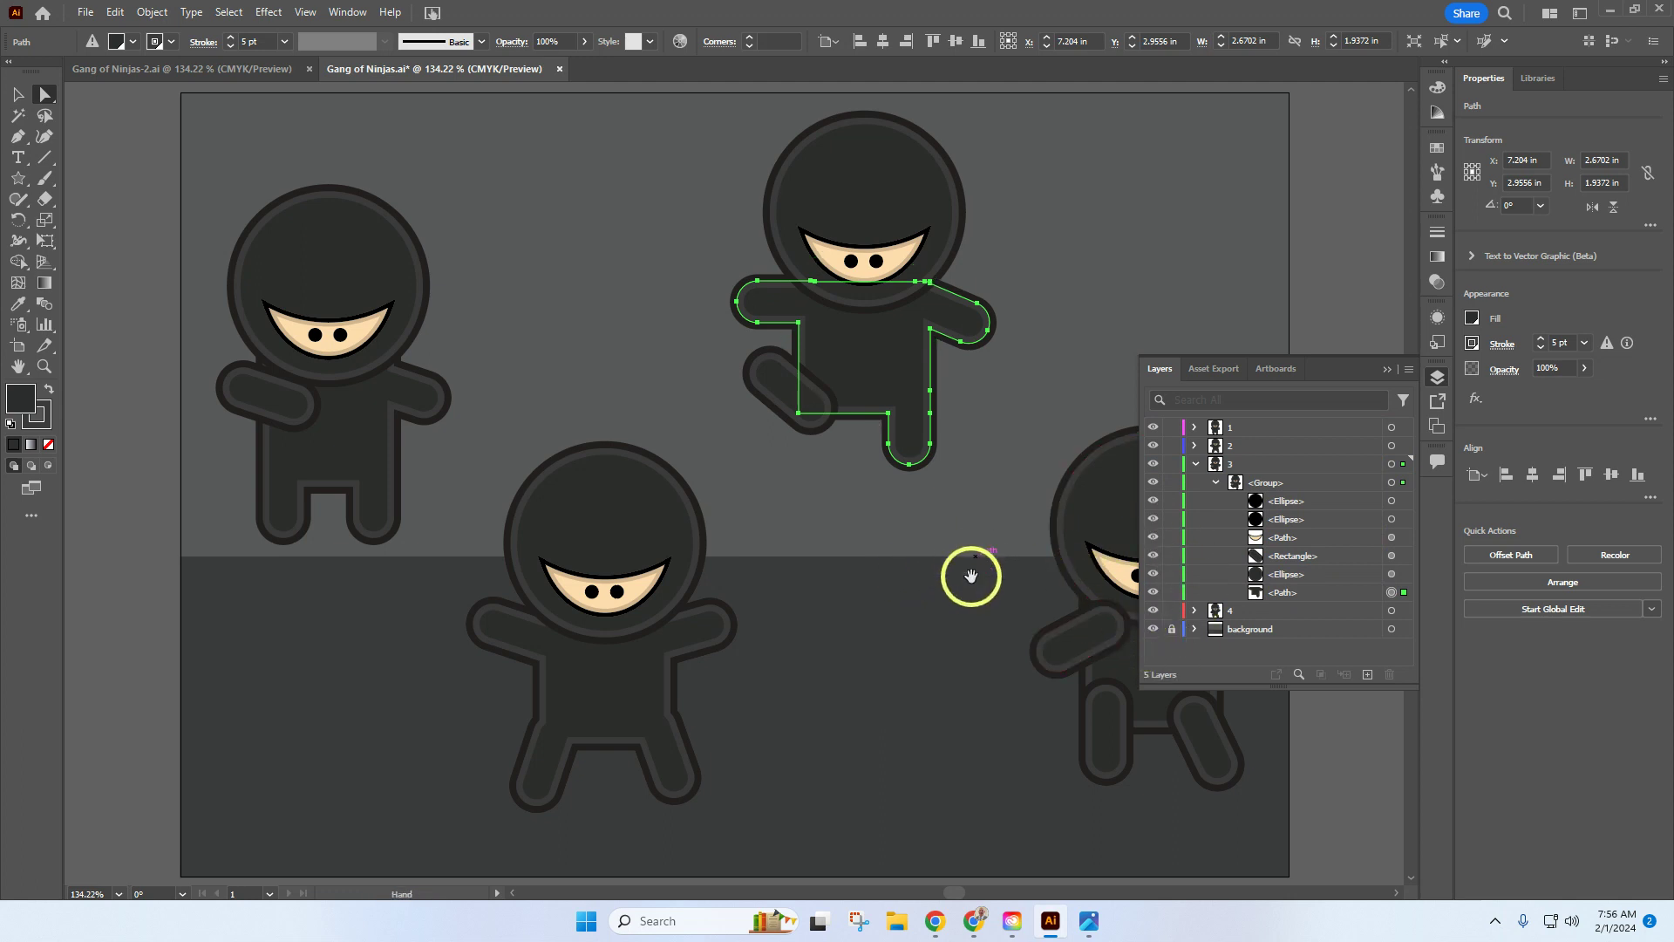
# Bring the right ninja into view, expand layer 4's group, and hide its eye, face and head
pyautogui.moveTo(968, 575); pyautogui.dragTo(667, 486)
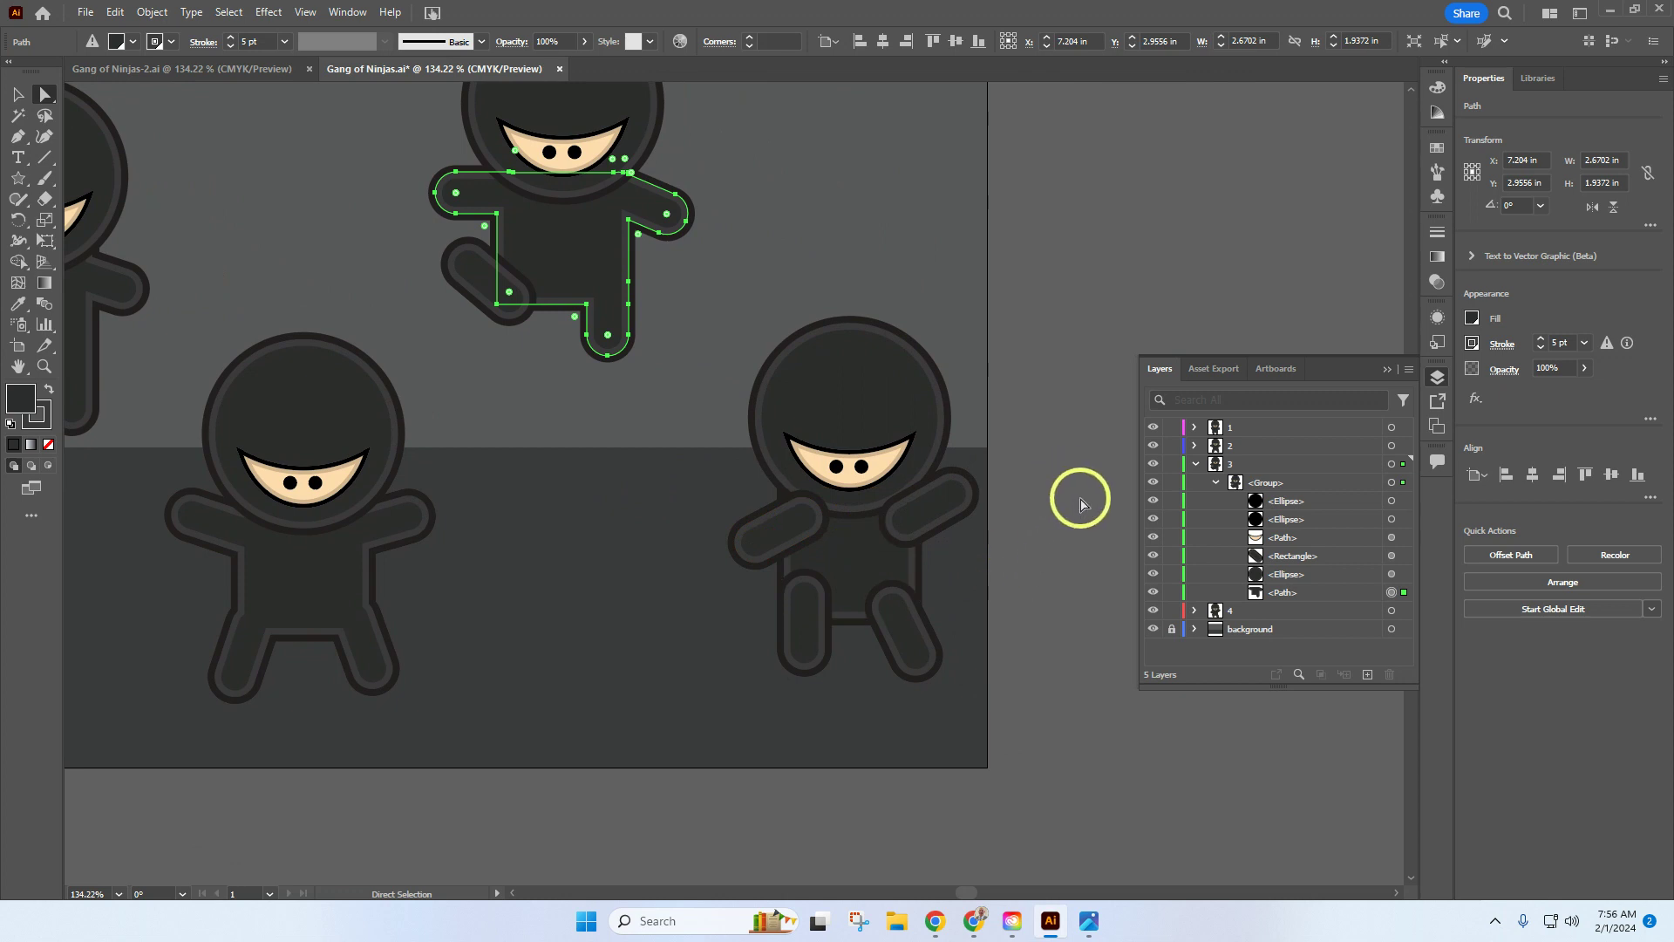
pyautogui.click(1194, 464)
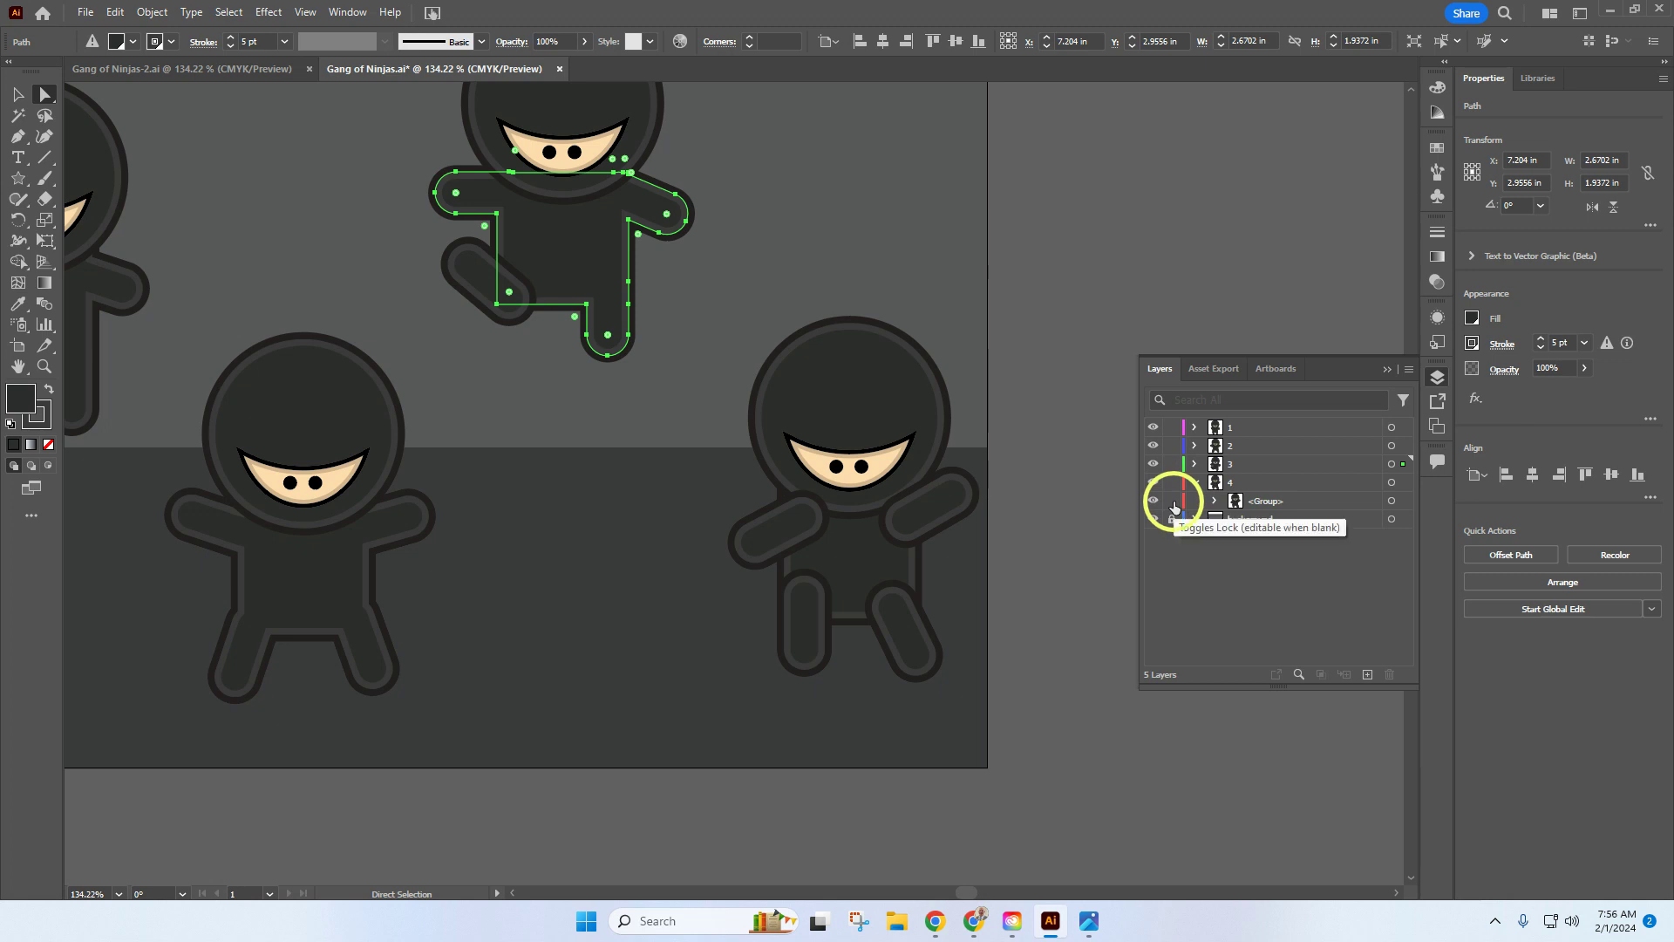
pyautogui.click(1216, 500)
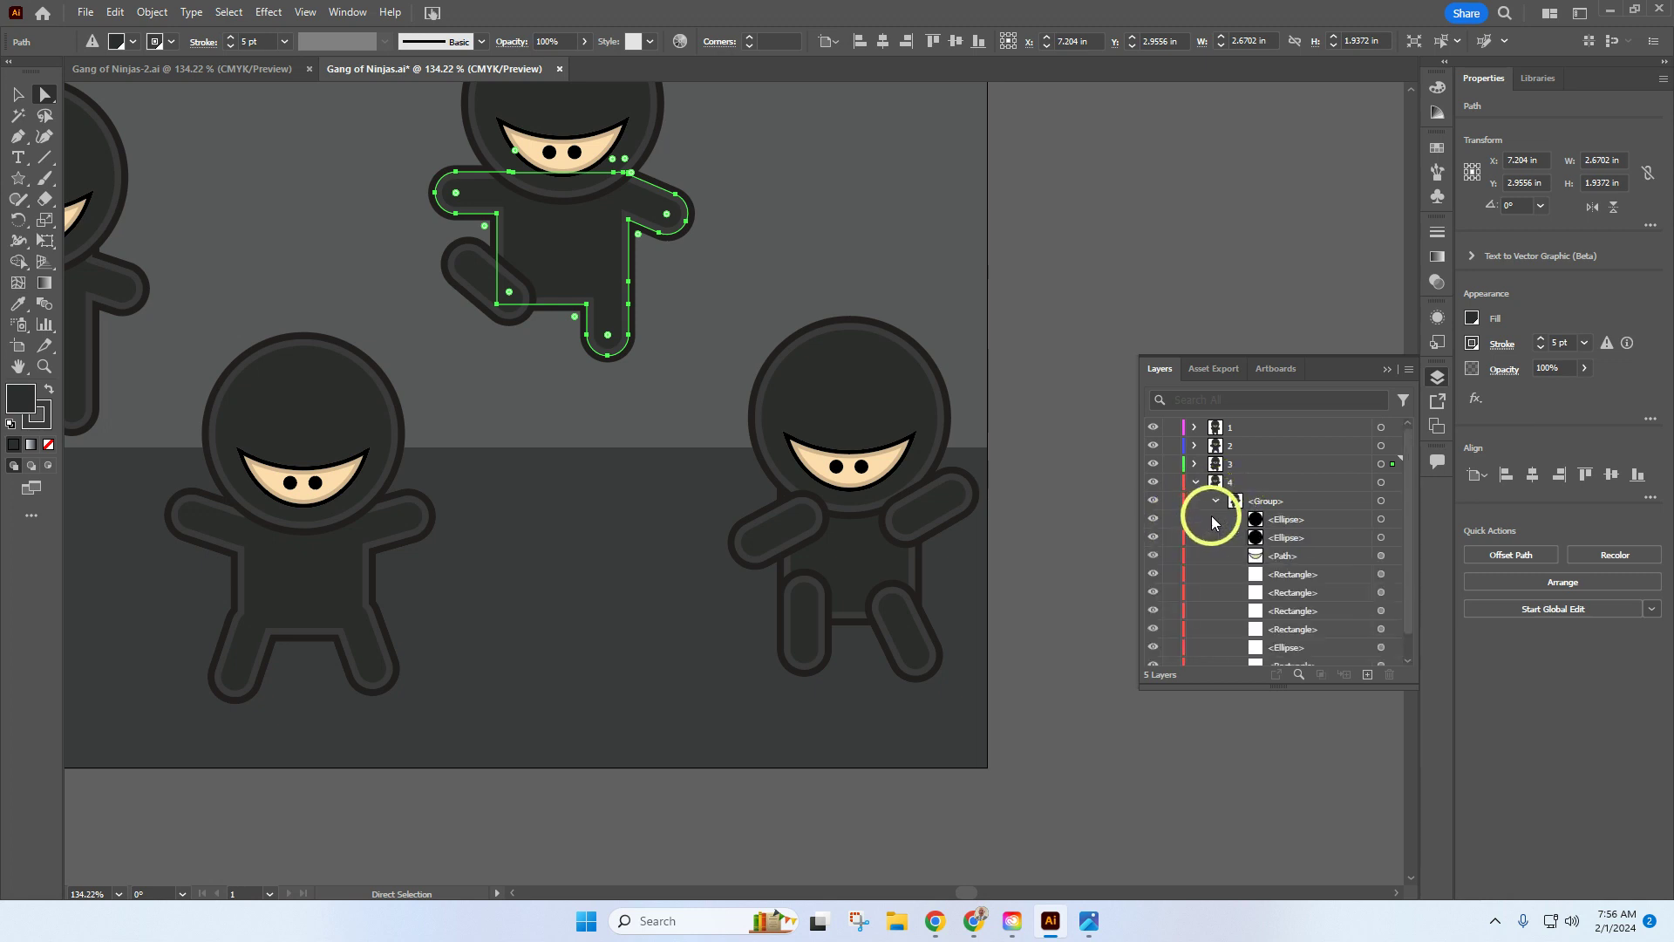
pyautogui.scroll(-1, 1208, 578)
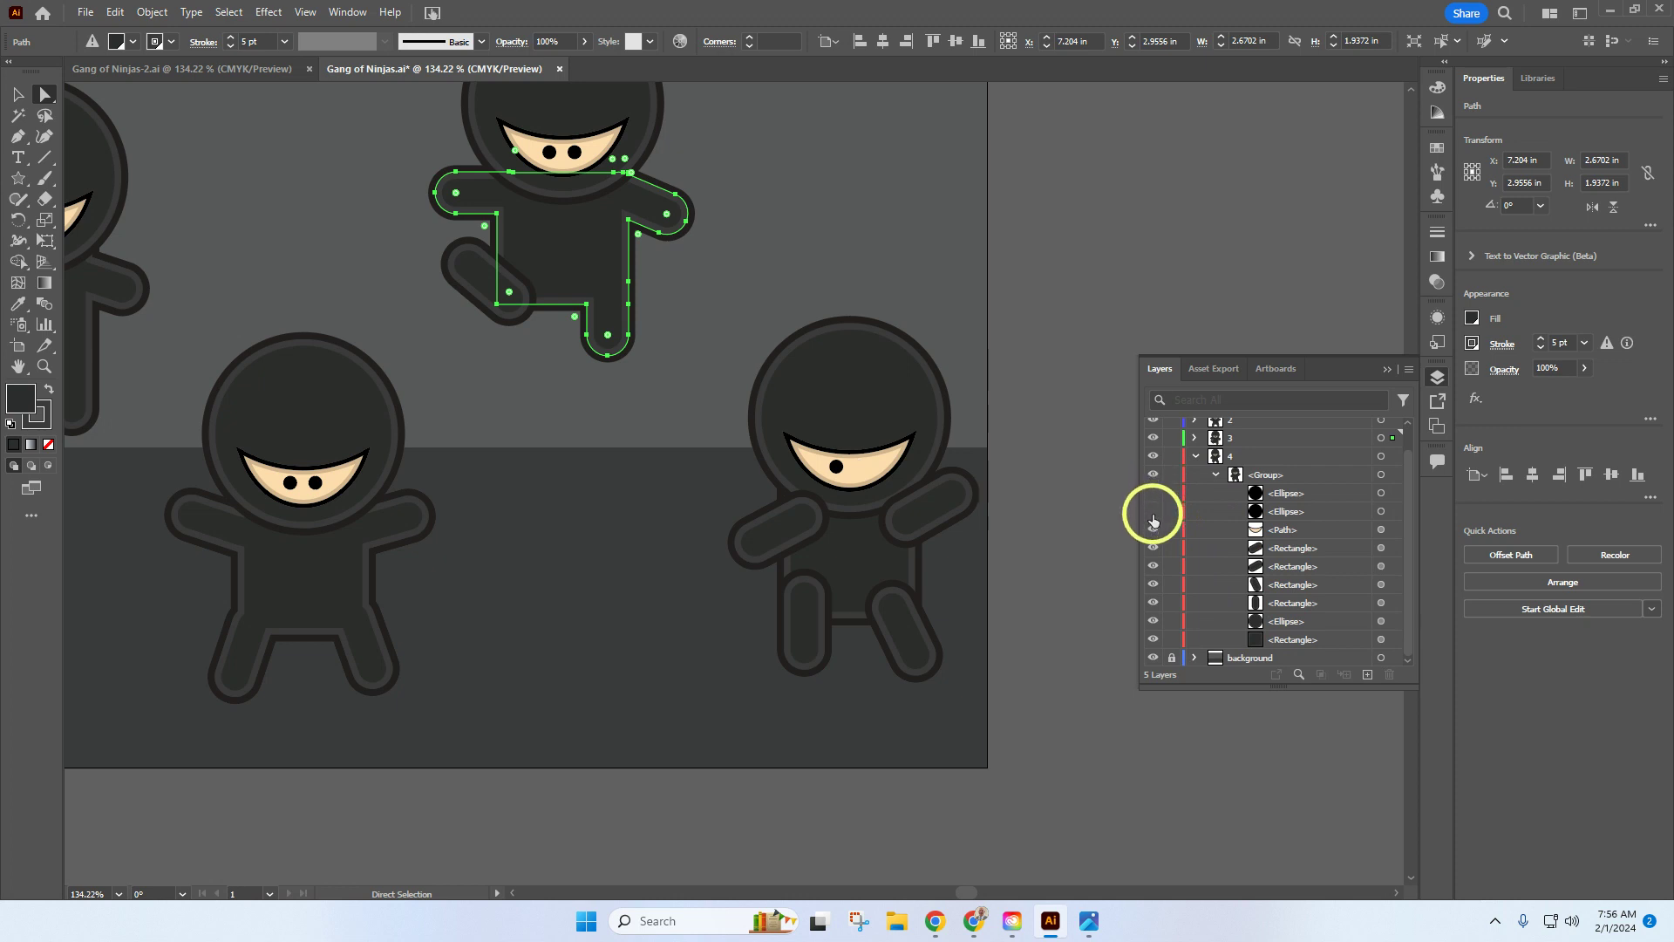
pyautogui.moveTo(1152, 519); pyautogui.dragTo(1153, 550)
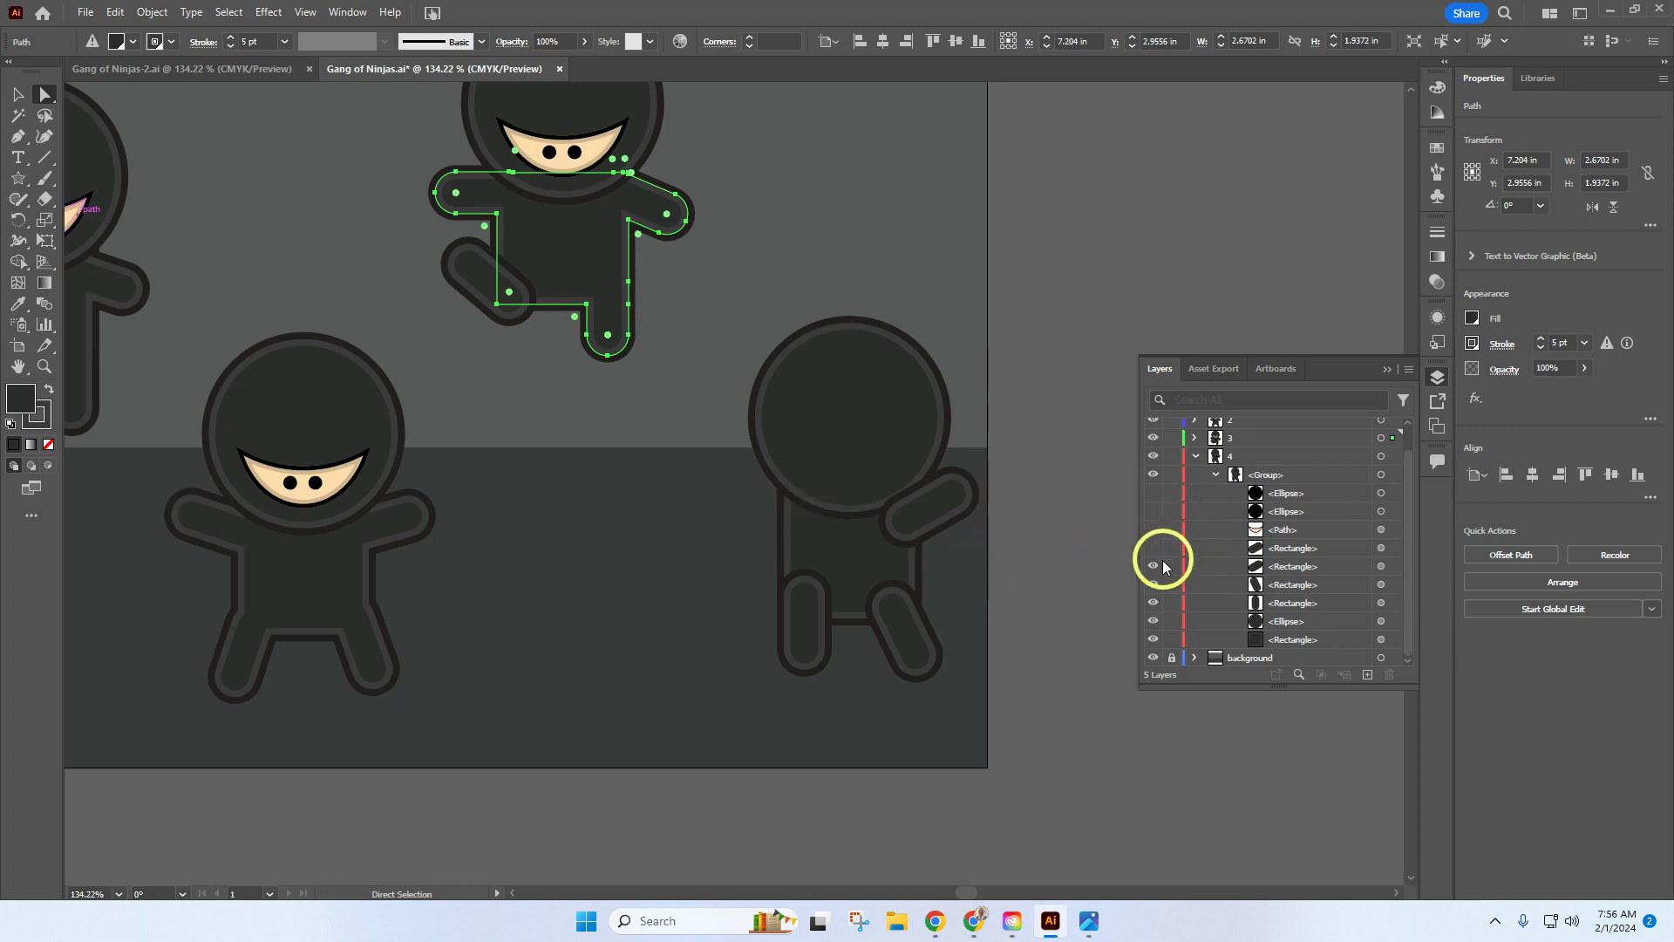
pyautogui.click(1153, 548)
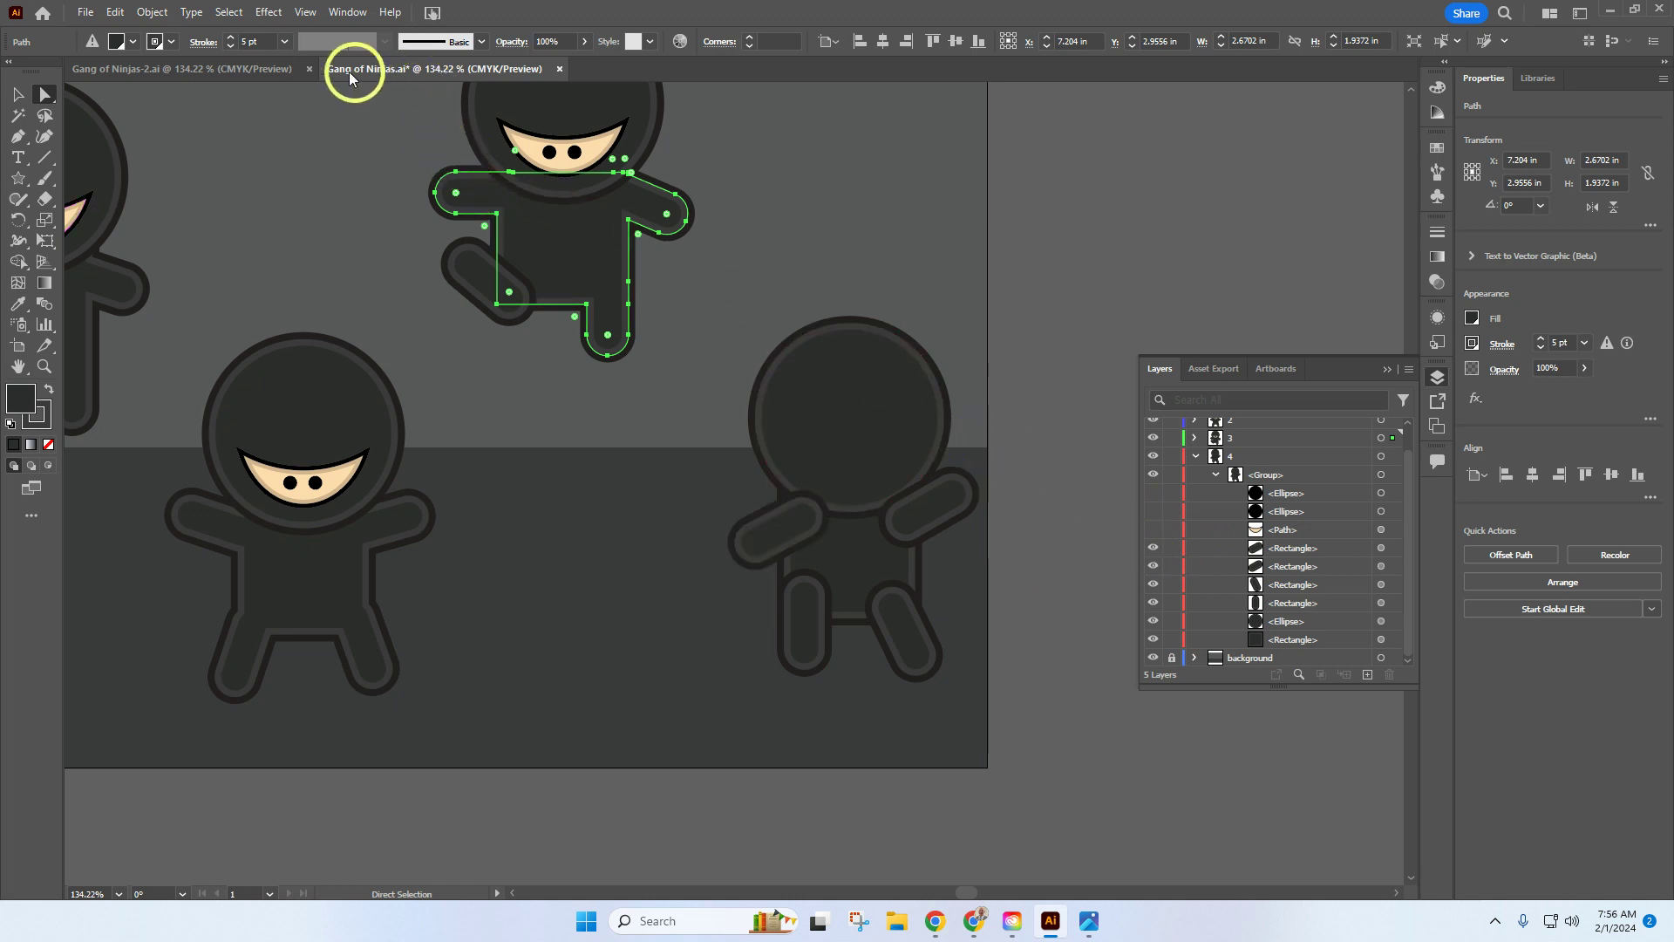
pyautogui.click(260, 70)
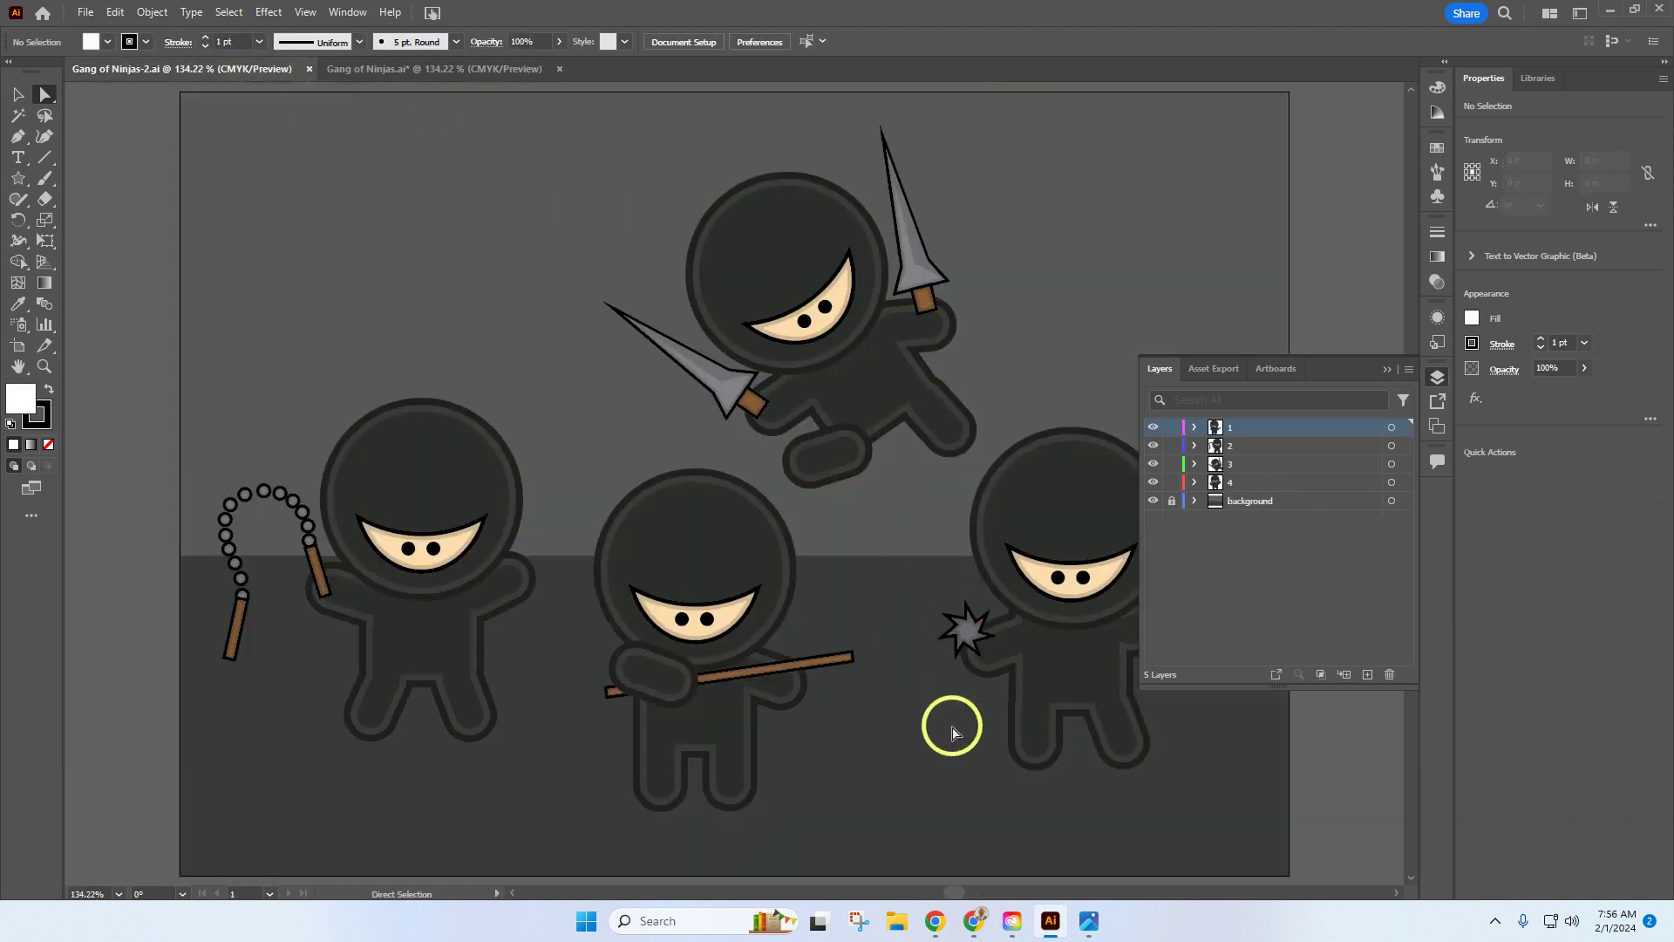
pyautogui.click(456, 68)
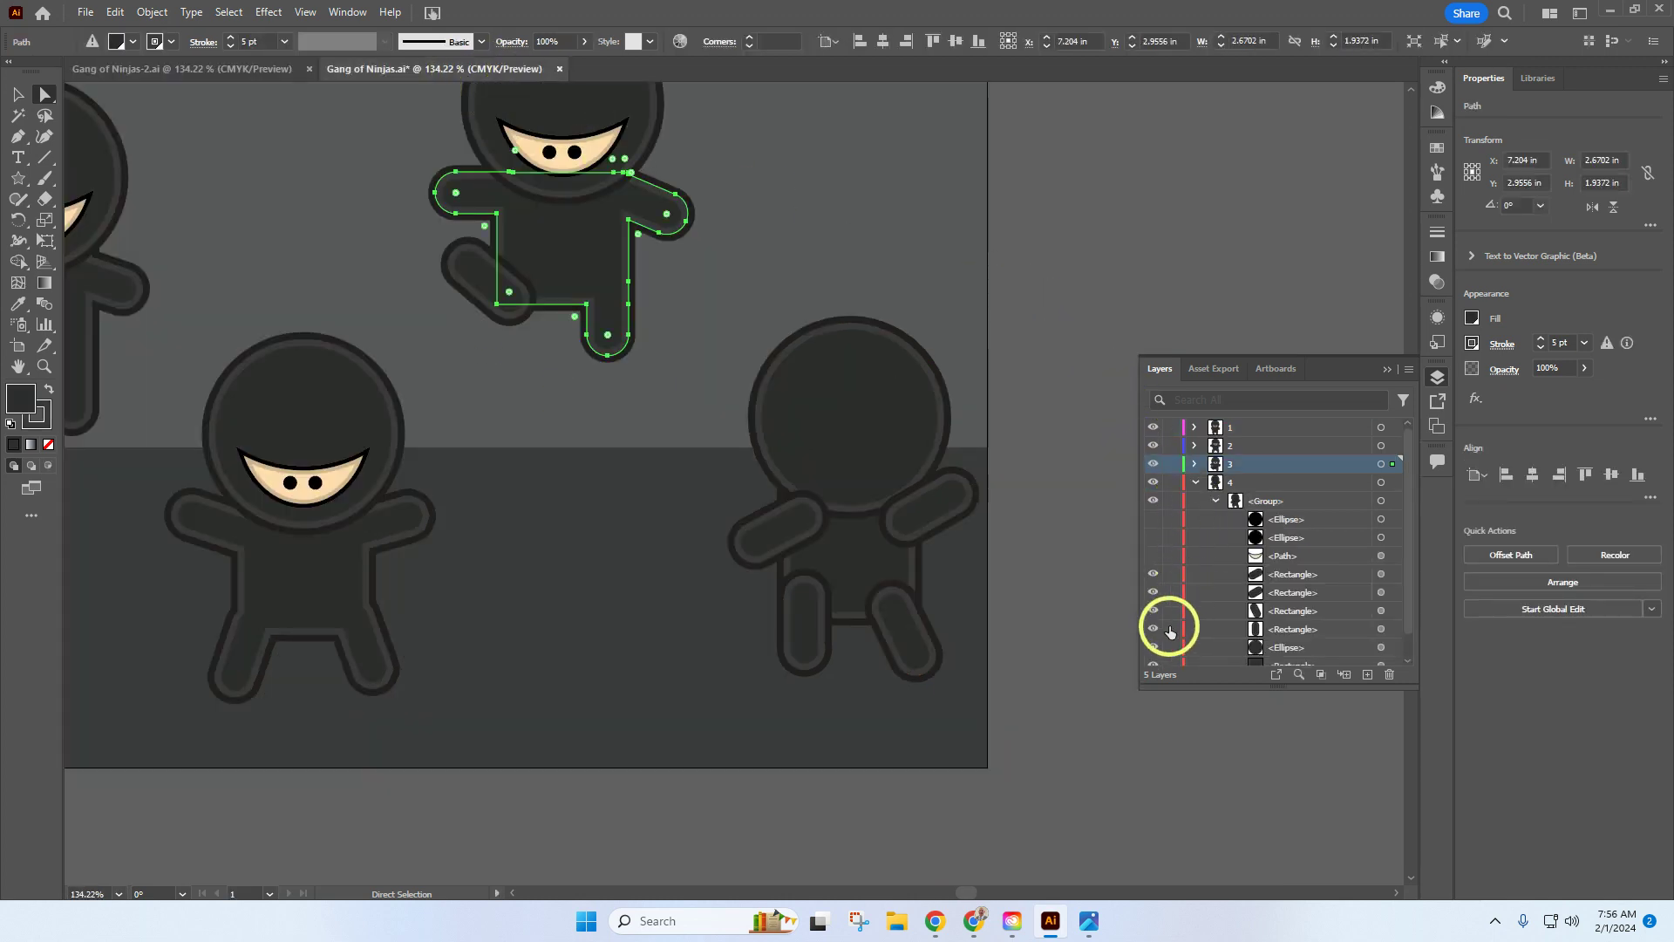
pyautogui.click(1154, 647)
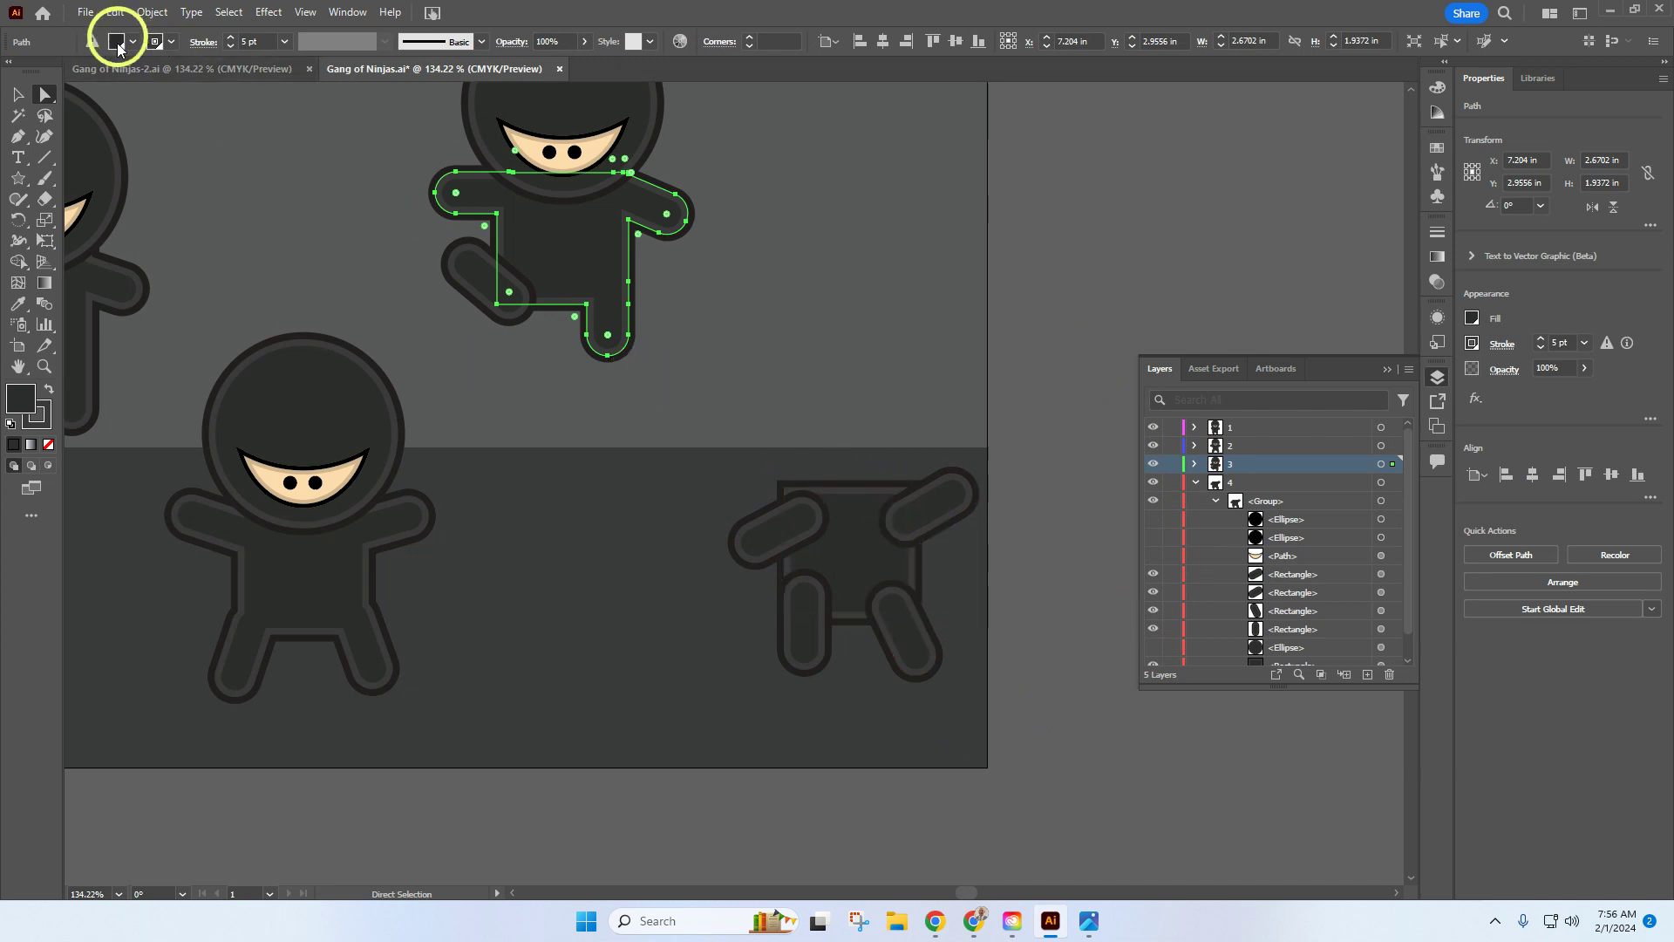
# Unite the right ninja's arm, leg and torso rectangles, restore its face and head, and place the body behind the head
pyautogui.moveTo(695, 429); pyautogui.dragTo(1209, 700)
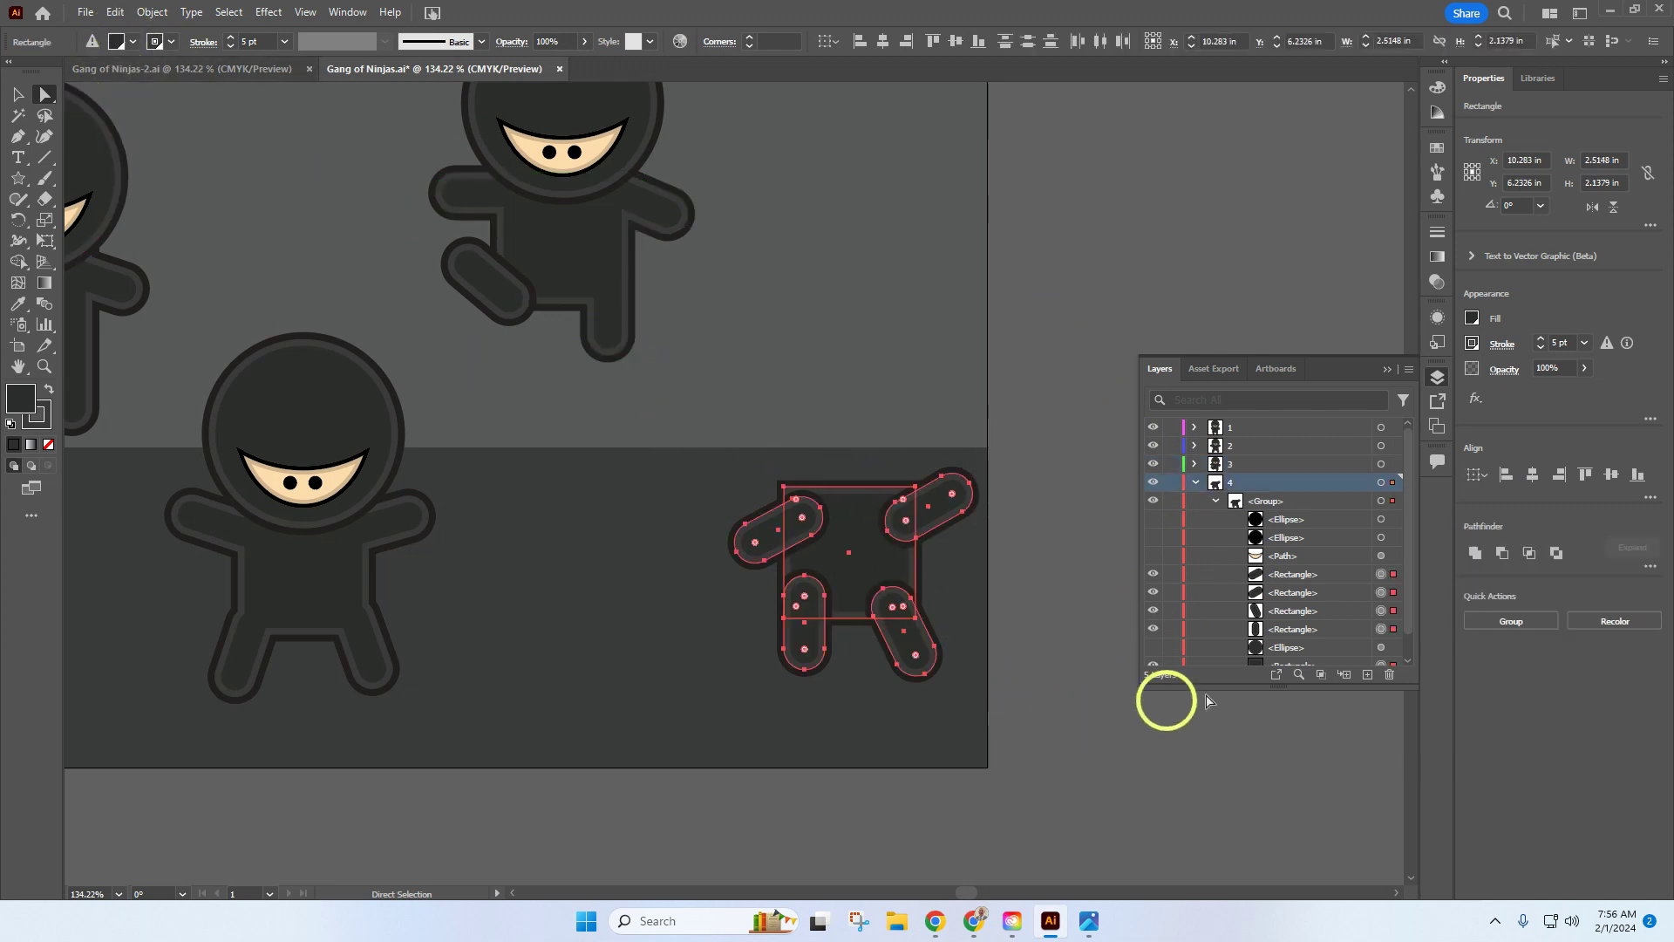
pyautogui.click(1480, 556)
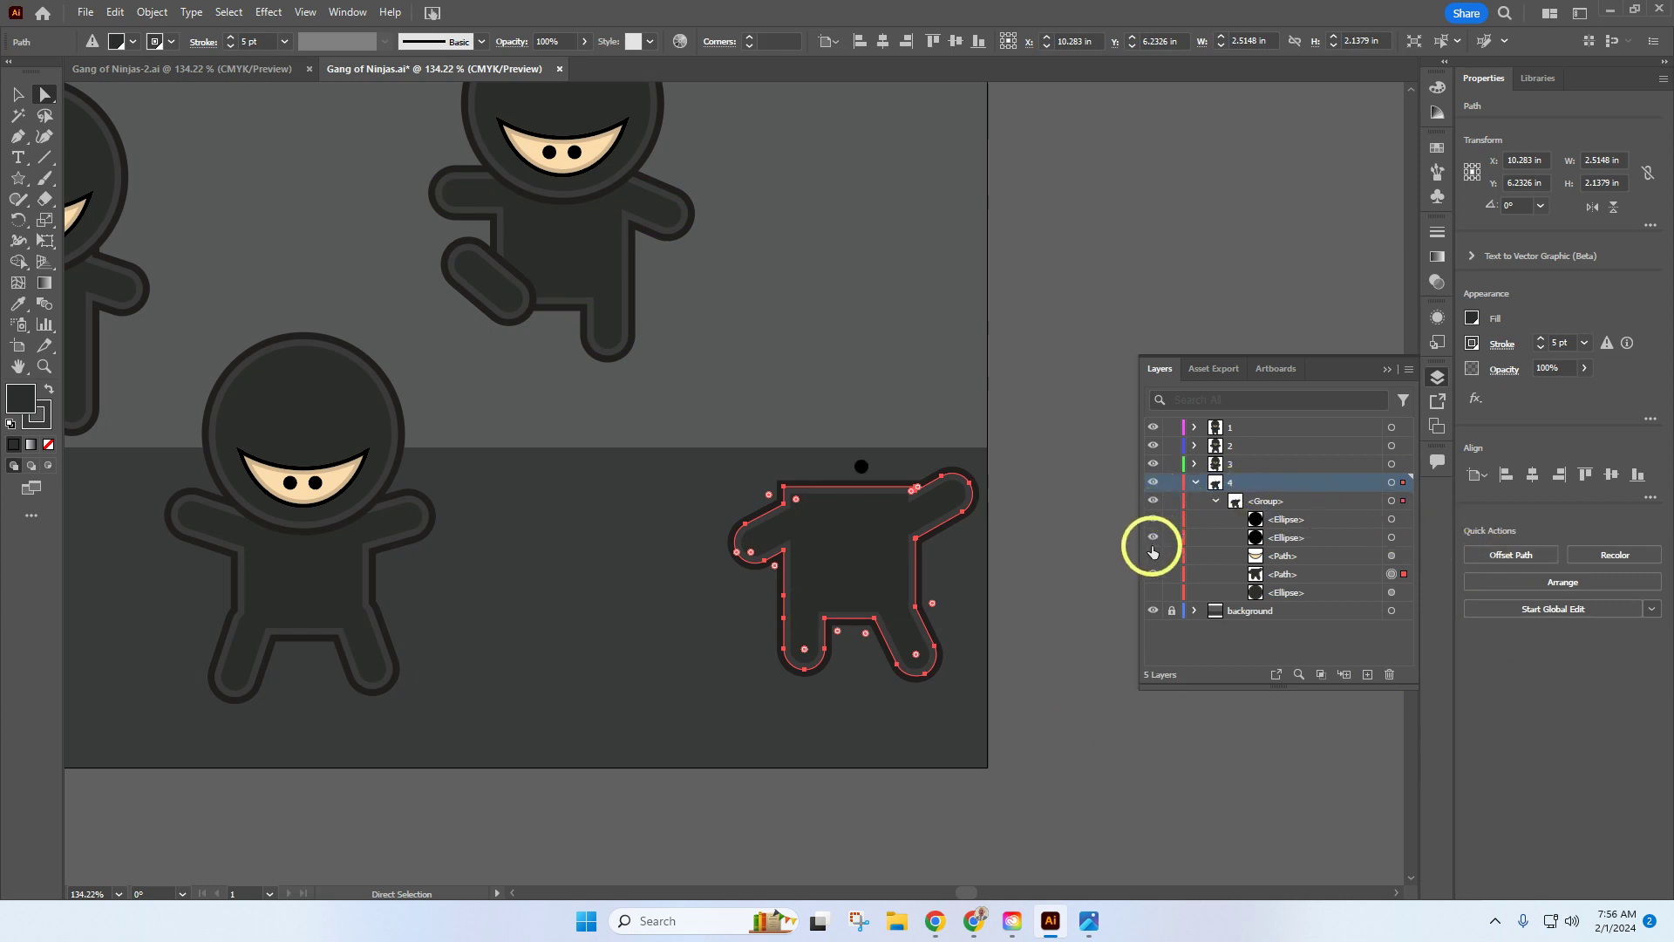
pyautogui.moveTo(1153, 551); pyautogui.dragTo(1148, 591)
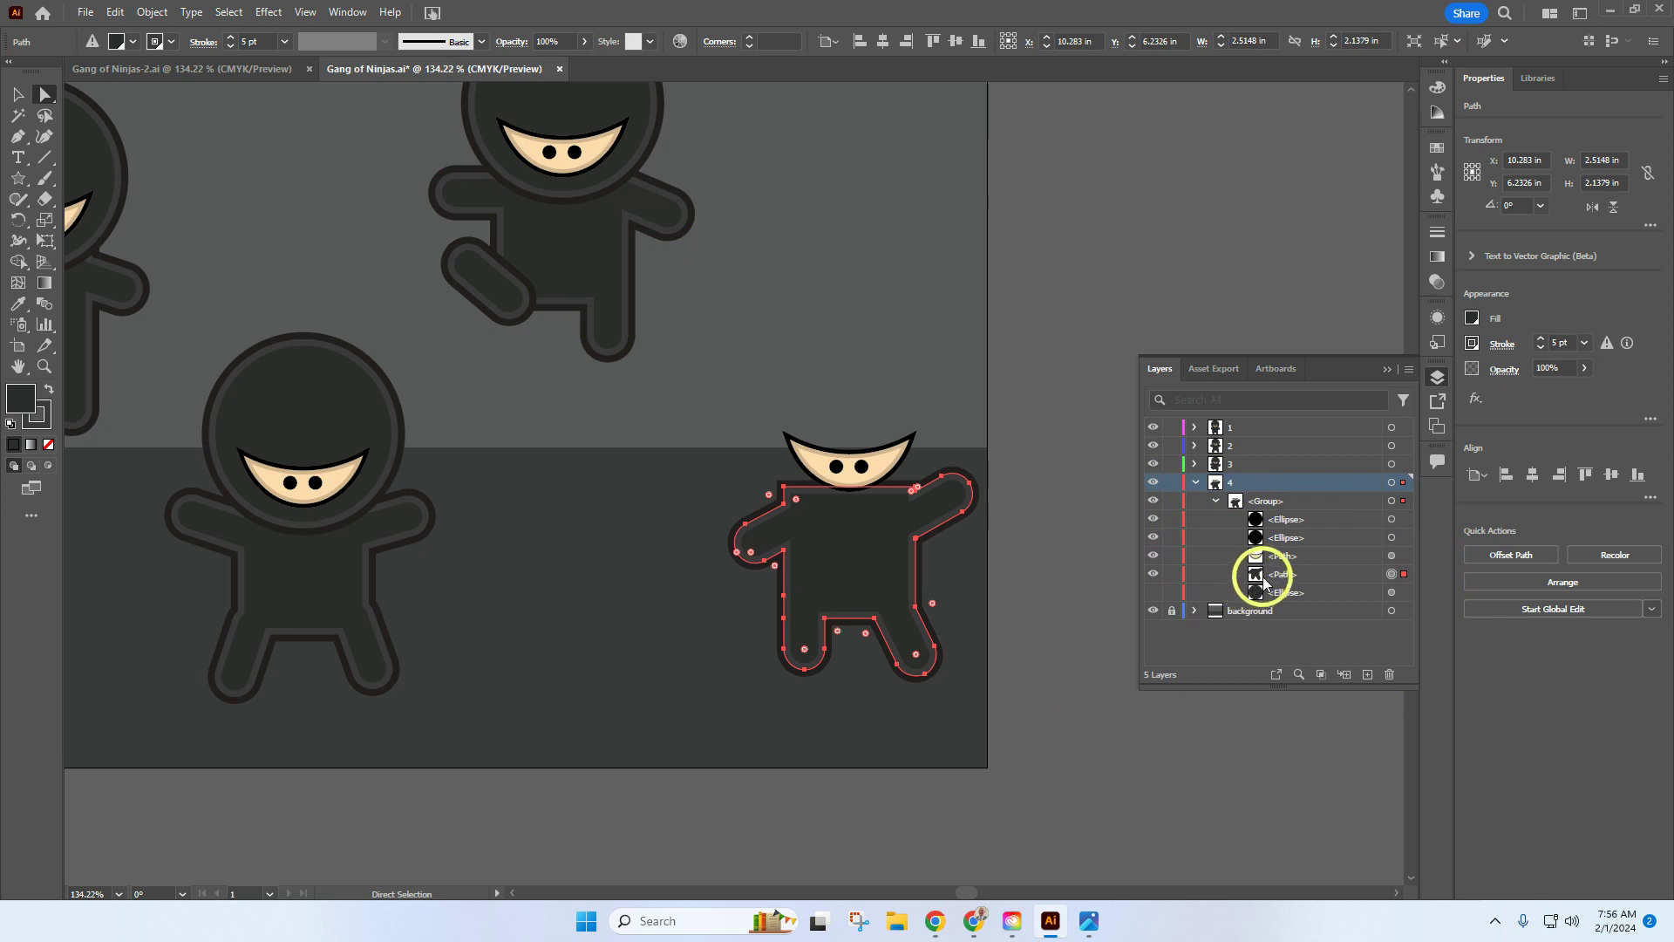
pyautogui.click(1153, 594)
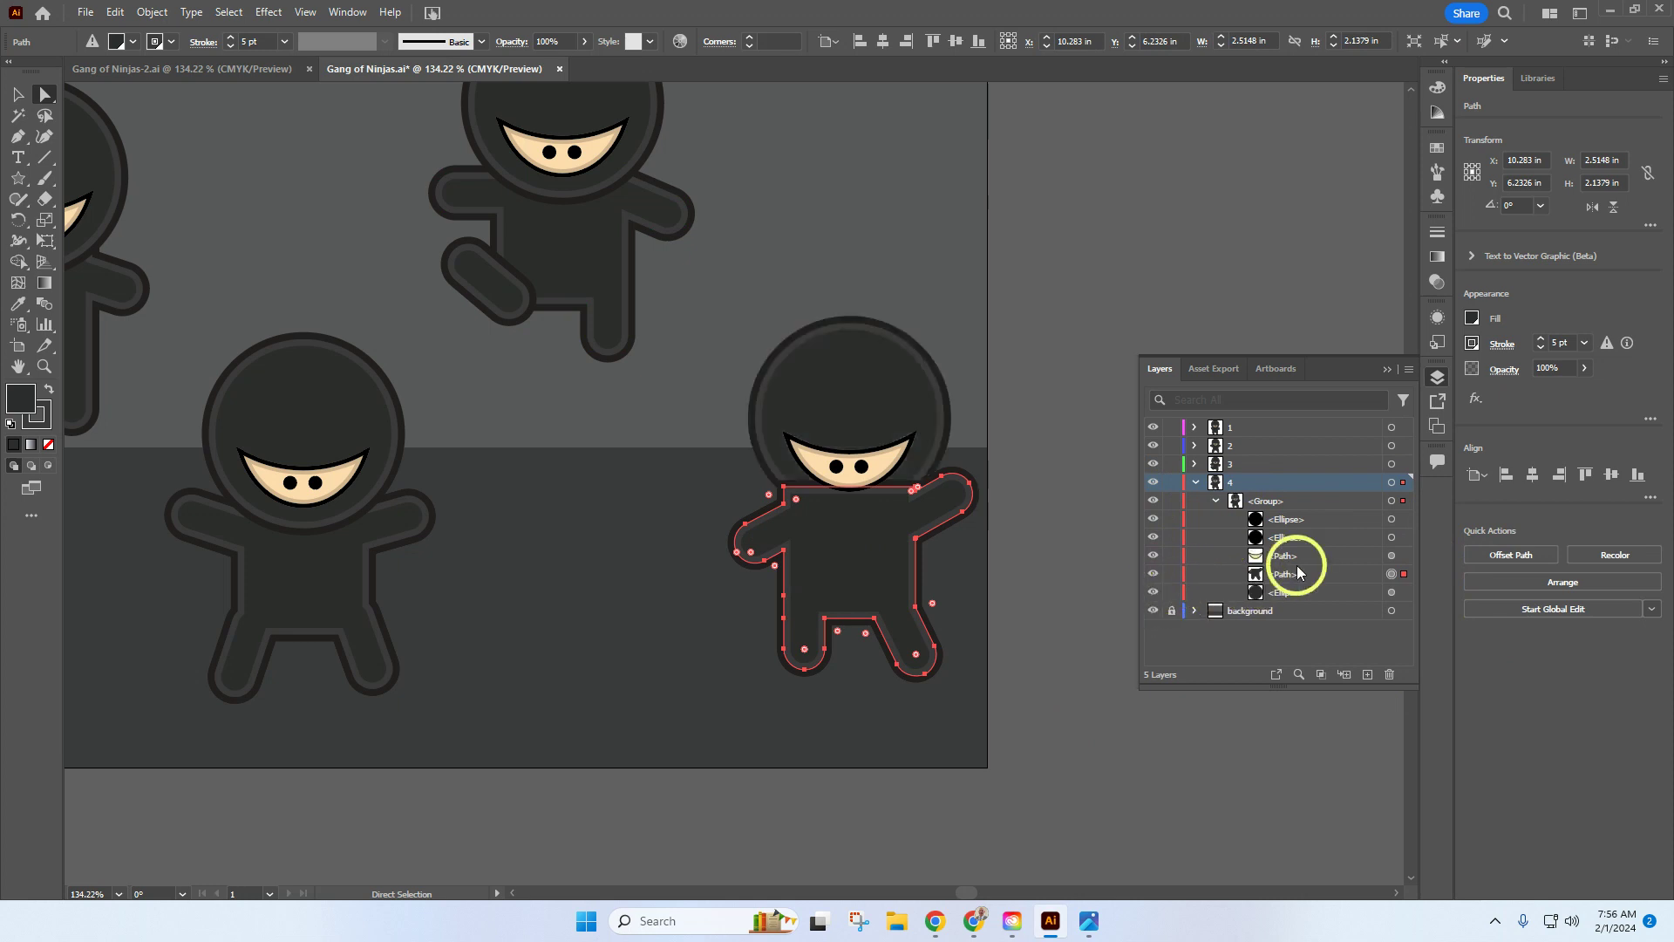
pyautogui.moveTo(1288, 571); pyautogui.dragTo(1285, 596)
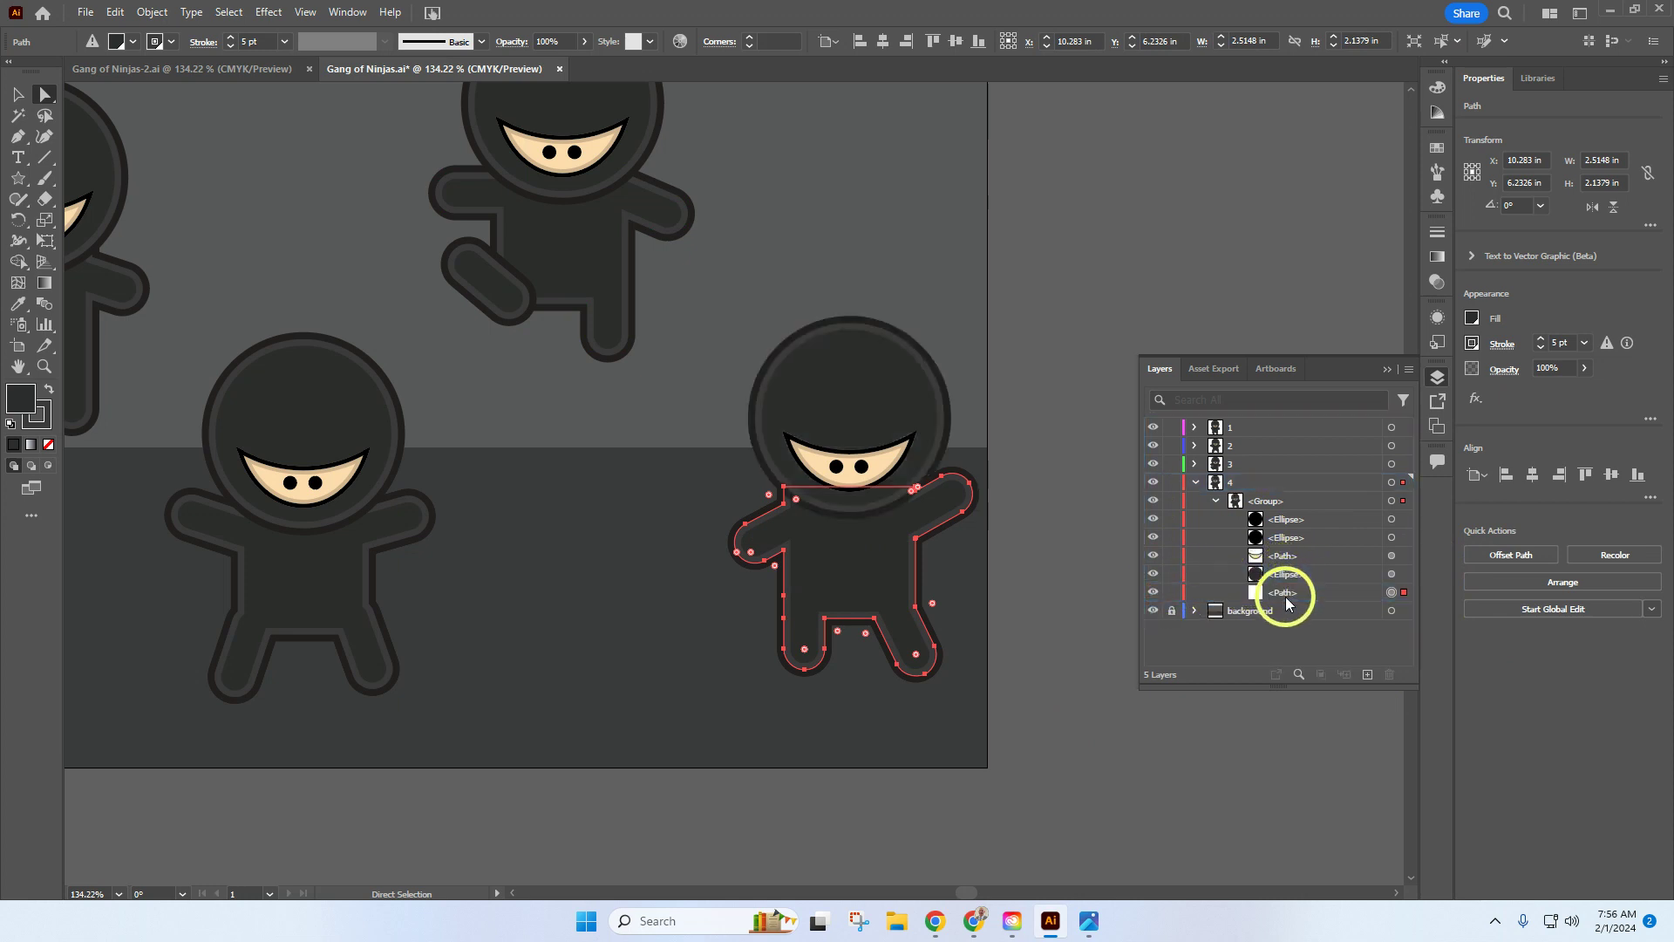
pyautogui.click(1196, 481)
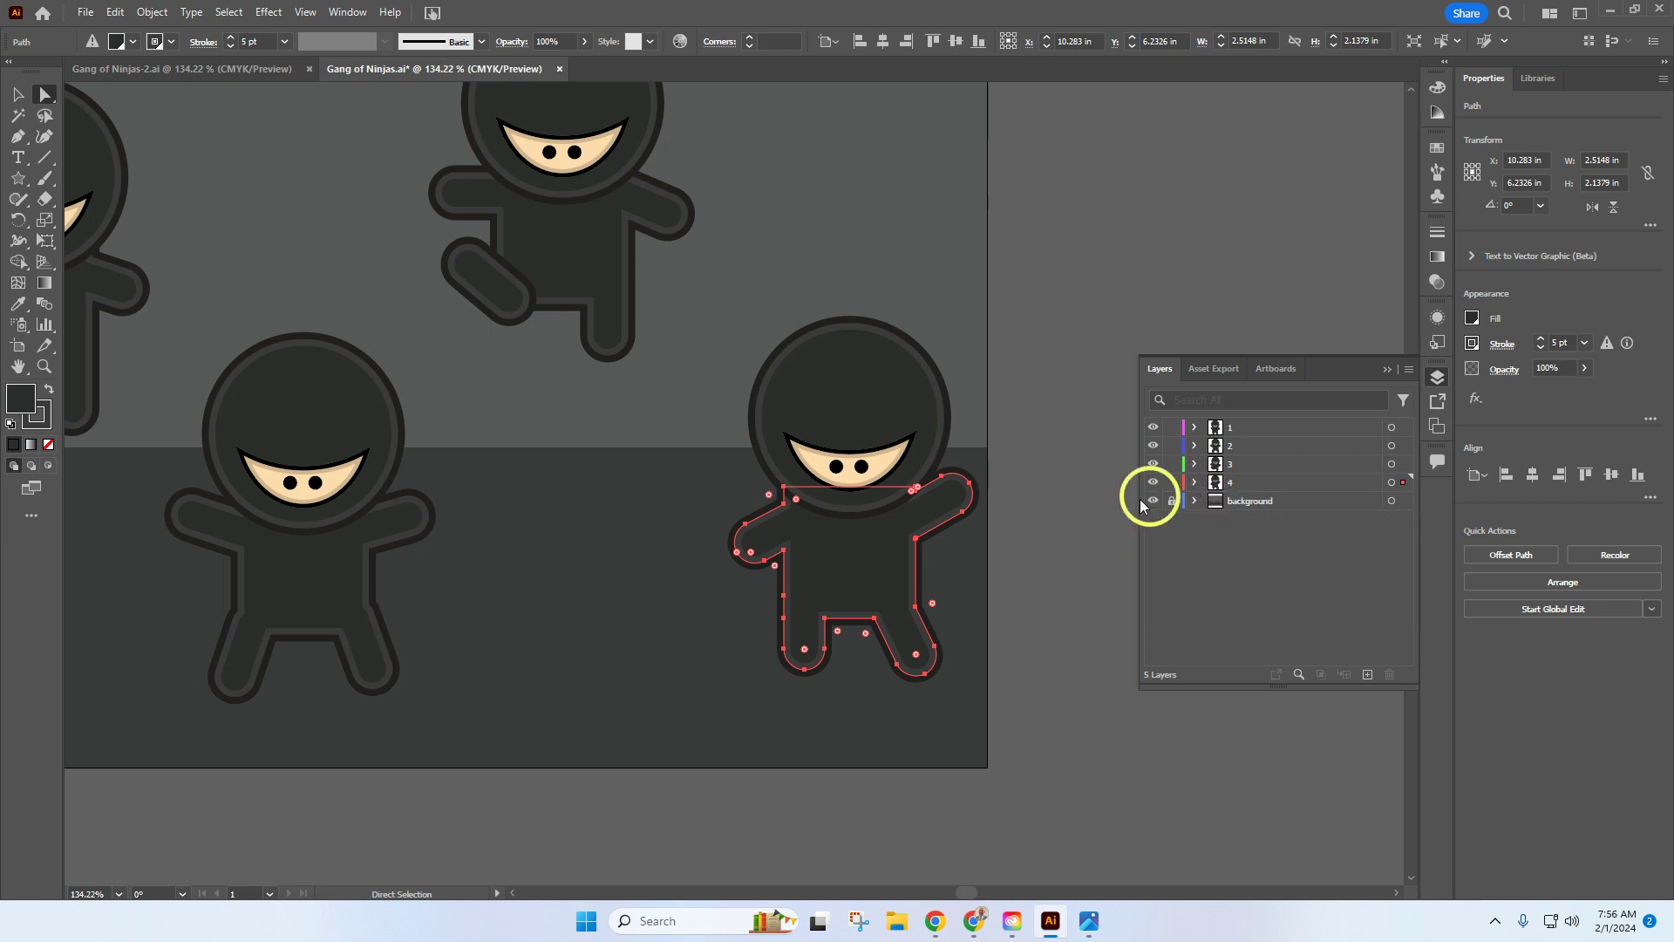
pyautogui.click(1091, 549)
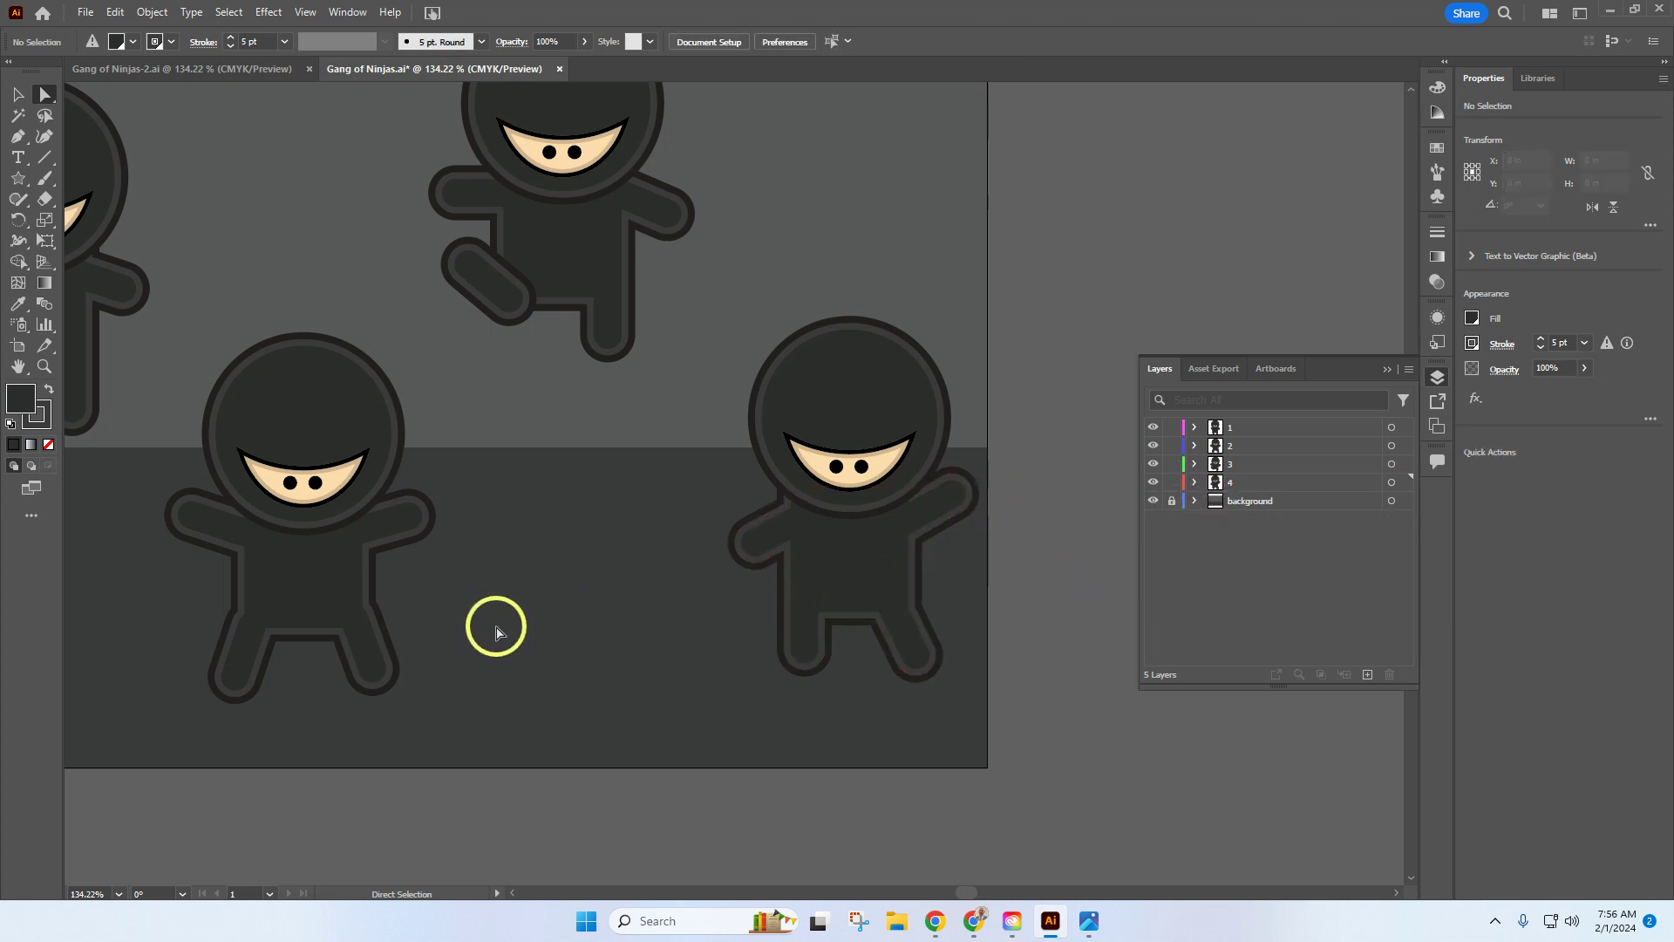
# Target layer 1, zoom in beside the upper-left ninja, and select the Rectangle Tool
pyautogui.scroll(-1, 681, 608)
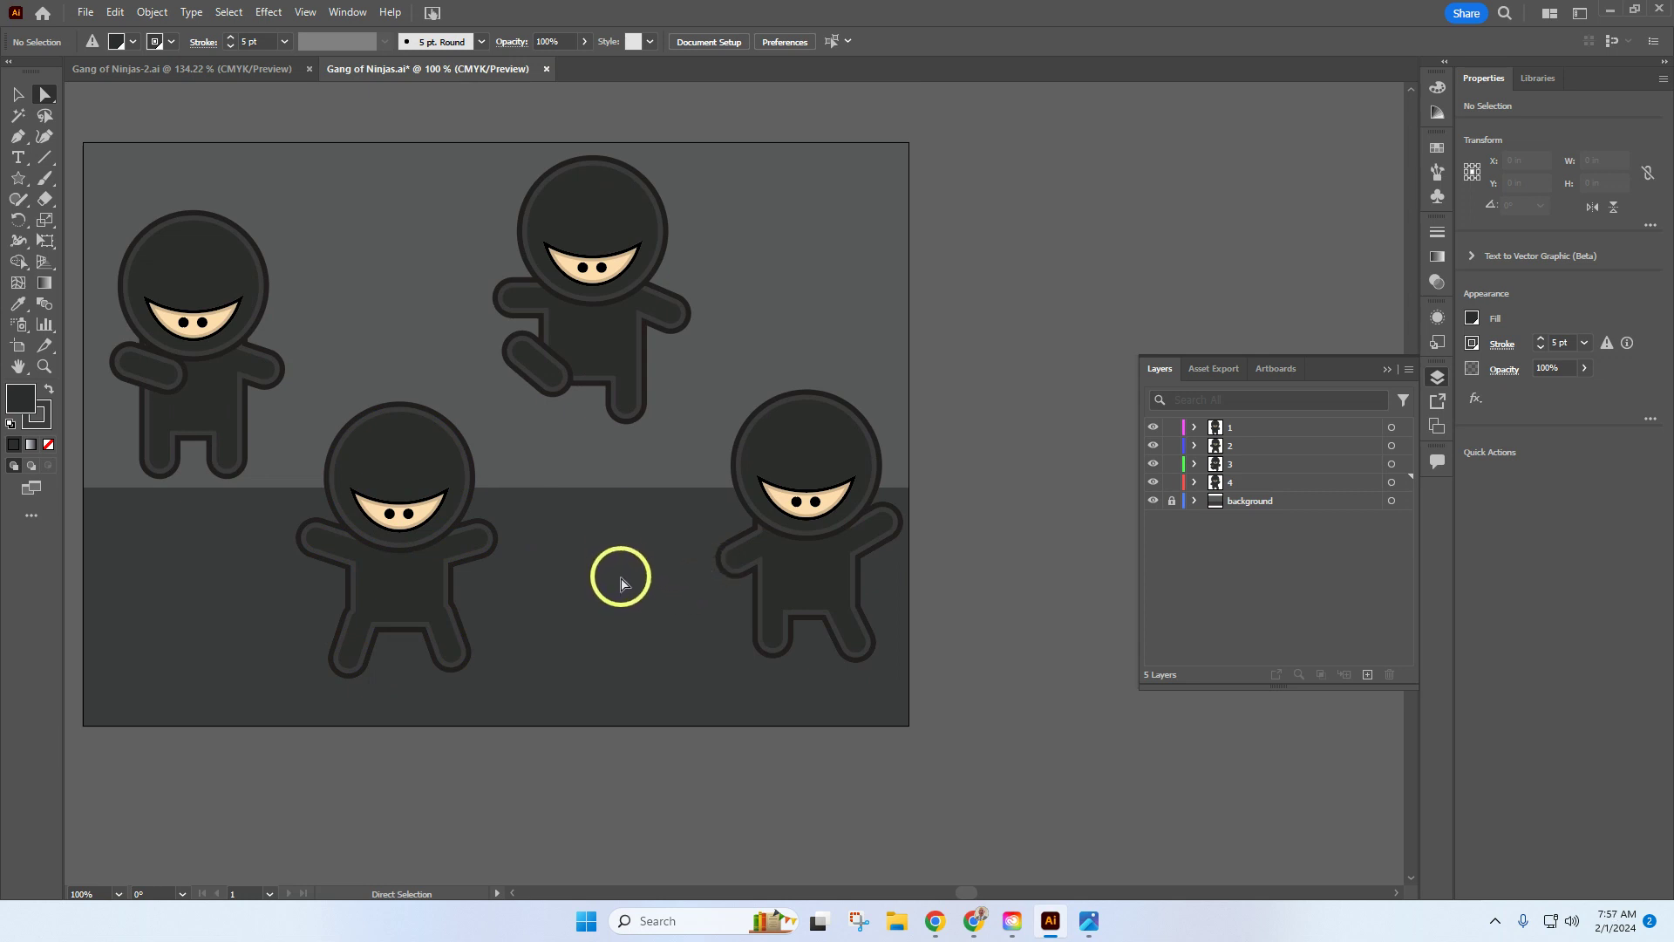
pyautogui.moveTo(535, 572); pyautogui.dragTo(713, 603)
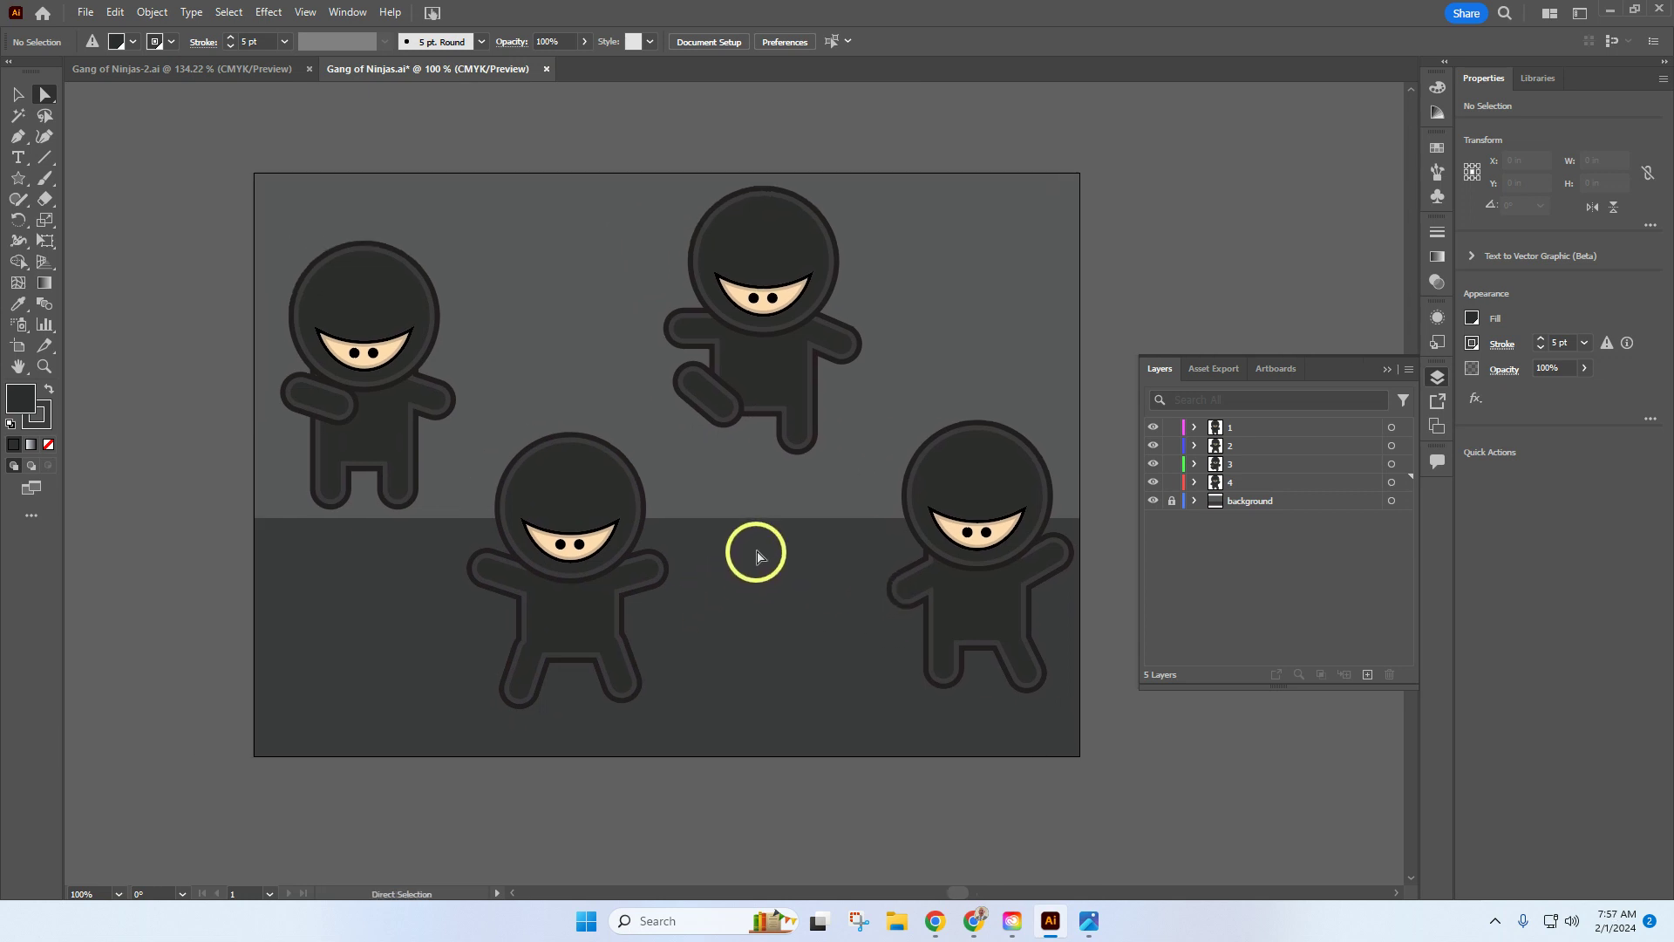
pyautogui.click(1249, 427)
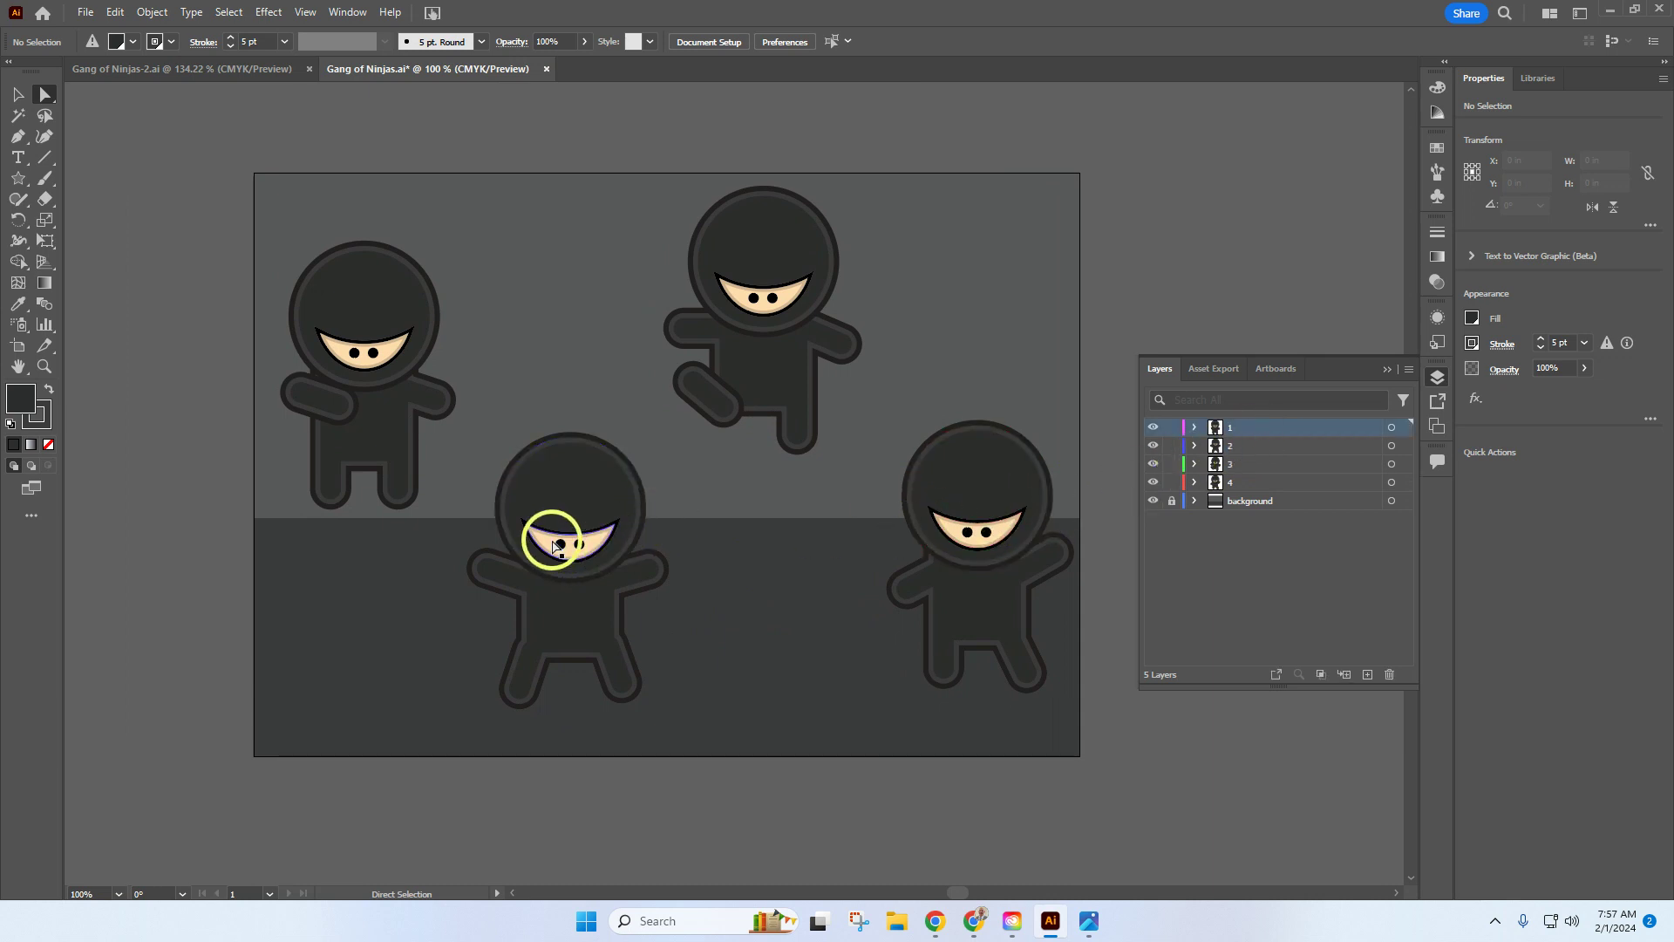
pyautogui.scroll(1, 384, 524)
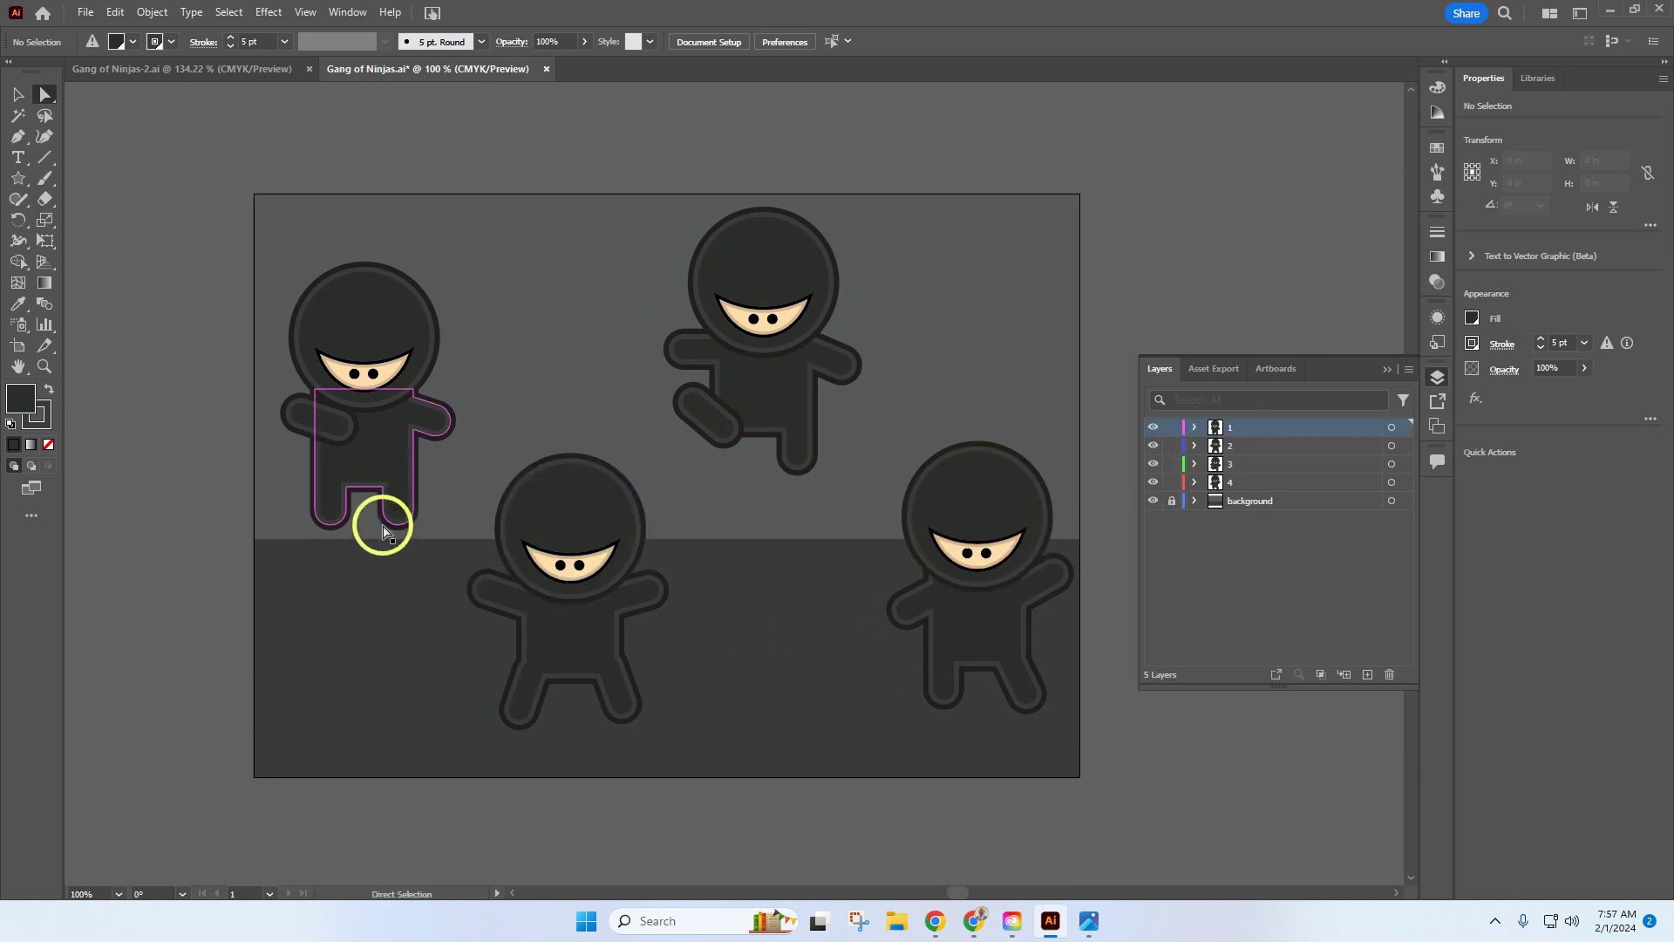
pyautogui.scroll(2, 431, 502)
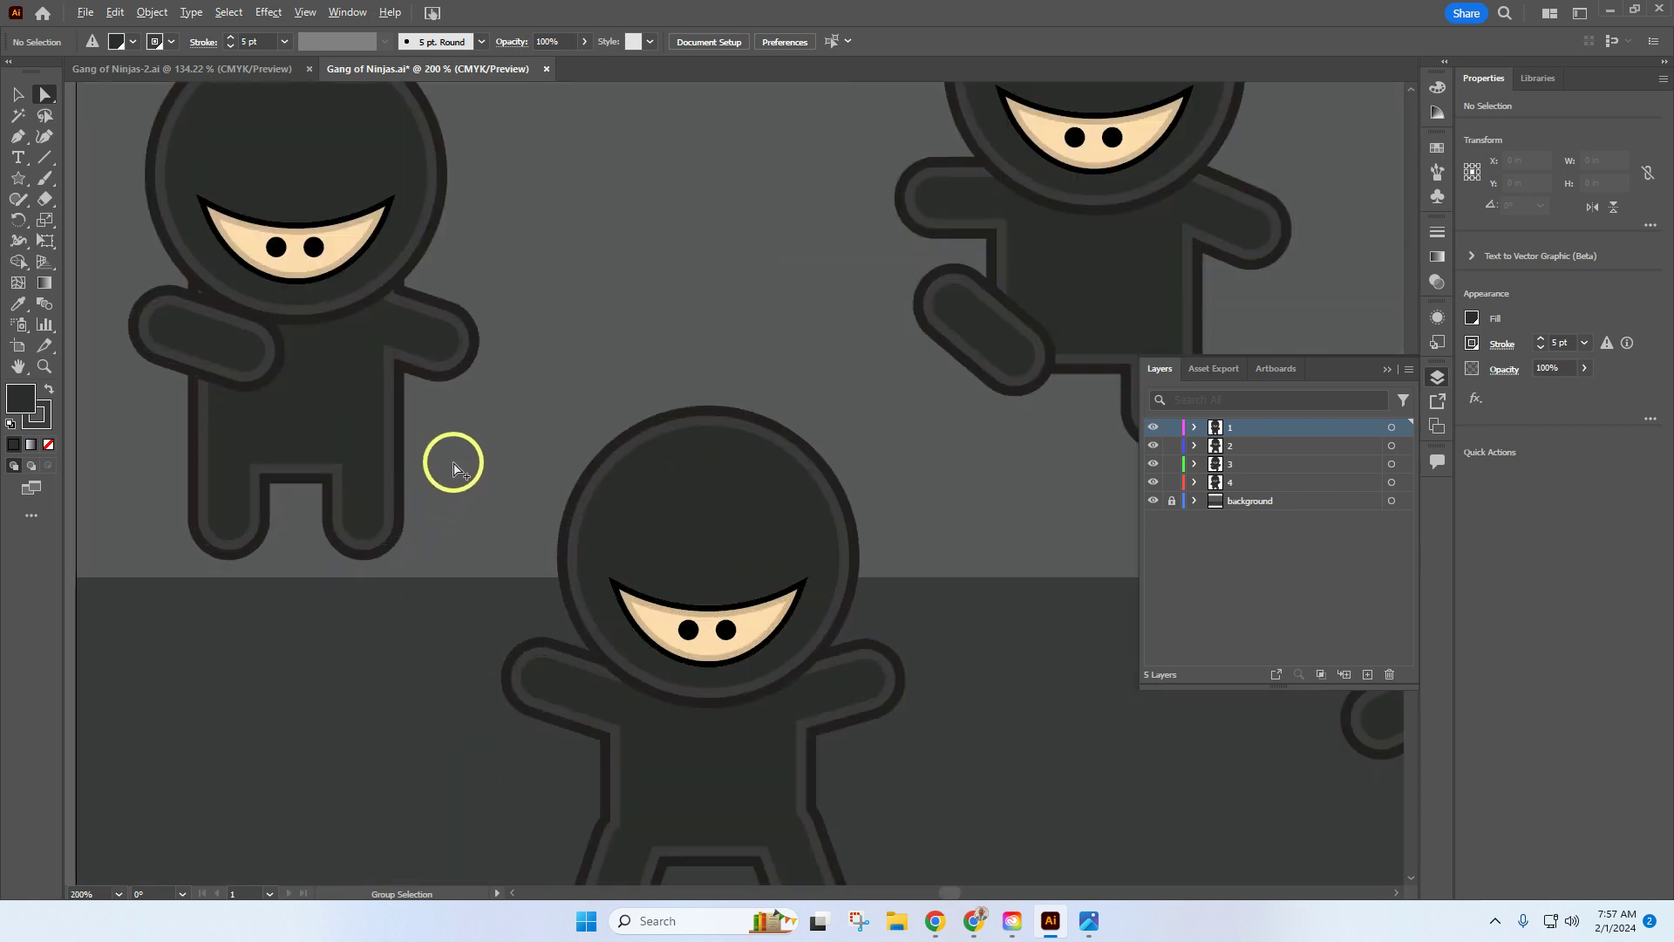
pyautogui.scroll(1, 478, 442)
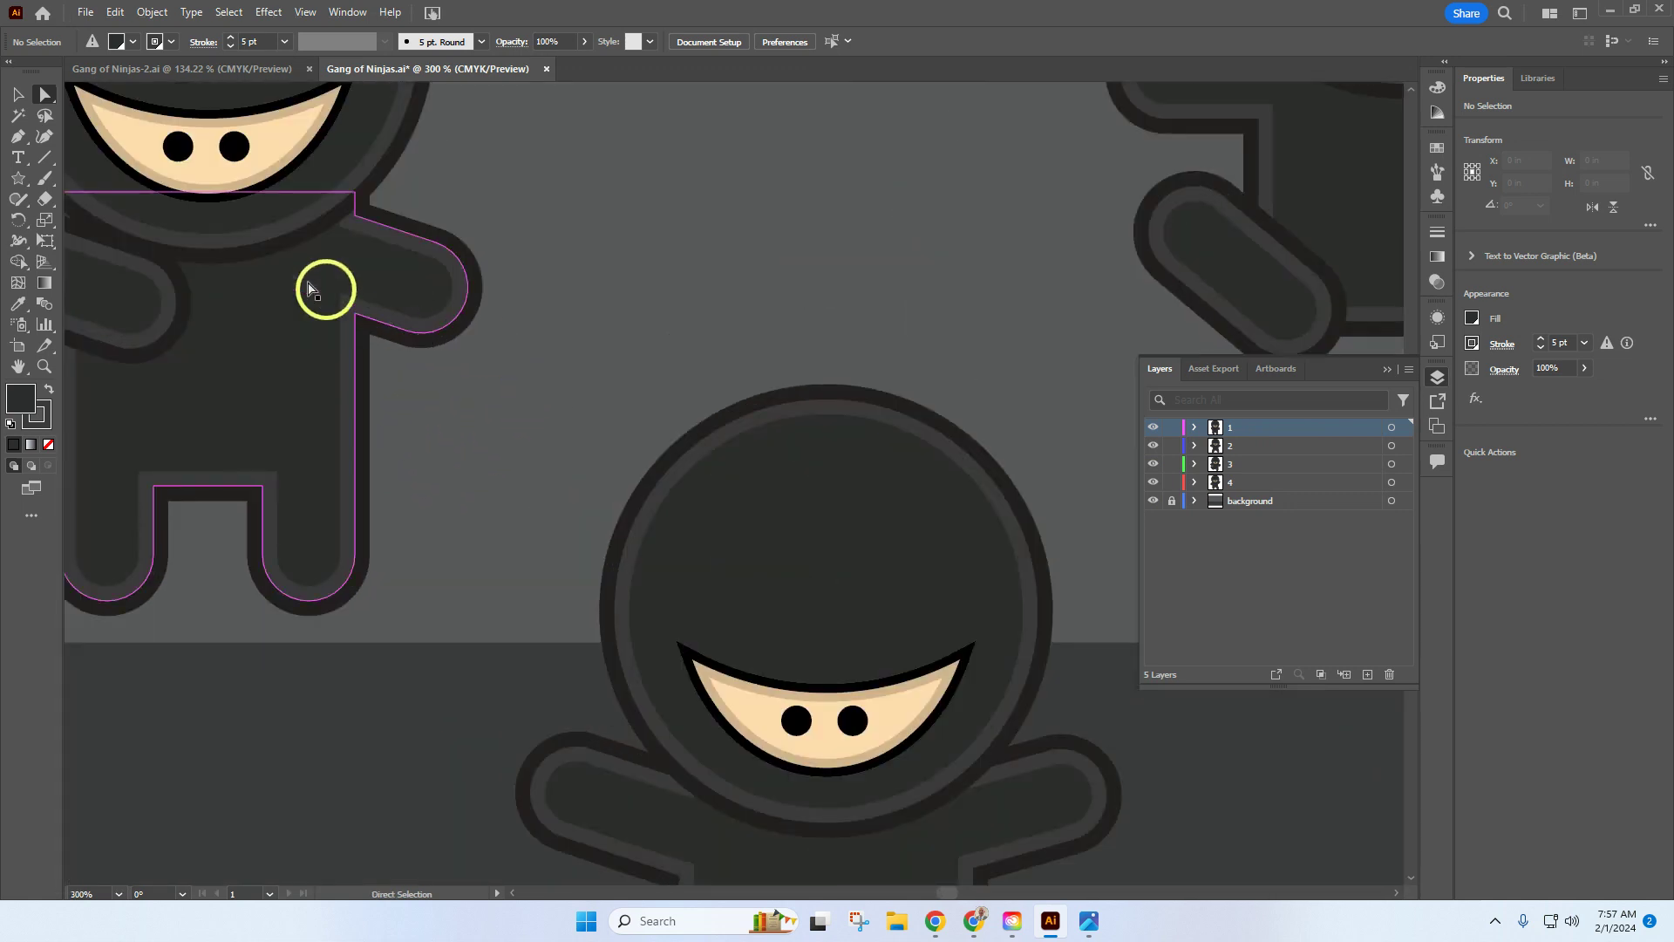
pyautogui.moveTo(21, 174); pyautogui.dragTo(60, 169)
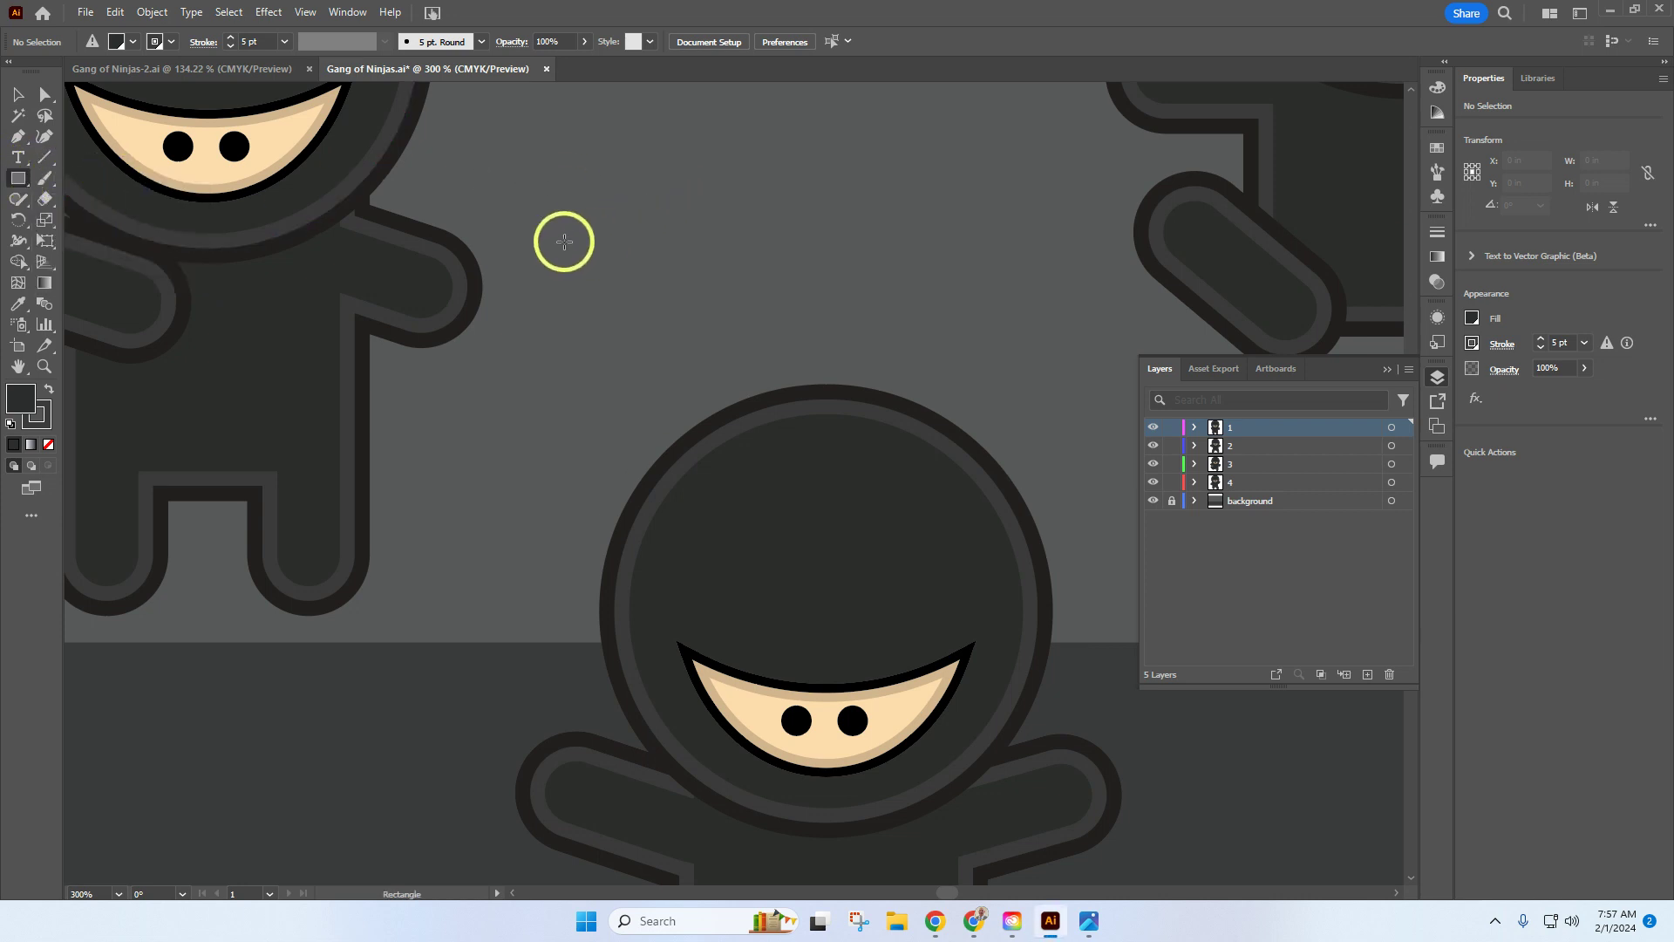
# Draw a long thin bar and add a black 2 pt stroke aligned outside
pyautogui.moveTo(538, 233); pyautogui.dragTo(1061, 253)
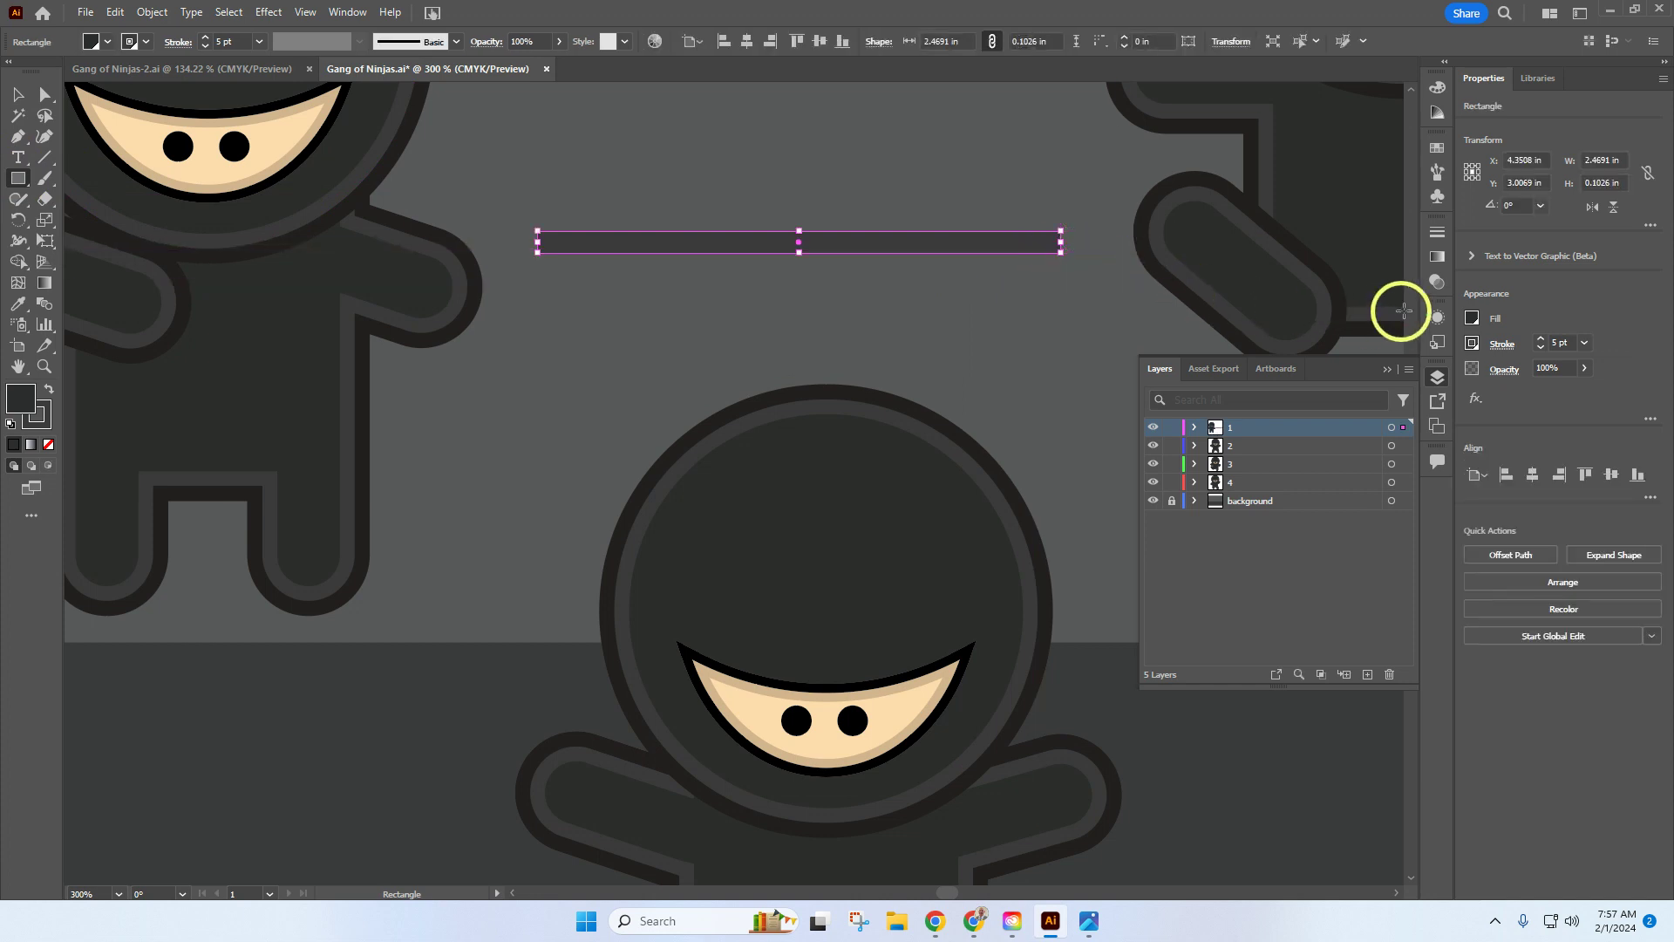
pyautogui.click(1437, 317)
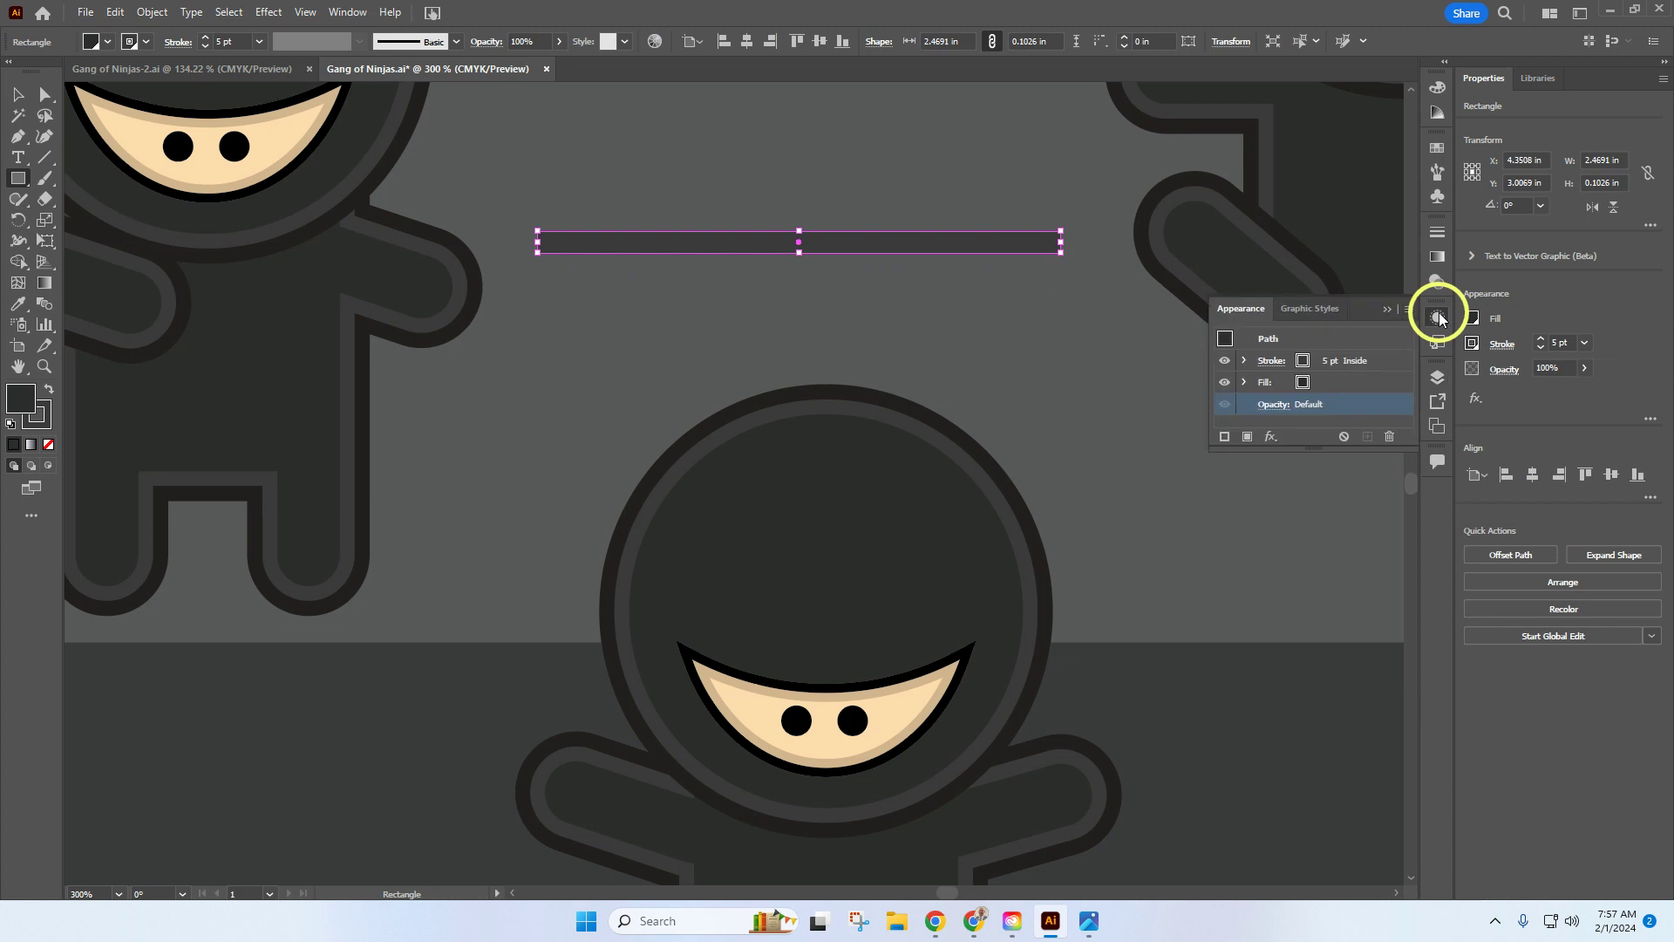
pyautogui.click(1226, 437)
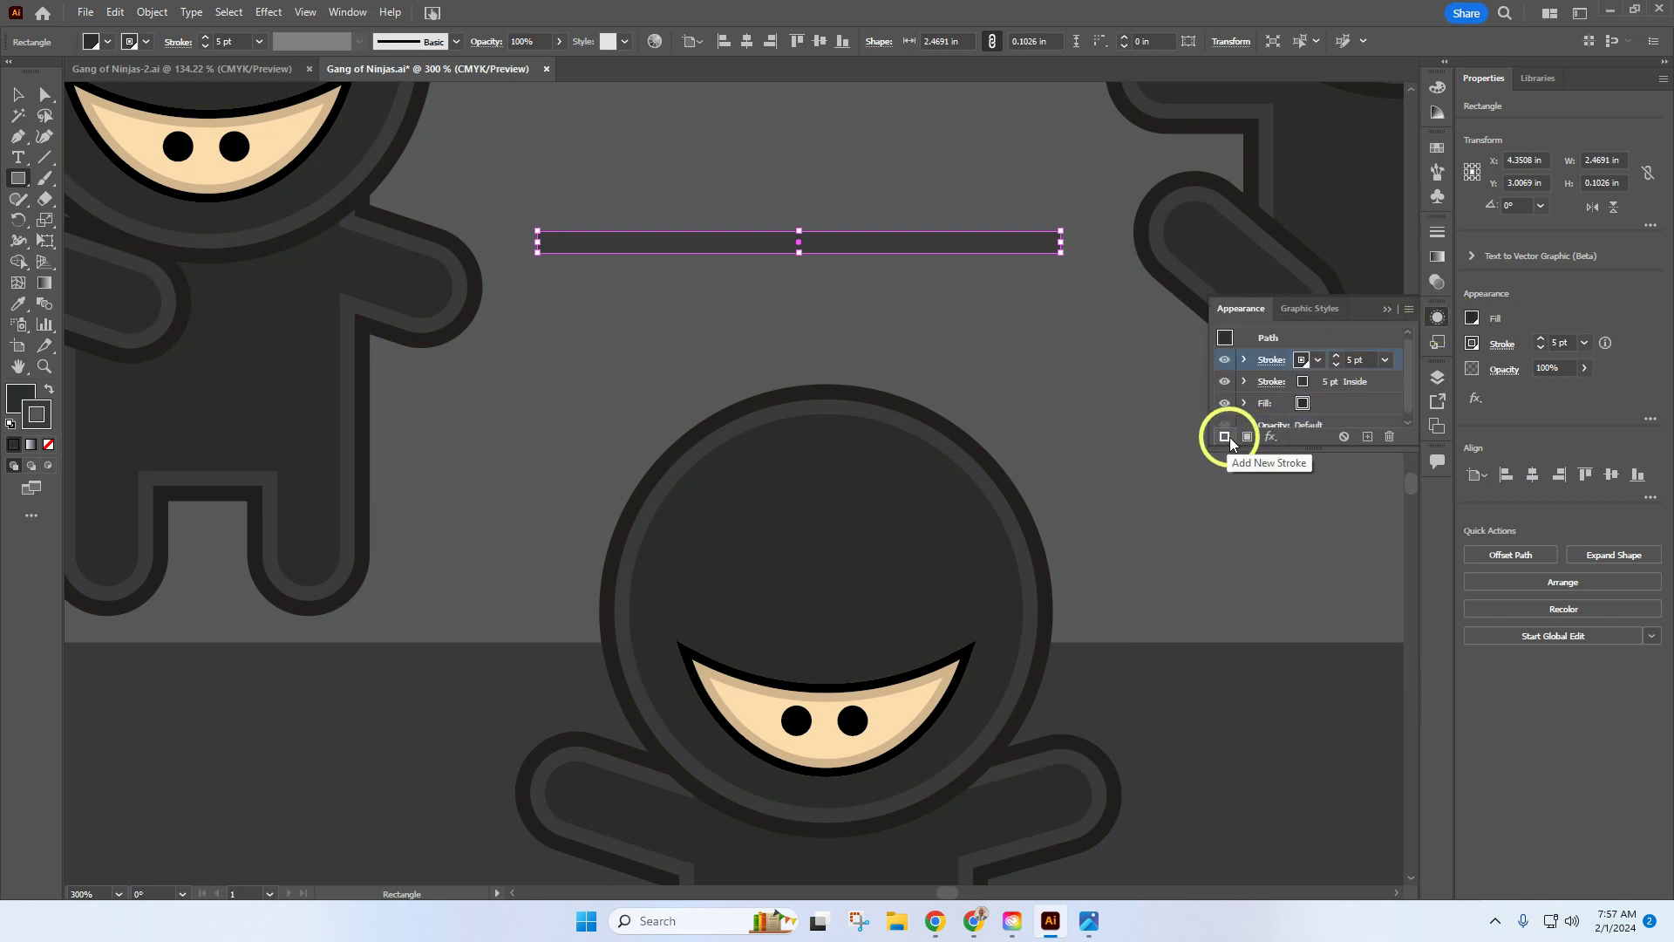
pyautogui.click(1272, 361)
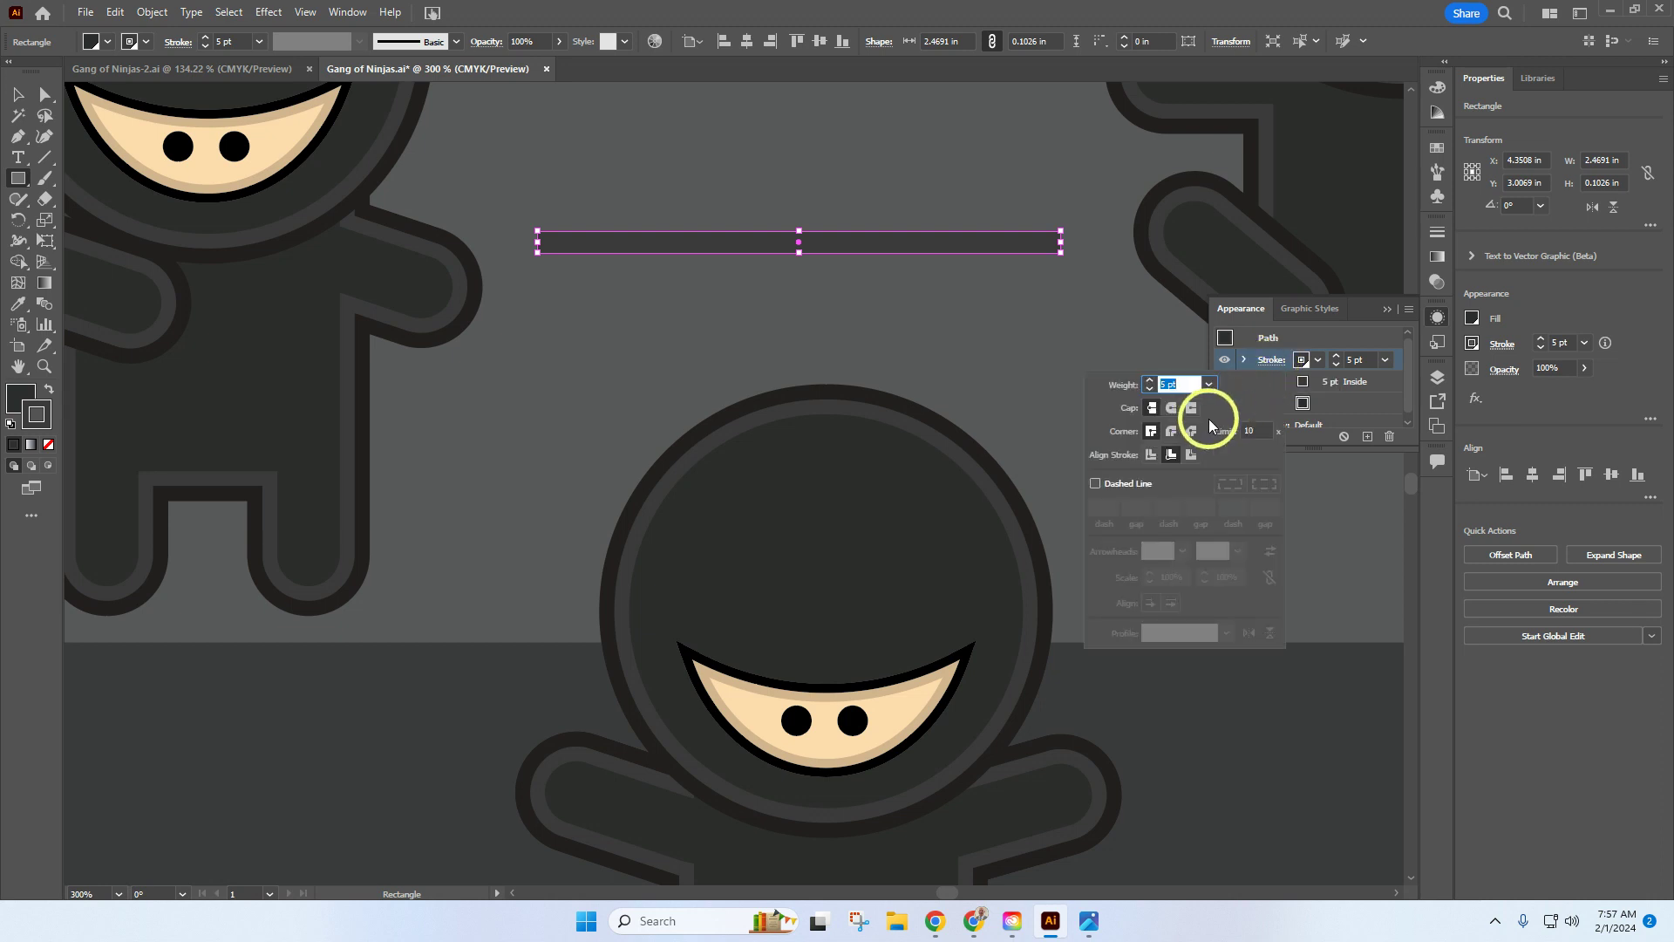
pyautogui.click(1192, 455)
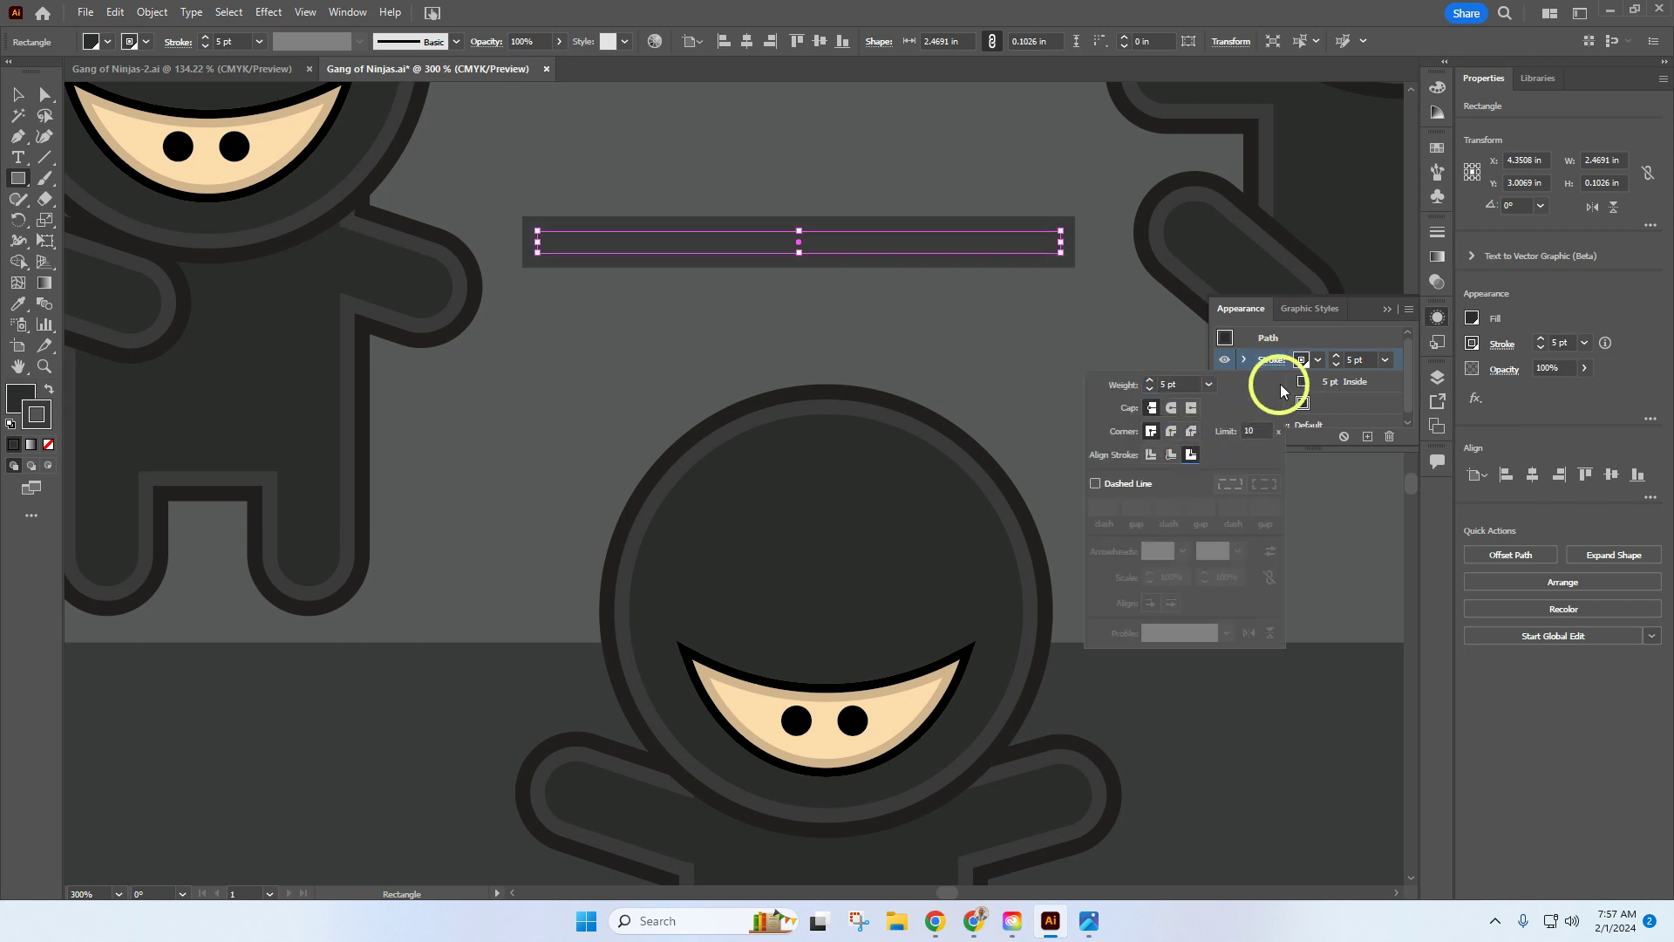
pyautogui.click(1317, 360)
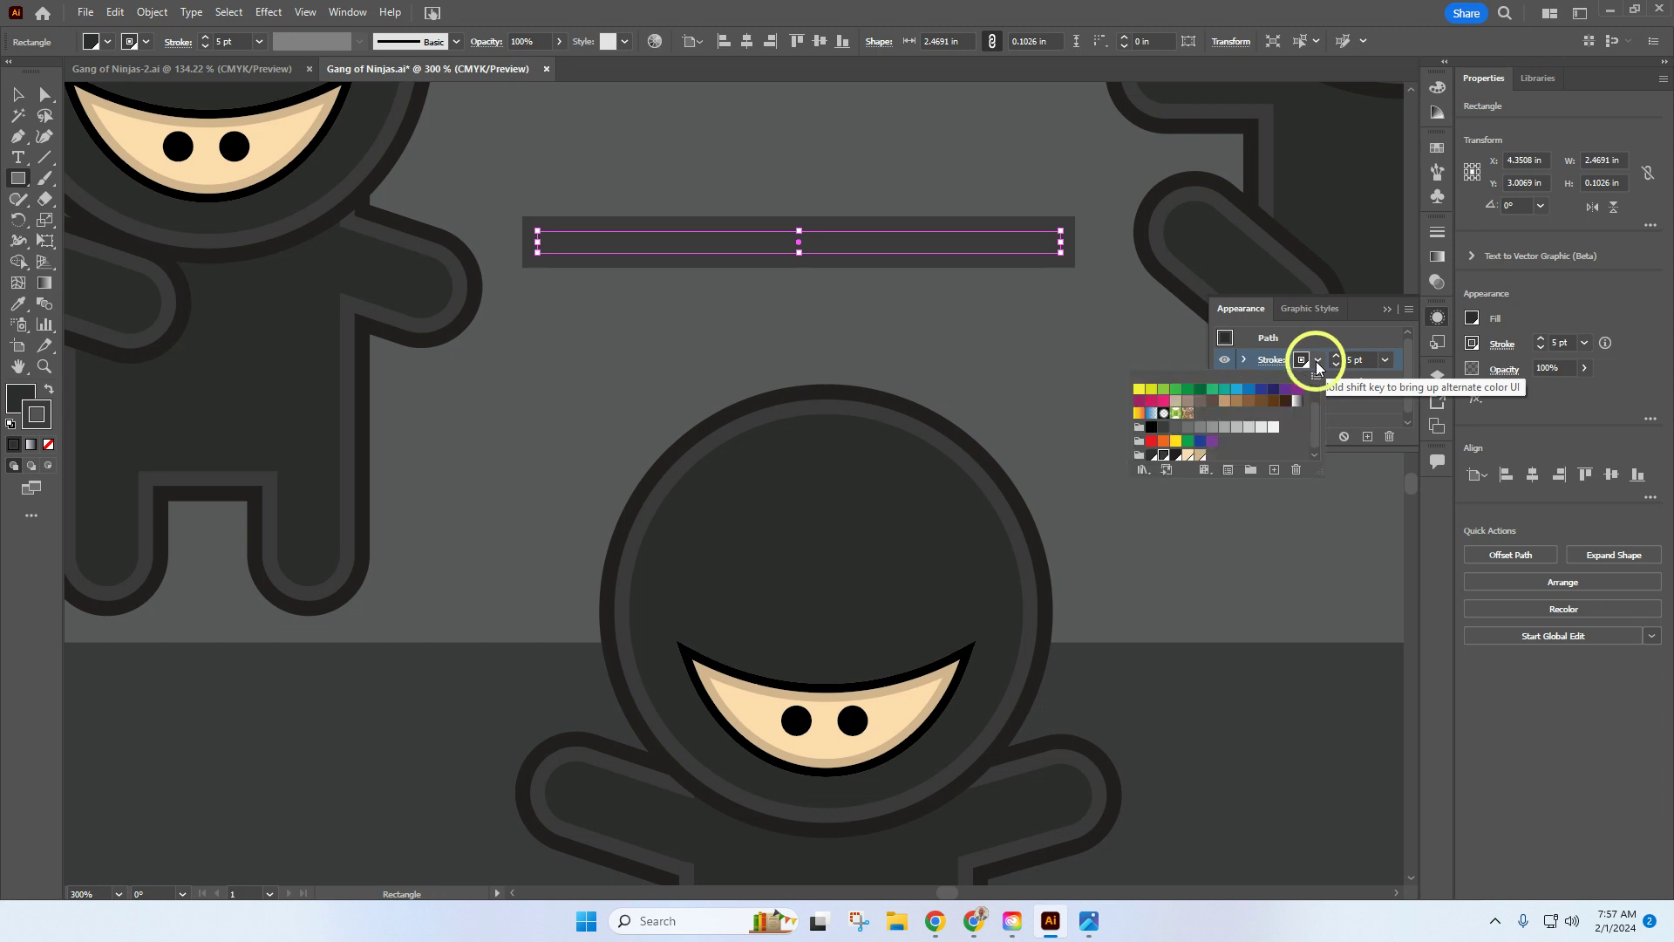
pyautogui.click(1153, 428)
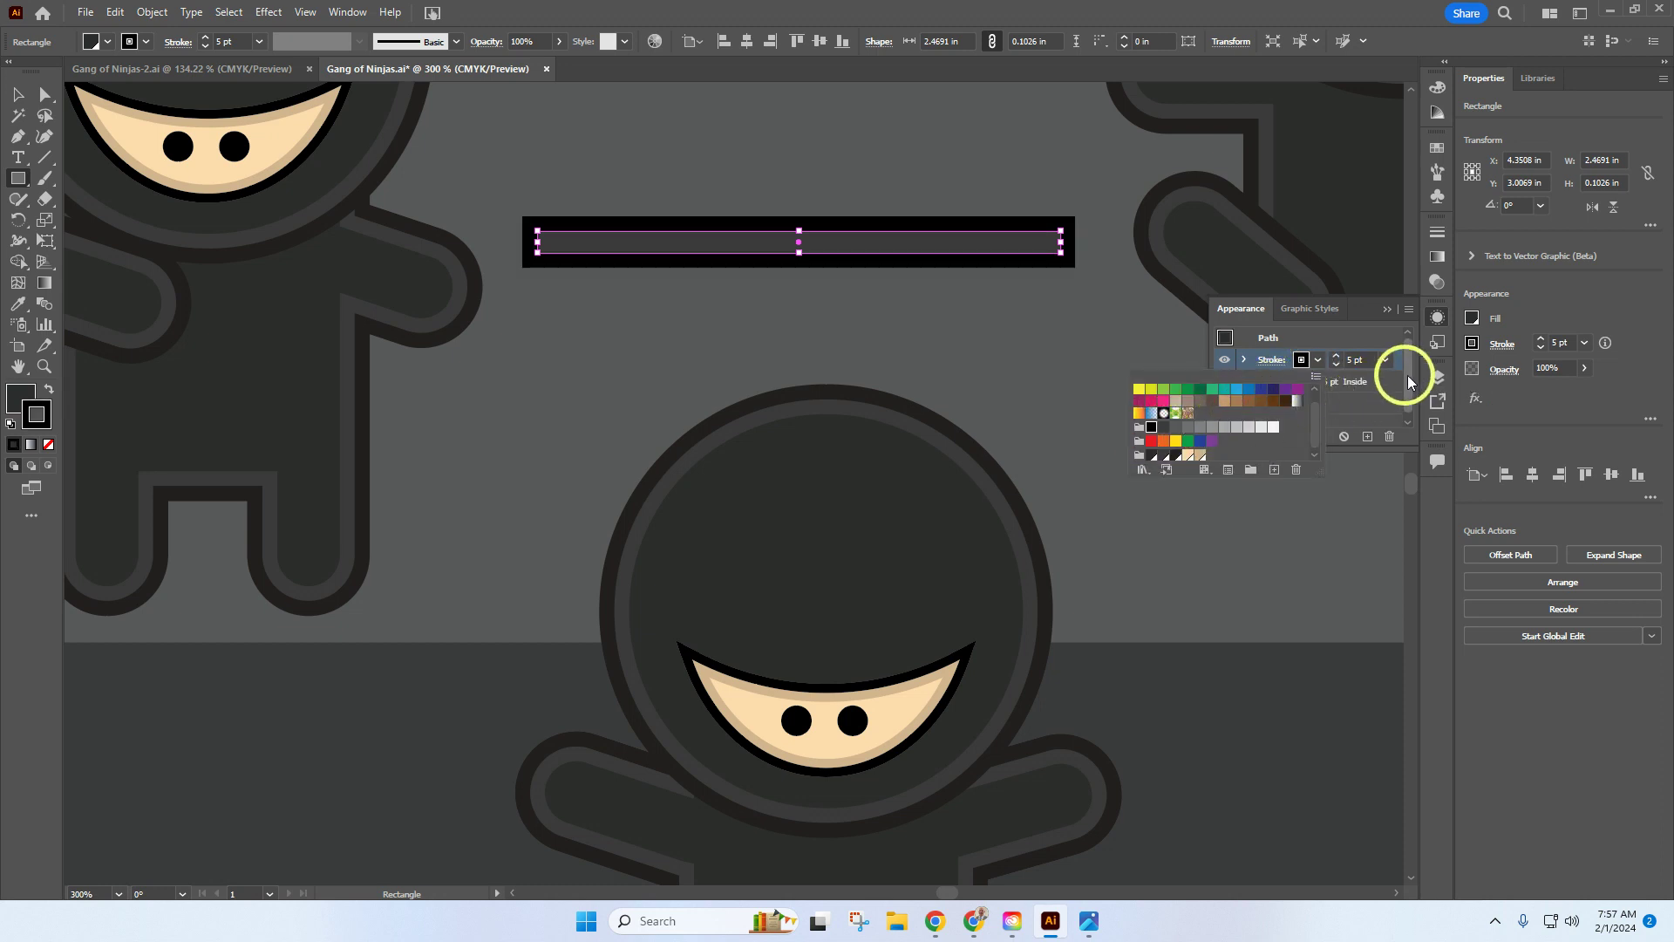
pyautogui.click(1385, 359)
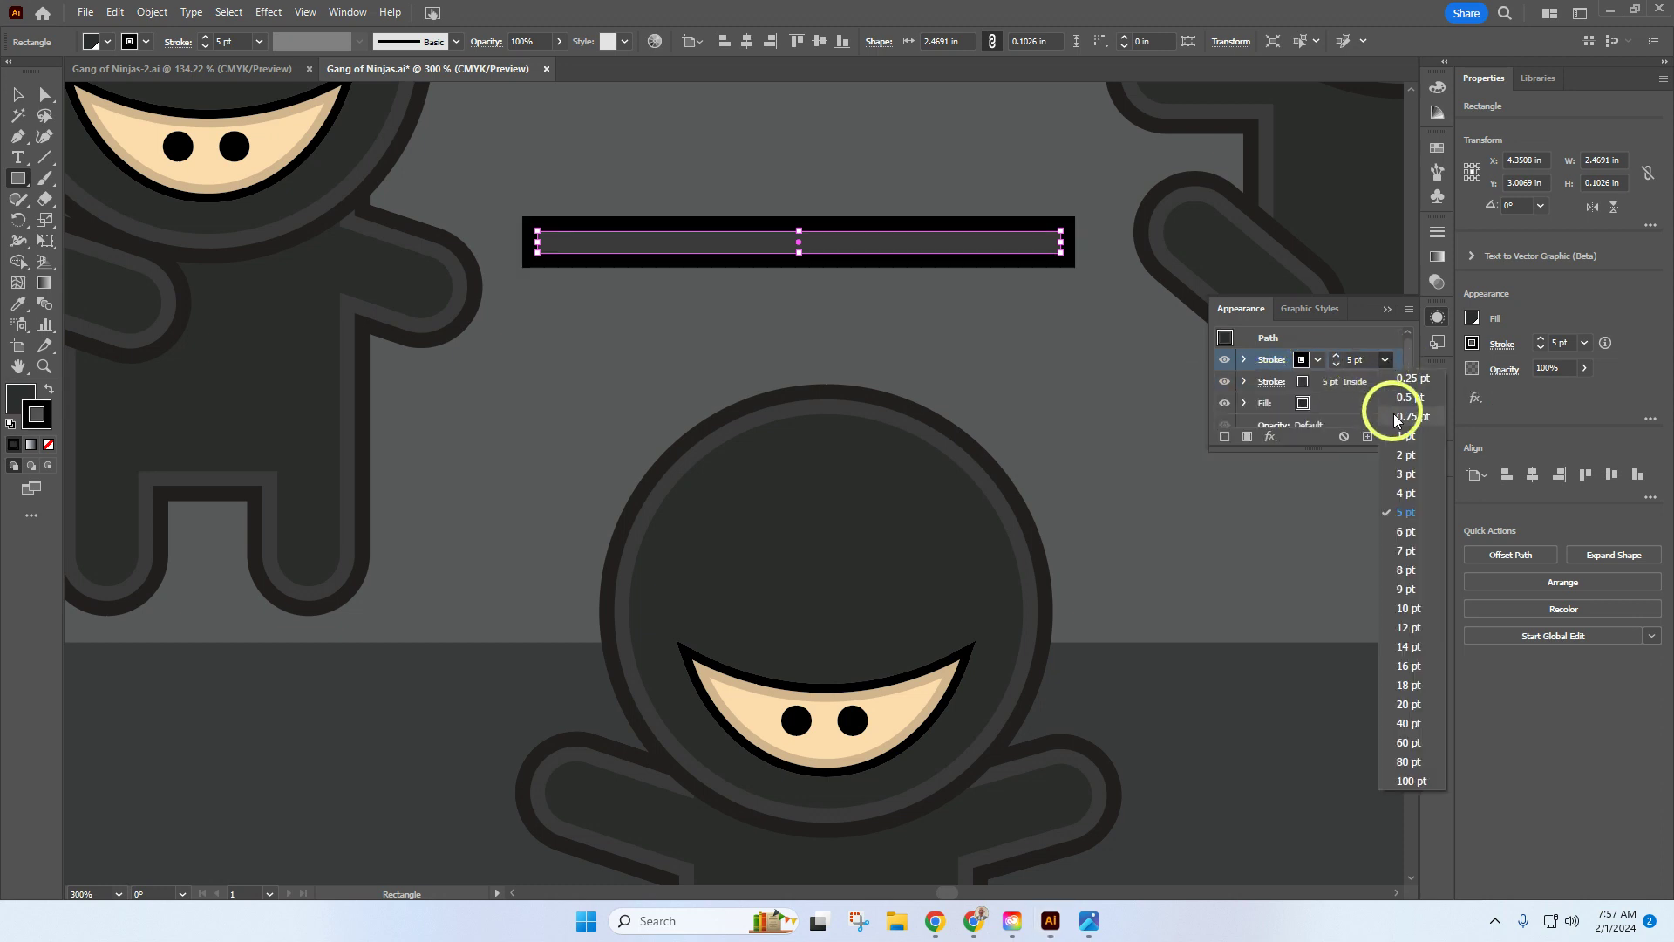
pyautogui.click(1405, 454)
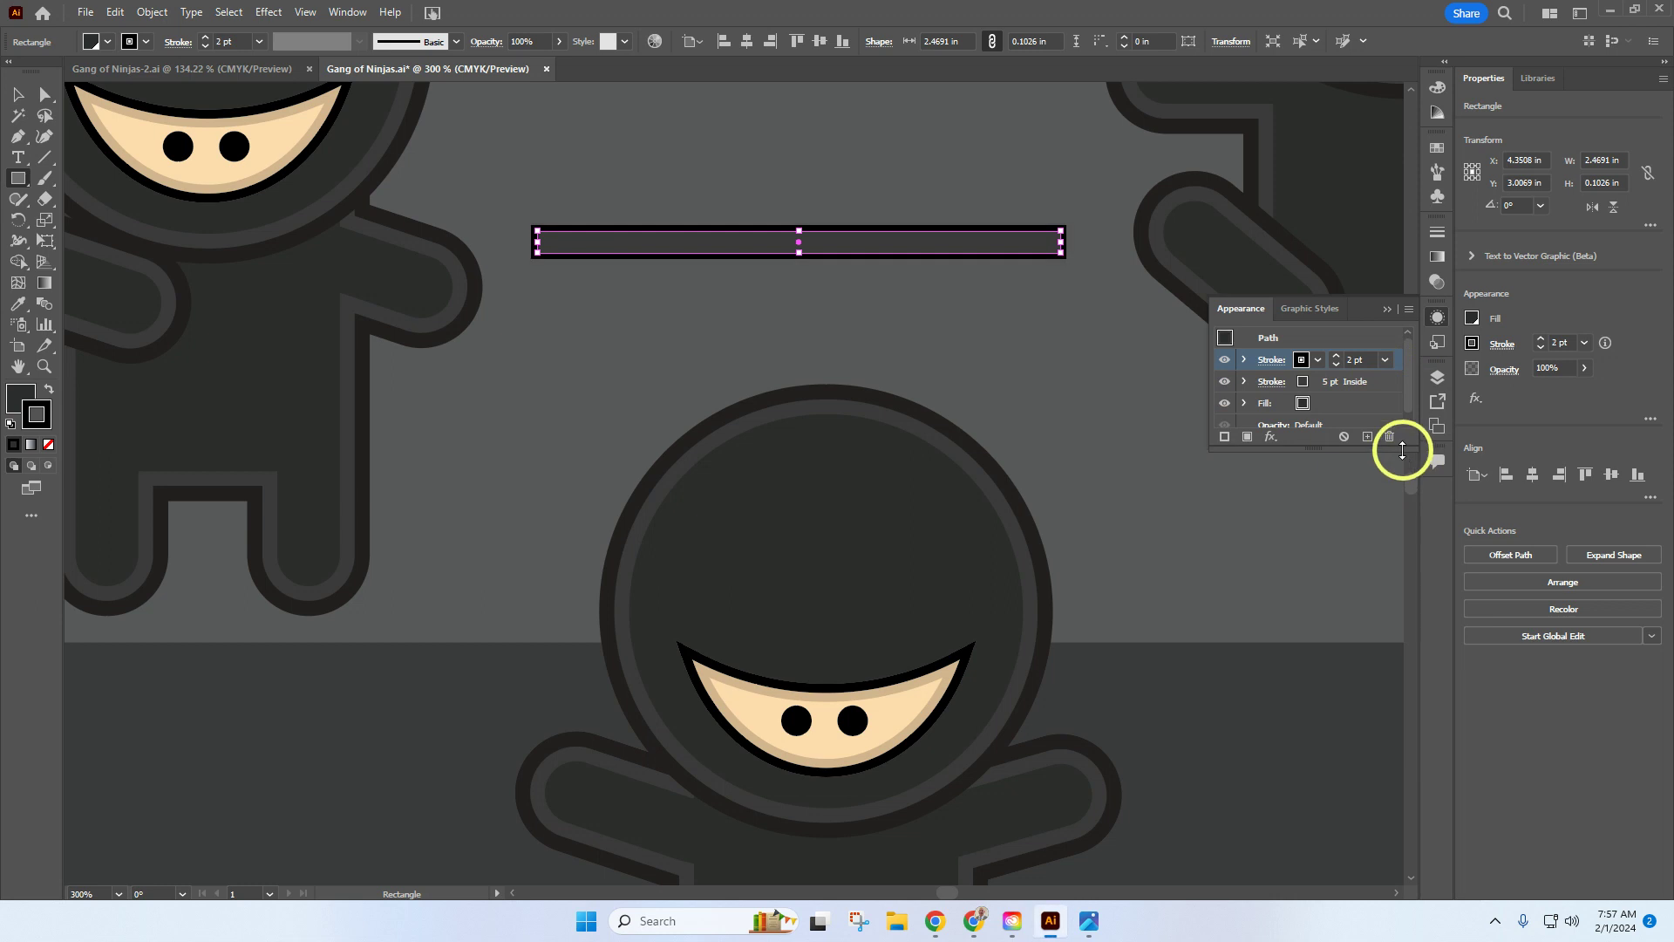
# Make the second stroke brown at 2 pt and fill the bar brown
pyautogui.click(1270, 384)
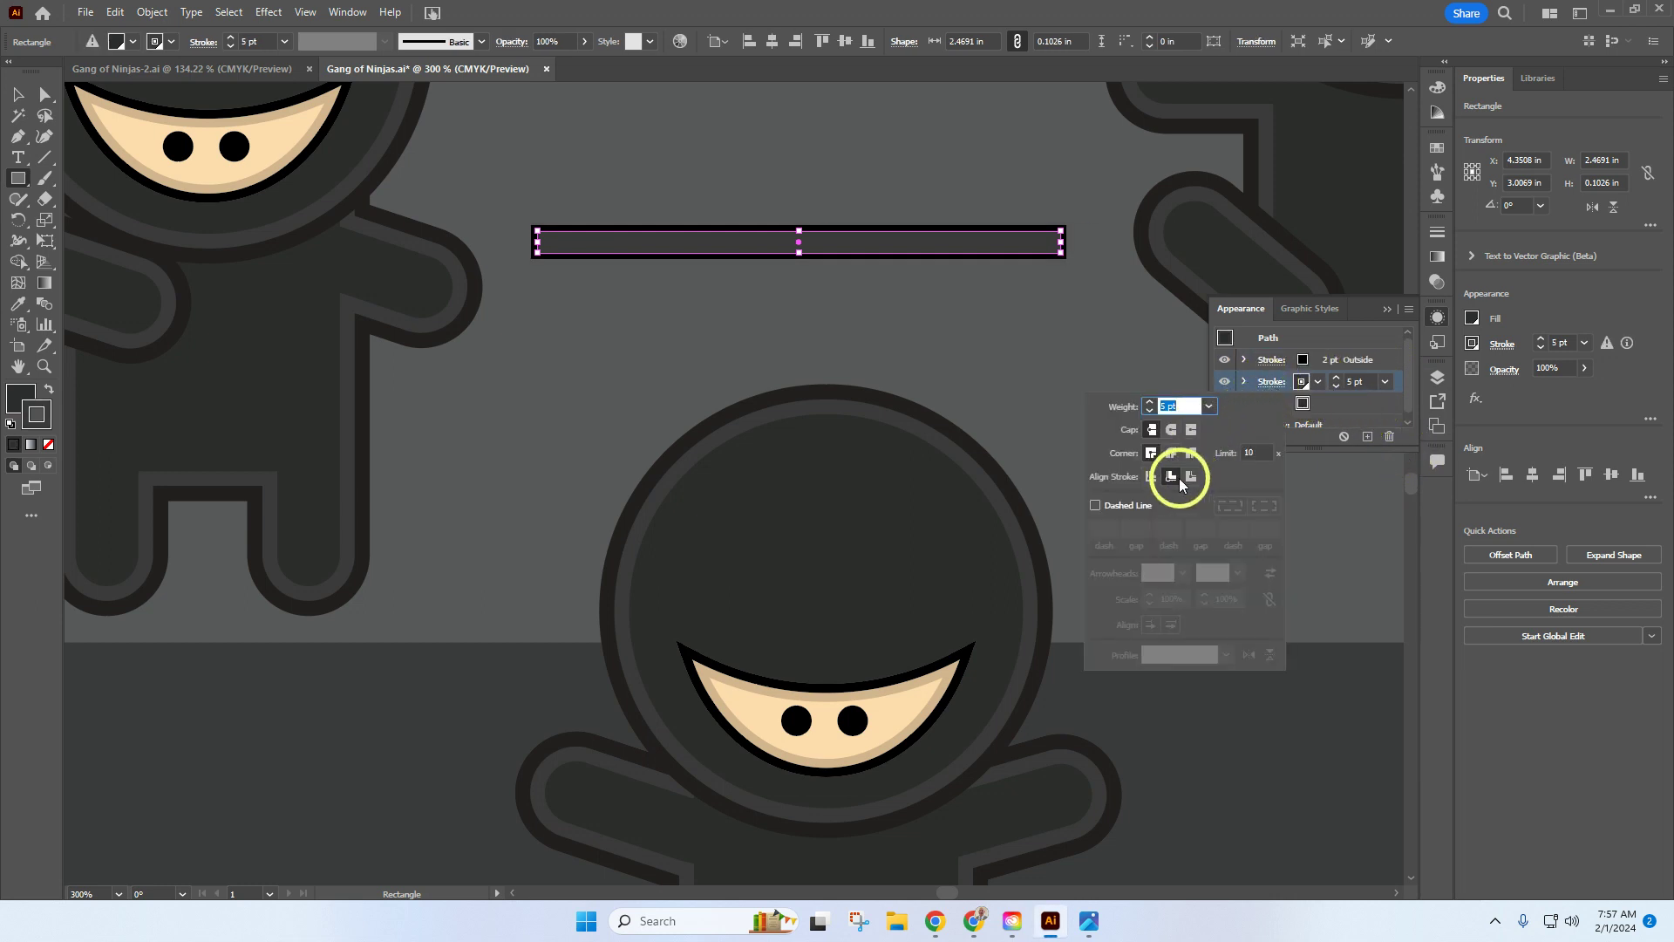
pyautogui.click(1318, 382)
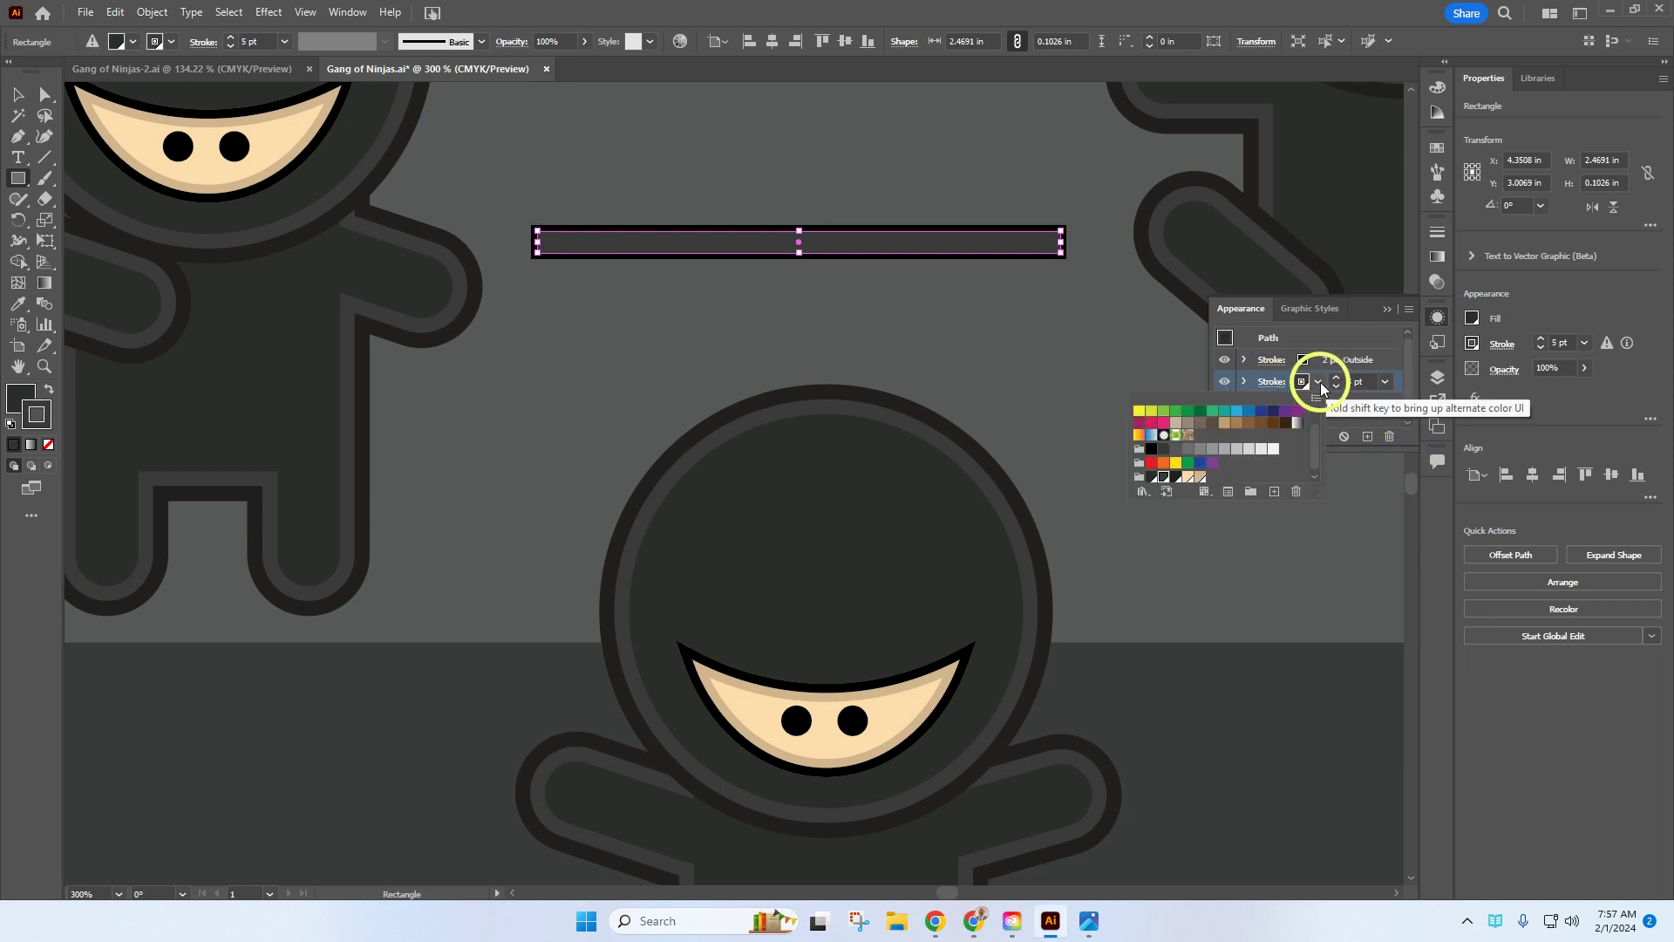
pyautogui.click(1262, 424)
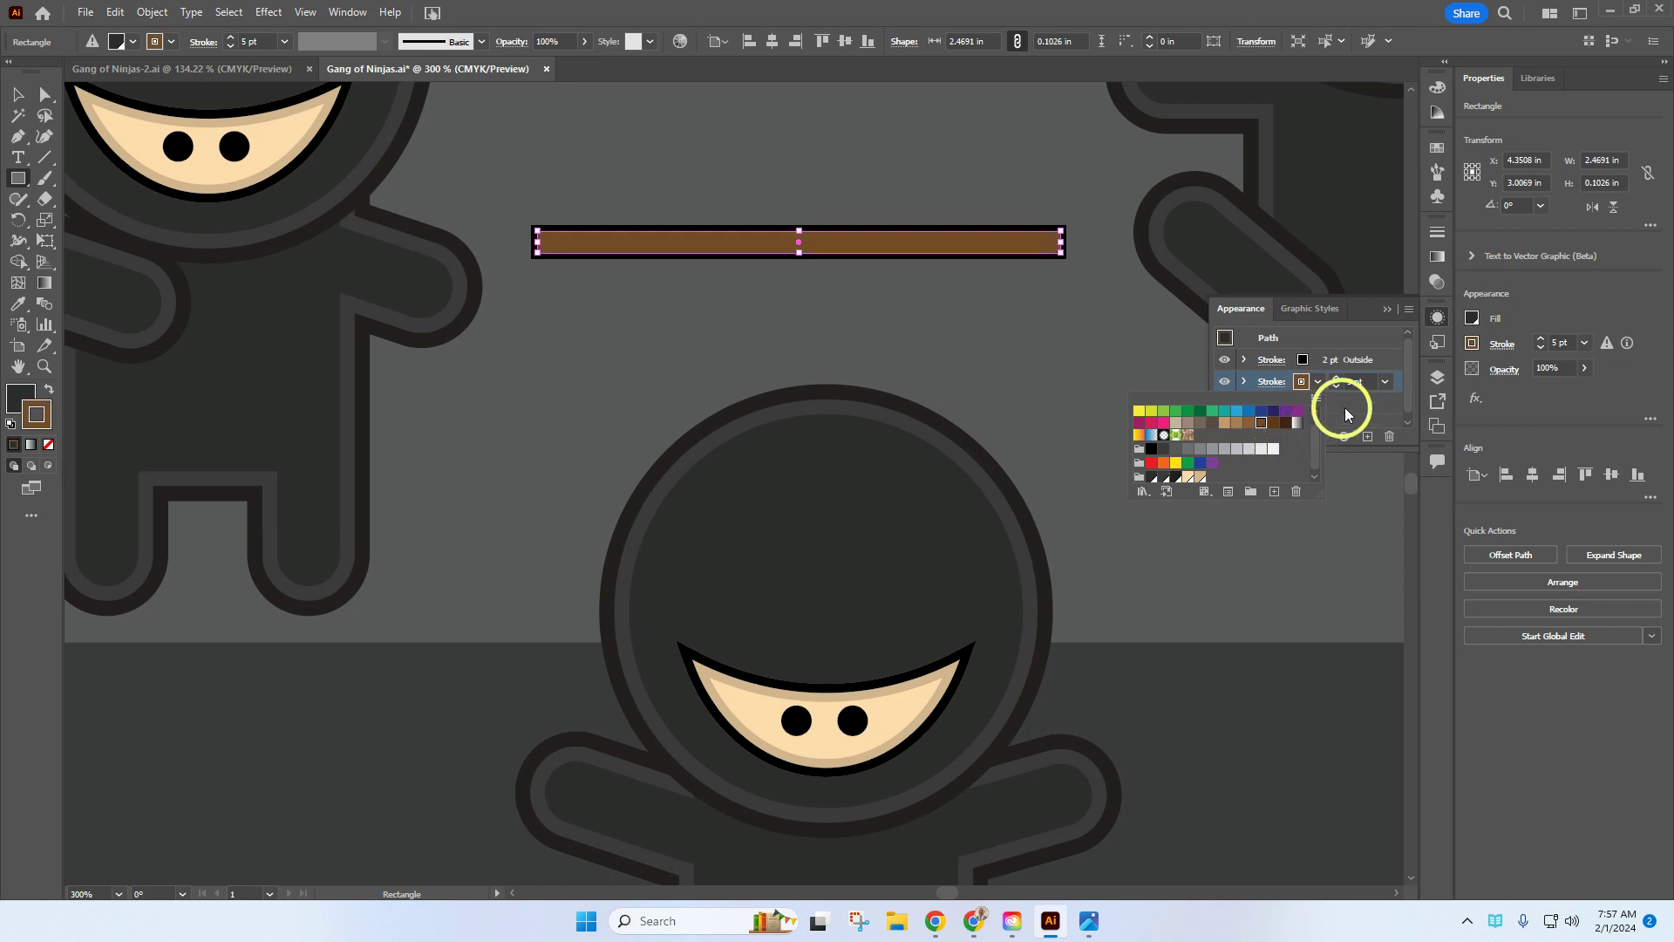
pyautogui.click(1387, 384)
pyautogui.click(1387, 384)
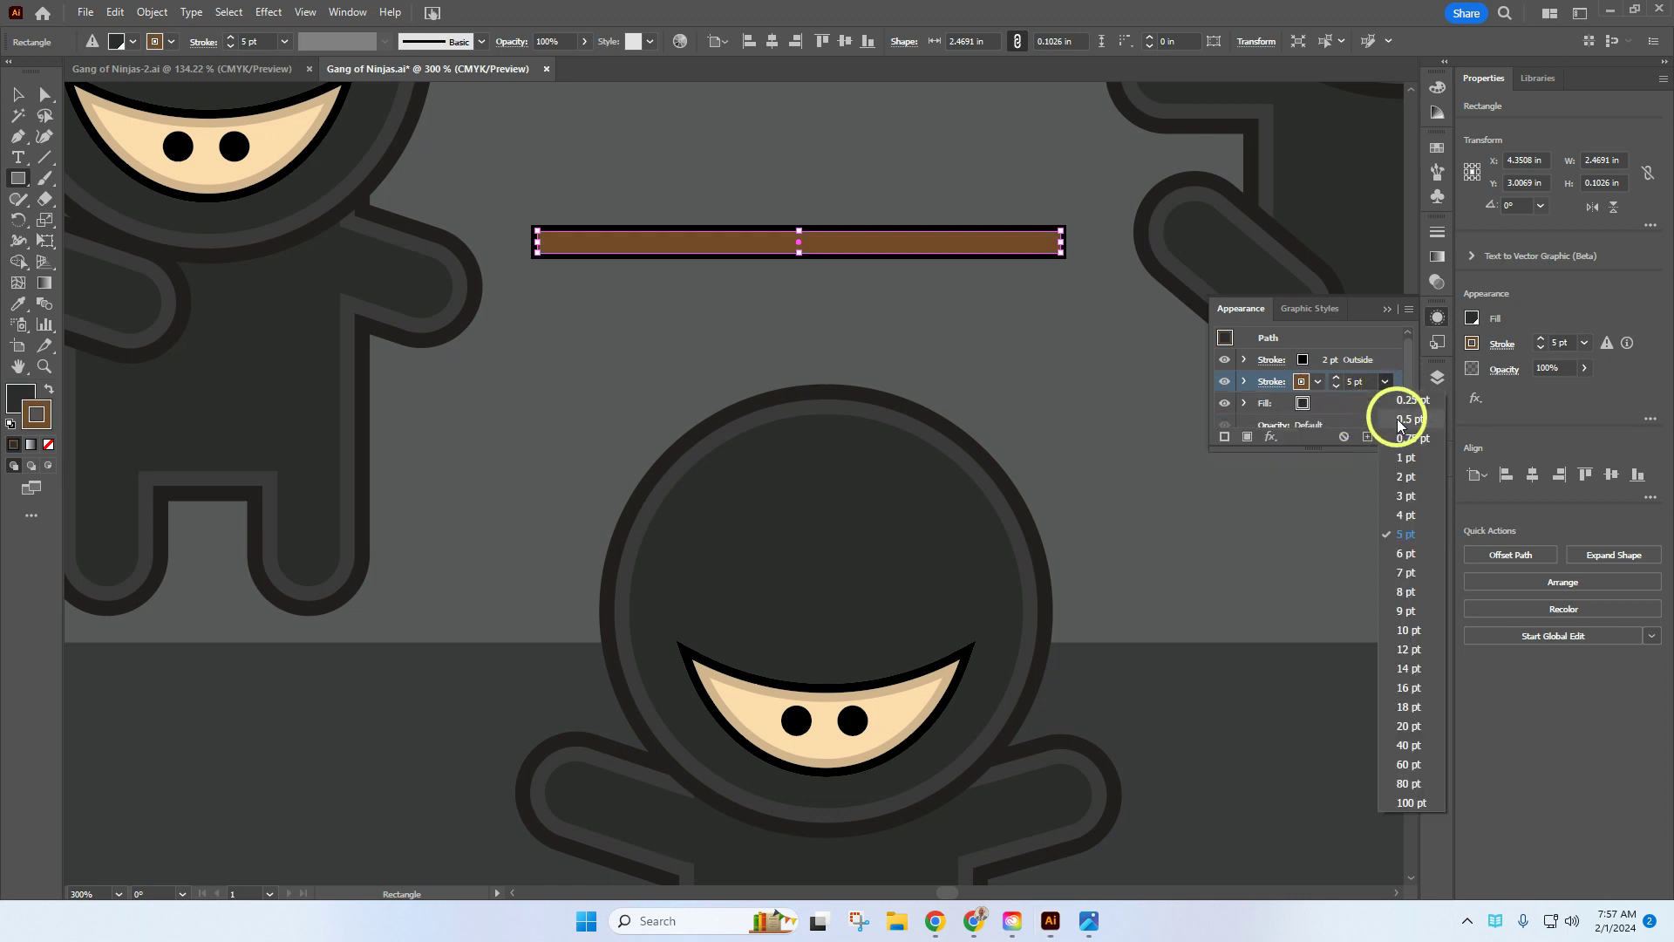
pyautogui.click(1404, 475)
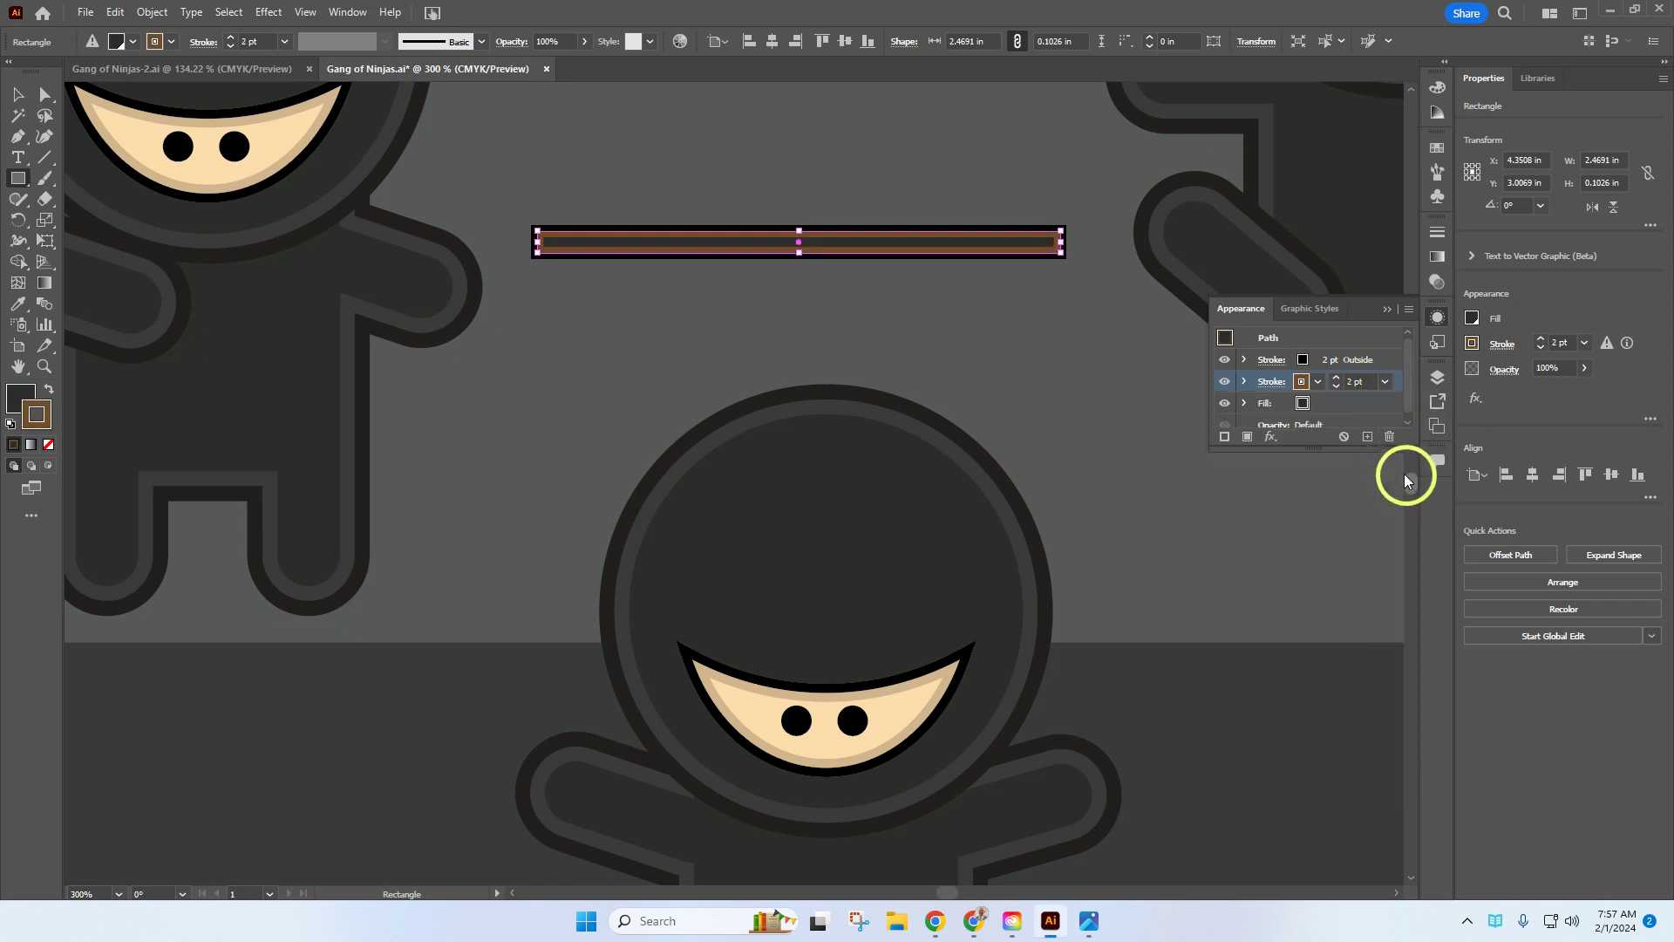
pyautogui.click(1315, 404)
pyautogui.click(1317, 402)
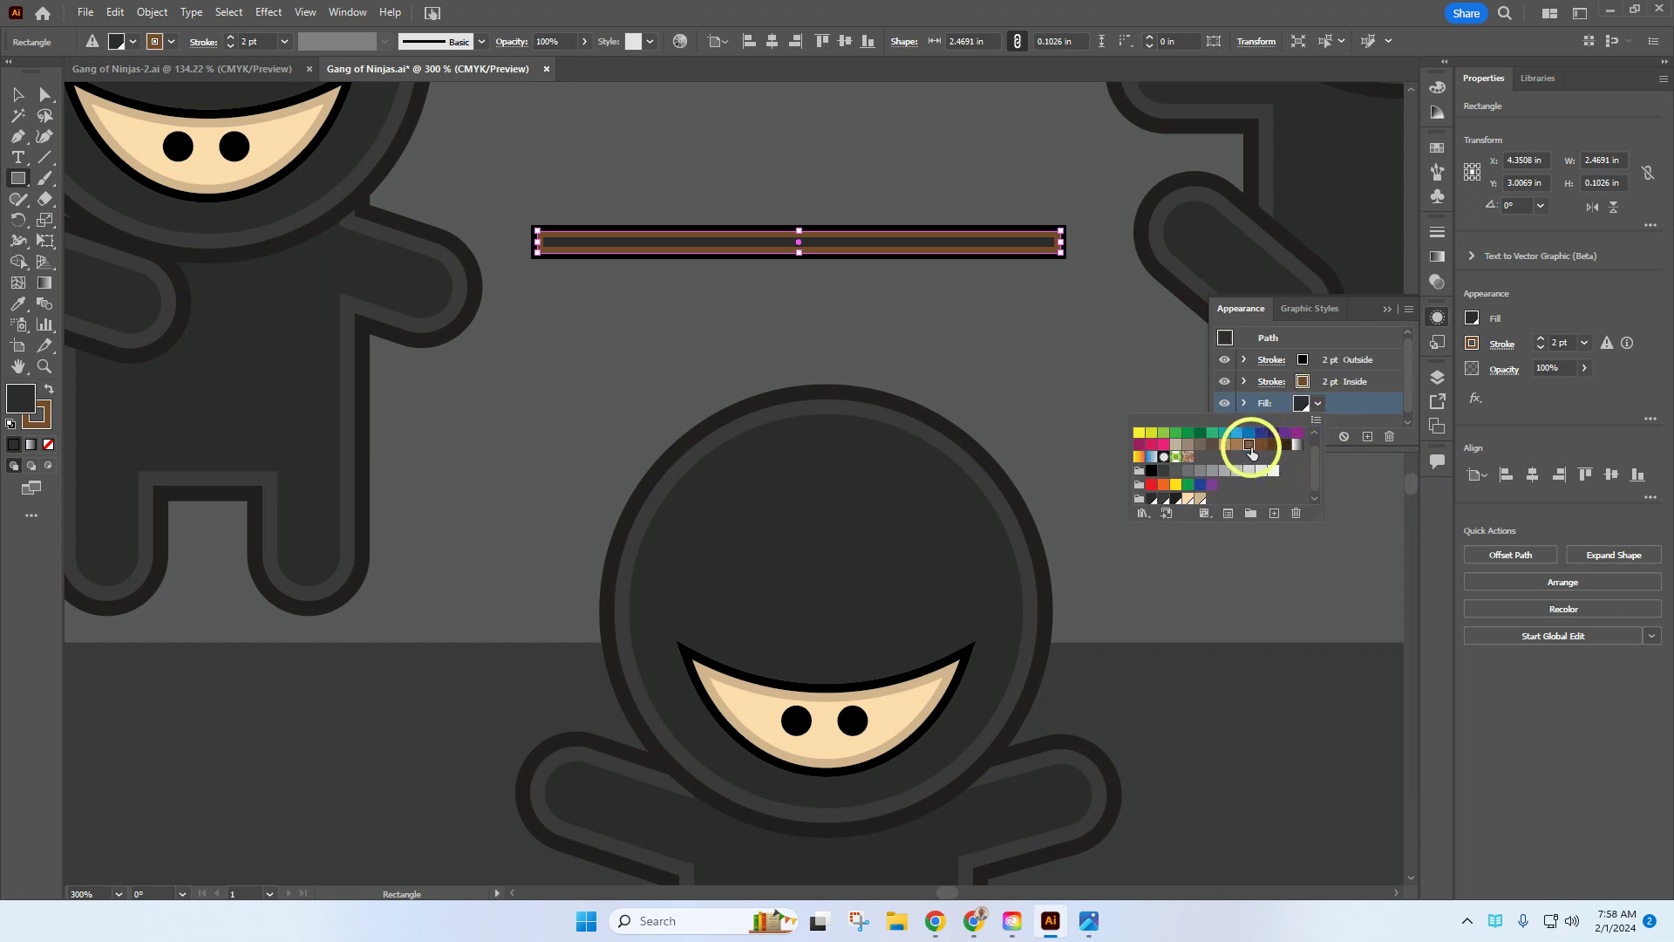
pyautogui.click(1250, 445)
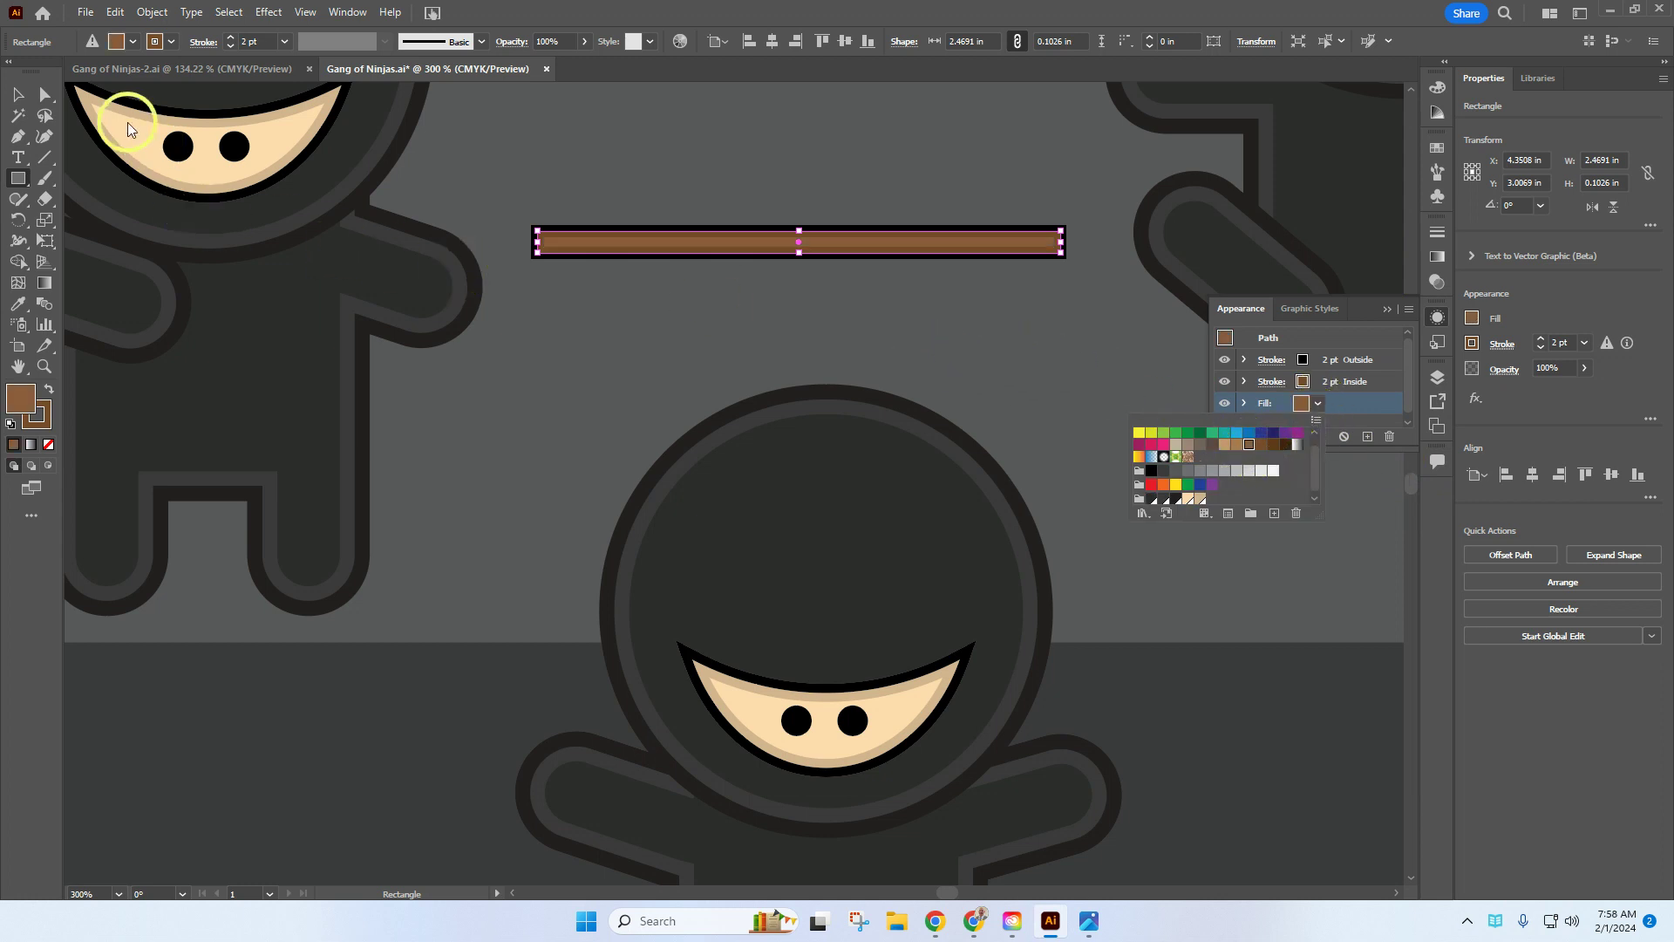
pyautogui.click(15, 101)
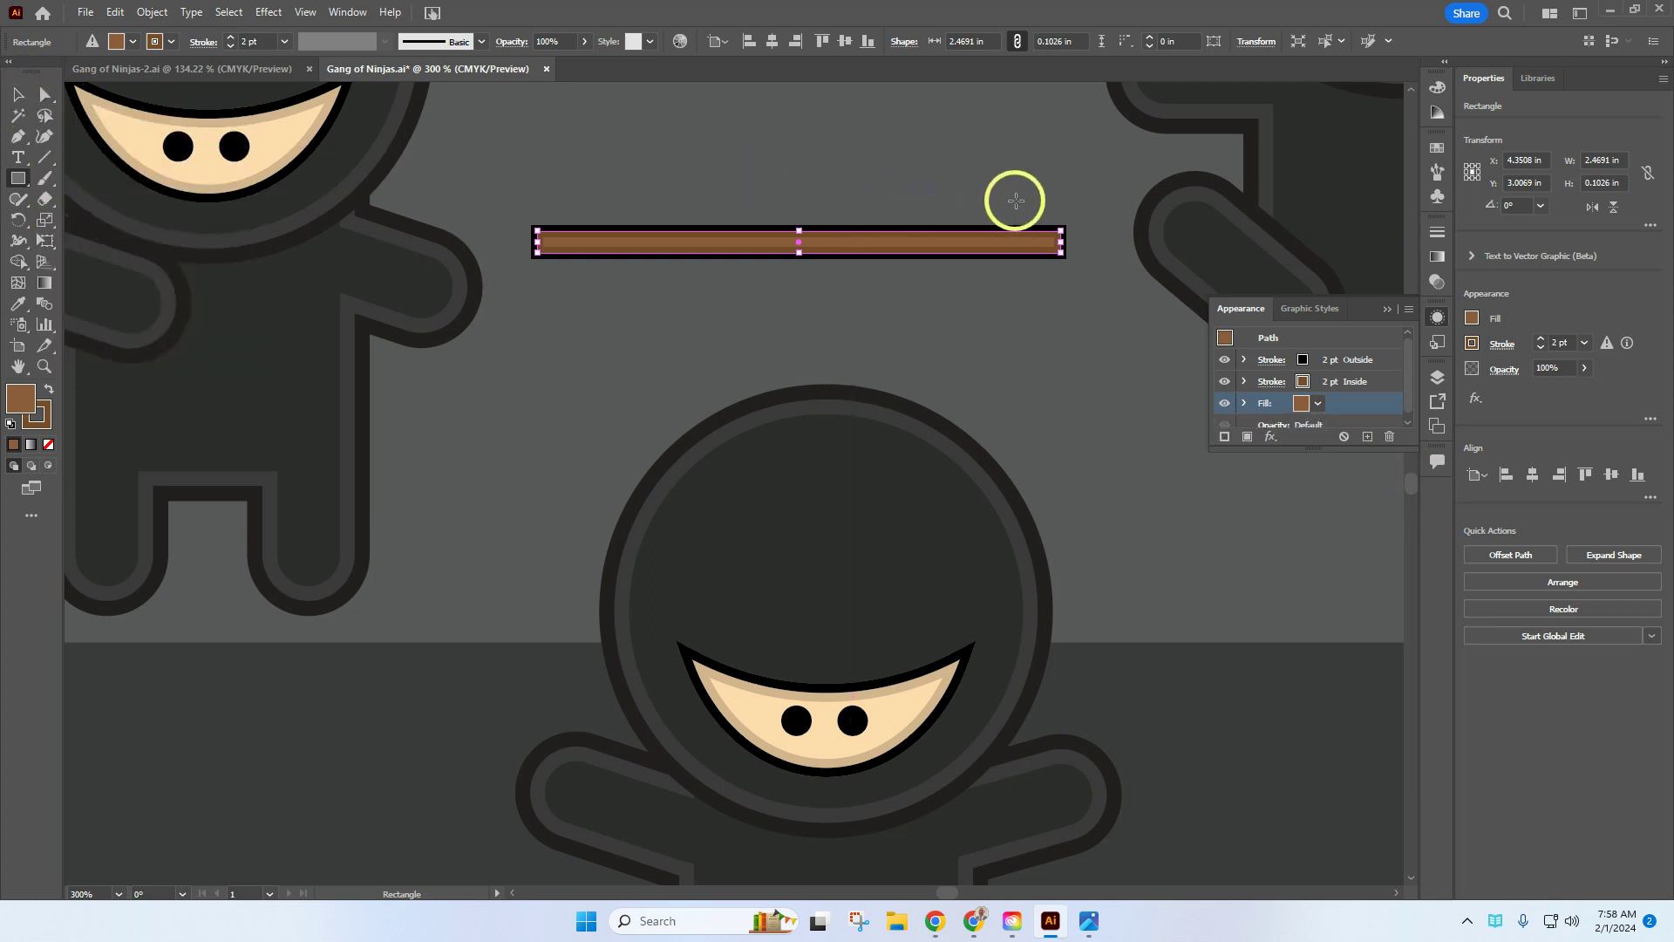
# Tilt the staff about 5.7°, then move and lengthen it across the upper-left ninja's arms
pyautogui.moveTo(1068, 226); pyautogui.dragTo(1064, 206)
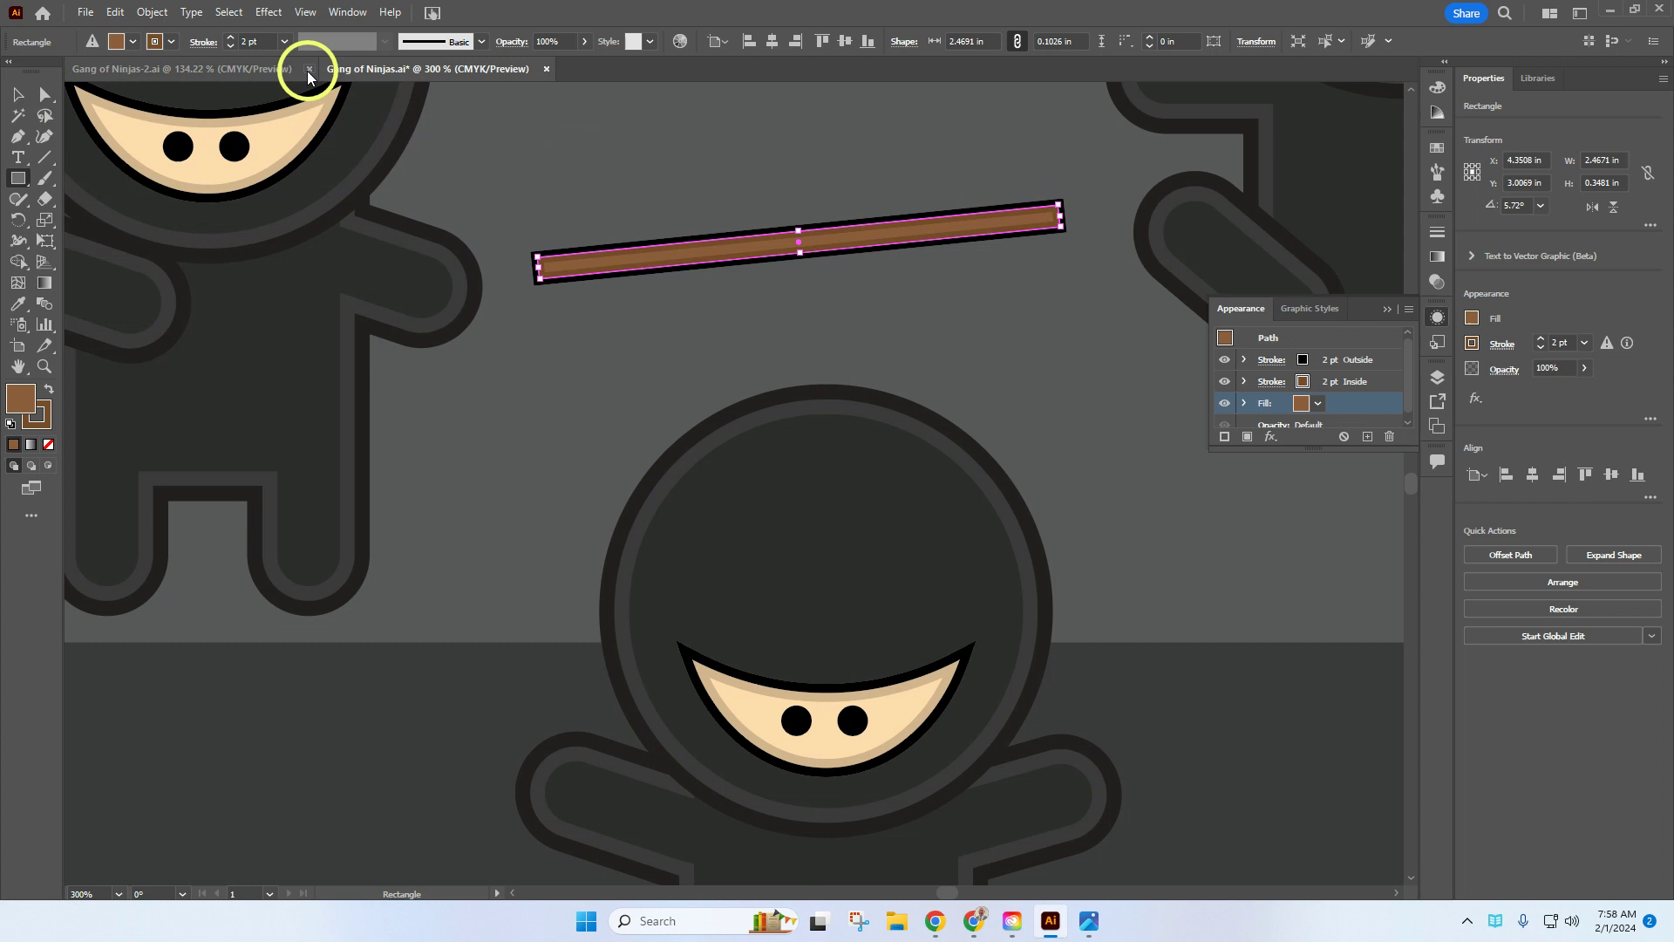
pyautogui.click(253, 68)
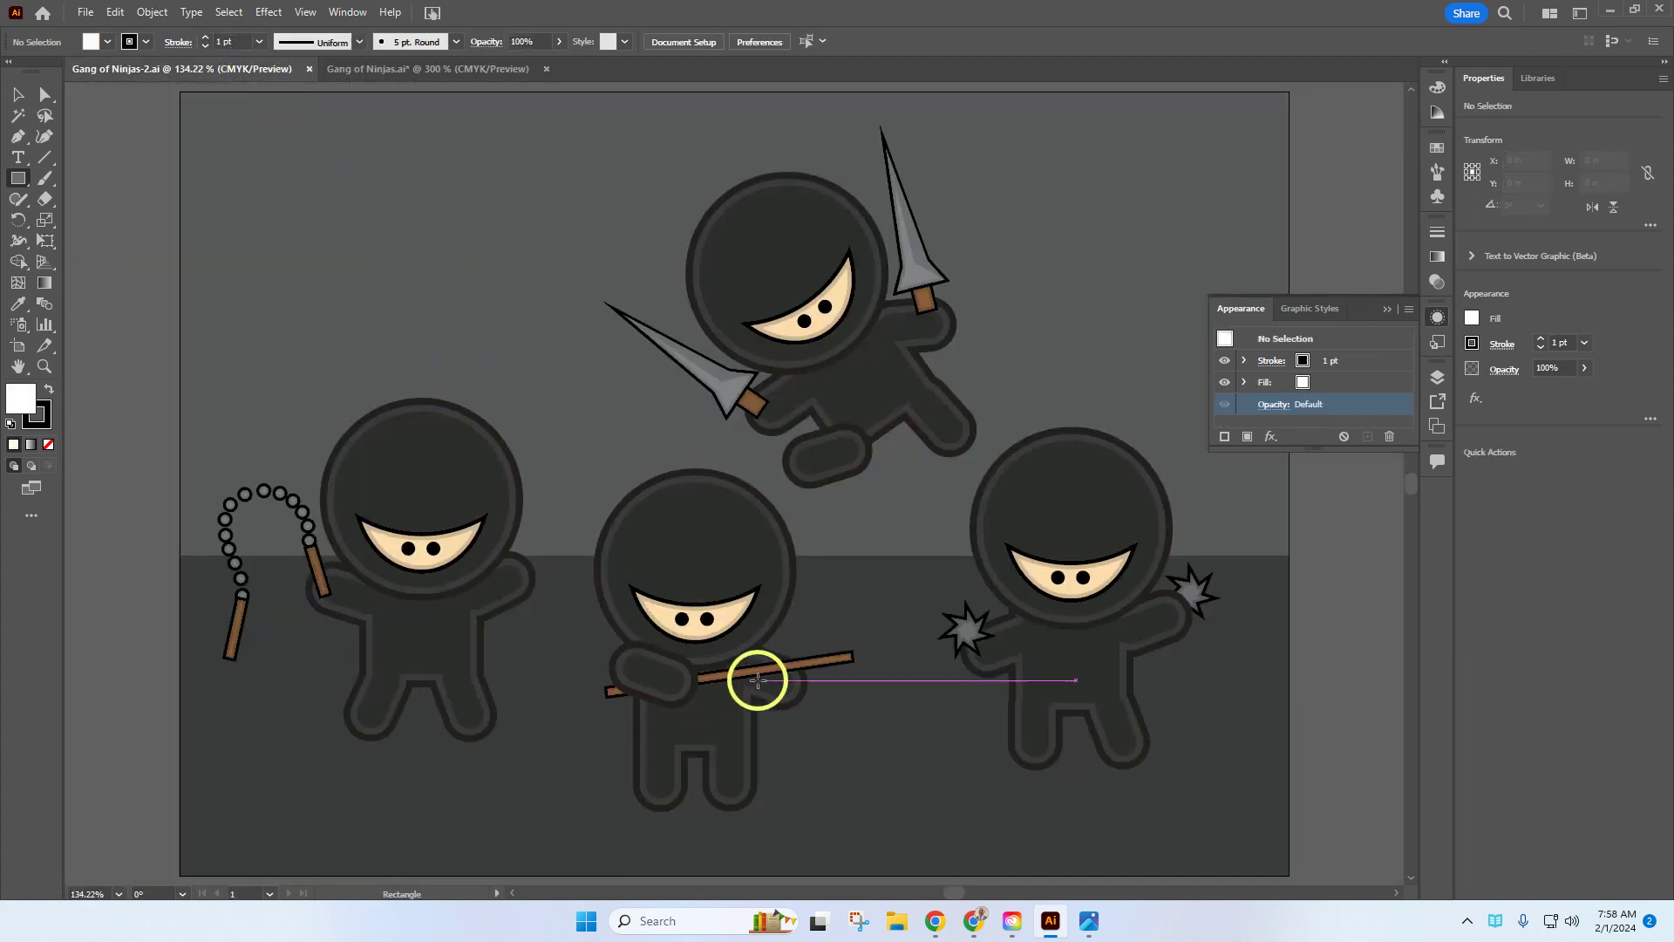
pyautogui.click(433, 69)
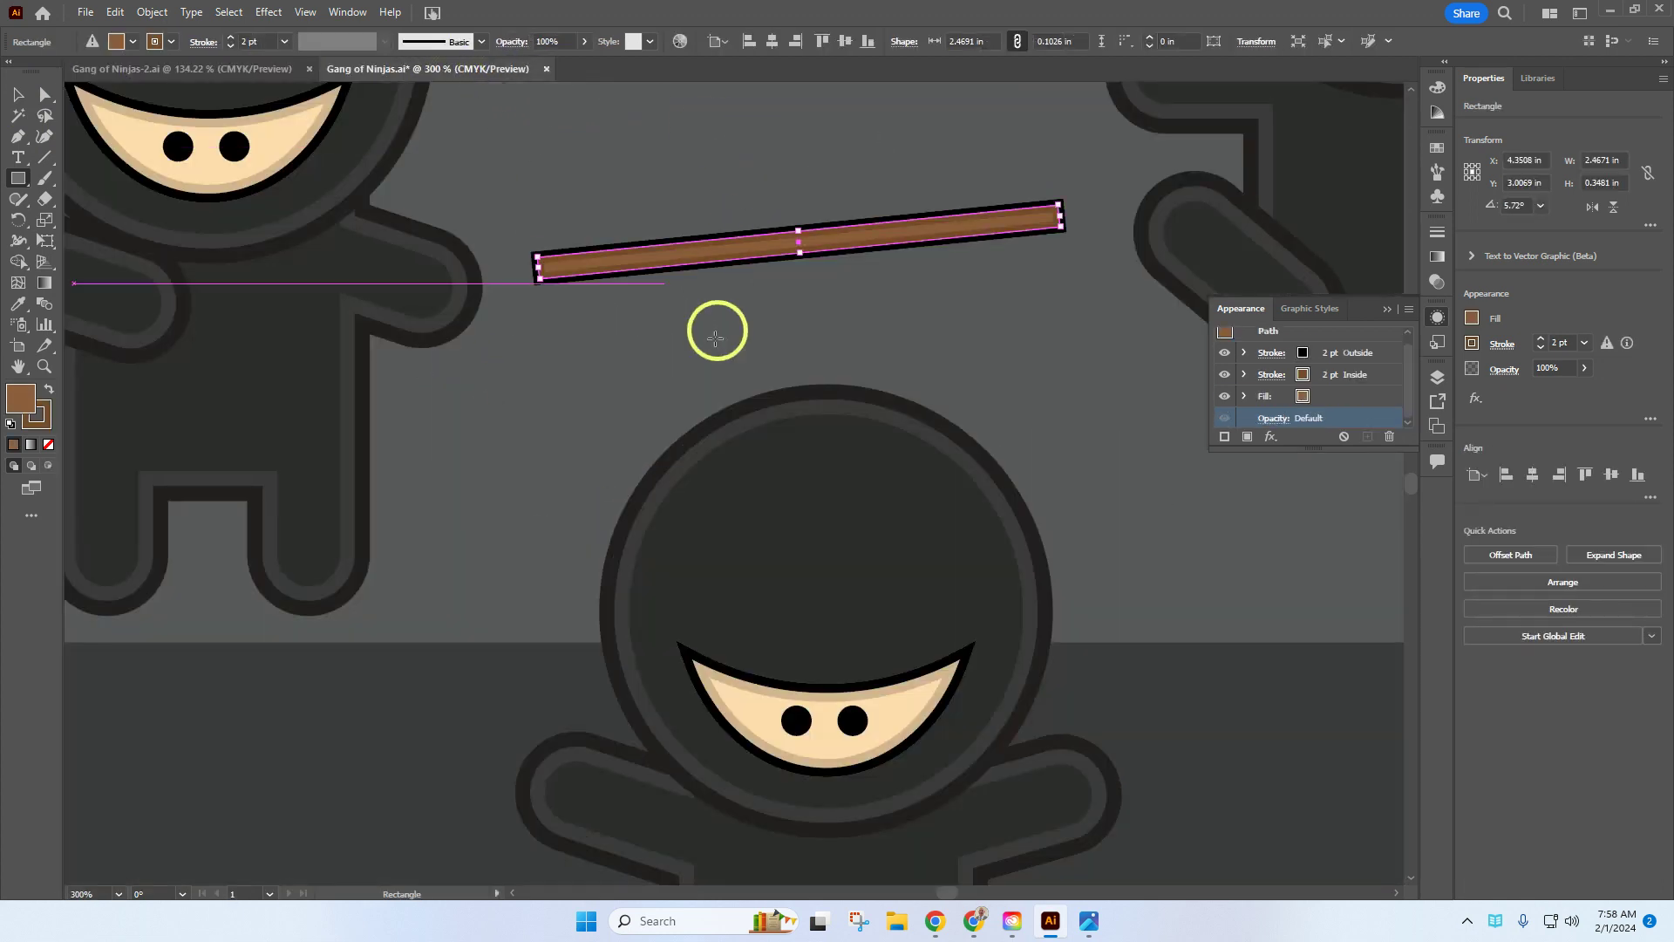
pyautogui.scroll(-1, 751, 351)
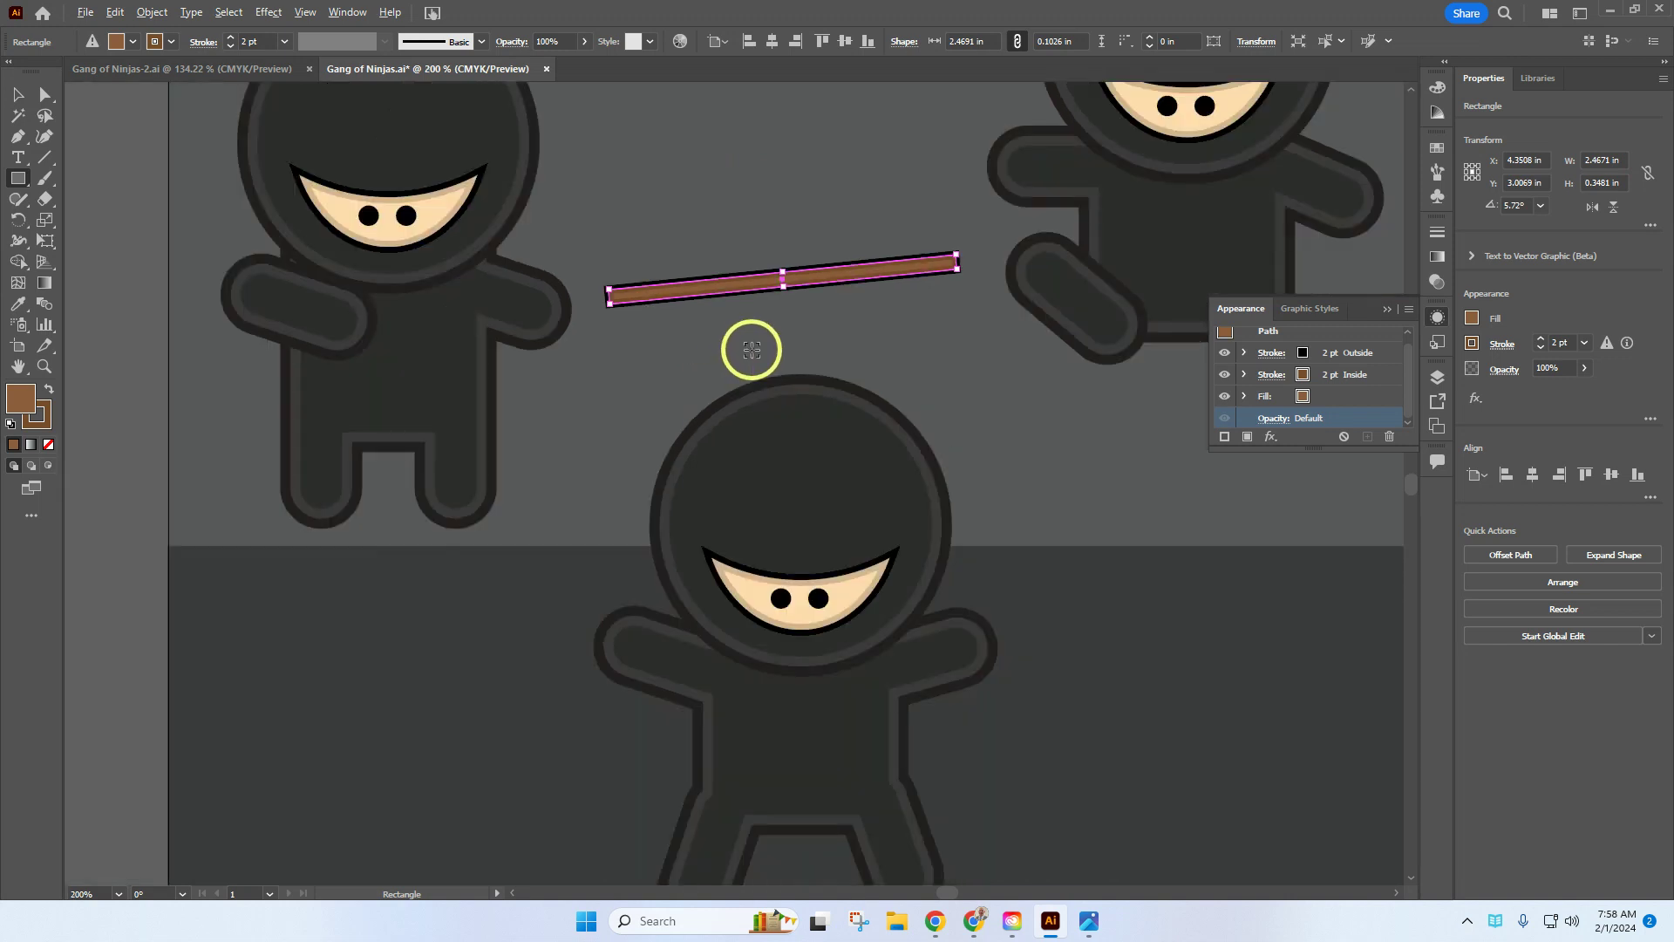
pyautogui.click(14, 96)
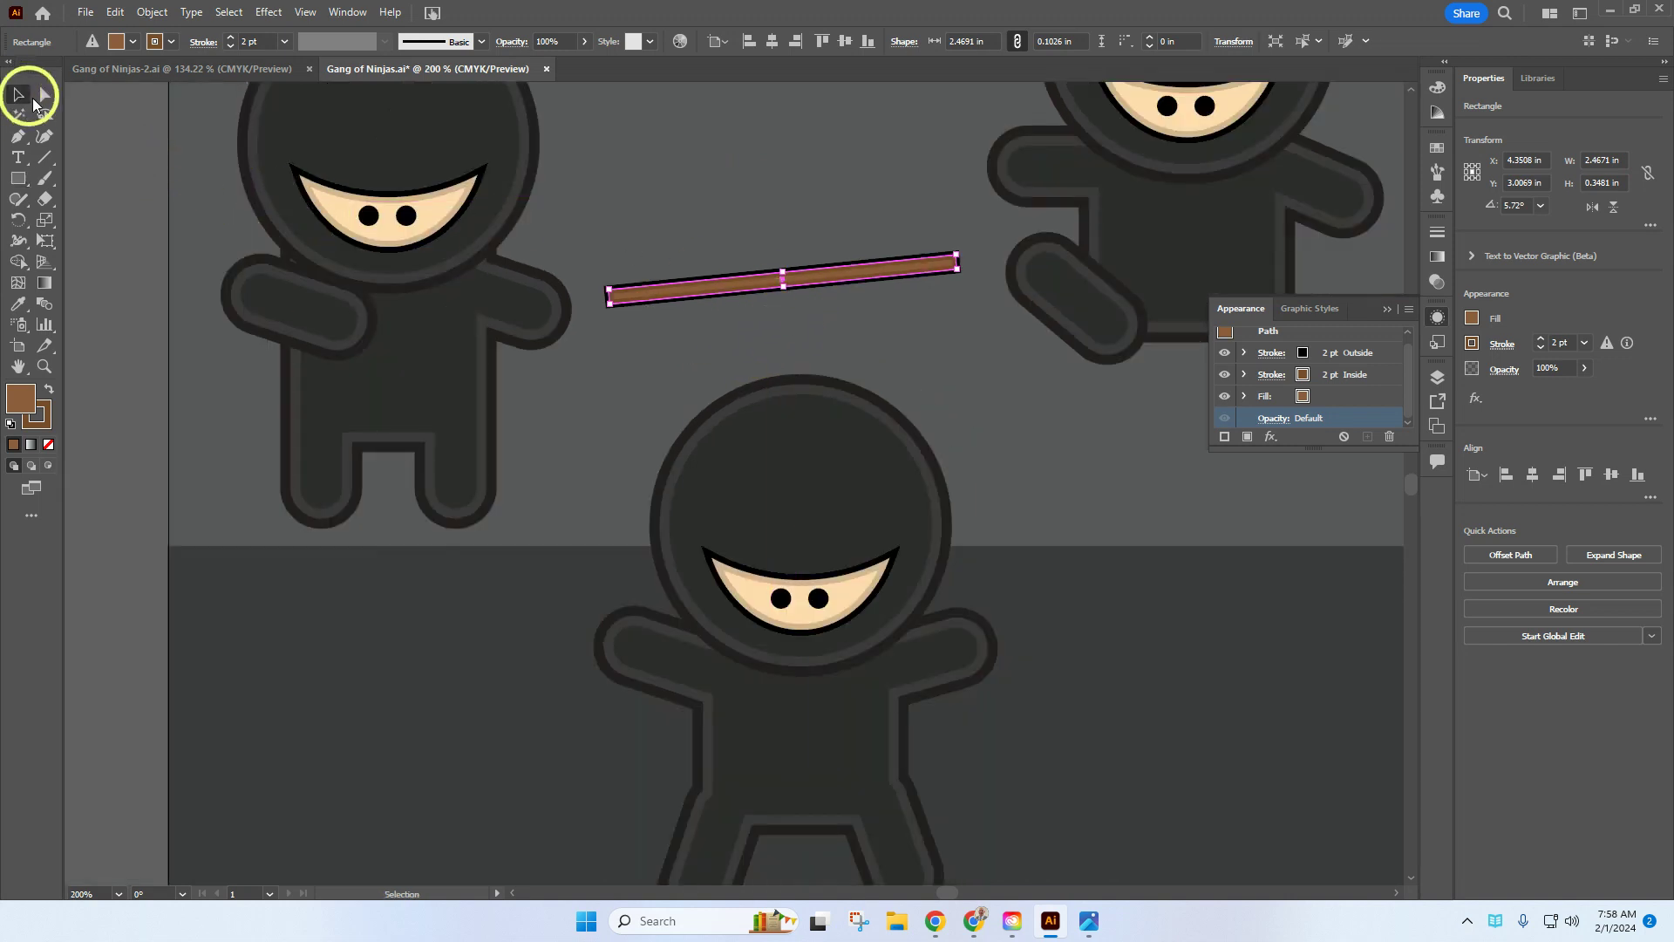
pyautogui.moveTo(827, 279); pyautogui.dragTo(490, 303)
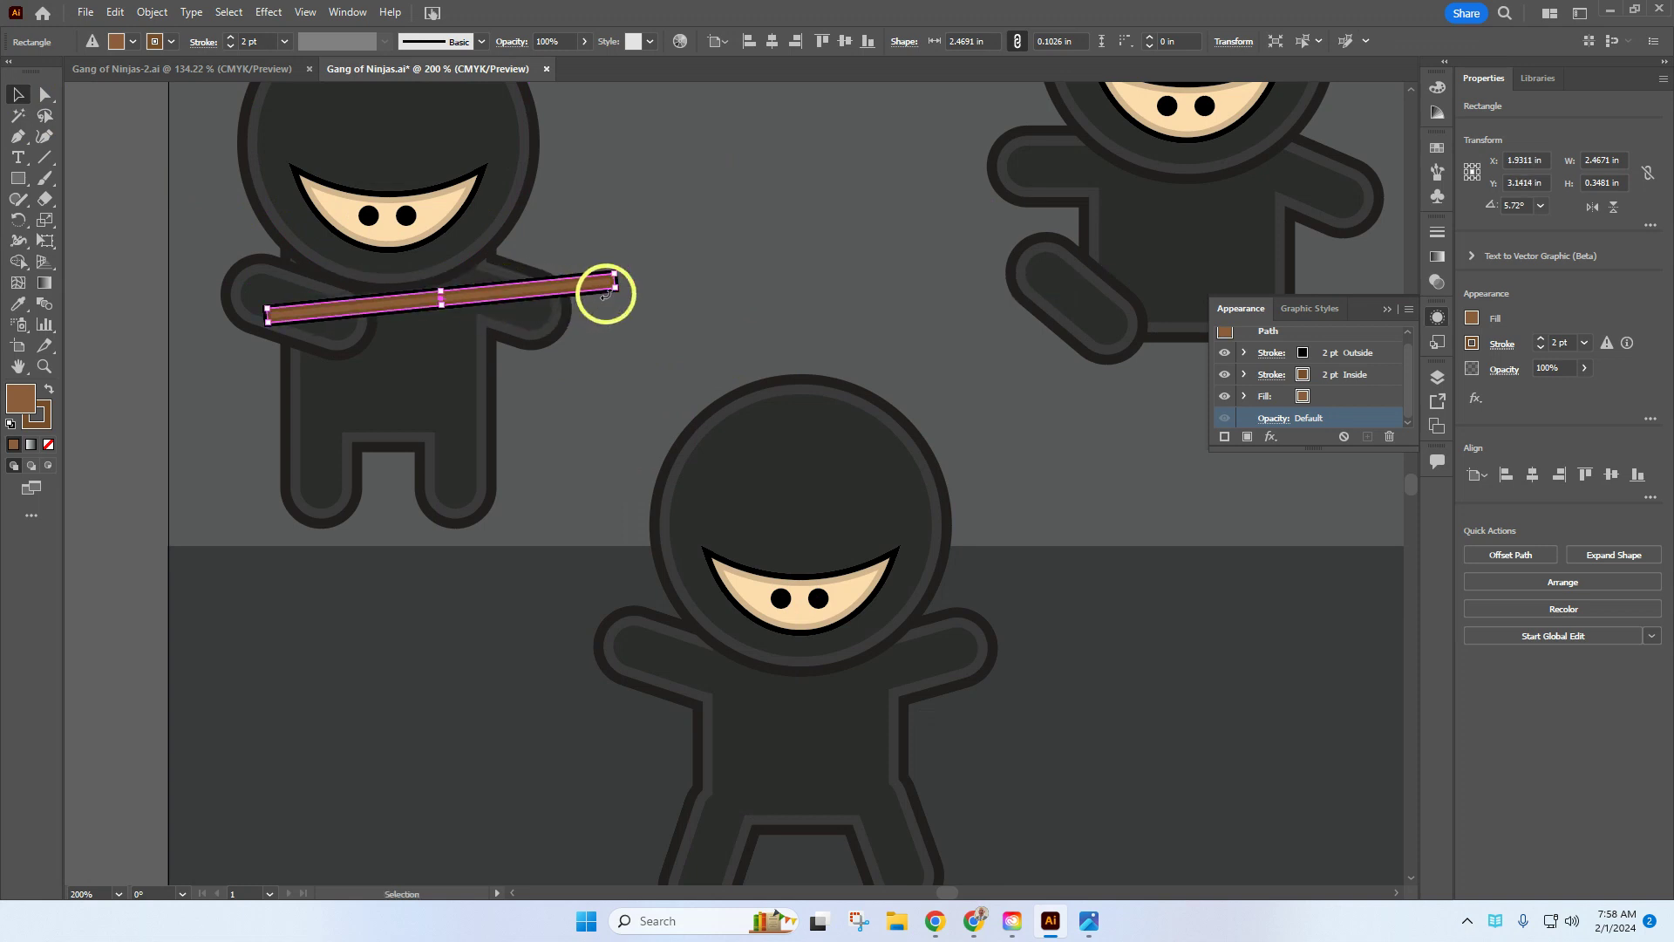
pyautogui.moveTo(614, 286)
pyautogui.mouseDown()
pyautogui.moveTo(714, 261)
pyautogui.moveTo(743, 275)
pyautogui.moveTo(604, 297)
pyautogui.mouseUp()
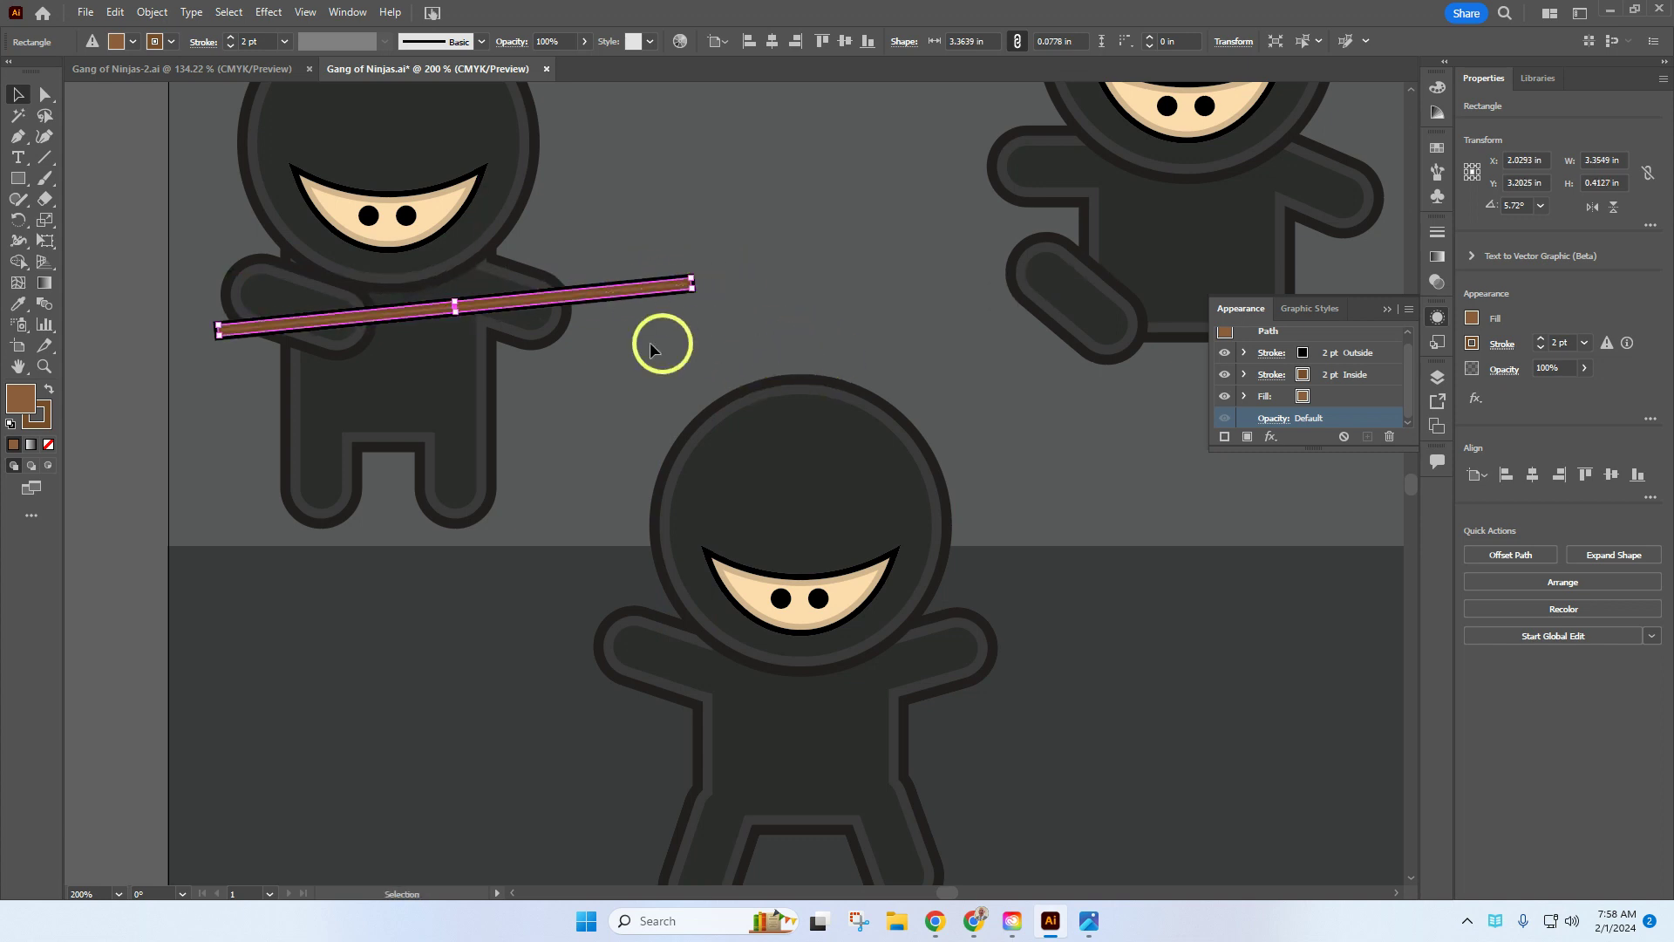
pyautogui.click(164, 68)
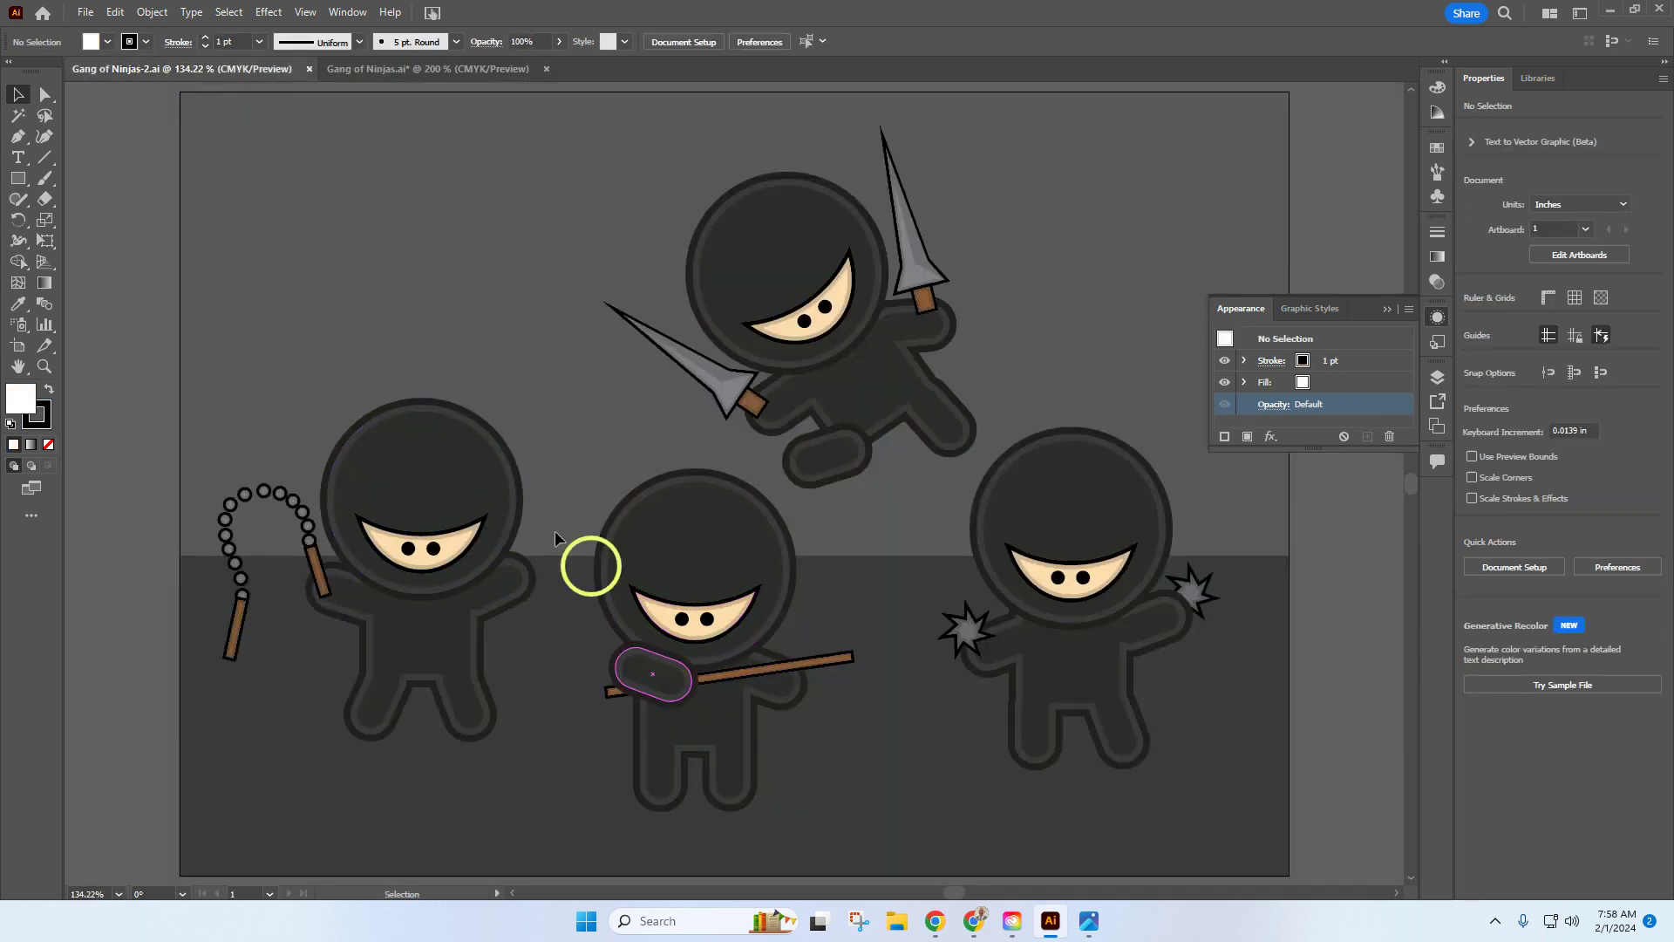
pyautogui.click(367, 69)
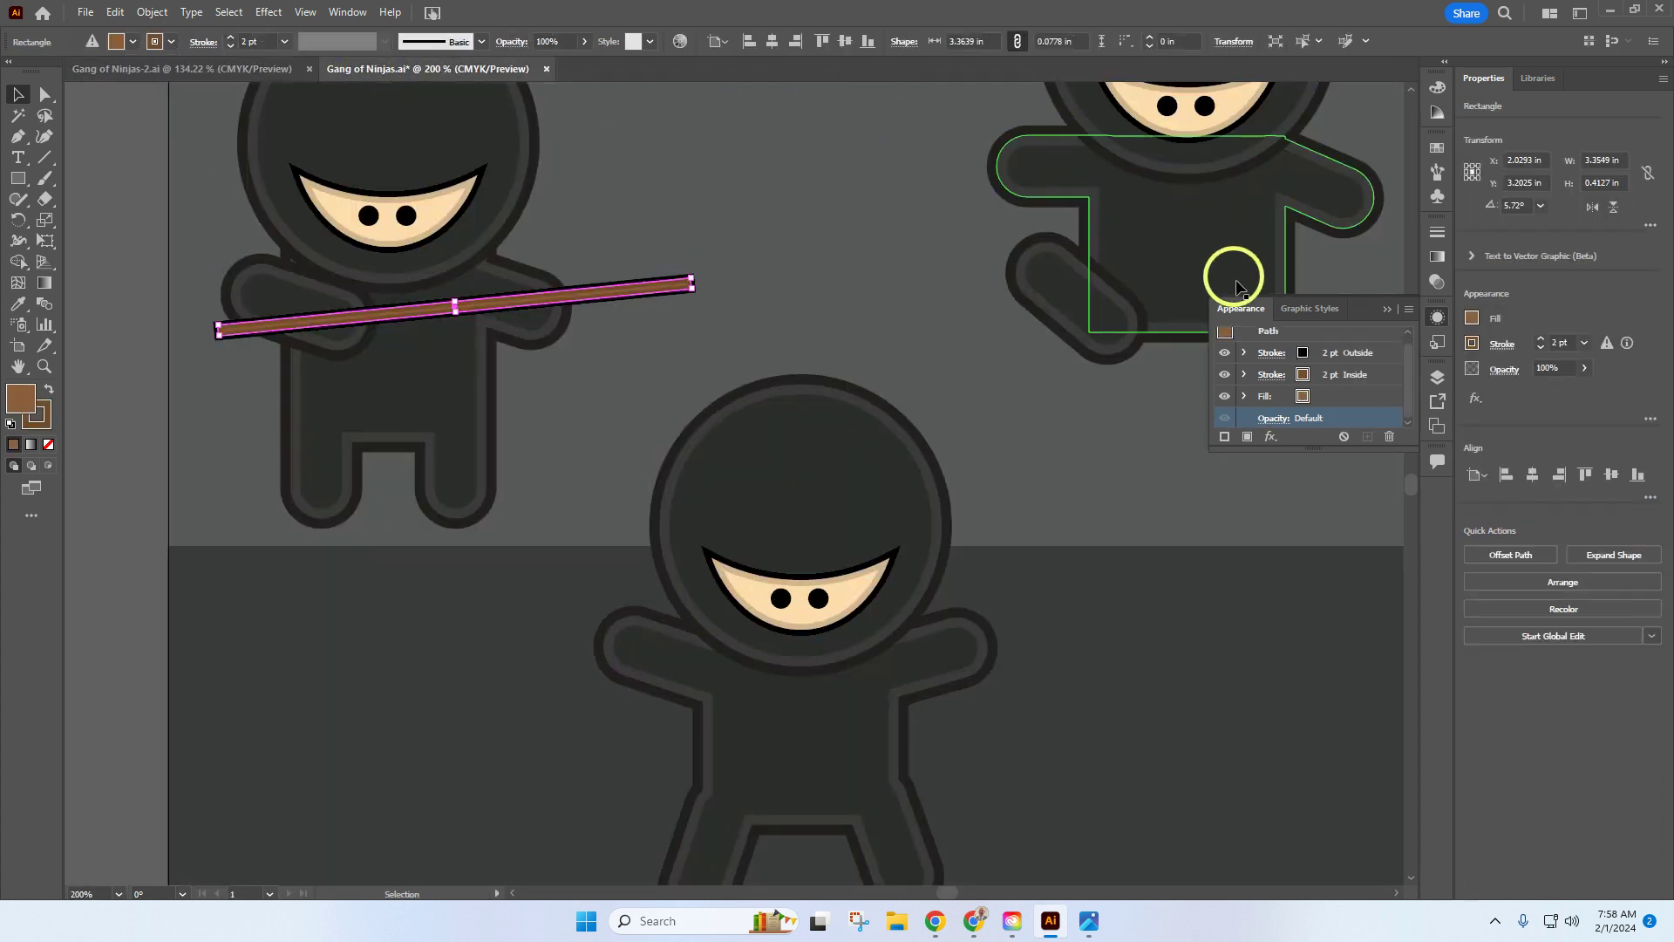
# Move the staff into the ninja's group in Layers so his arm overlaps it
pyautogui.click(1437, 378)
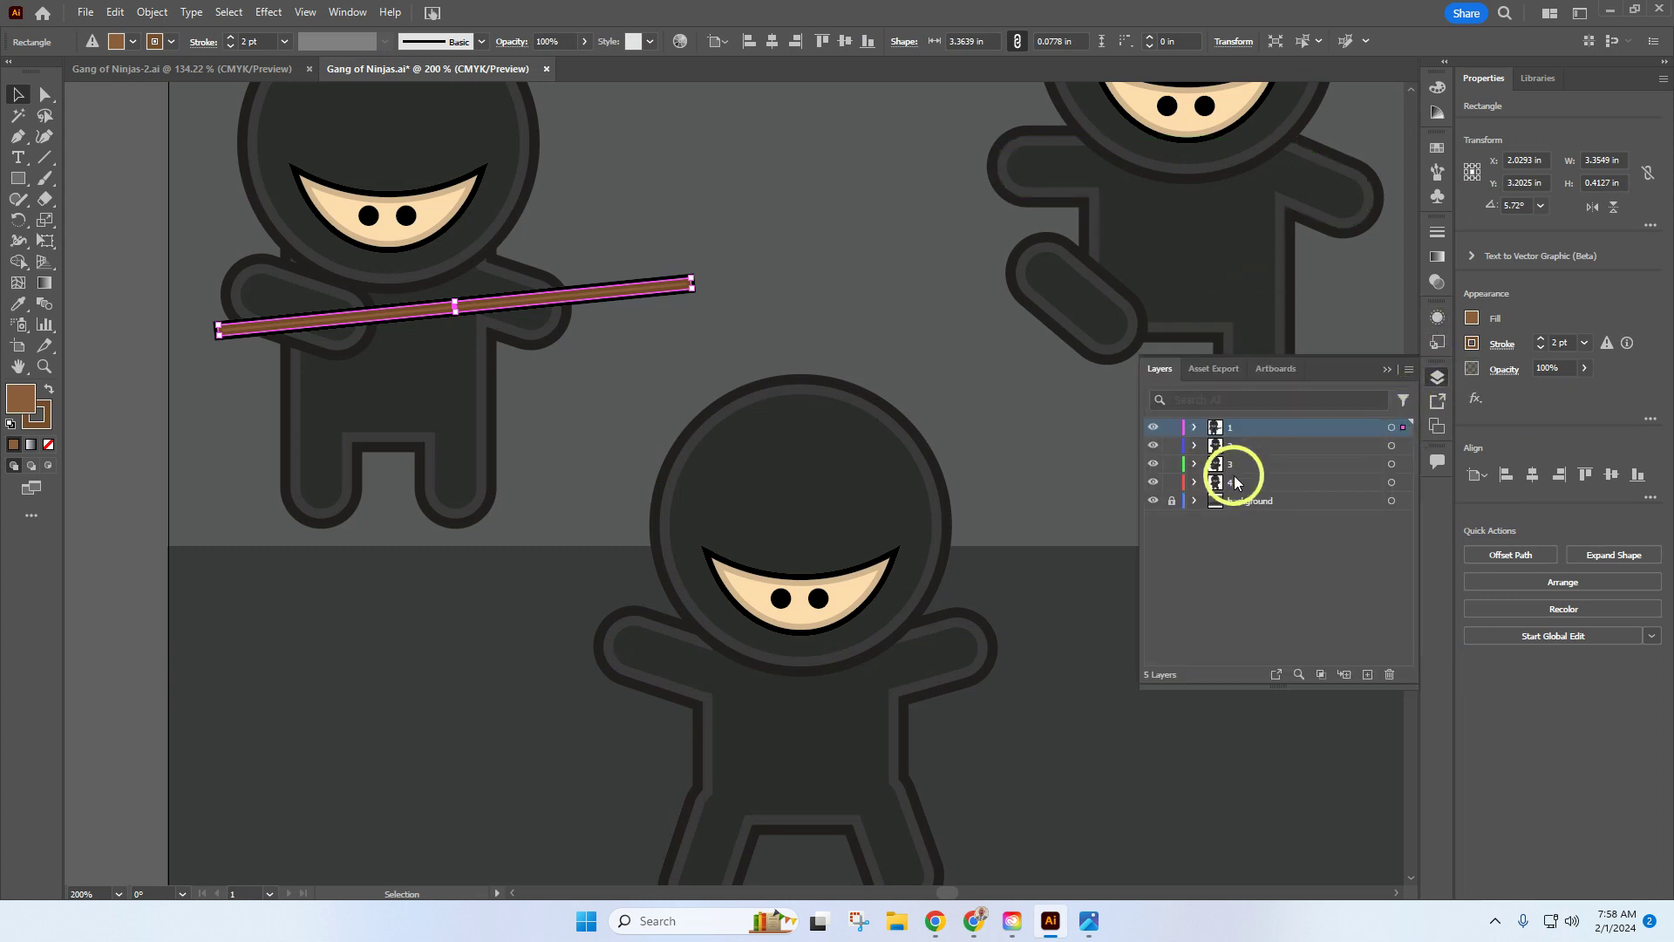
pyautogui.click(1193, 427)
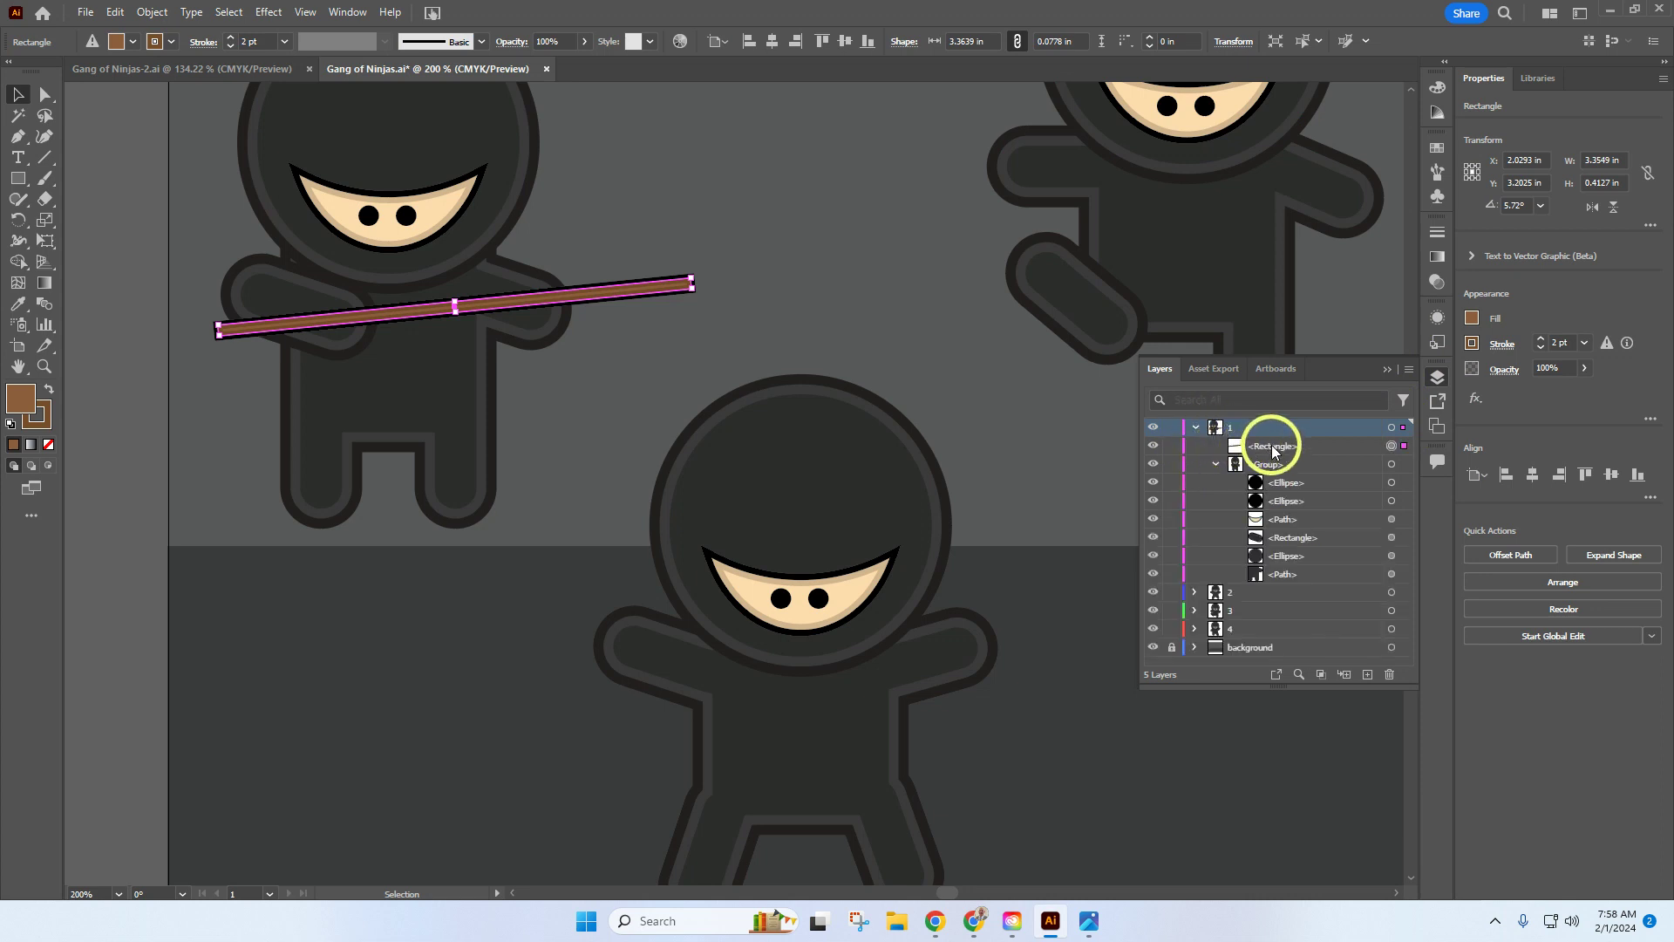
pyautogui.moveTo(1271, 447); pyautogui.dragTo(1294, 542)
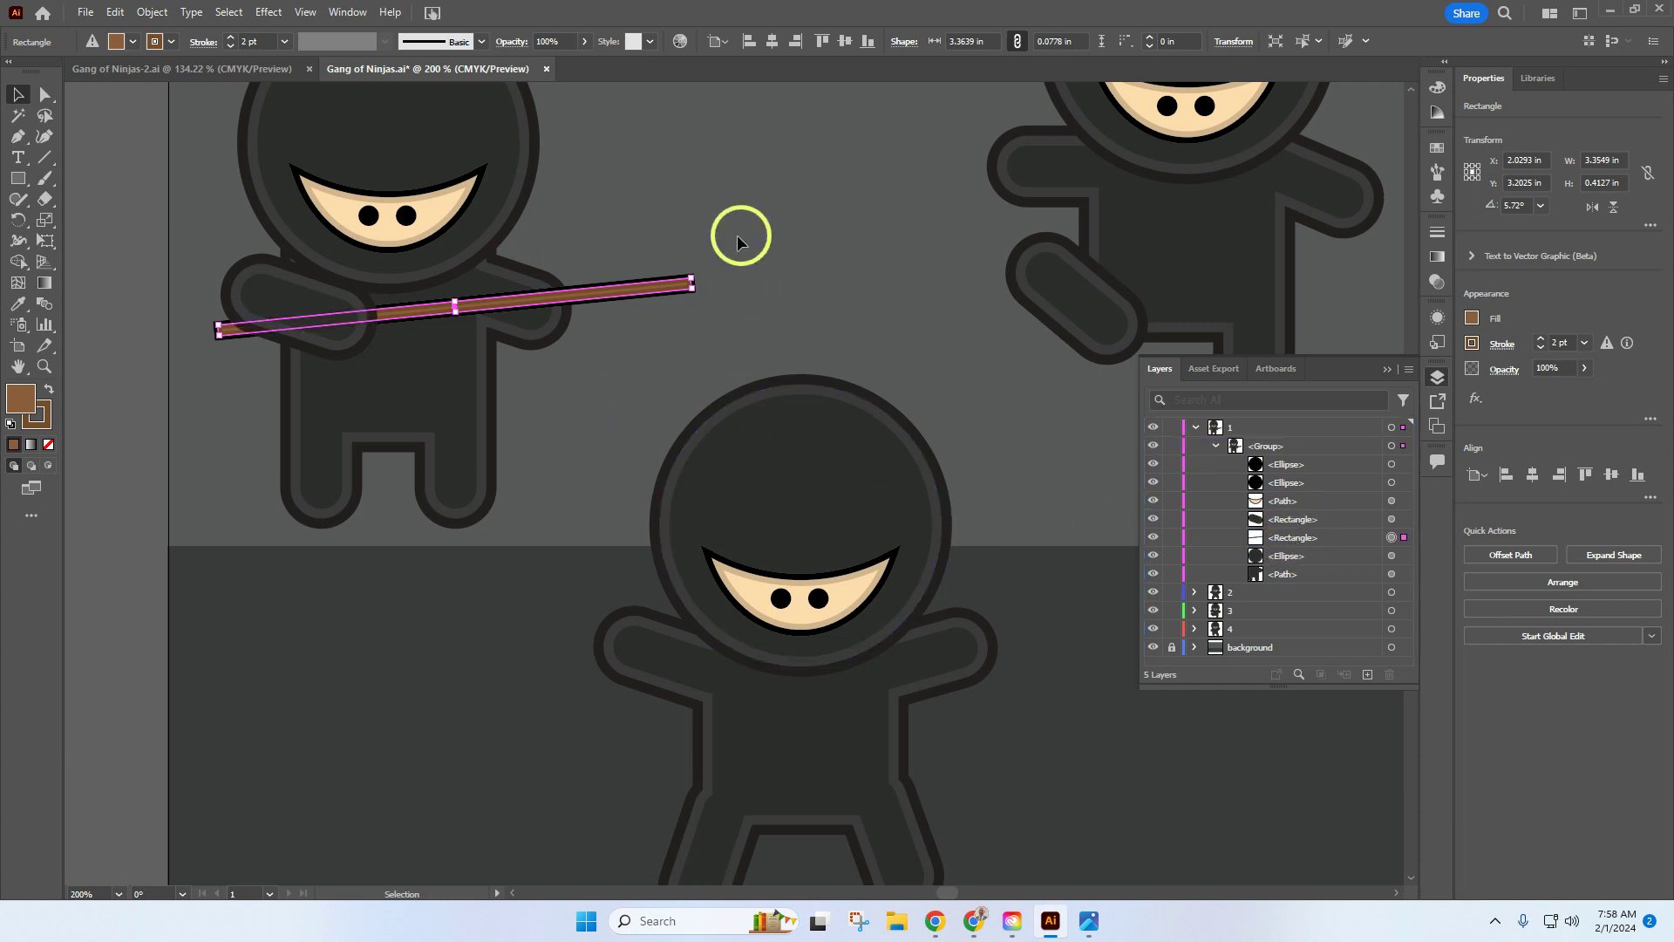
pyautogui.click(790, 248)
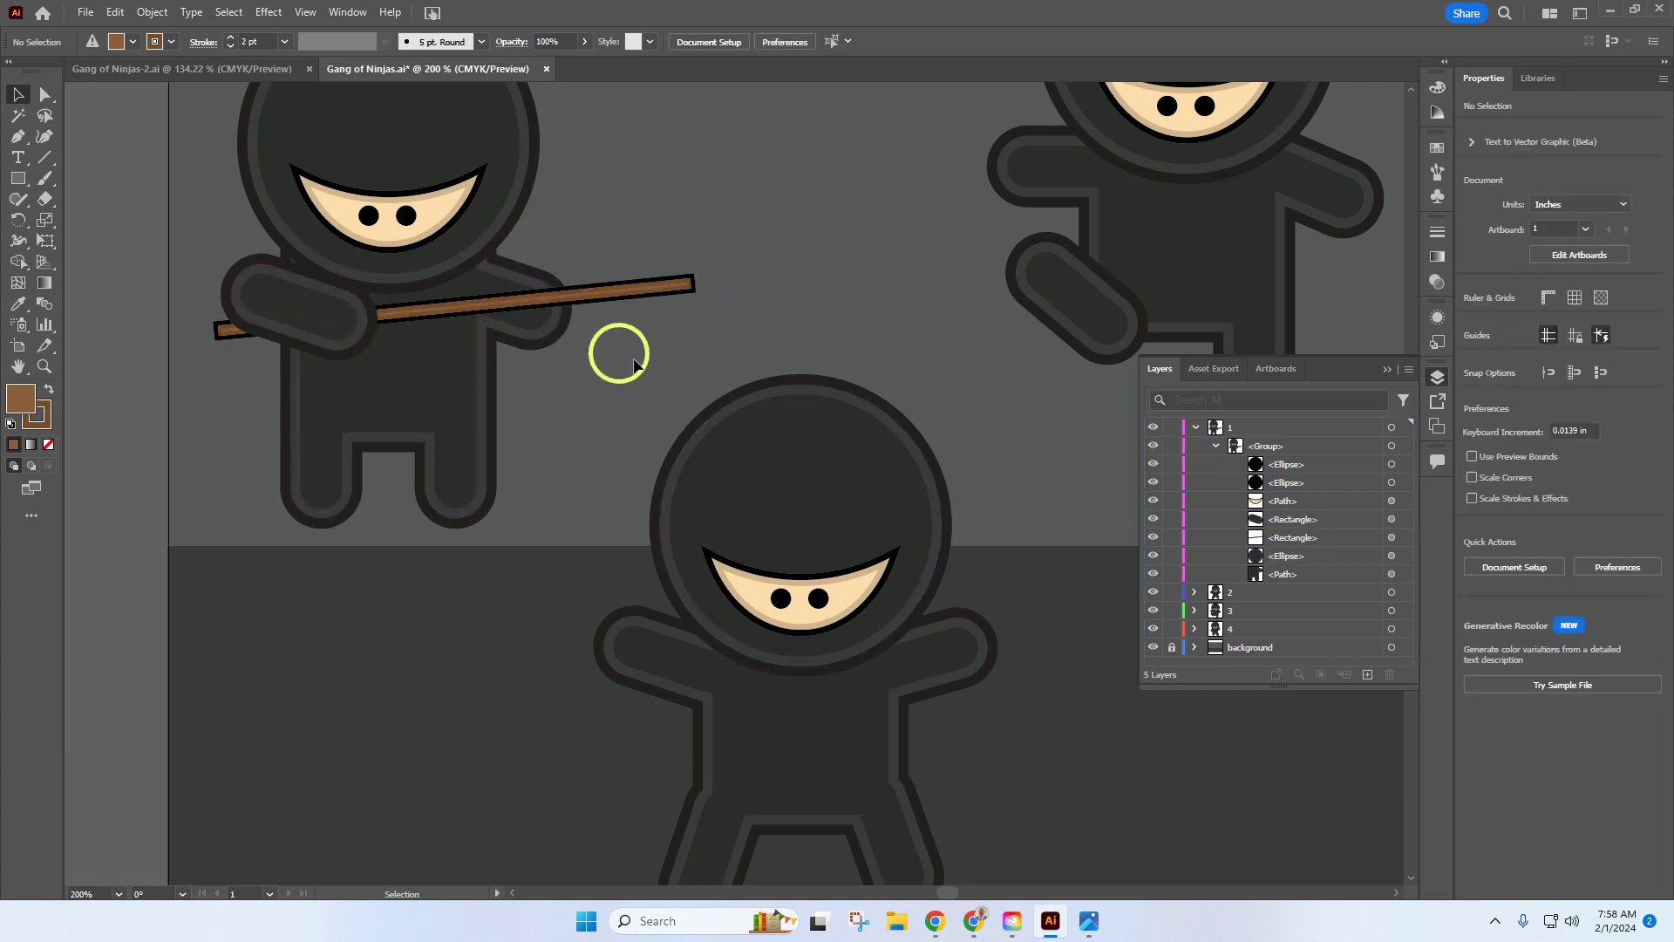
pyautogui.scroll(-2, 905, 358)
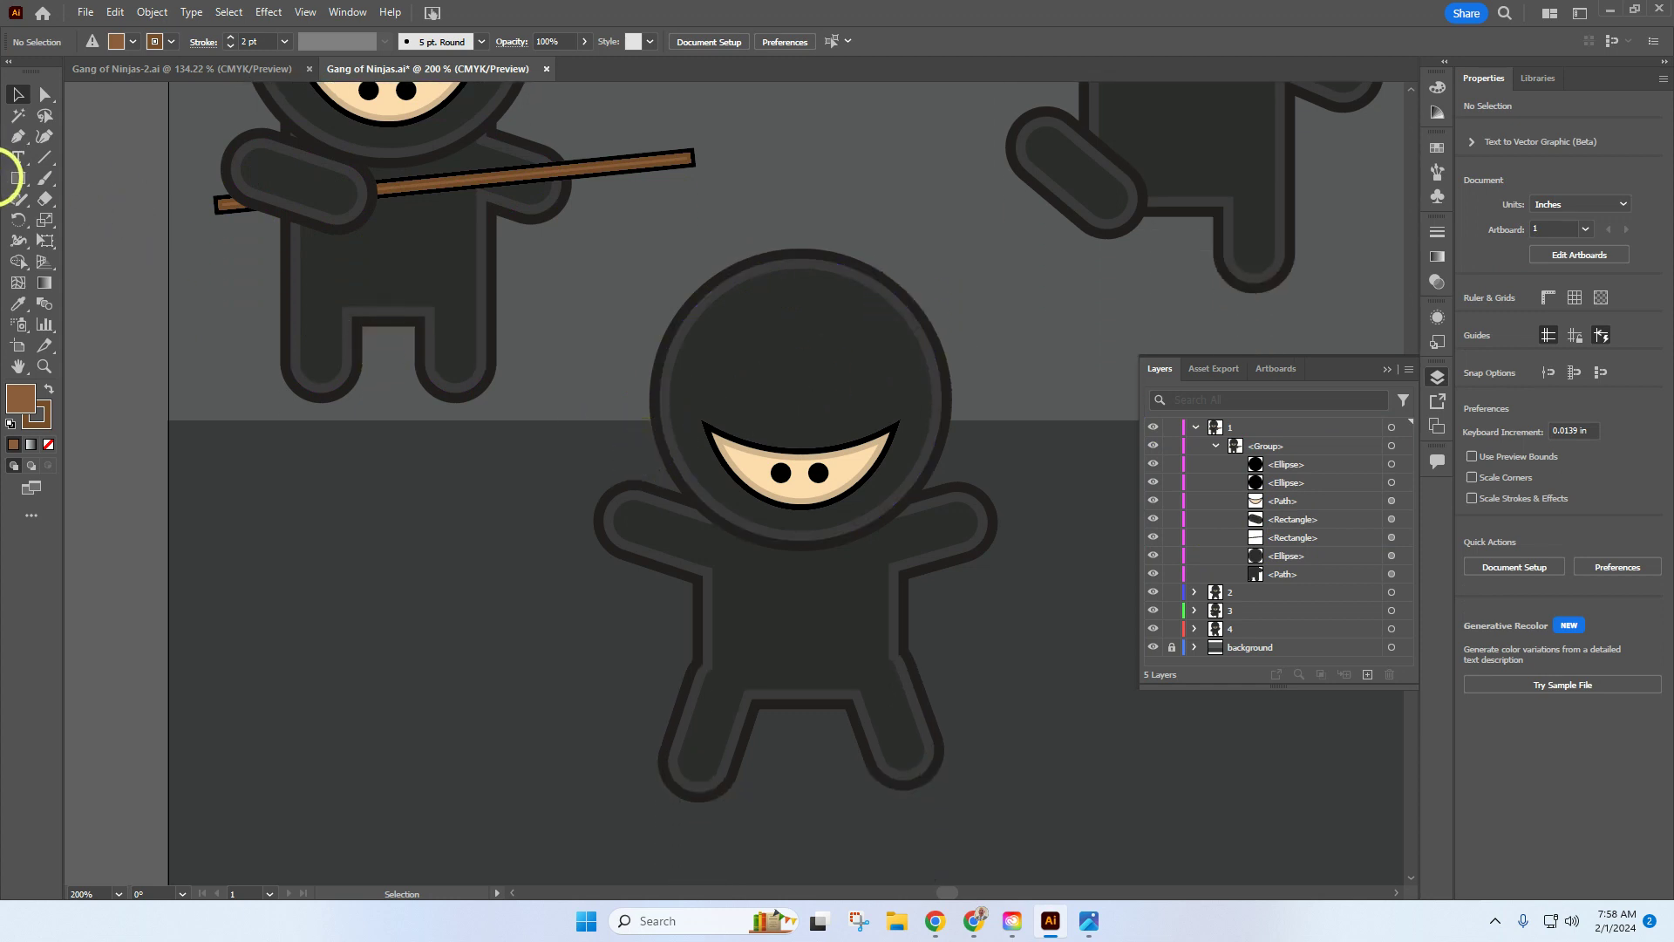
# Draw a thin upright rectangle left of the lower ninja with a black stroke aligned outside
pyautogui.click(15, 180)
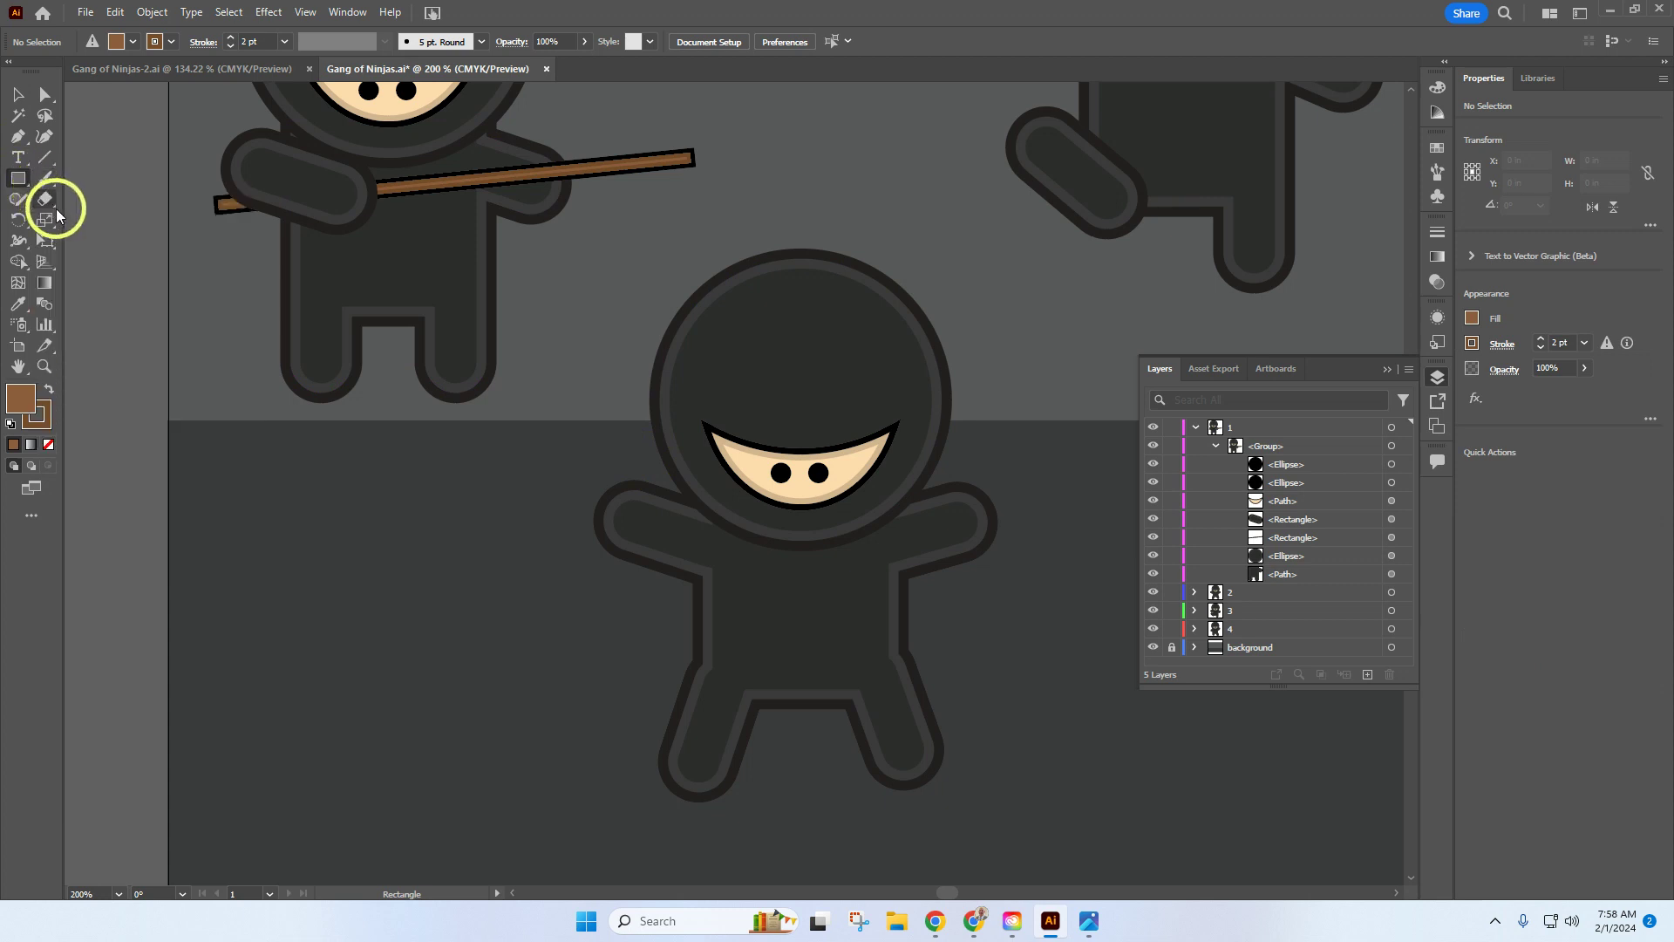
pyautogui.moveTo(487, 530); pyautogui.dragTo(493, 618)
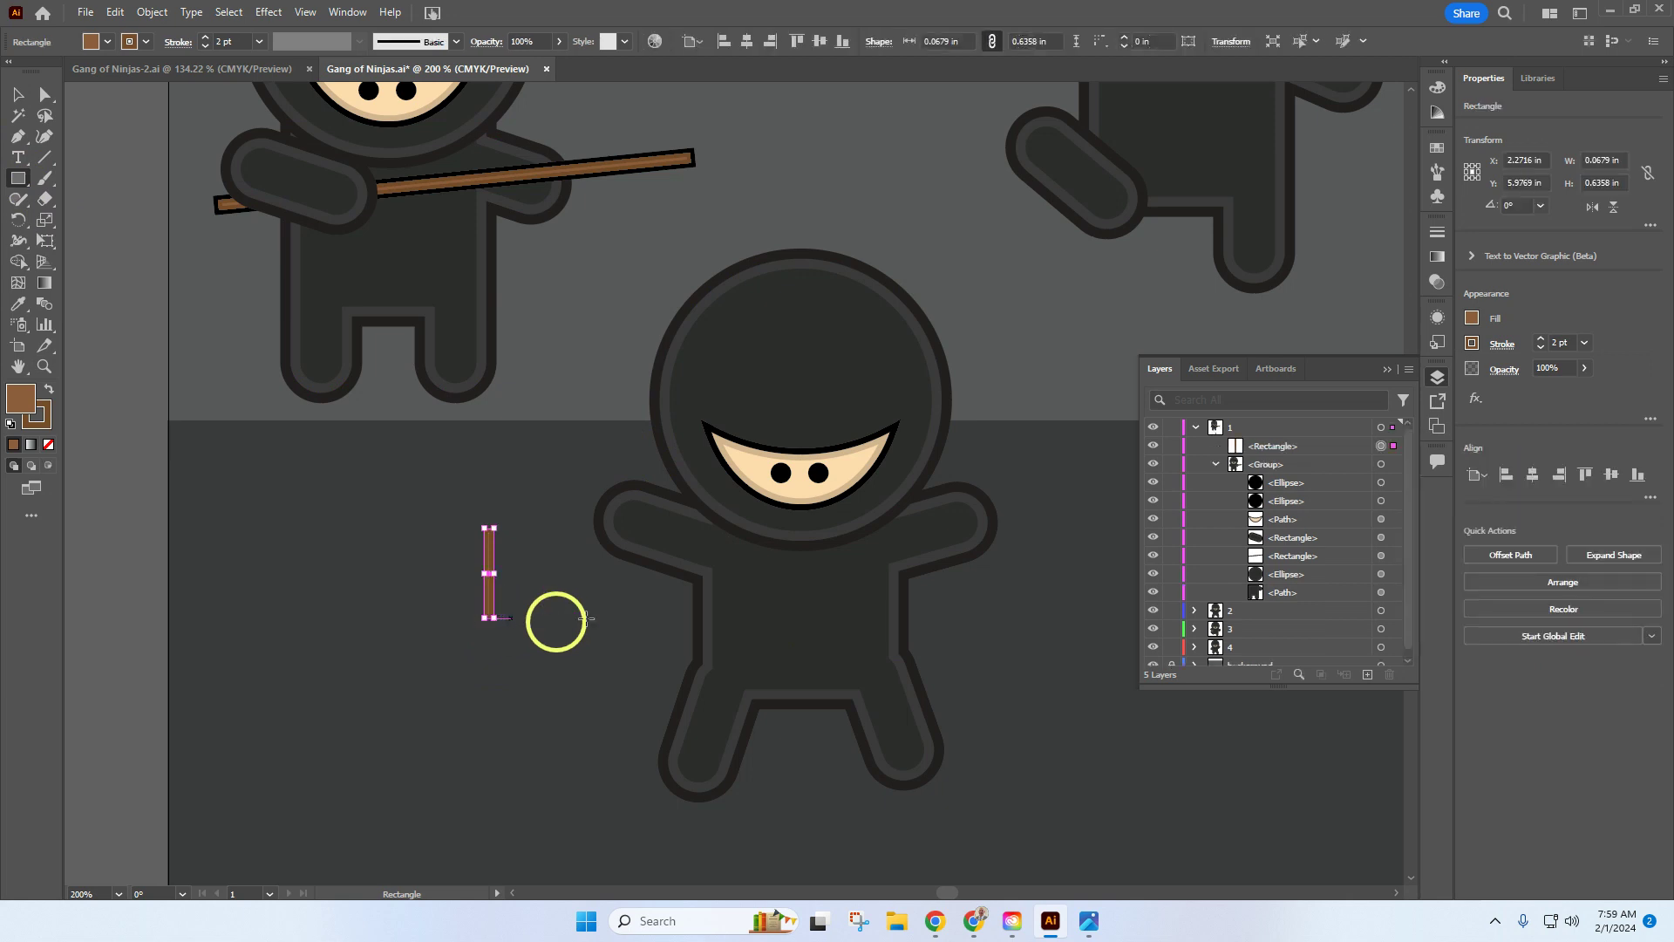
pyautogui.click(1438, 316)
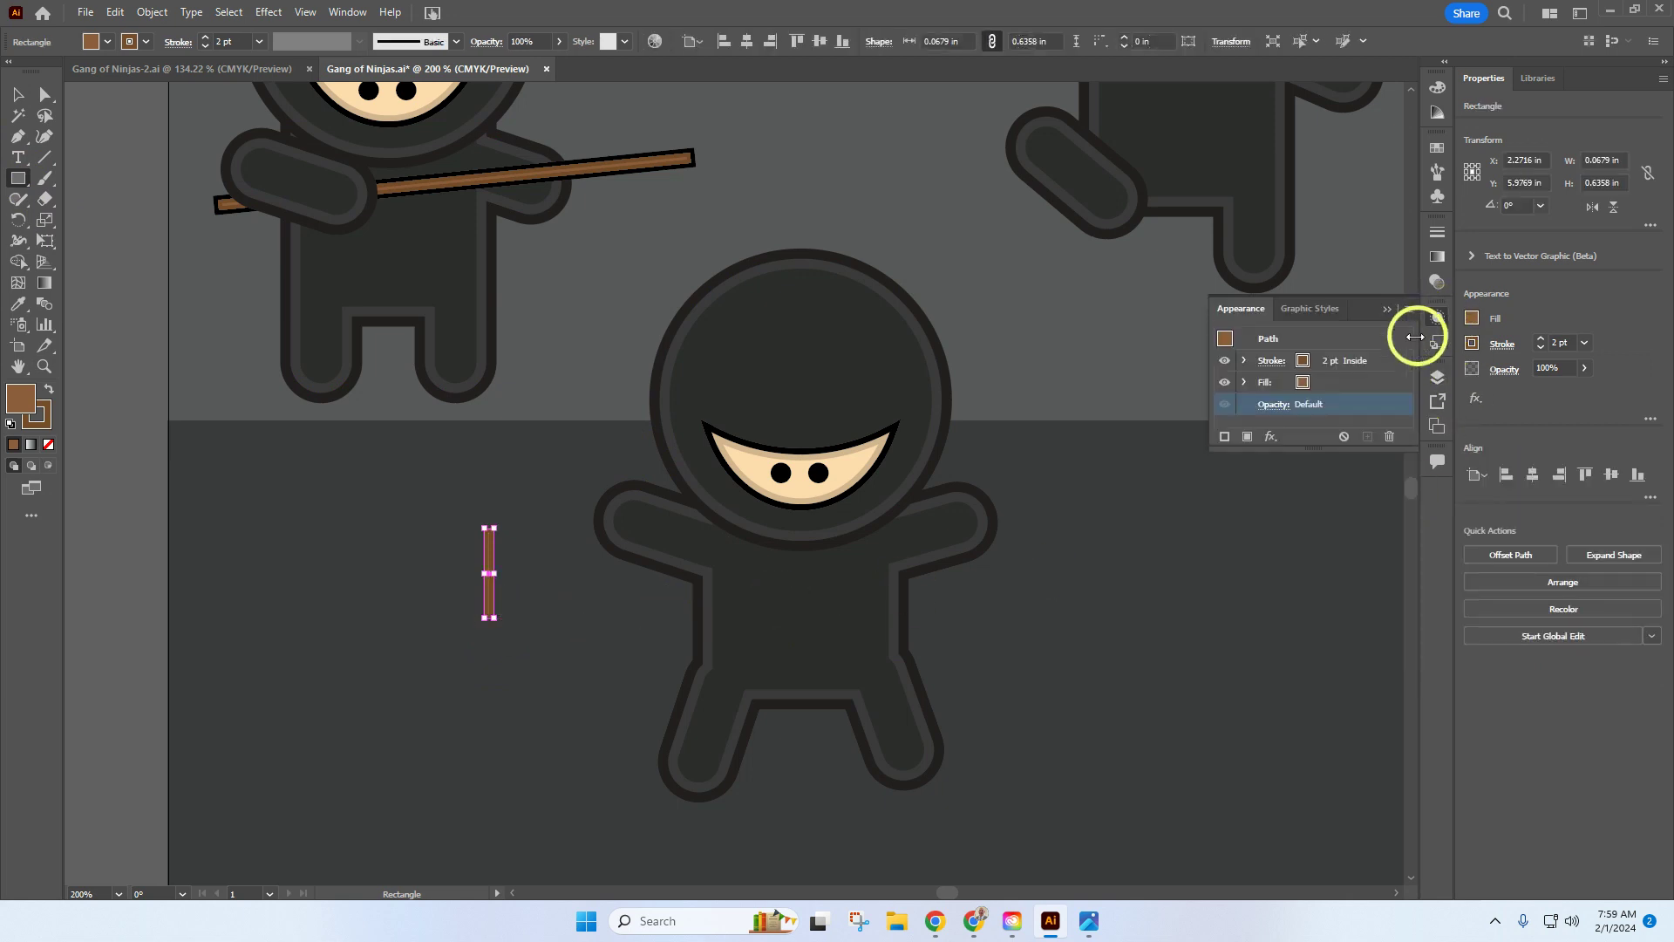
pyautogui.click(1223, 436)
pyautogui.click(1312, 360)
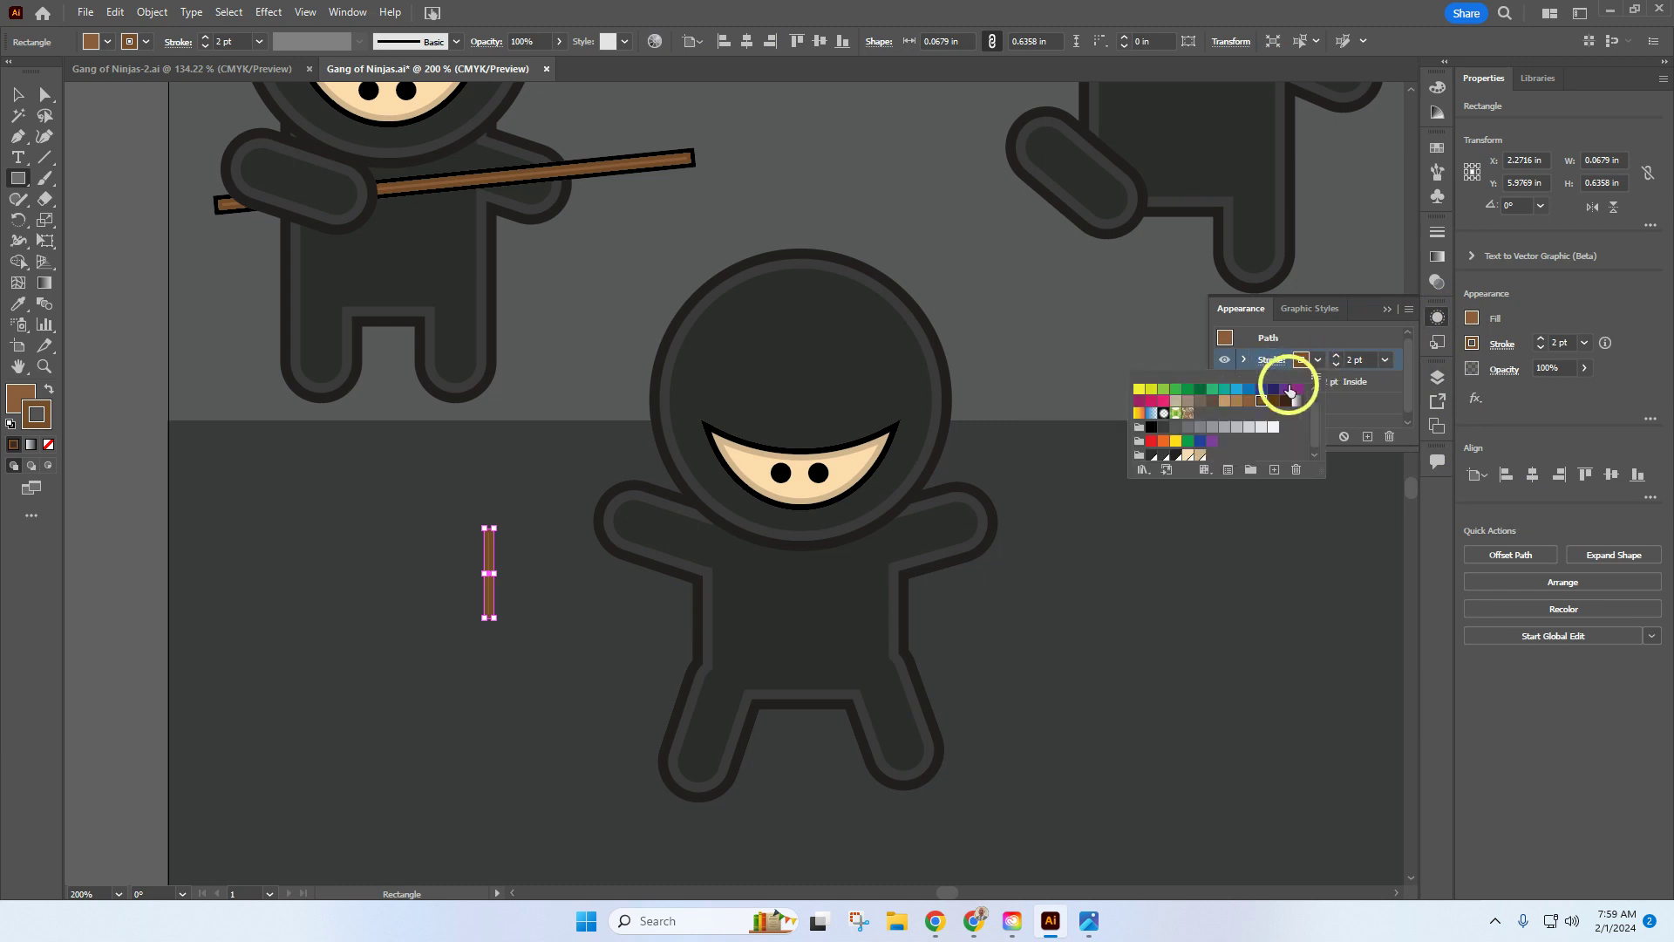
pyautogui.click(1151, 426)
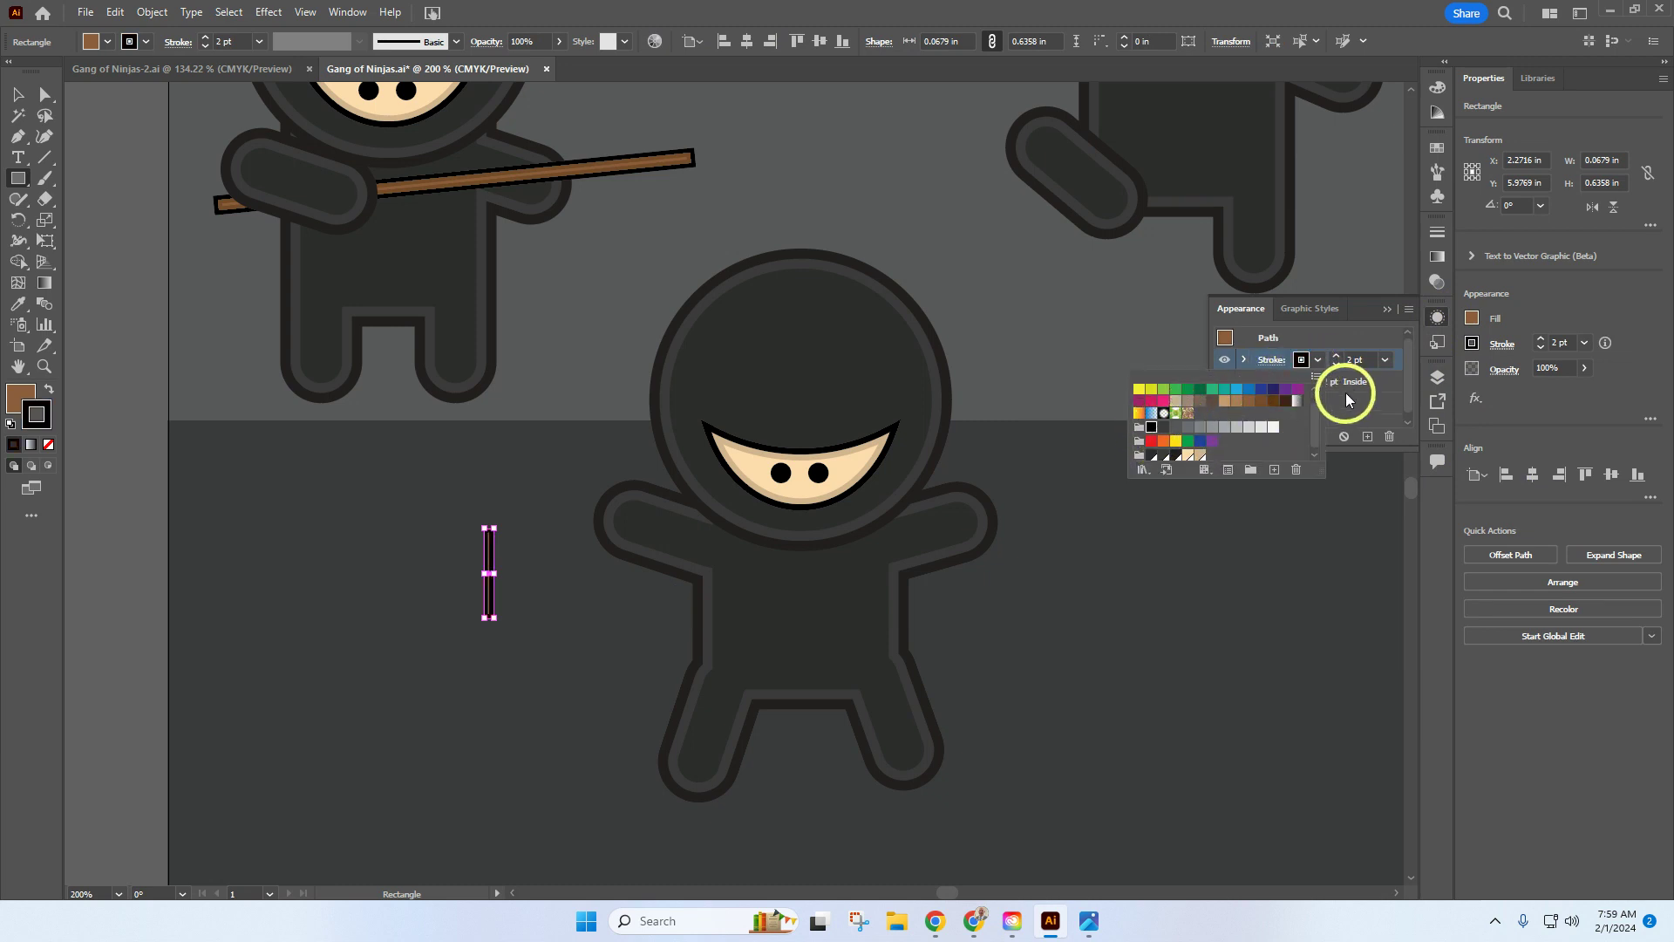
pyautogui.click(1265, 386)
pyautogui.click(1271, 361)
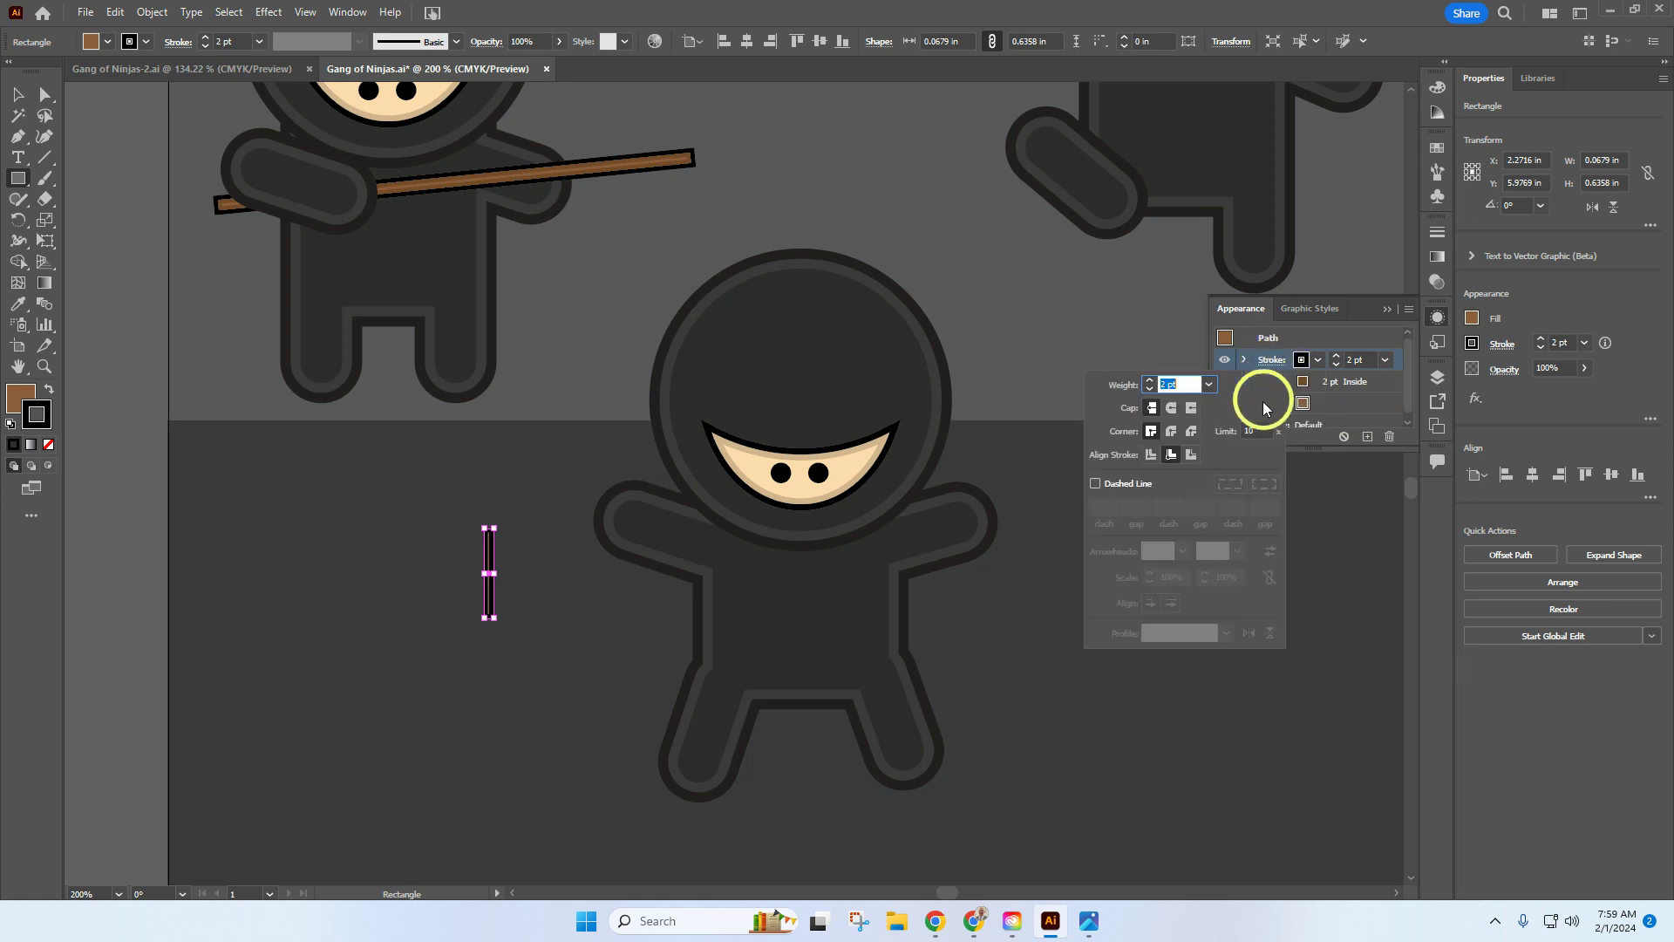
pyautogui.click(1191, 454)
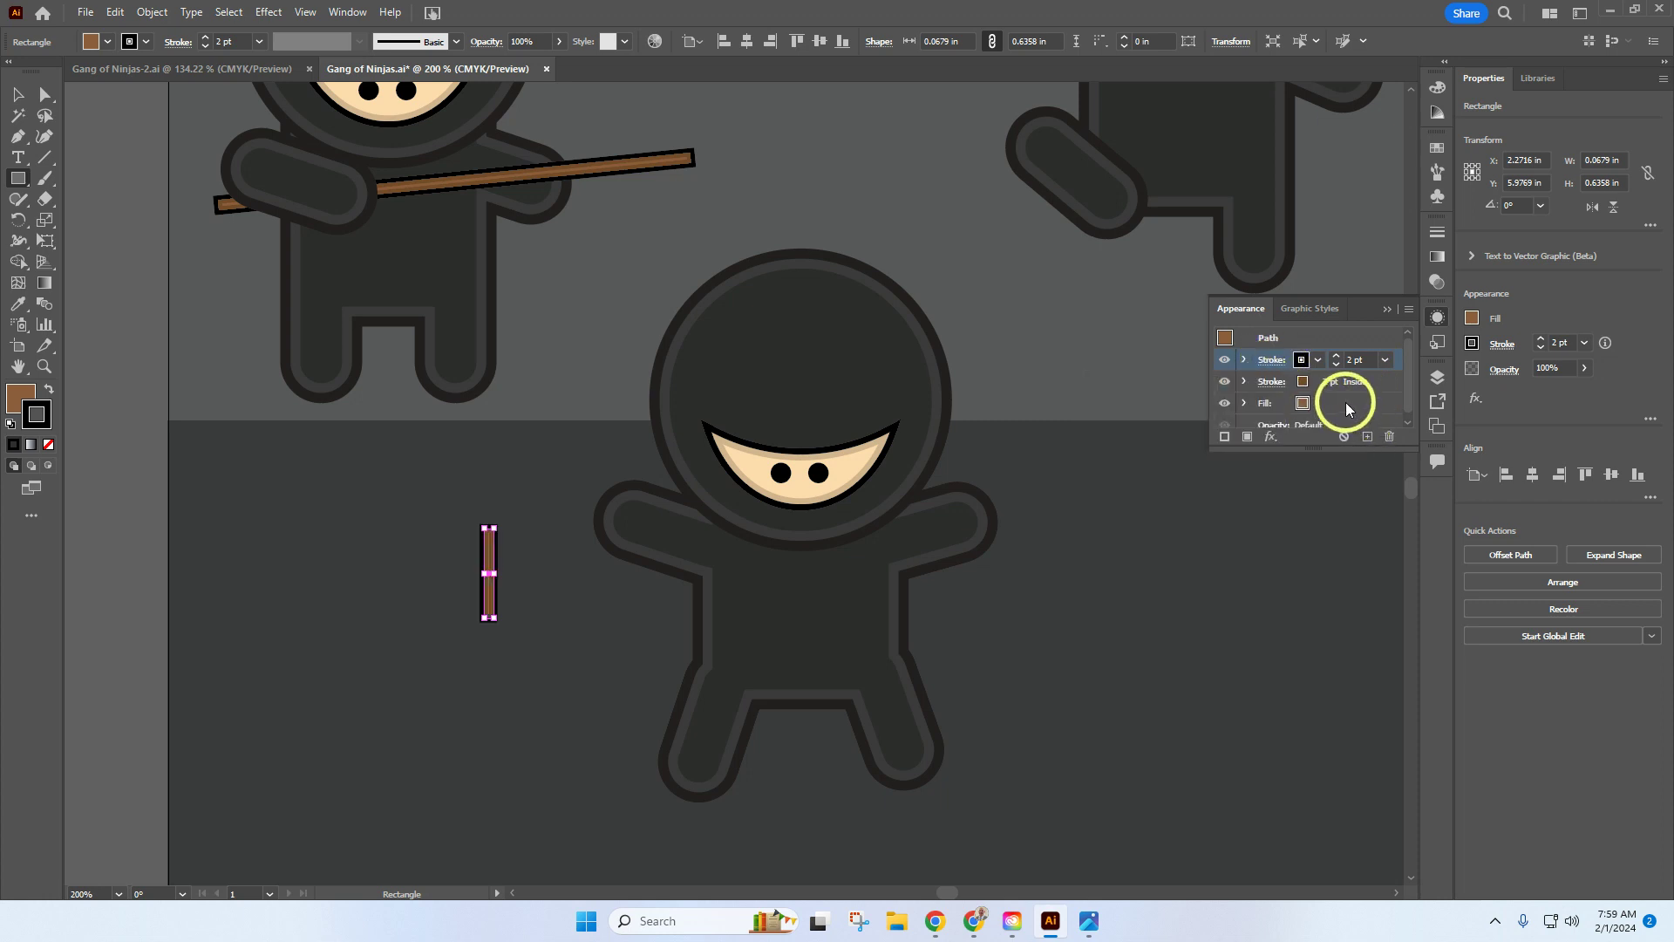
# Keep the brown 2 pt inner stroke and brown fill, then lengthen the stick to about 0.8 in
pyautogui.click(1288, 384)
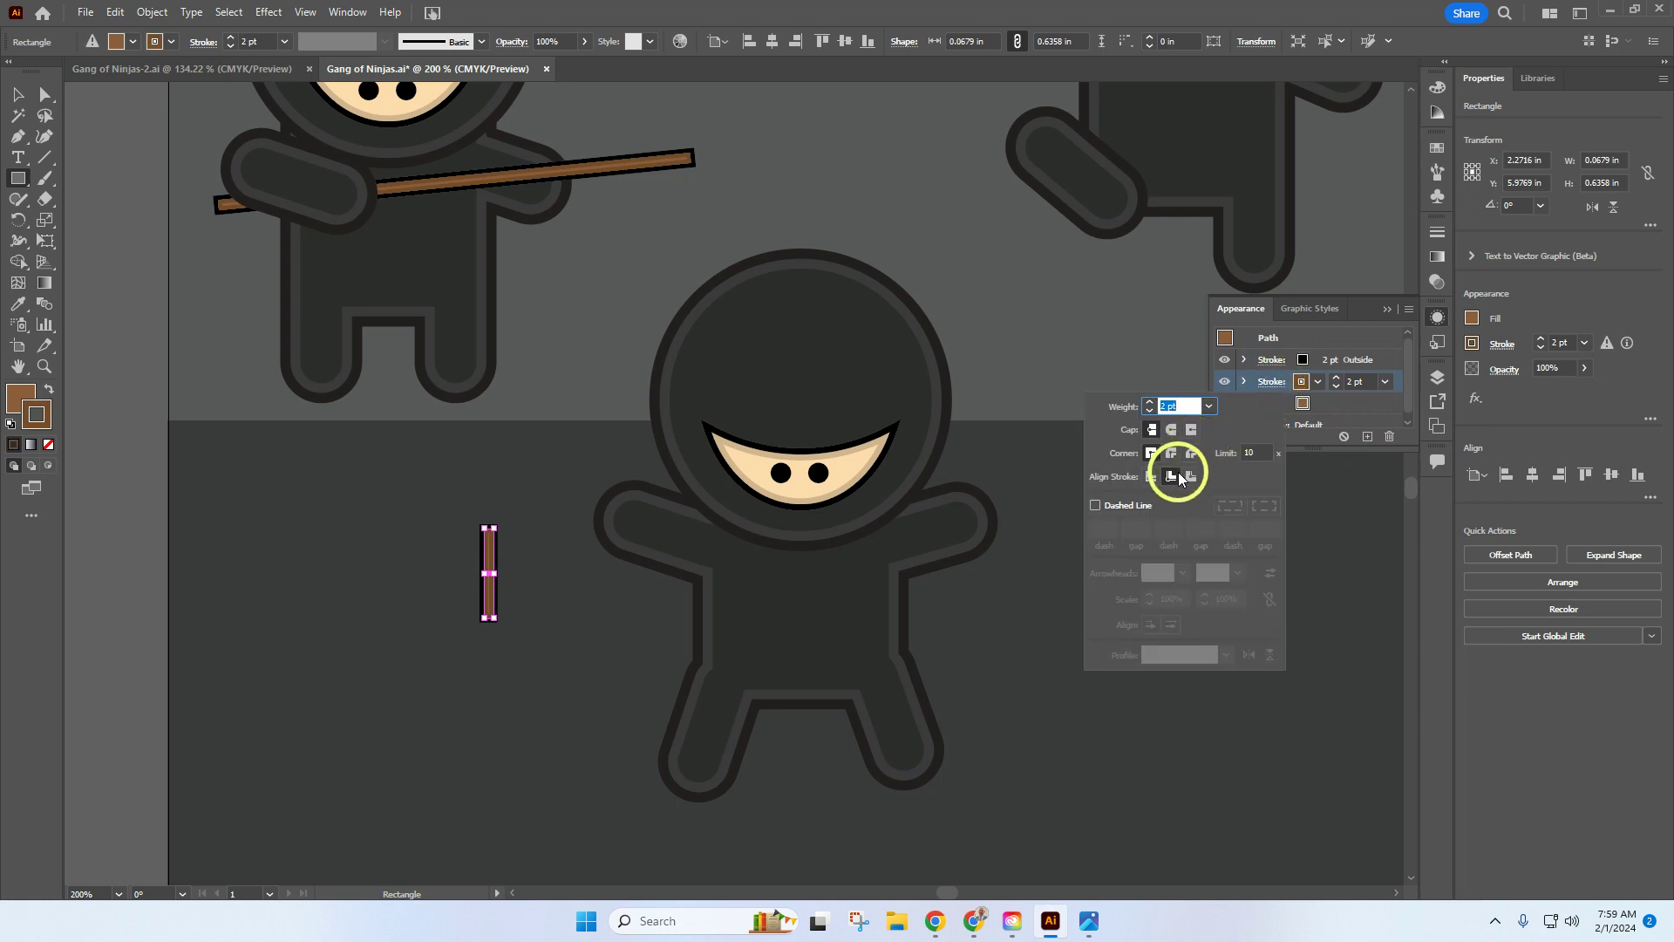
pyautogui.click(1316, 381)
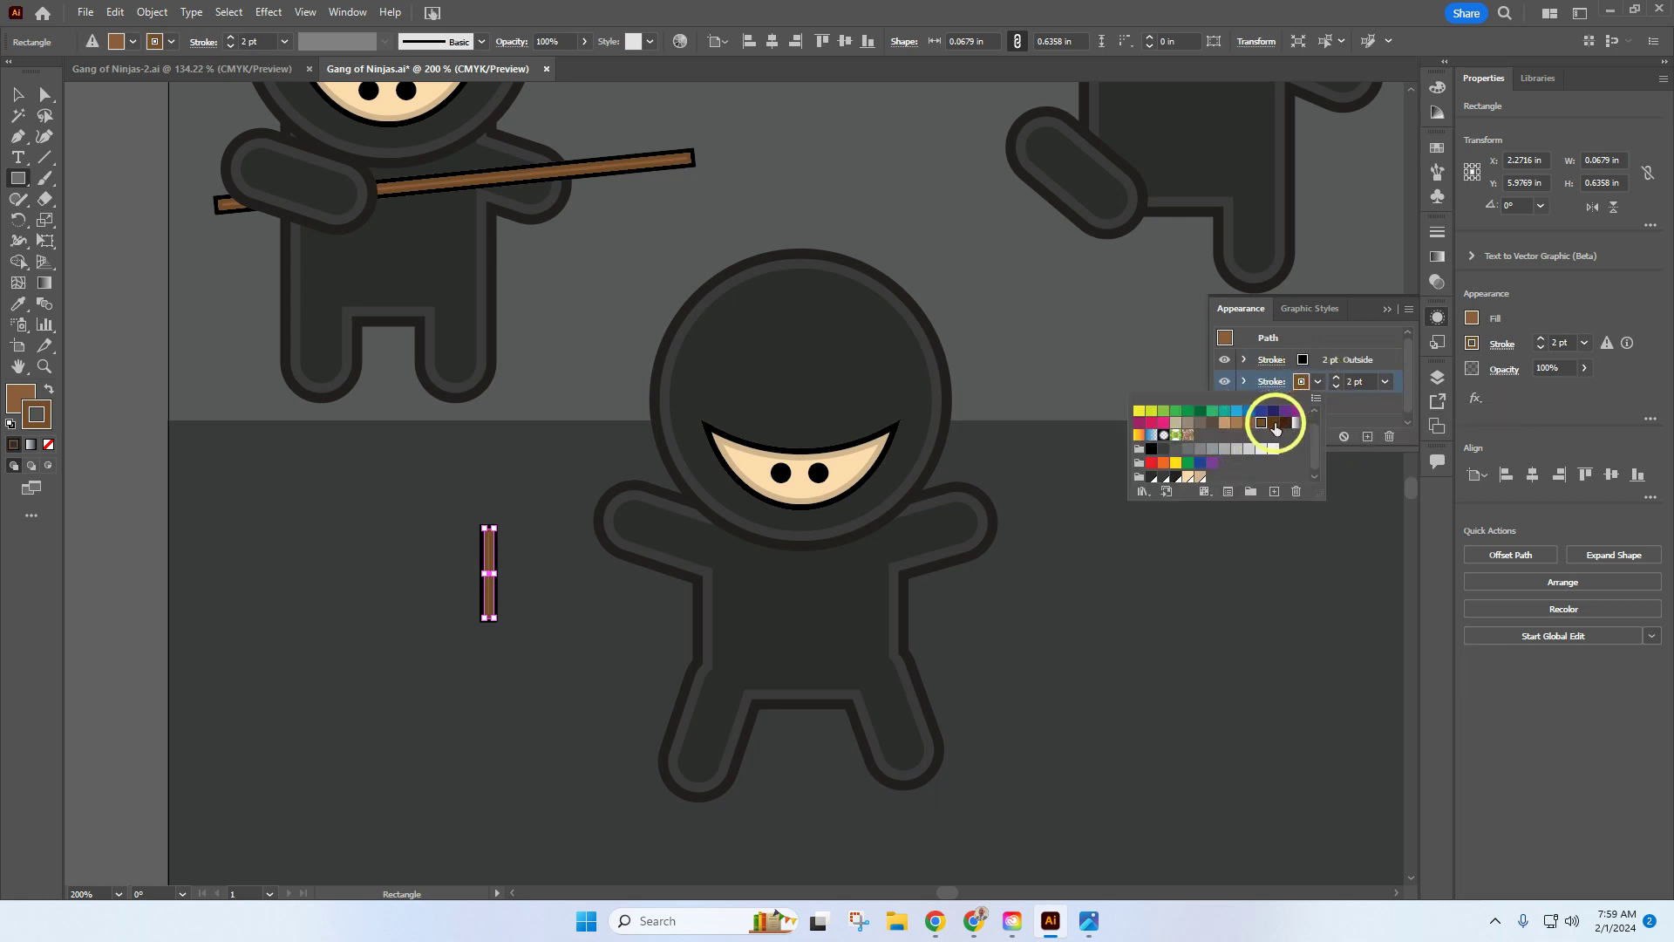
pyautogui.click(1368, 401)
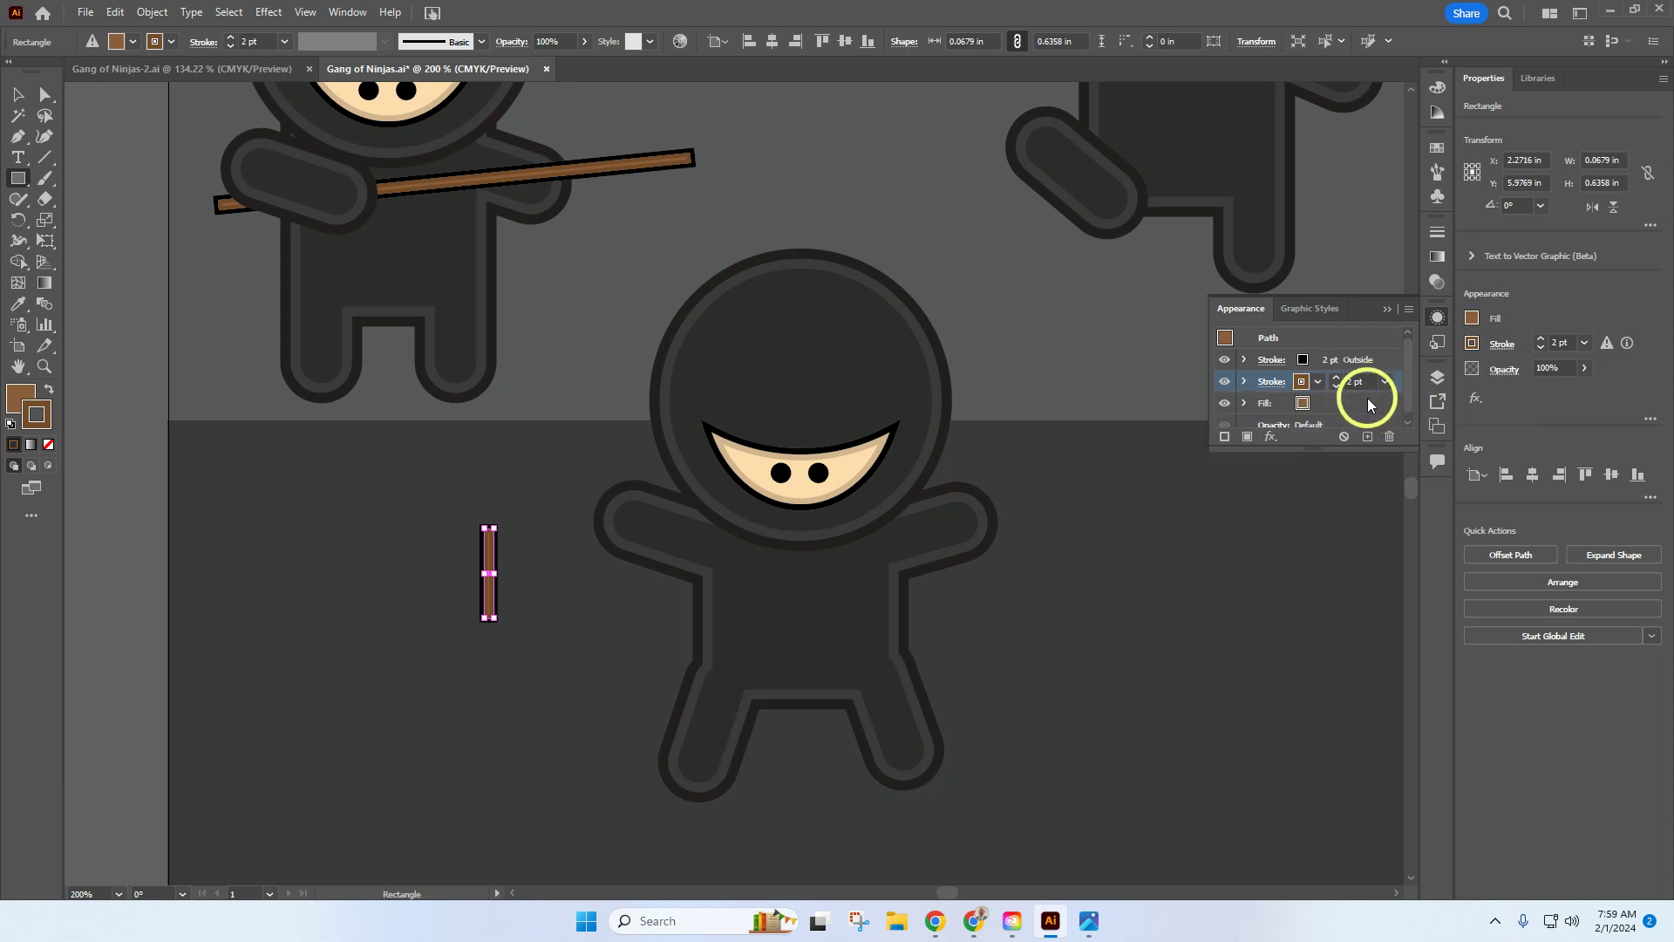
pyautogui.click(1385, 382)
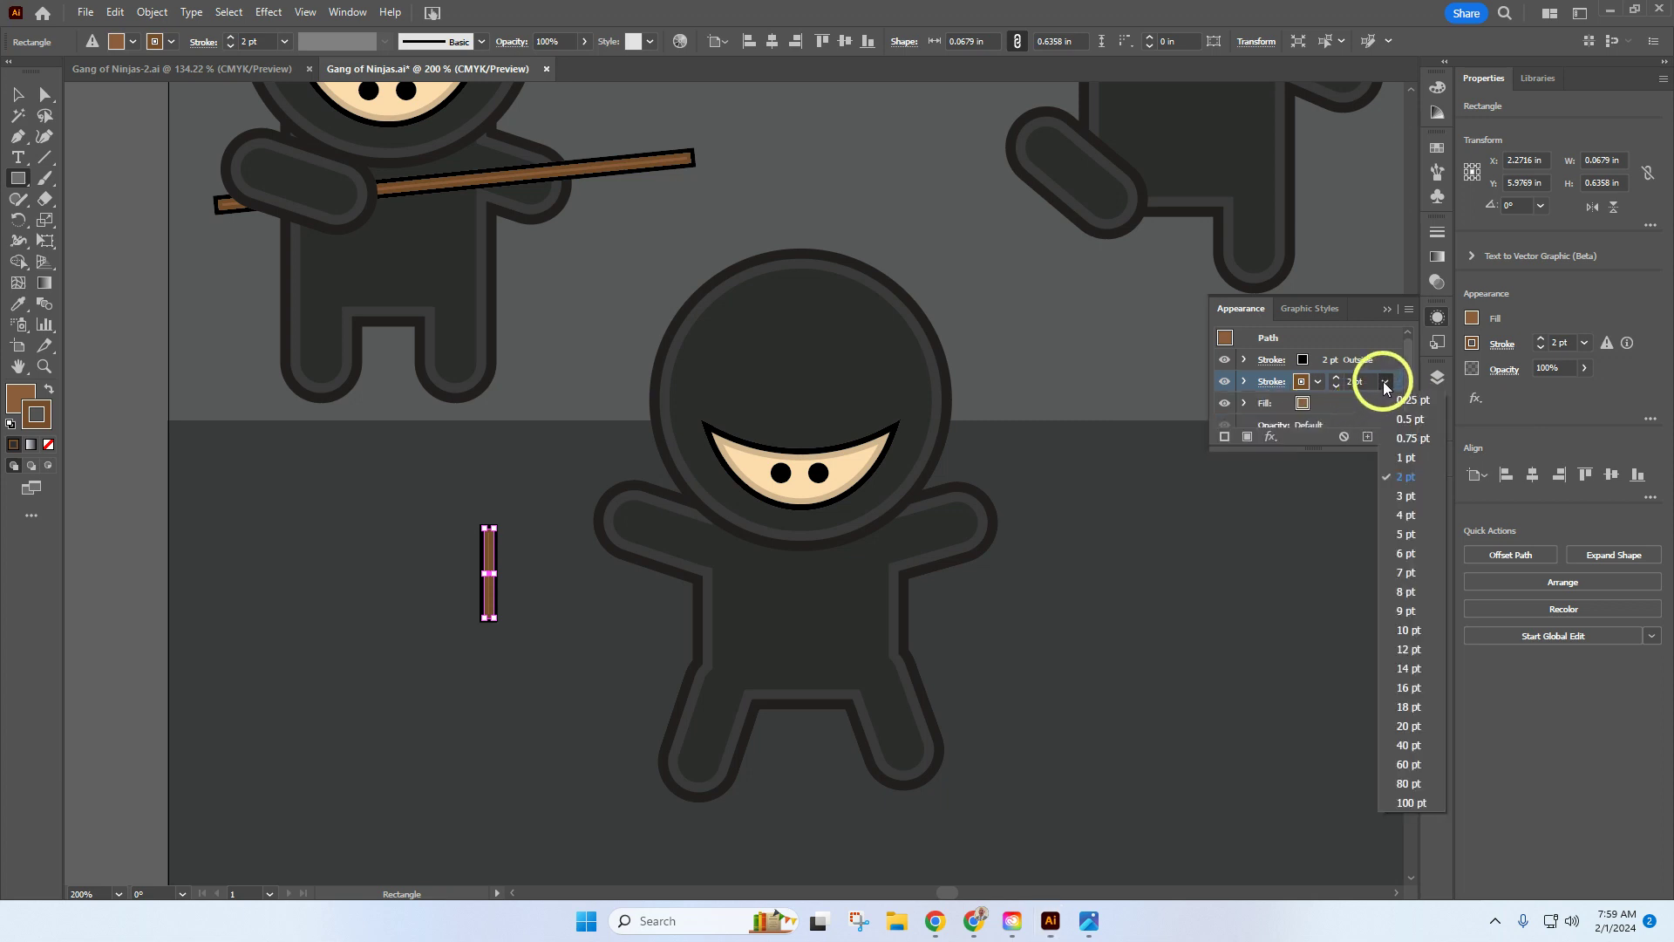
pyautogui.click(1409, 478)
pyautogui.click(1317, 403)
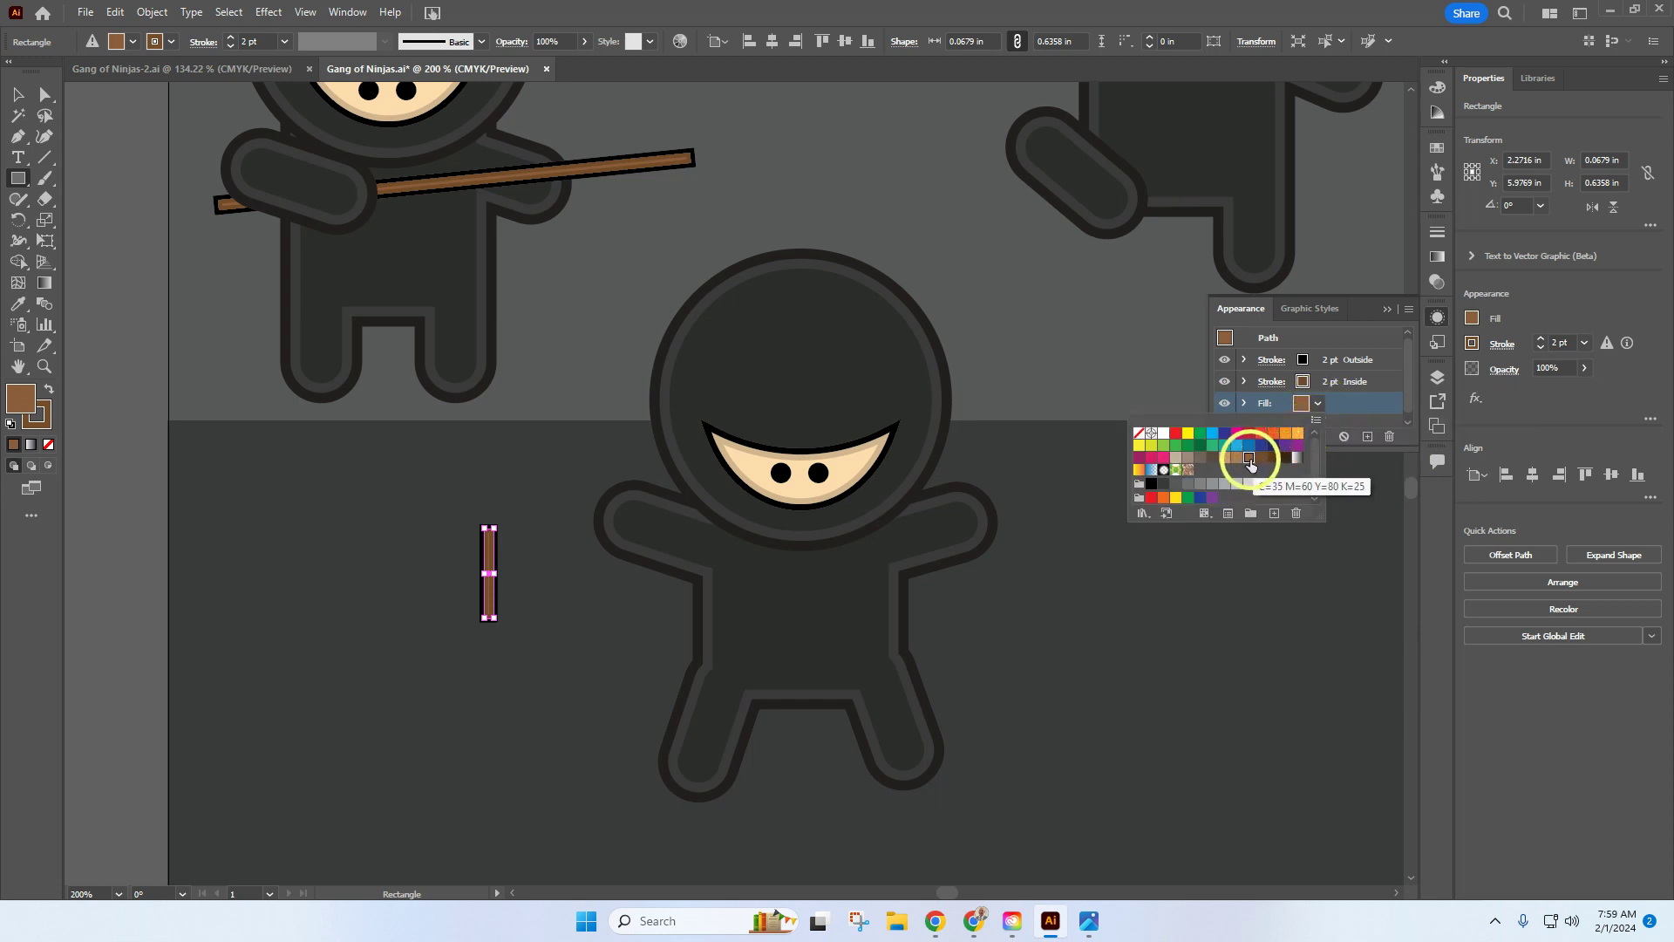
pyautogui.click(1138, 375)
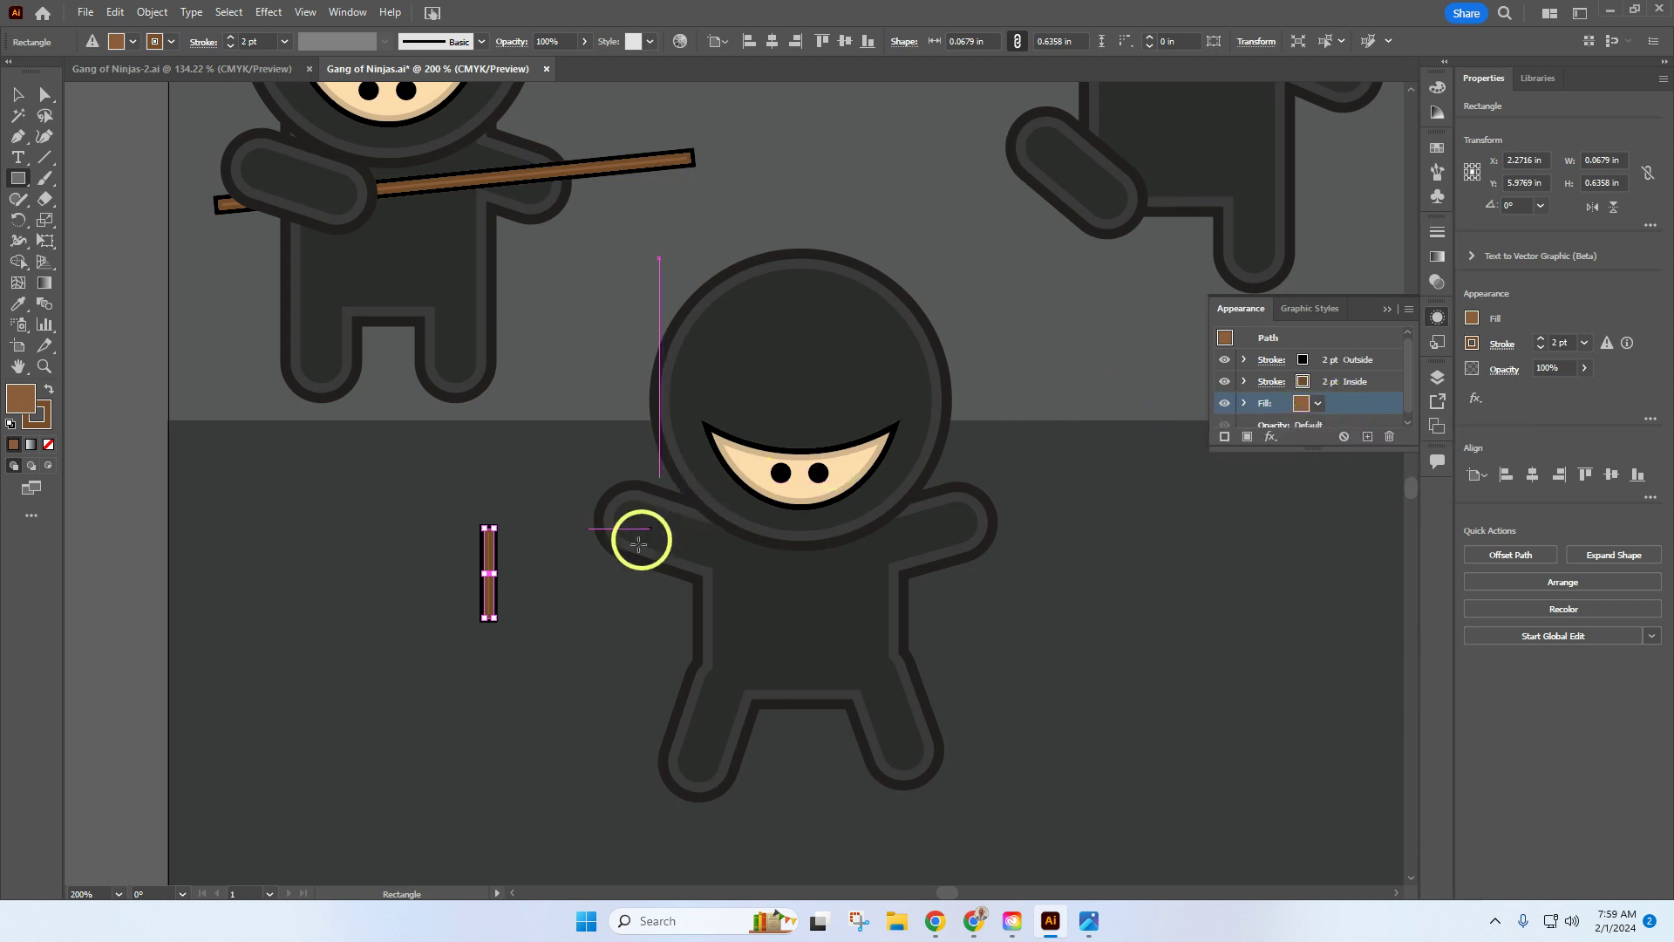
pyautogui.click(17, 96)
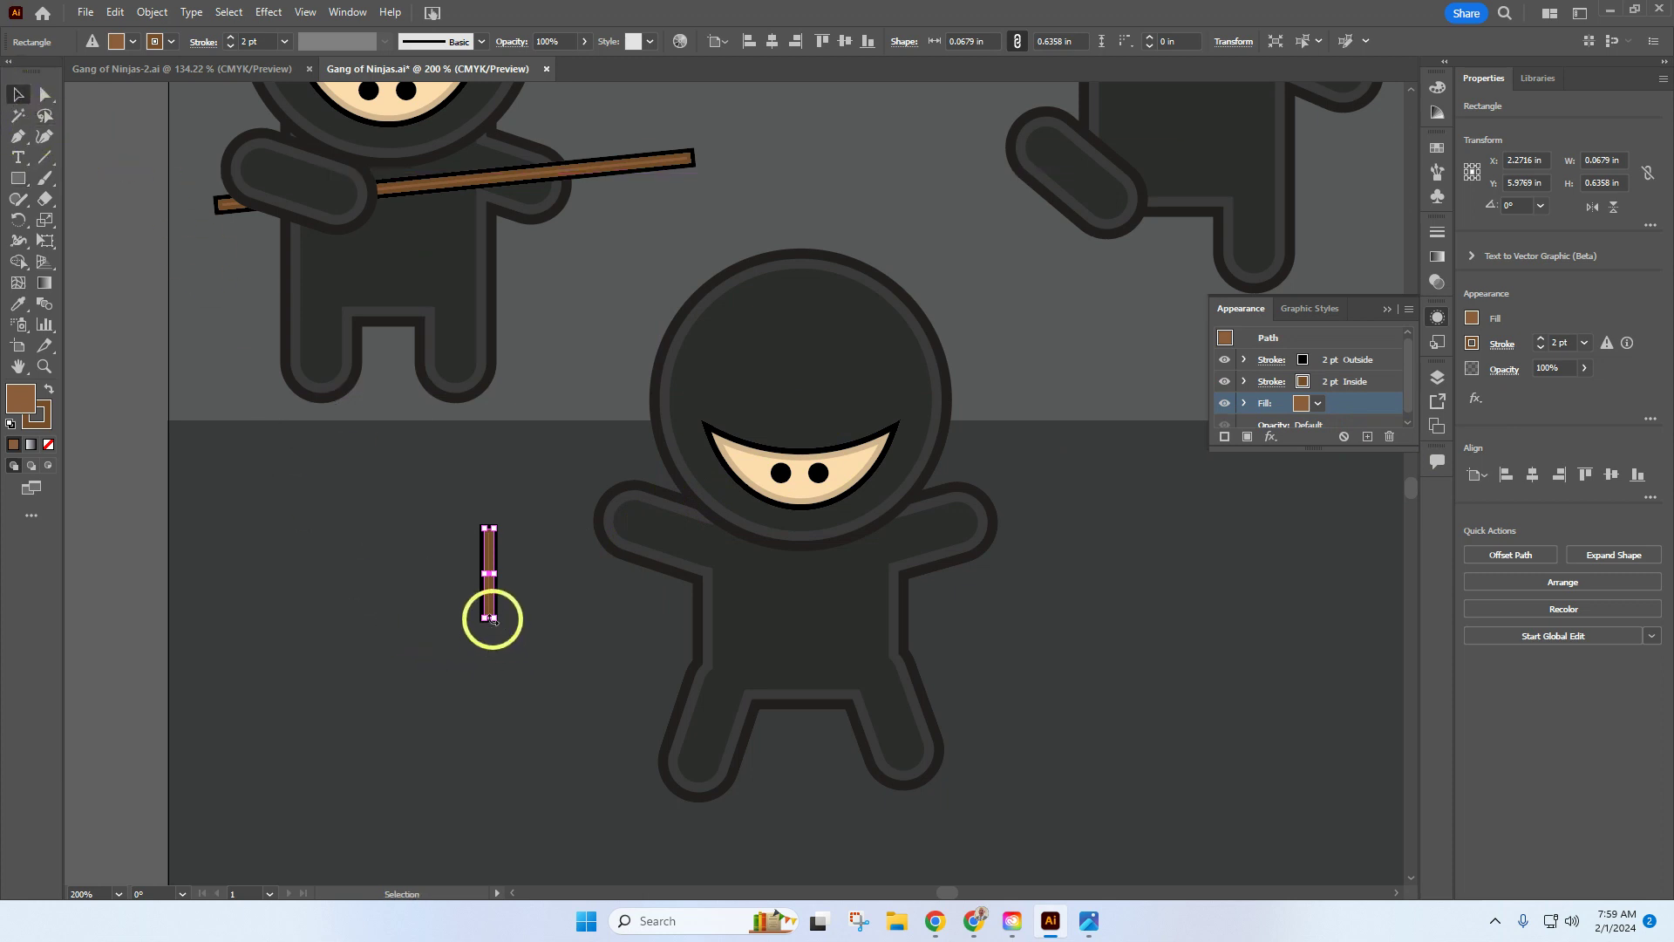
pyautogui.moveTo(493, 619); pyautogui.dragTo(498, 641)
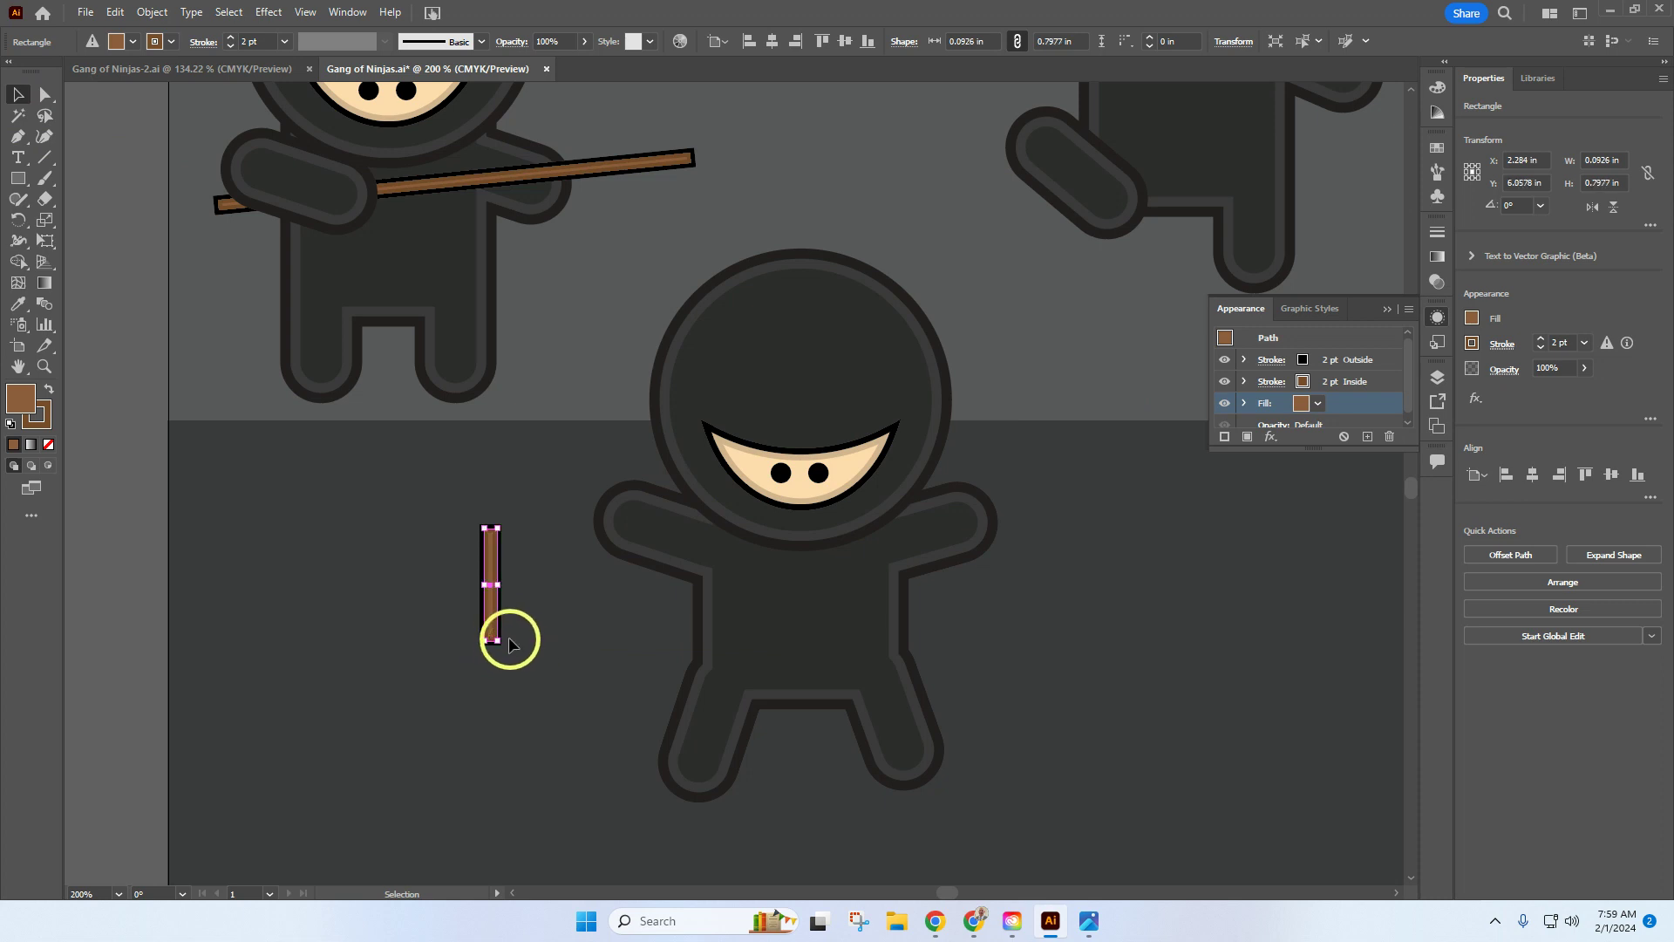
# Duplicate the brown stick with Paste in Front and move the copy down-left
pyautogui.click(120, 16)
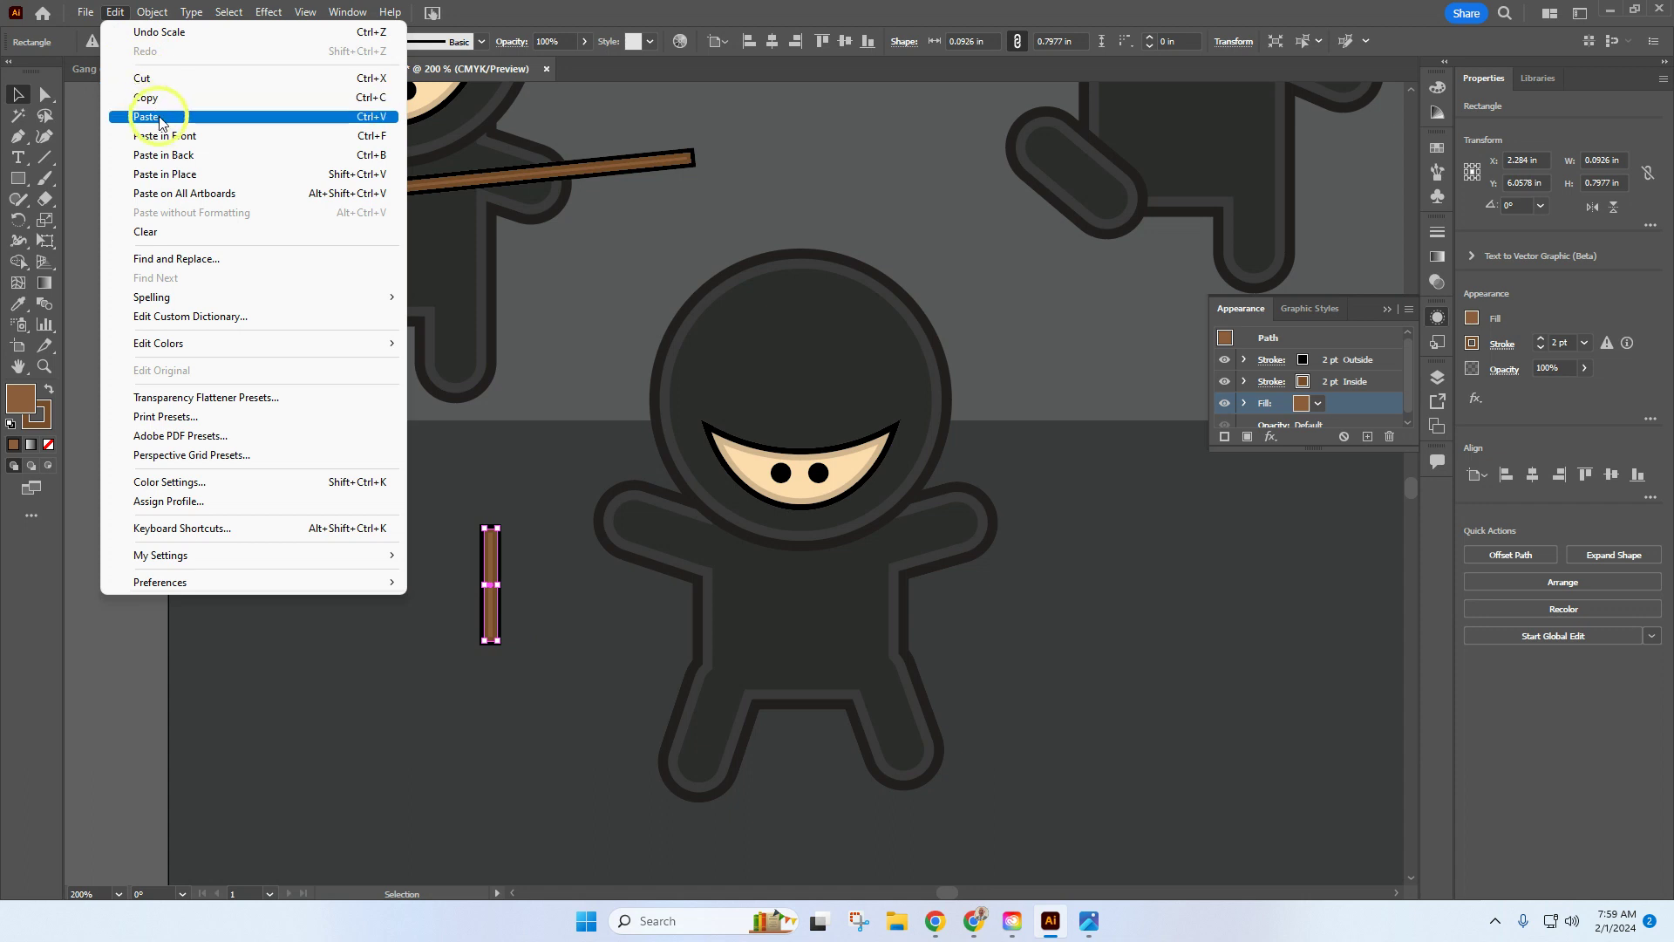
pyautogui.click(162, 105)
pyautogui.click(115, 13)
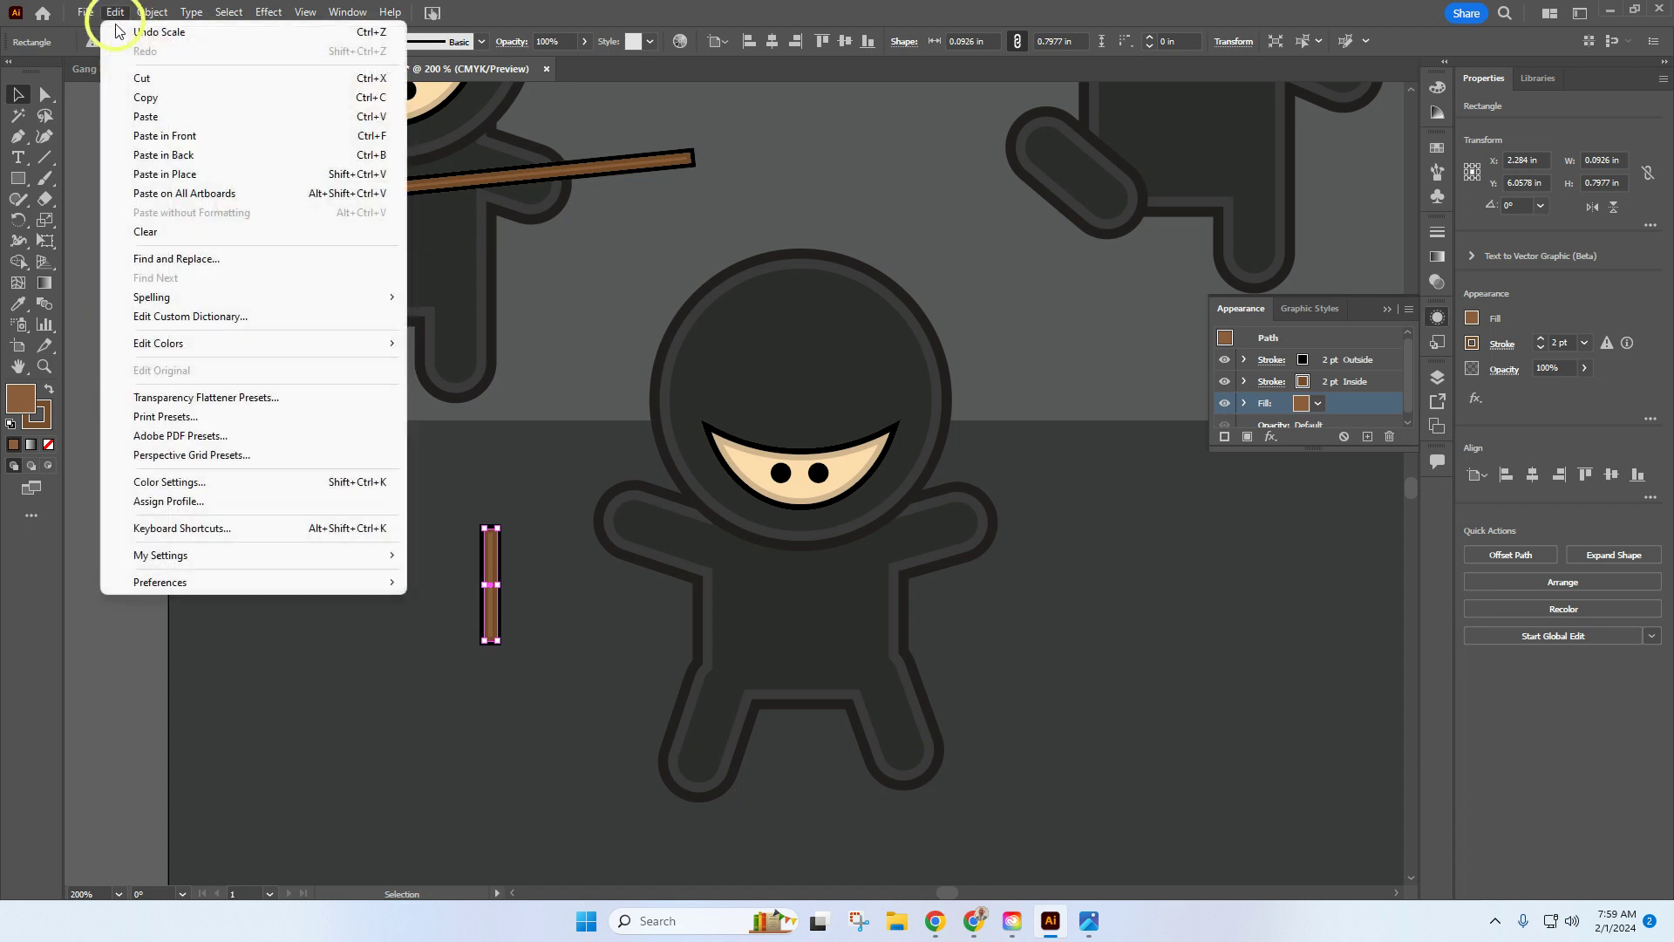
pyautogui.click(174, 135)
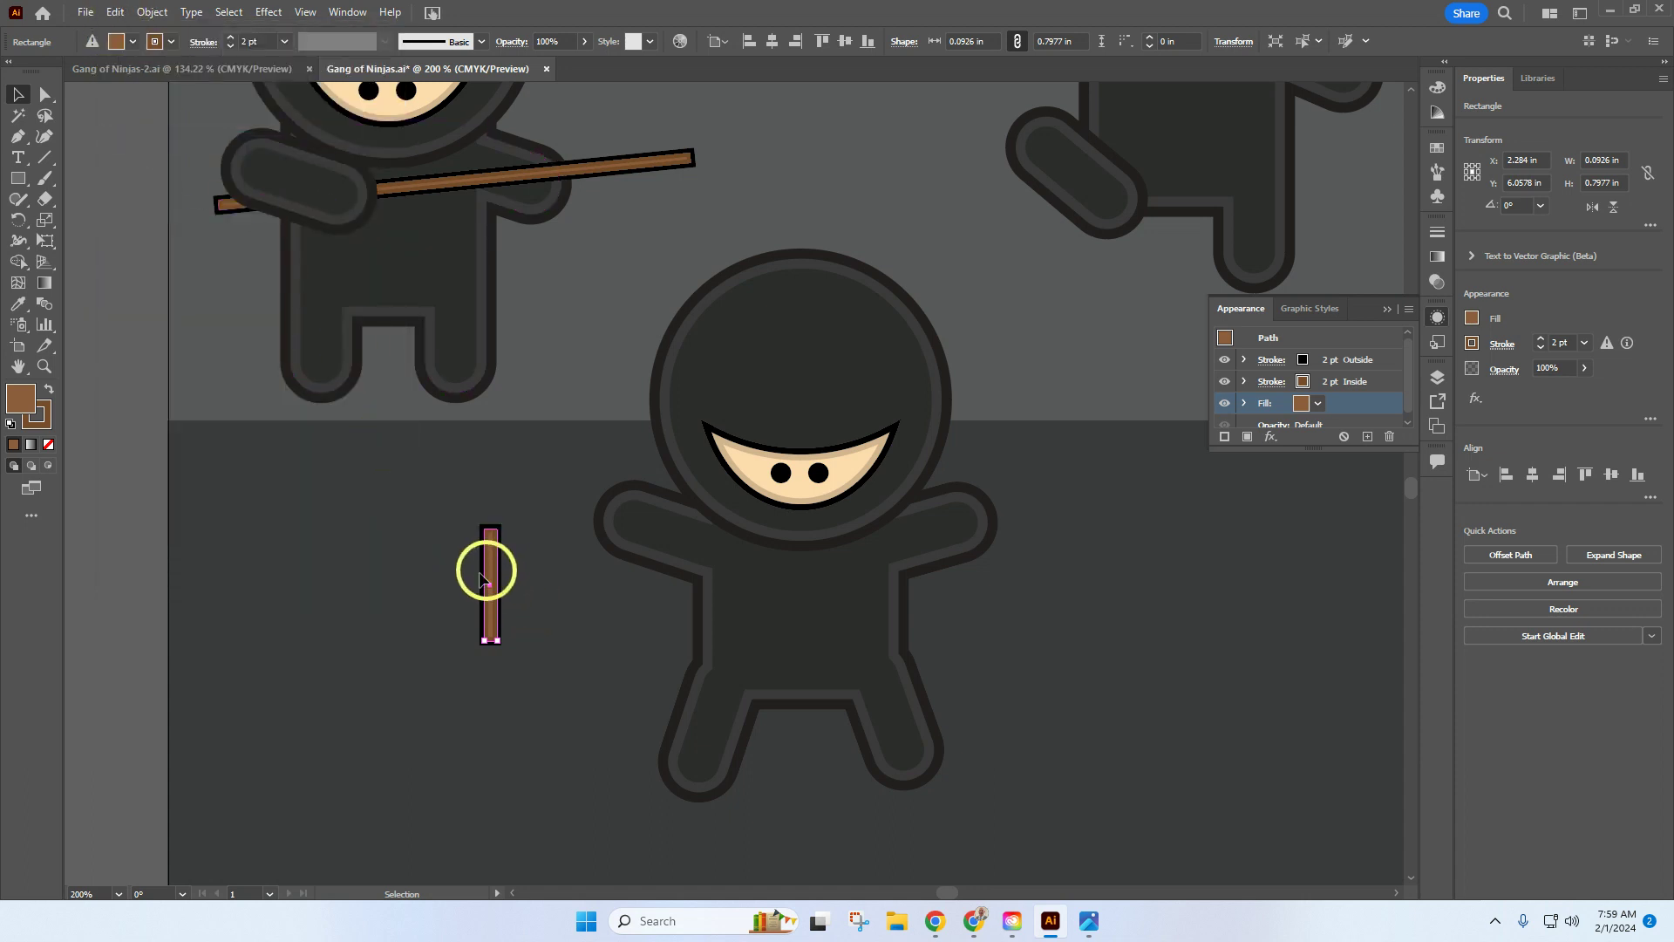
pyautogui.moveTo(486, 580); pyautogui.dragTo(349, 642)
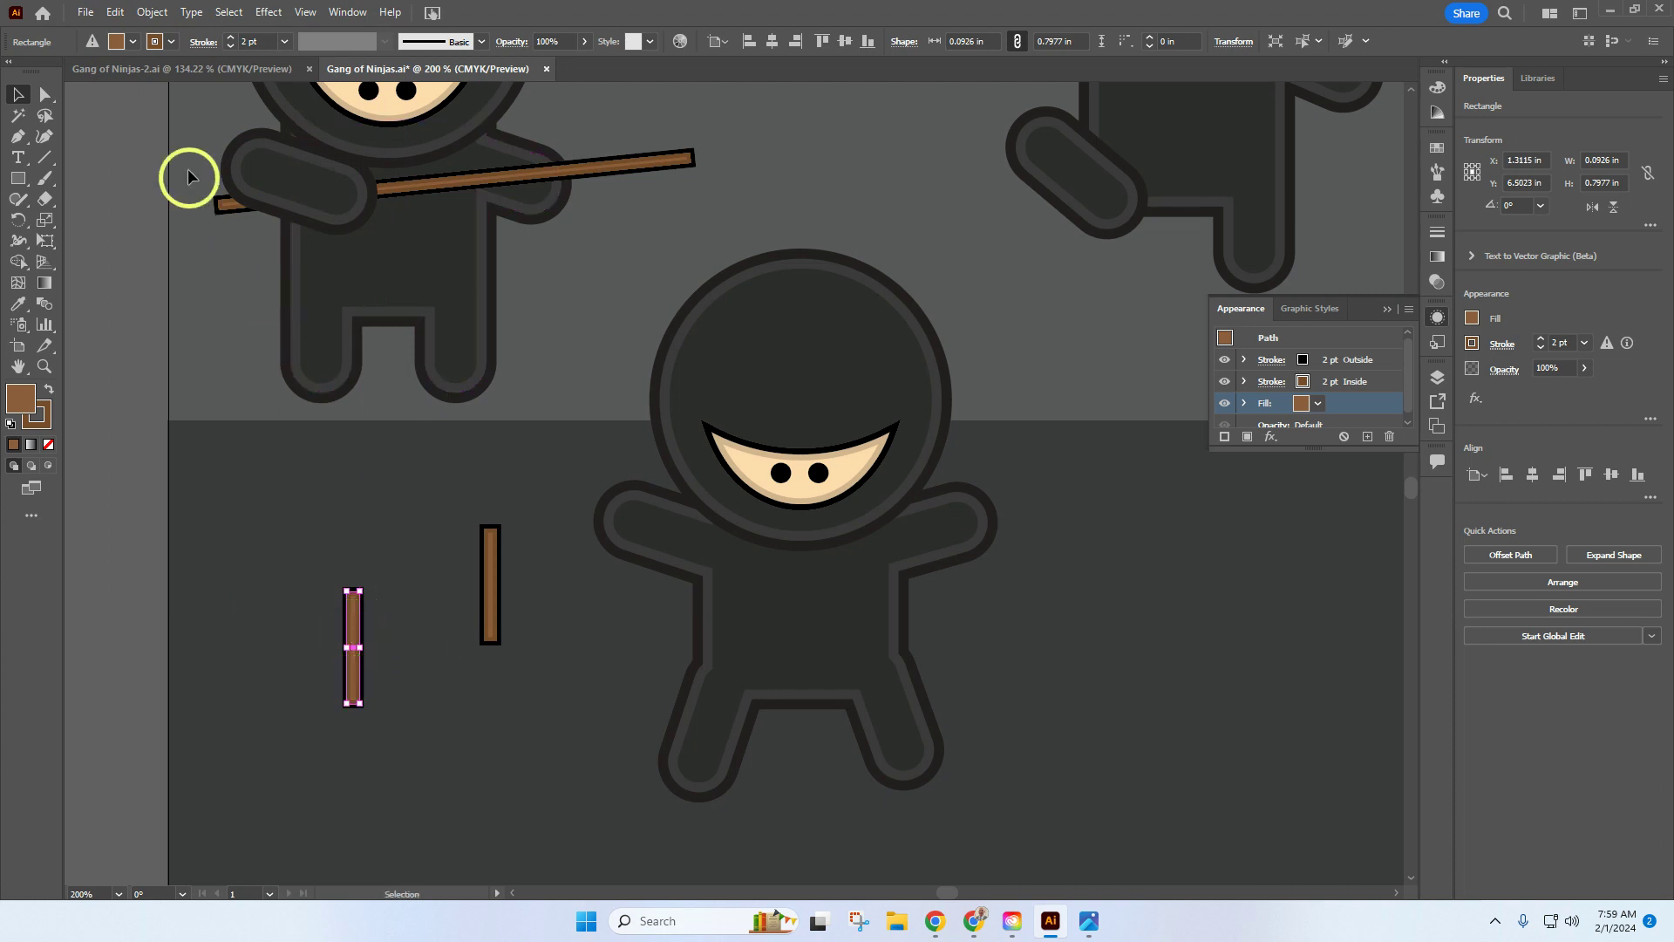
pyautogui.click(179, 68)
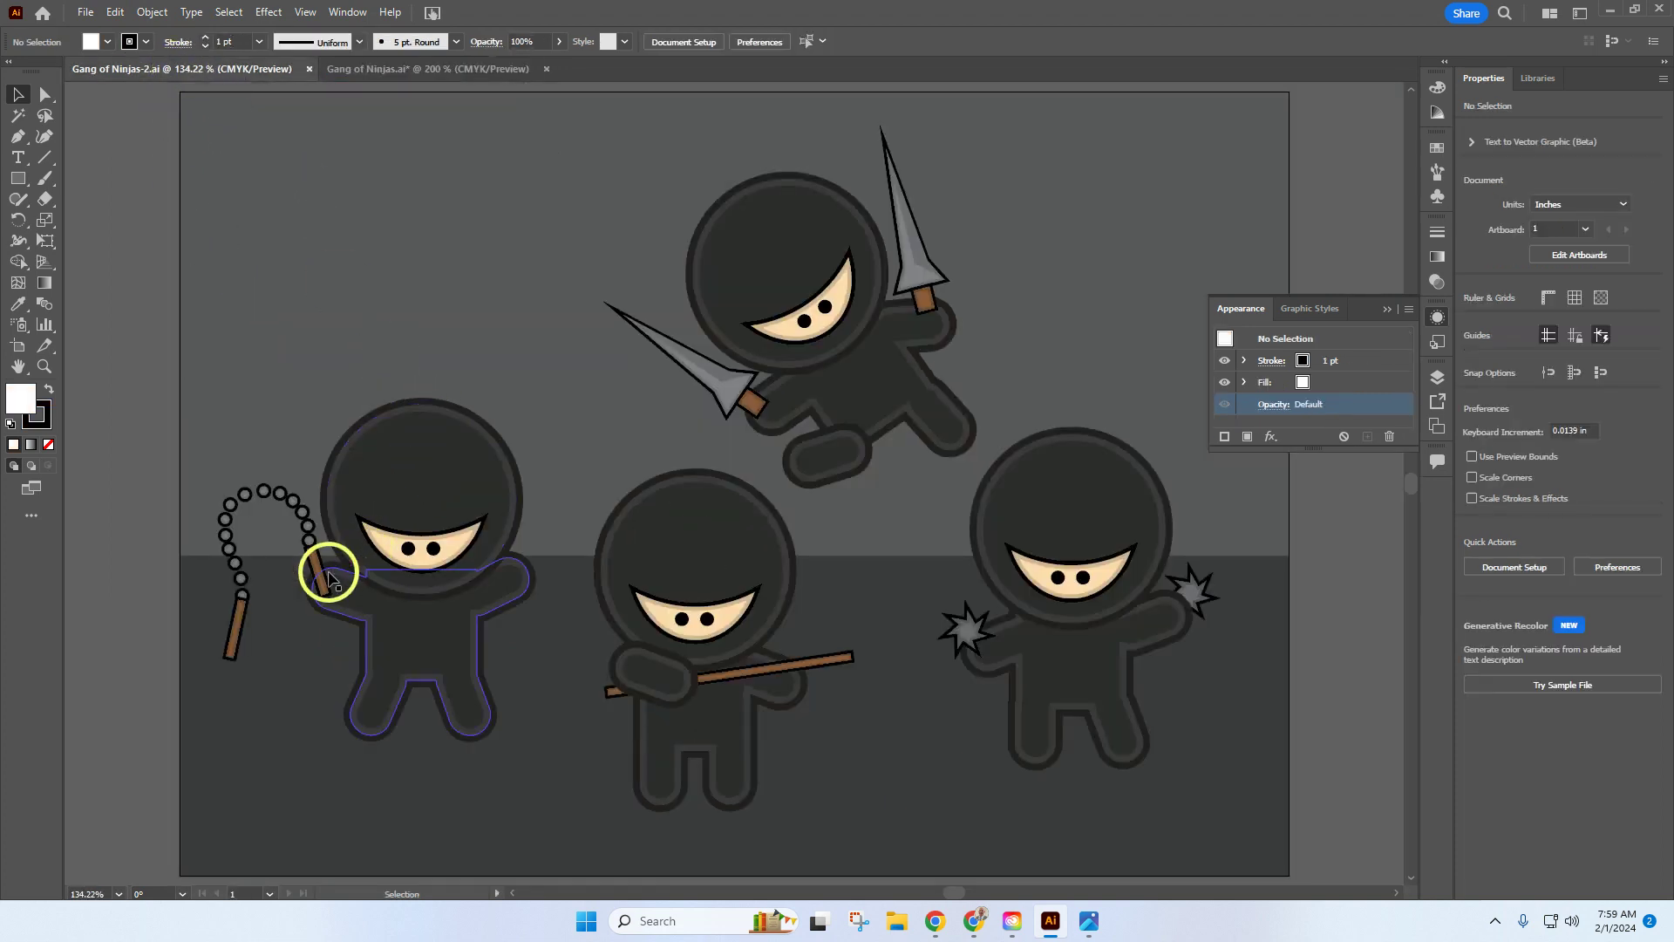
pyautogui.click(377, 70)
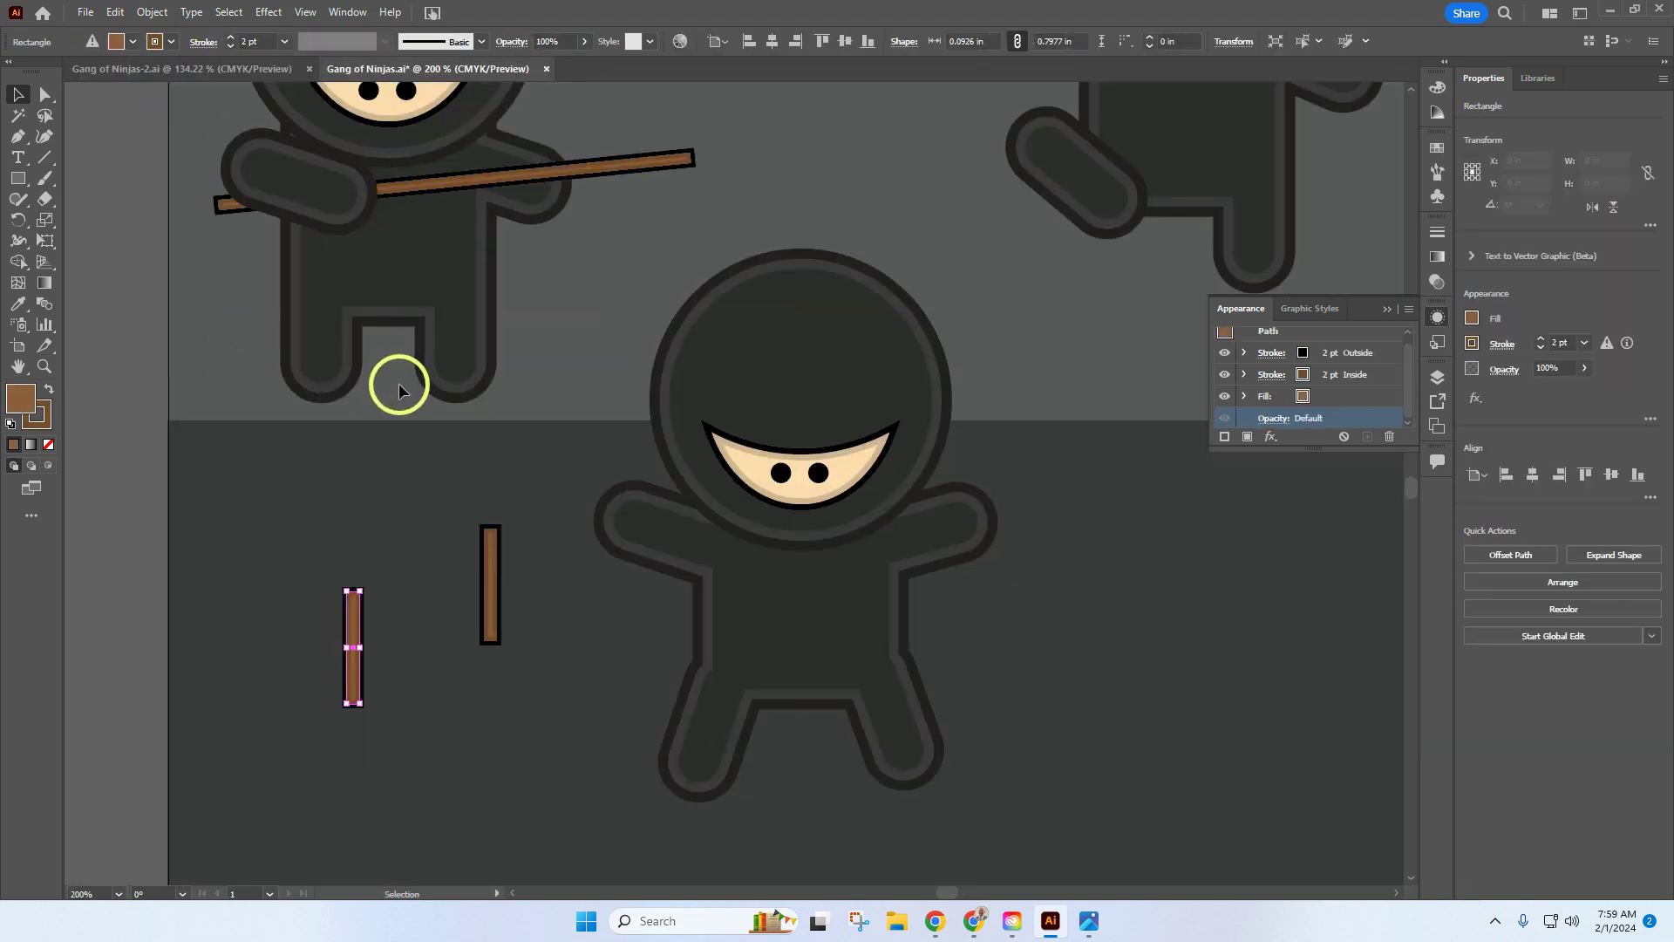
# Tilt the left stick slightly and the right stick about 5.72°
pyautogui.moveTo(364, 698); pyautogui.dragTo(356, 708)
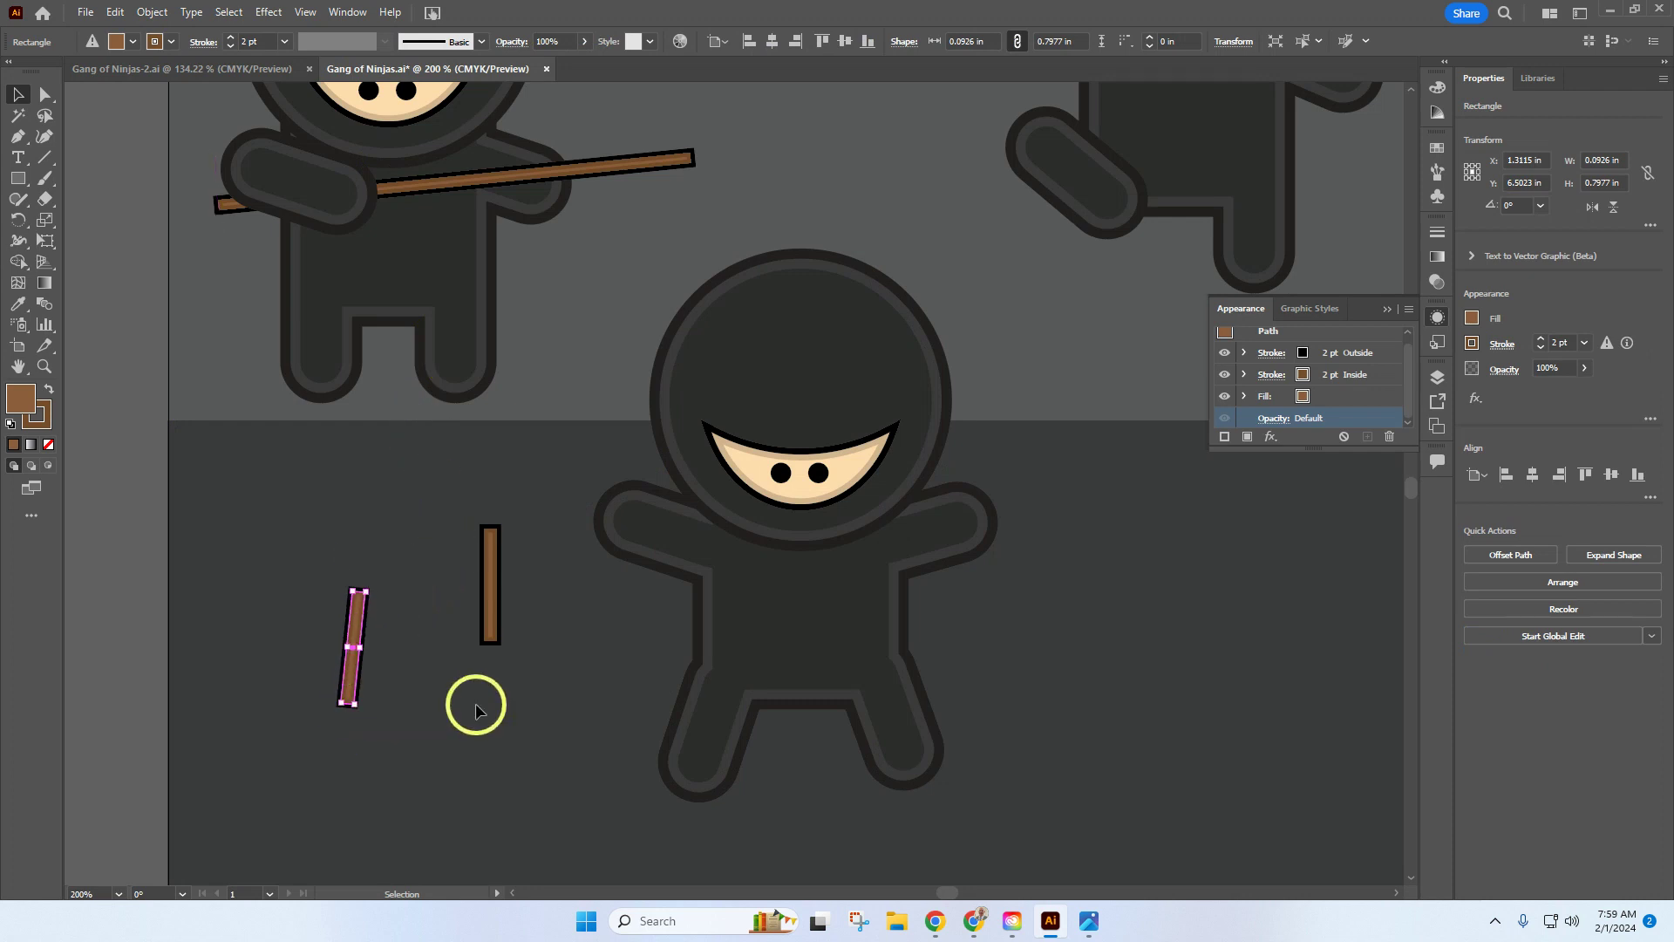
pyautogui.click(493, 639)
pyautogui.moveTo(503, 647); pyautogui.dragTo(505, 649)
pyautogui.click(249, 453)
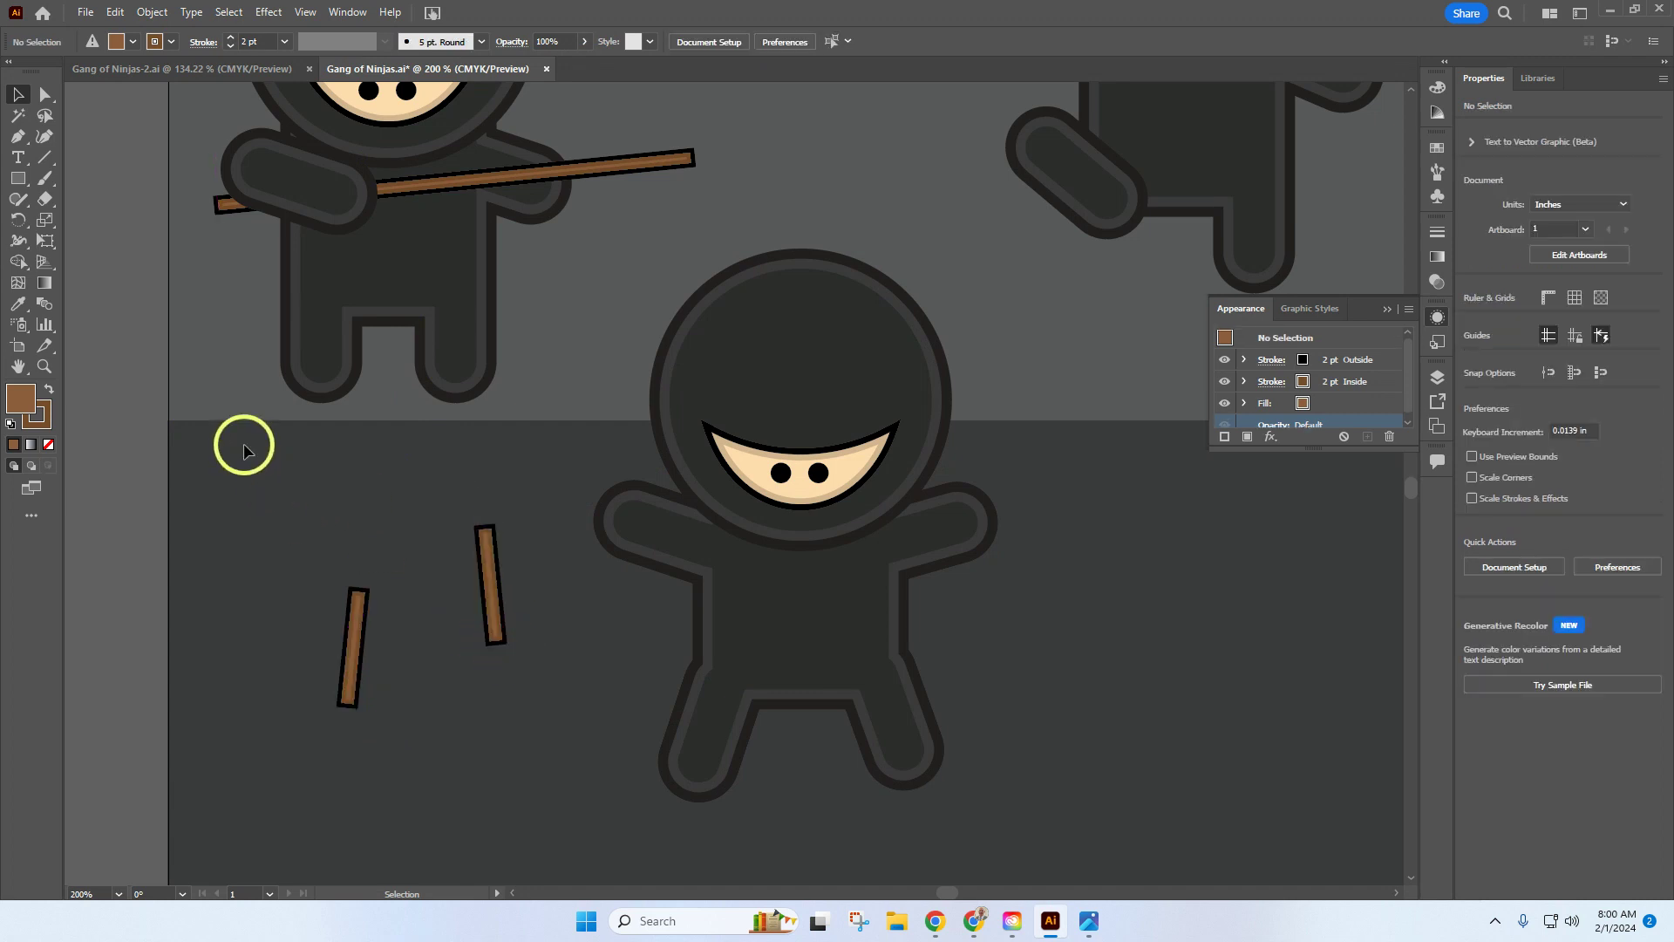
pyautogui.click(161, 68)
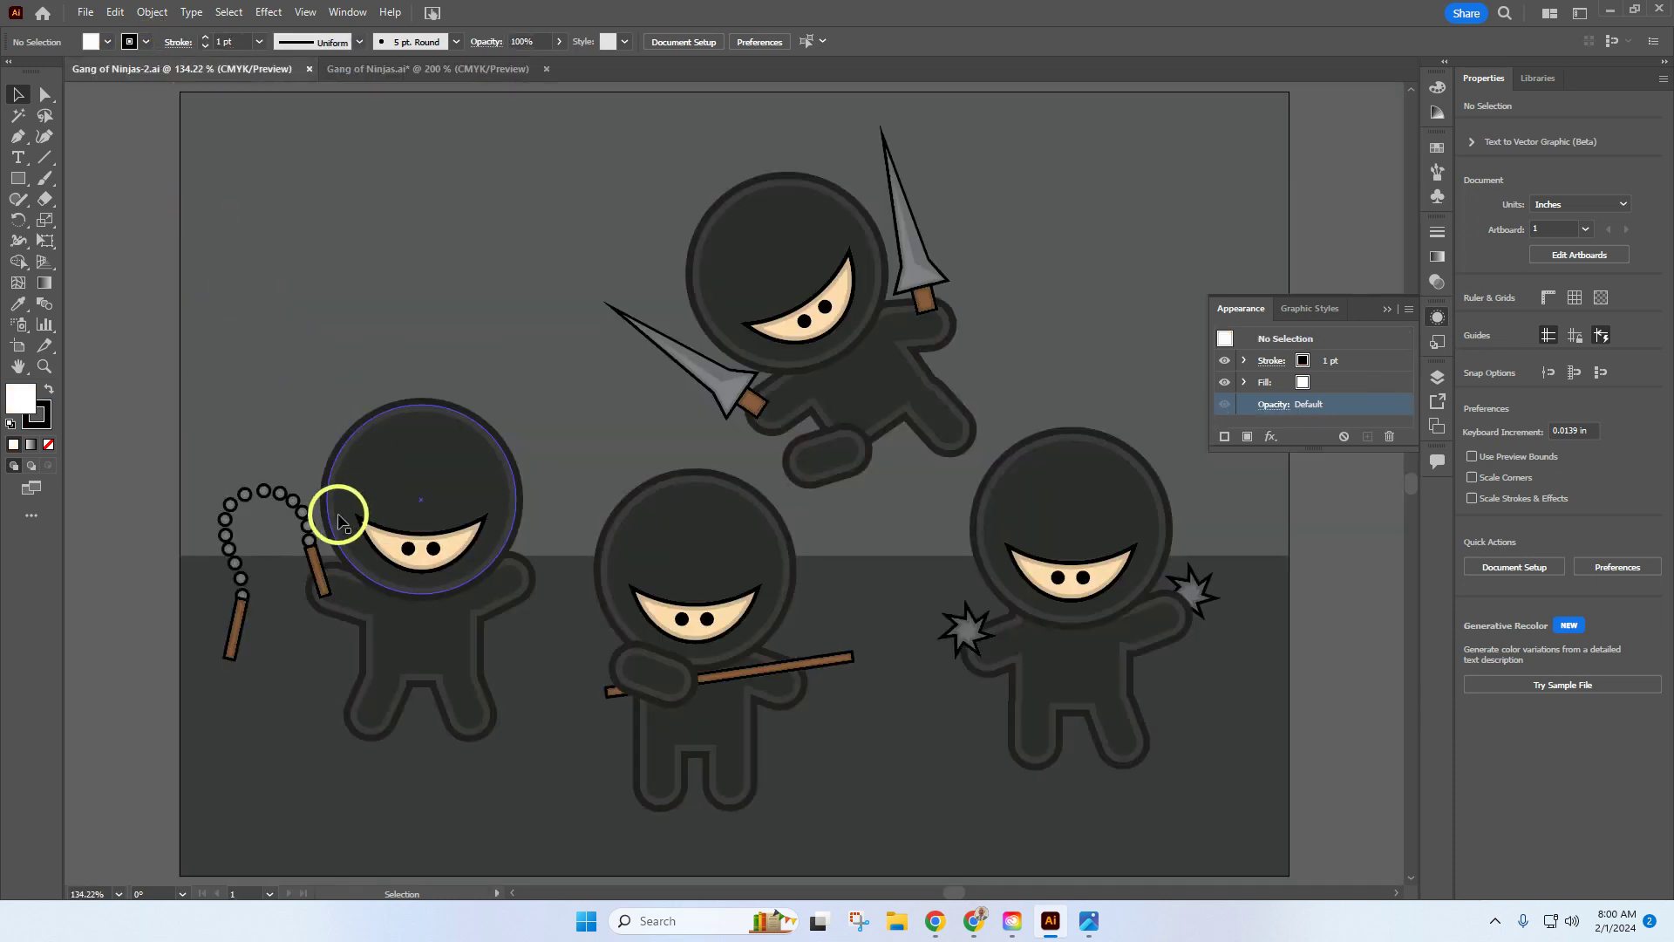
pyautogui.click(402, 69)
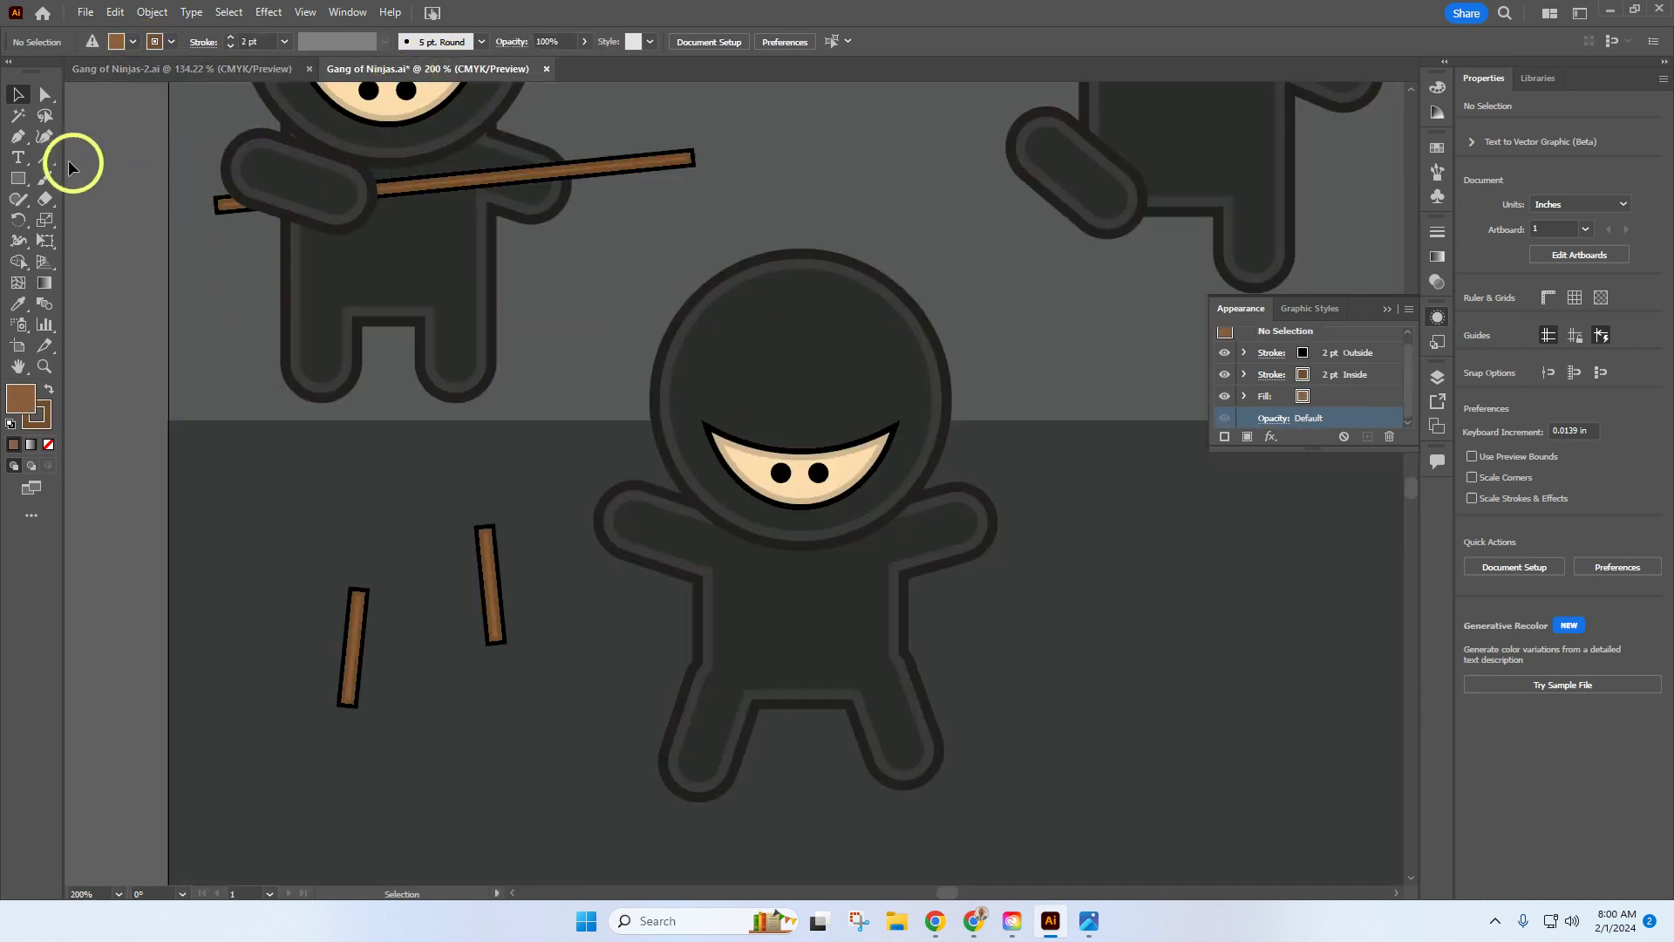
pyautogui.moveTo(25, 178); pyautogui.dragTo(101, 217)
# Create a 0.1 in × 0.1 in circle just left of the two sticks
pyautogui.click(446, 450)
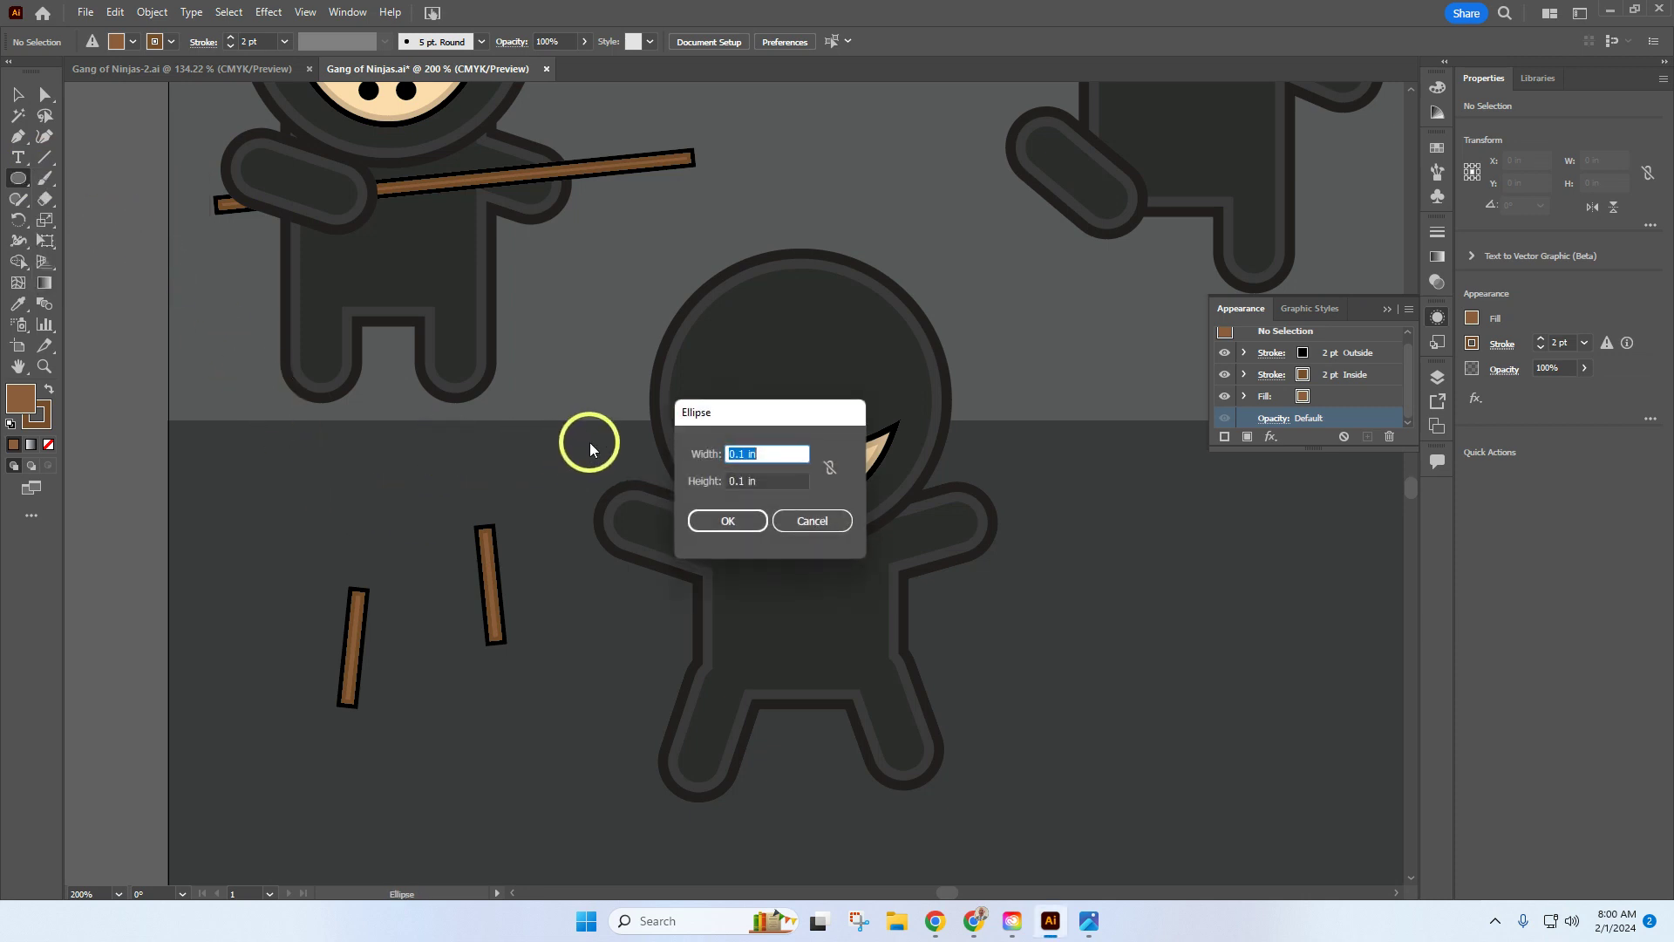
pyautogui.write('.1')
pyautogui.press('Tab')
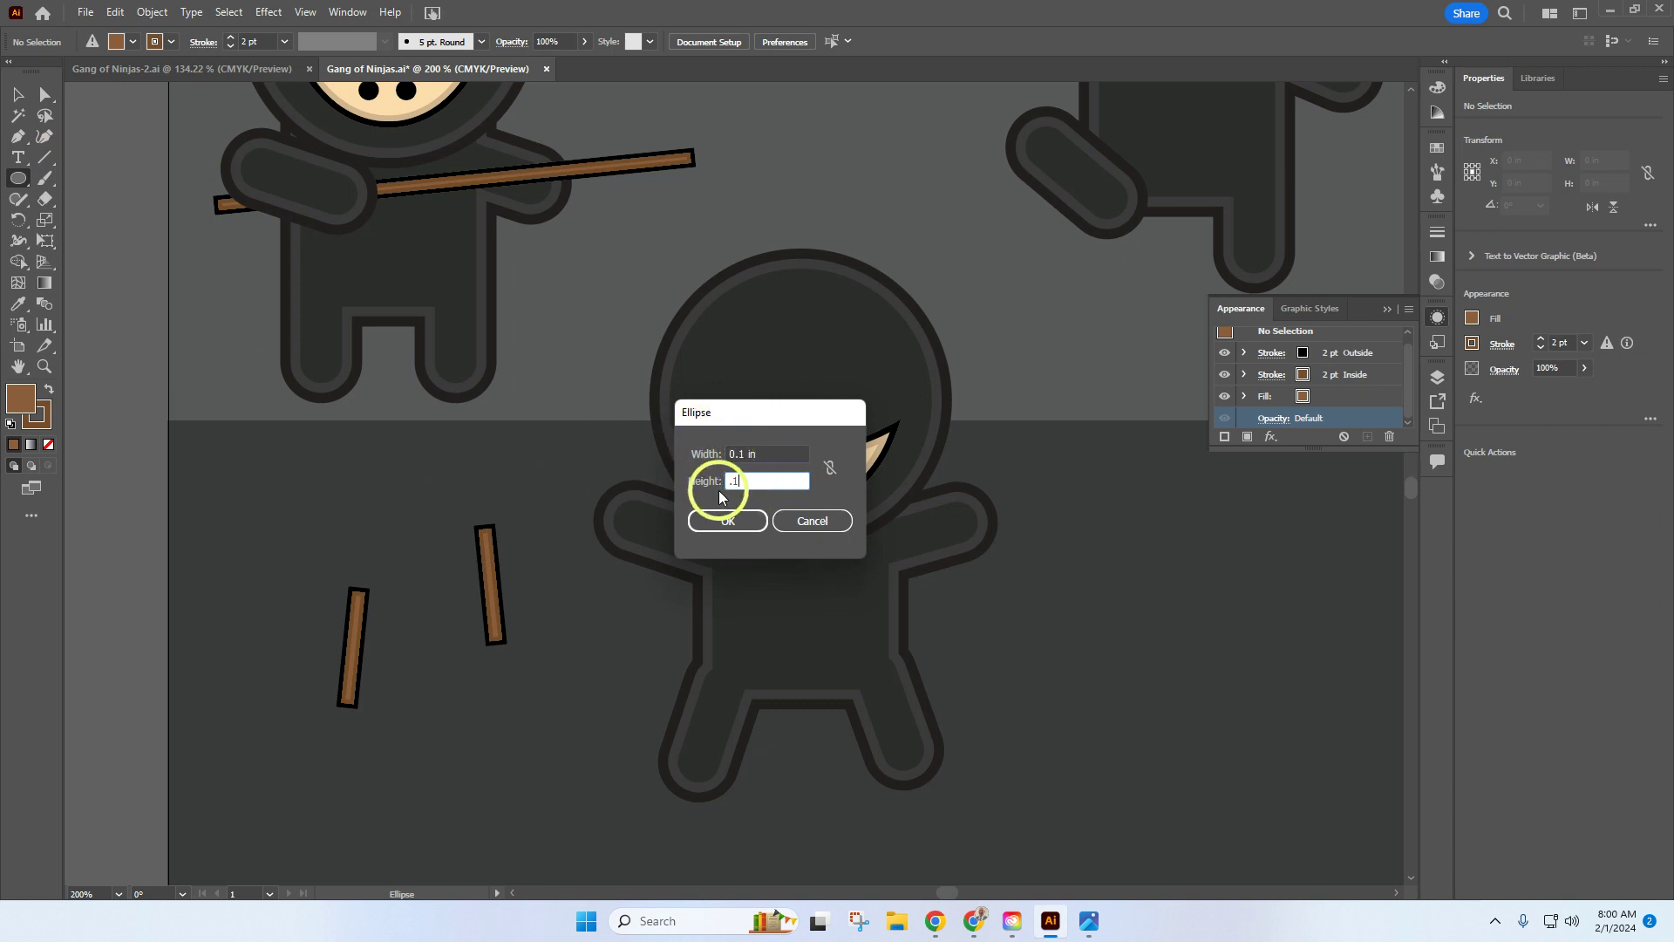
pyautogui.write('.1')
pyautogui.press('Return')
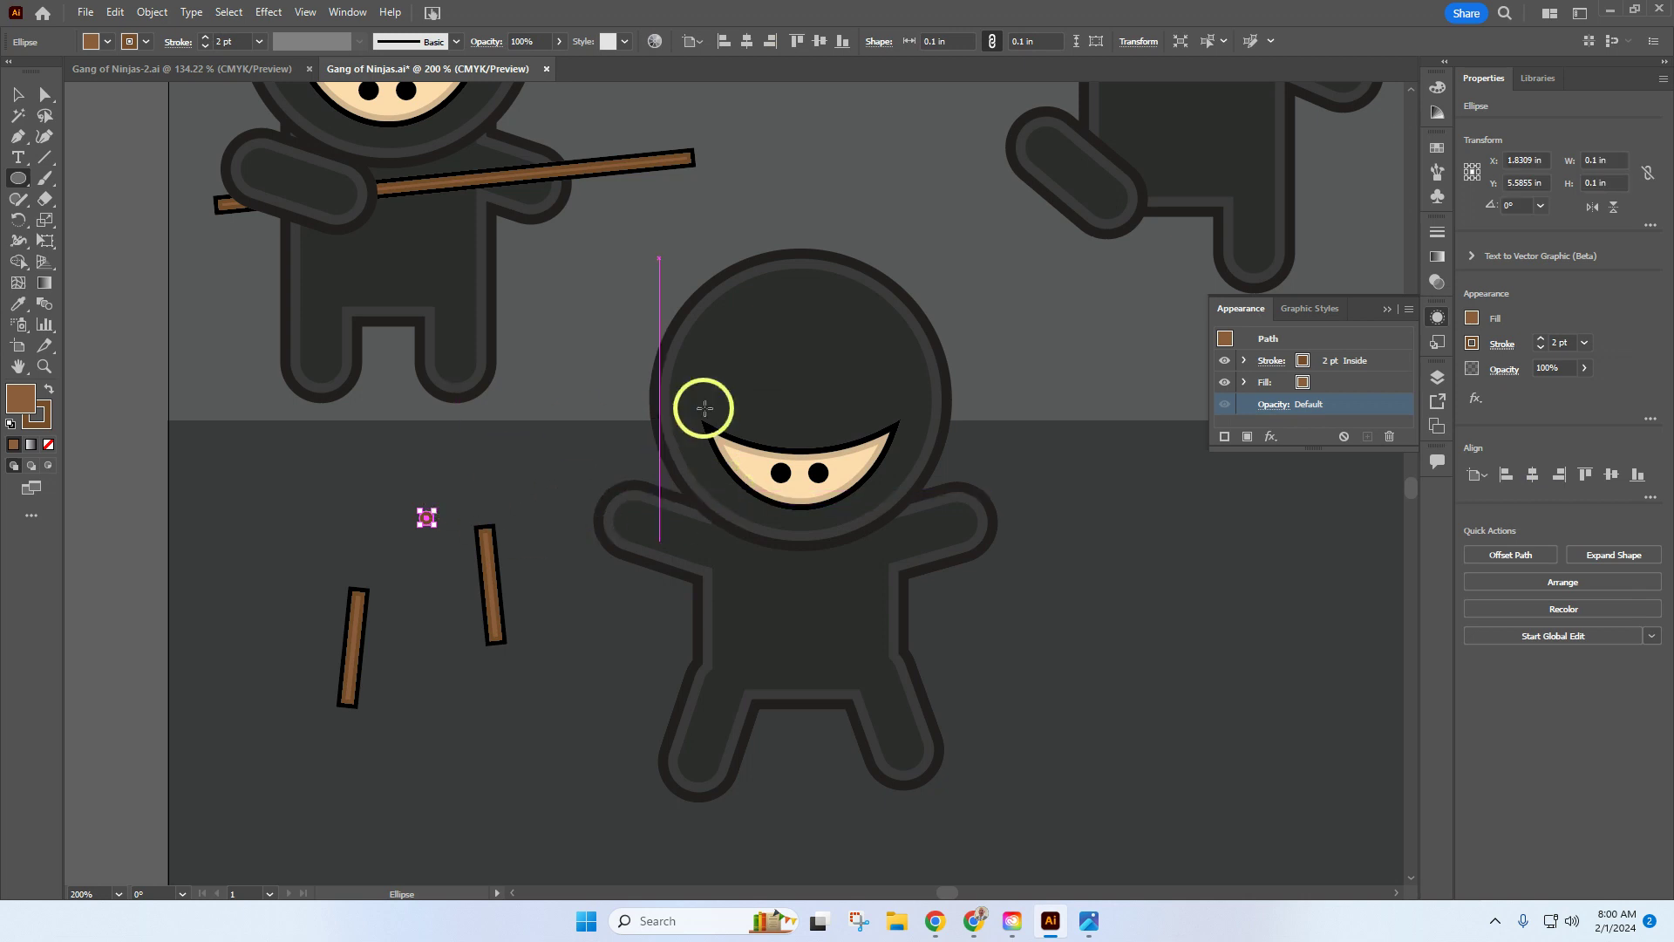
# Give the circle a black top stroke, a K=80 dark grey lower stroke and grey fill
pyautogui.click(18, 94)
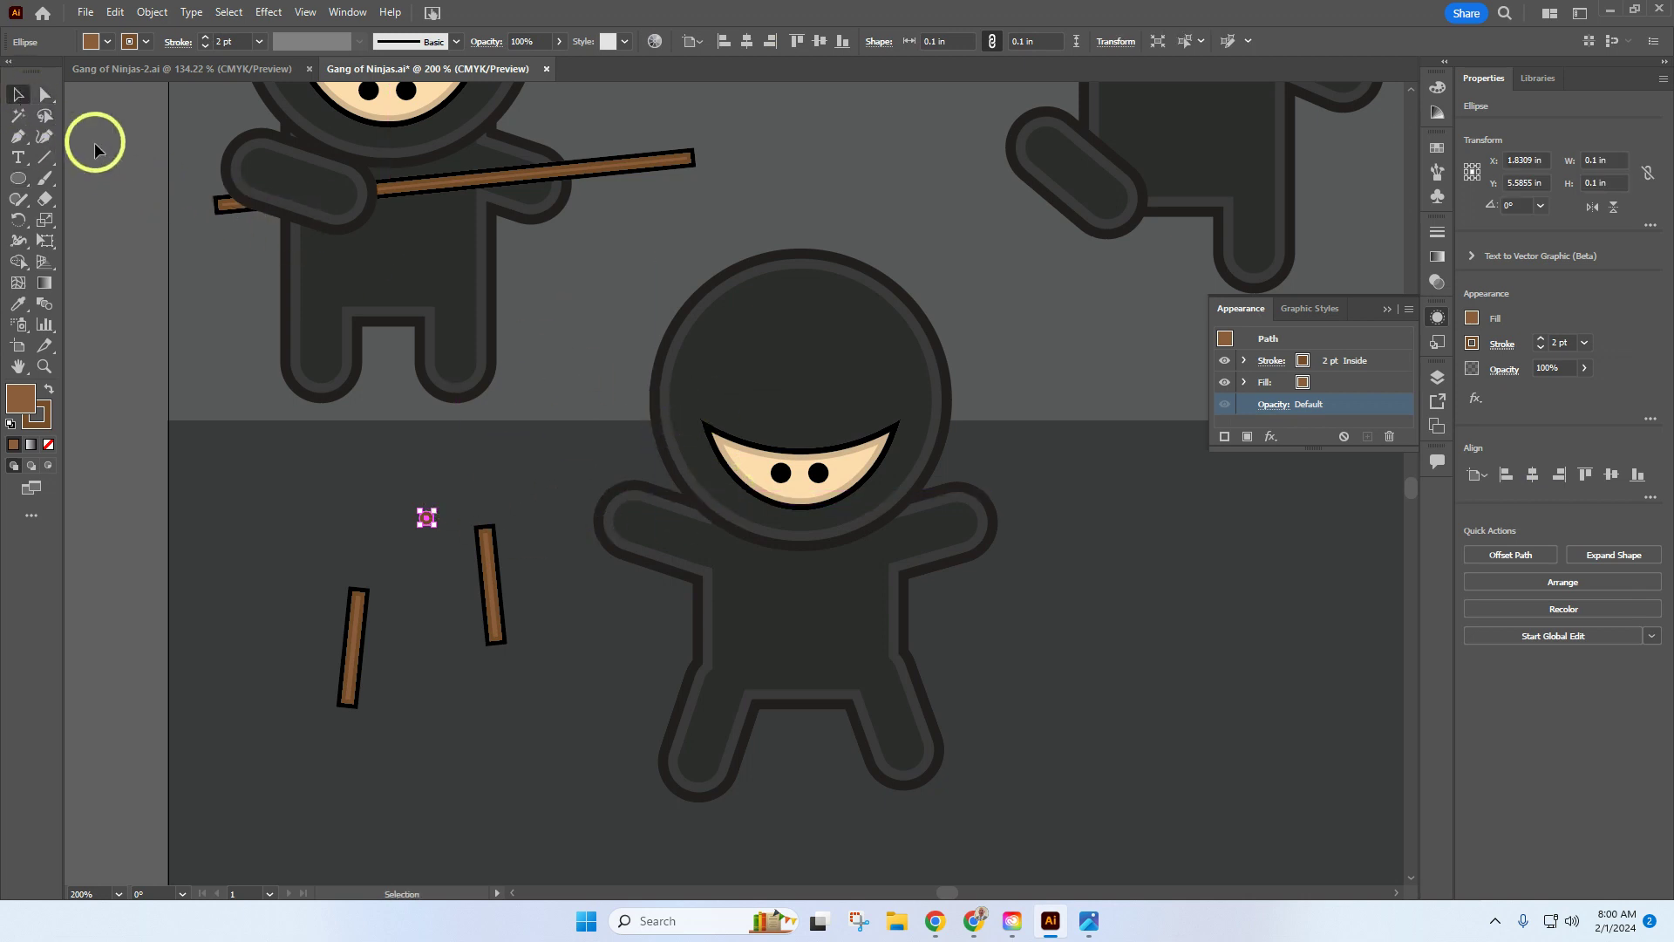
pyautogui.click(1224, 436)
pyautogui.click(1318, 361)
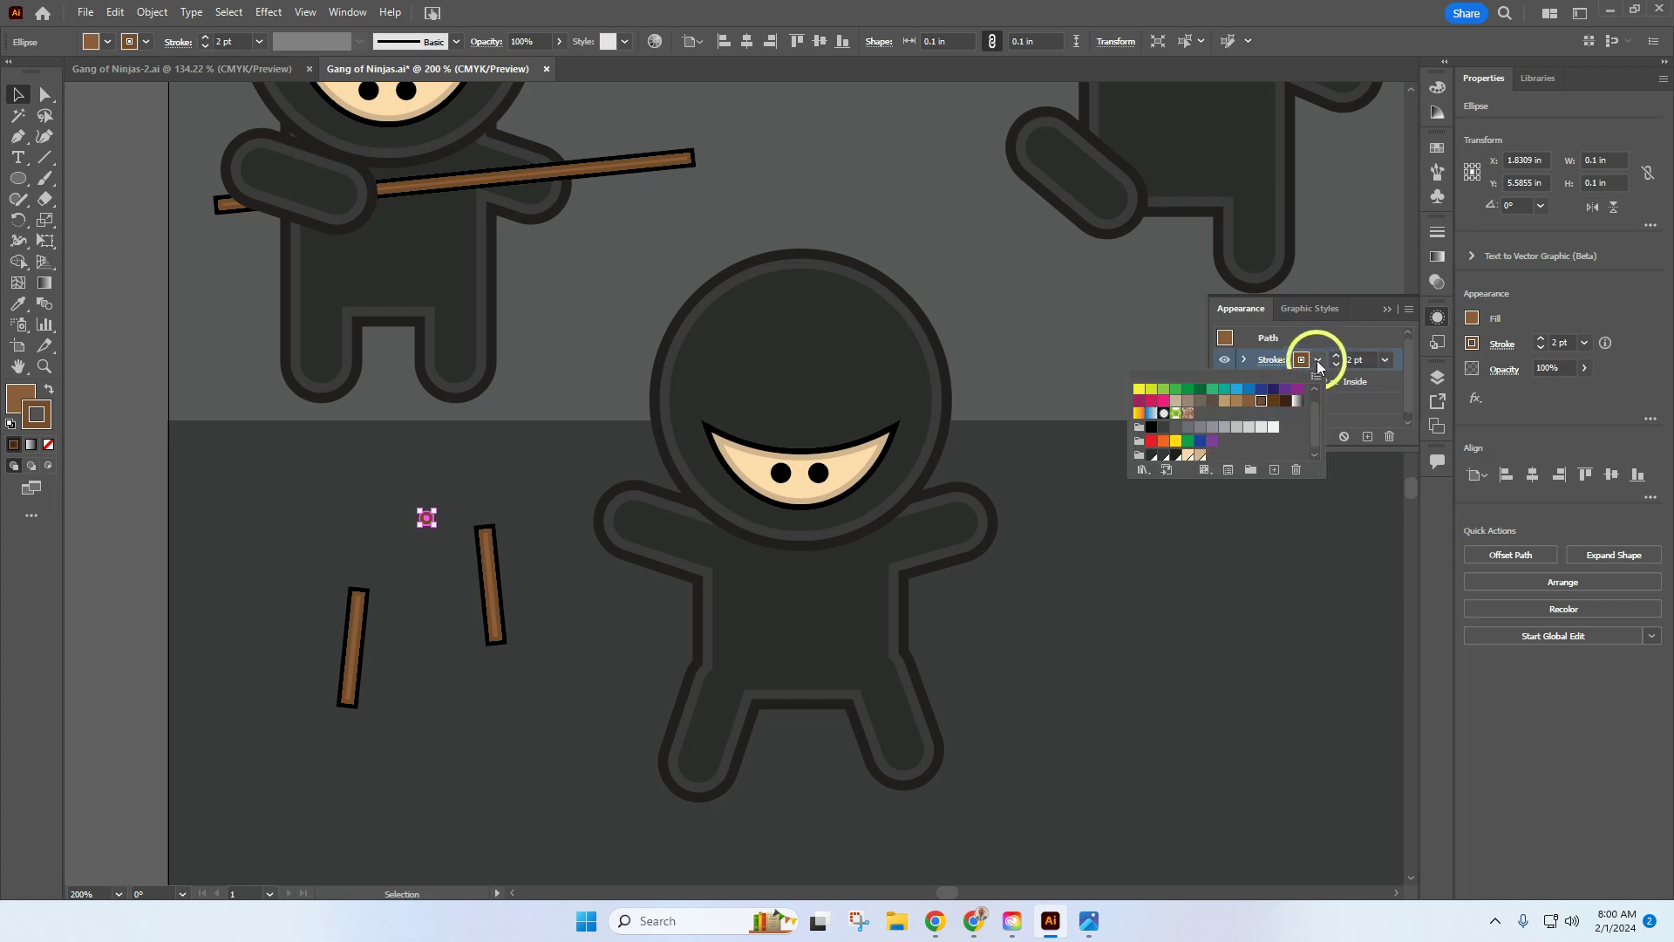
pyautogui.click(1152, 427)
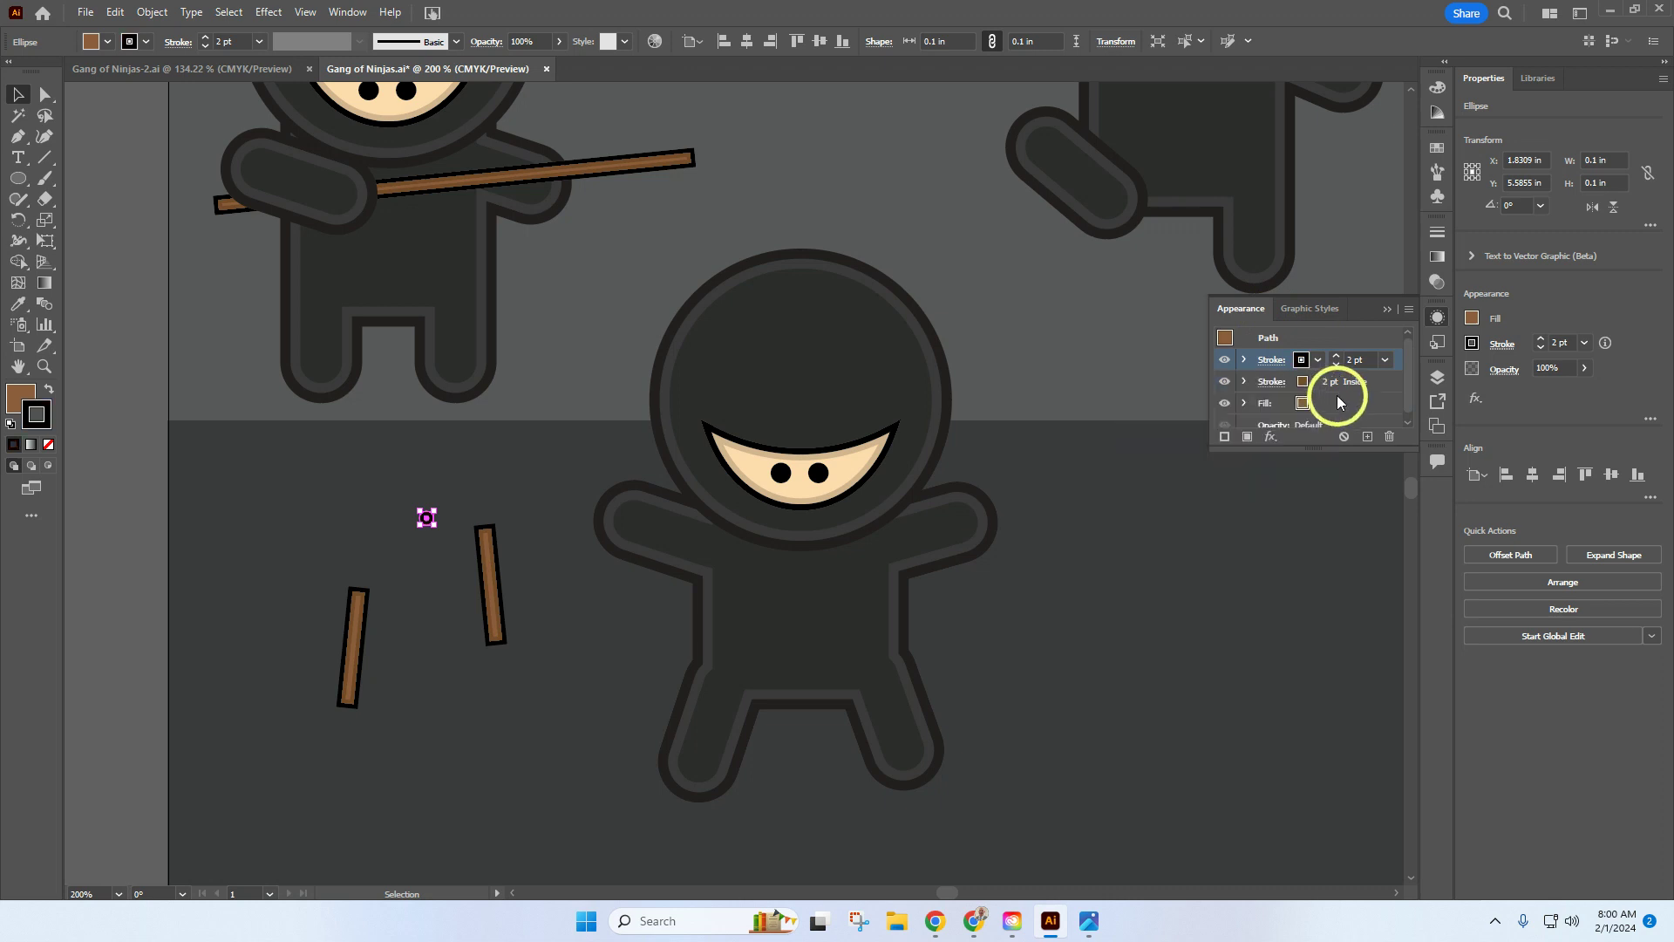
pyautogui.click(1316, 378)
pyautogui.click(1317, 383)
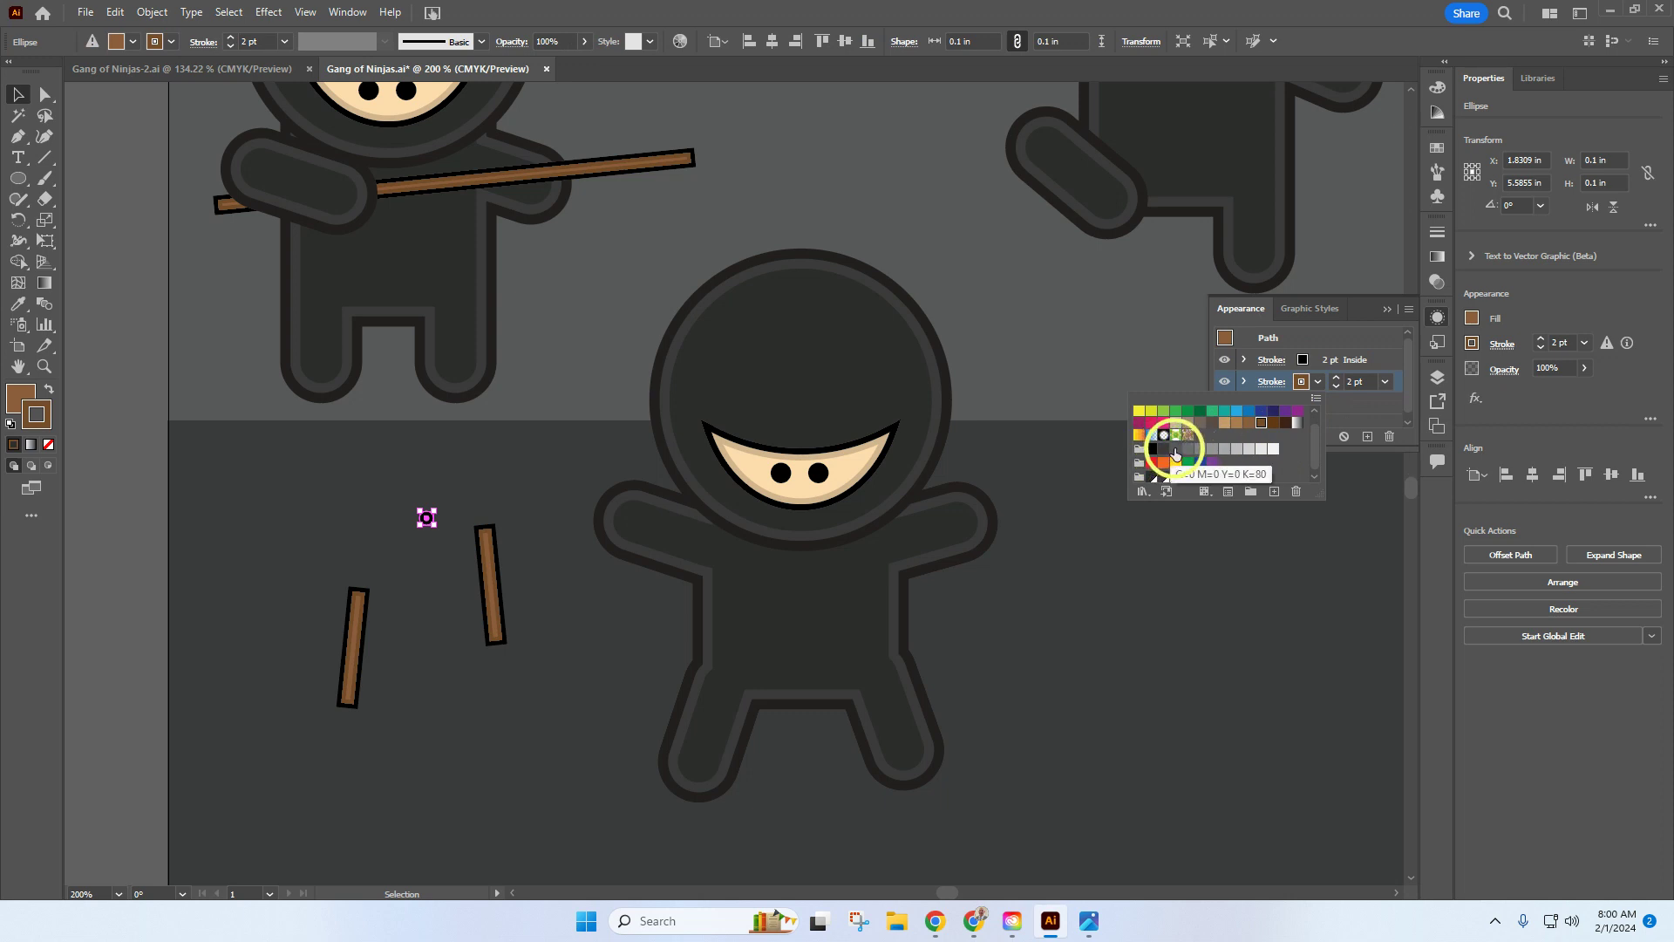
pyautogui.click(1175, 453)
pyautogui.click(1354, 401)
pyautogui.click(1319, 404)
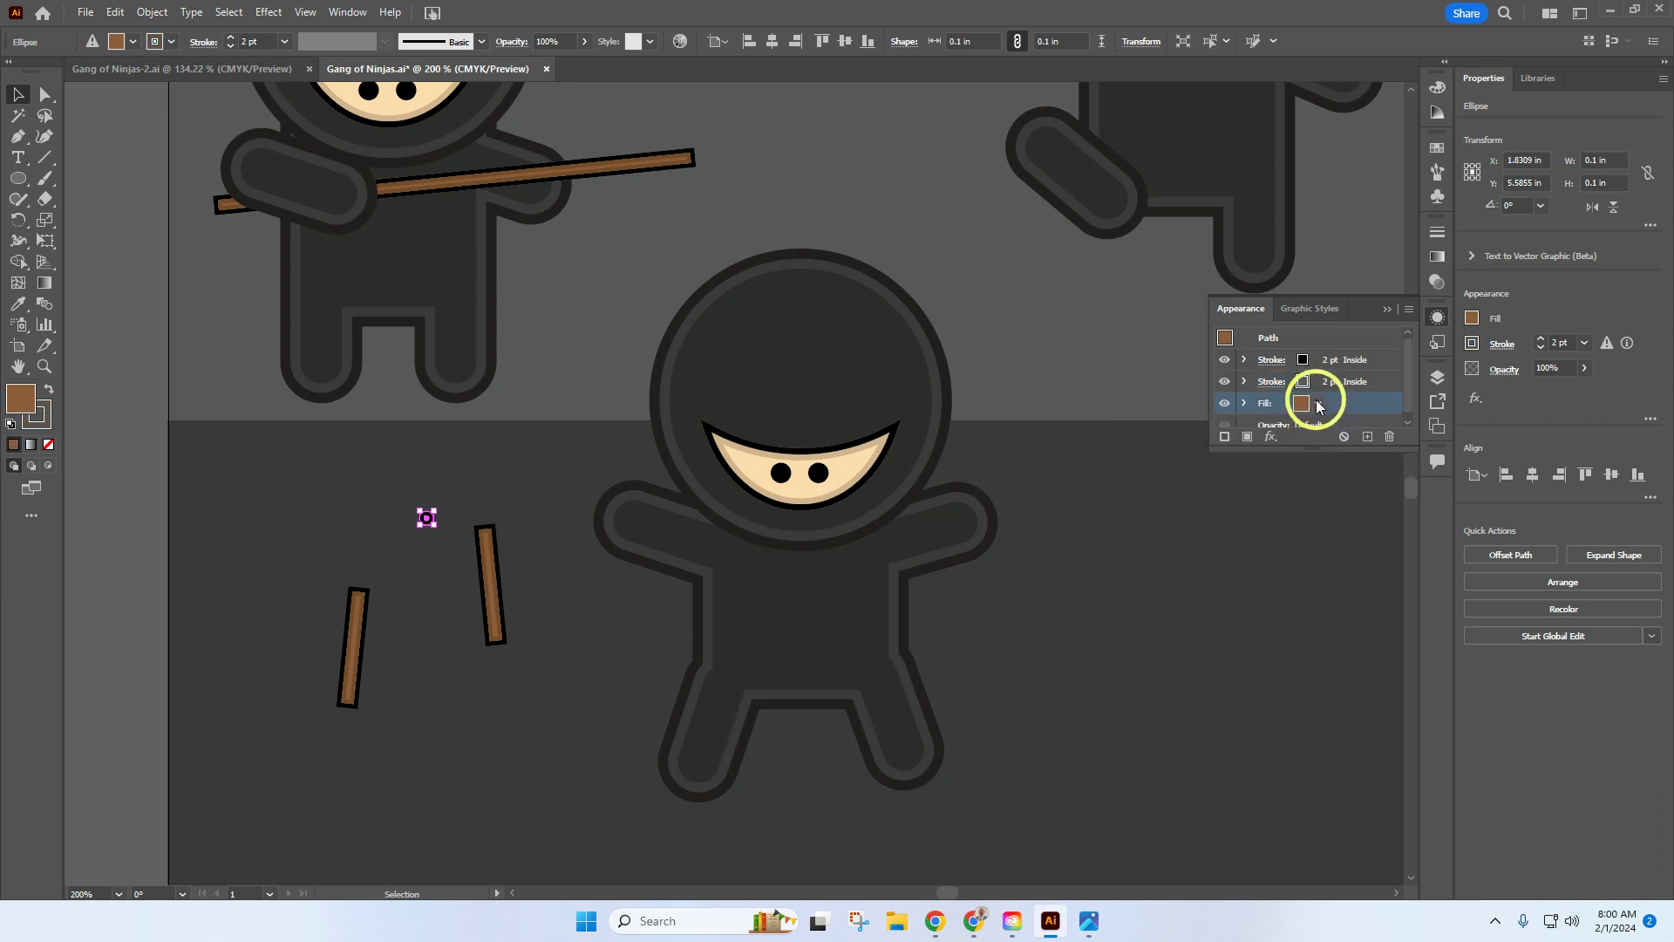
pyautogui.click(1318, 403)
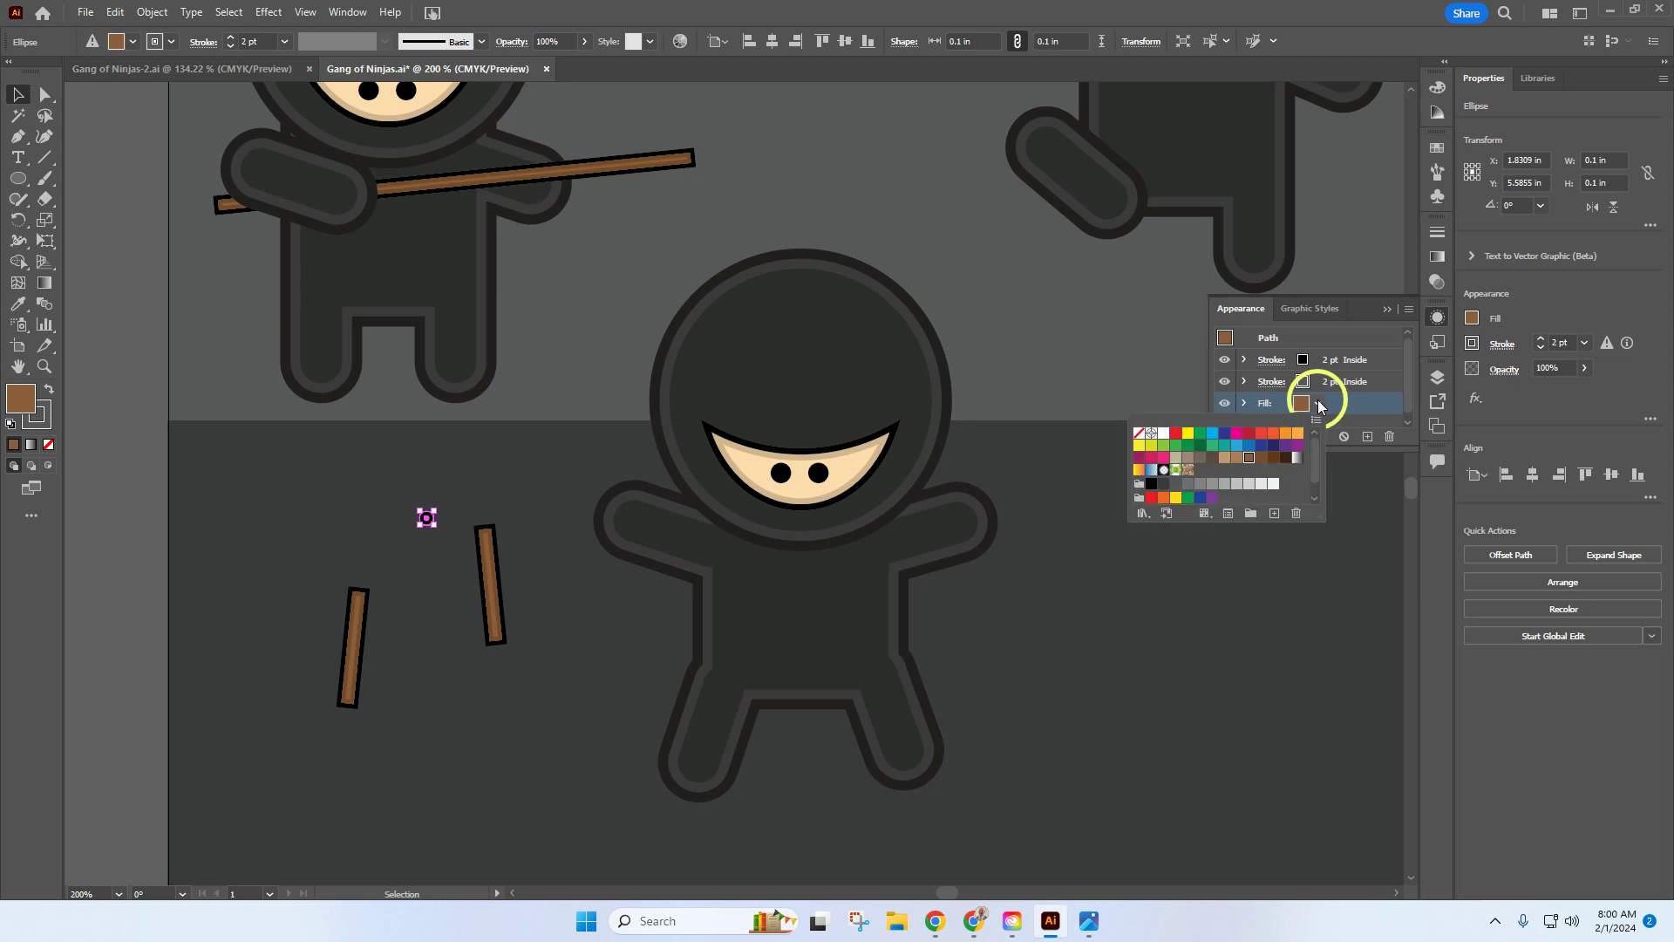
pyautogui.click(1190, 483)
pyautogui.click(1350, 405)
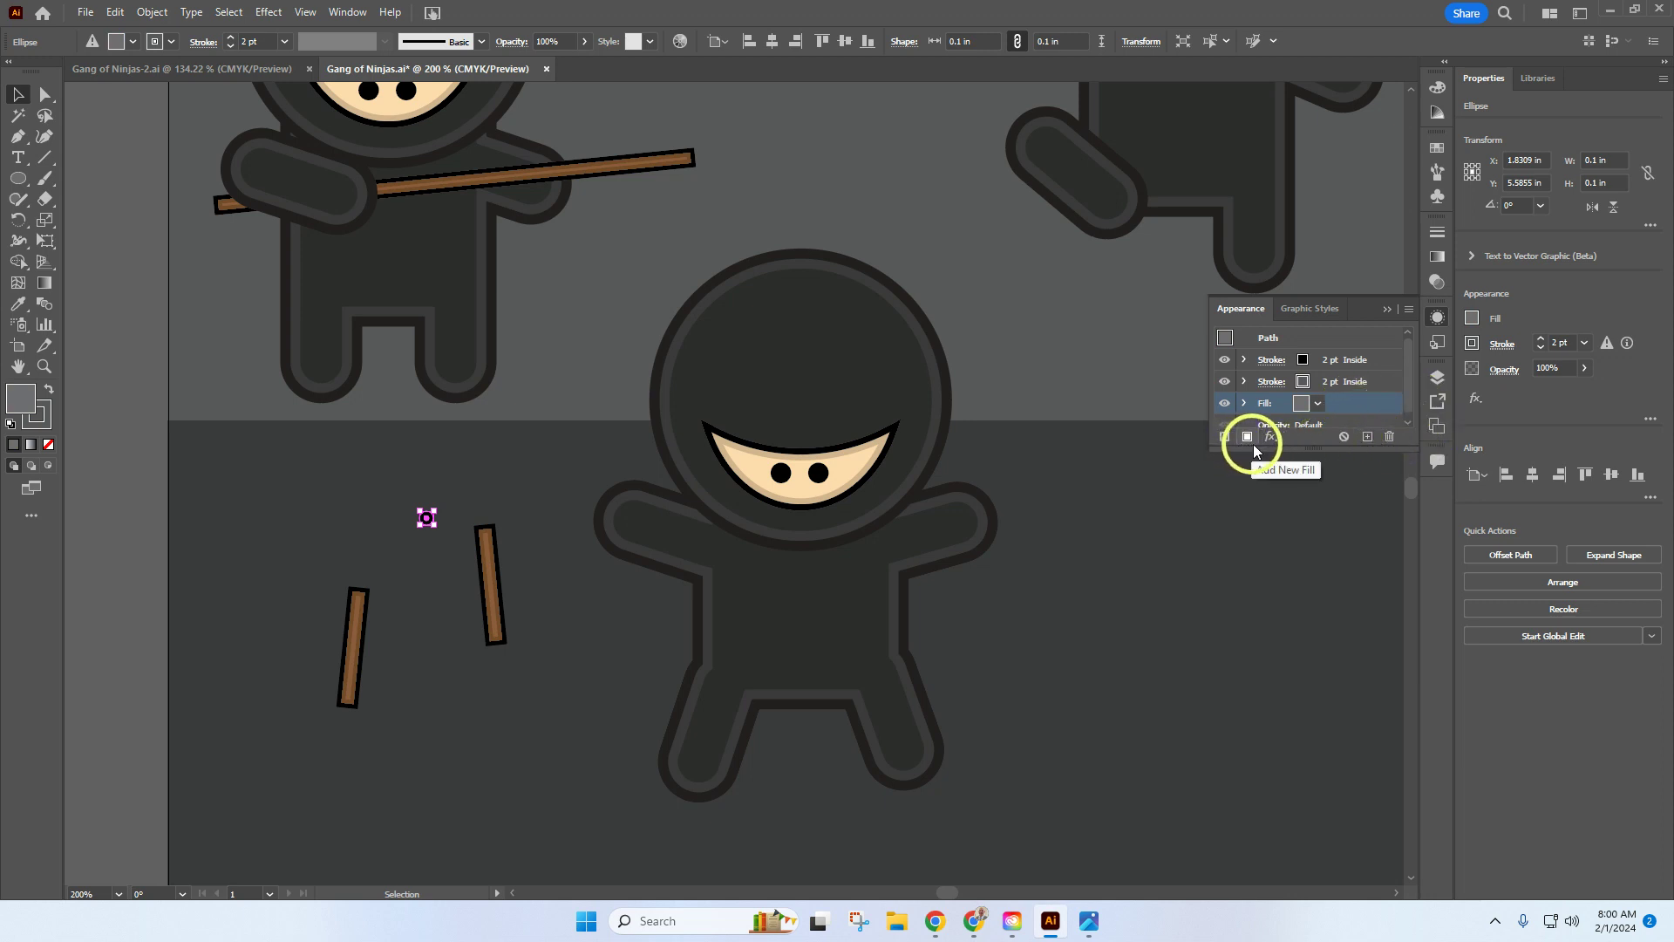
# Enlarge the Swatches panel and browse the swatch libraries list
pyautogui.click(1437, 146)
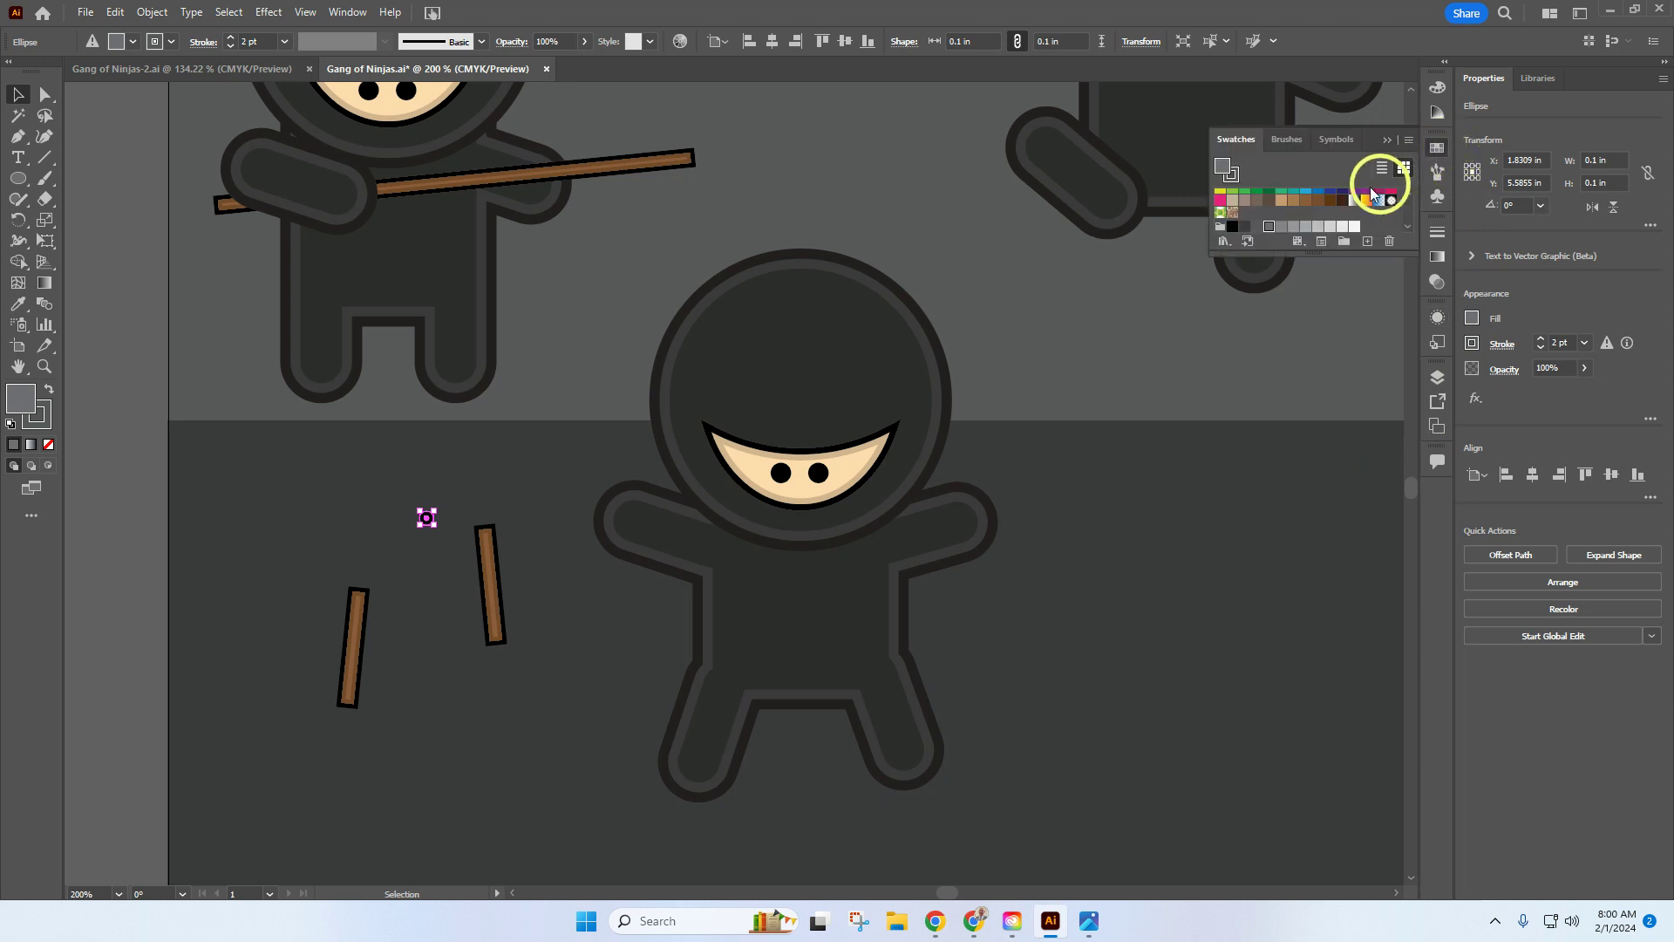
pyautogui.moveTo(1312, 253); pyautogui.dragTo(1308, 325)
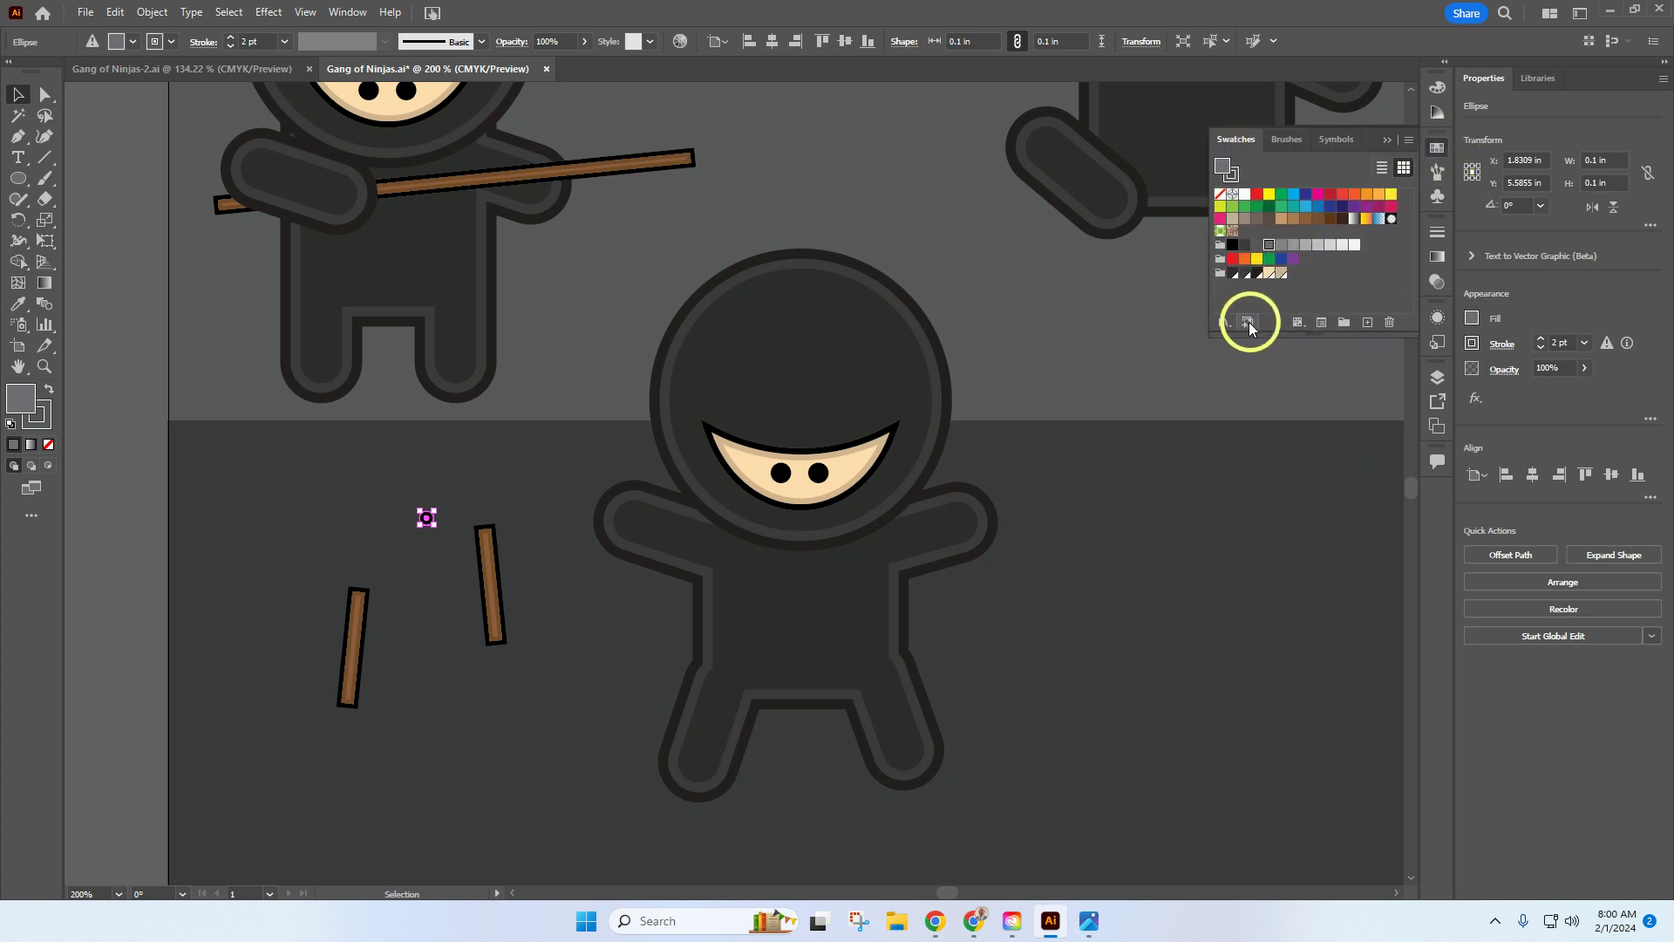
pyautogui.click(1224, 322)
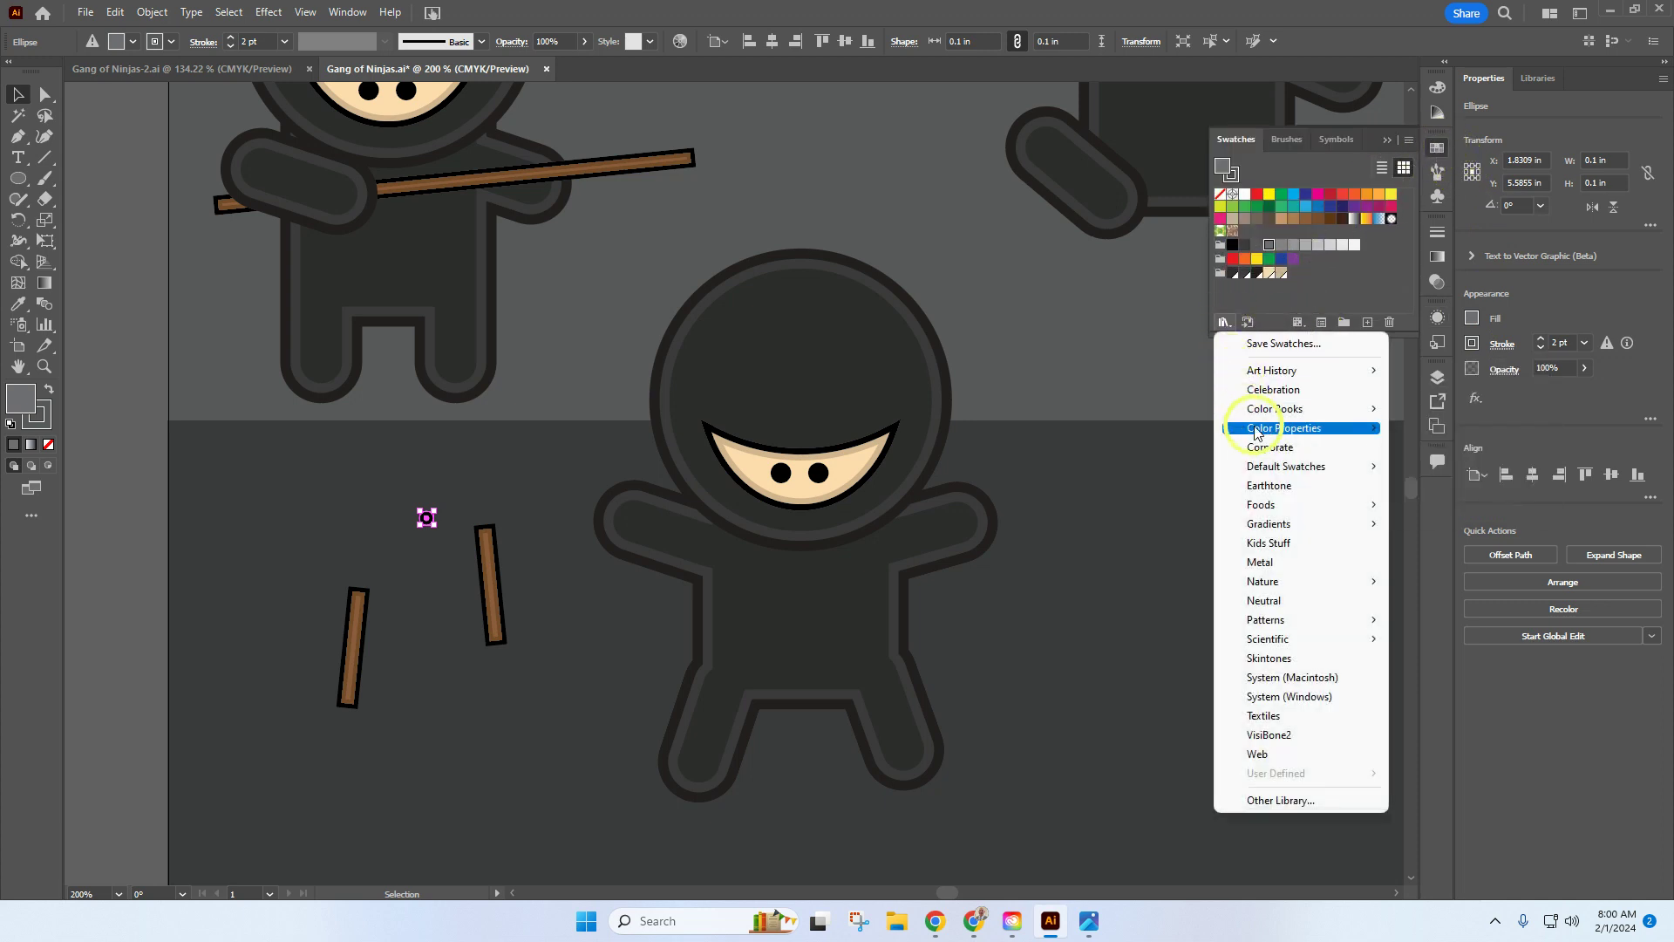
pyautogui.moveTo(1272, 467)
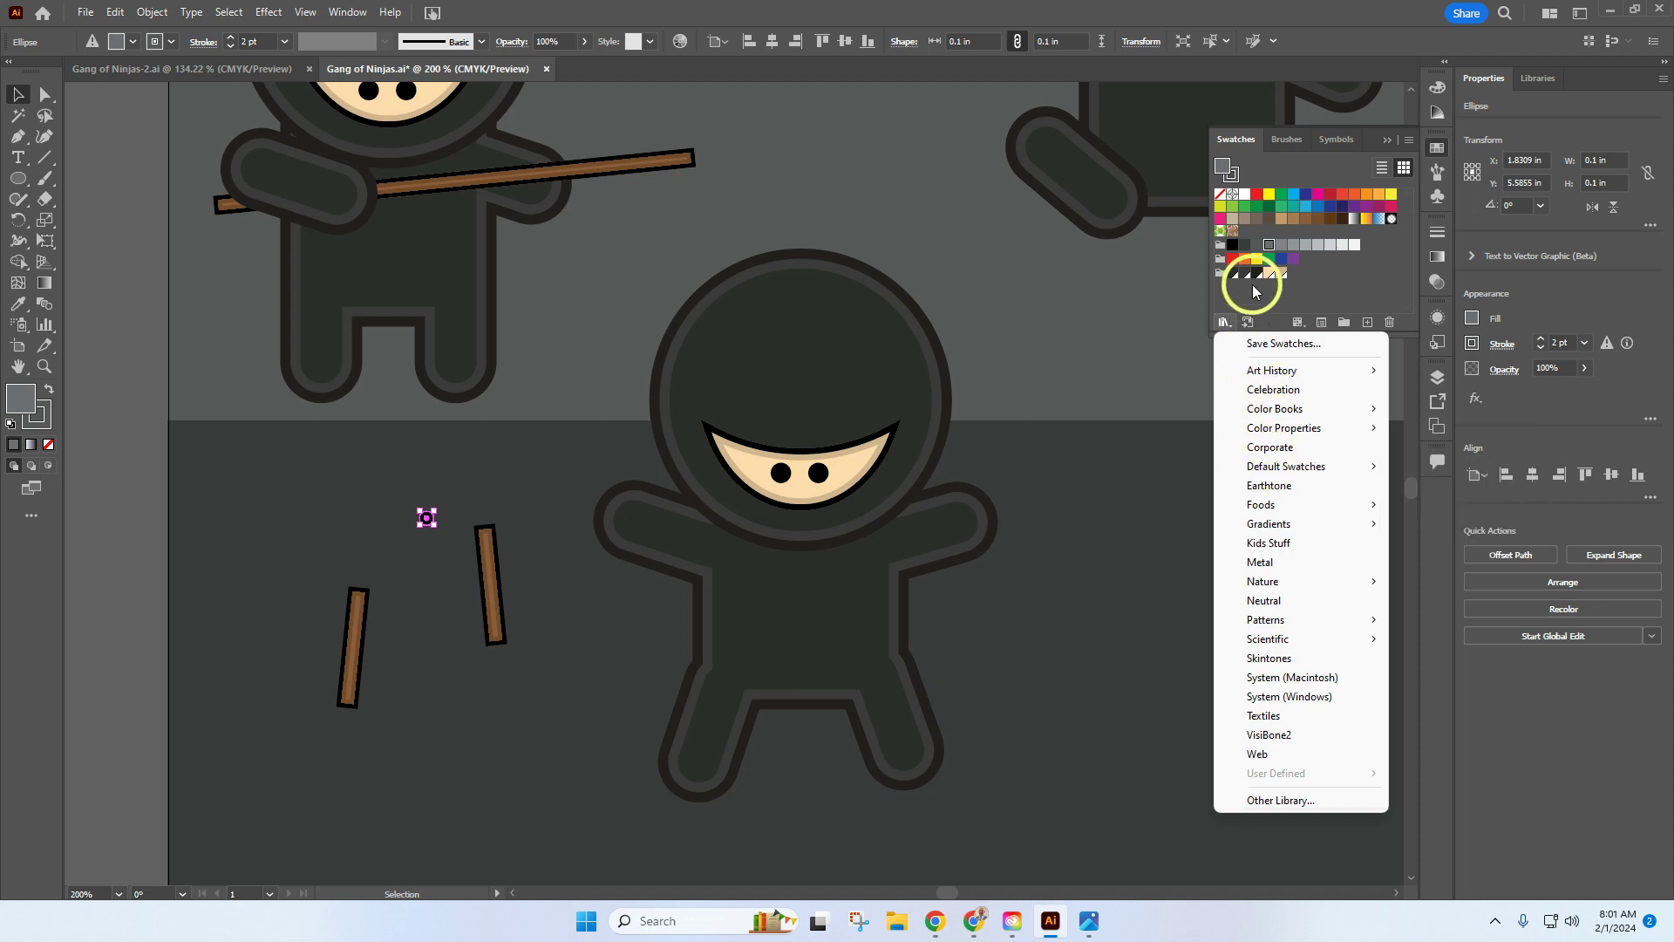
pyautogui.click(1364, 281)
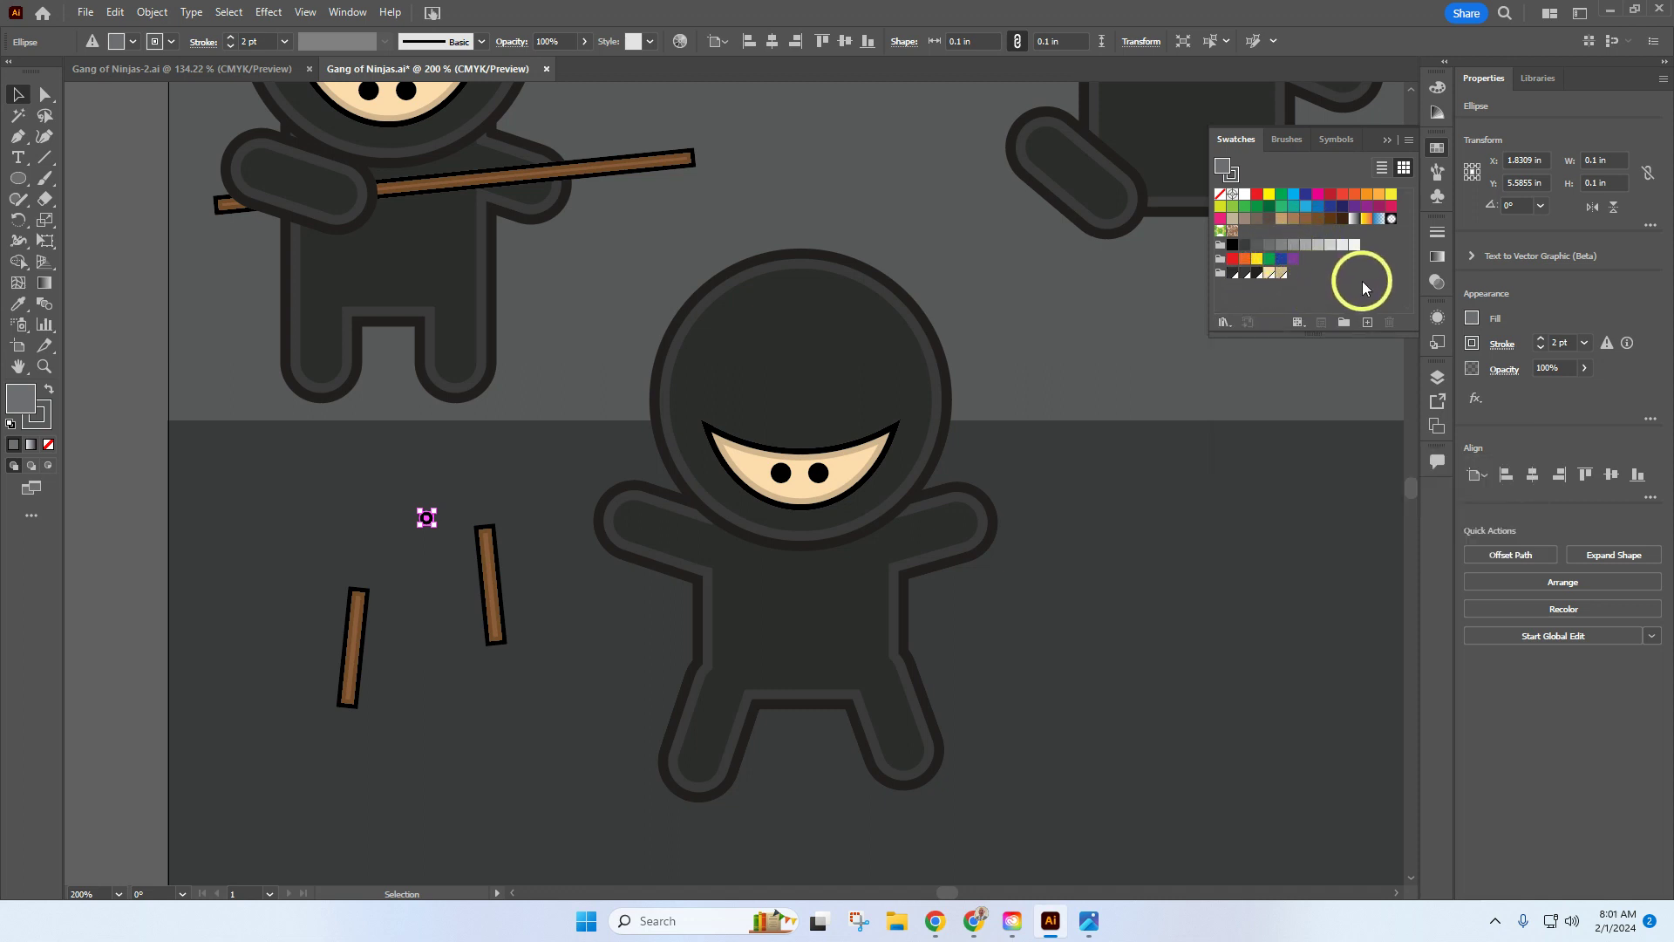
# Align the small circle's stroke to the outside in the Appearance panel
pyautogui.click(1438, 317)
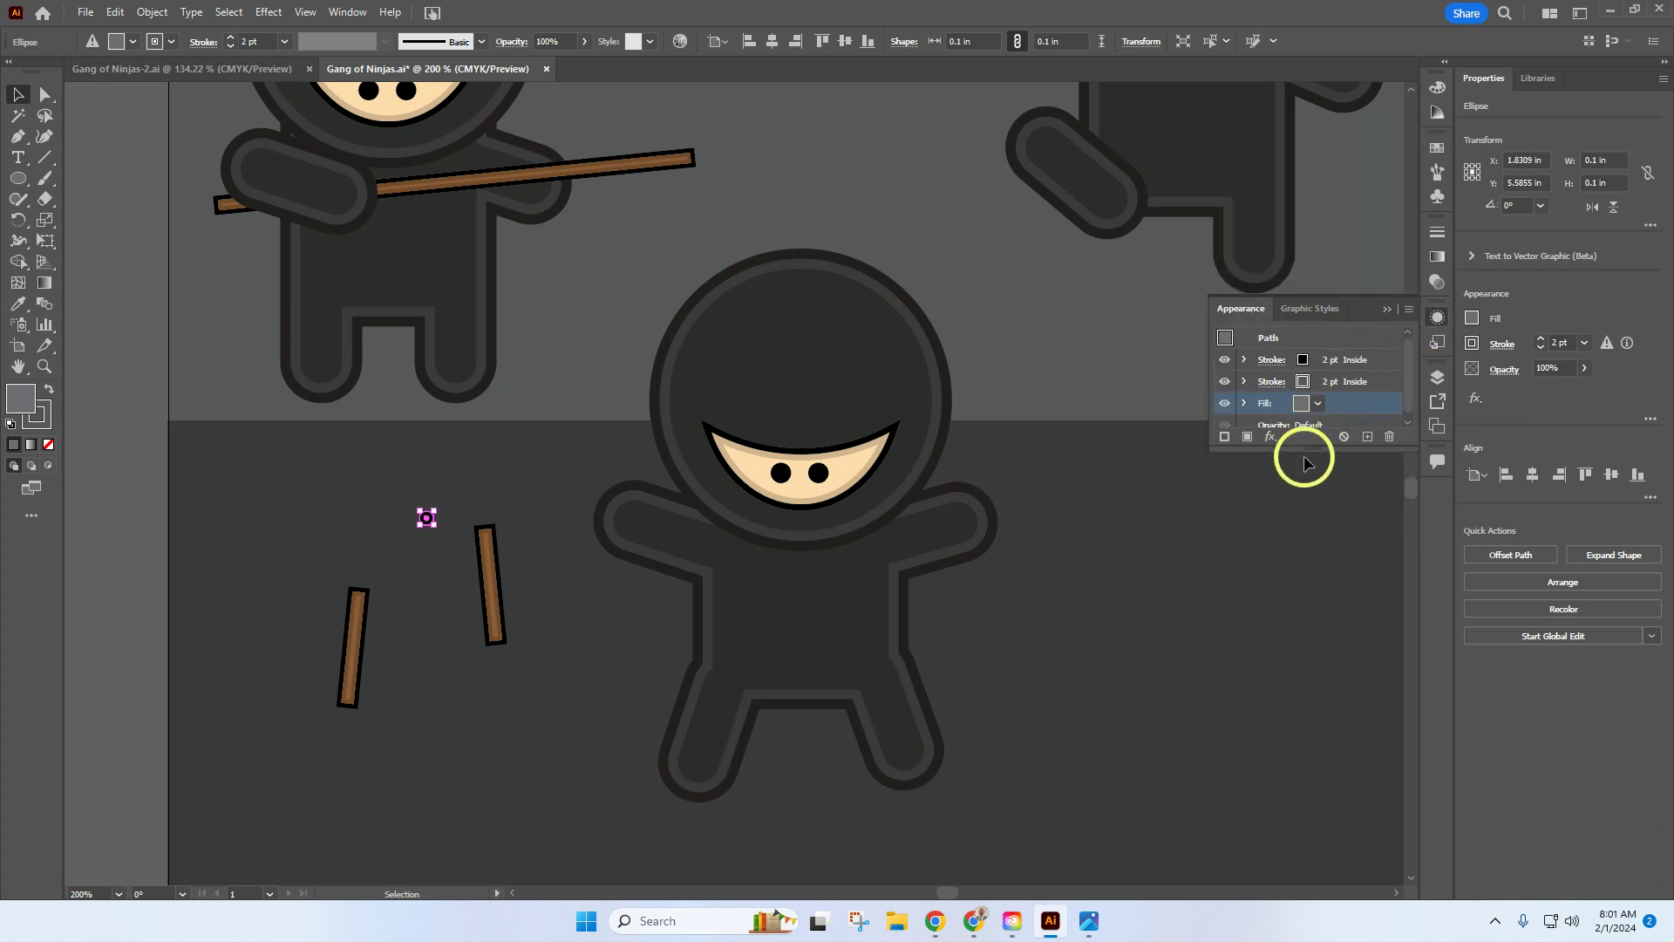
pyautogui.moveTo(1315, 450); pyautogui.dragTo(1309, 479)
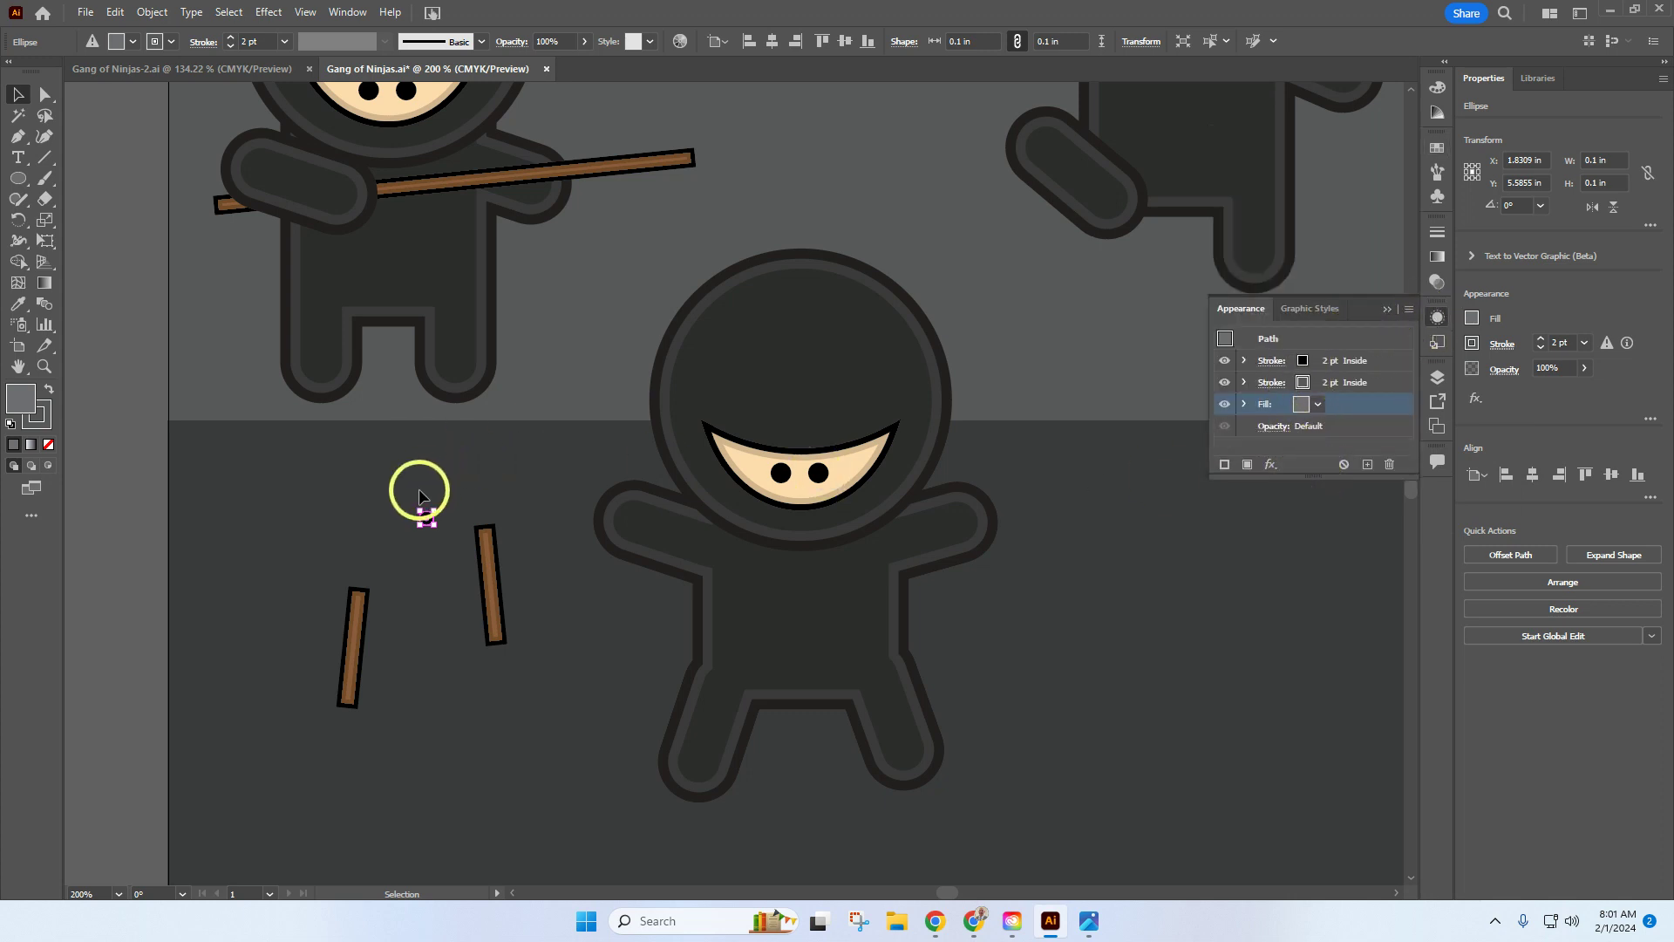
pyautogui.click(368, 518)
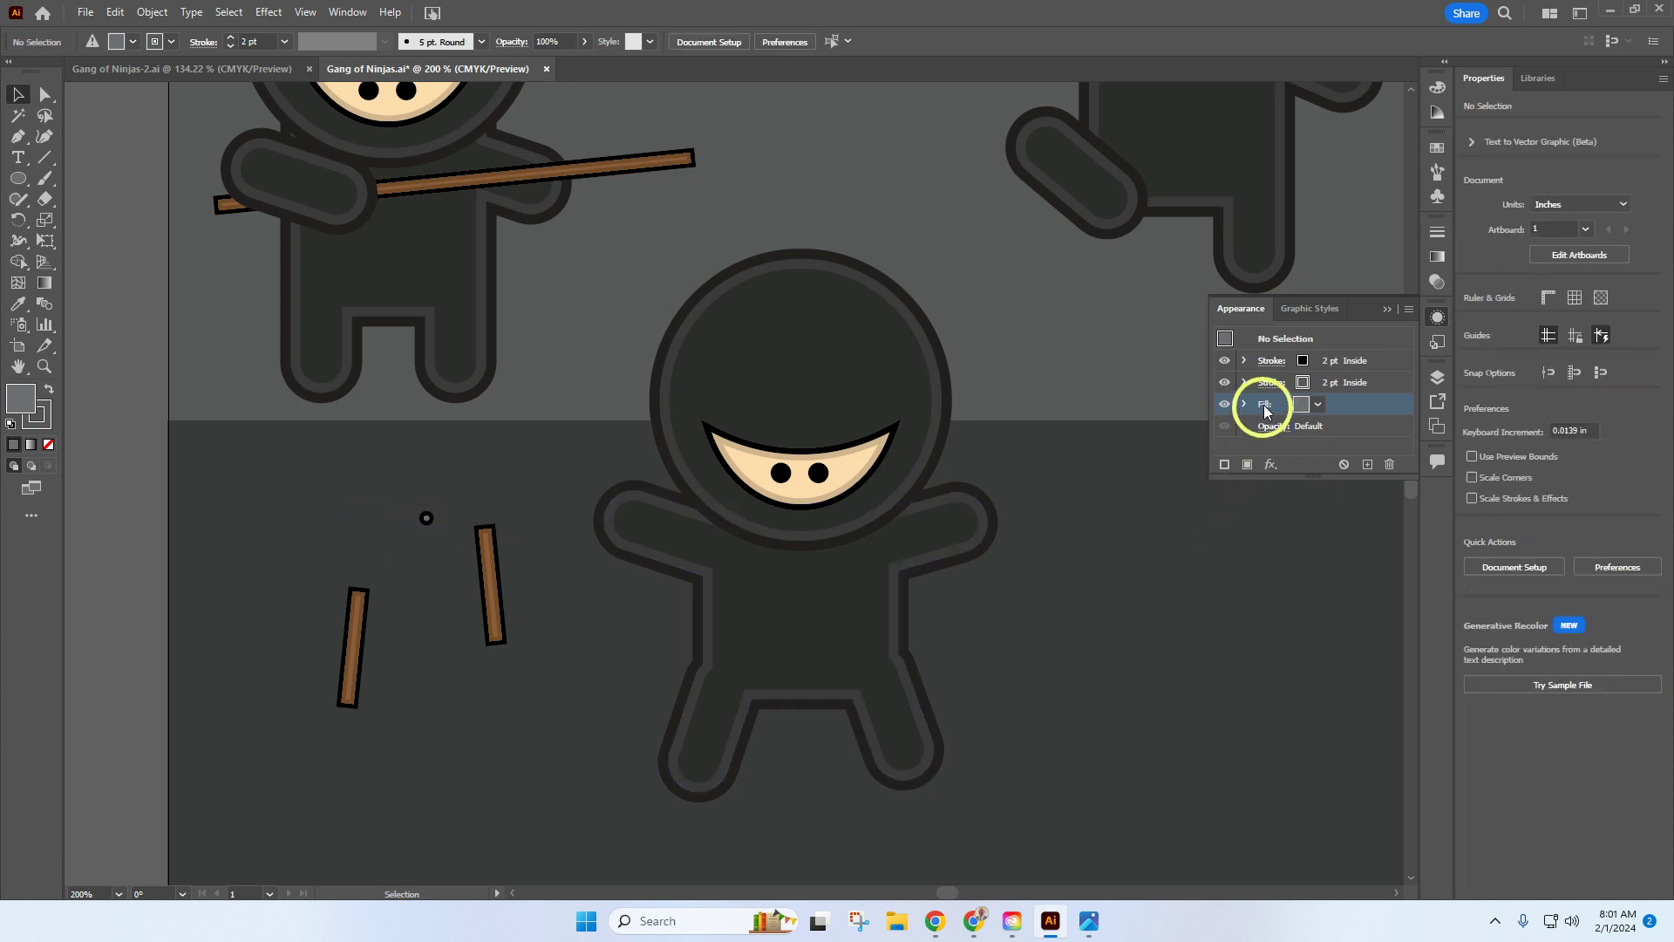
pyautogui.click(435, 518)
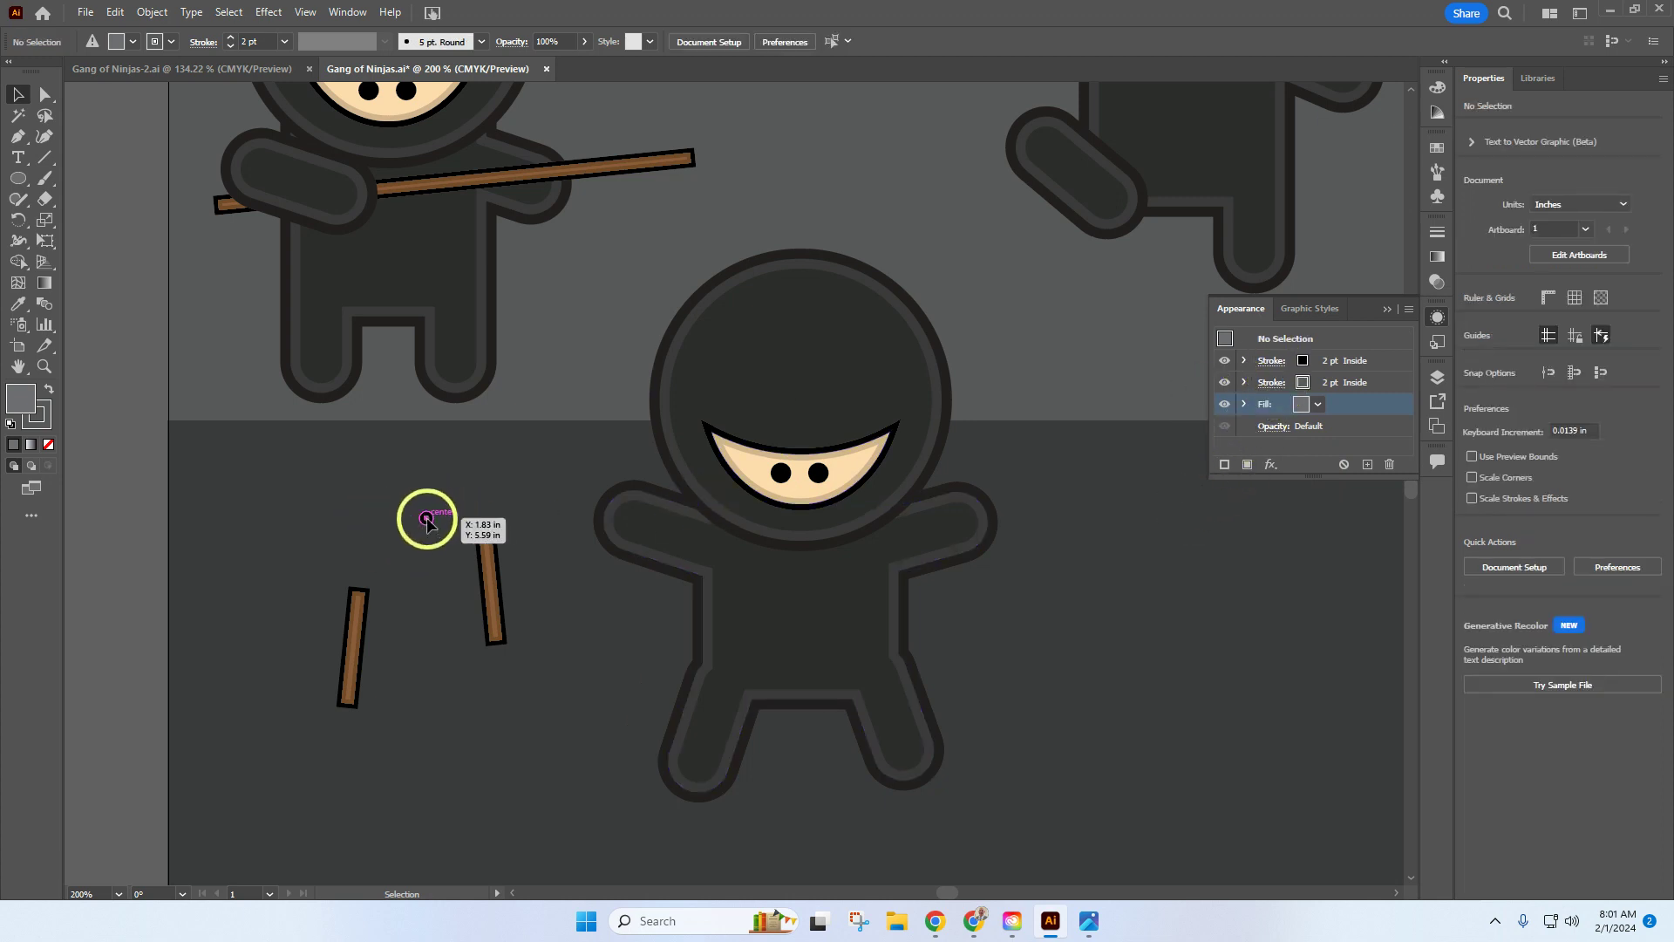
pyautogui.click(1264, 371)
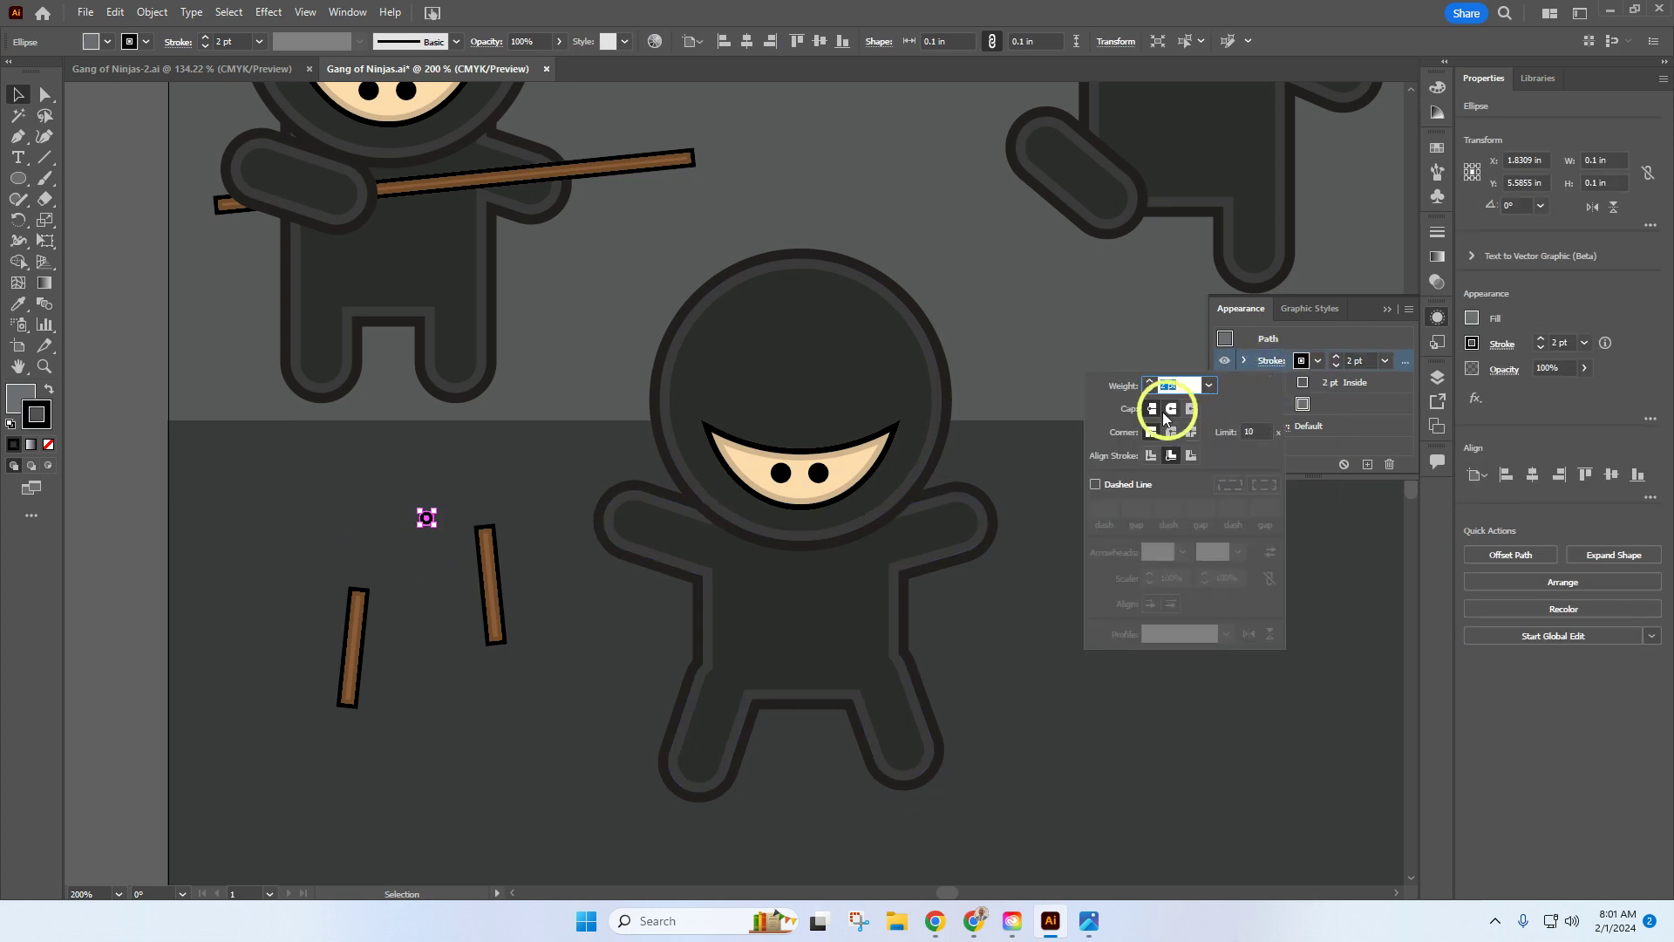
pyautogui.click(1191, 455)
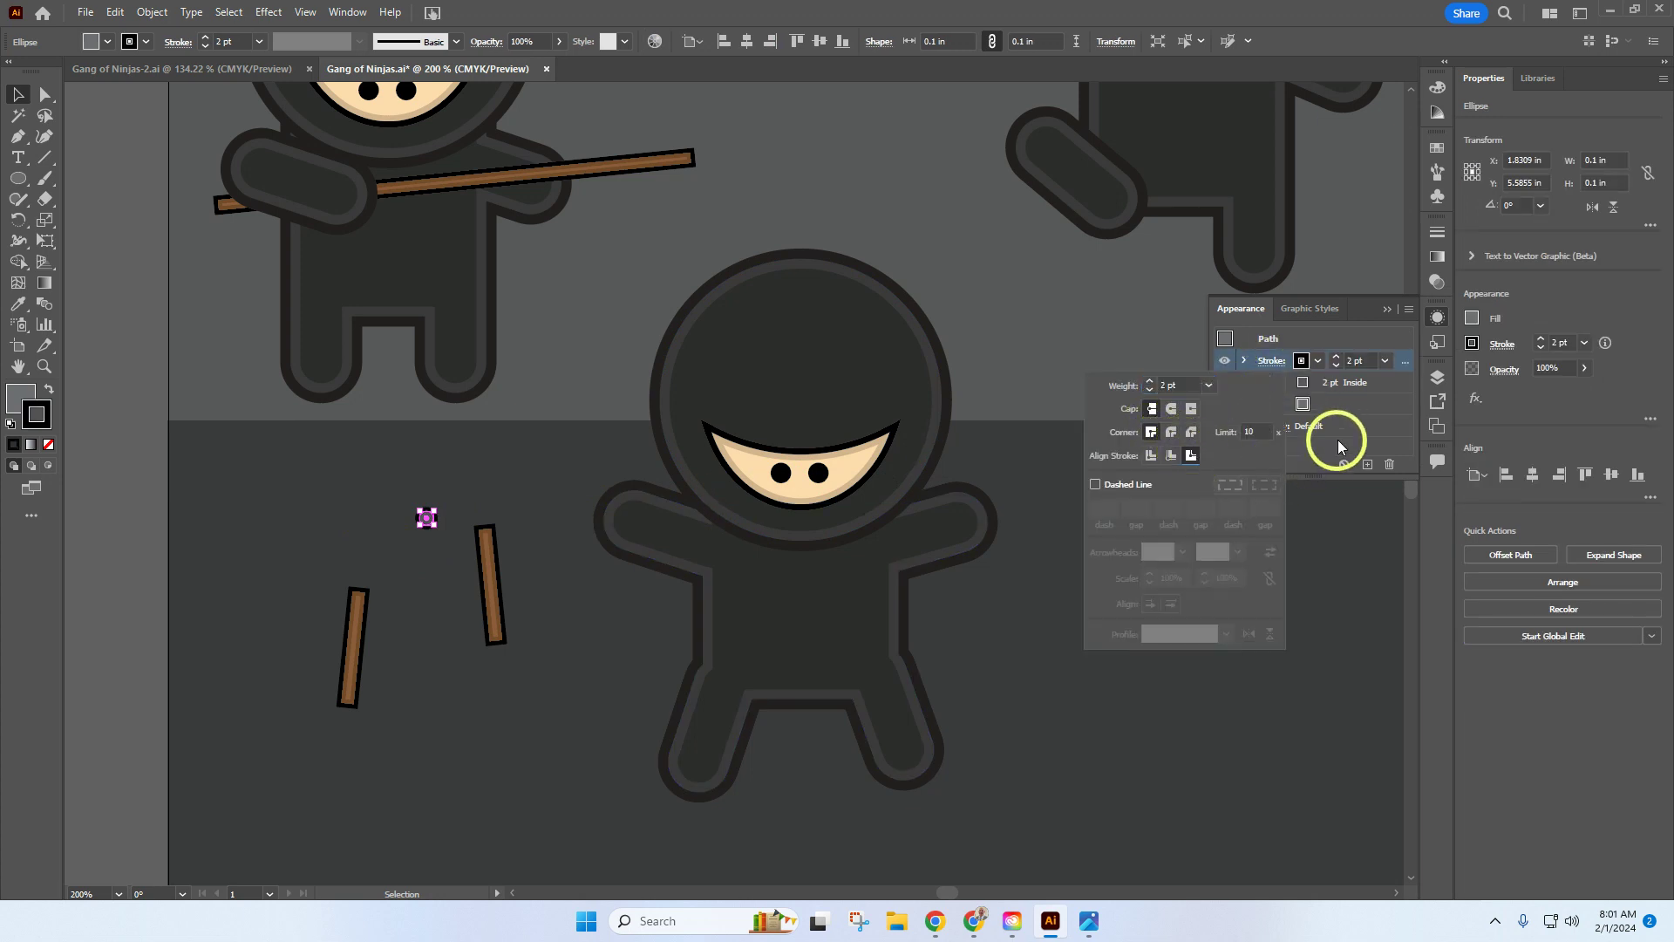
pyautogui.click(453, 459)
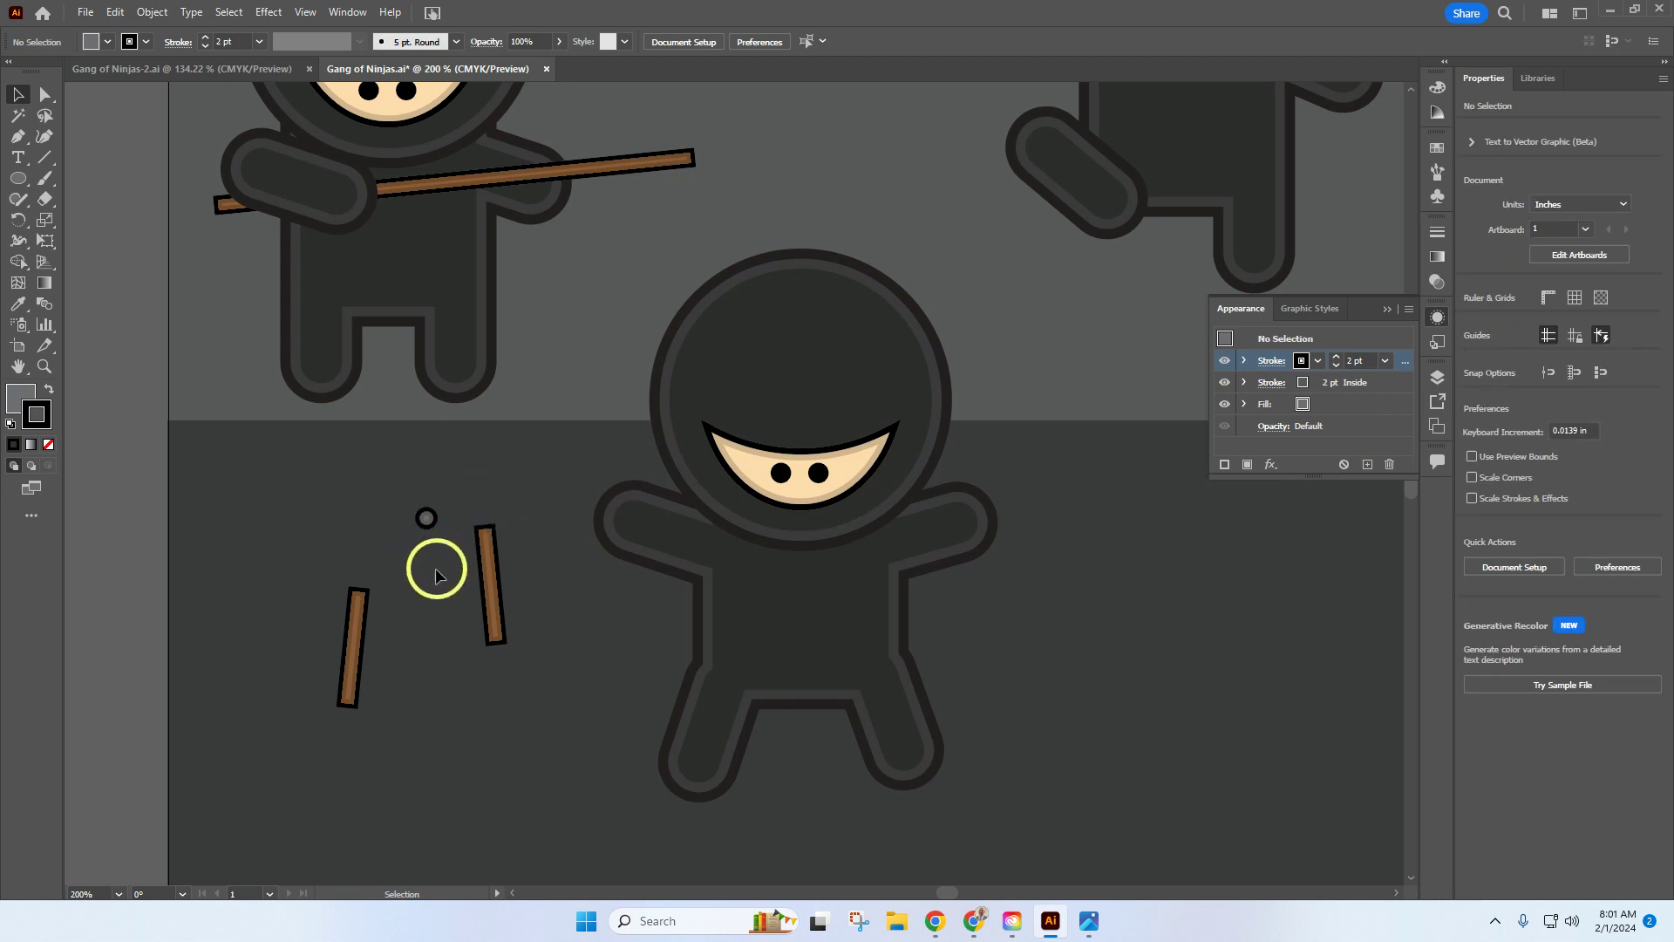
# Move the small circle up and to the right
pyautogui.scroll(3, 427, 546)
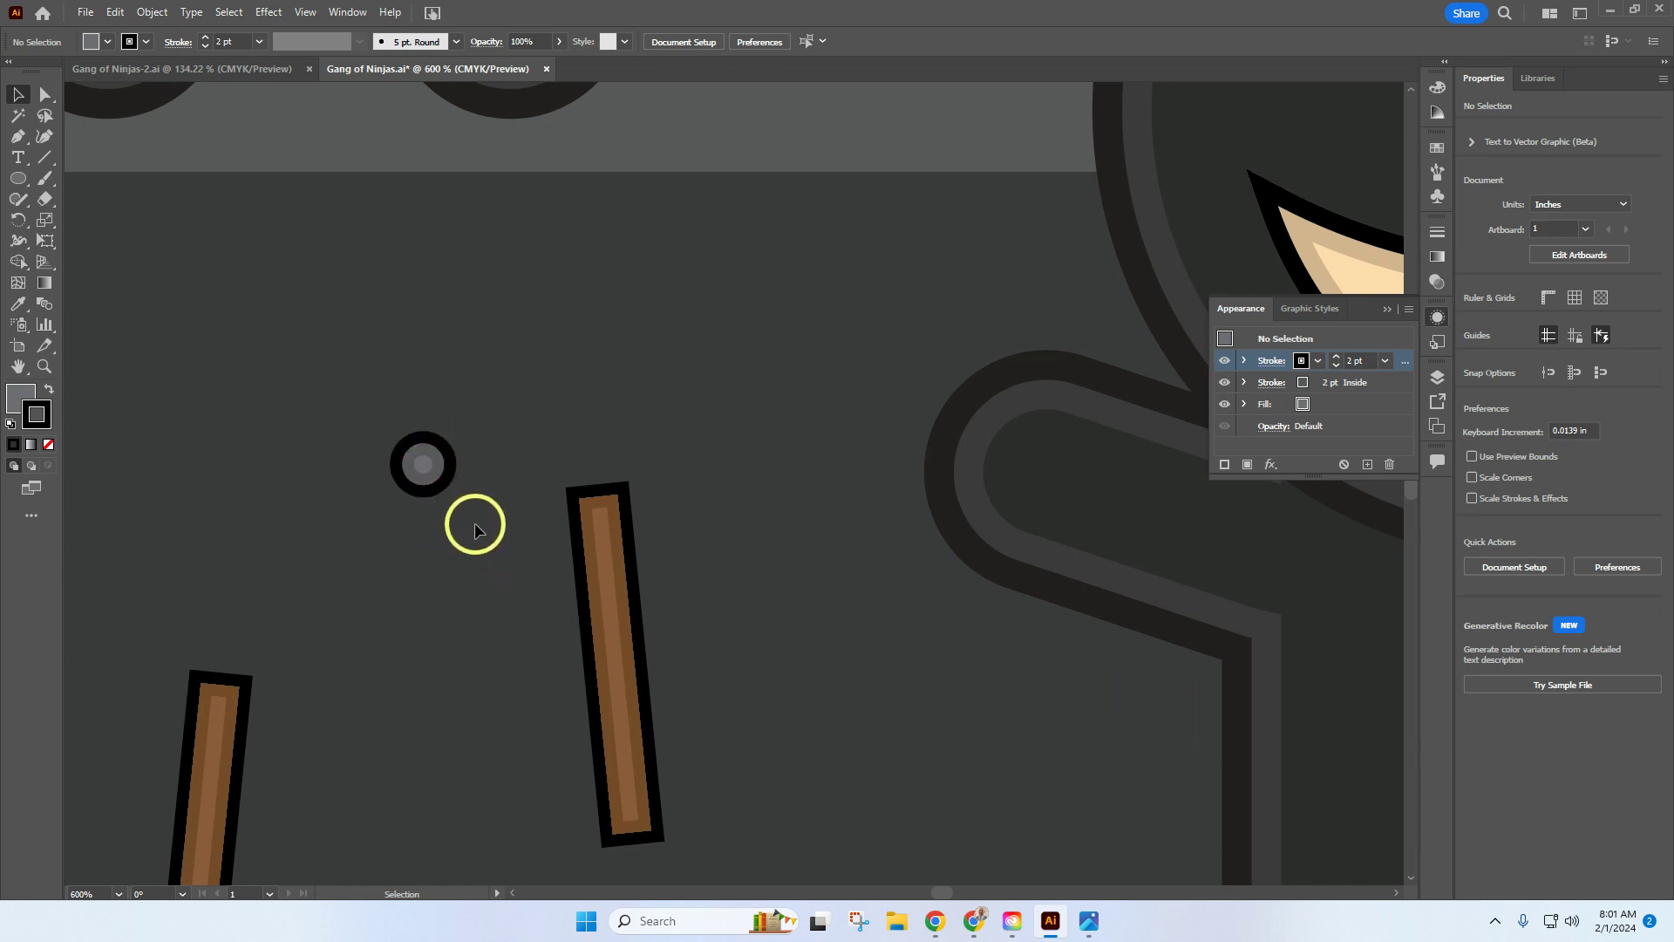
pyautogui.moveTo(429, 476); pyautogui.dragTo(717, 275)
pyautogui.scroll(-2, 702, 511)
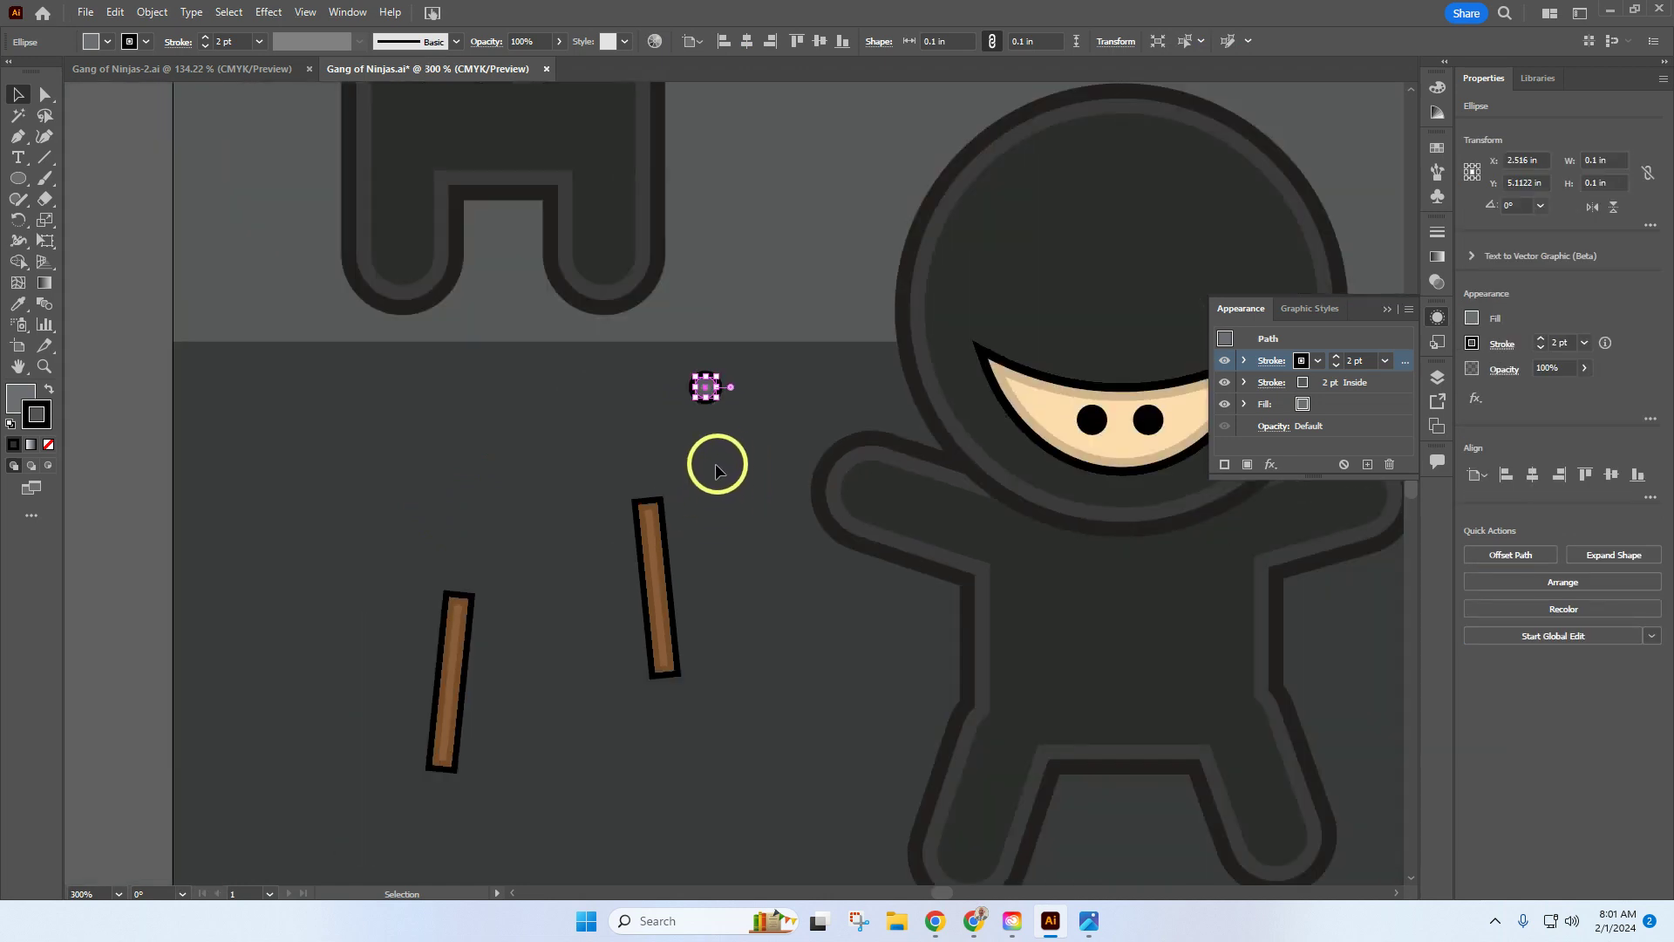
# Alt-drag a copy of the circle level to its left, about 1.62 in away
pyautogui.click(116, 13)
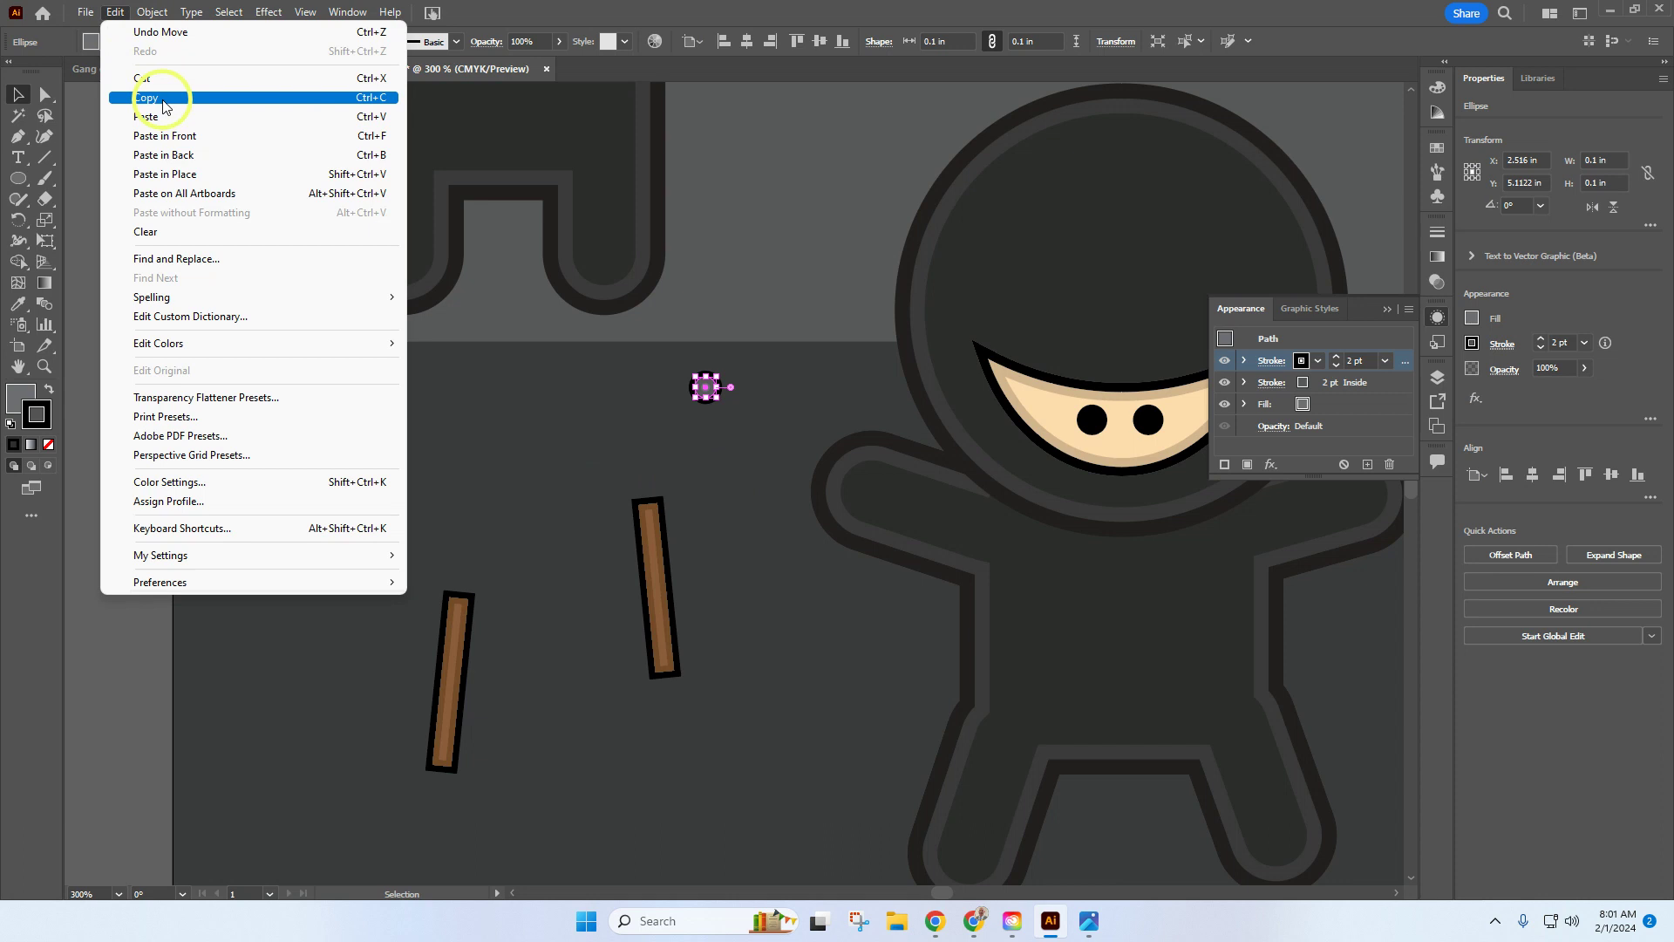
pyautogui.click(609, 389)
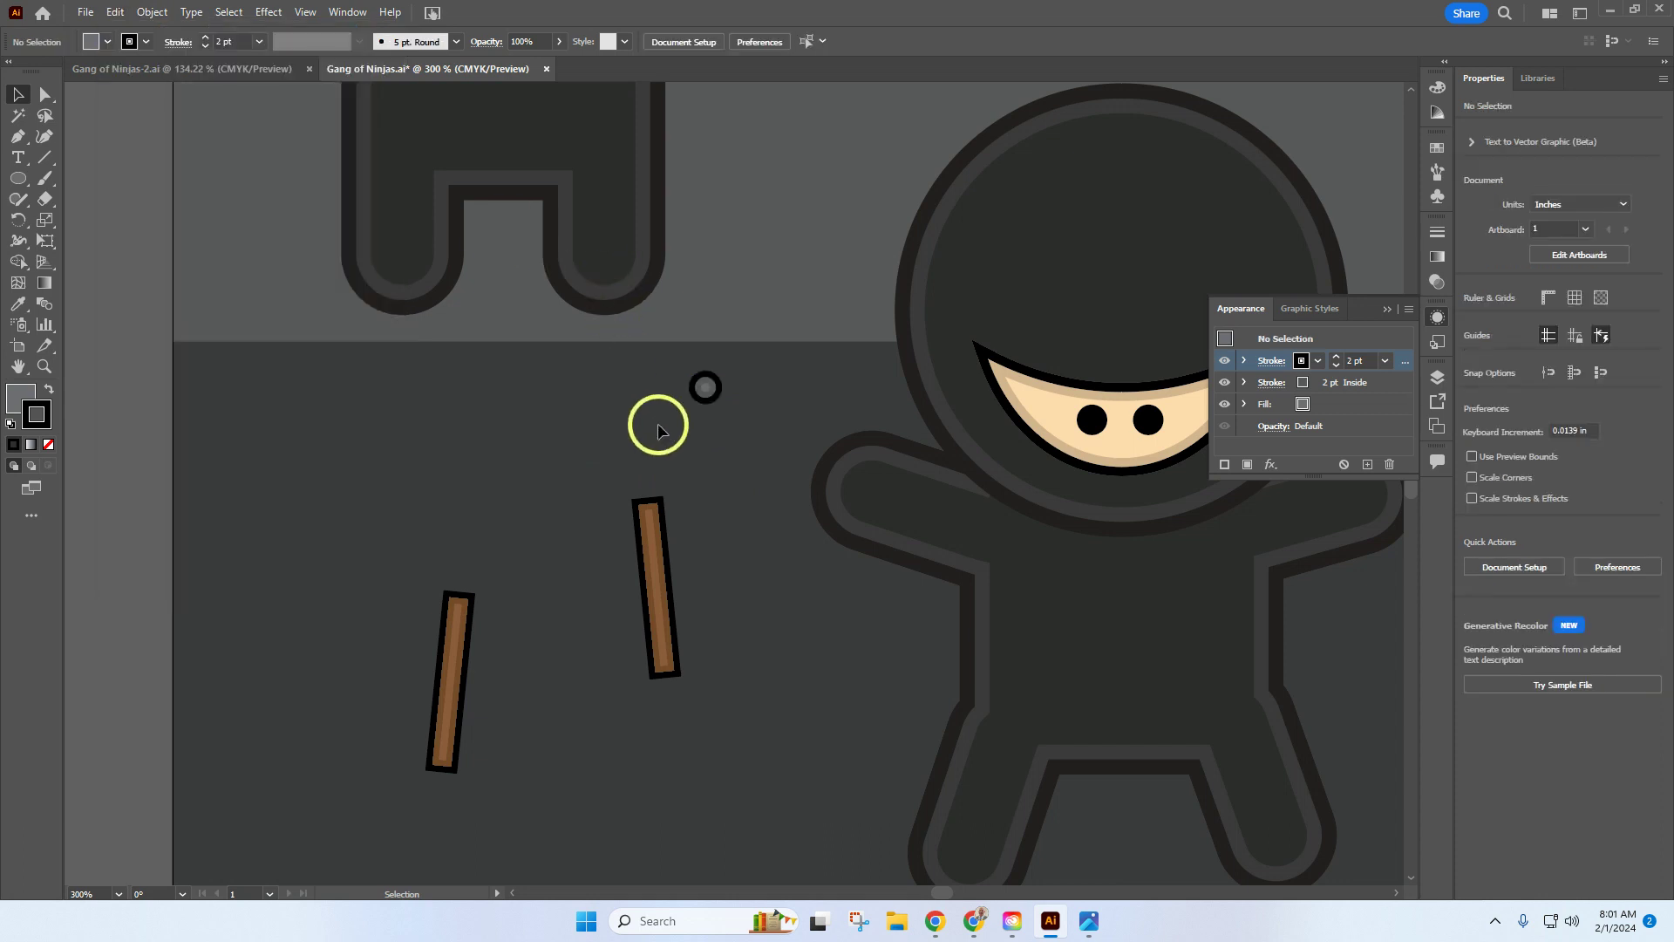
pyautogui.click(706, 387)
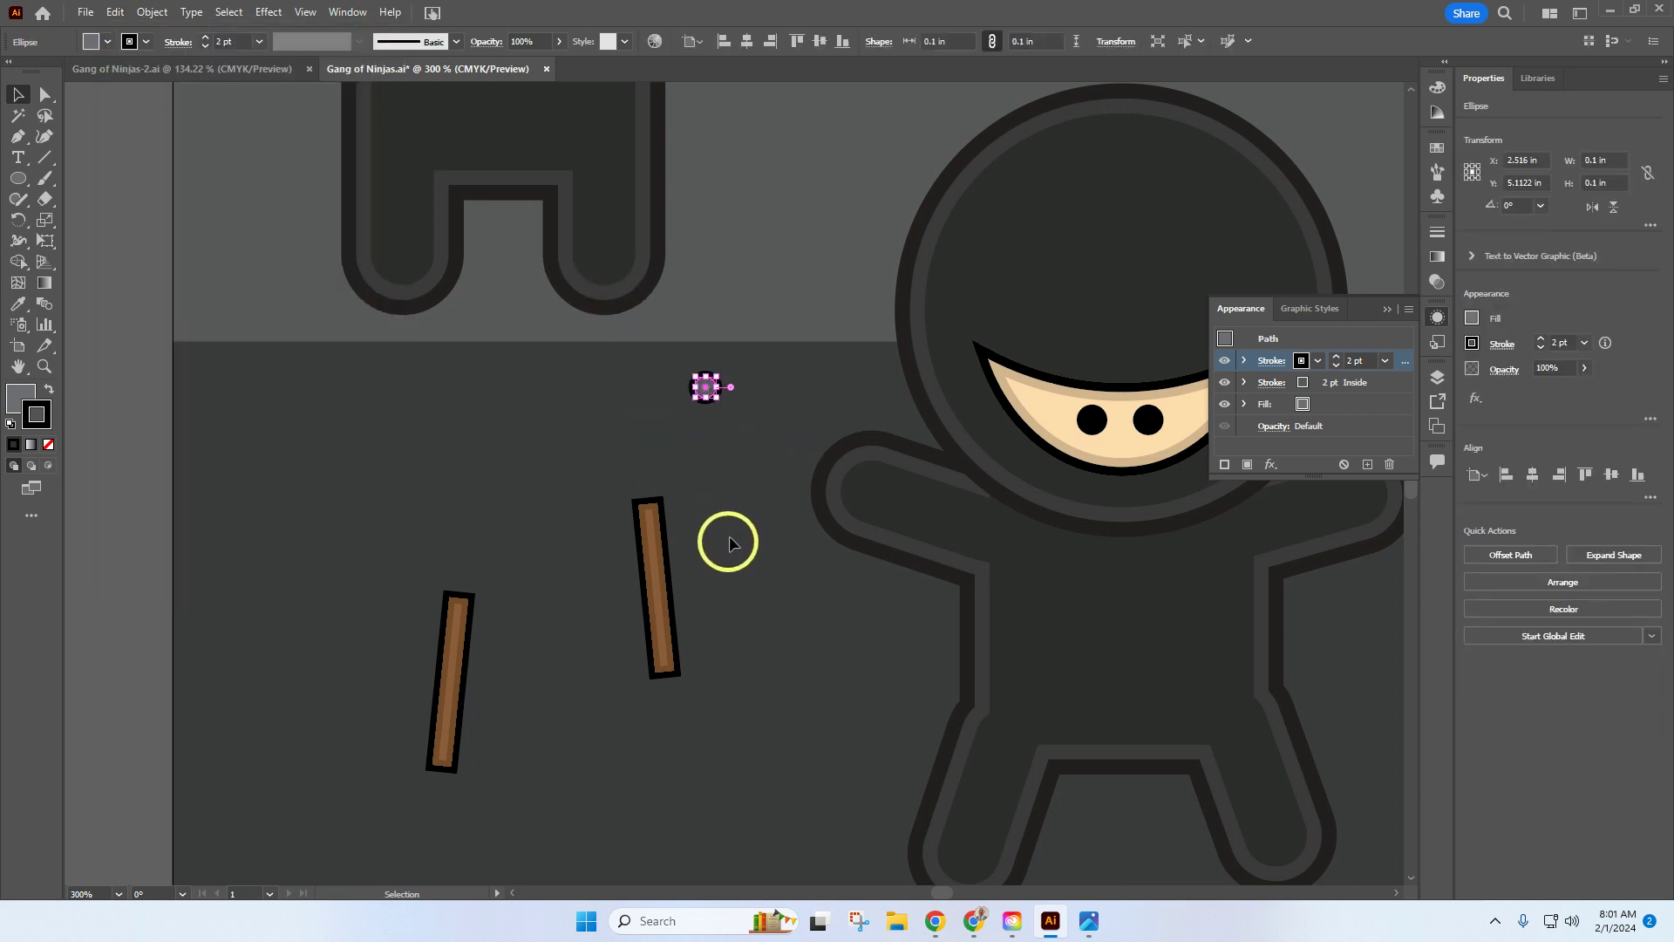
pyautogui.moveTo(705, 389); pyautogui.dragTo(363, 389)
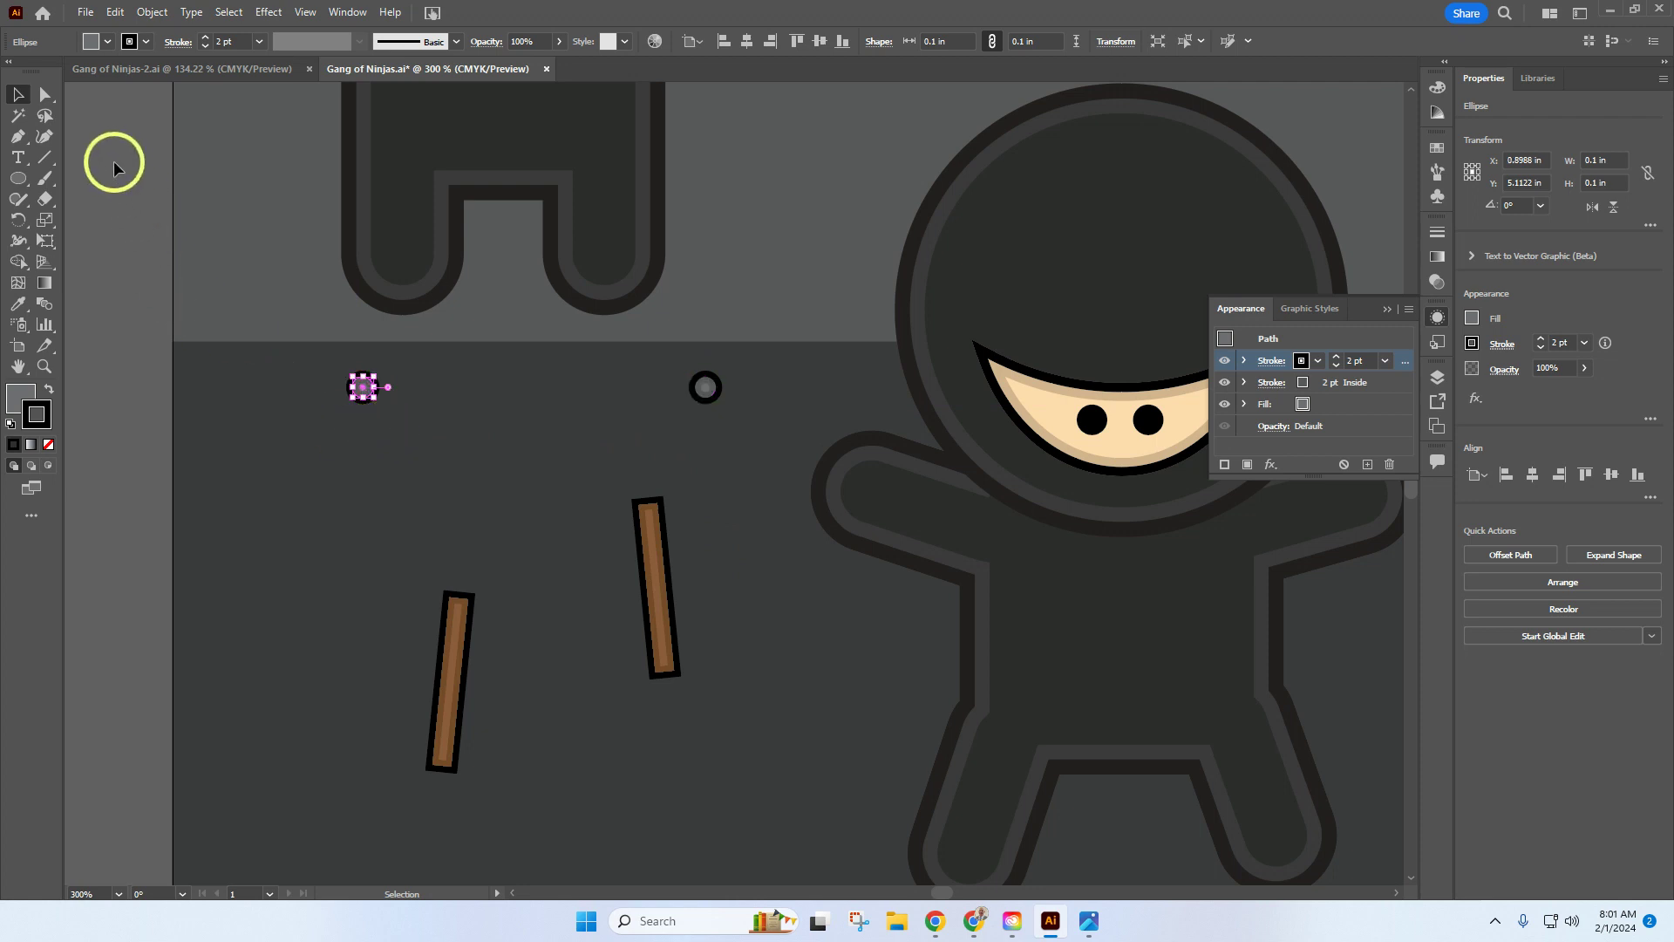
pyautogui.click(138, 211)
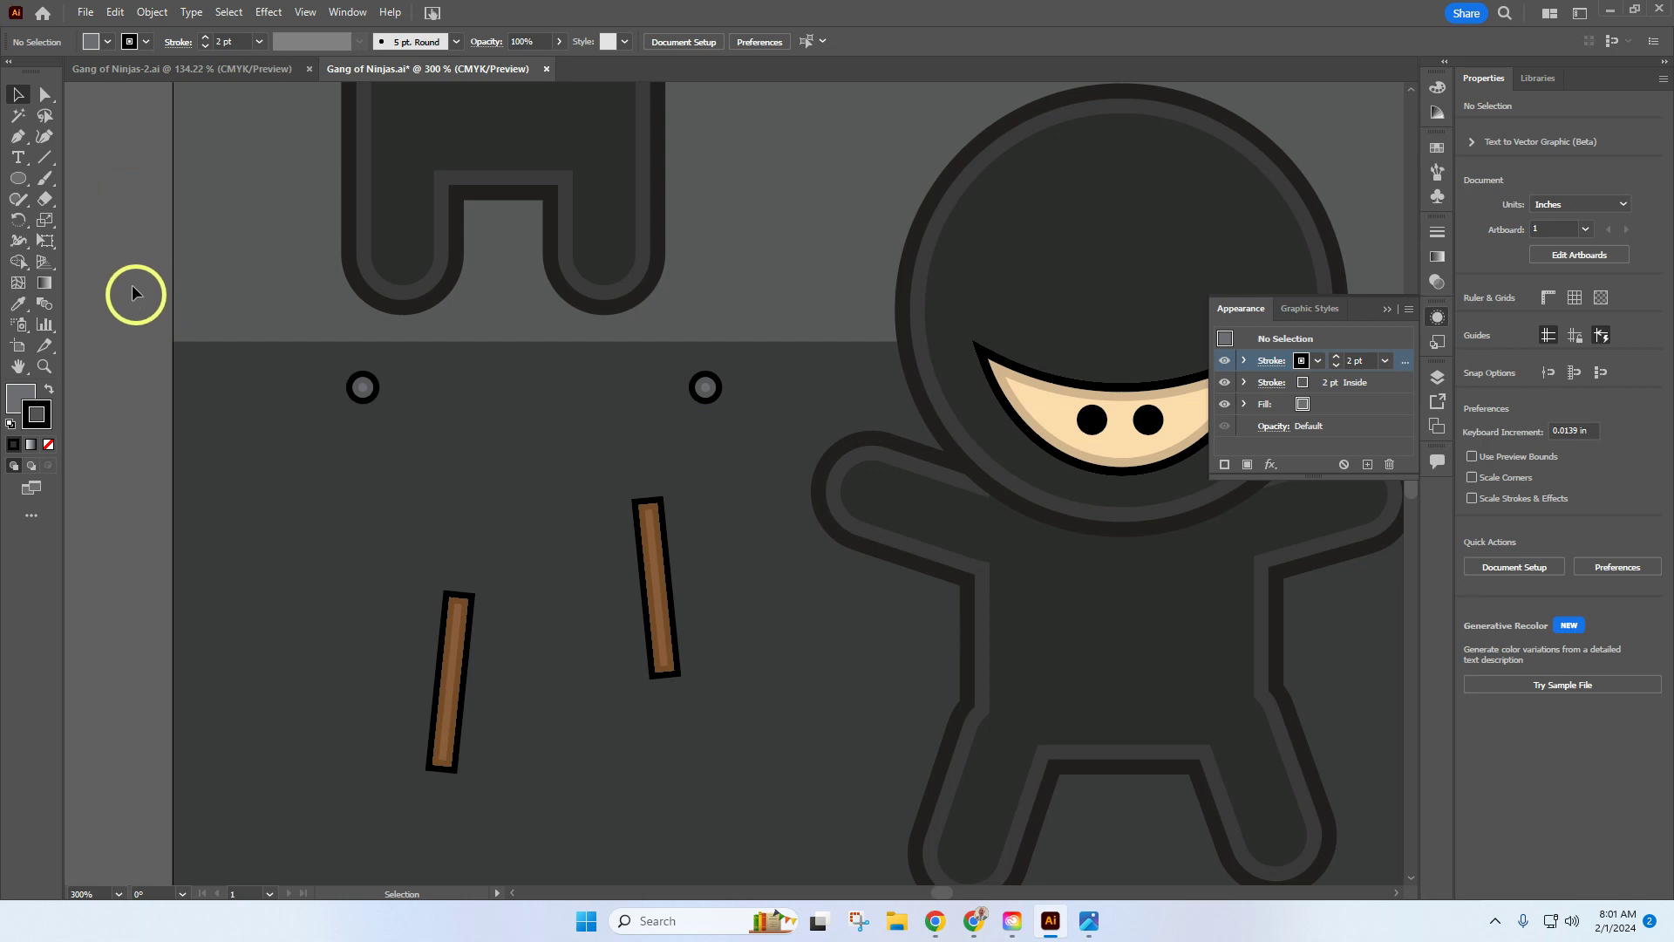
# Blend the left and right circles into a row of eleven chain links
pyautogui.click(48, 305)
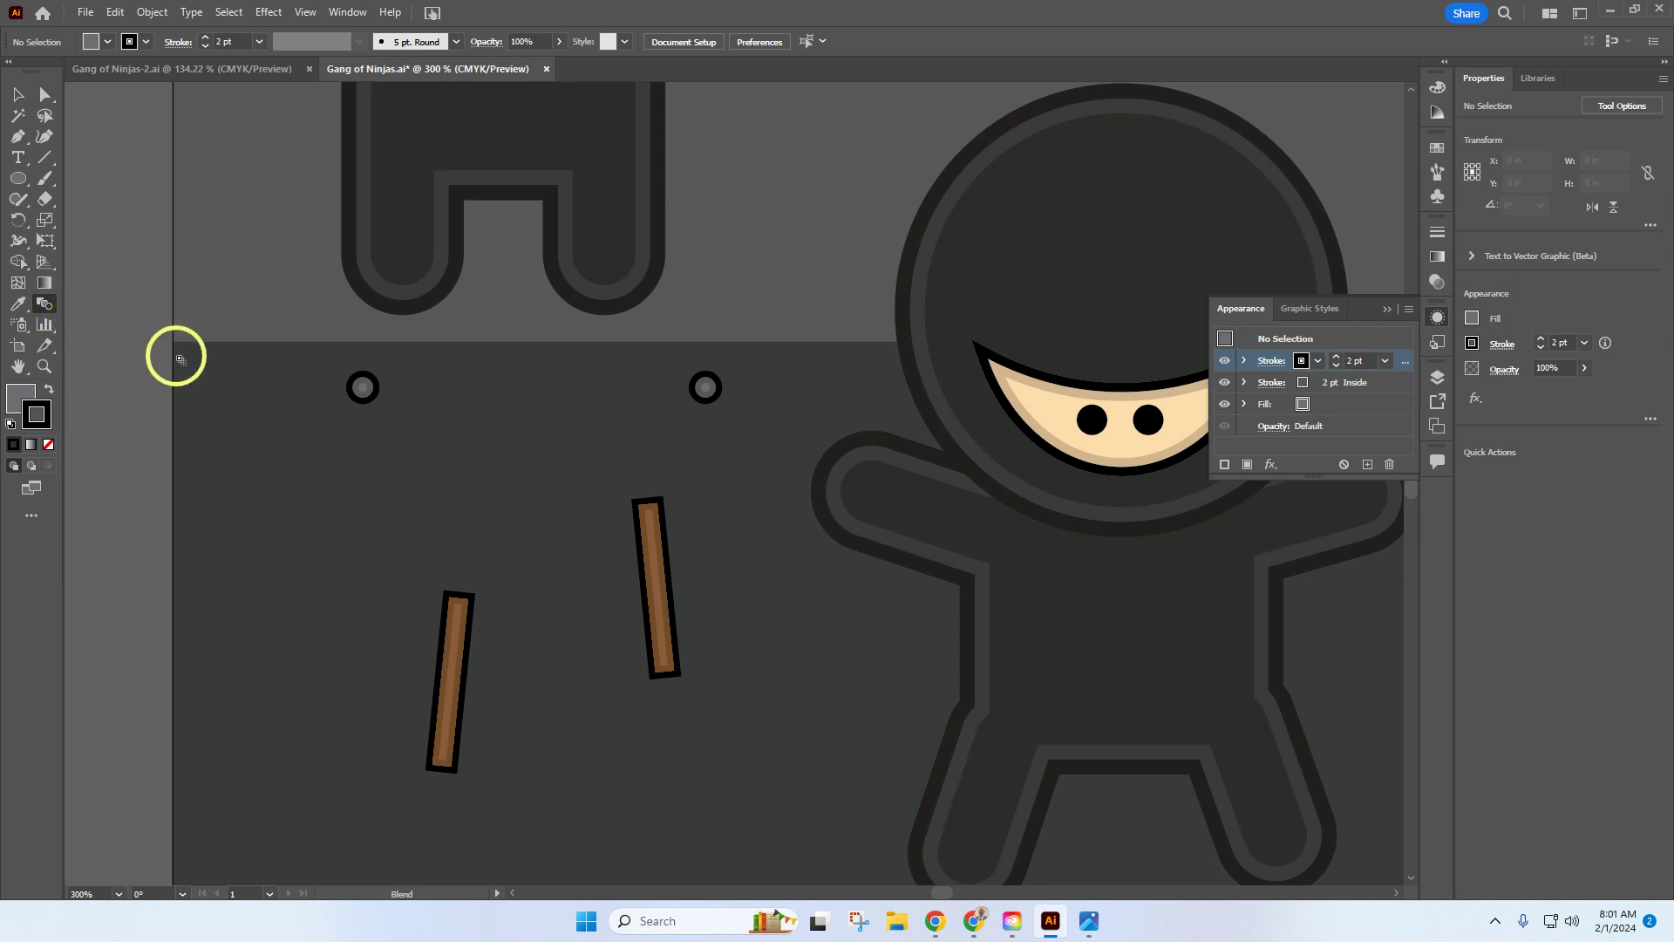
pyautogui.click(363, 390)
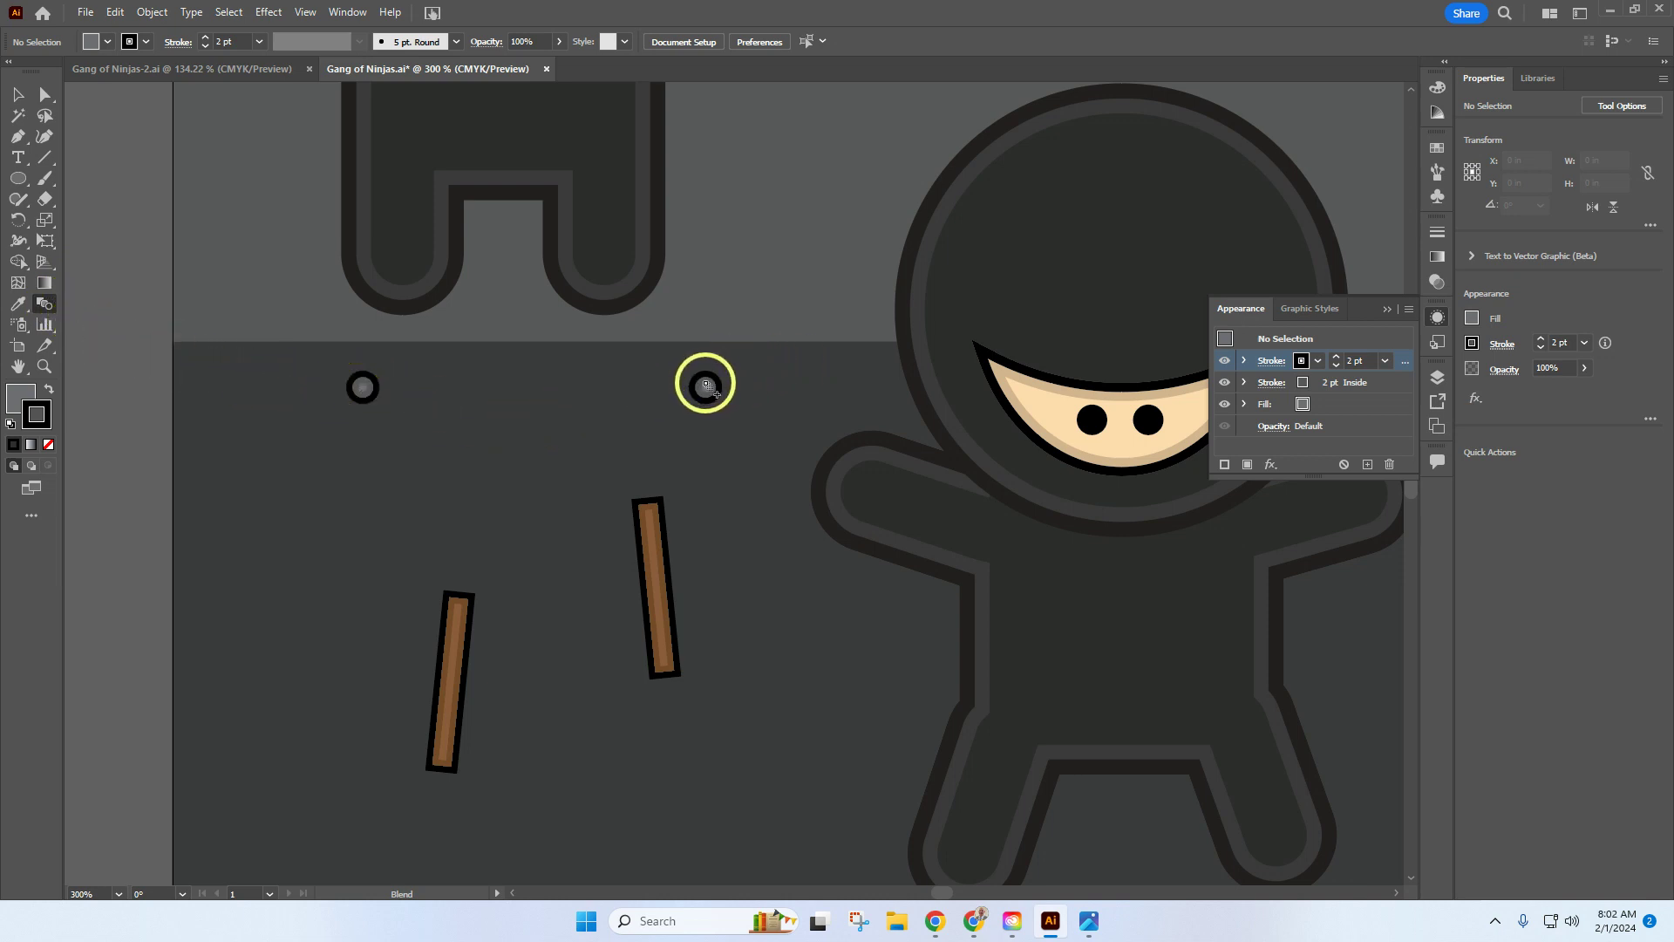
pyautogui.click(707, 386)
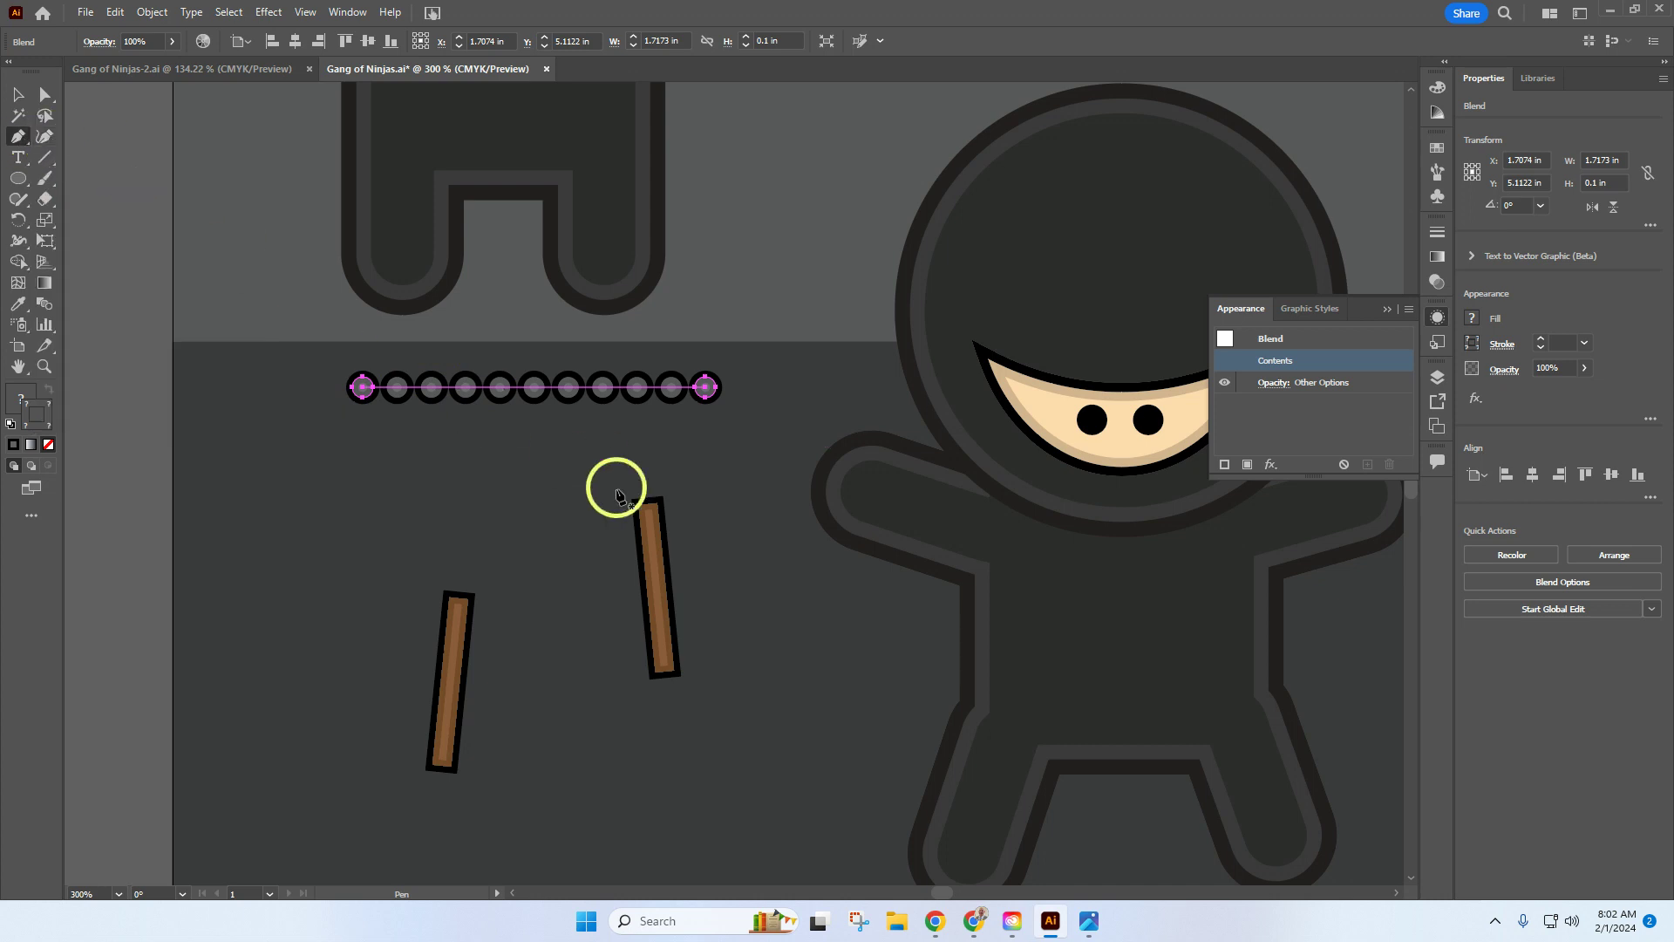
pyautogui.click(245, 75)
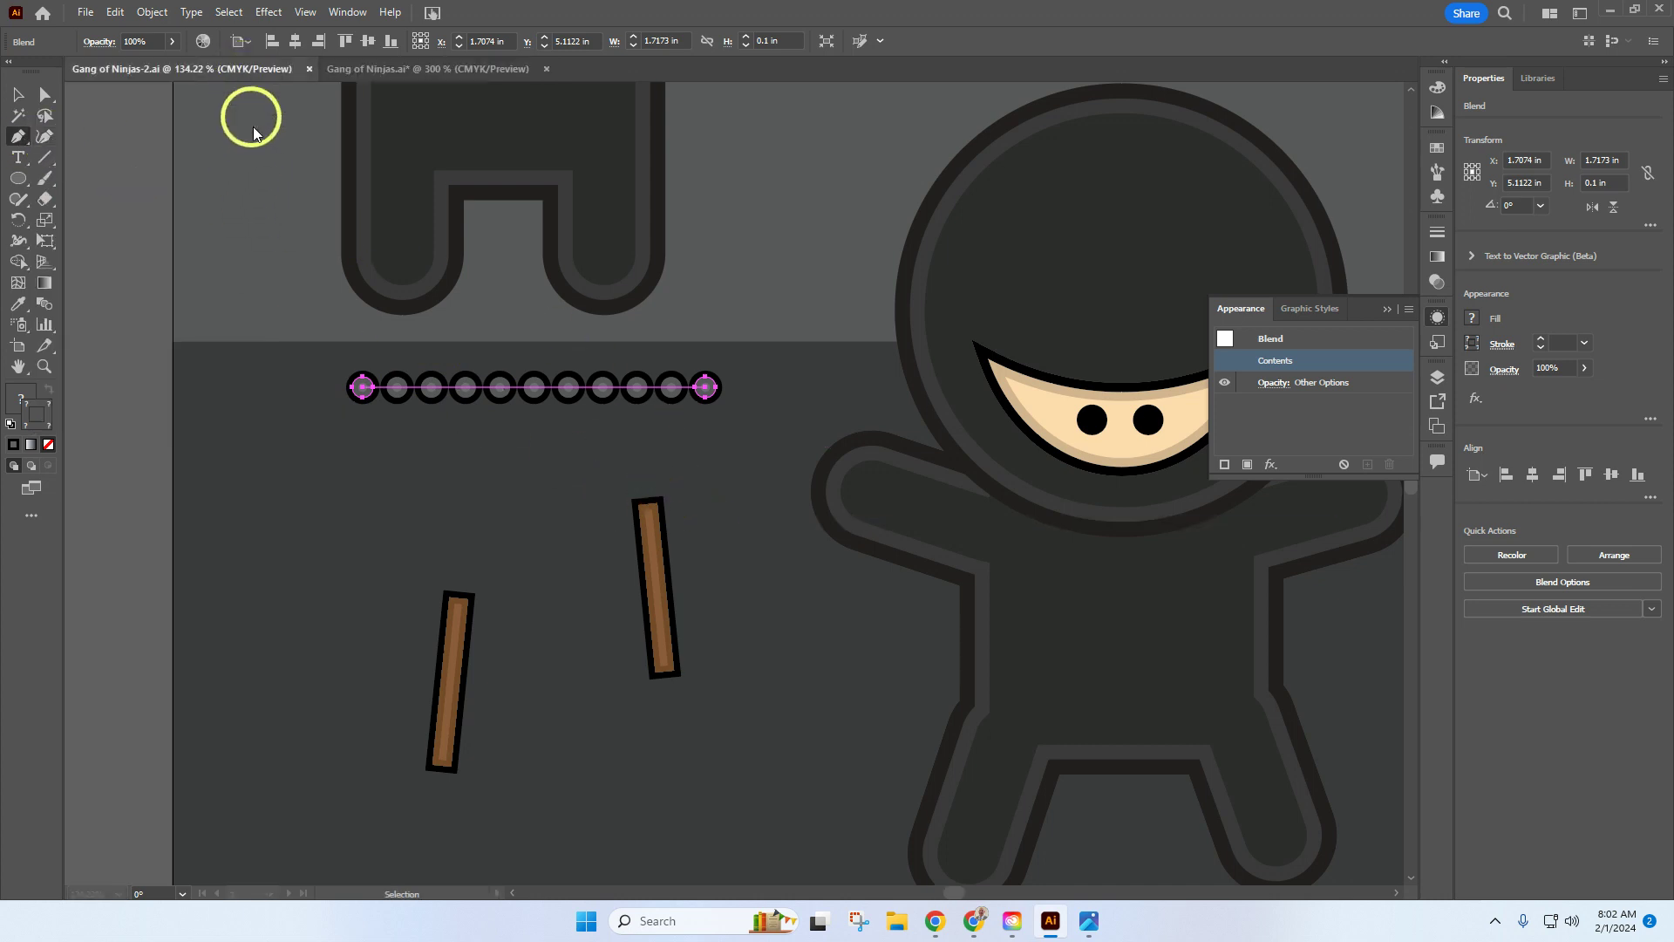
pyautogui.click(412, 73)
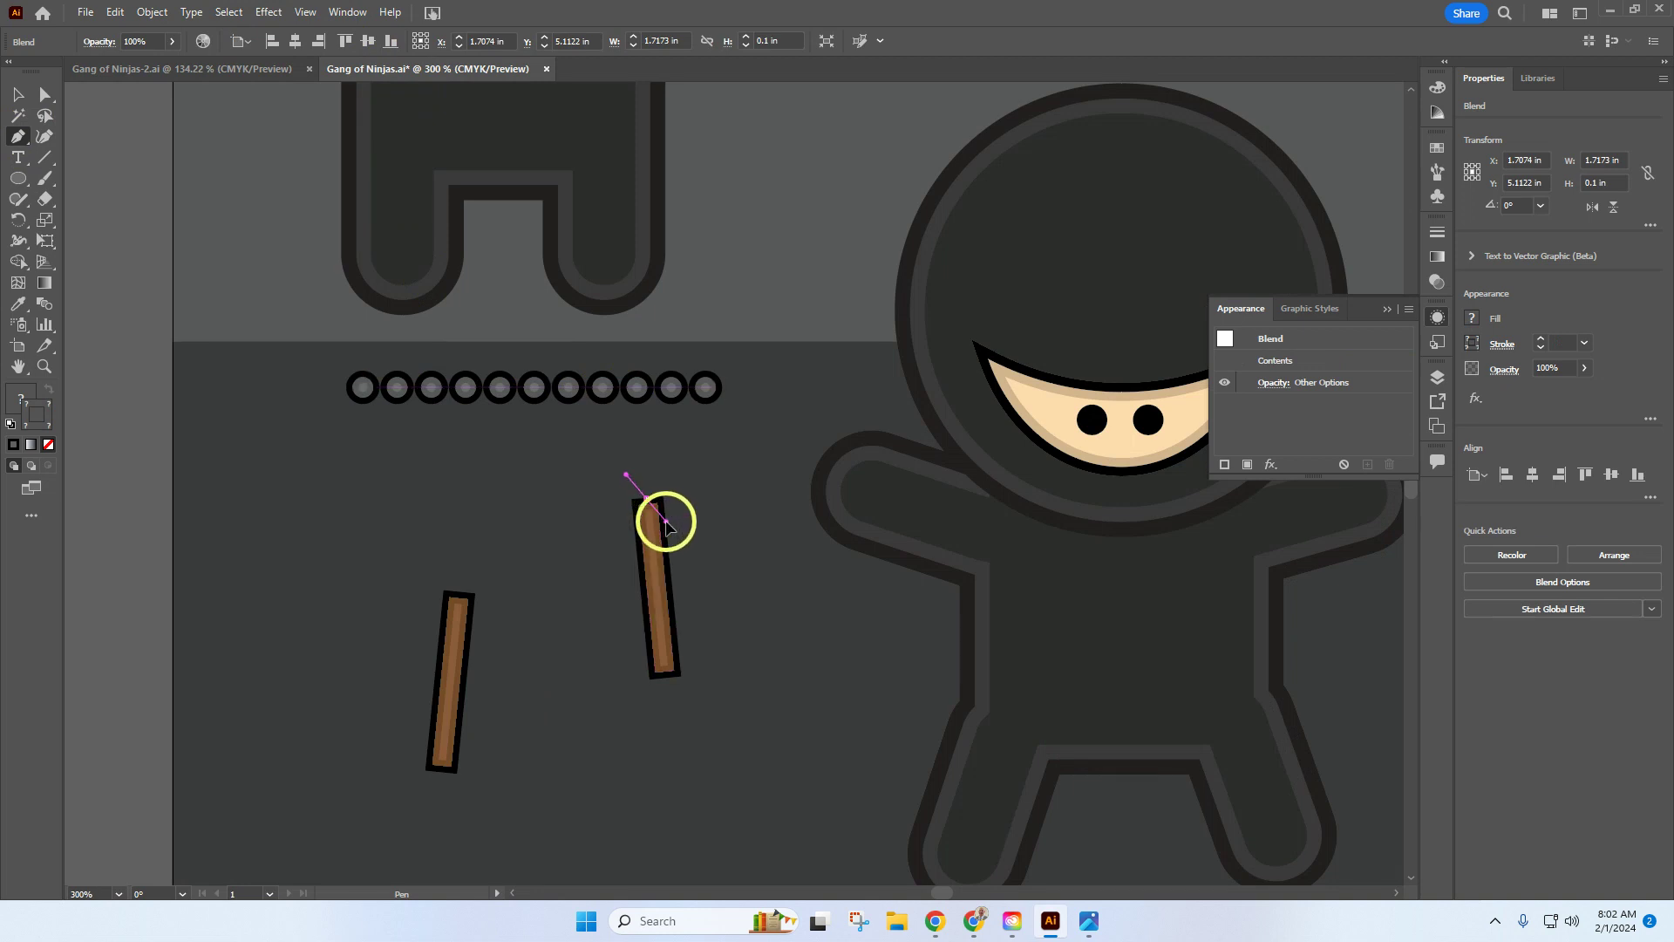
# Pen a curved path from the right stick's top arching over to the left stick's top
pyautogui.moveTo(667, 523); pyautogui.dragTo(632, 475)
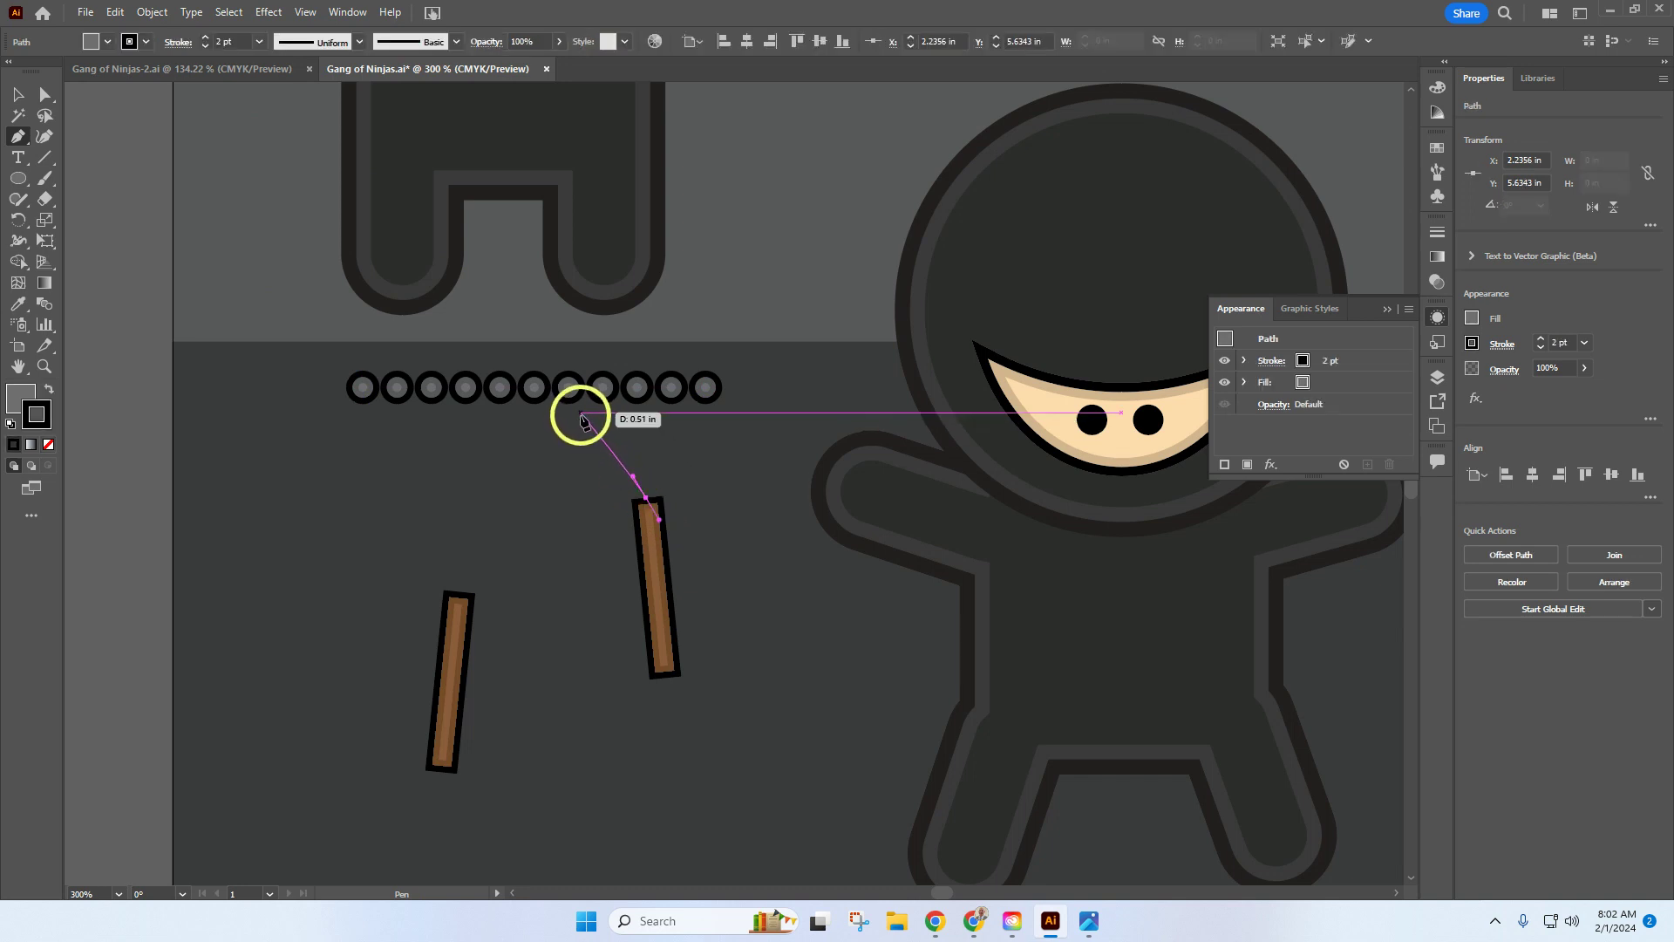
pyautogui.moveTo(583, 406); pyautogui.dragTo(551, 387)
pyautogui.click(484, 439)
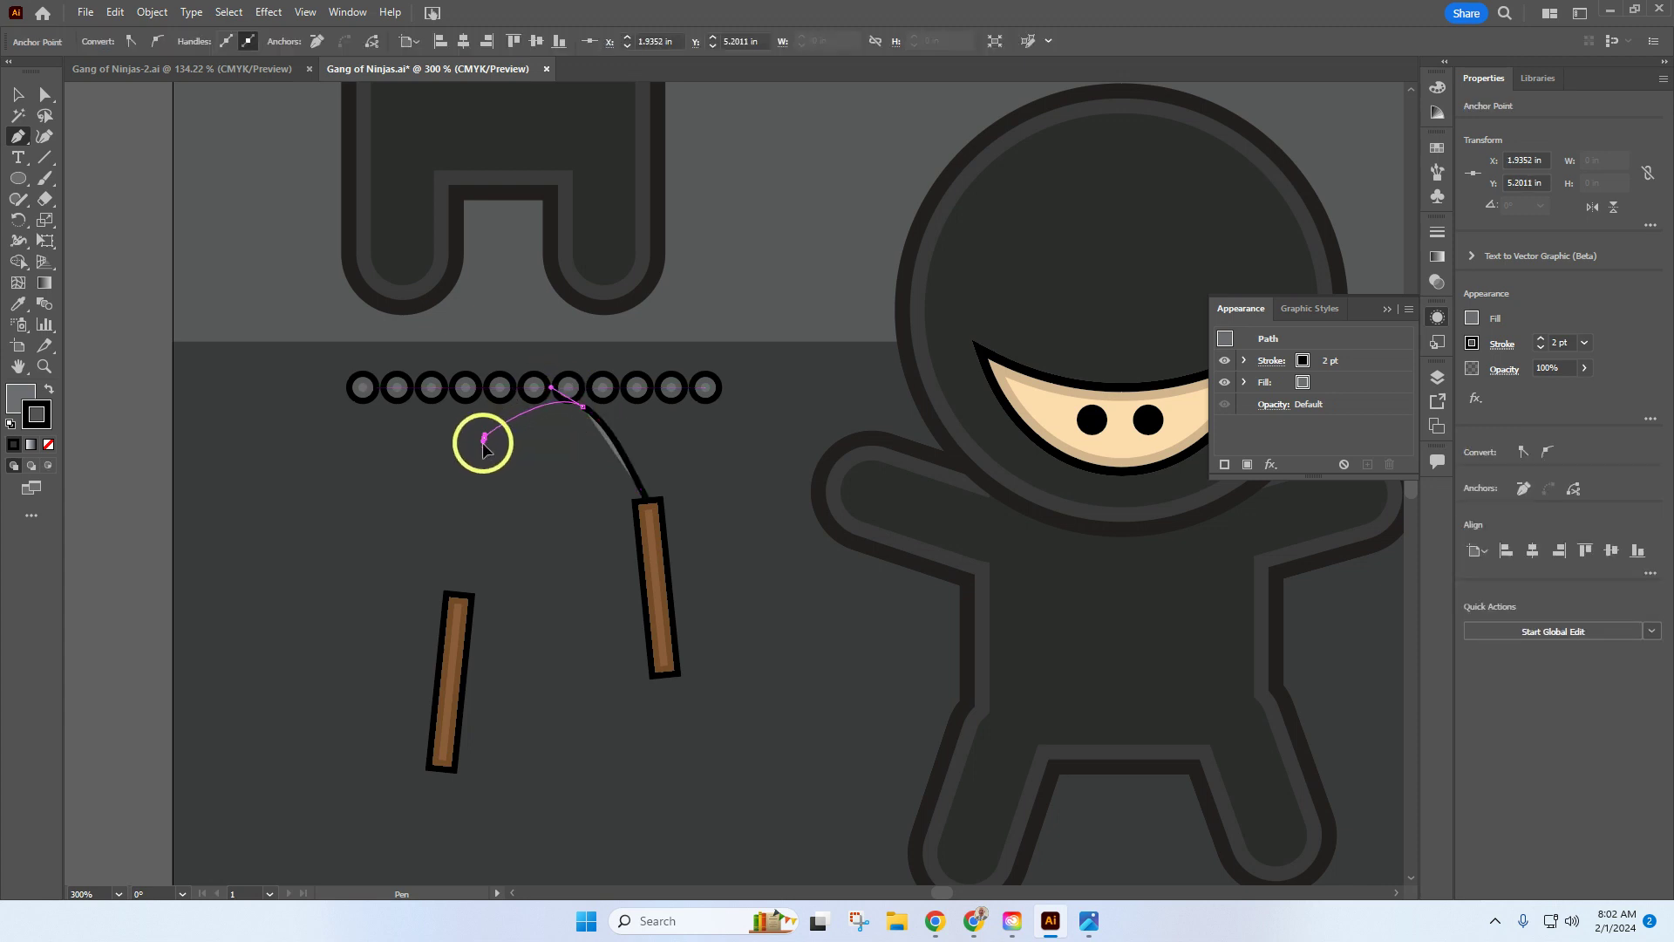
pyautogui.moveTo(483, 443); pyautogui.dragTo(484, 460)
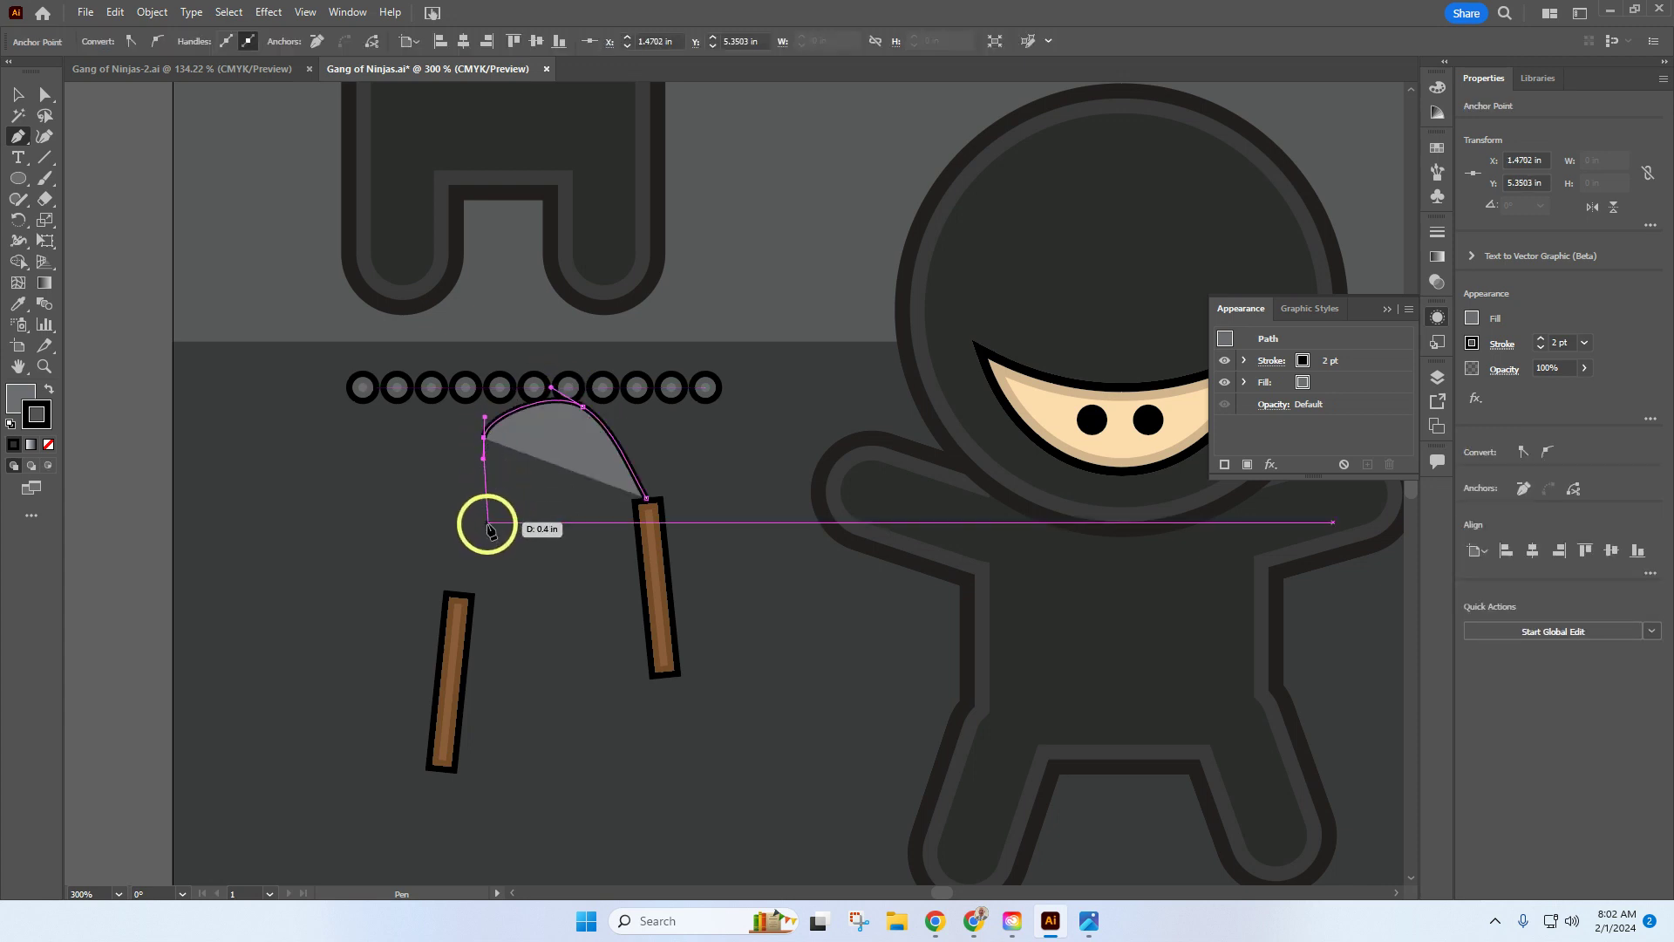
pyautogui.moveTo(484, 523); pyautogui.dragTo(478, 537)
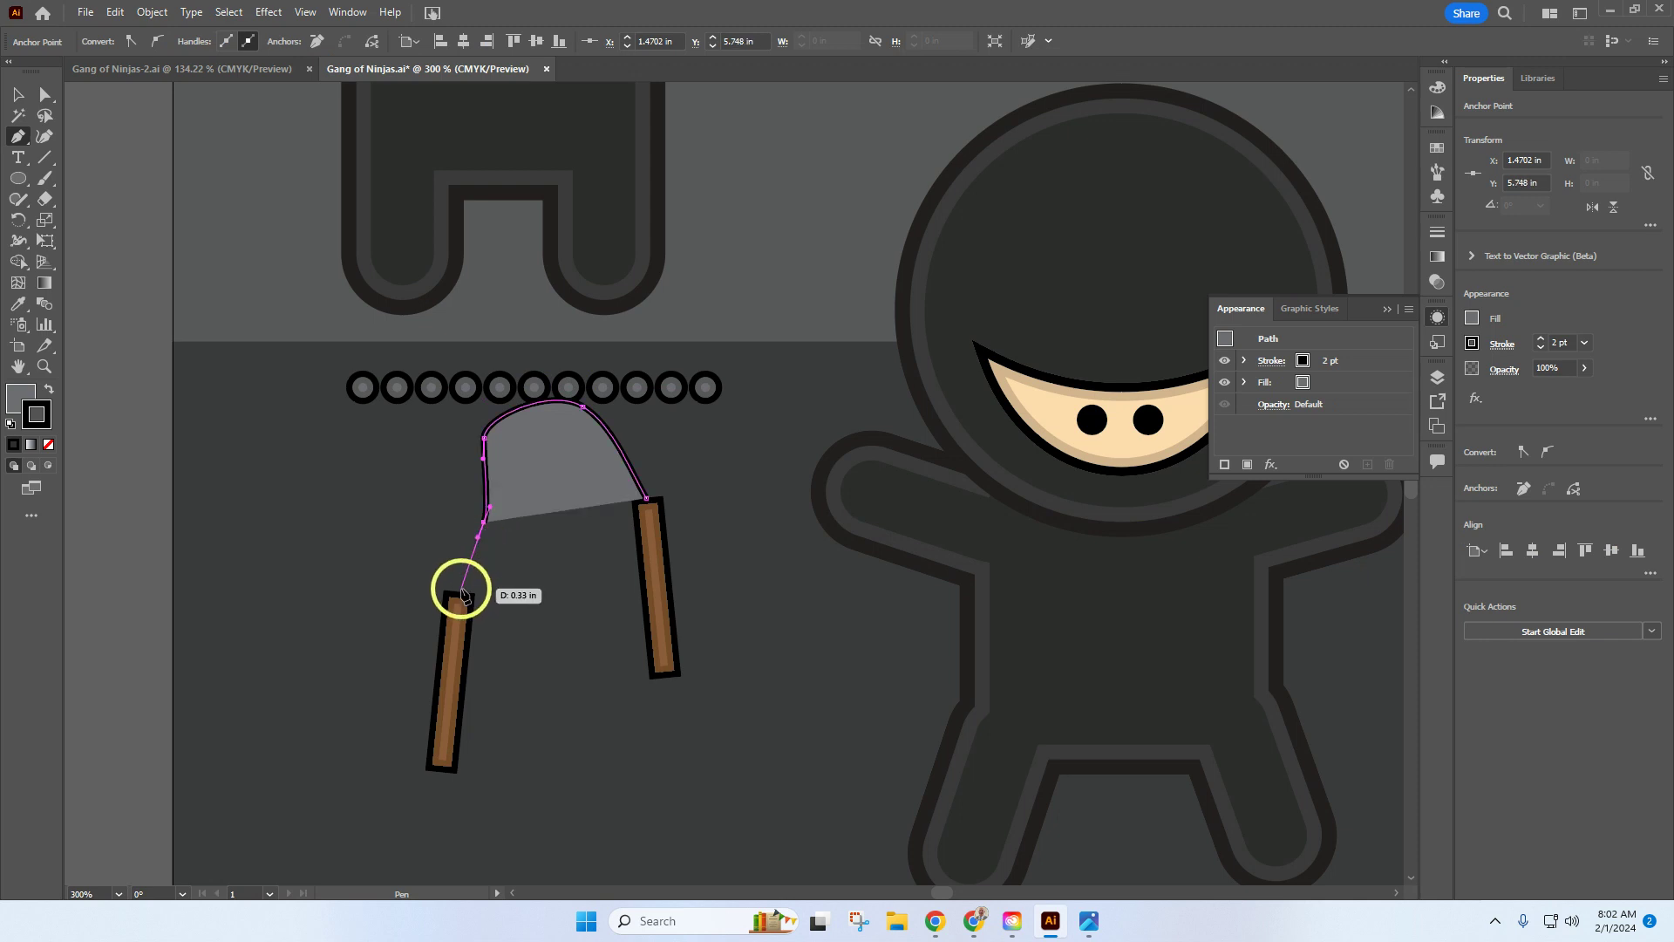
pyautogui.click(461, 596)
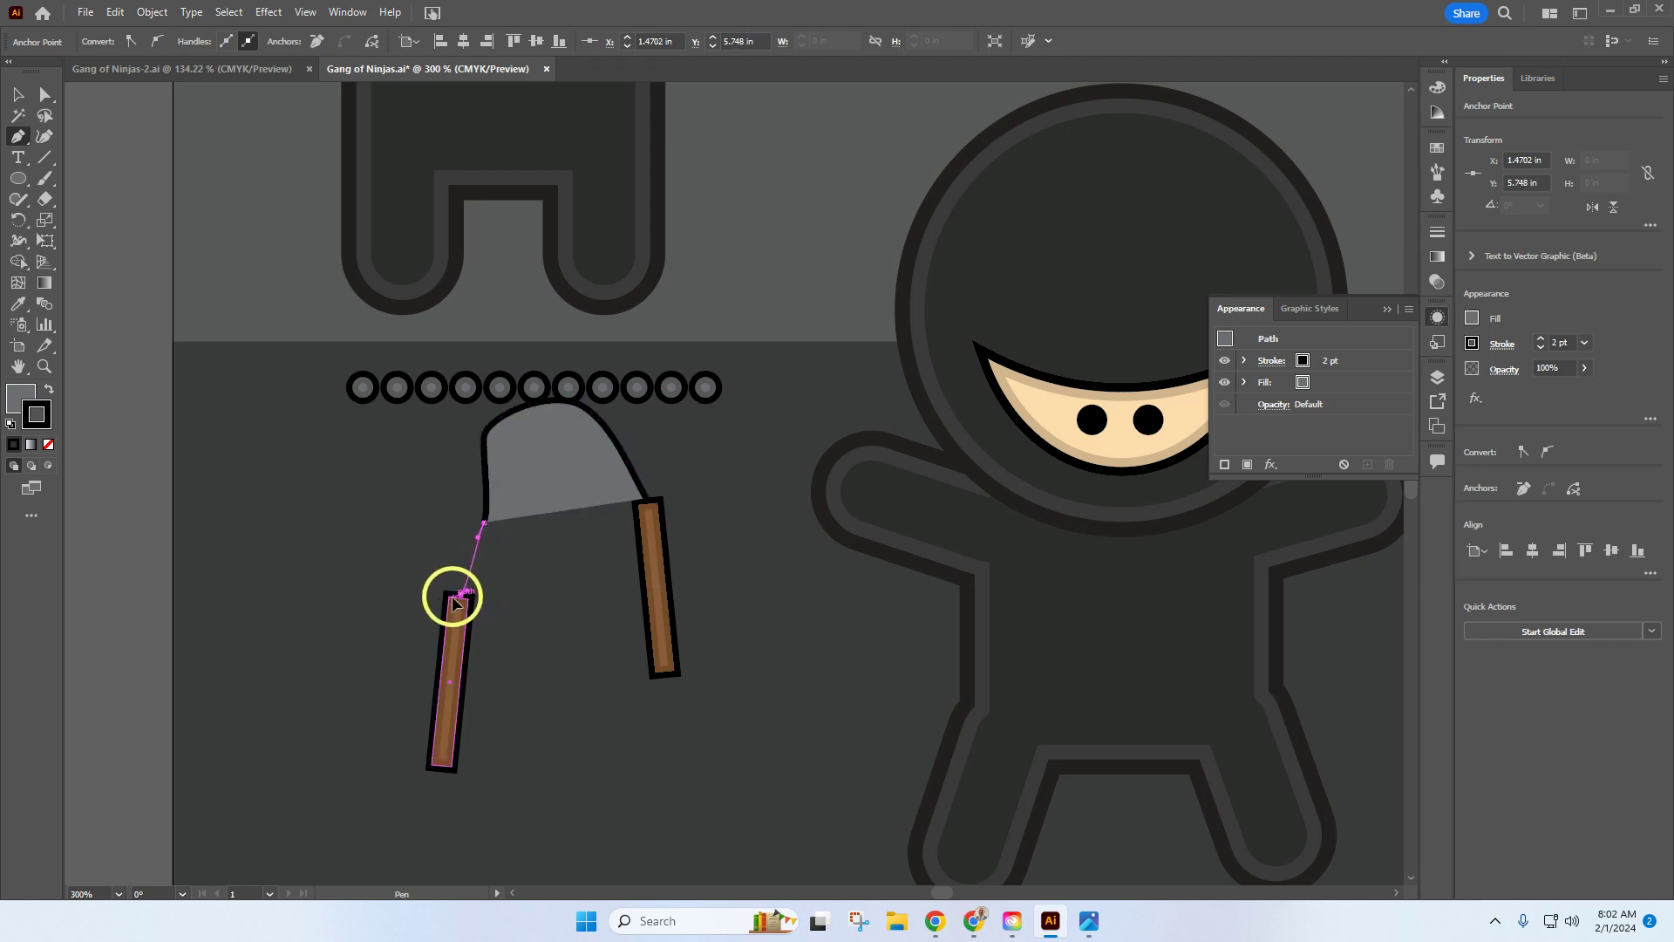
pyautogui.moveTo(452, 610); pyautogui.dragTo(450, 606)
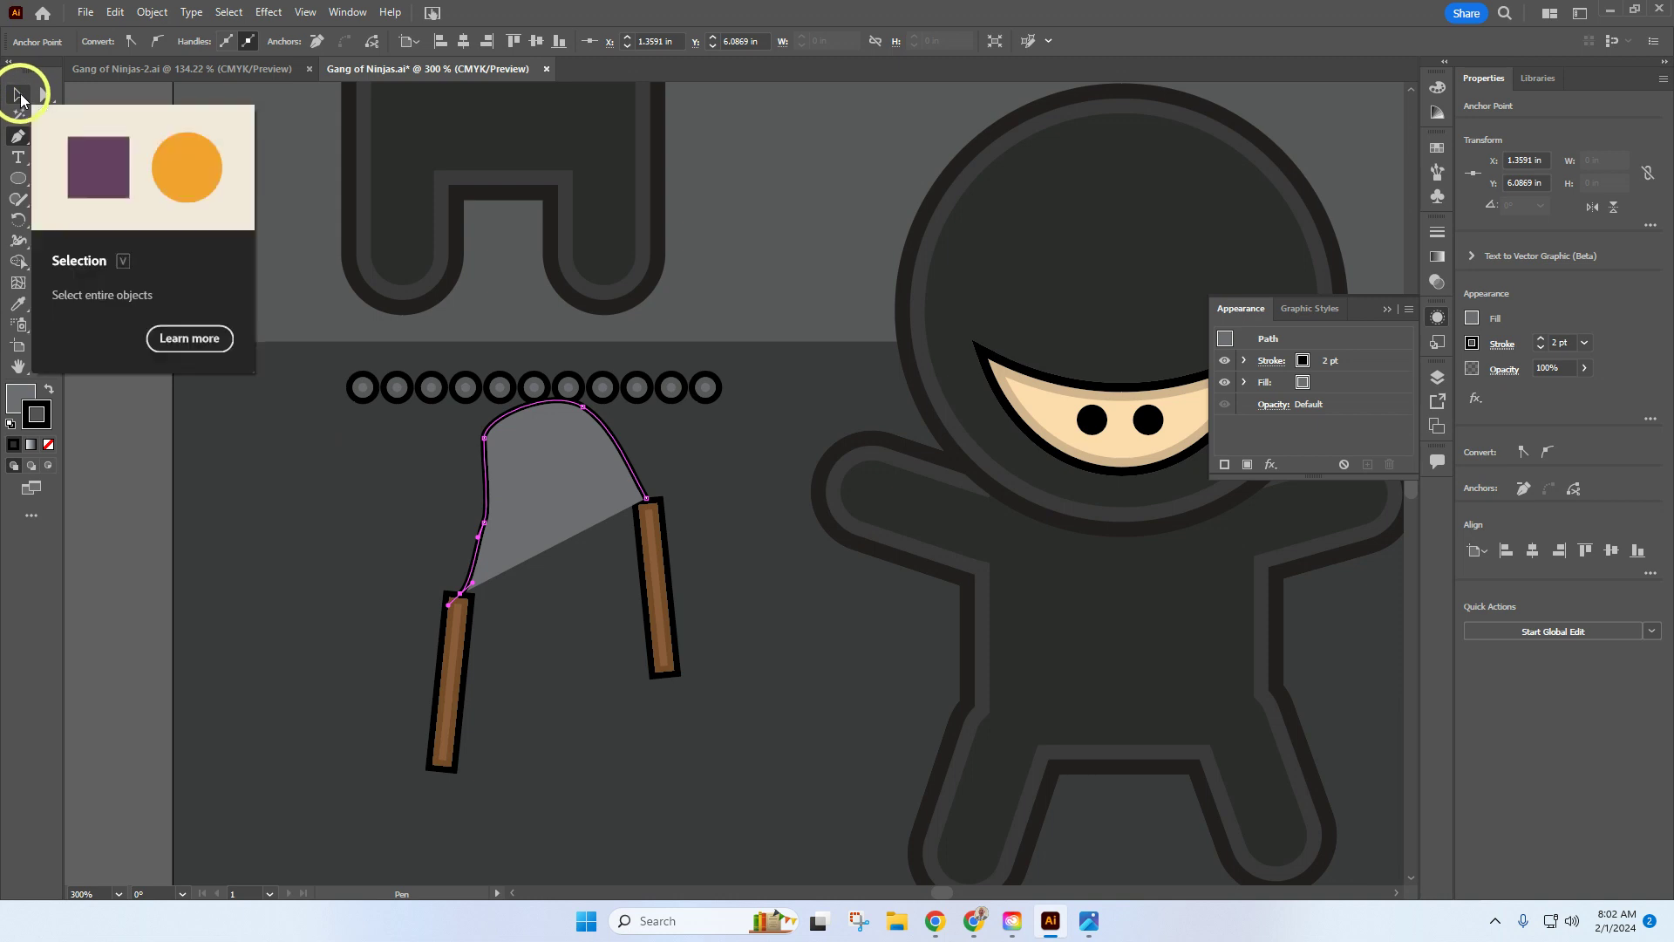
pyautogui.click(19, 96)
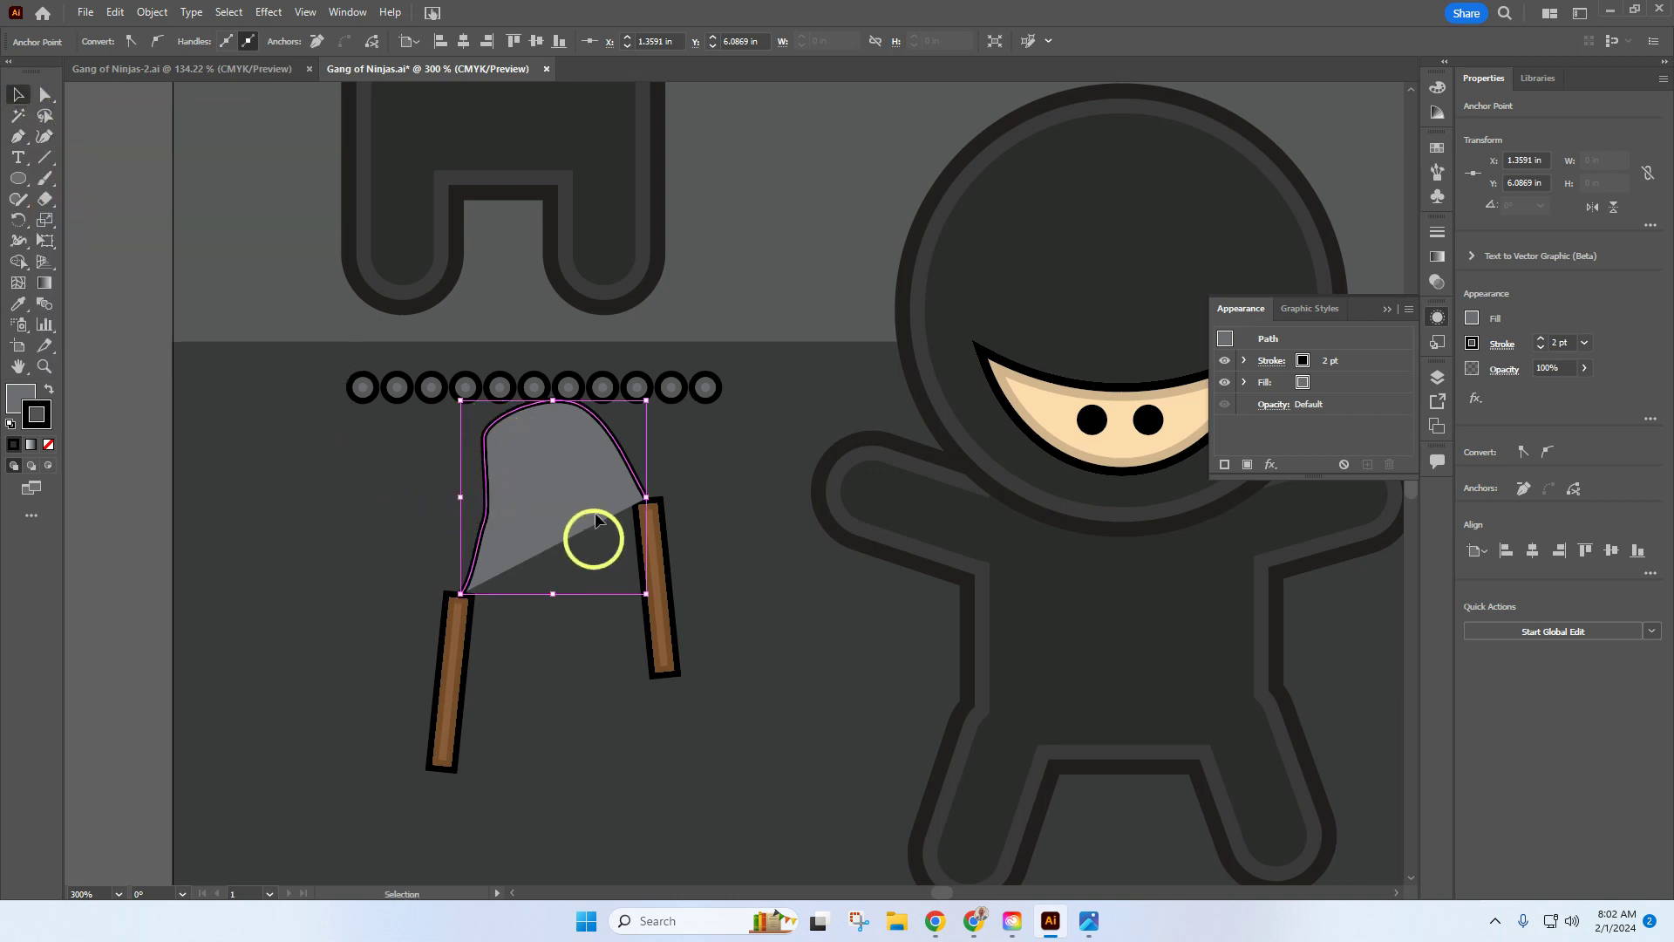
# Replace the bead blend's spine with the curved path joining the two nunchuck sticks
pyautogui.keyDown('shift'); pyautogui.click(398, 385); pyautogui.keyUp('shift')
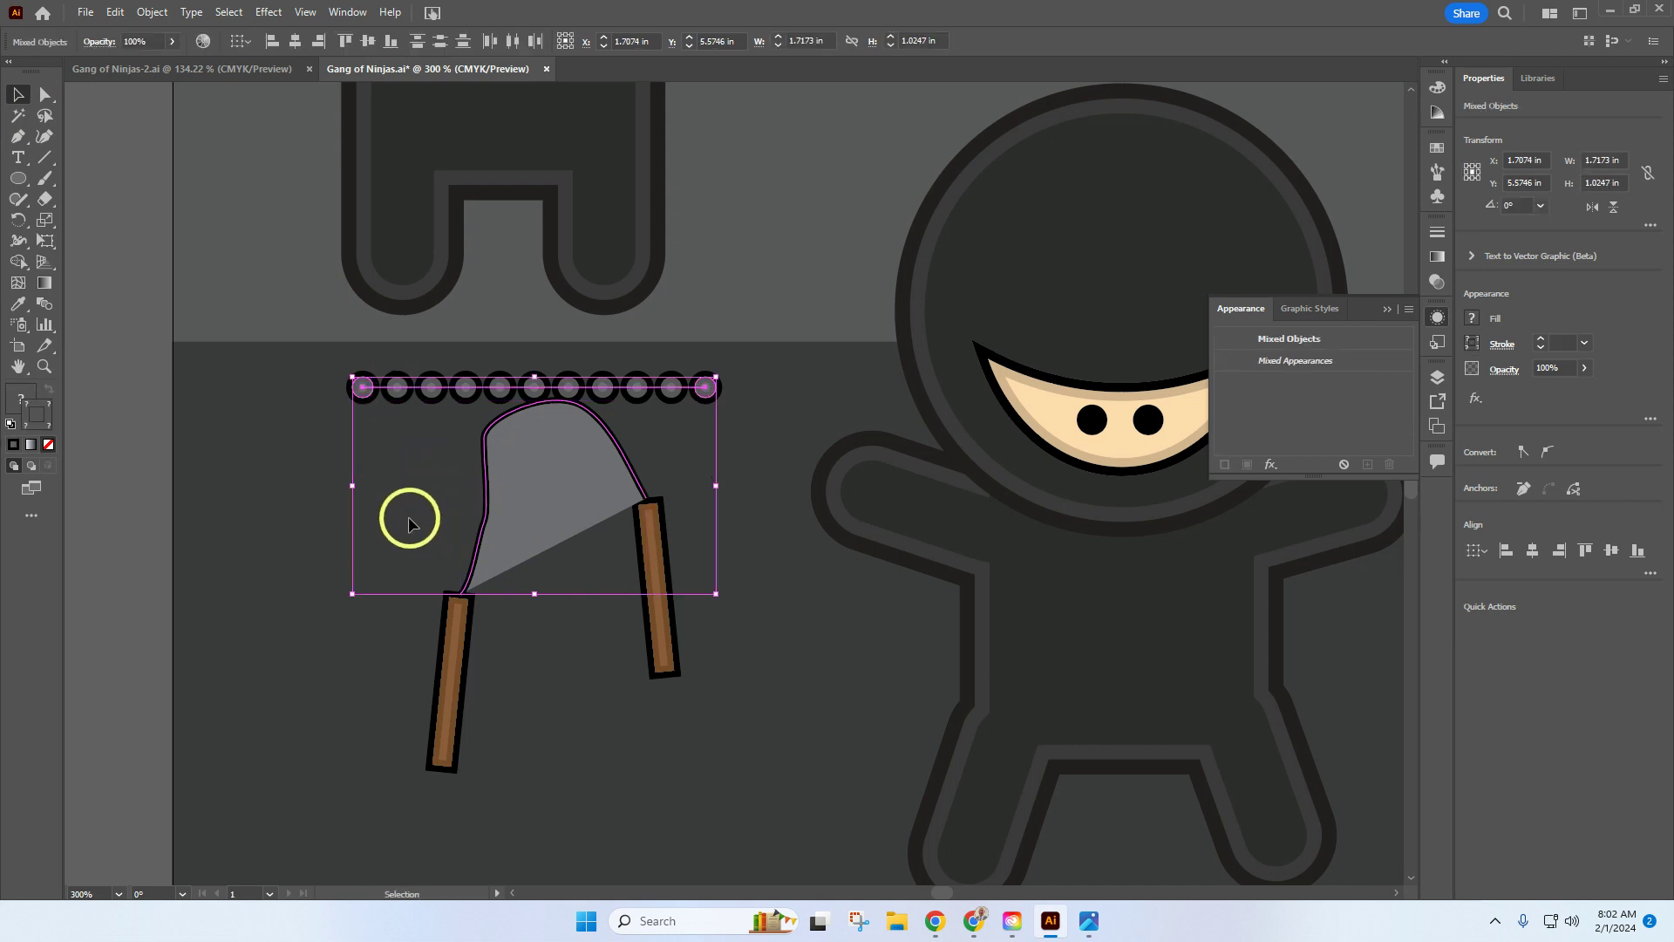
pyautogui.click(153, 14)
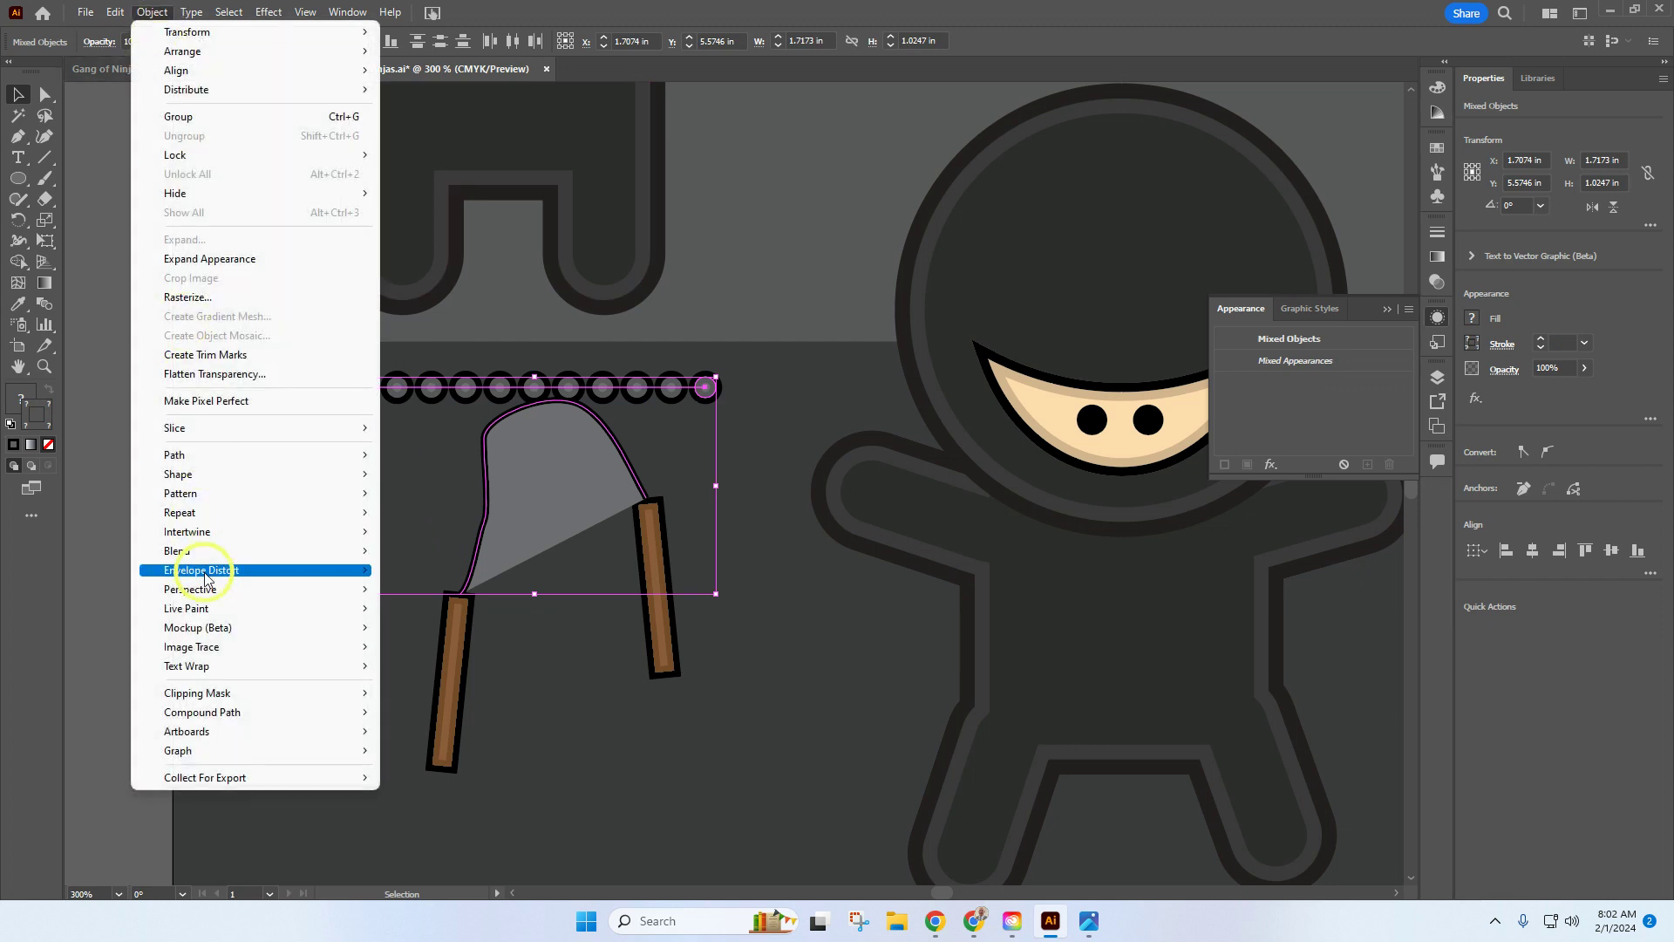
pyautogui.moveTo(323, 553)
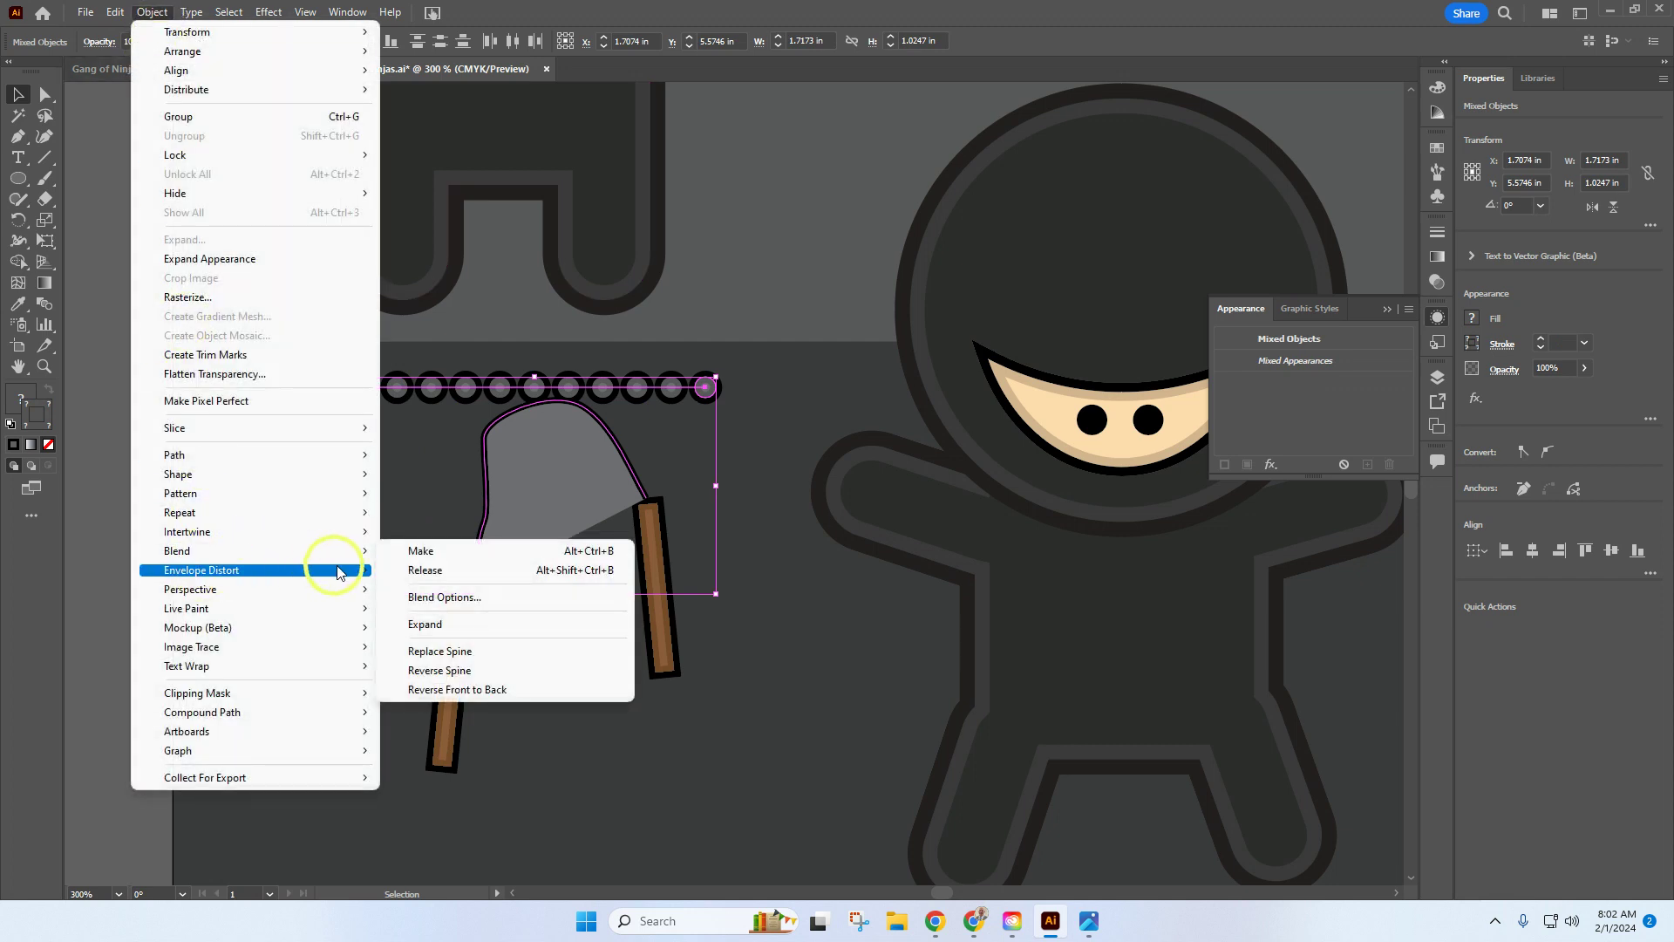
pyautogui.click(428, 650)
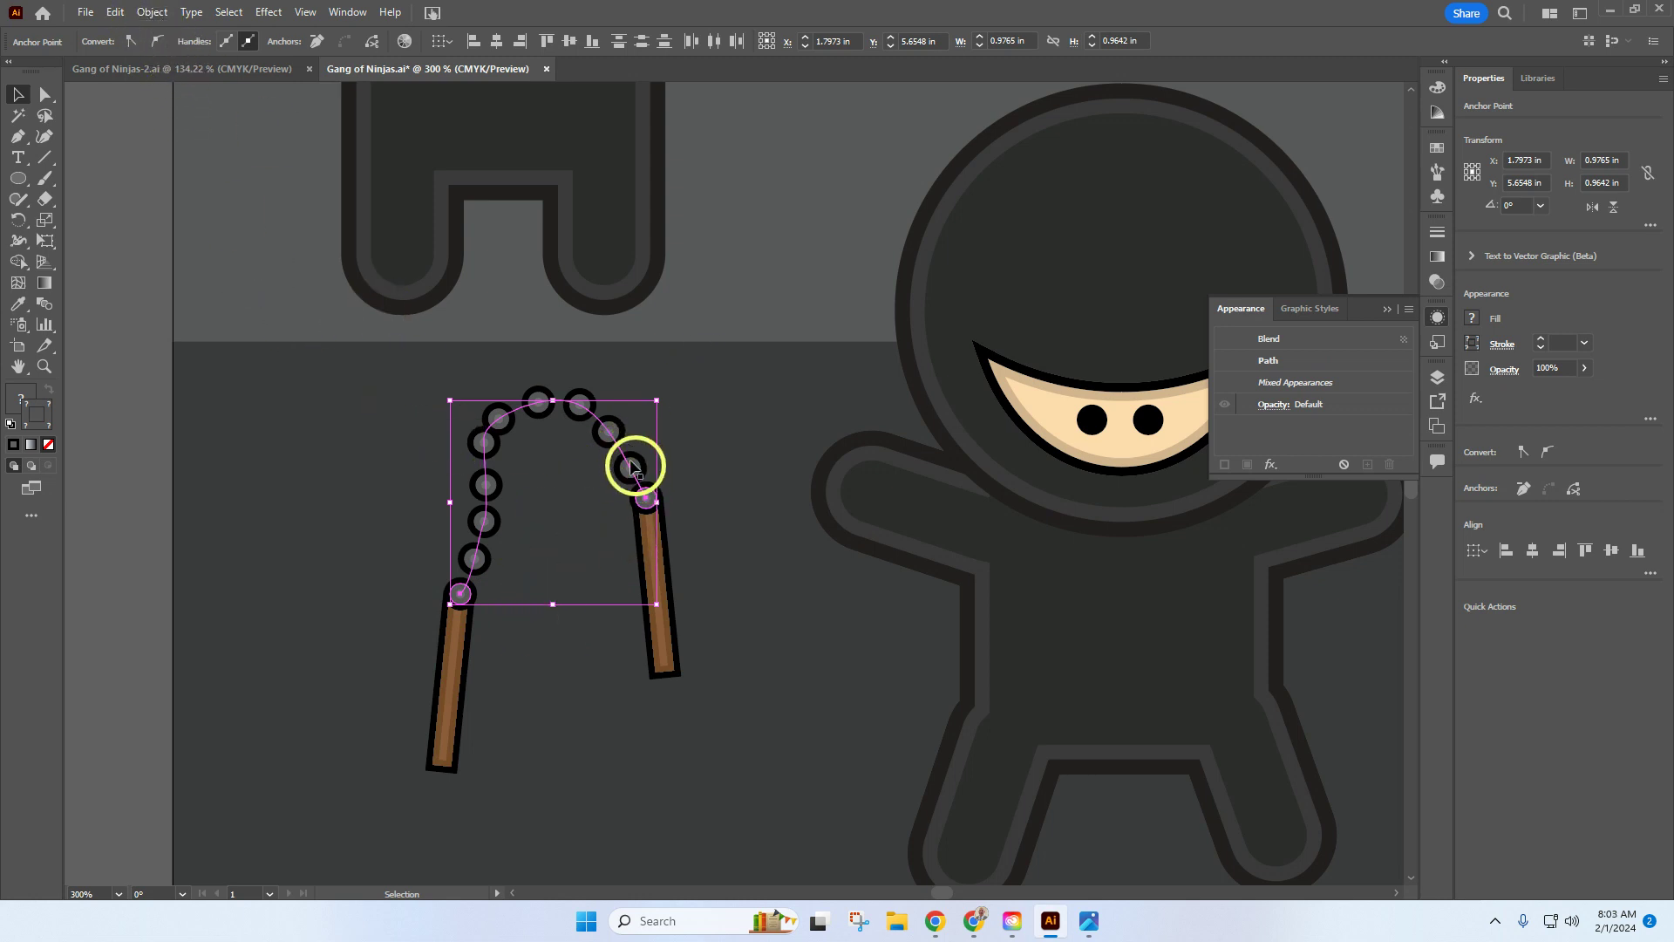
# Set the chain blend's spacing to Specified Steps with a count of 12
pyautogui.click(152, 14)
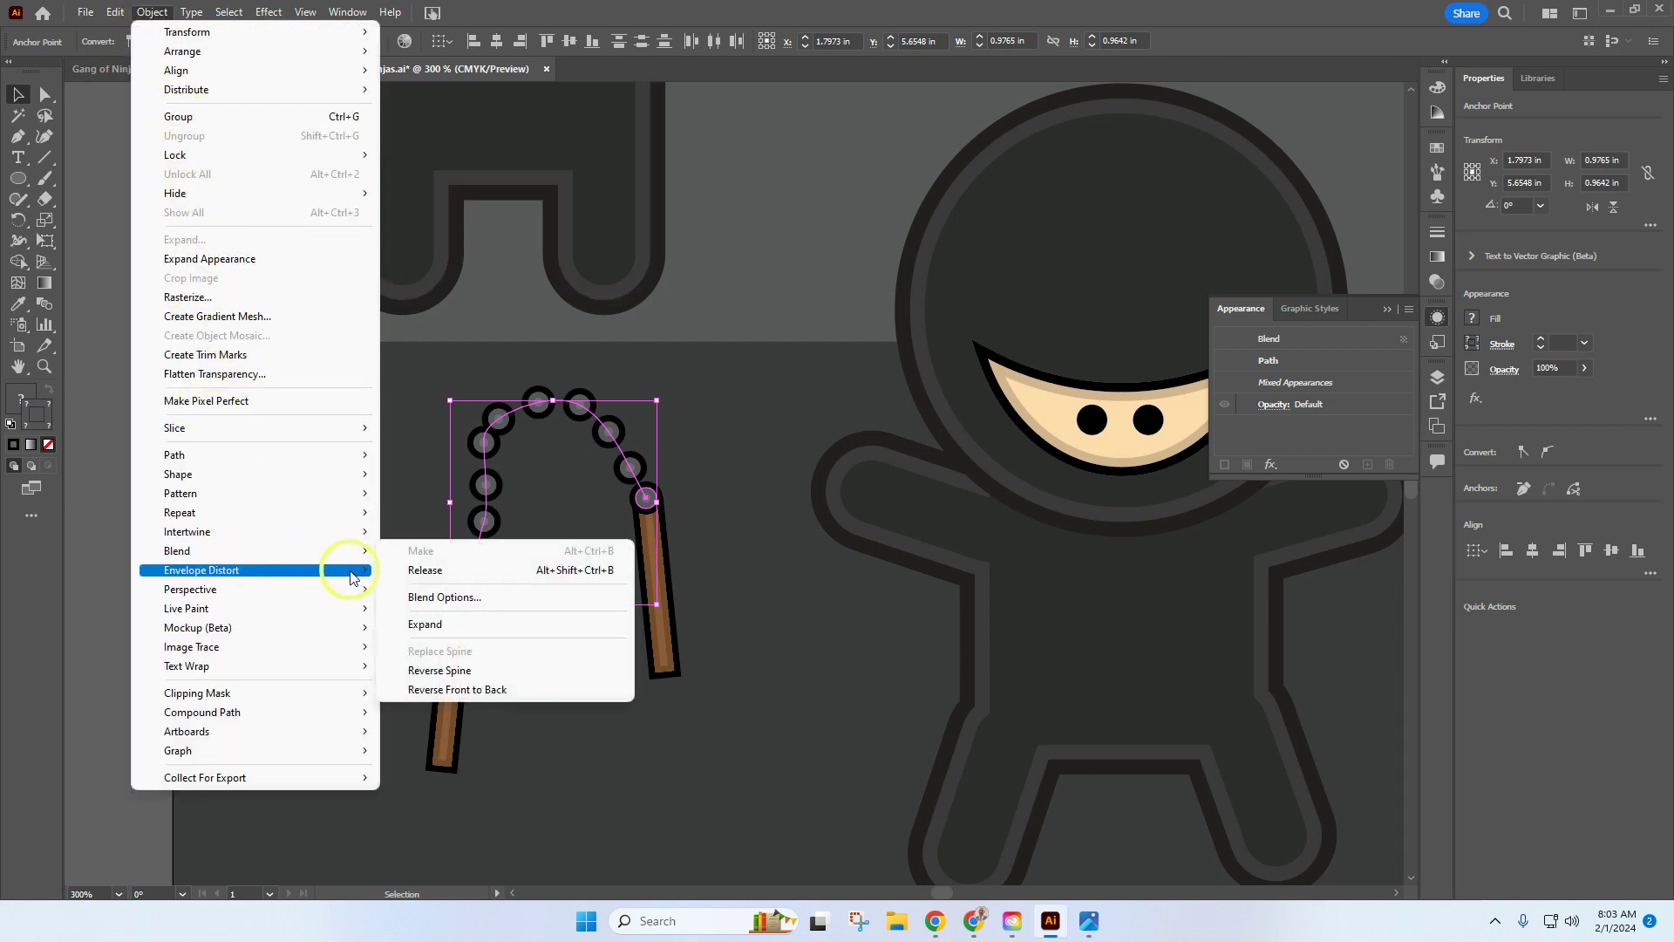
pyautogui.click(444, 597)
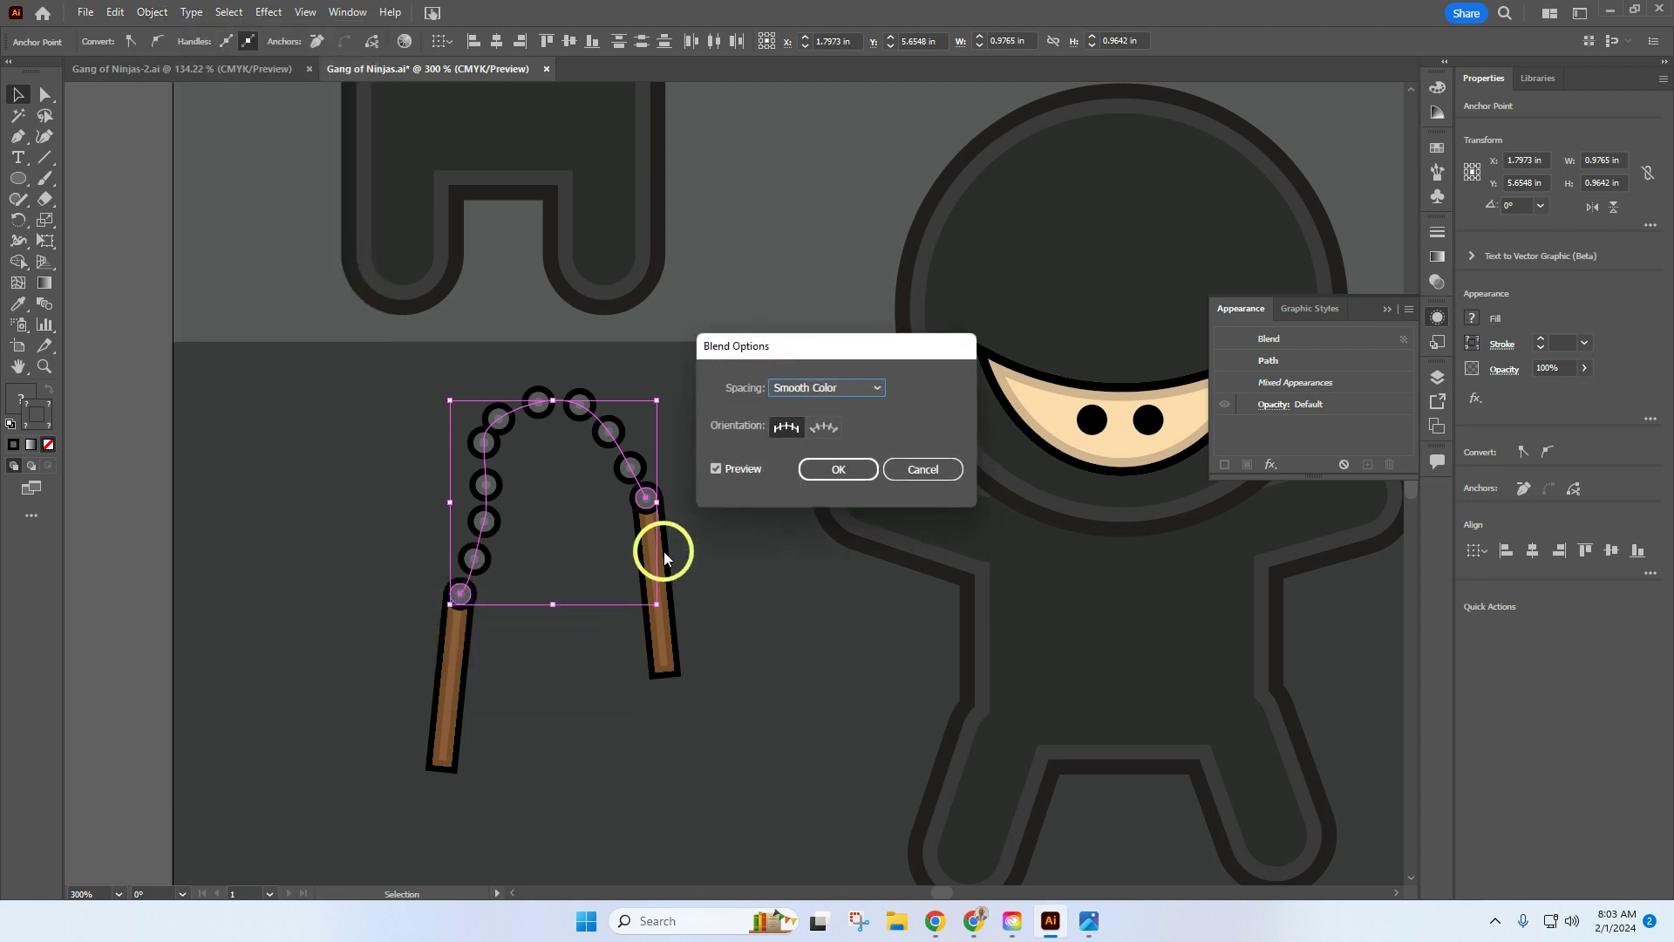
pyautogui.click(832, 389)
pyautogui.click(839, 423)
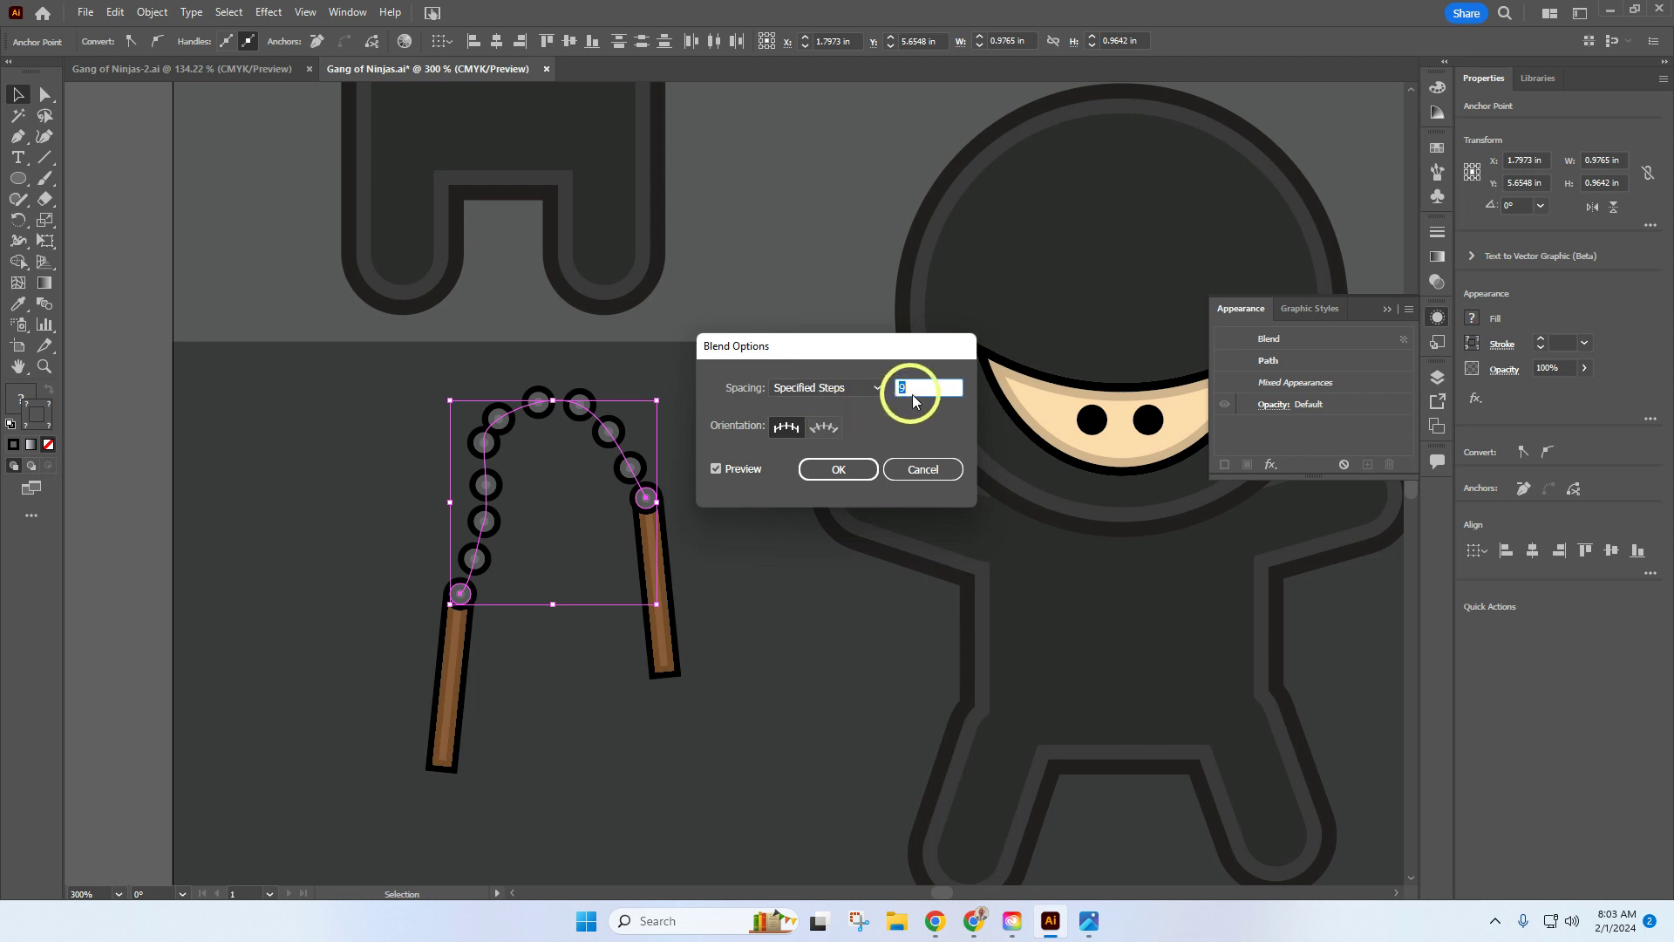
pyautogui.press('Up')
pyautogui.press('Up')
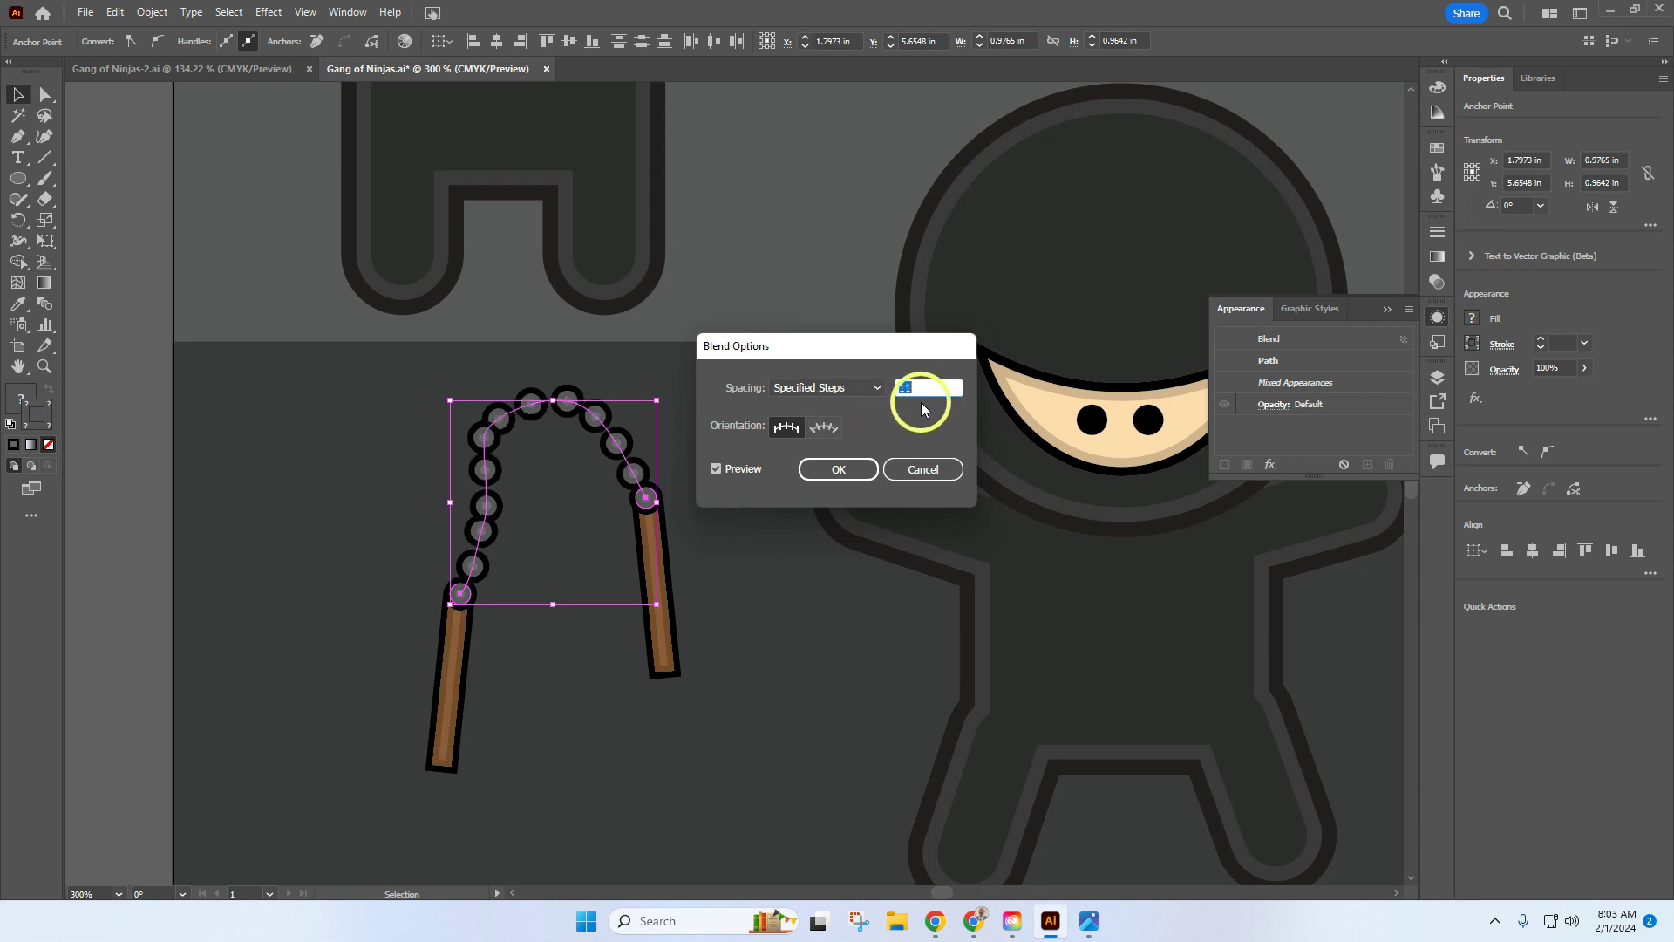
pyautogui.press('Up')
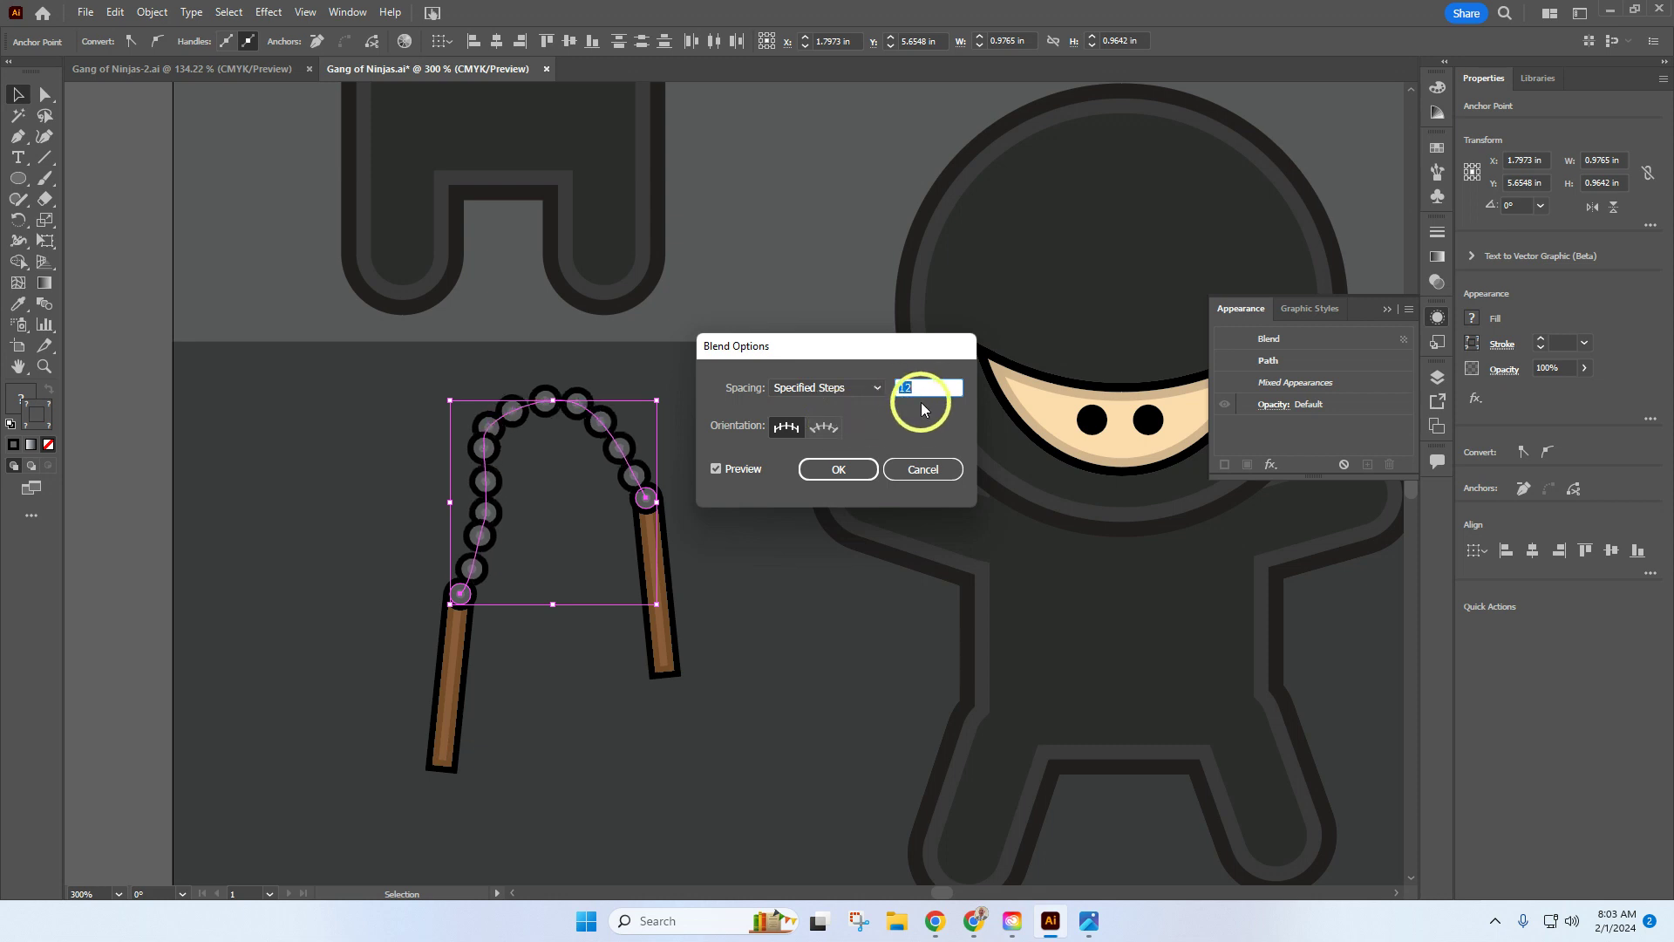
pyautogui.click(842, 469)
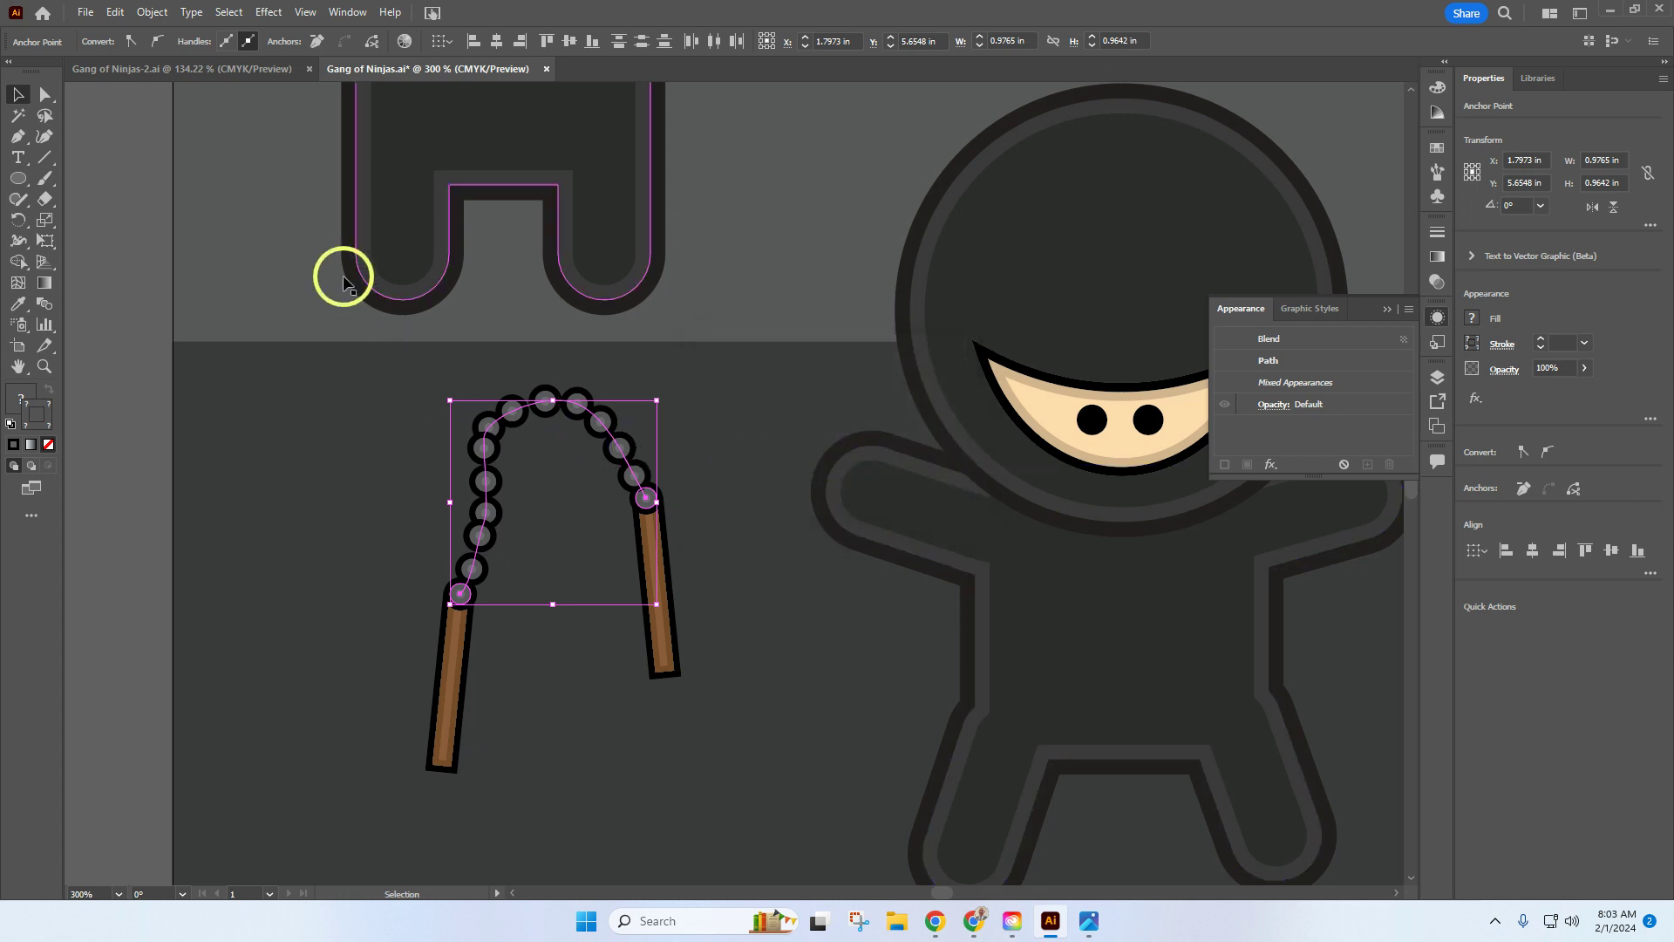
# Group the nunchuck's chain and both sticks into one group
pyautogui.click(298, 449)
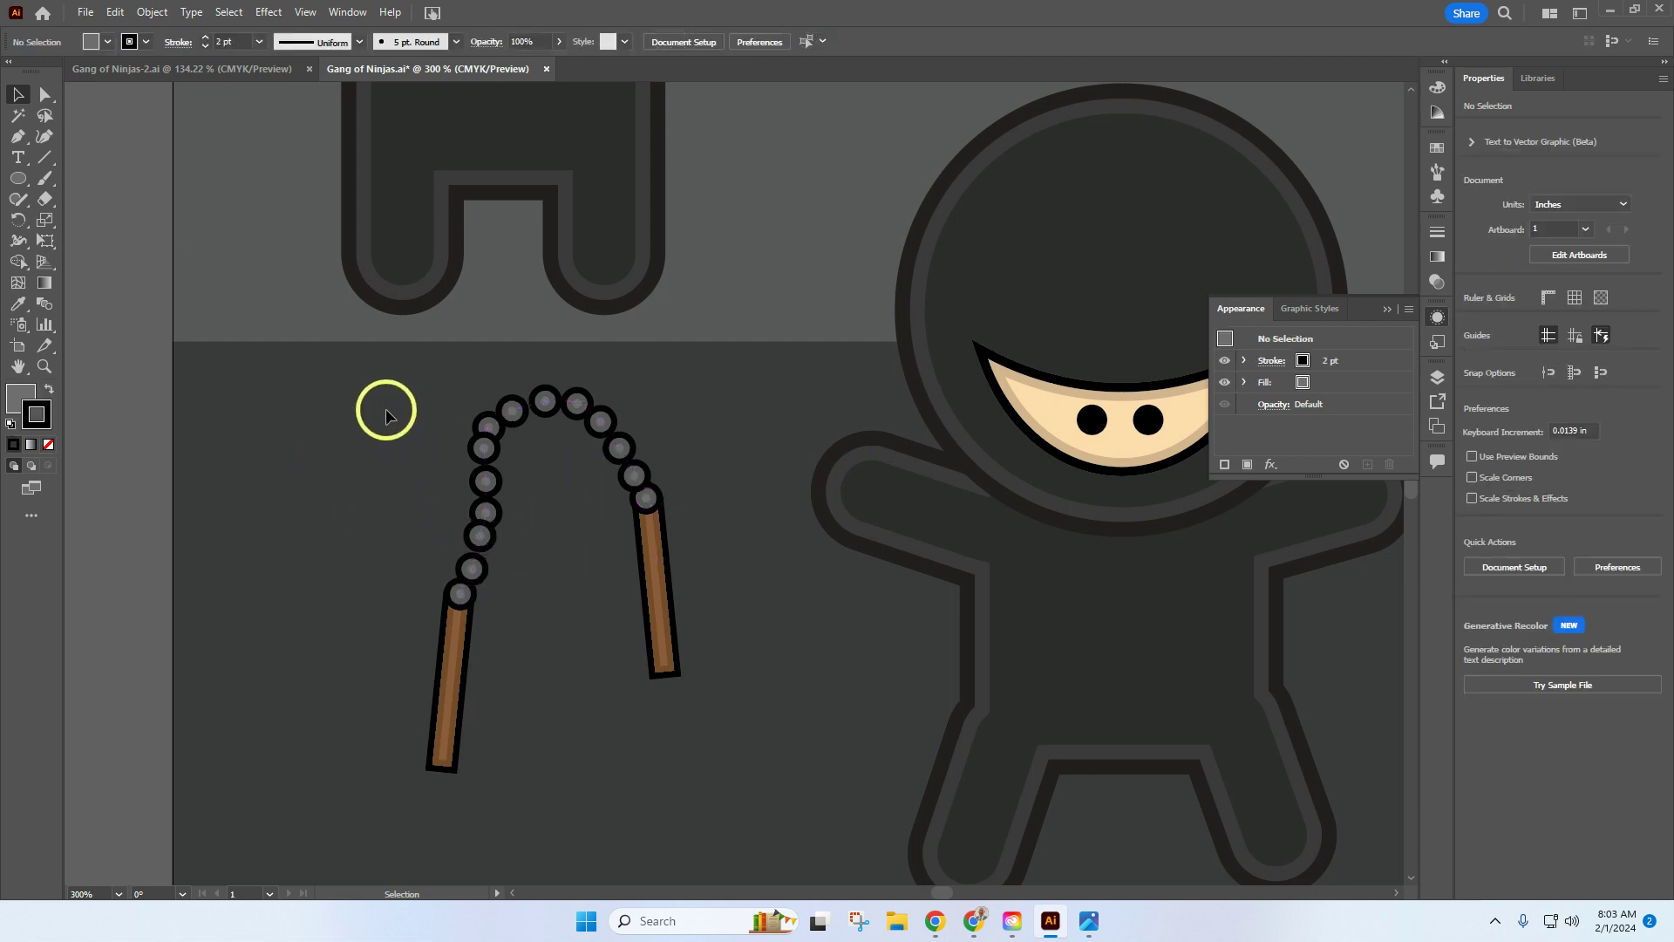
pyautogui.moveTo(363, 358); pyautogui.dragTo(744, 789)
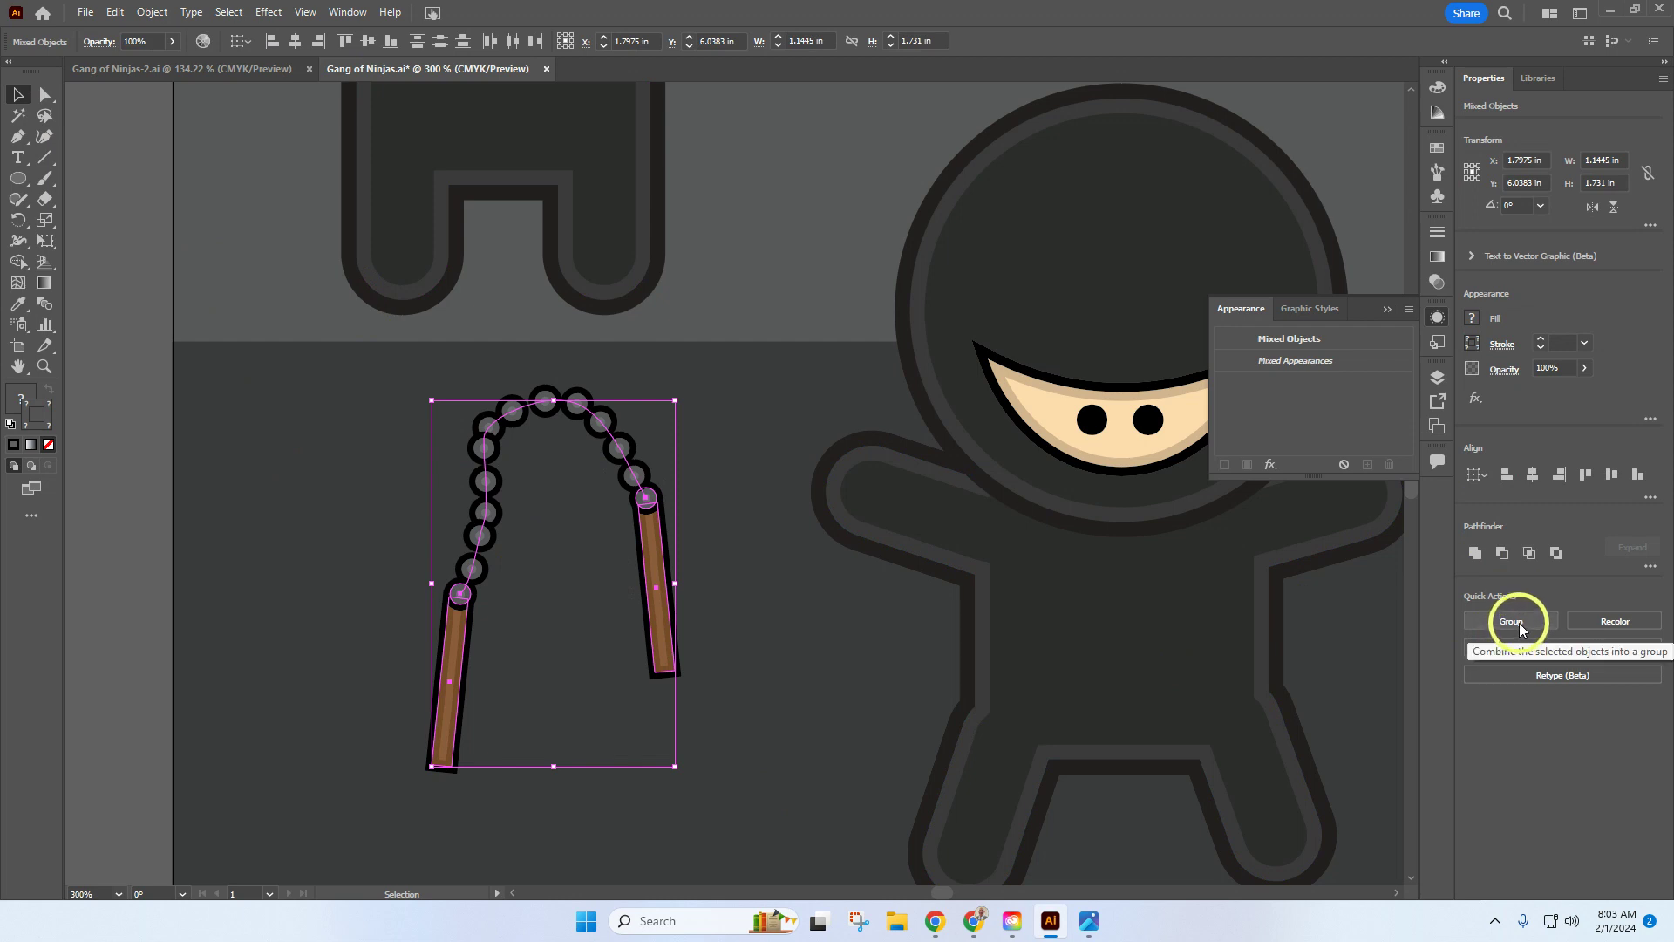
pyautogui.click(1513, 622)
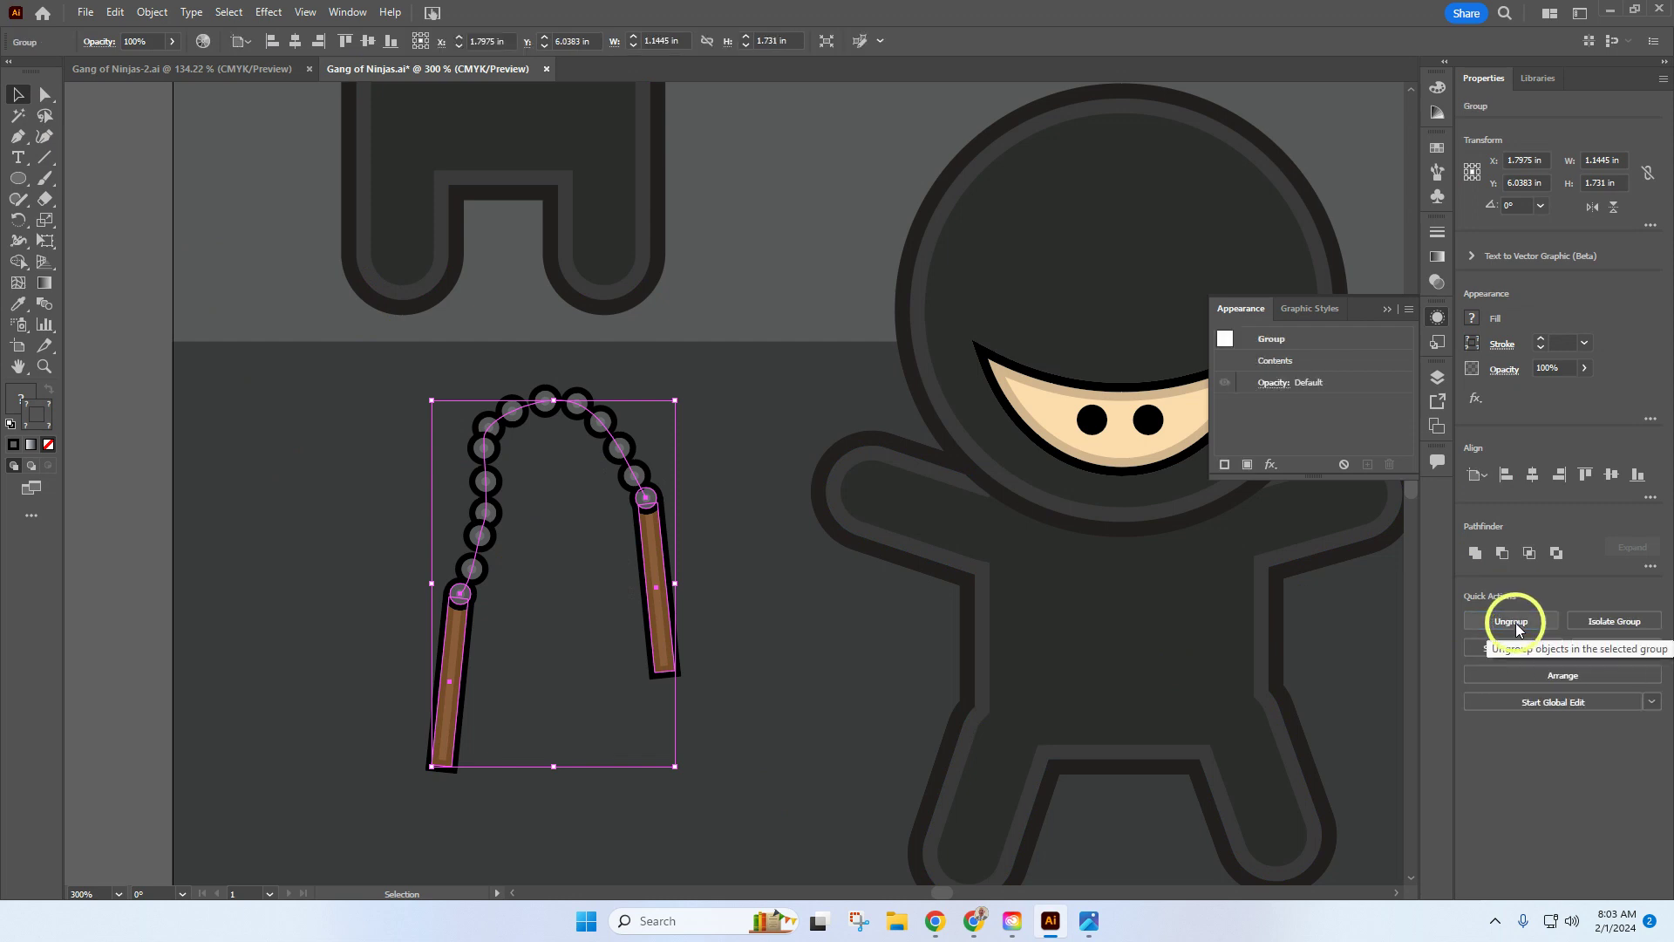
# Move the nunchuck group from layer 1 onto layer 2
pyautogui.click(1438, 379)
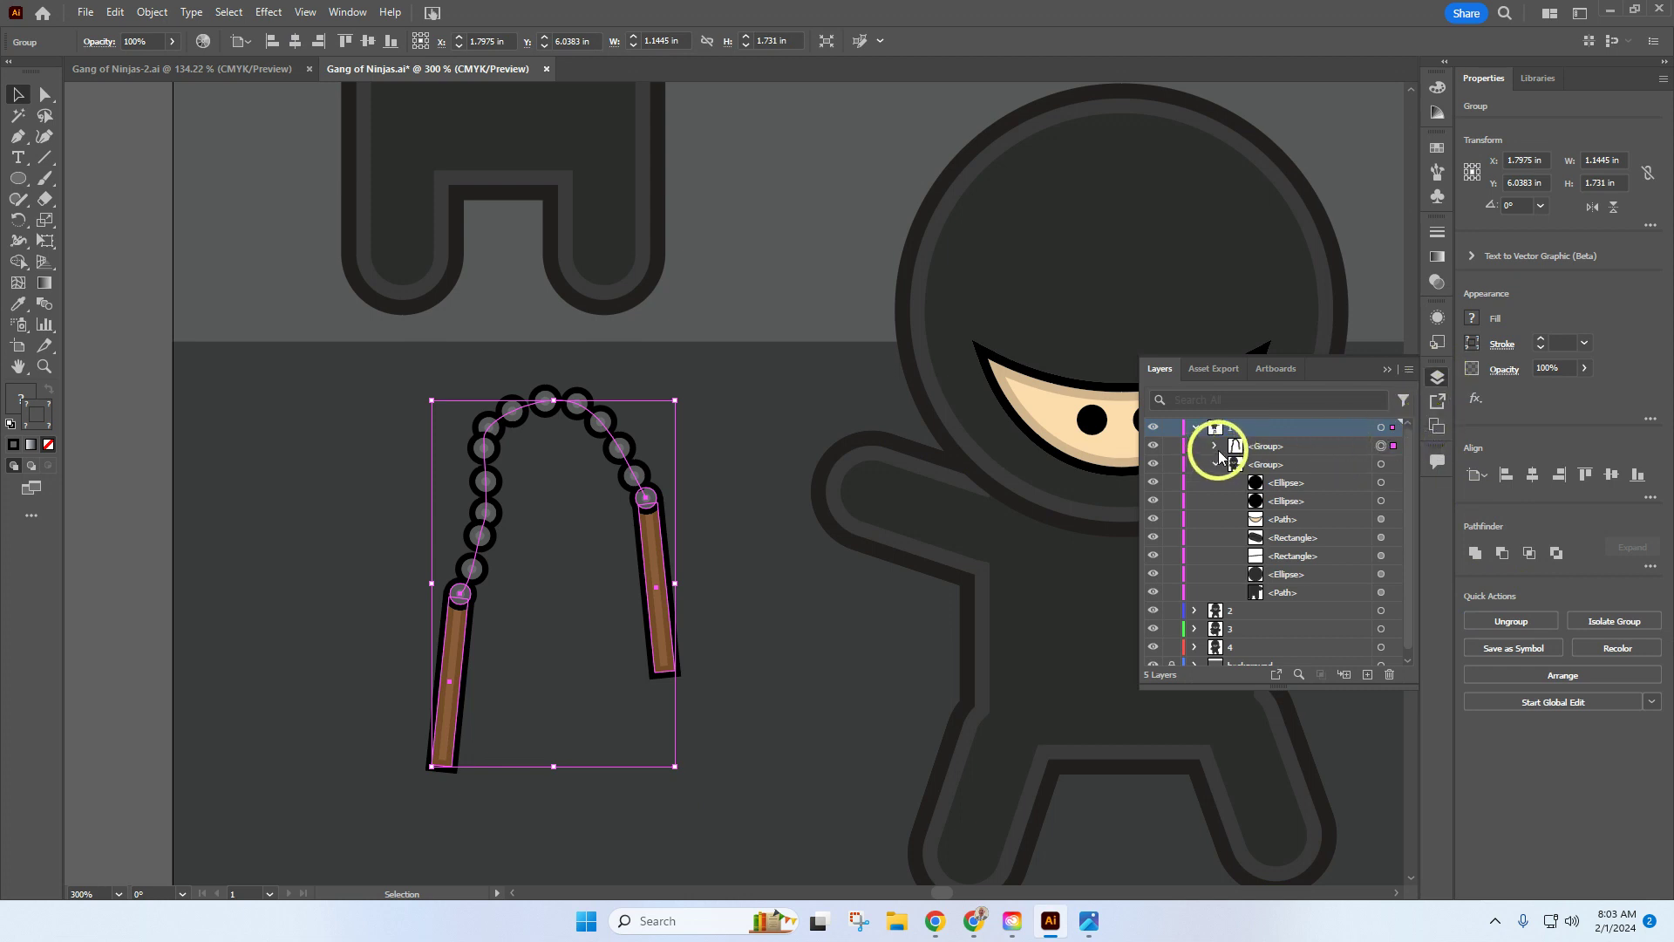
pyautogui.click(1196, 427)
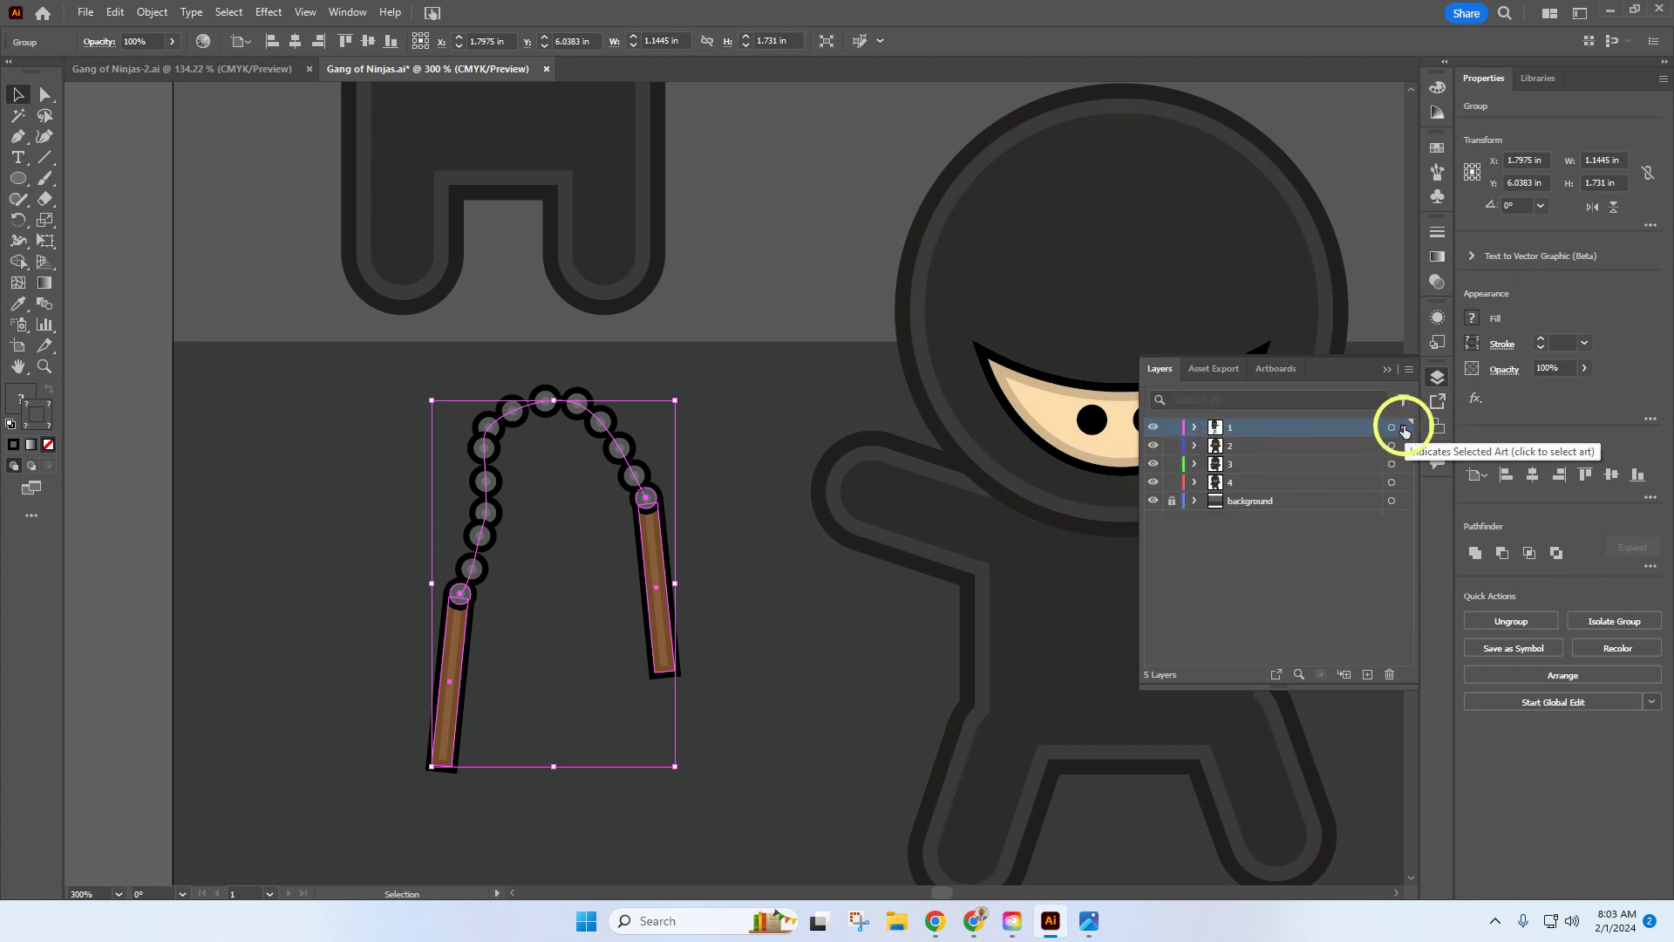
pyautogui.moveTo(1405, 431); pyautogui.dragTo(1402, 450)
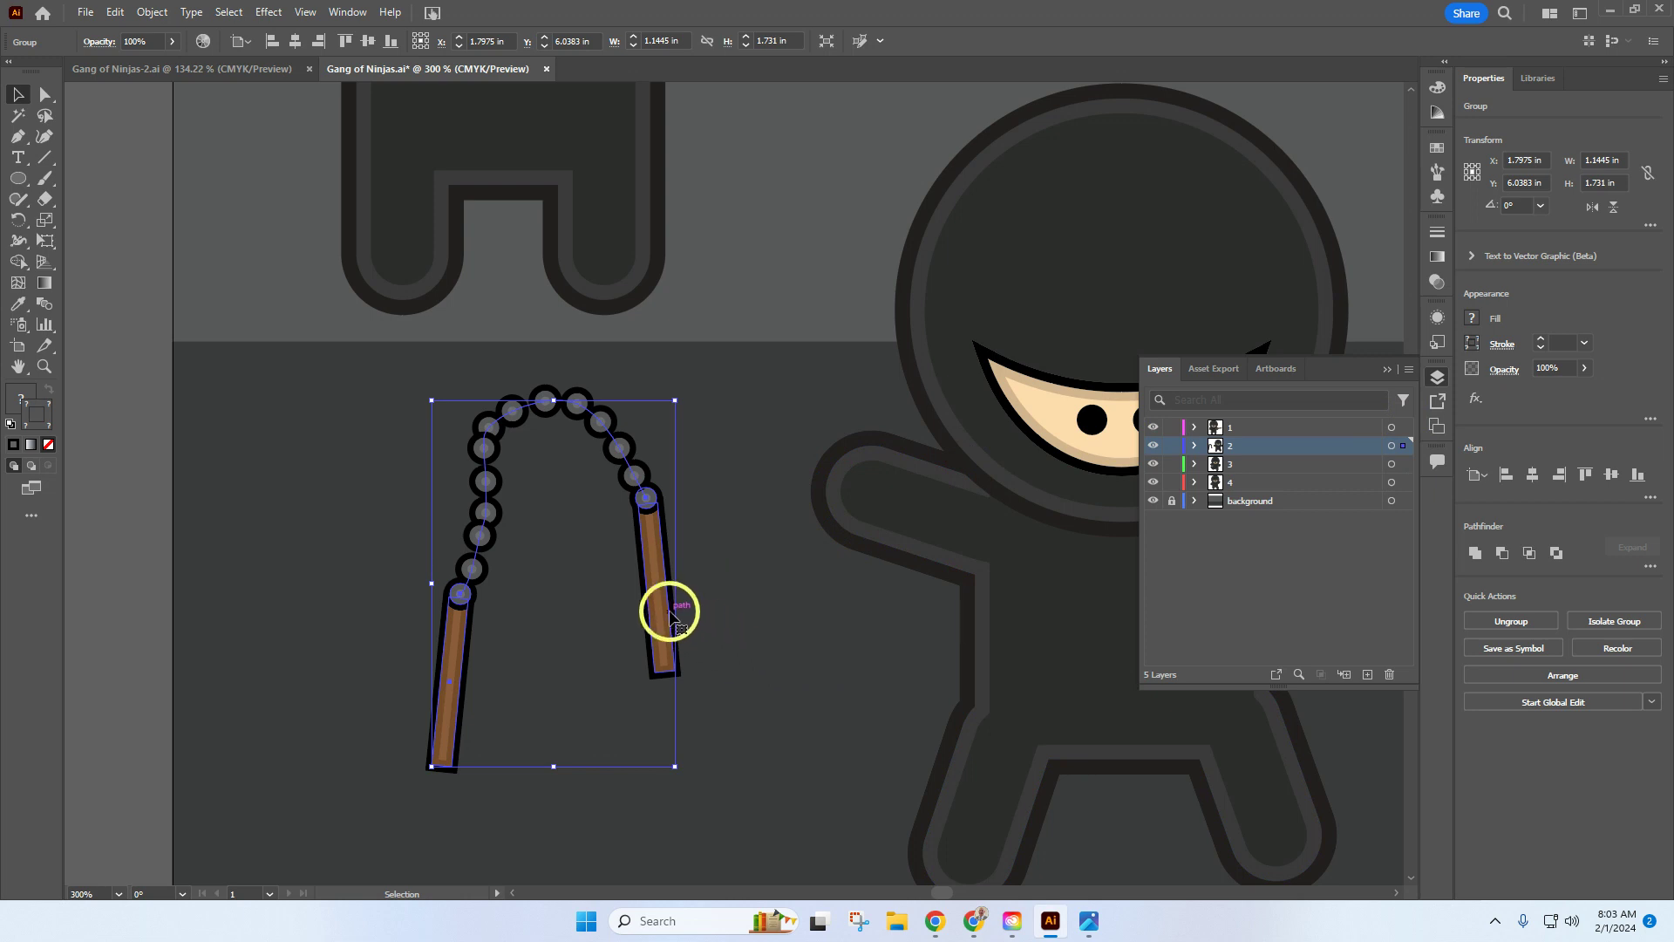
# Position the nunchucks in the middle ninja's raised hand and reorder them within layer 2
pyautogui.moveTo(658, 605); pyautogui.dragTo(862, 451)
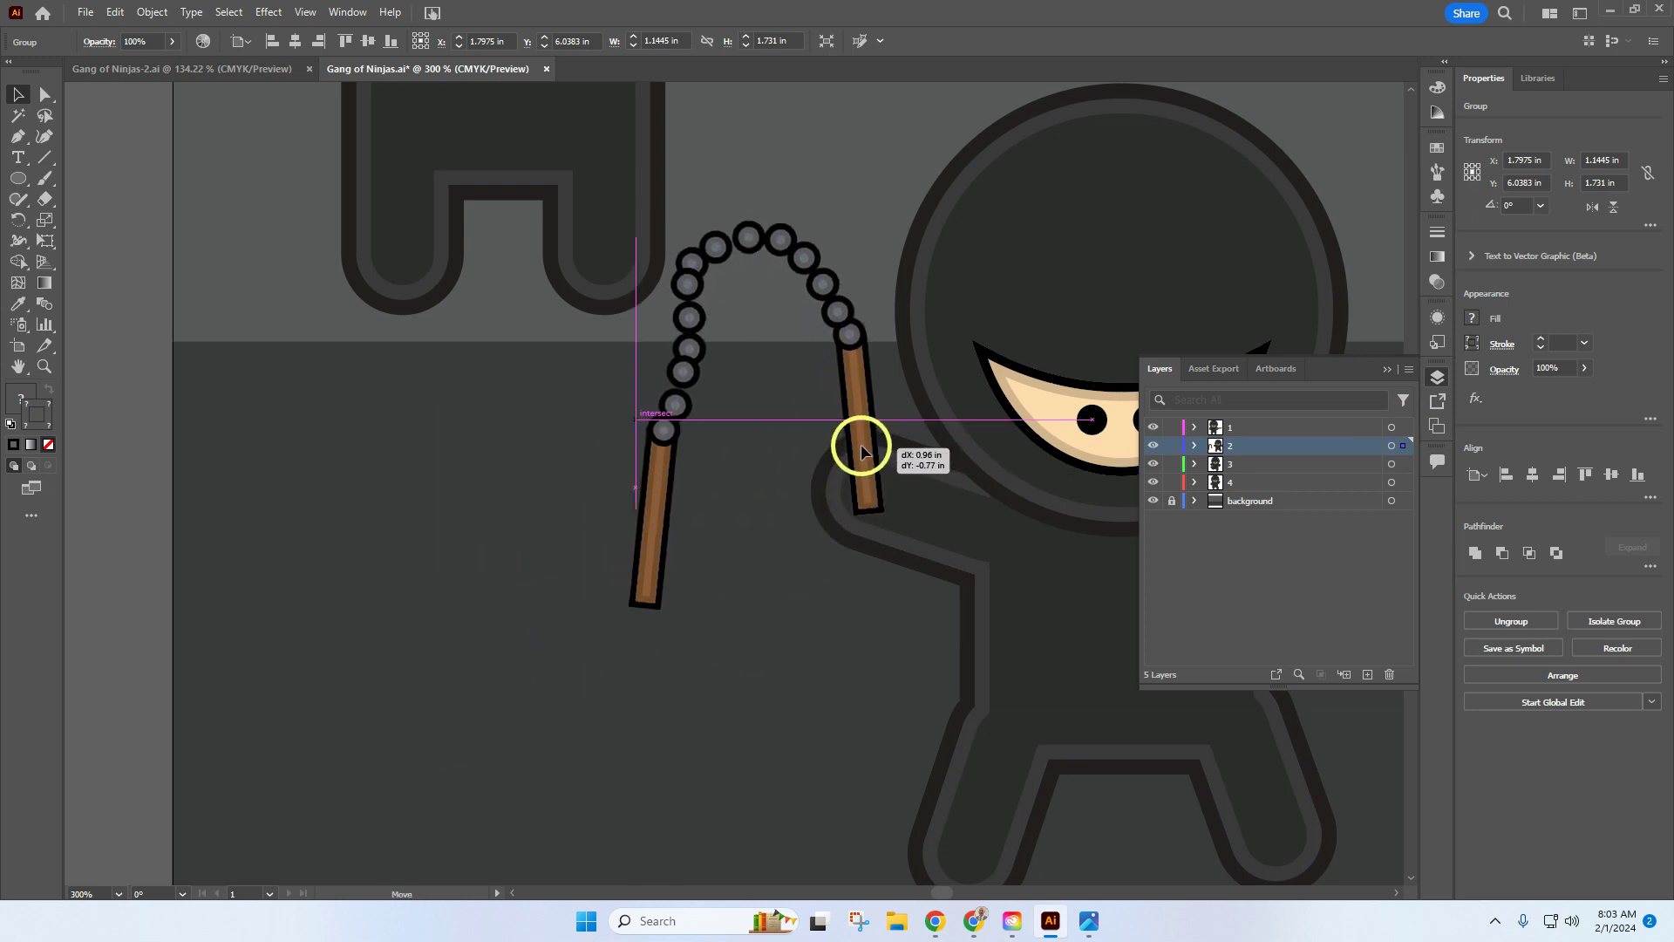
pyautogui.hotkey('ctrl', 'z')
pyautogui.click(1062, 280)
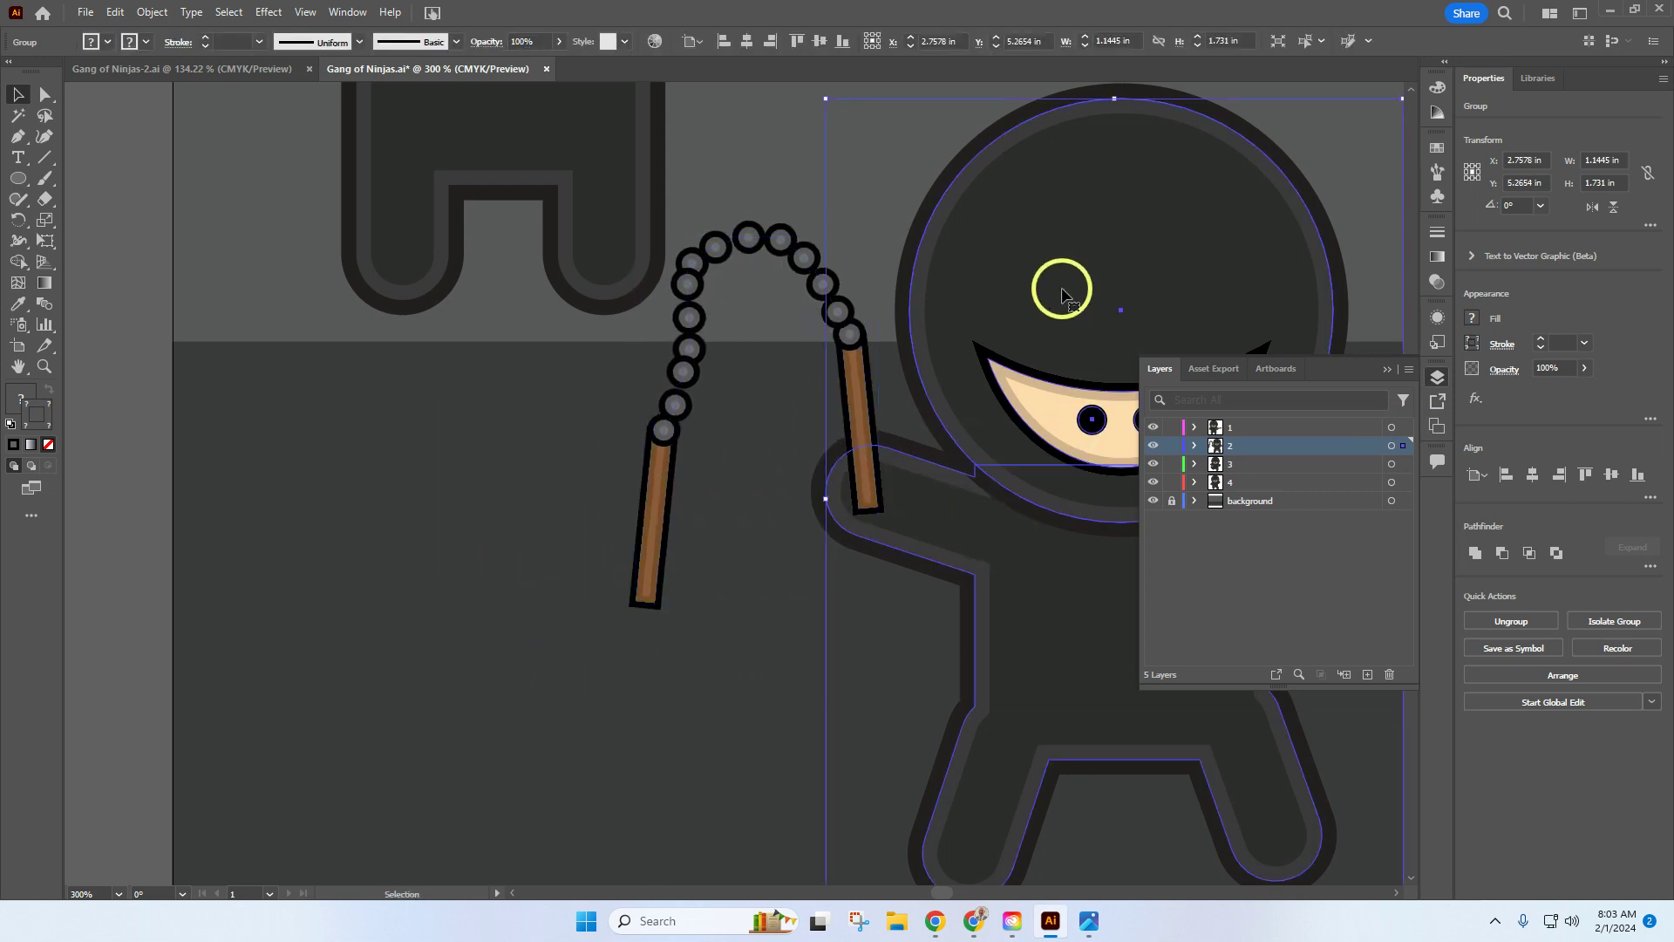
pyautogui.click(1195, 446)
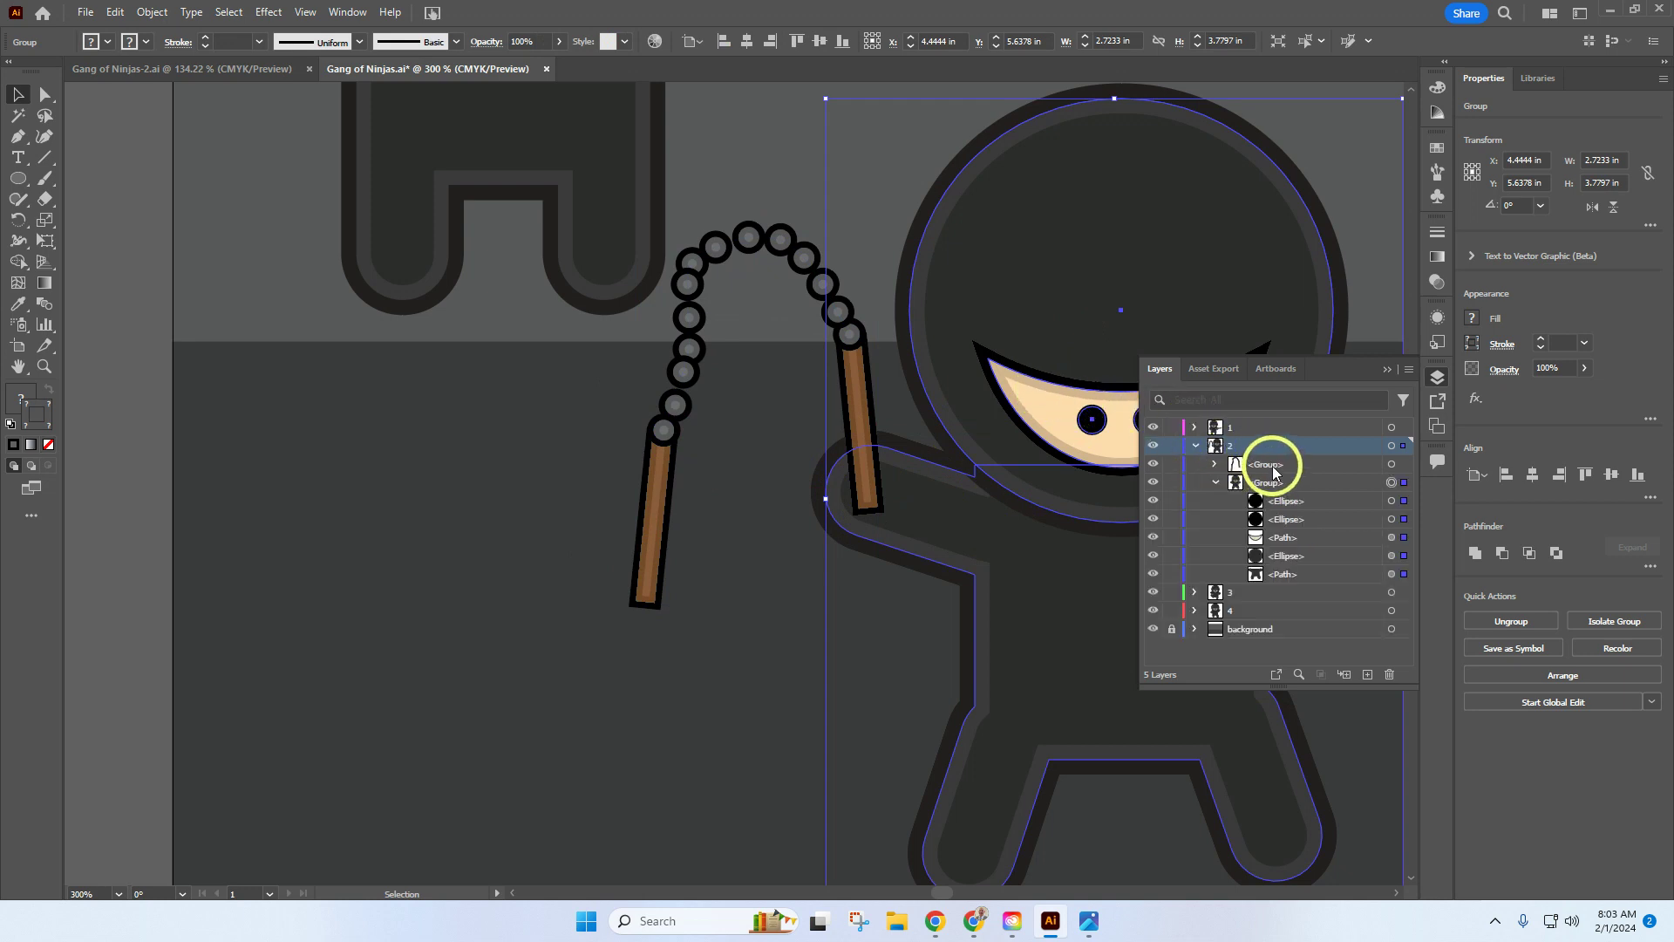
pyautogui.moveTo(1272, 472); pyautogui.dragTo(1272, 486)
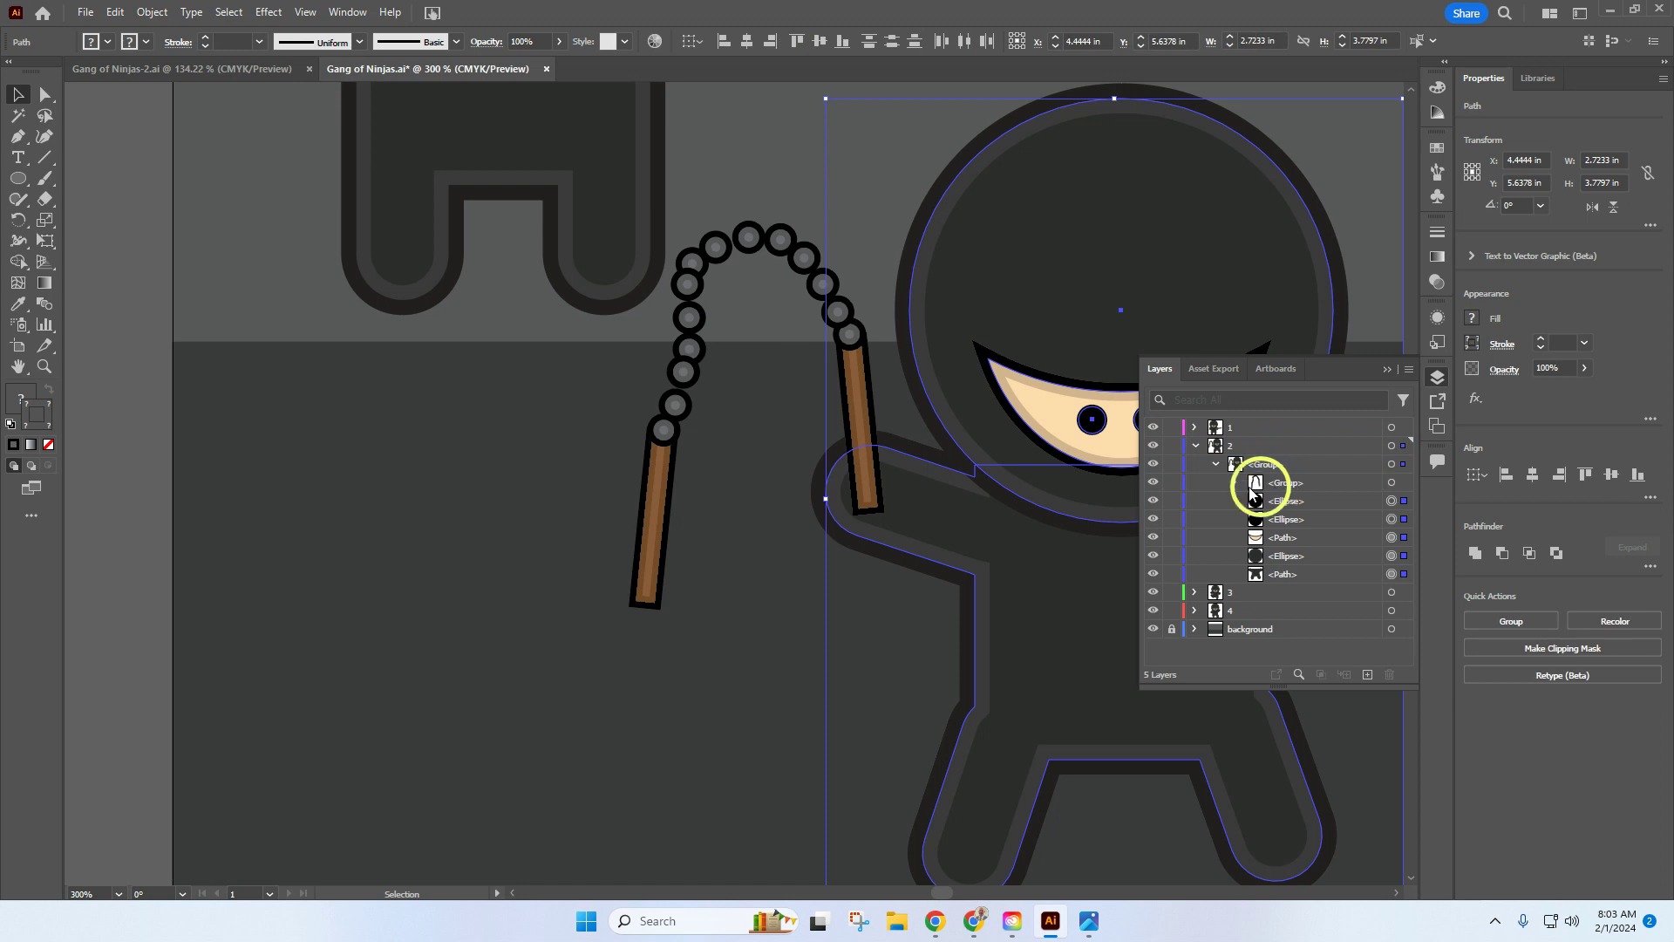
# Restack the nunchuck group at the top of the ninja's group on layer 2
pyautogui.click(520, 563)
pyautogui.click(1016, 299)
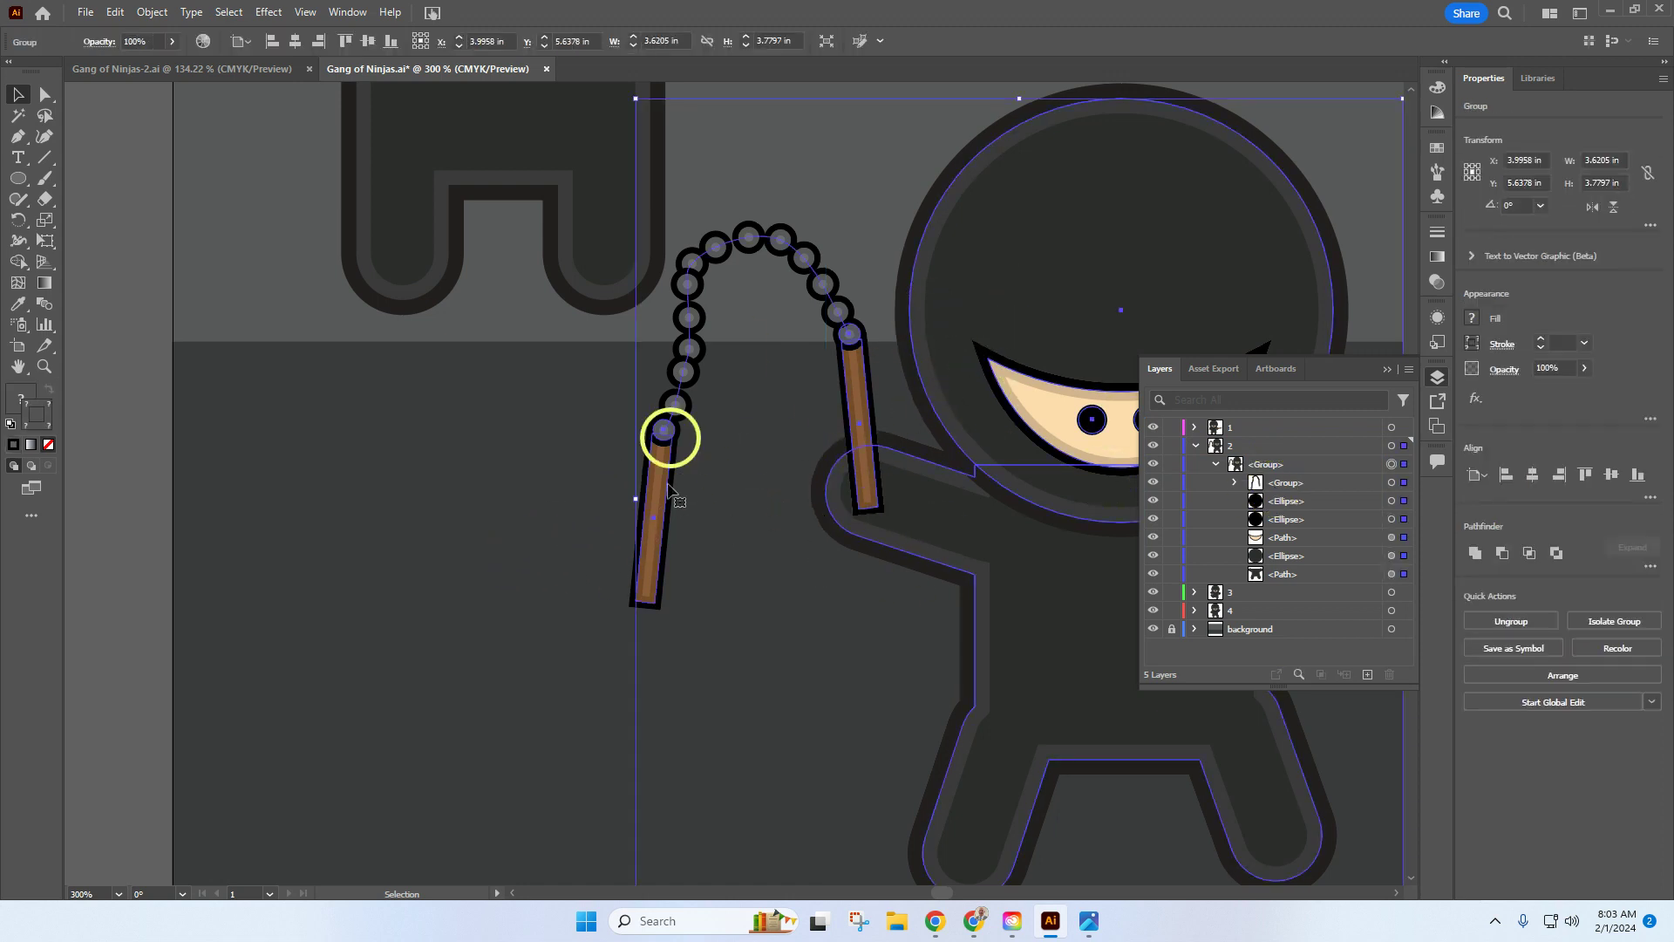
pyautogui.scroll(1, 669, 485)
pyautogui.click(489, 579)
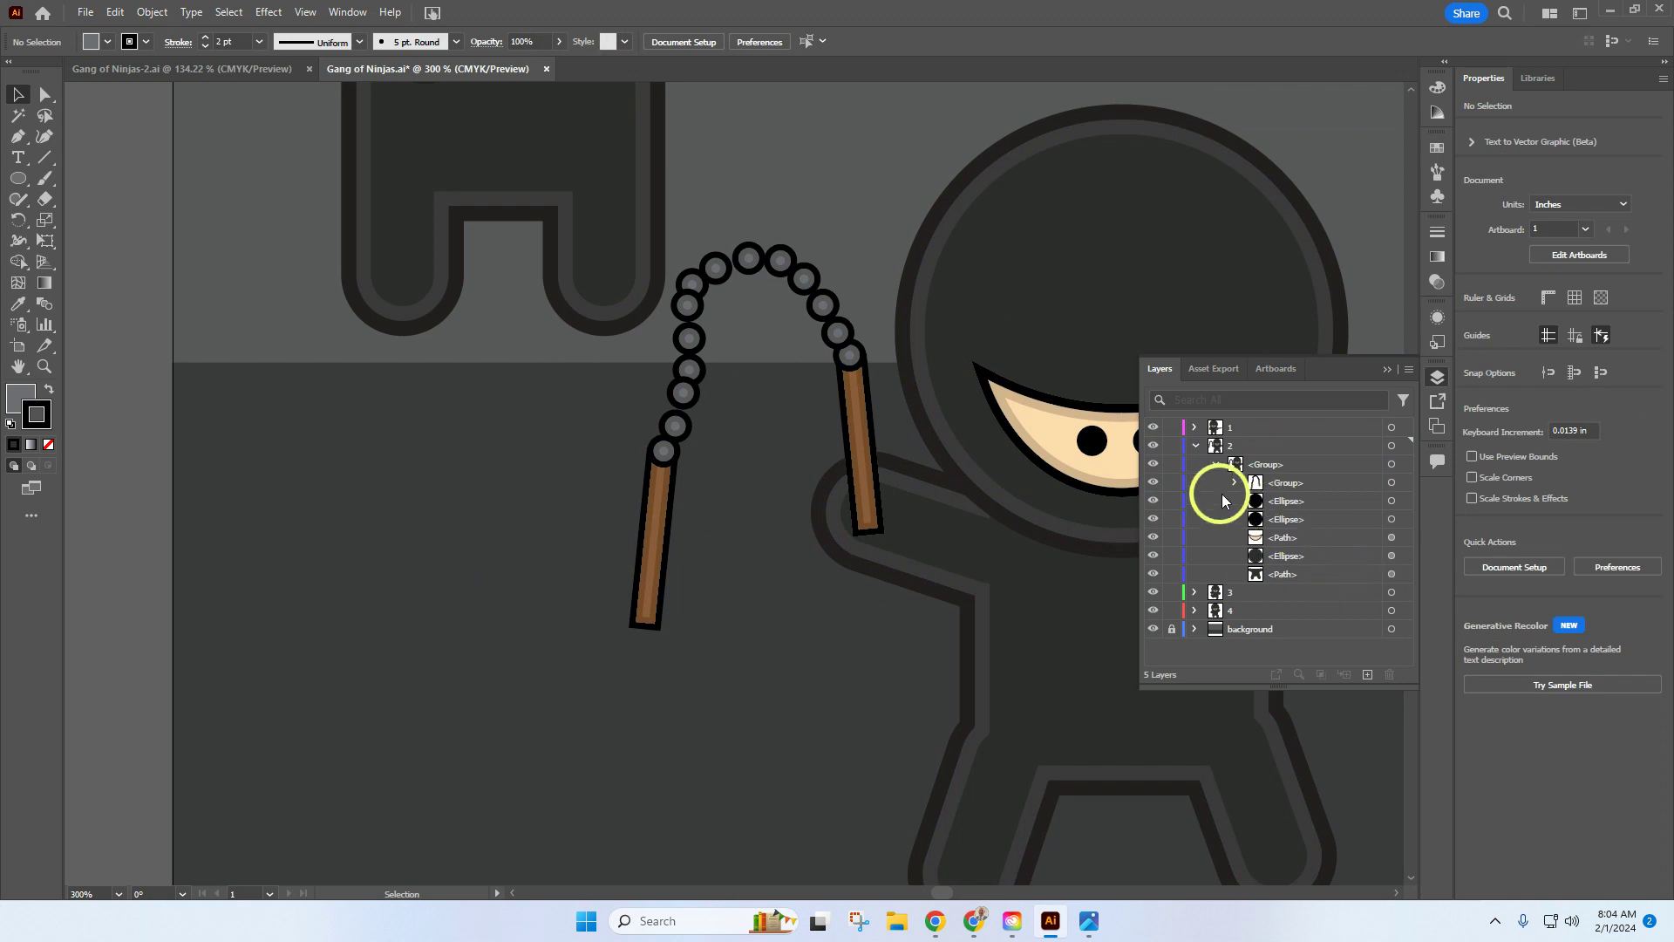
pyautogui.moveTo(1266, 490); pyautogui.dragTo(1248, 456)
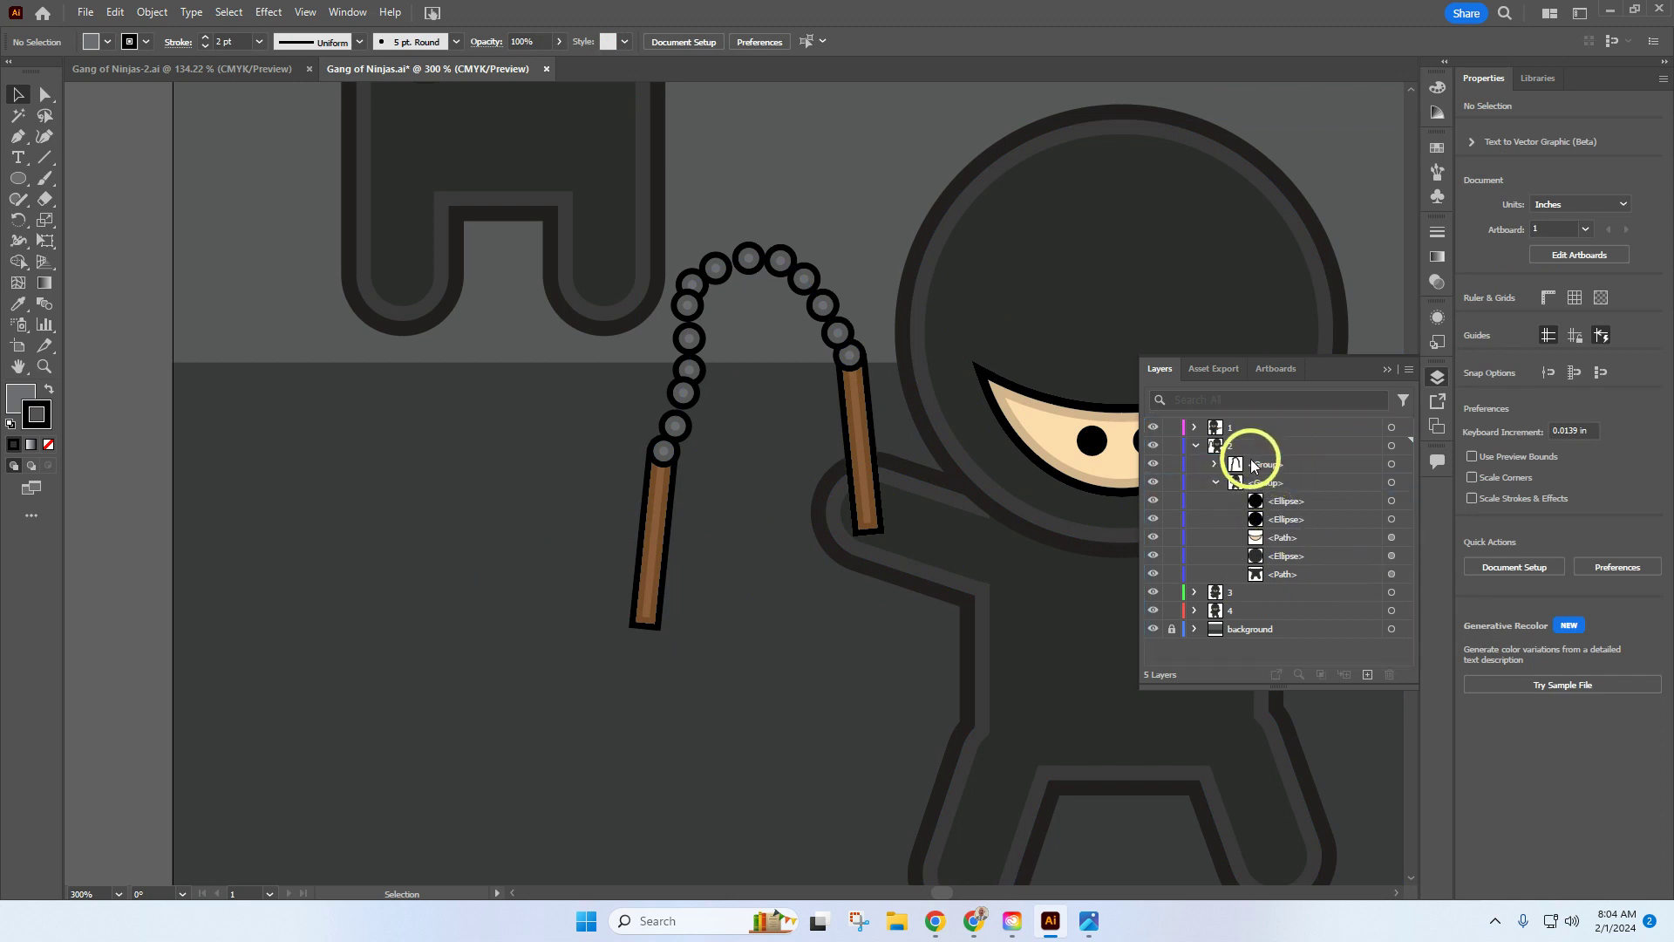
pyautogui.click(1008, 312)
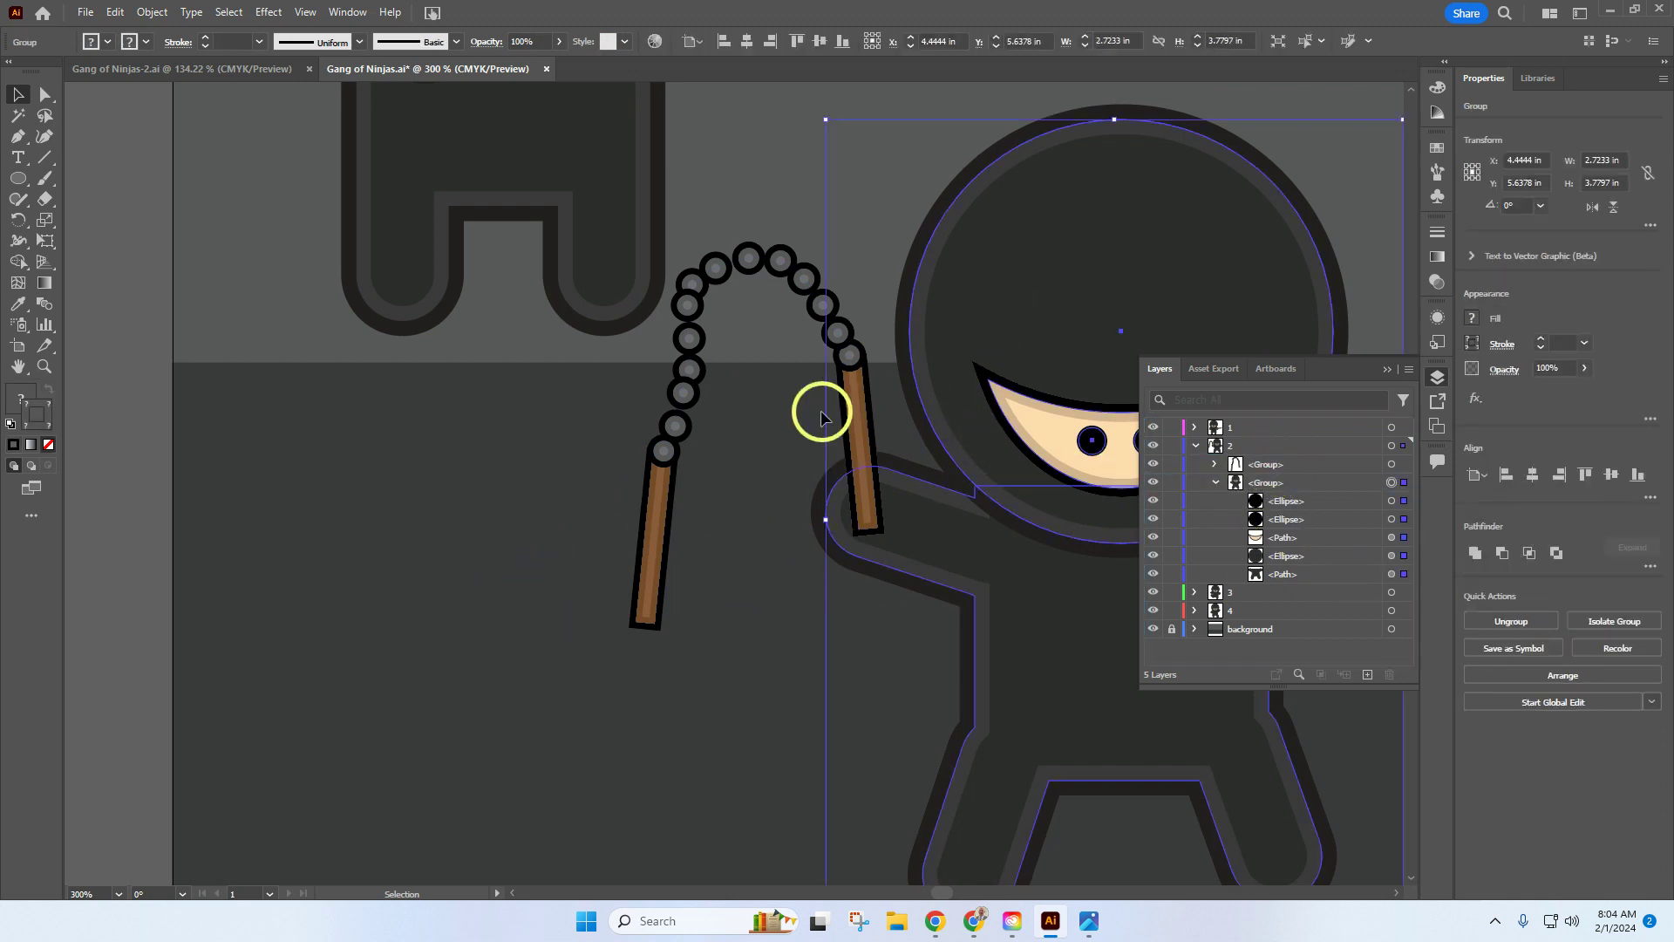
pyautogui.click(491, 620)
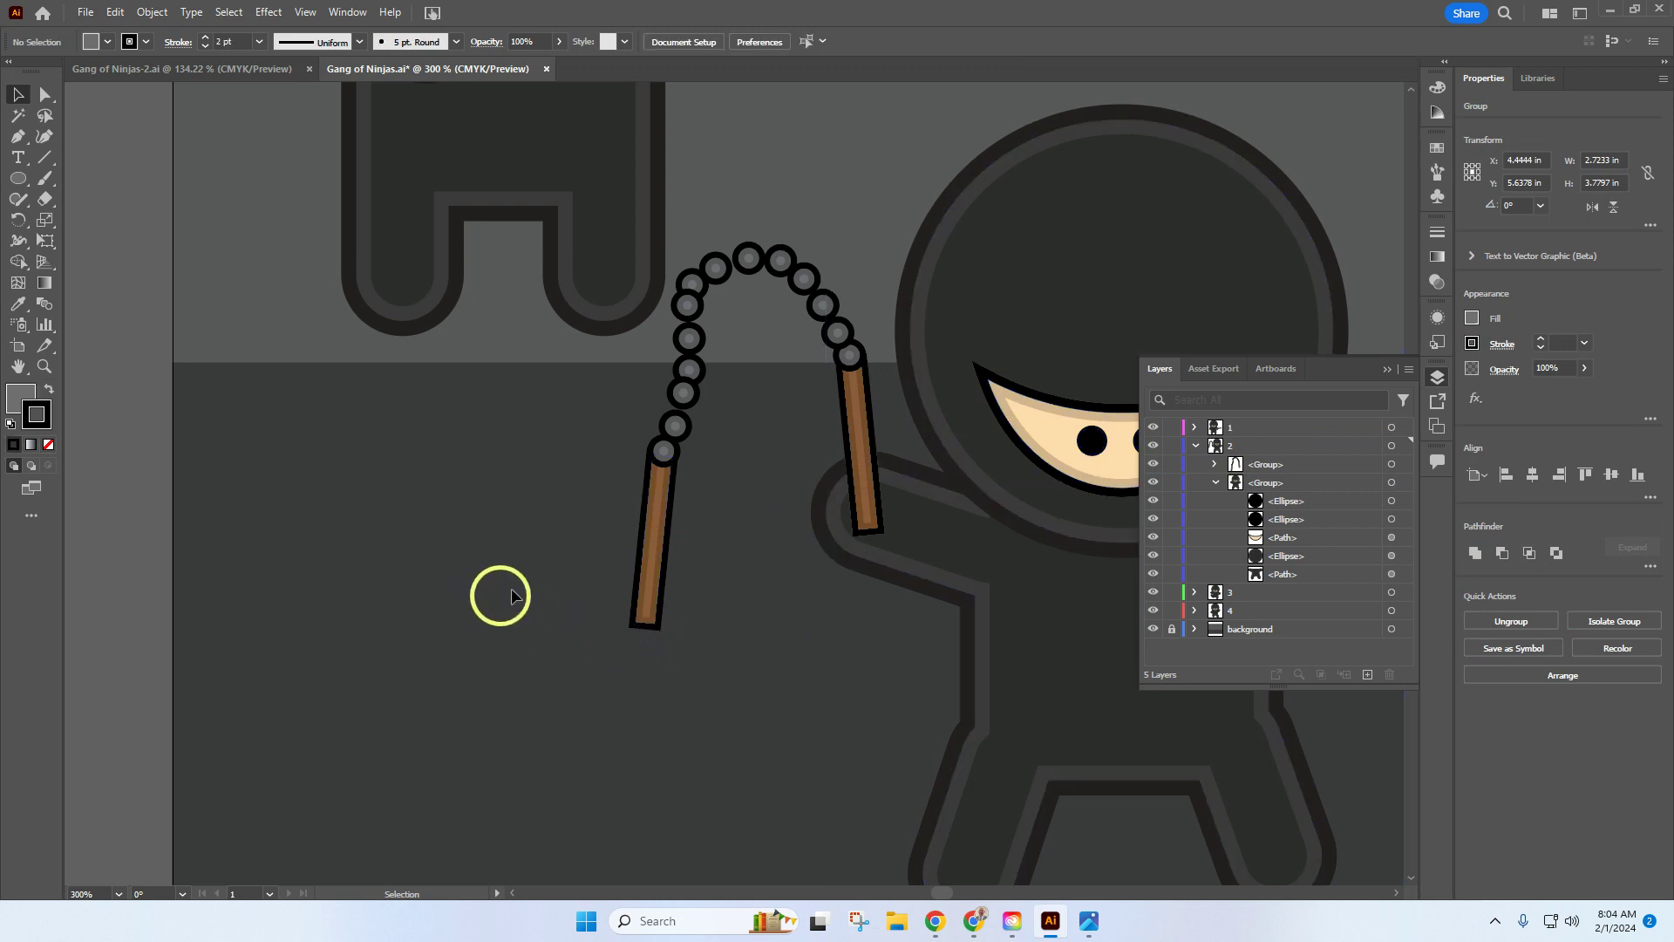
pyautogui.moveTo(1278, 470); pyautogui.dragTo(1273, 490)
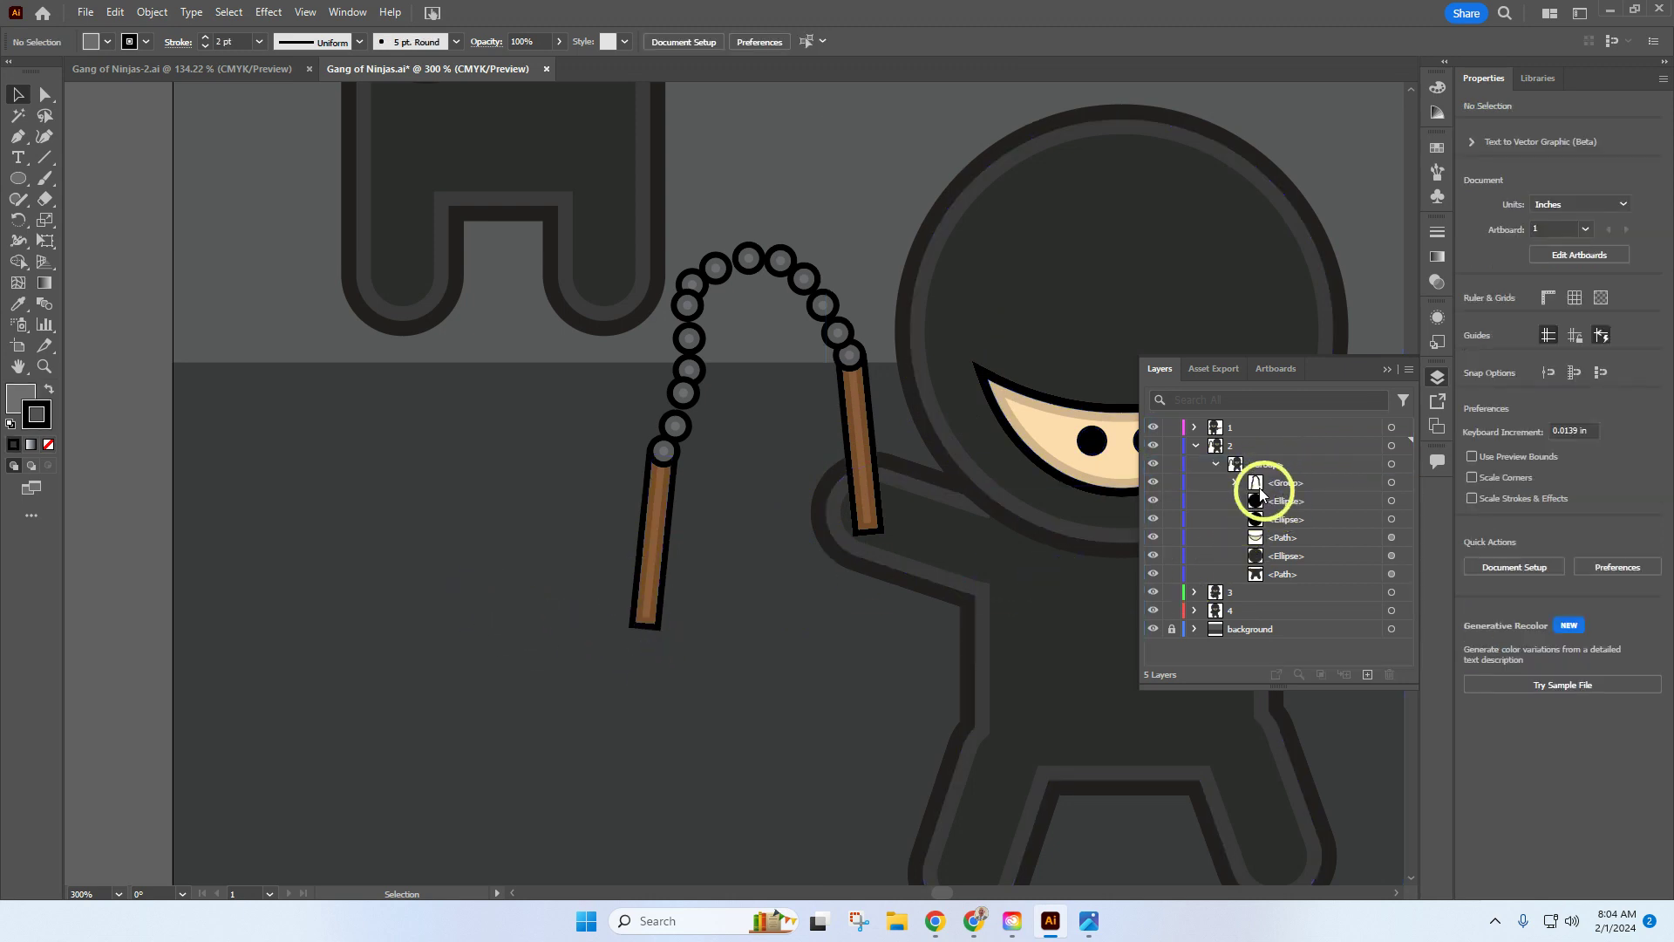
pyautogui.click(1196, 445)
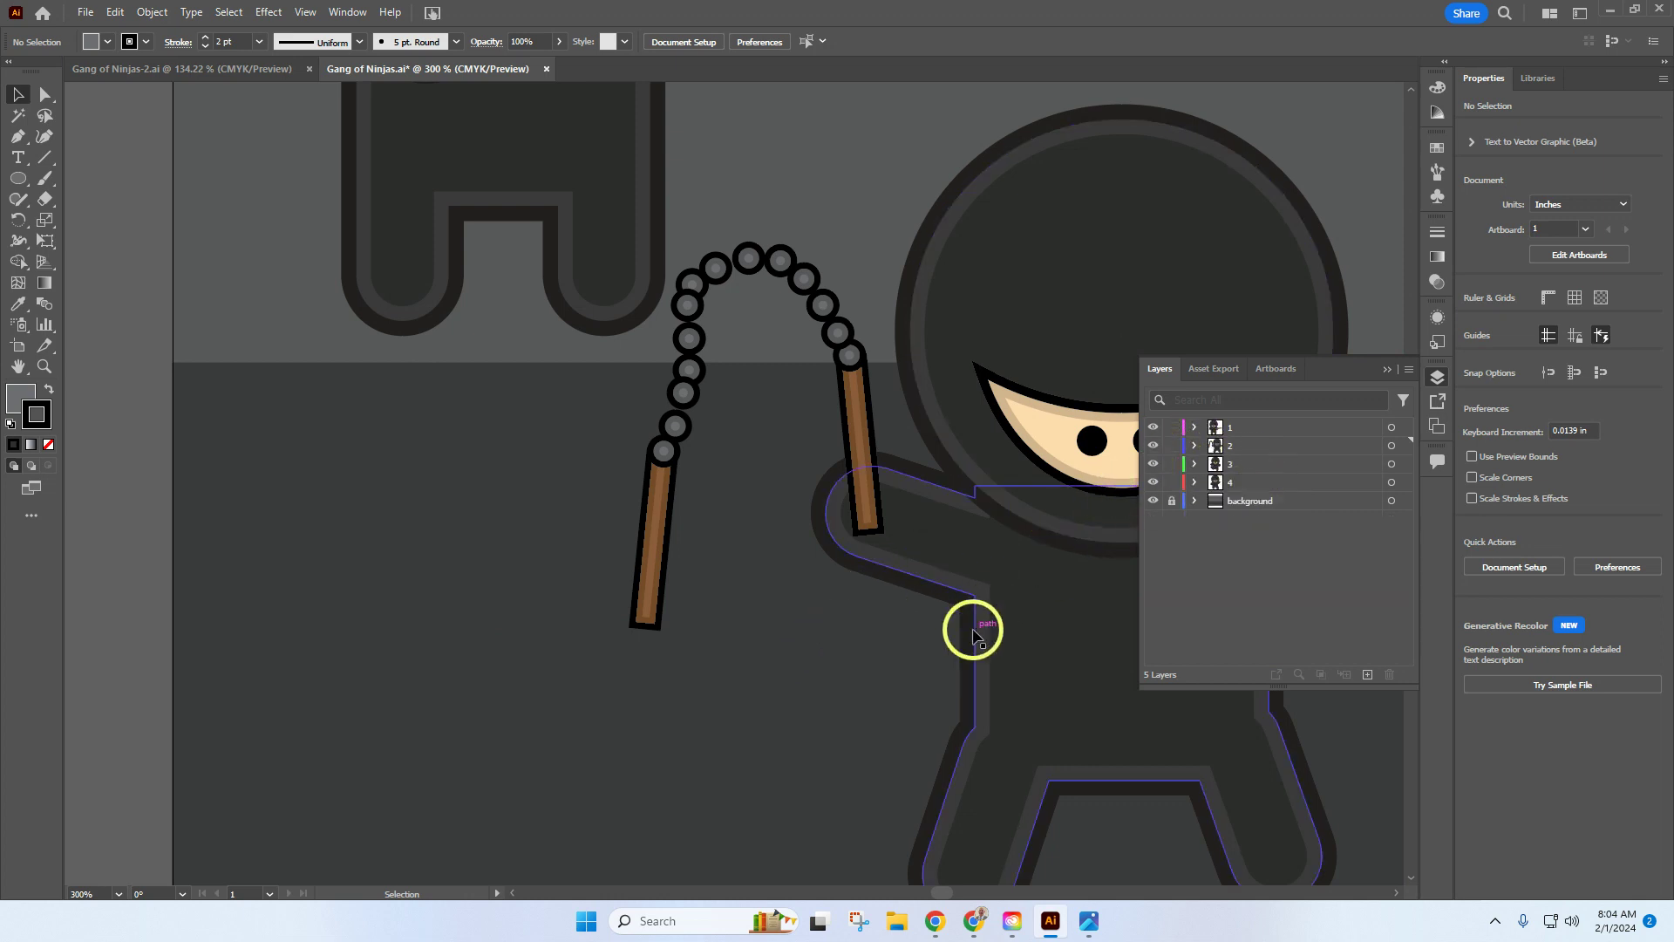
# Fit the whole artboard in view, then zoom in over the left ninja's staff
pyautogui.hotkey('ctrl', '1')
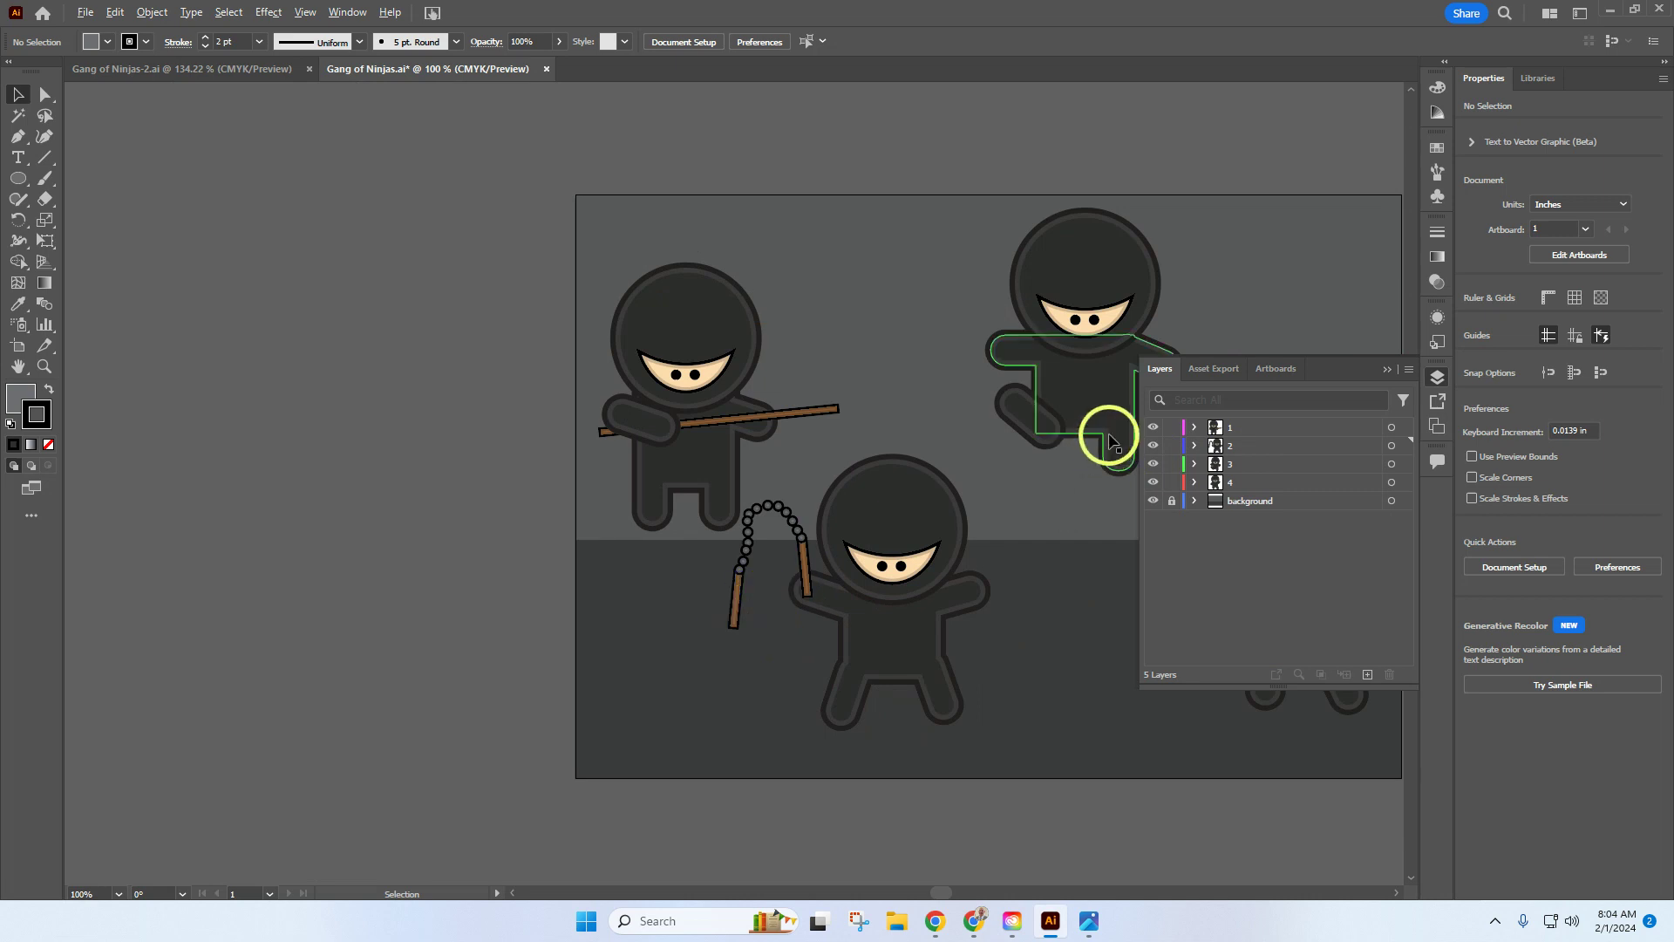
pyautogui.scroll(3, 965, 383)
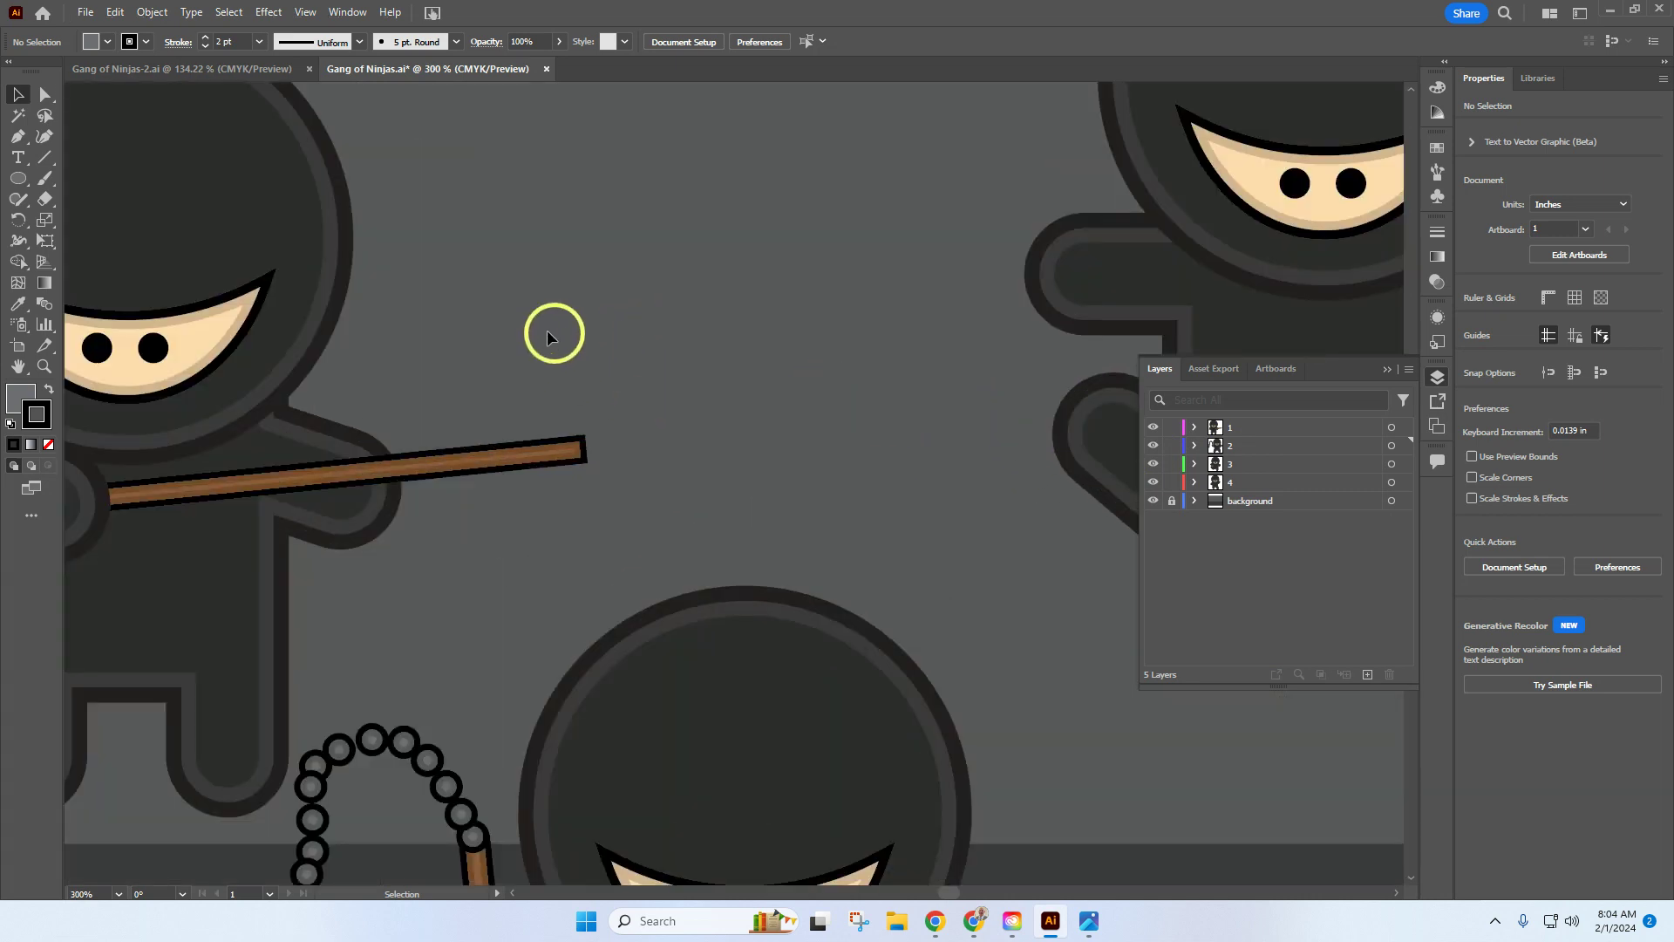
# Draw an upright three-point star, a triangle about 0.48 × 0.42 in, beside the staff
pyautogui.click(18, 178)
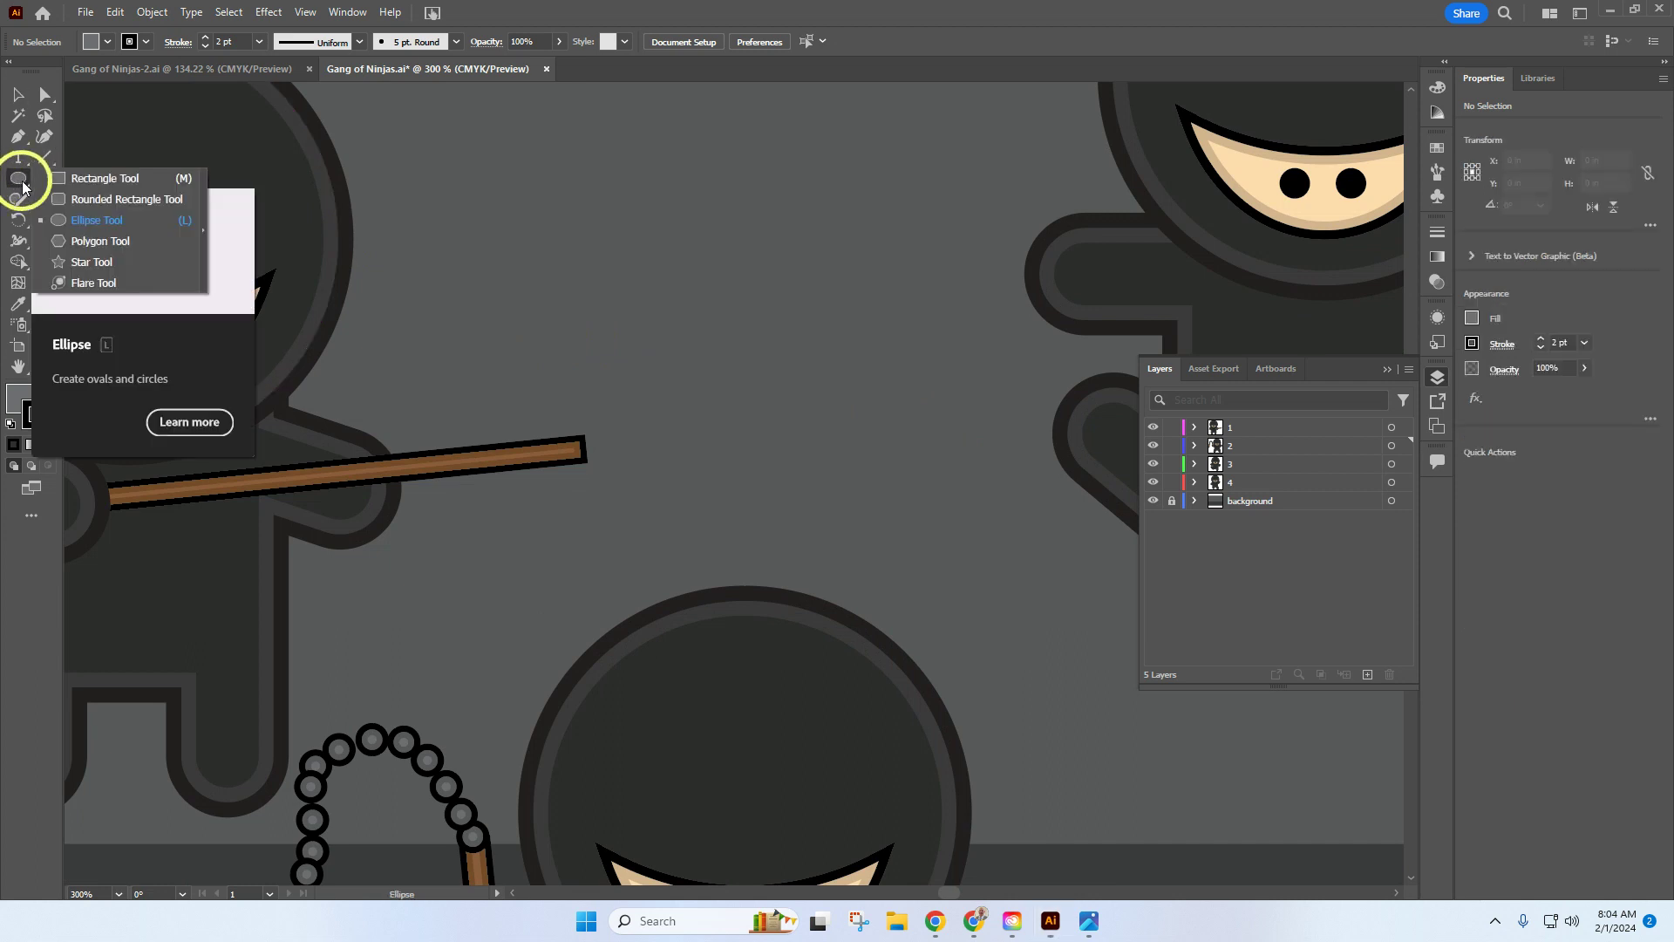
pyautogui.click(86, 262)
pyautogui.scroll(1, 820, 445)
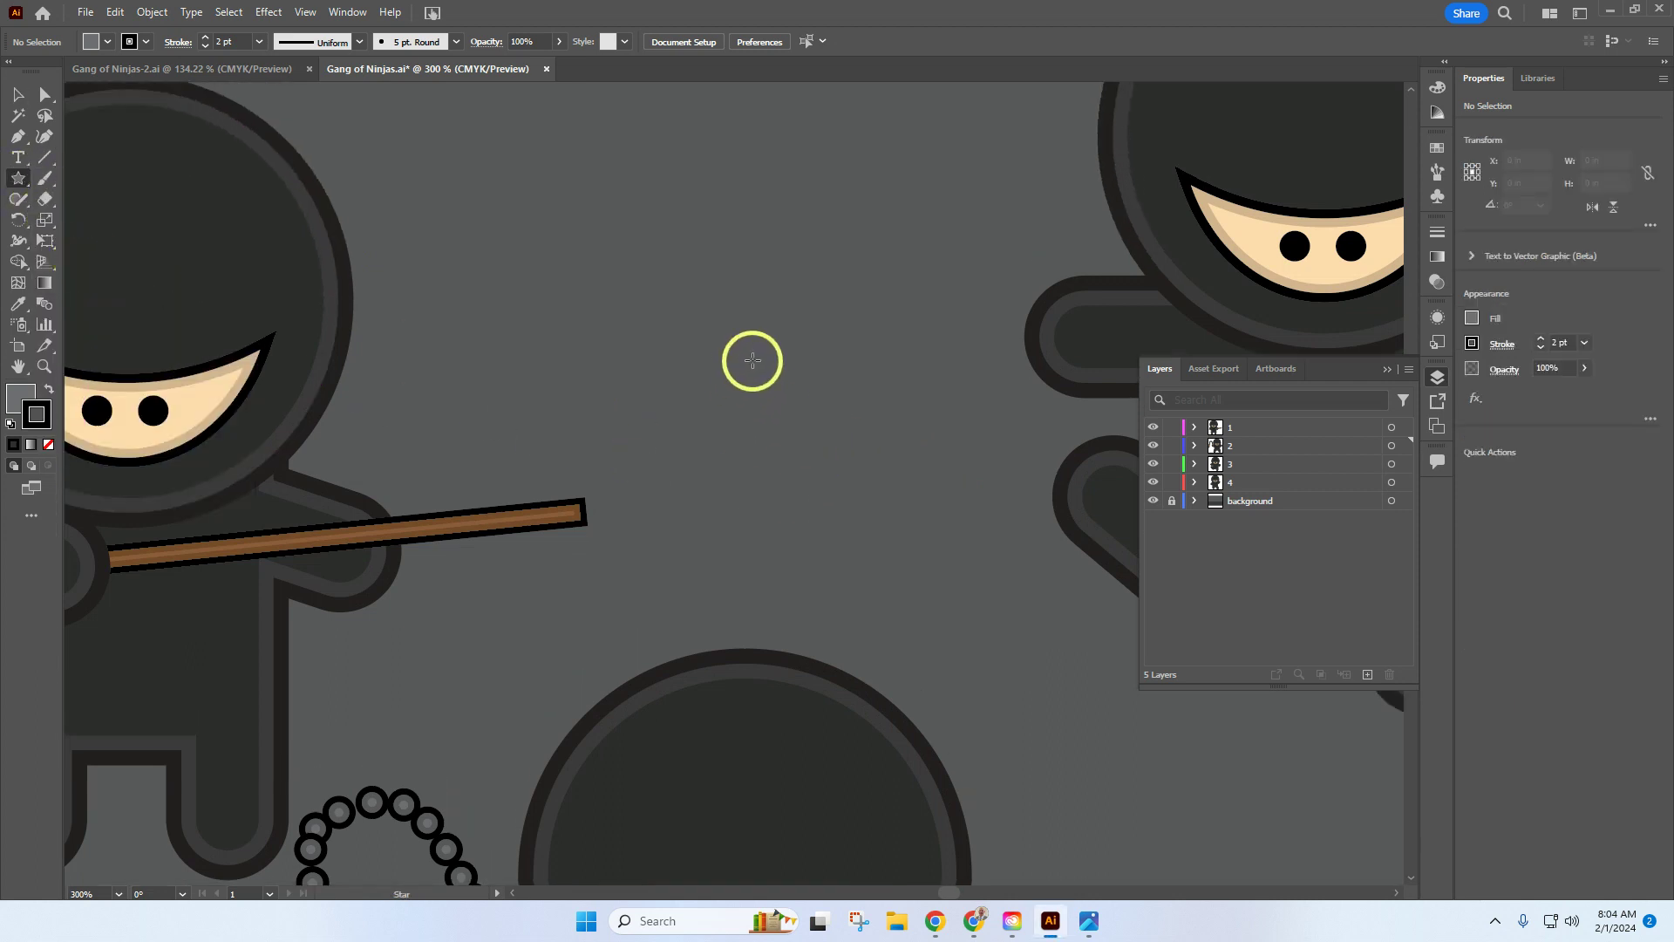
pyautogui.moveTo(755, 321); pyautogui.dragTo(784, 372)
pyautogui.press('Down')
pyautogui.press('Down')
pyautogui.press('Down')
pyautogui.press('Down')
pyautogui.press('shift')
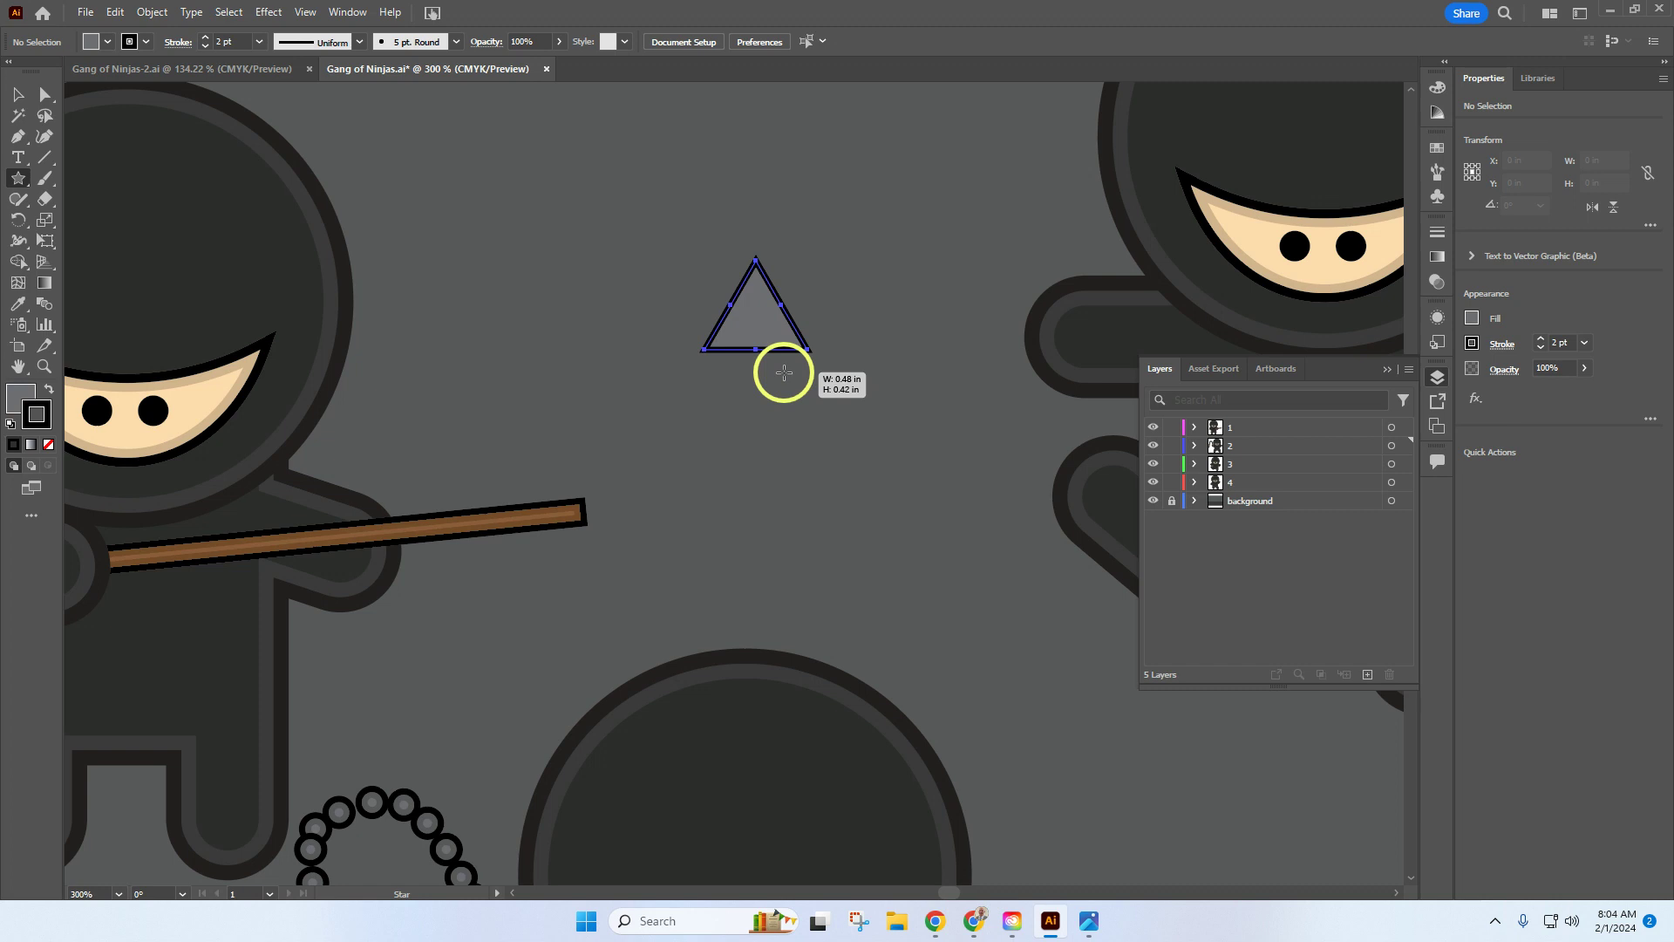
pyautogui.moveTo(784, 372); pyautogui.dragTo(783, 371)
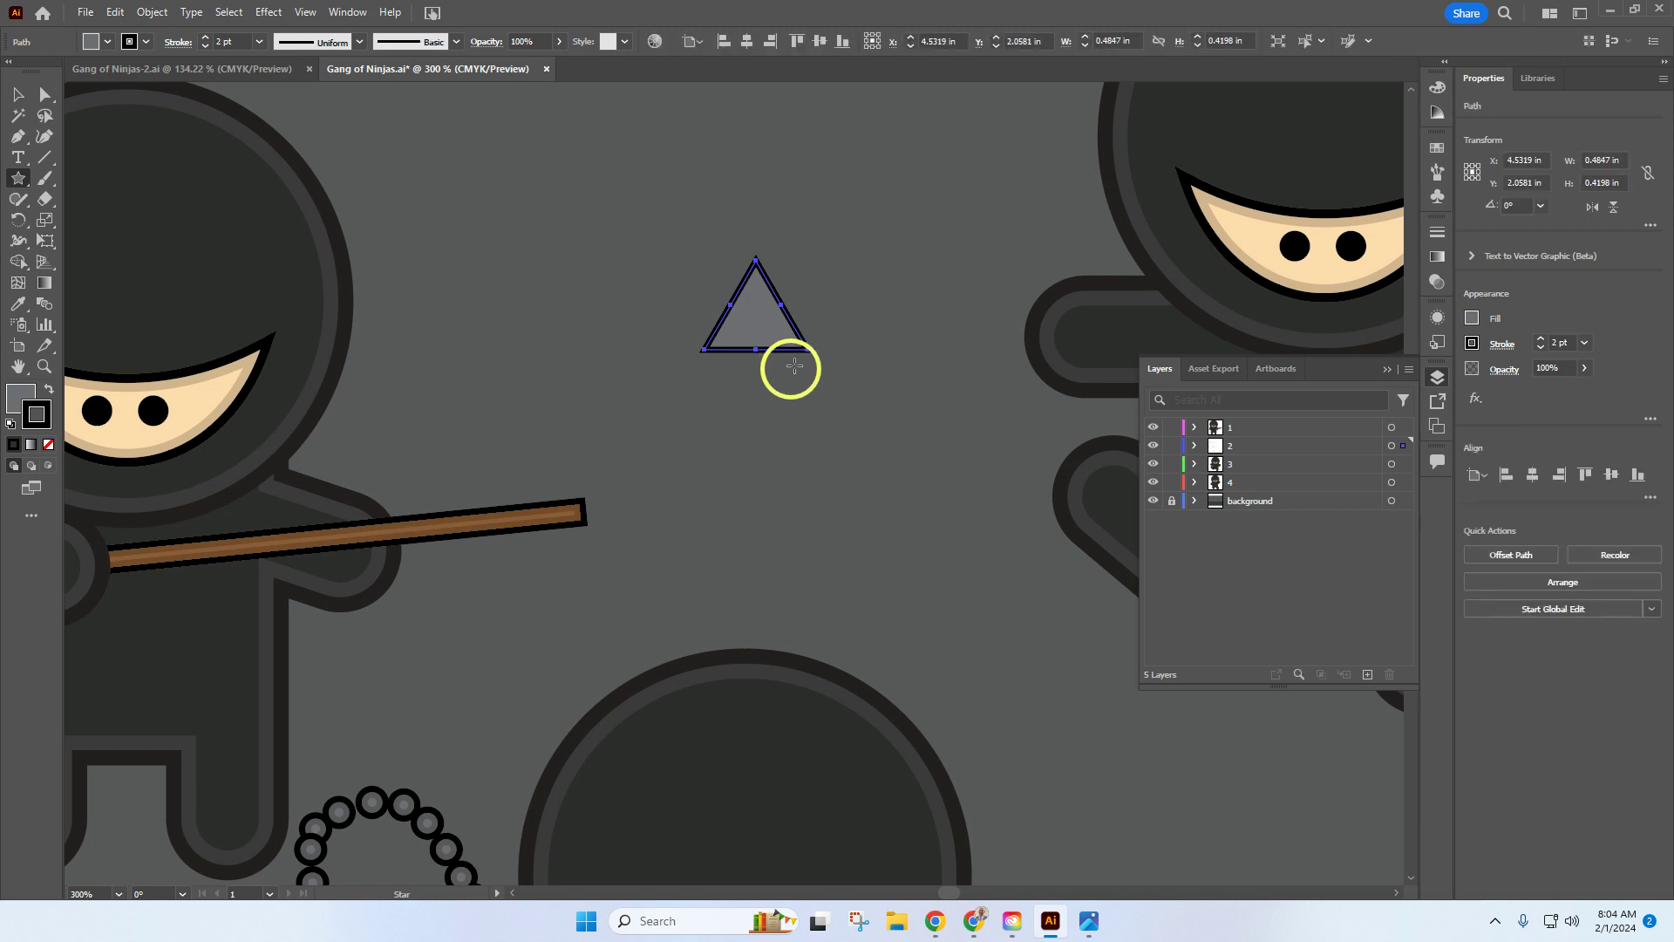
# Add a new black stroke to the triangle, aligned inside the path
pyautogui.click(1439, 319)
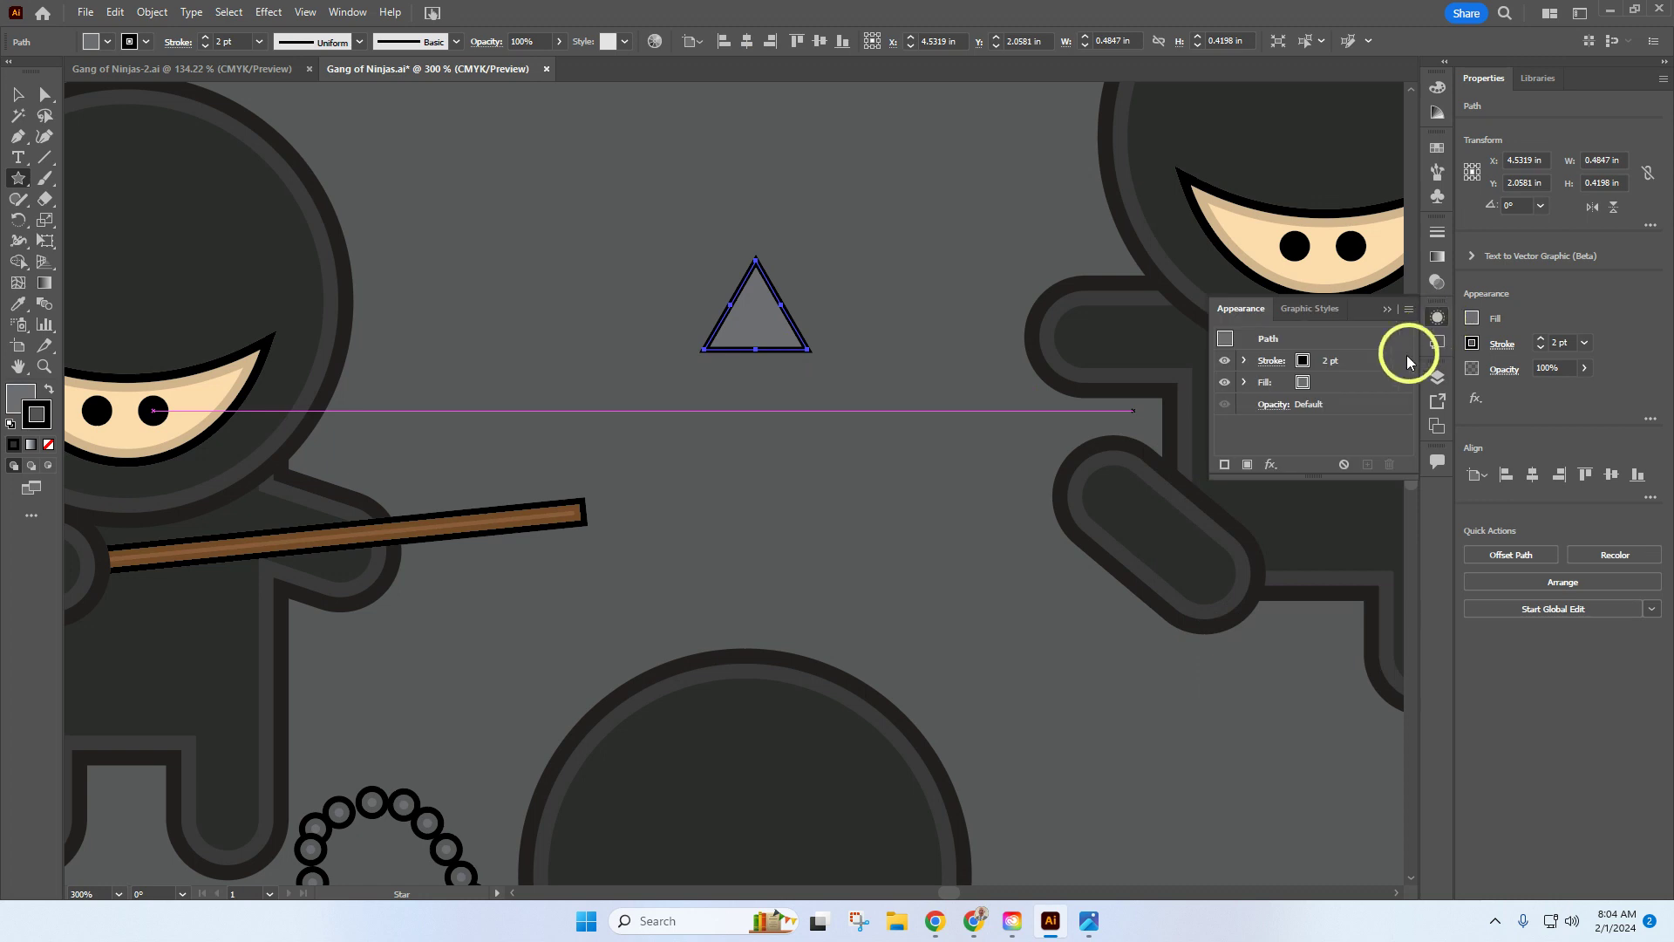
pyautogui.click(1224, 465)
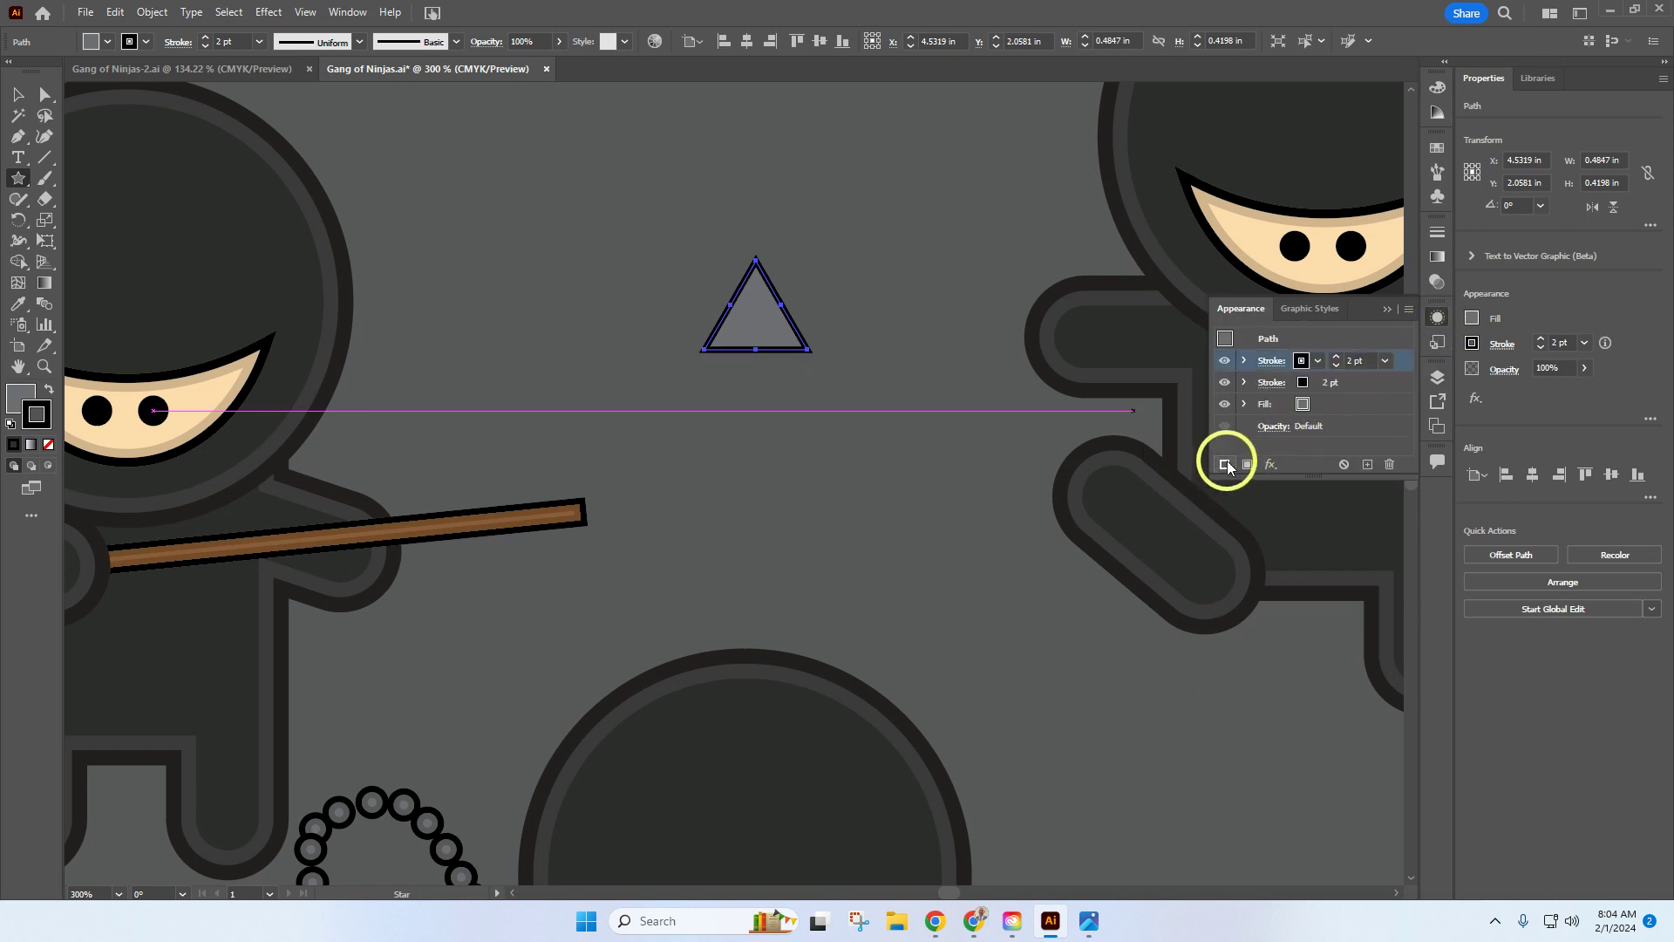
pyautogui.click(1319, 361)
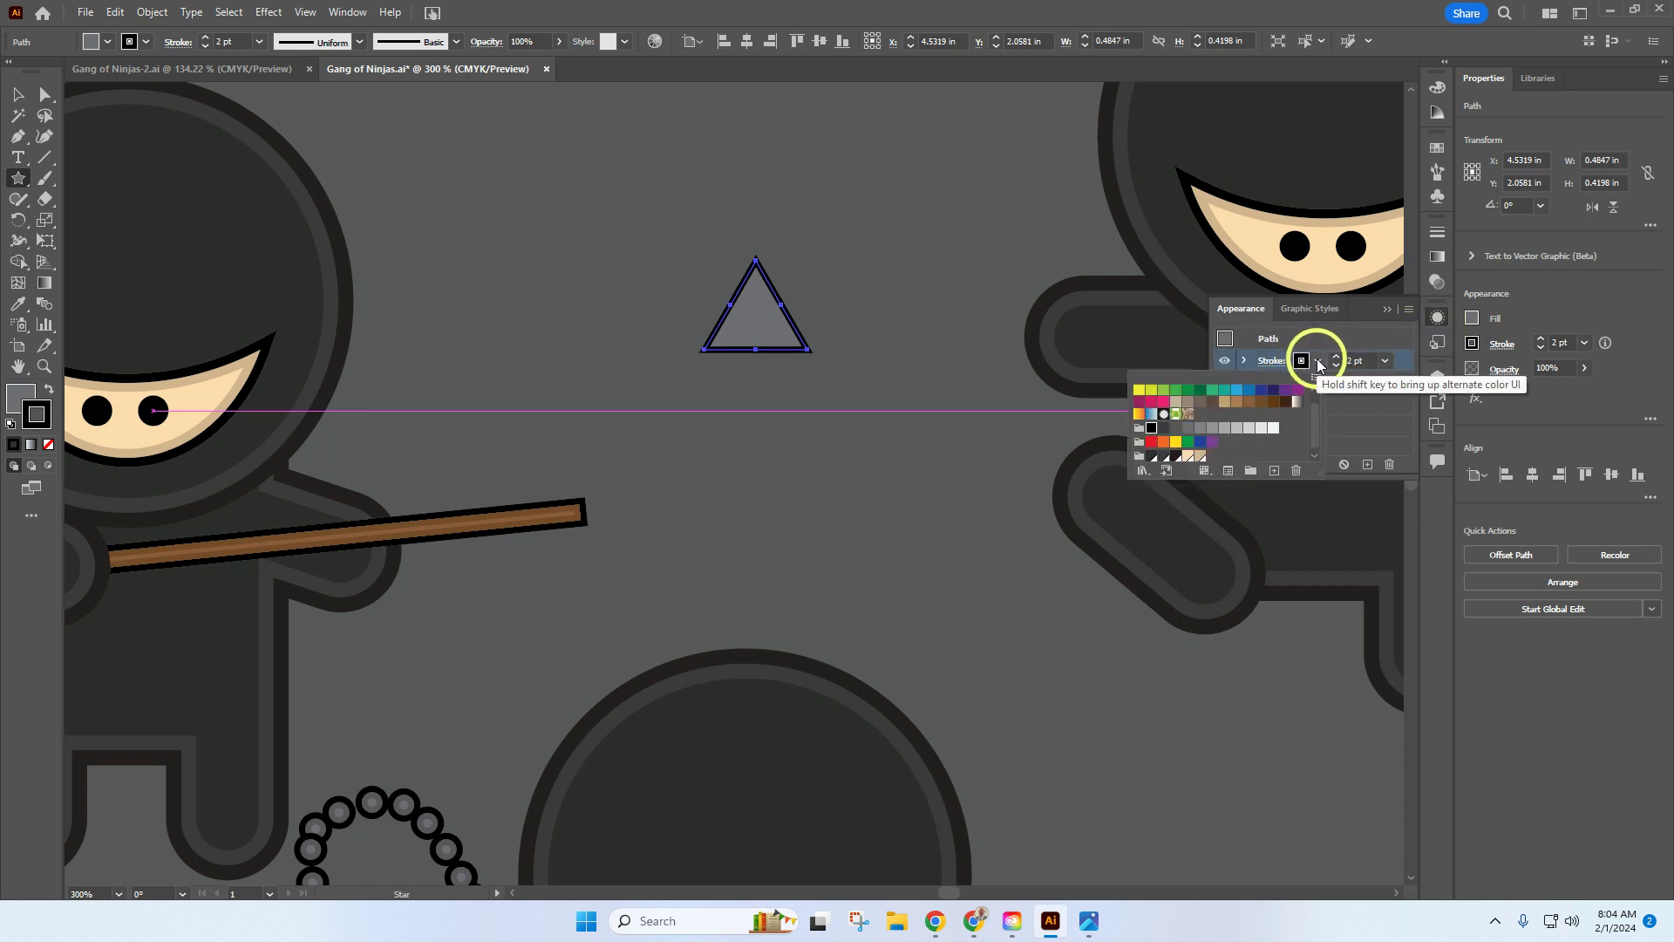
pyautogui.click(1151, 428)
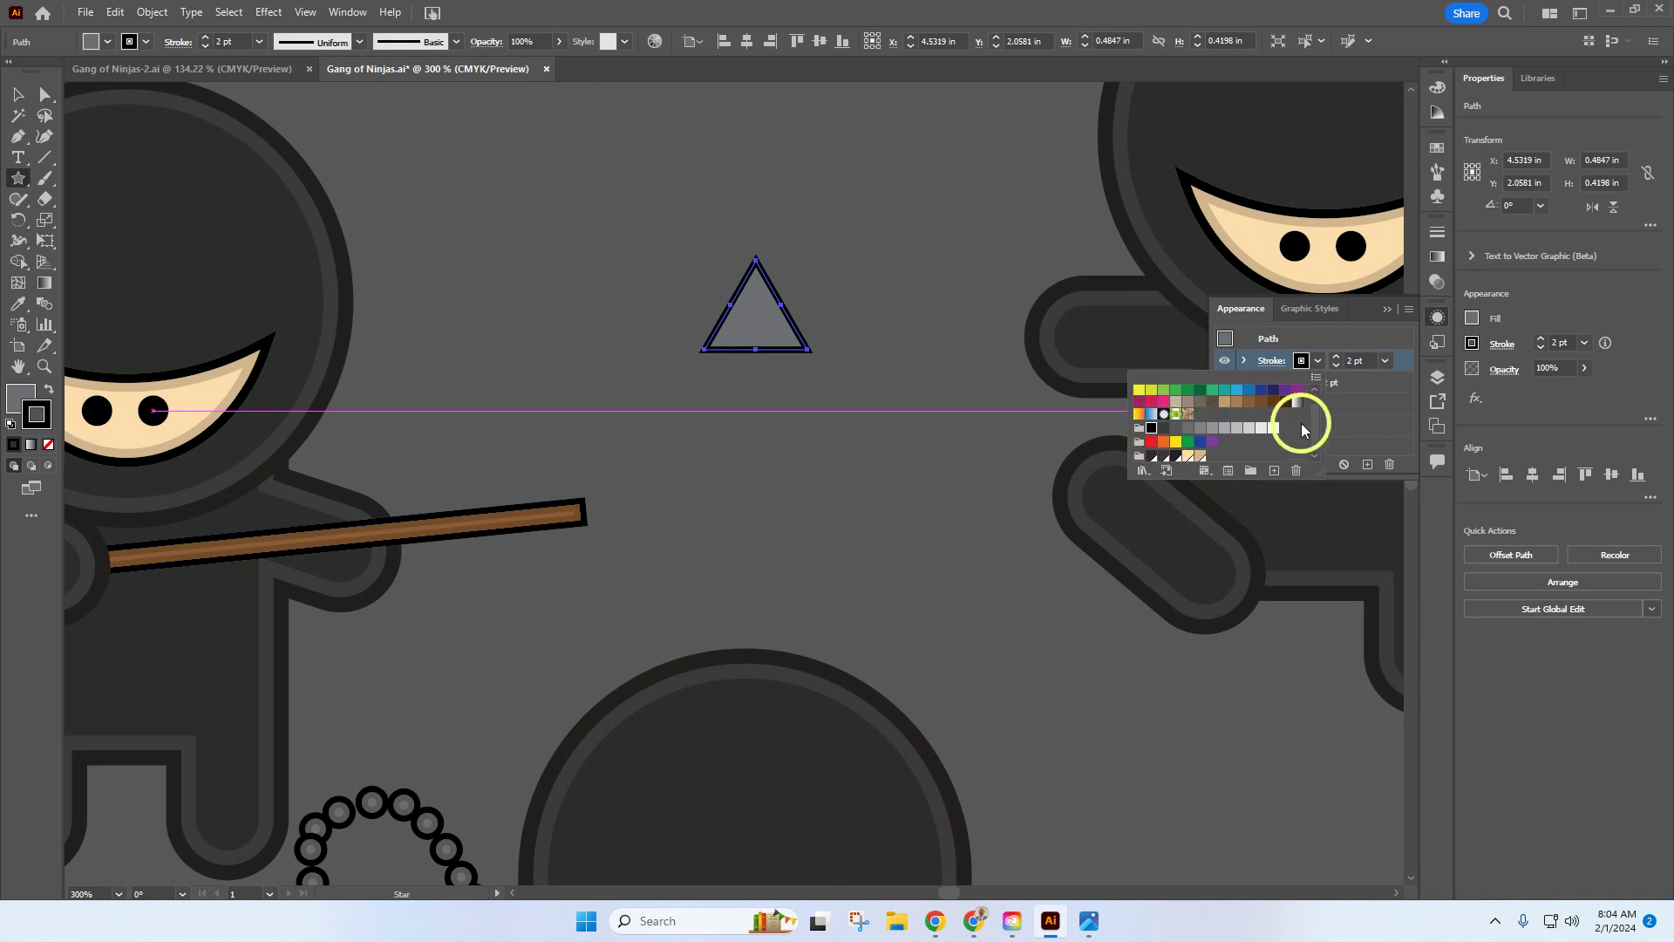
pyautogui.click(1373, 399)
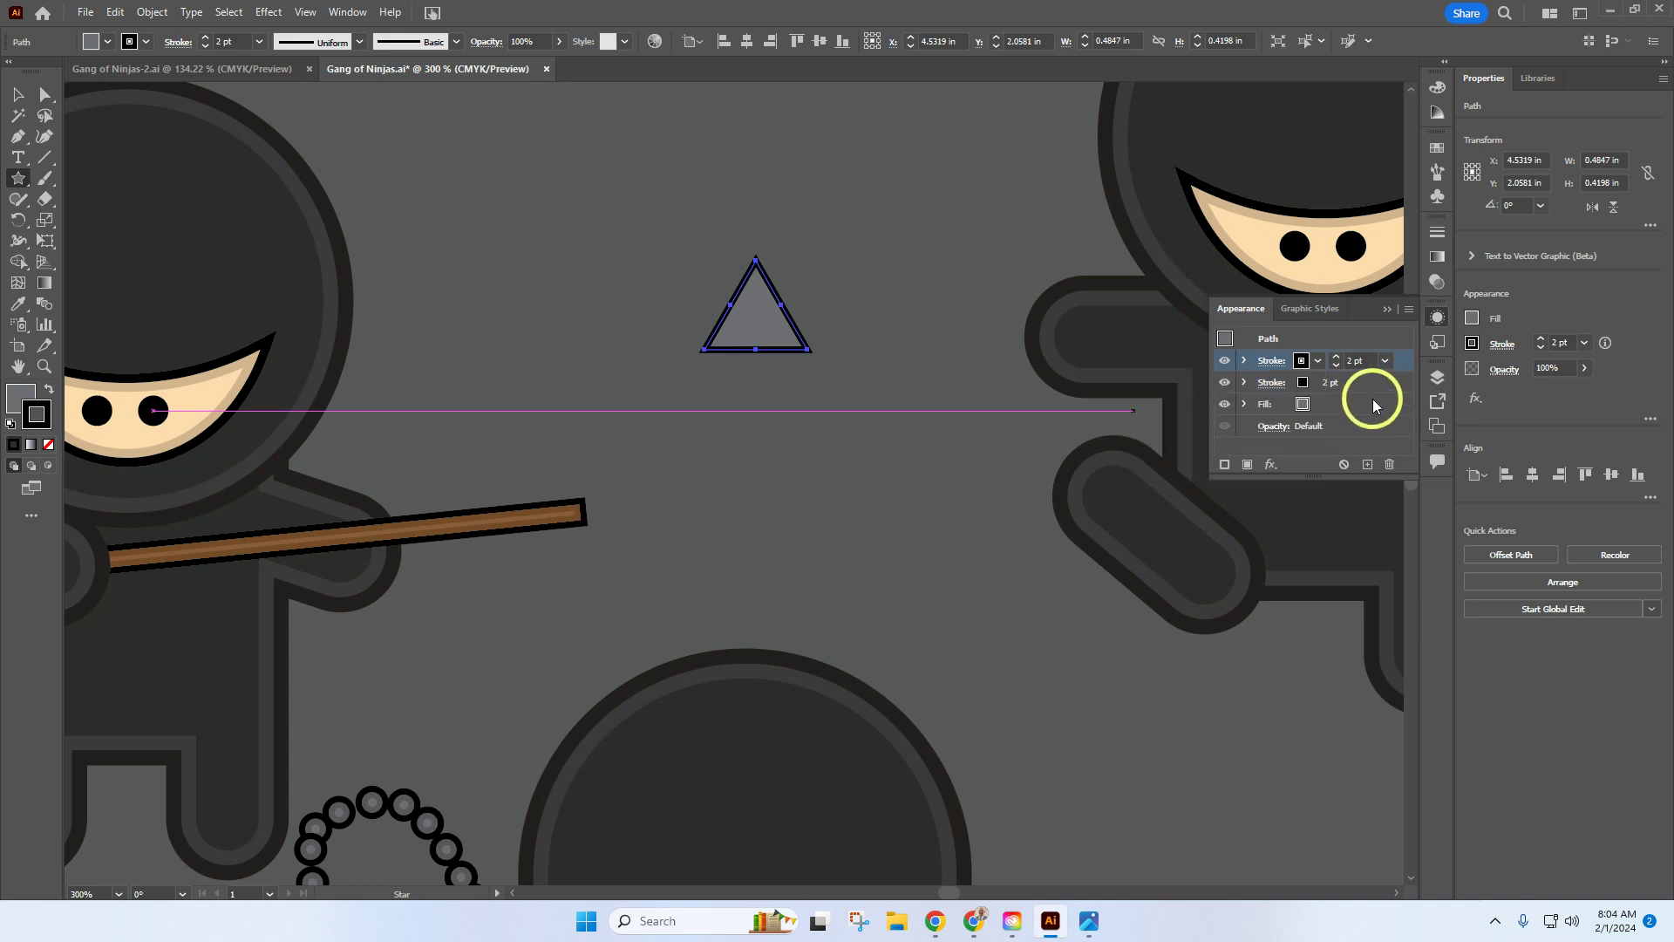
pyautogui.click(1268, 362)
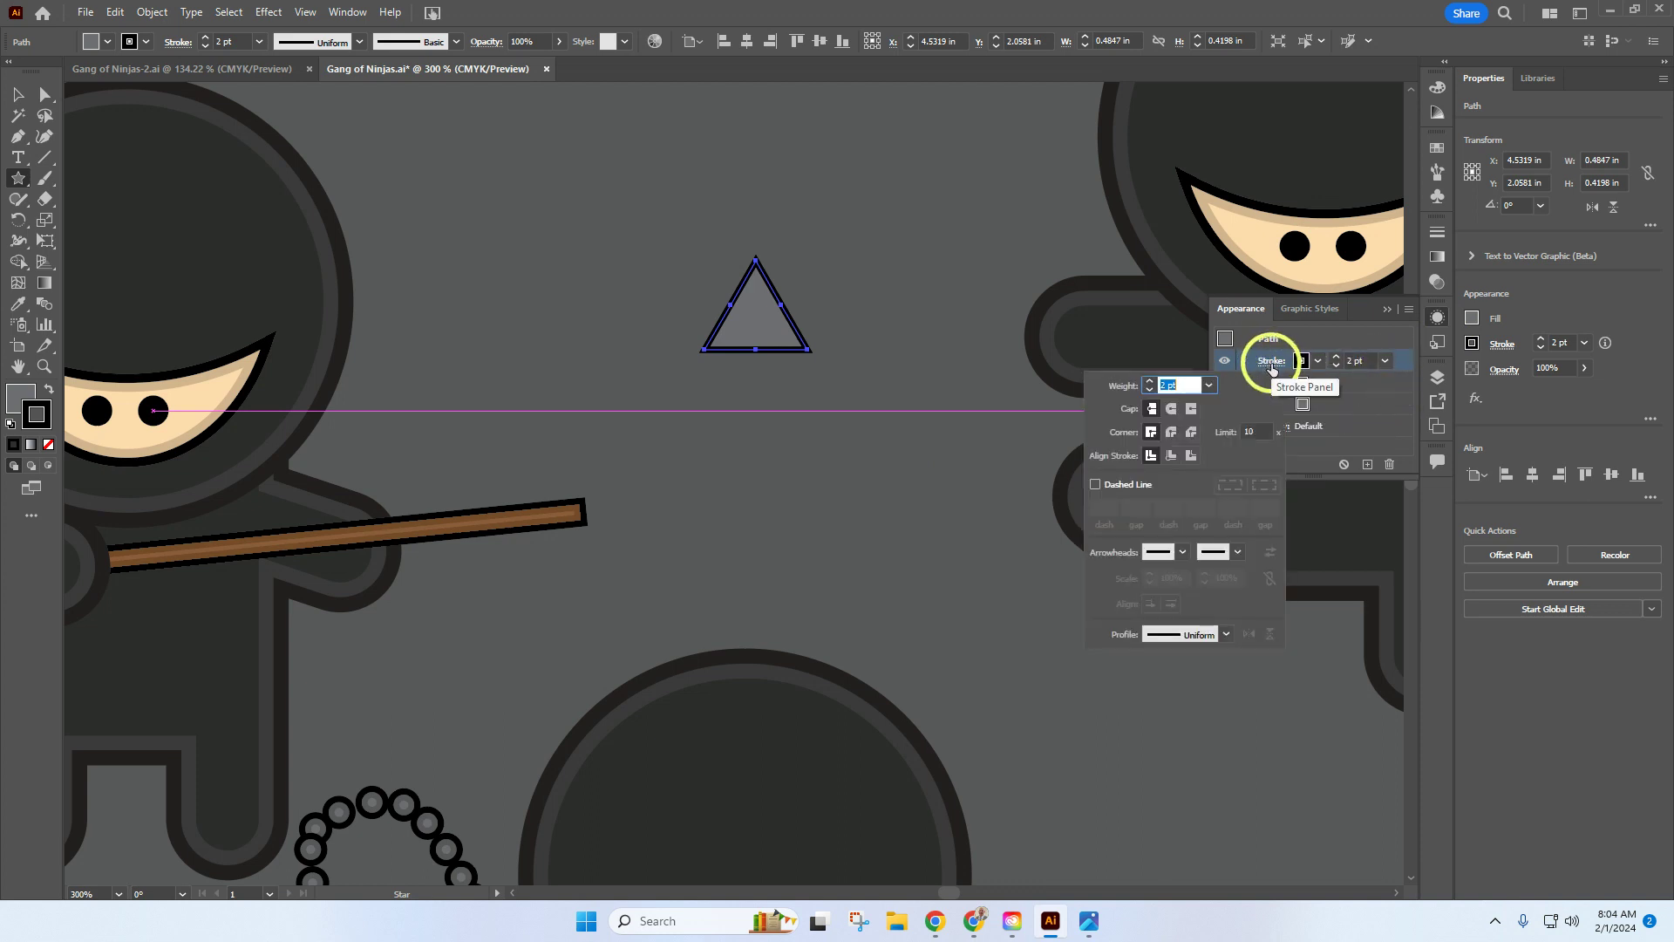
pyautogui.click(1170, 455)
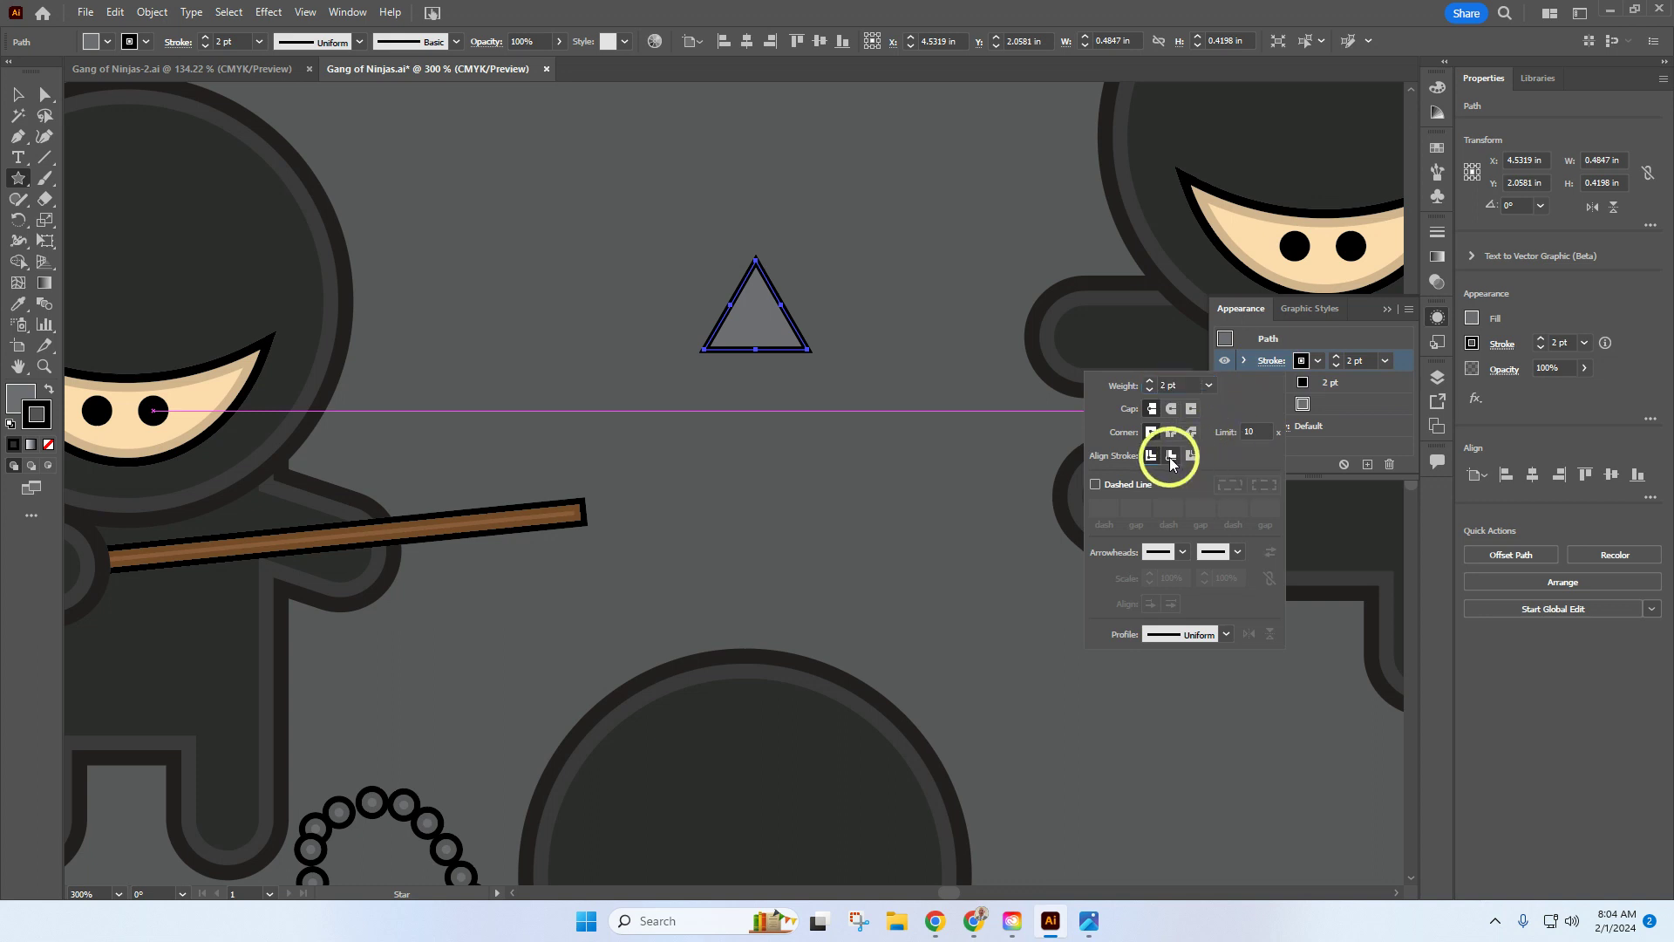
pyautogui.click(1367, 433)
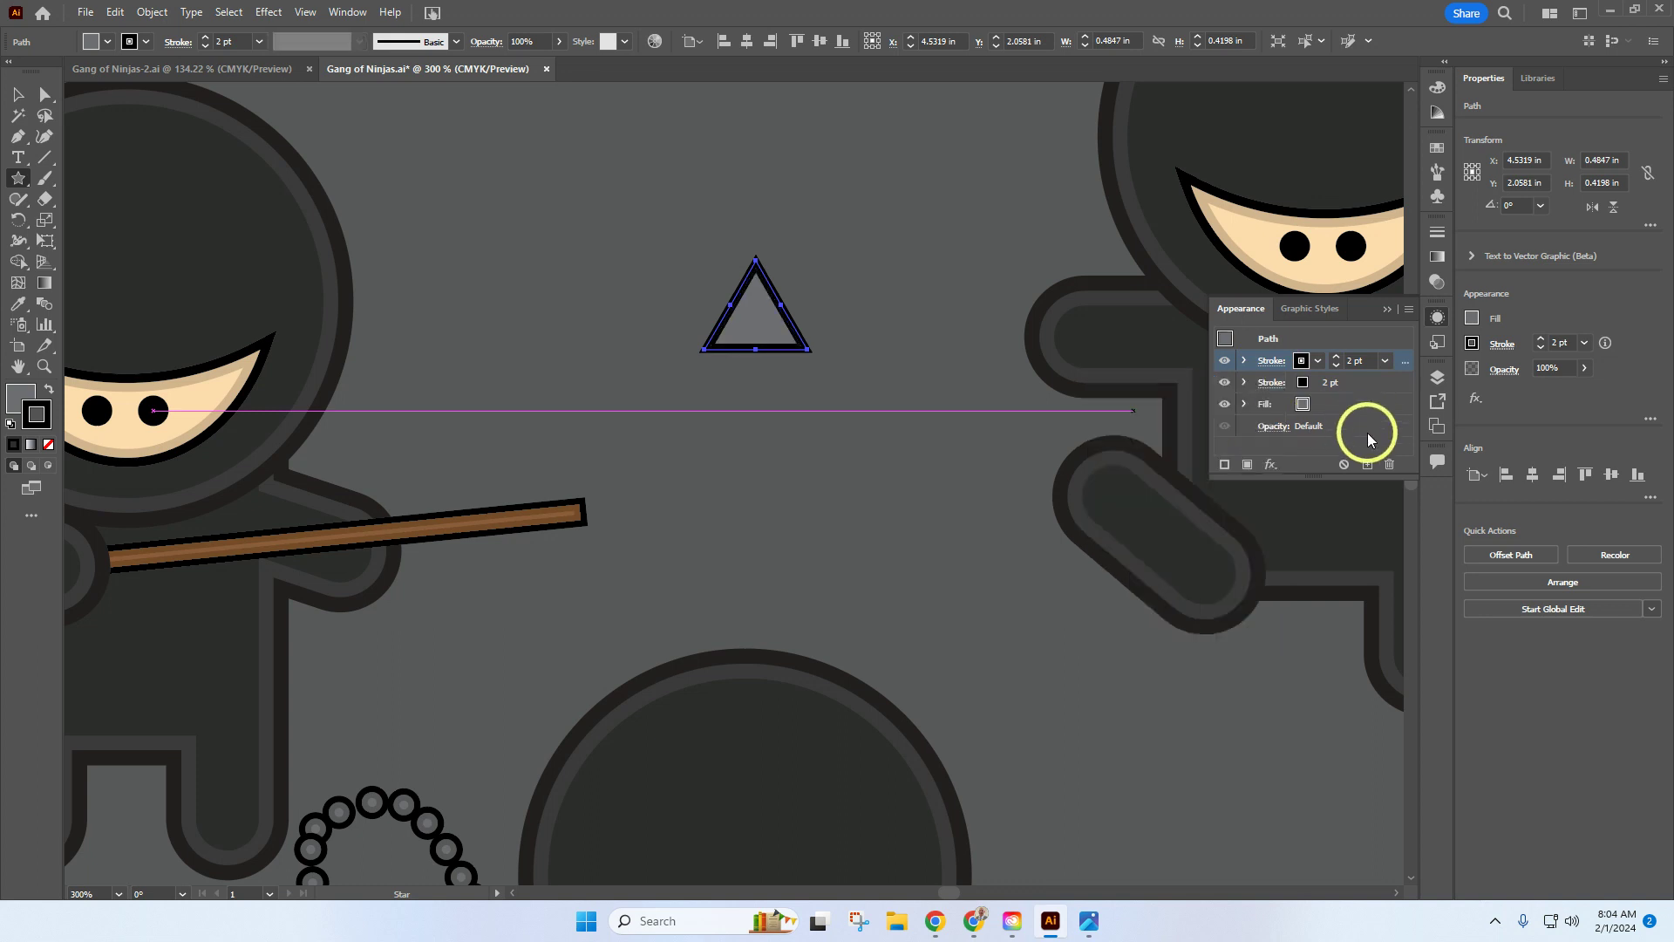
# Make the lower stroke 4 pt dark grey aligned inside, leaving the grey fill unchanged
pyautogui.click(1272, 385)
pyautogui.click(1272, 385)
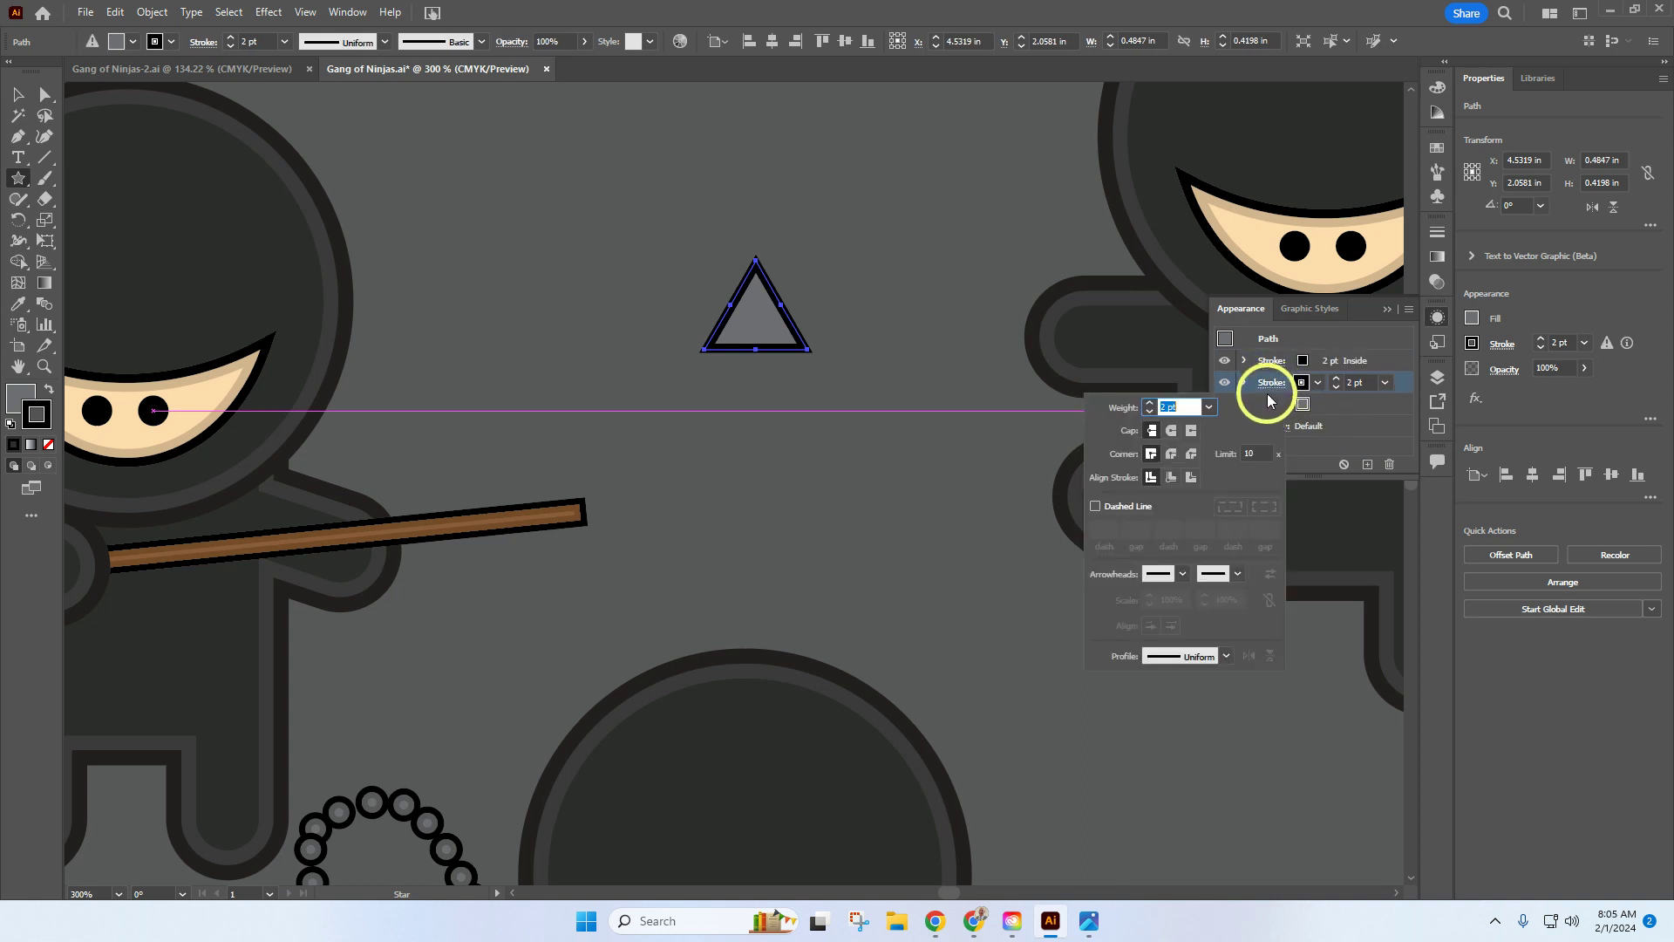
pyautogui.click(1172, 478)
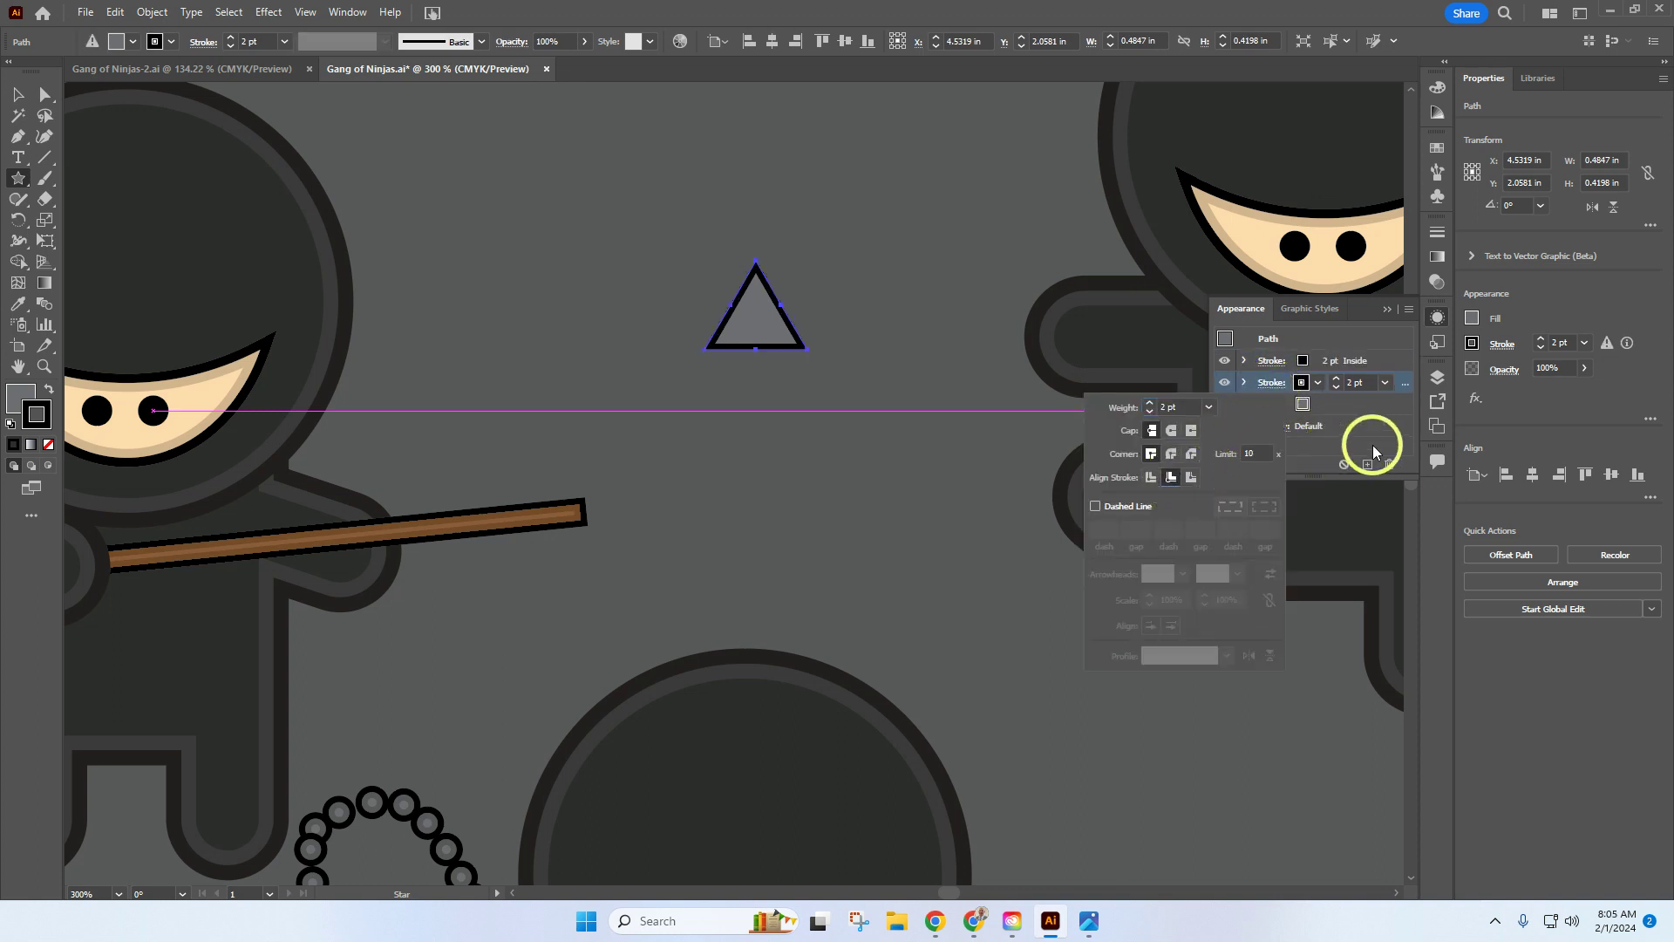
pyautogui.click(1385, 382)
pyautogui.click(1385, 382)
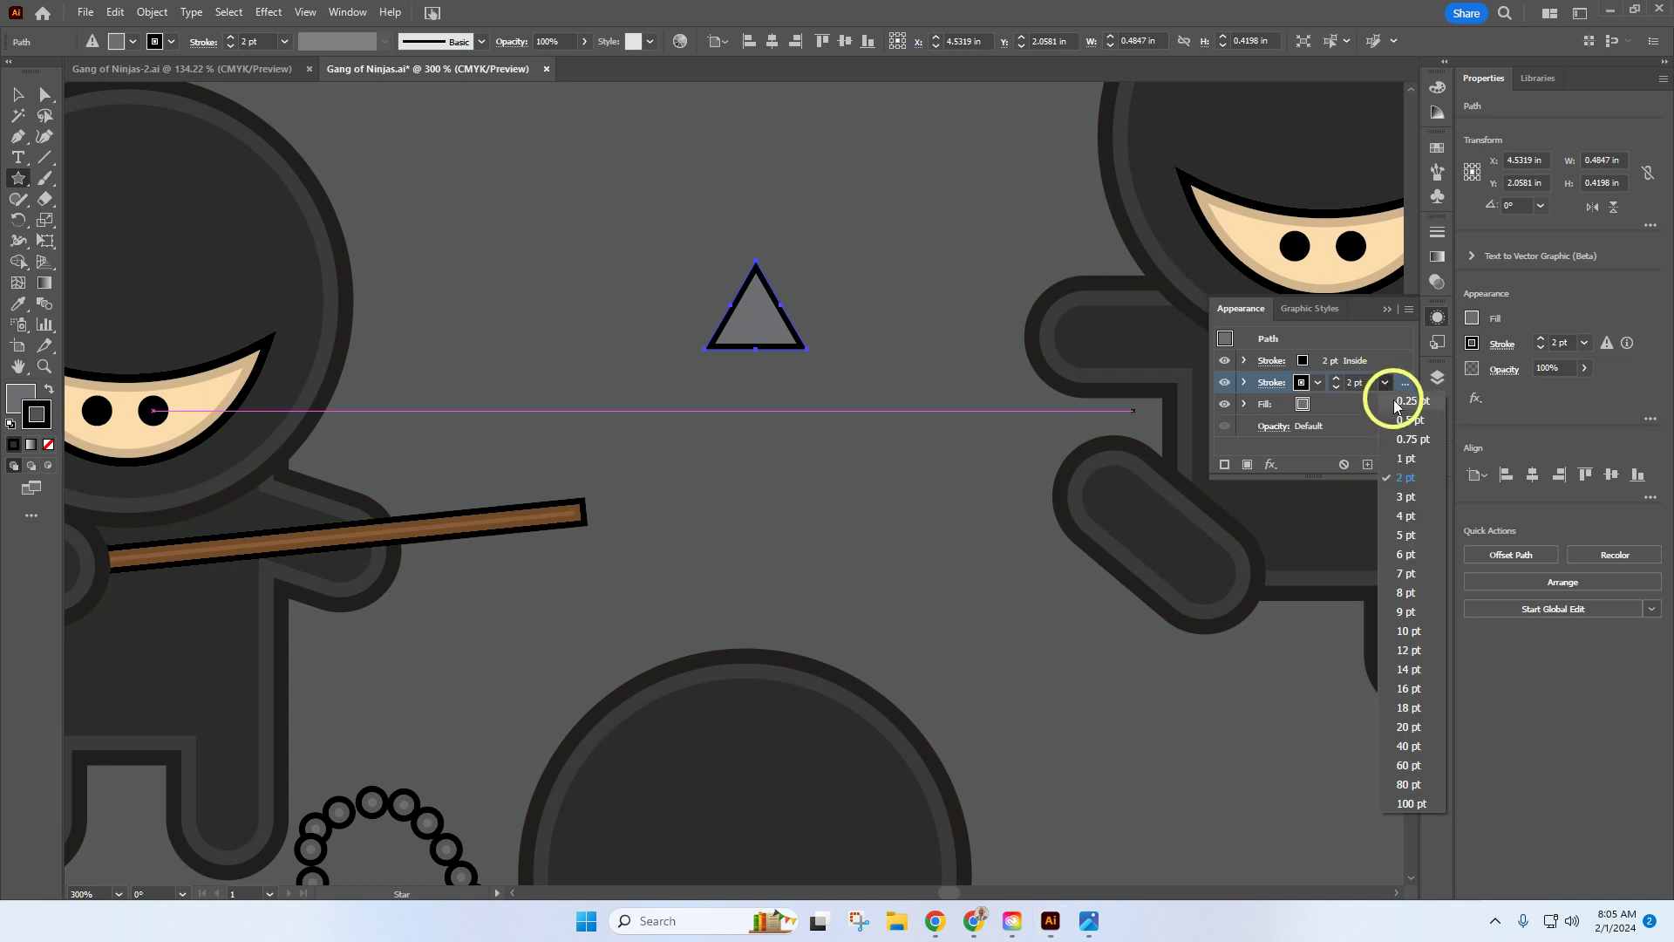
pyautogui.click(1408, 514)
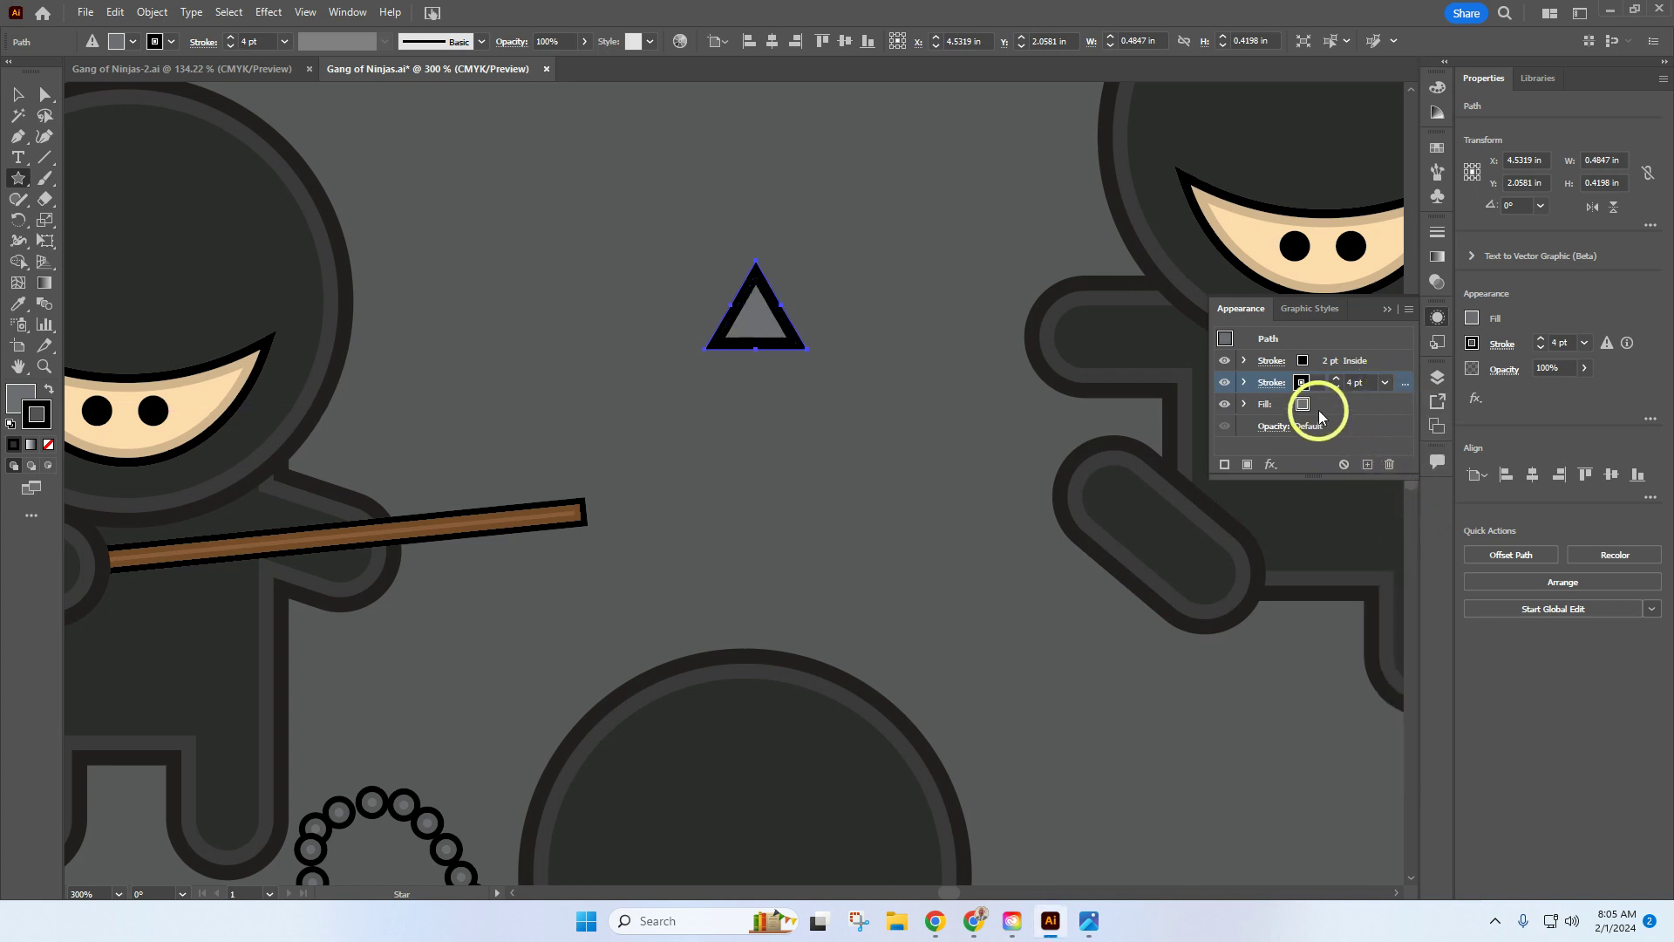
pyautogui.click(1301, 384)
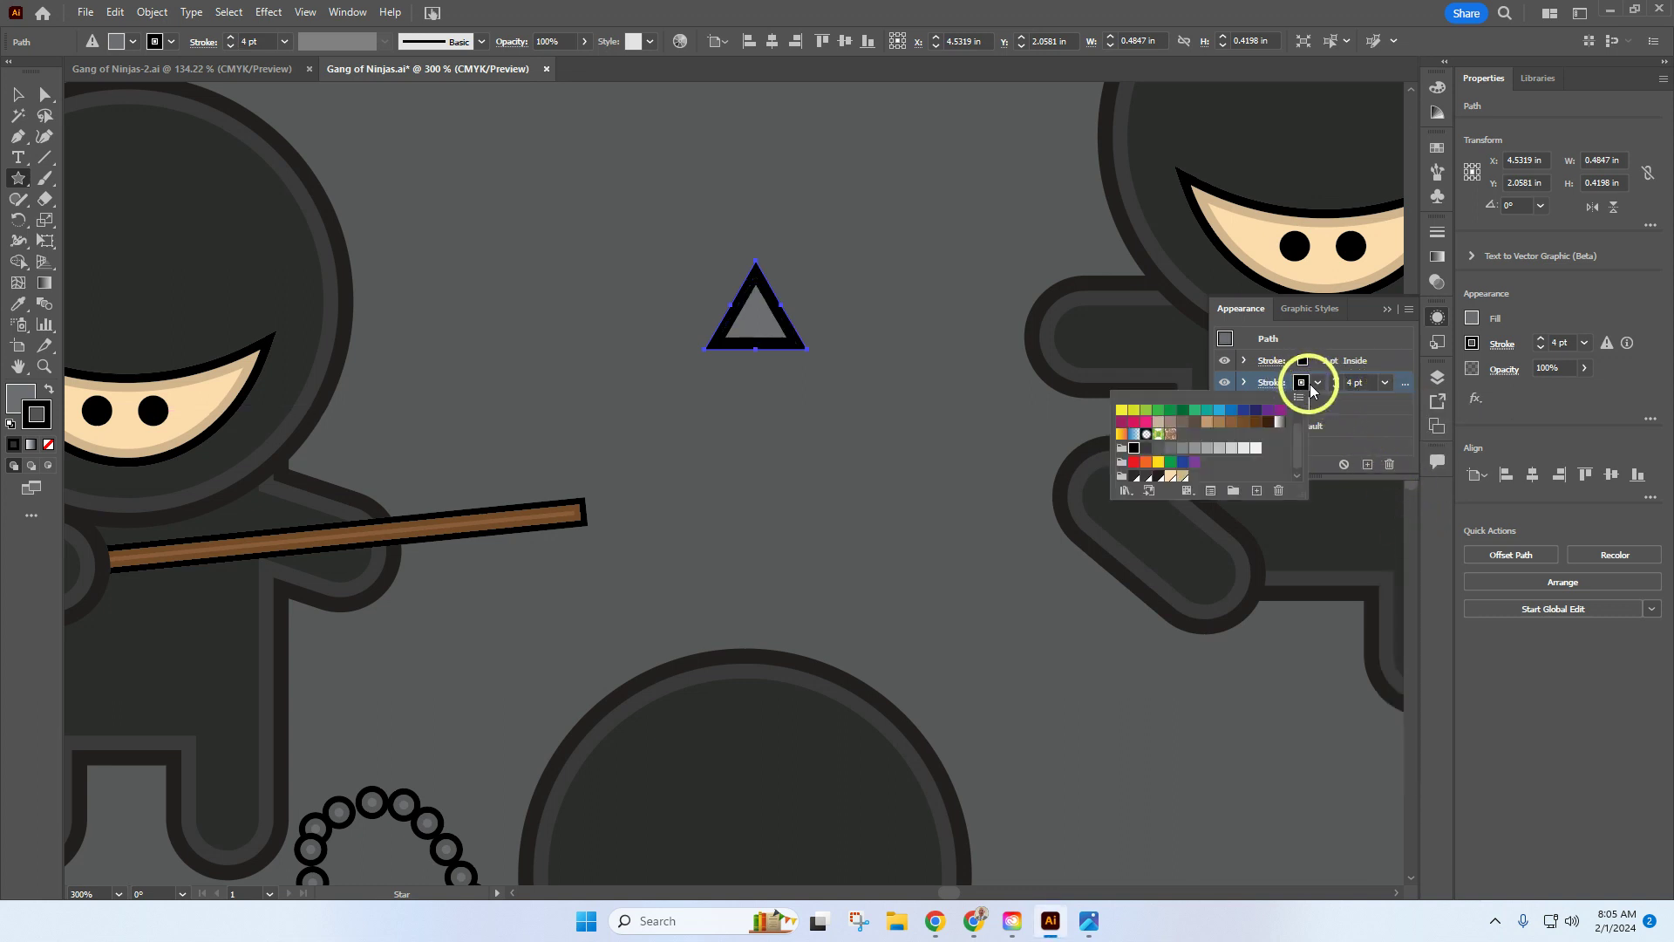
pyautogui.click(1156, 450)
pyautogui.click(1368, 426)
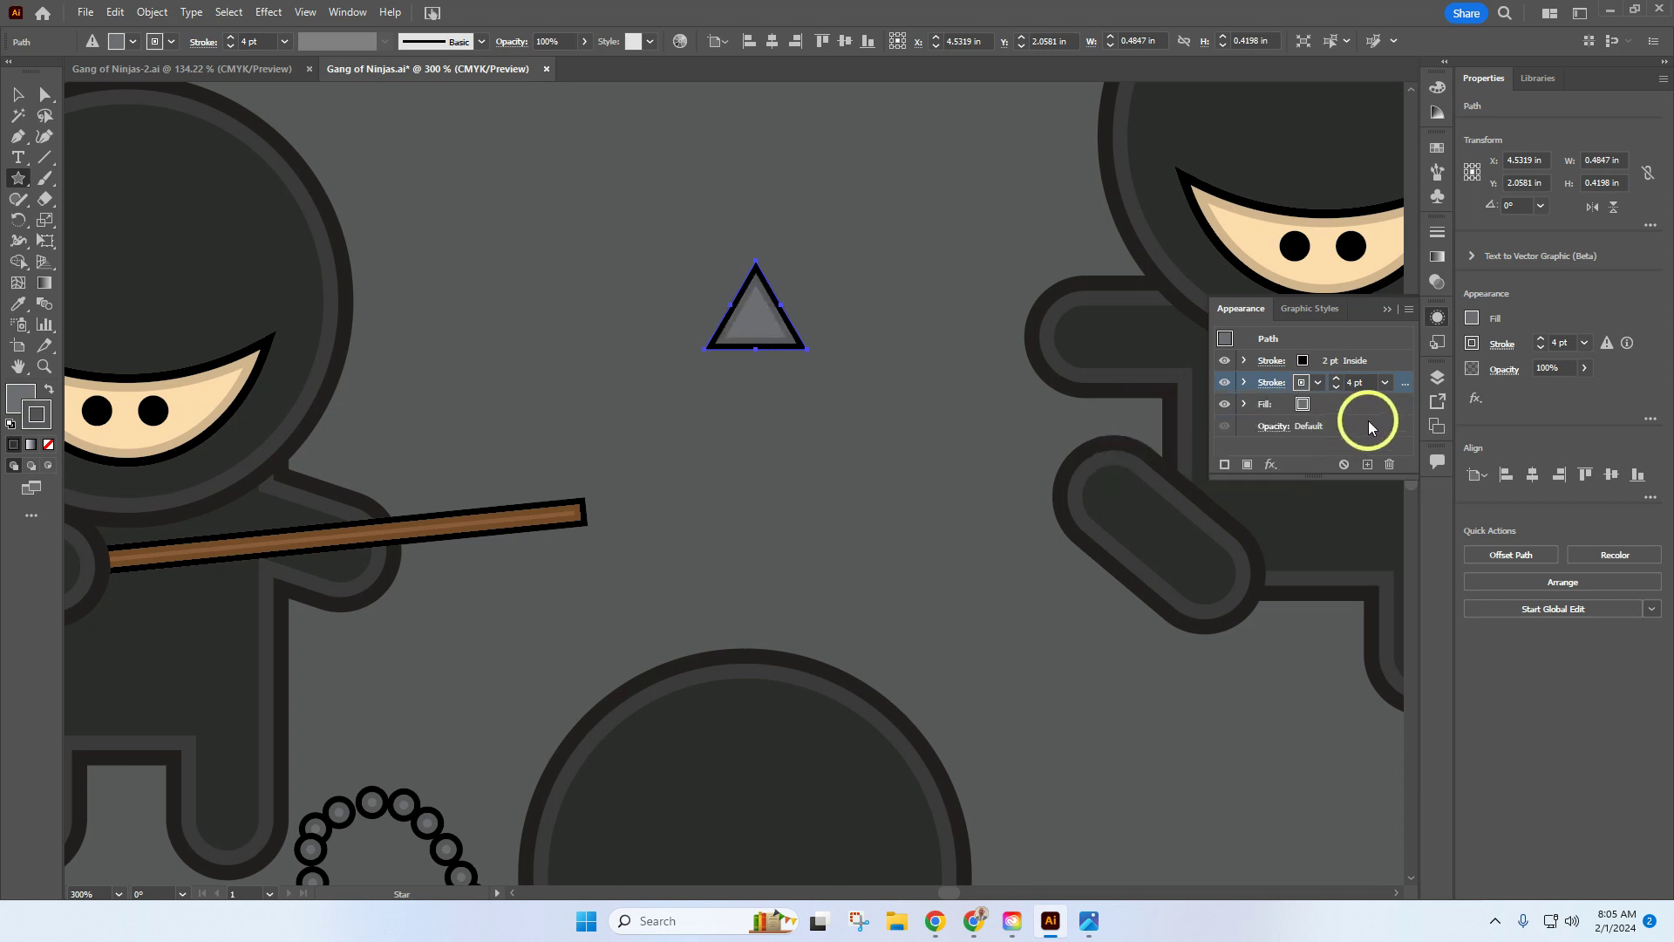
pyautogui.click(1315, 407)
pyautogui.click(1319, 403)
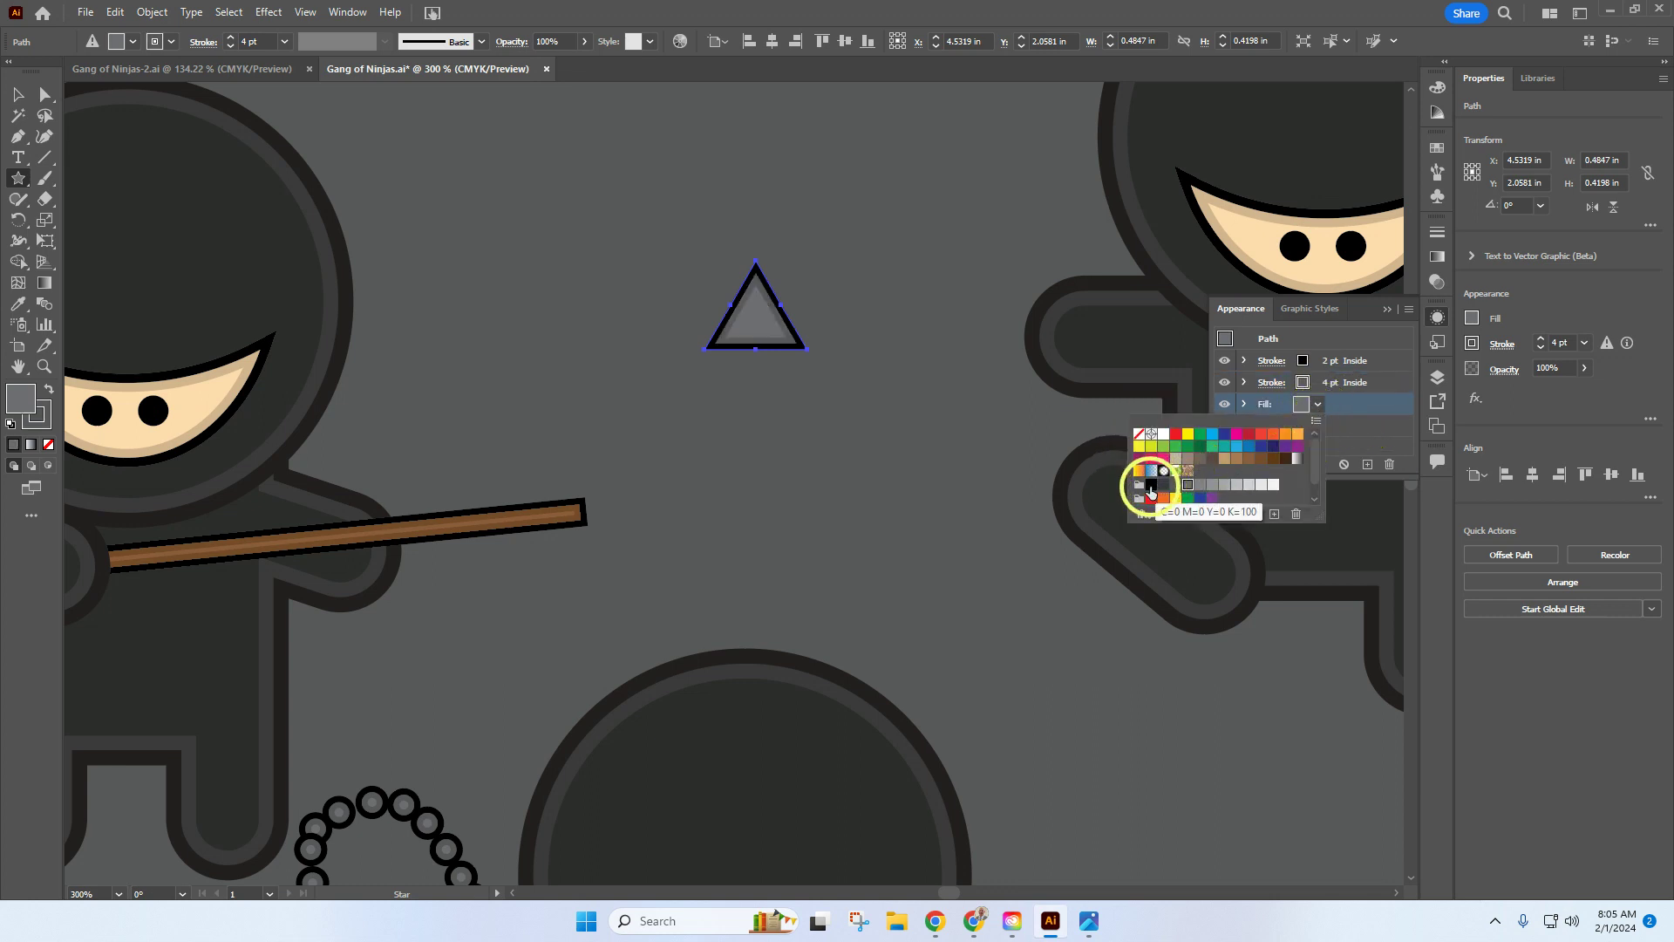
pyautogui.click(1348, 427)
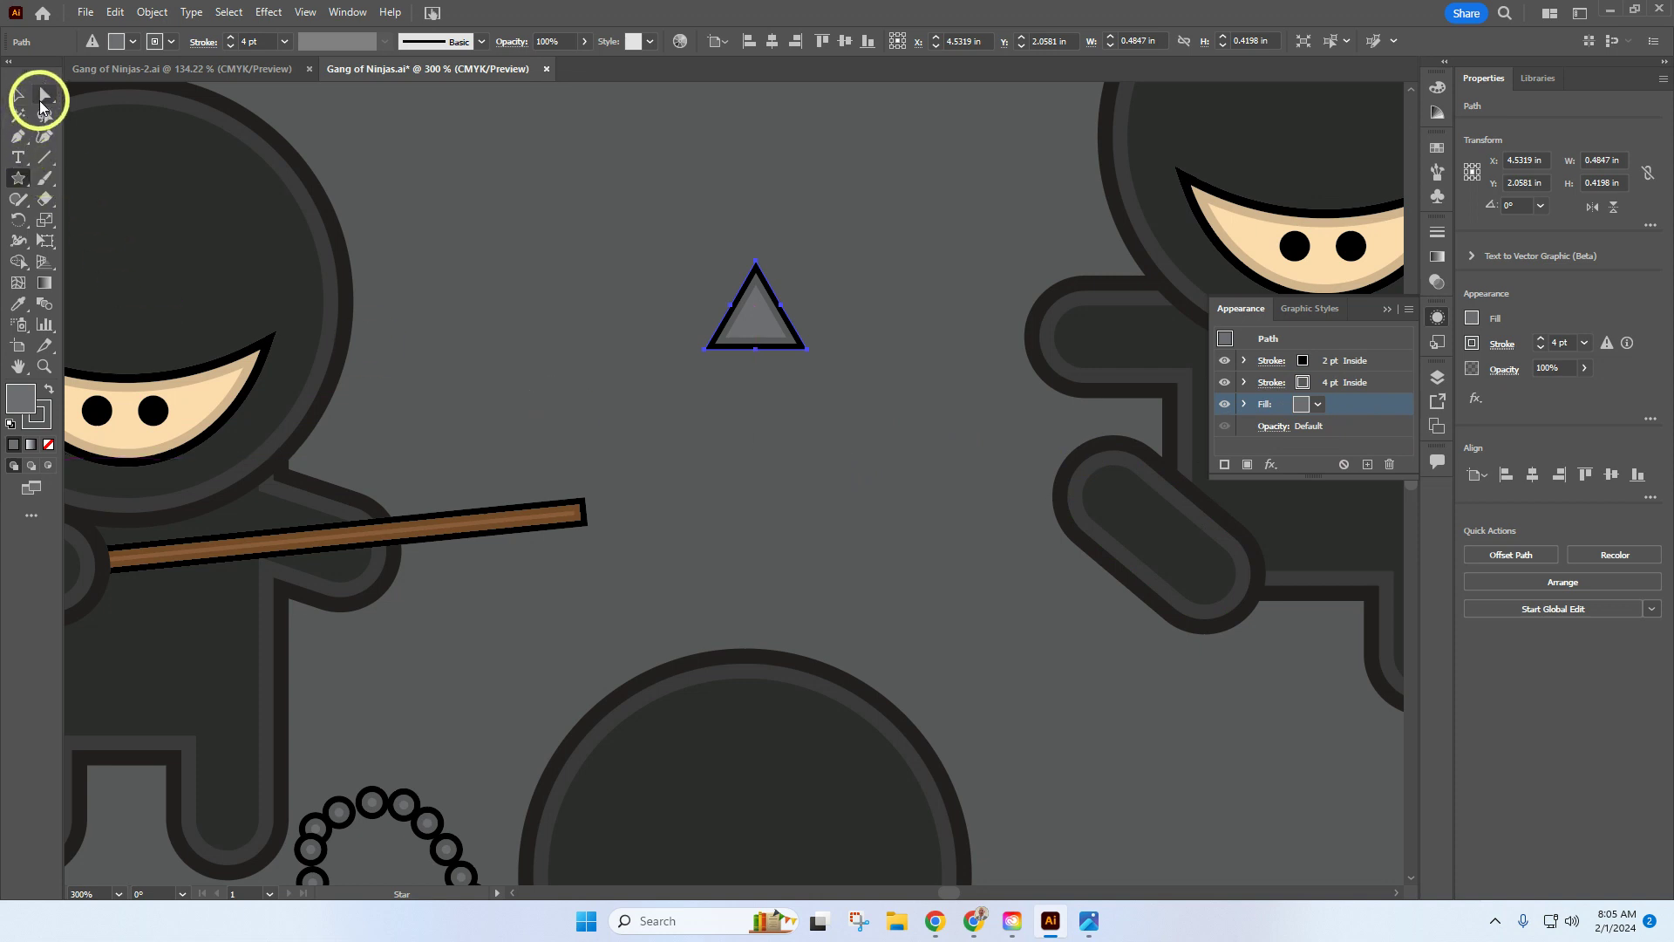
# Drag the triangle's top anchor about 1.31 in straight up into a narrow spike
pyautogui.click(41, 98)
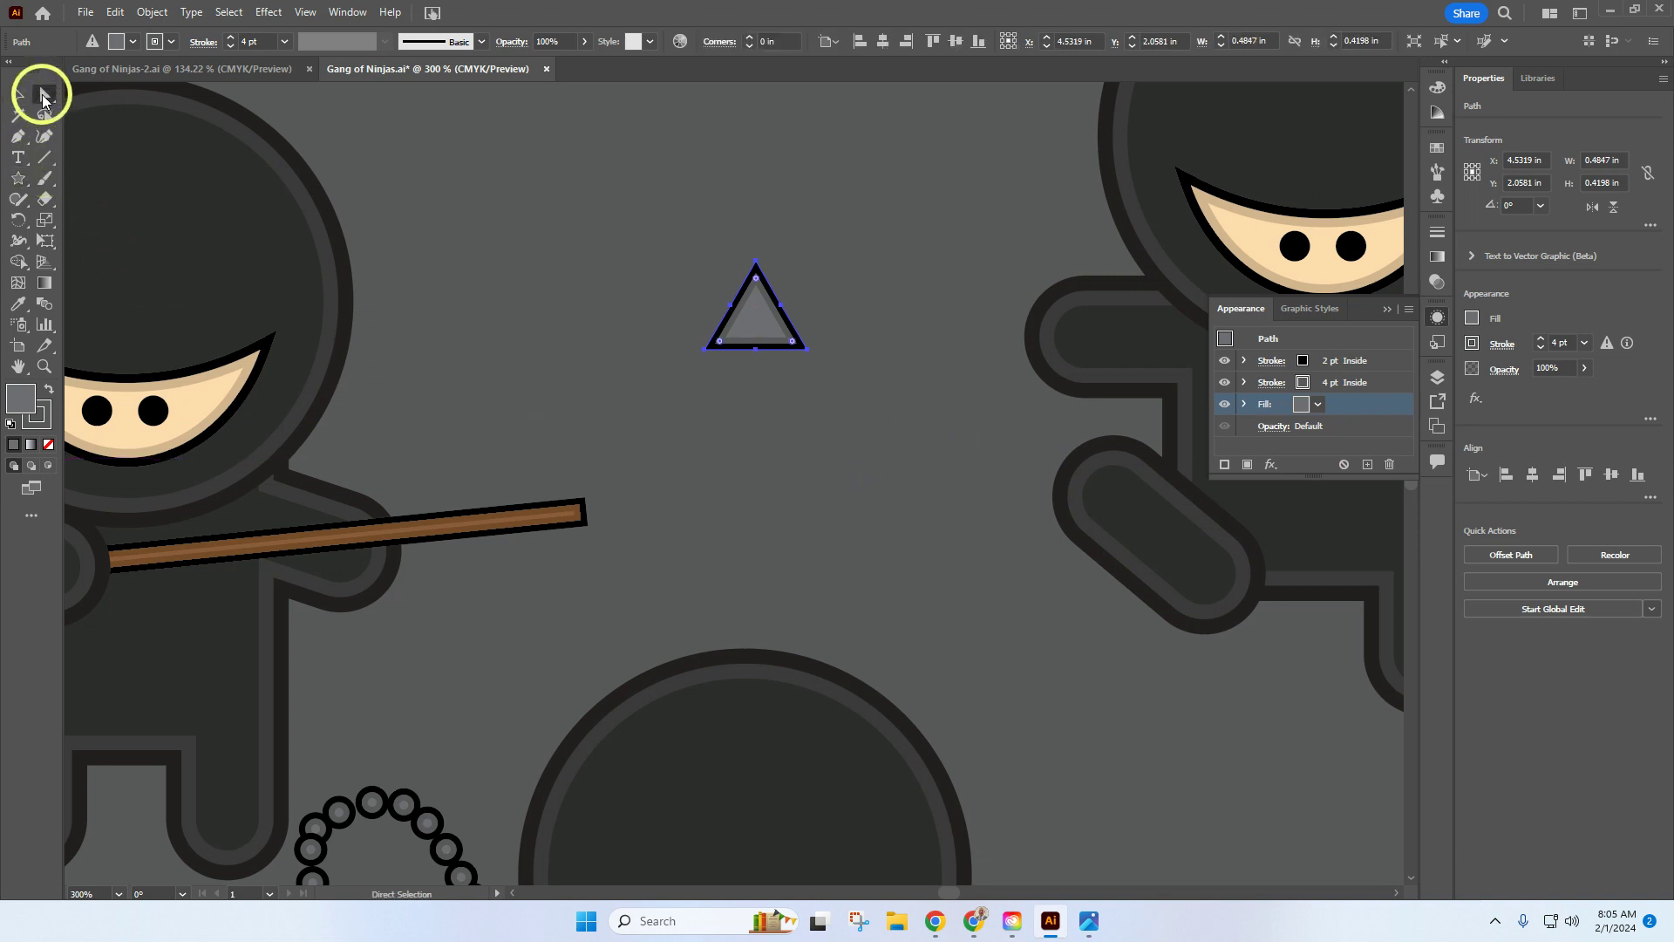
pyautogui.click(756, 266)
pyautogui.scroll(3, 898, 415)
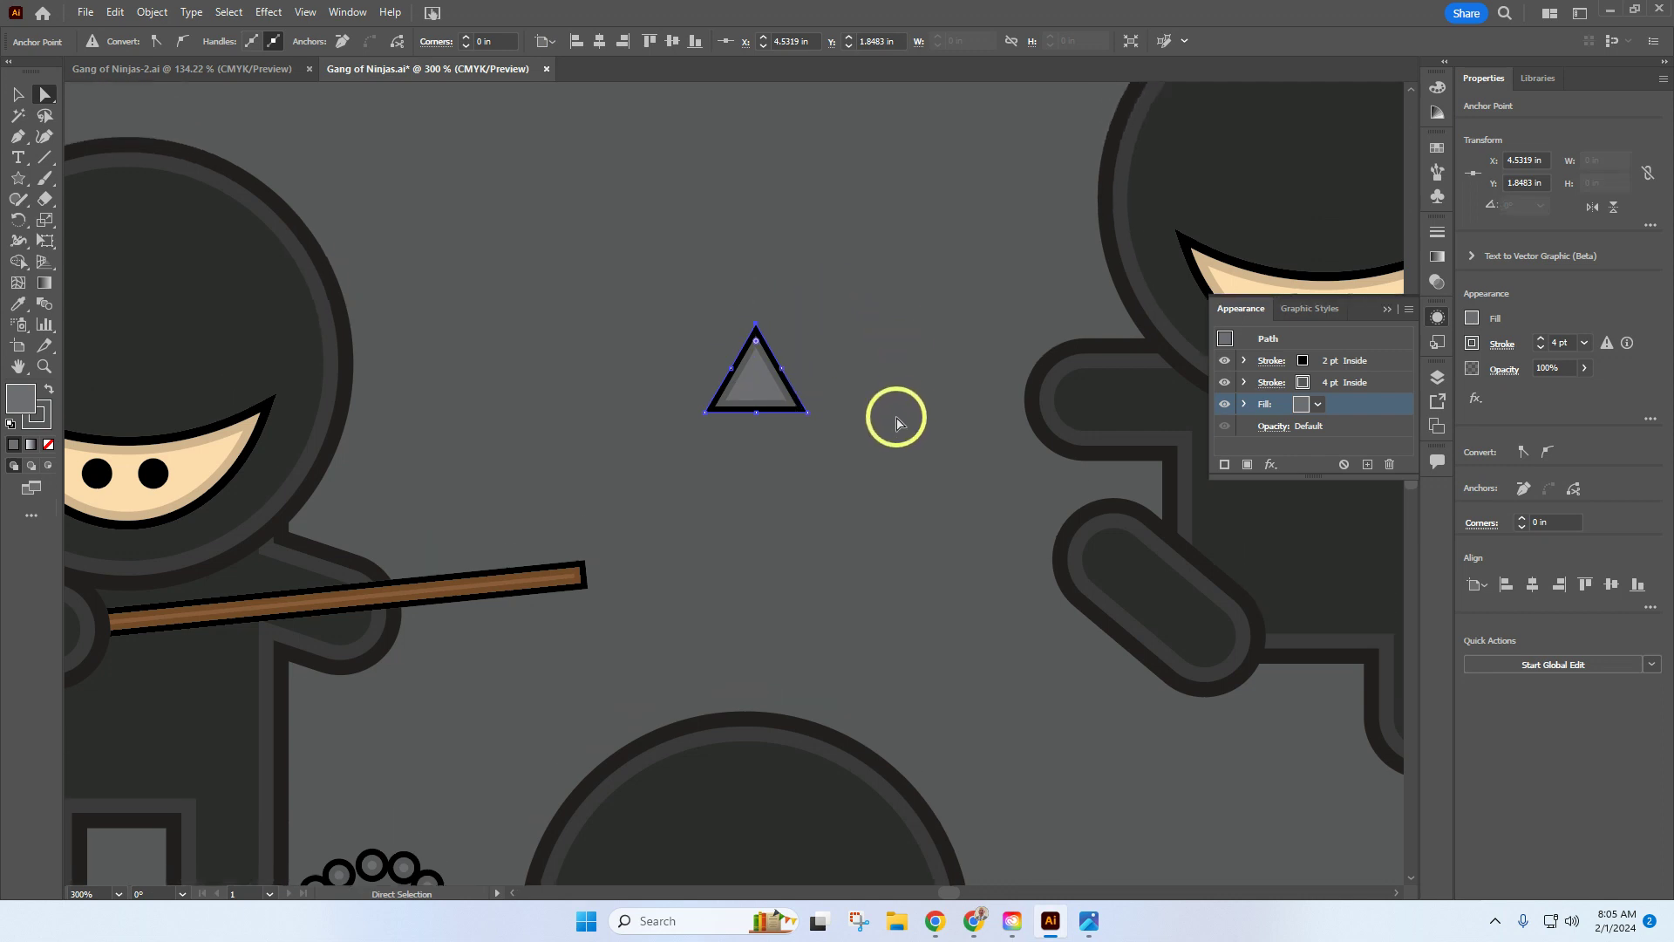
pyautogui.scroll(1, 872, 427)
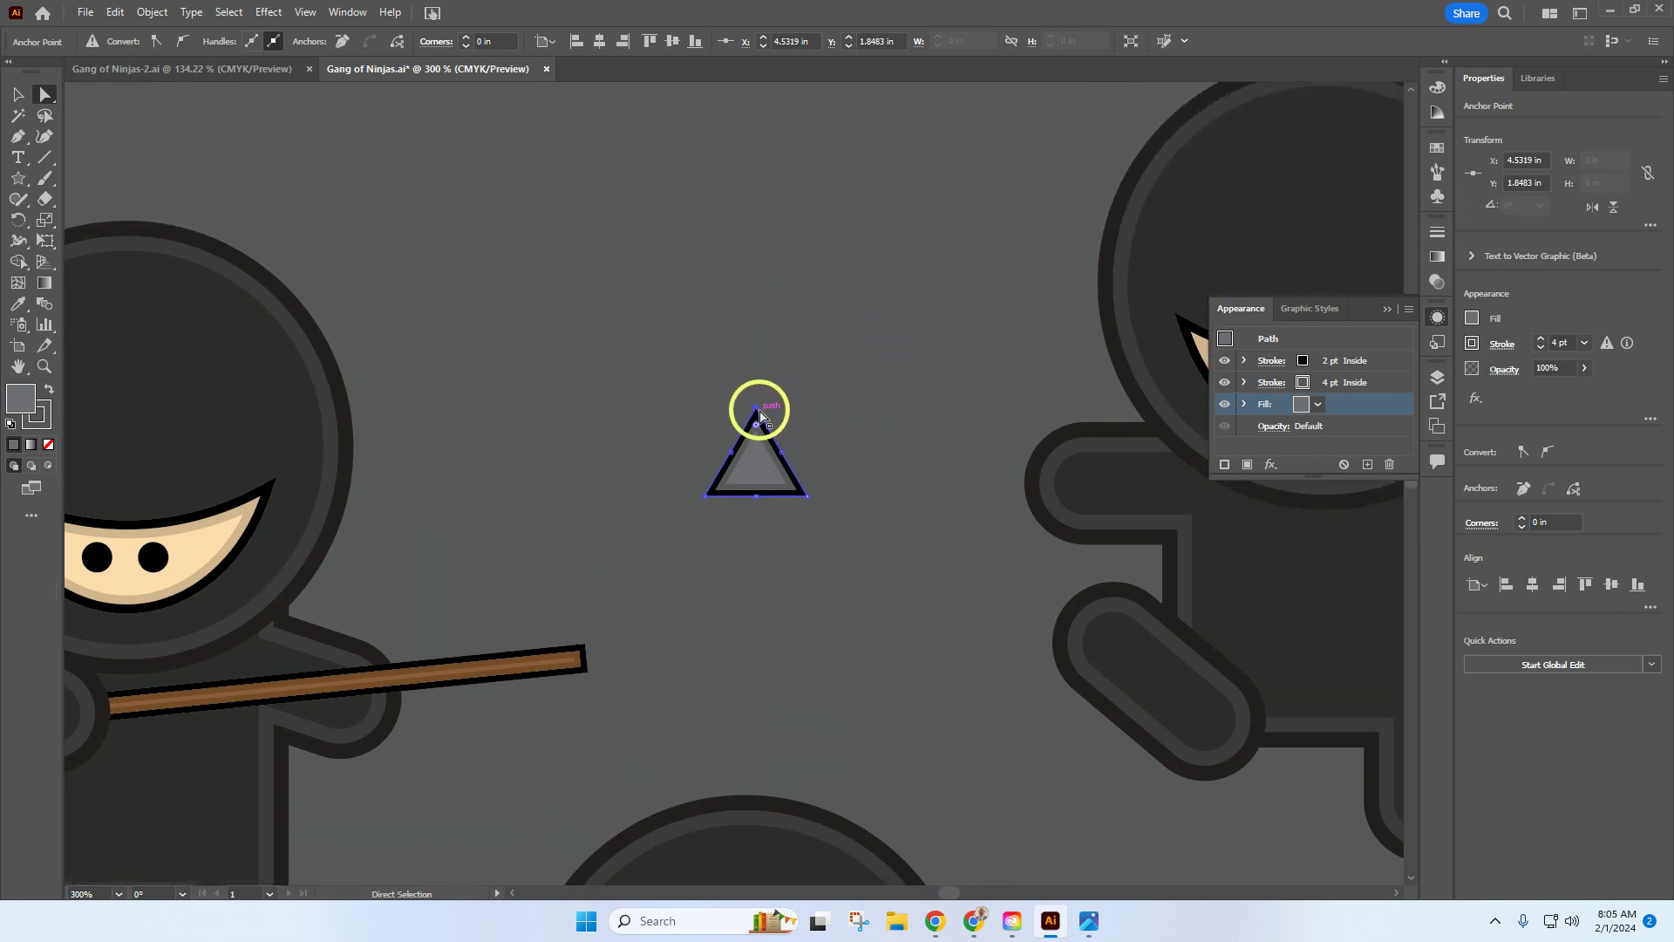
pyautogui.moveTo(758, 412); pyautogui.dragTo(750, 132)
pyautogui.click(859, 279)
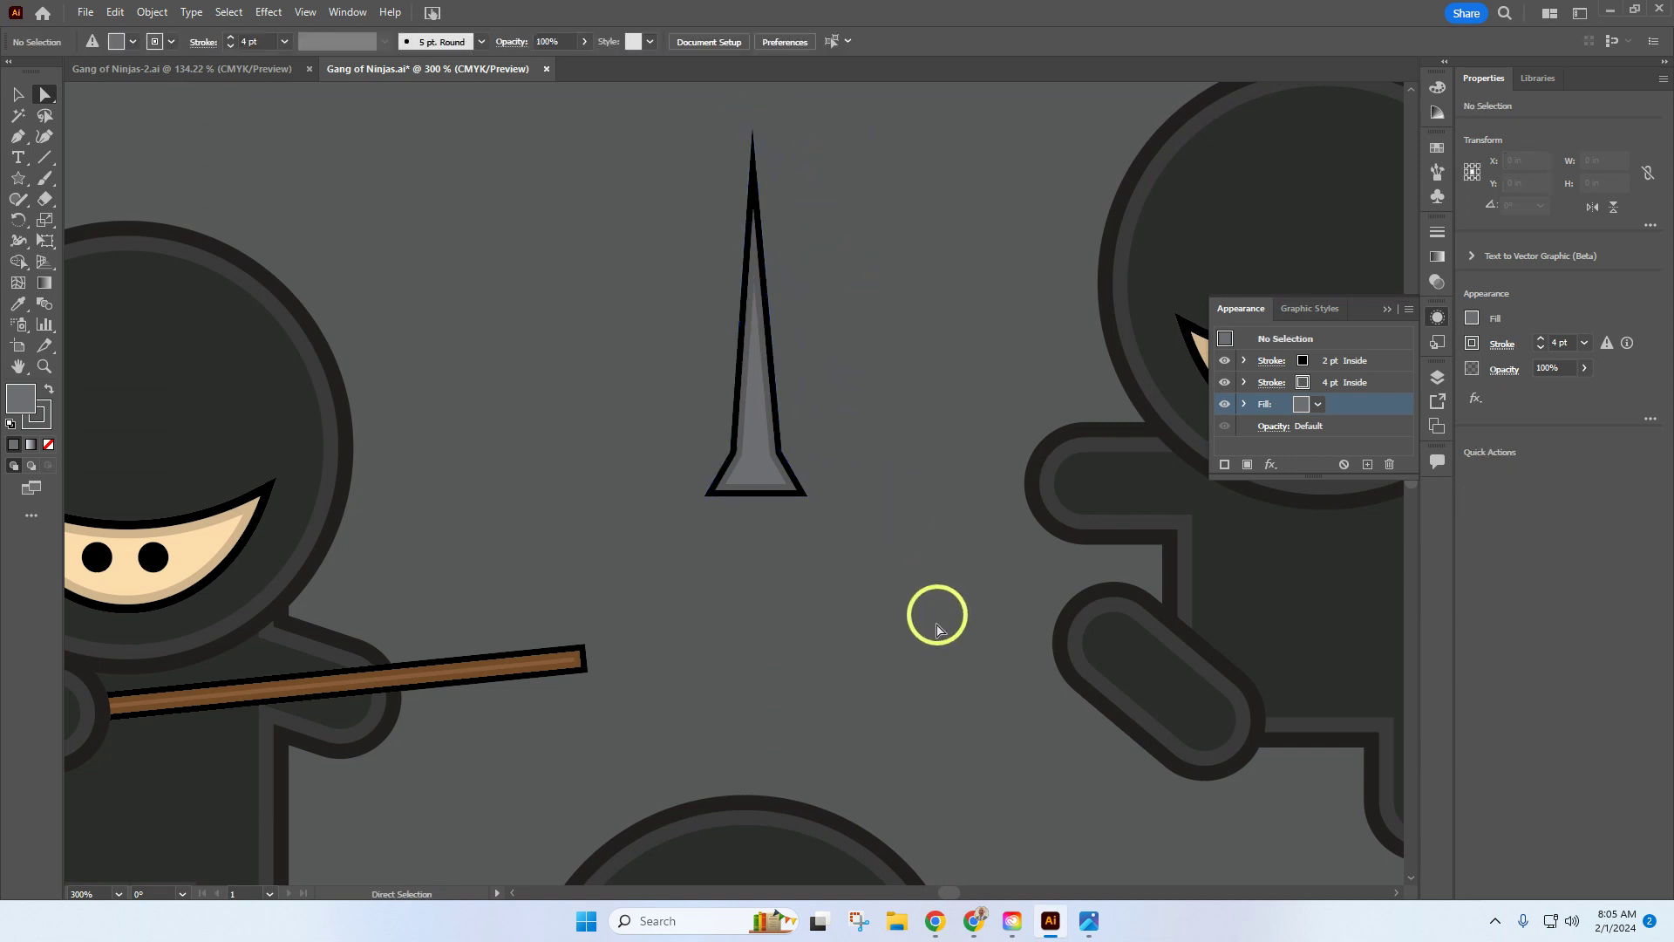
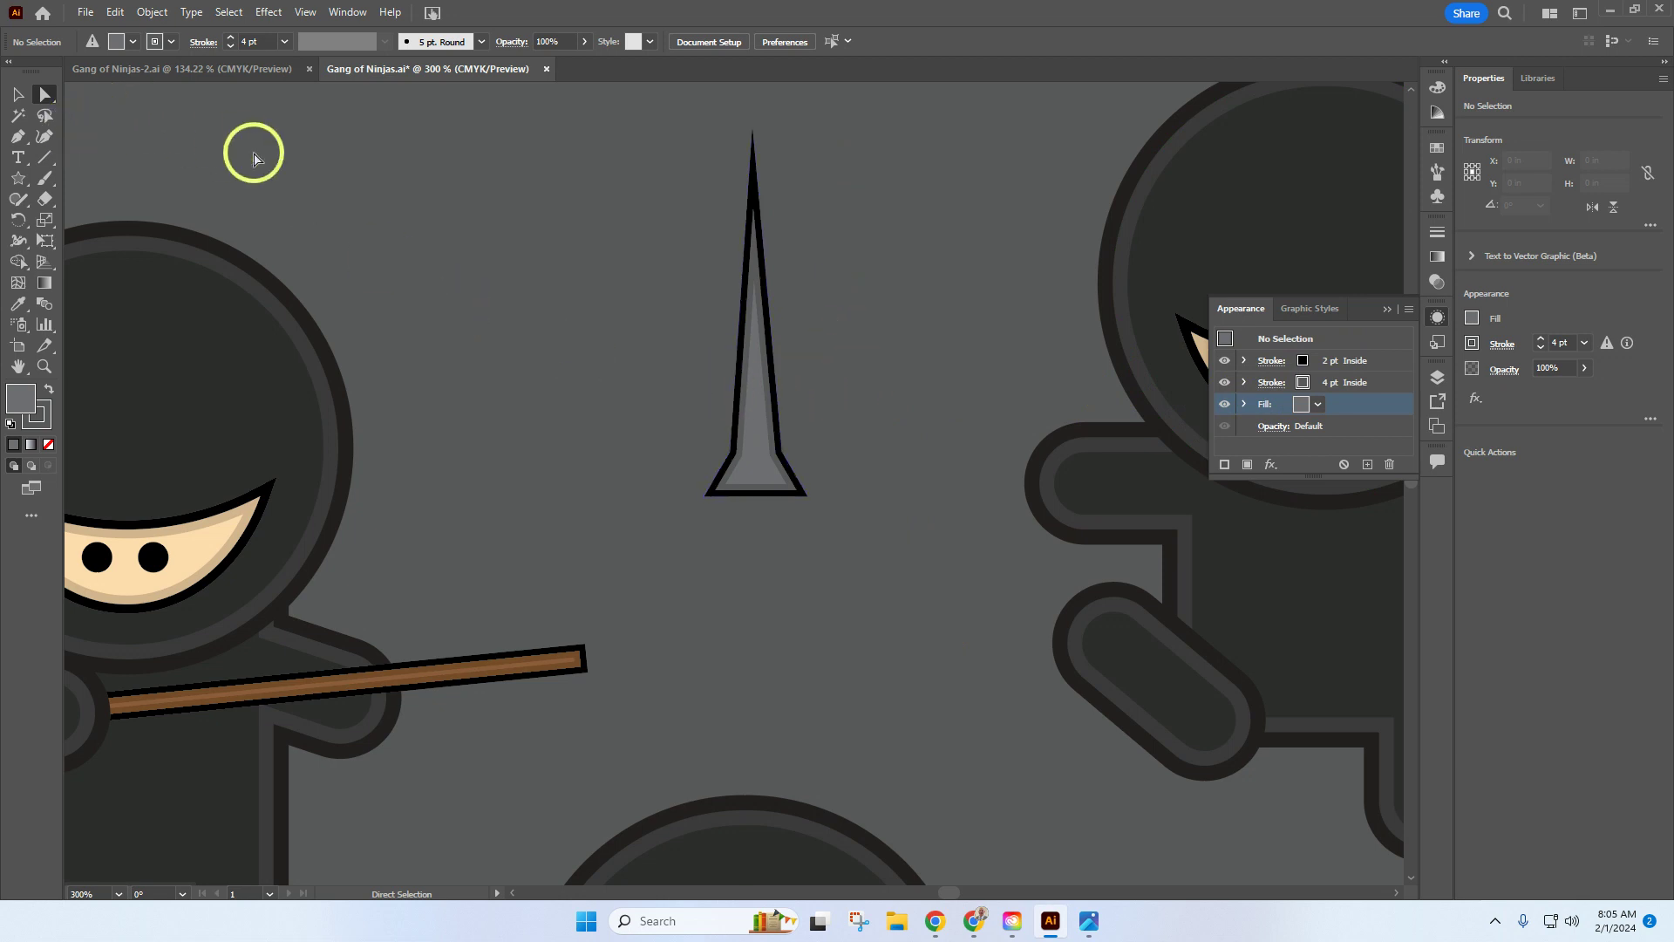
# Switch to the Pen tool and zoom to 600% on the spike's base
pyautogui.click(18, 136)
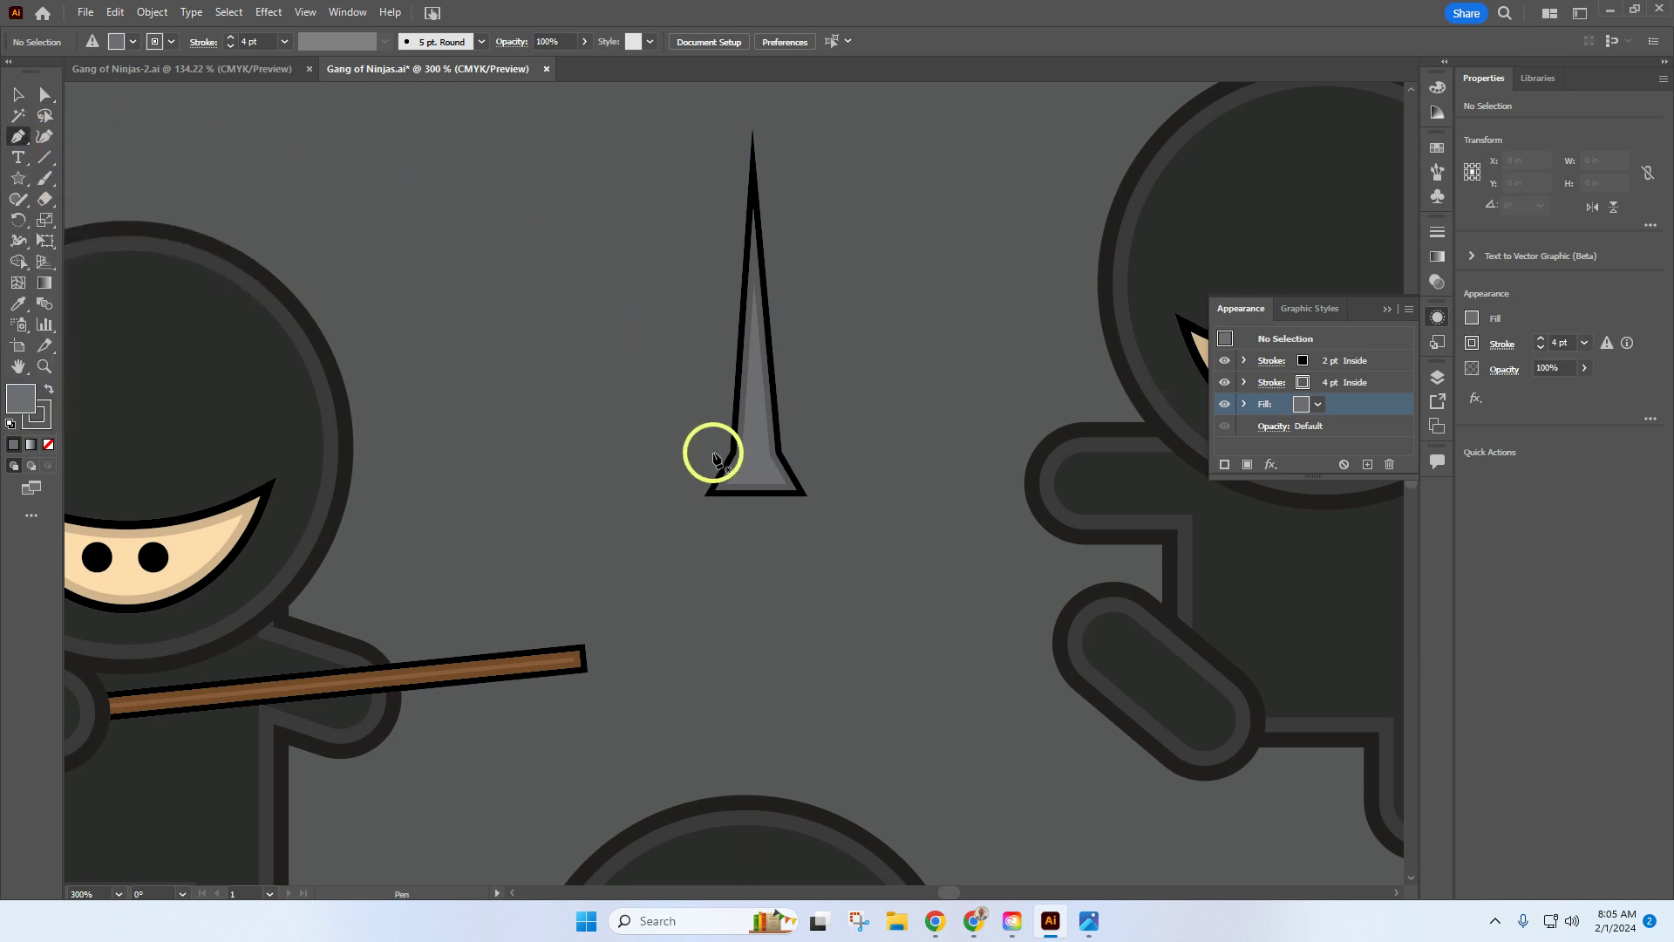
pyautogui.scroll(3, 789, 503)
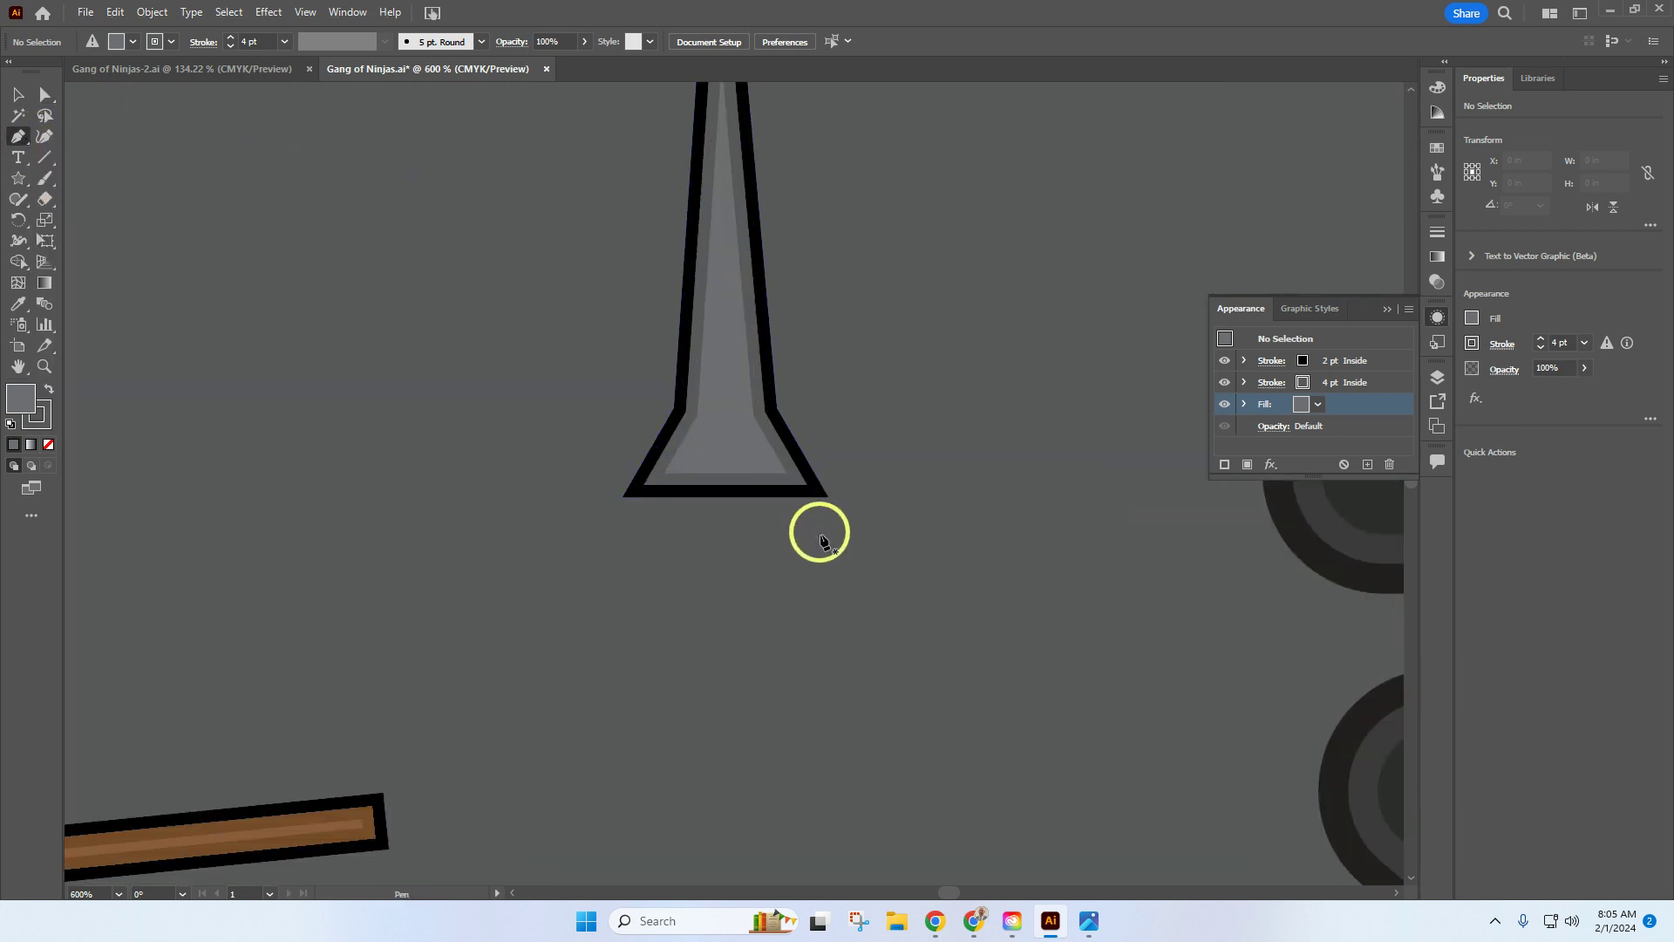
pyautogui.scroll(3, 823, 541)
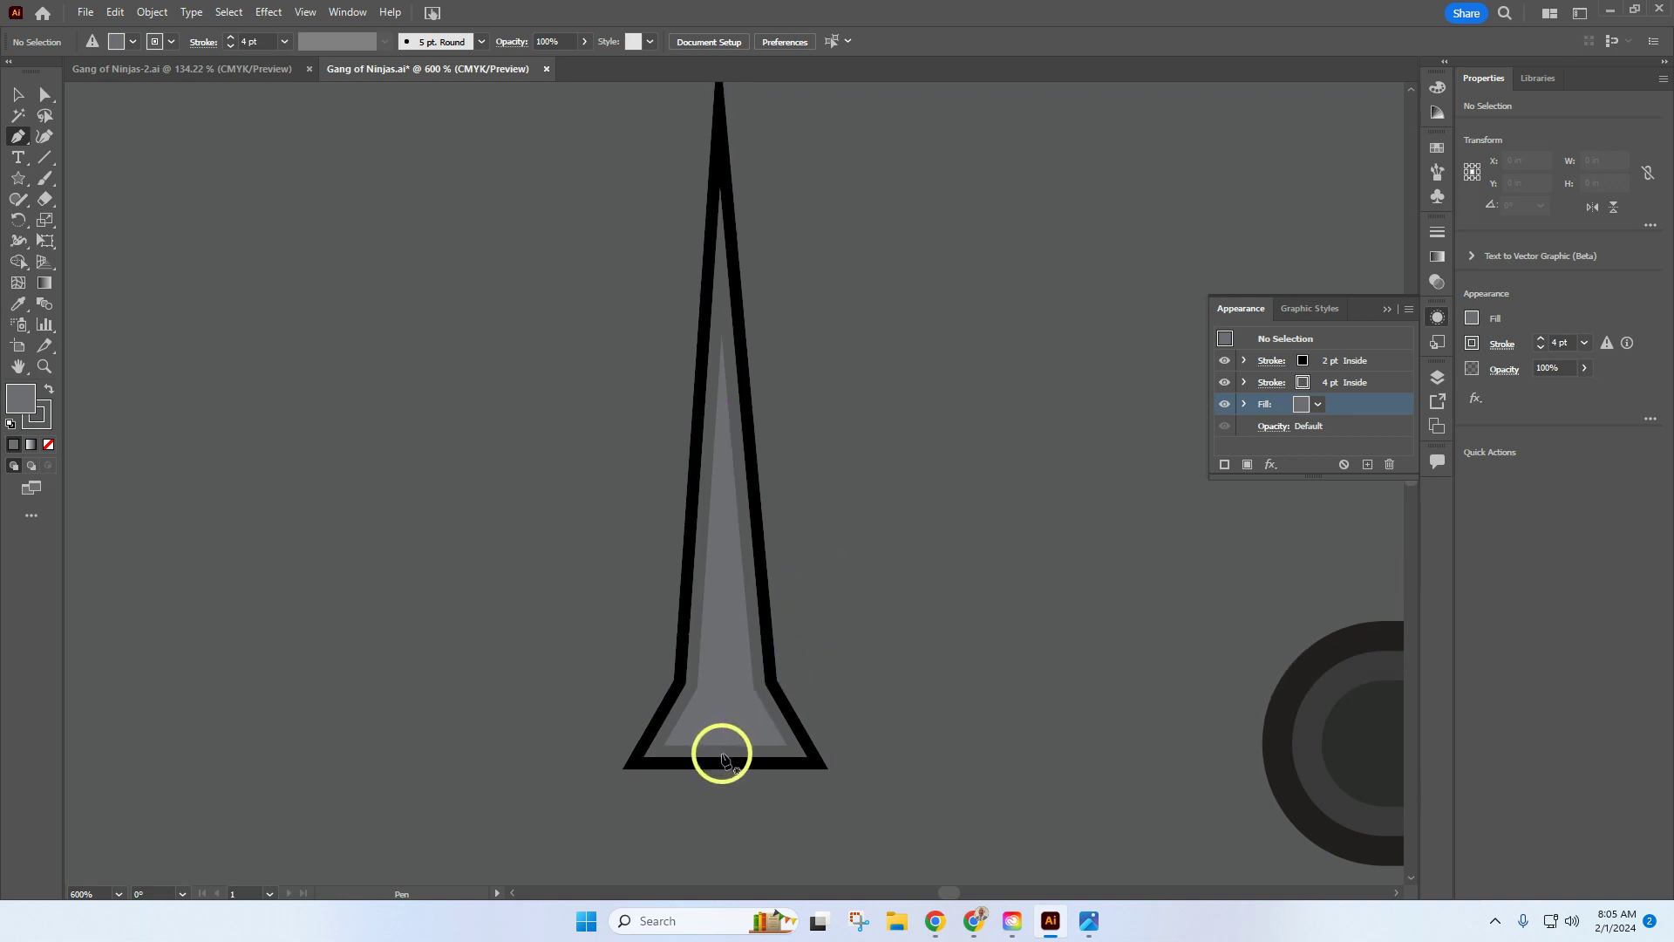
# With stroke set to None, draw a closed triangle inside the spike from base to tip
pyautogui.click(45, 422)
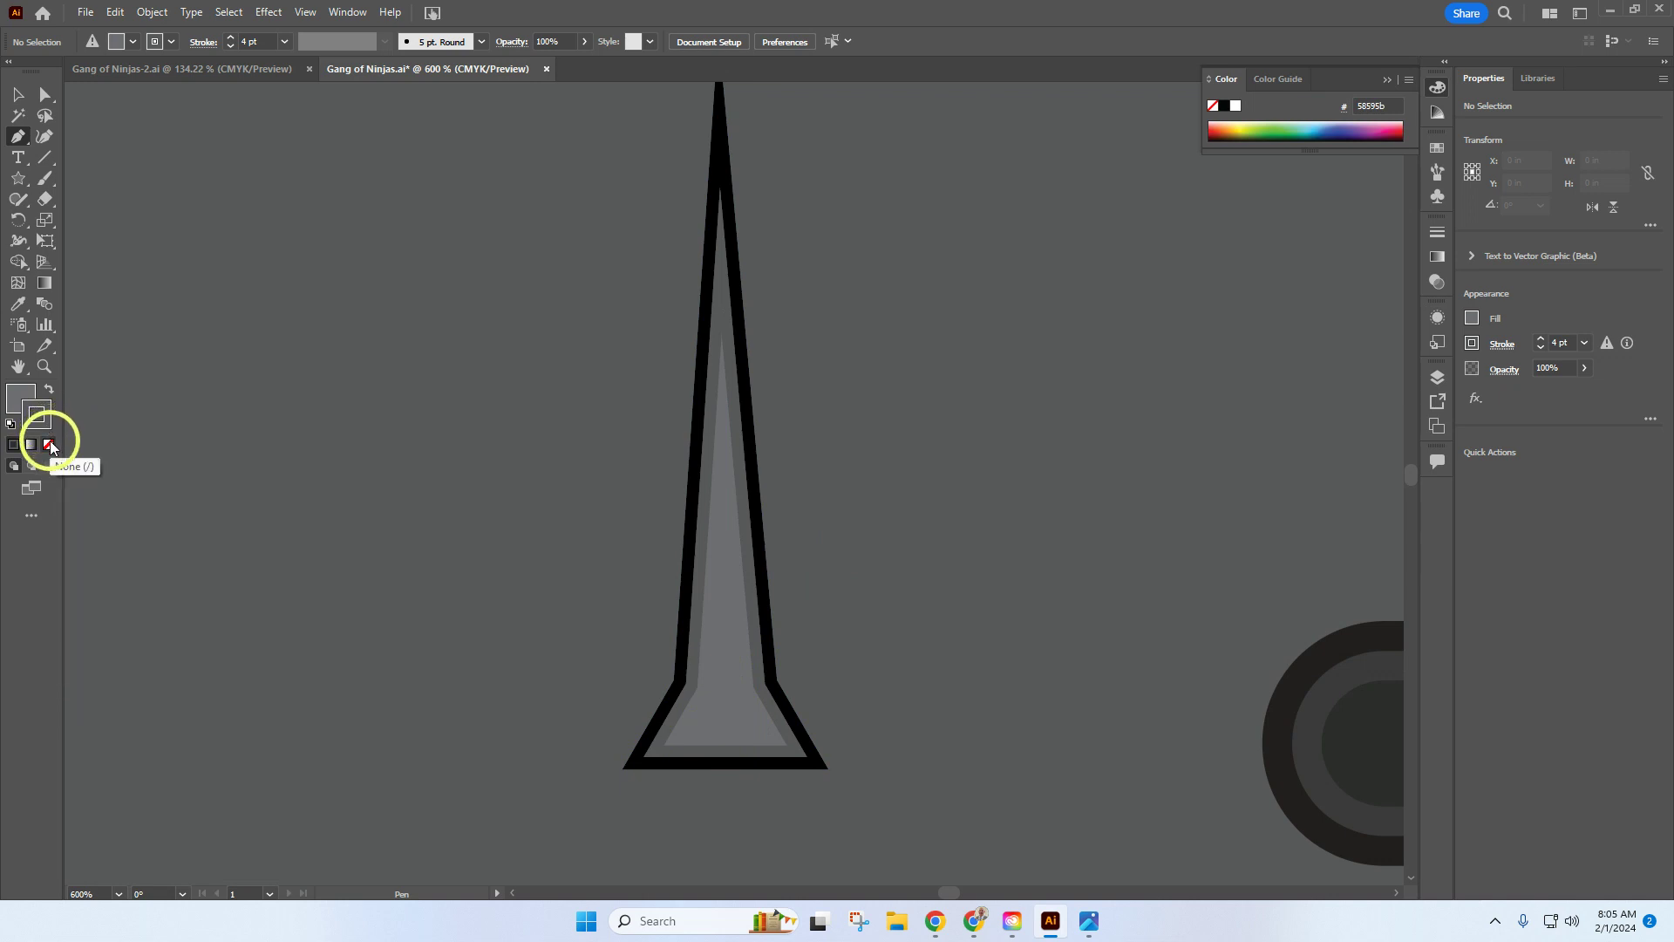
pyautogui.click(725, 752)
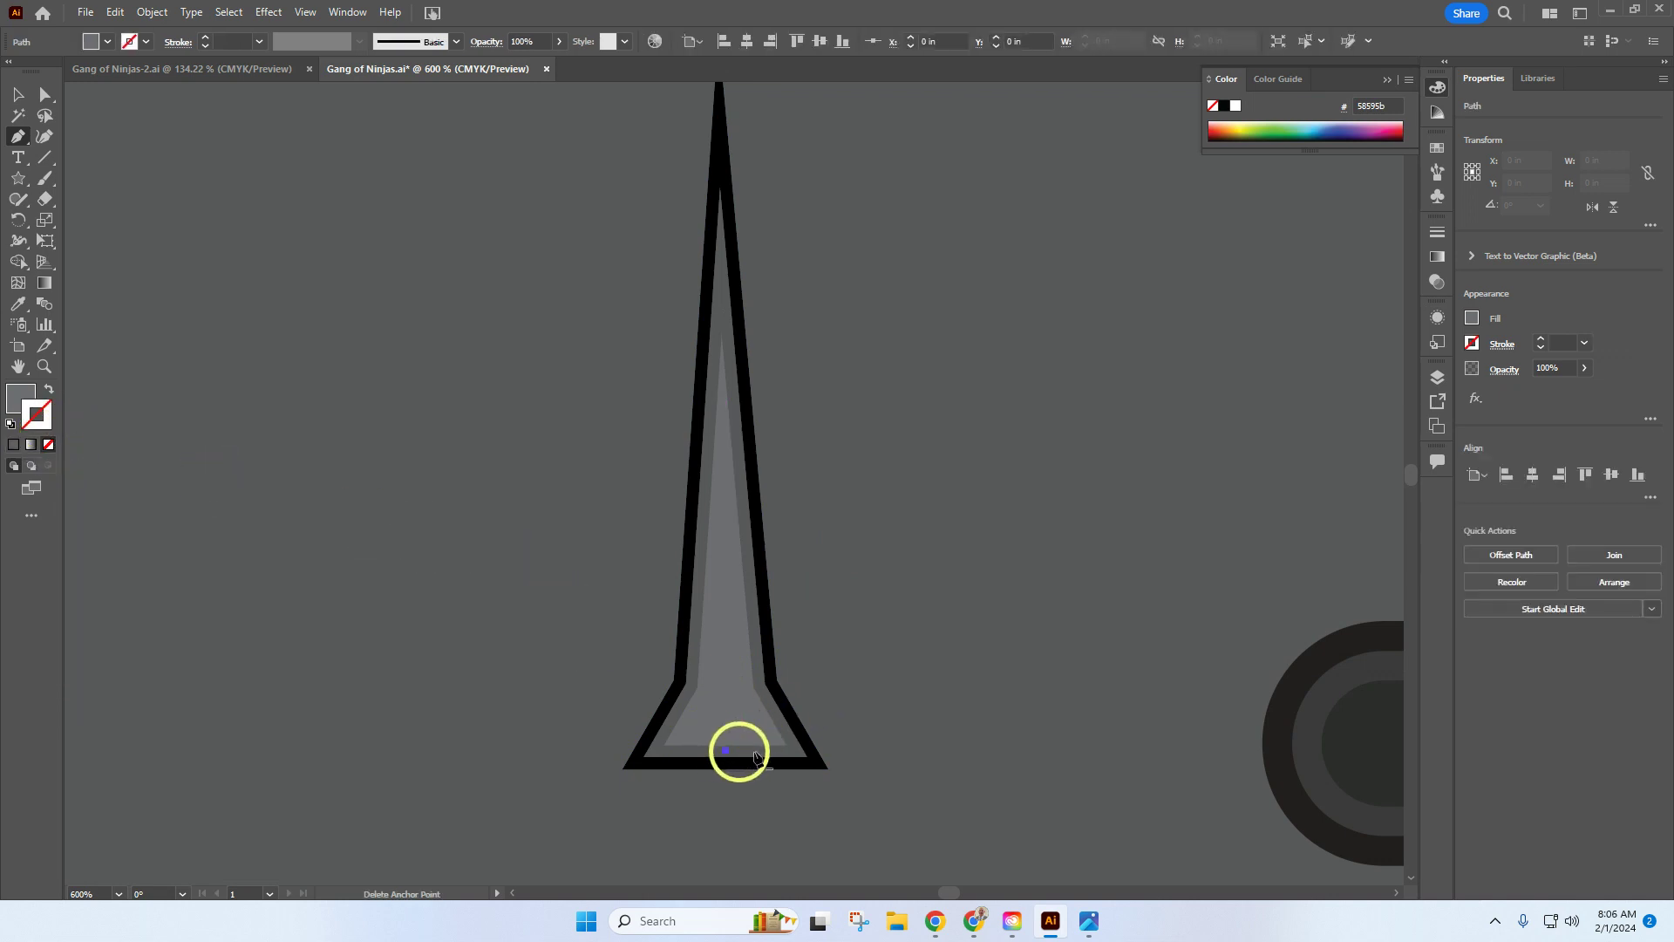
pyautogui.click(800, 753)
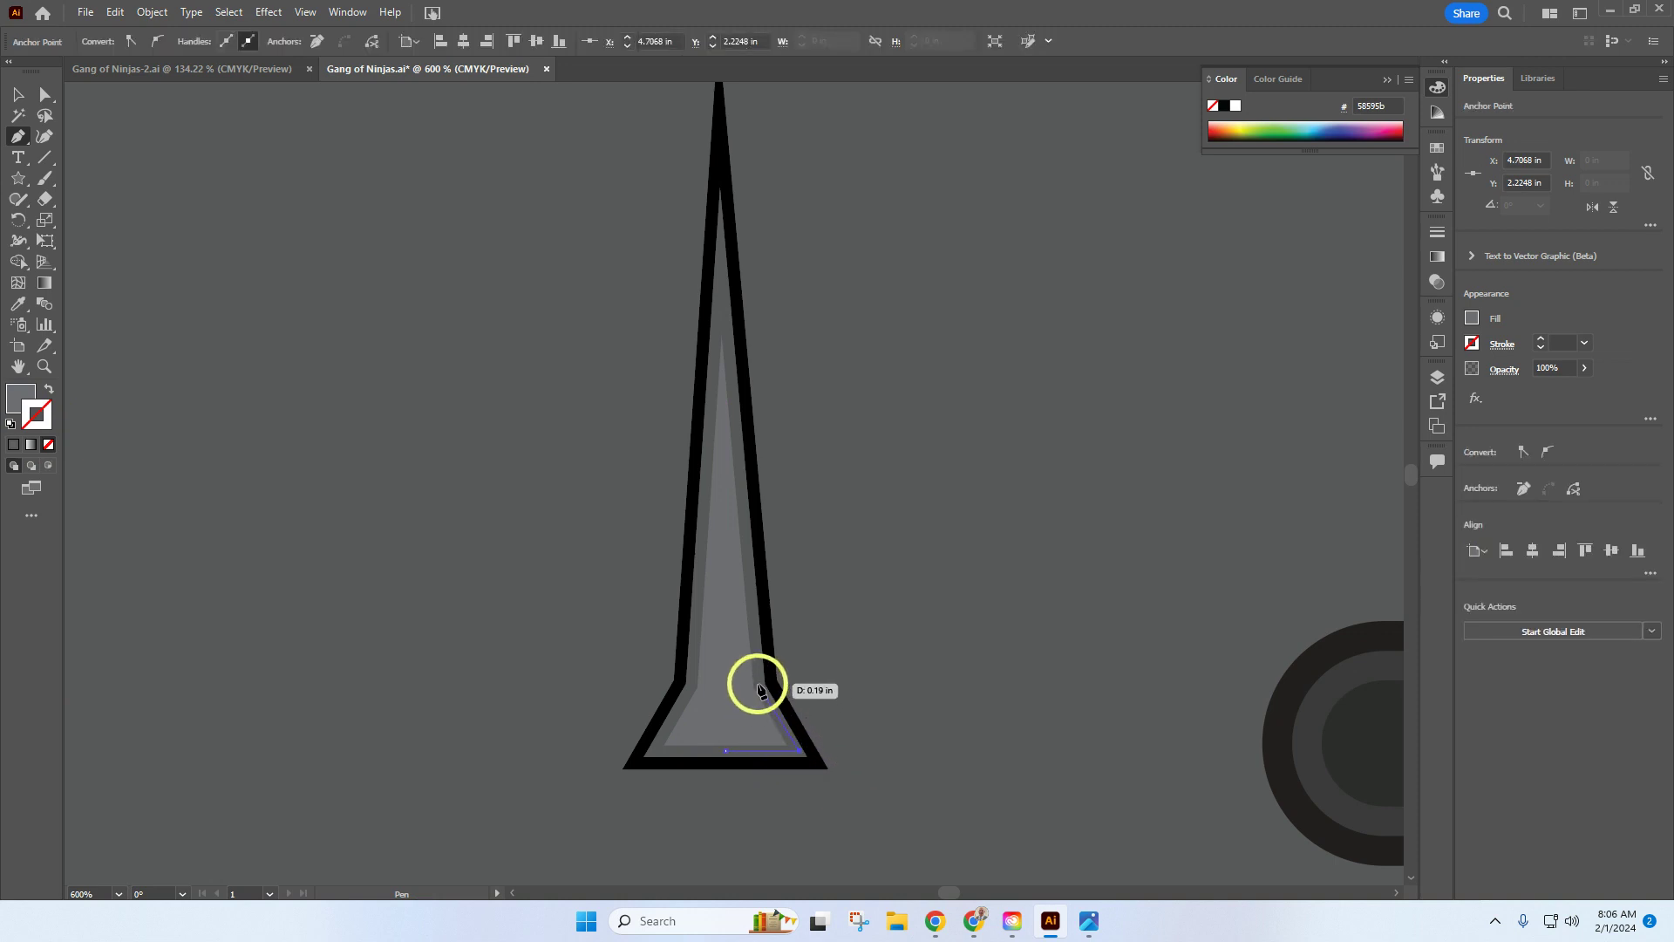
pyautogui.click(759, 684)
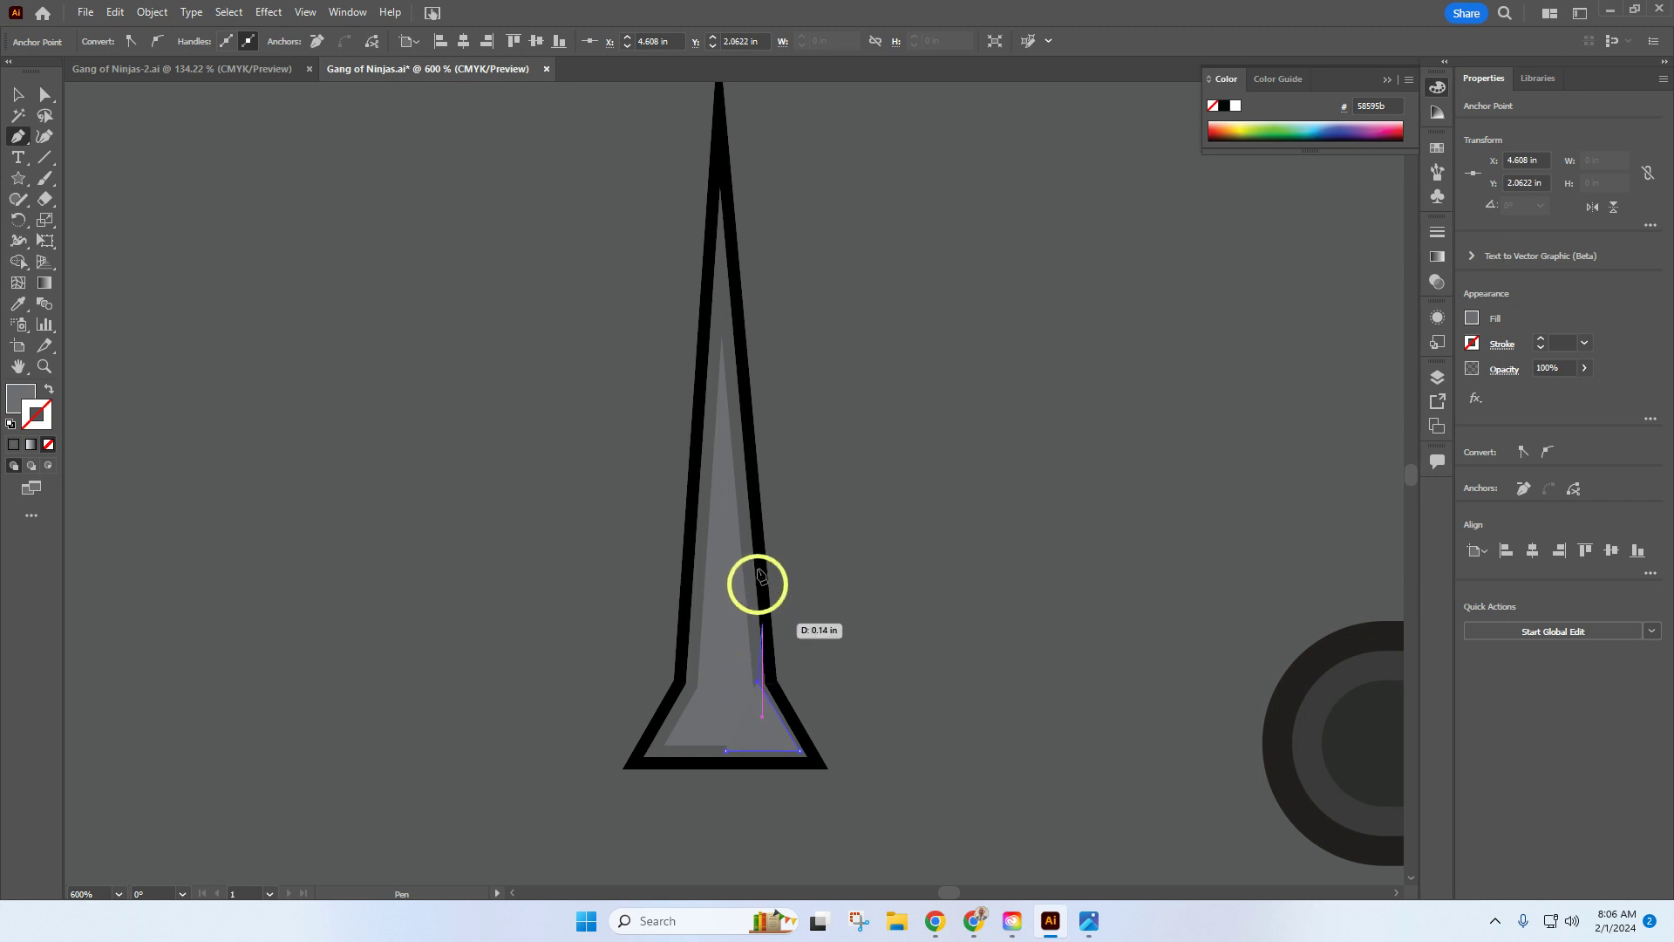
pyautogui.click(721, 288)
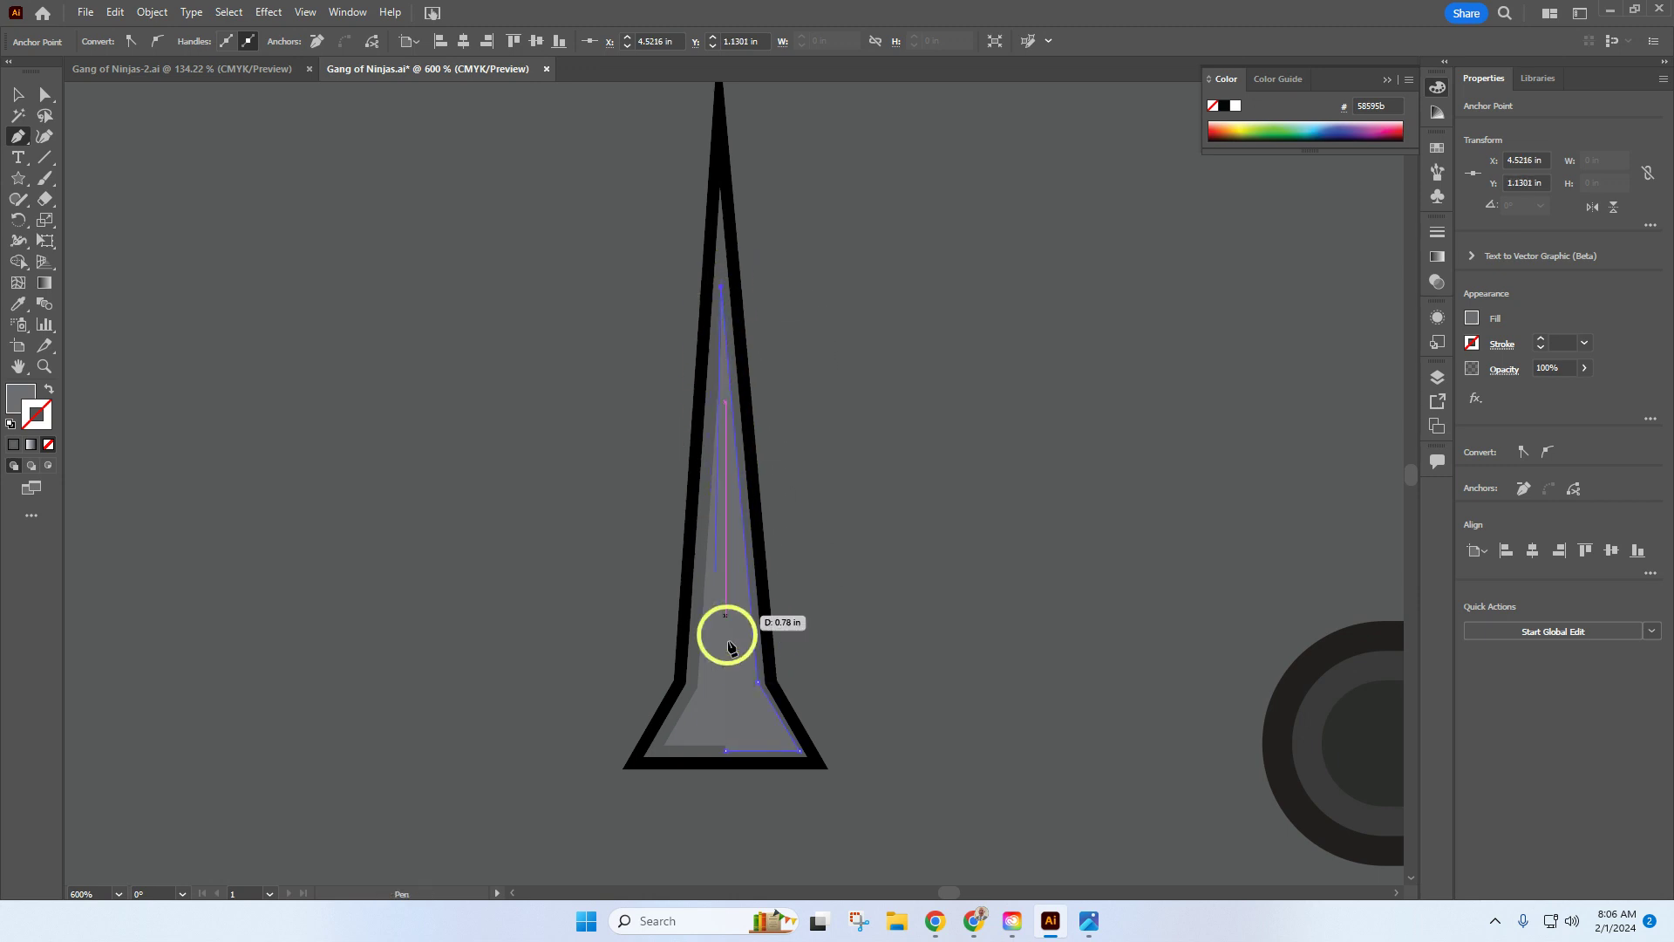
pyautogui.click(725, 751)
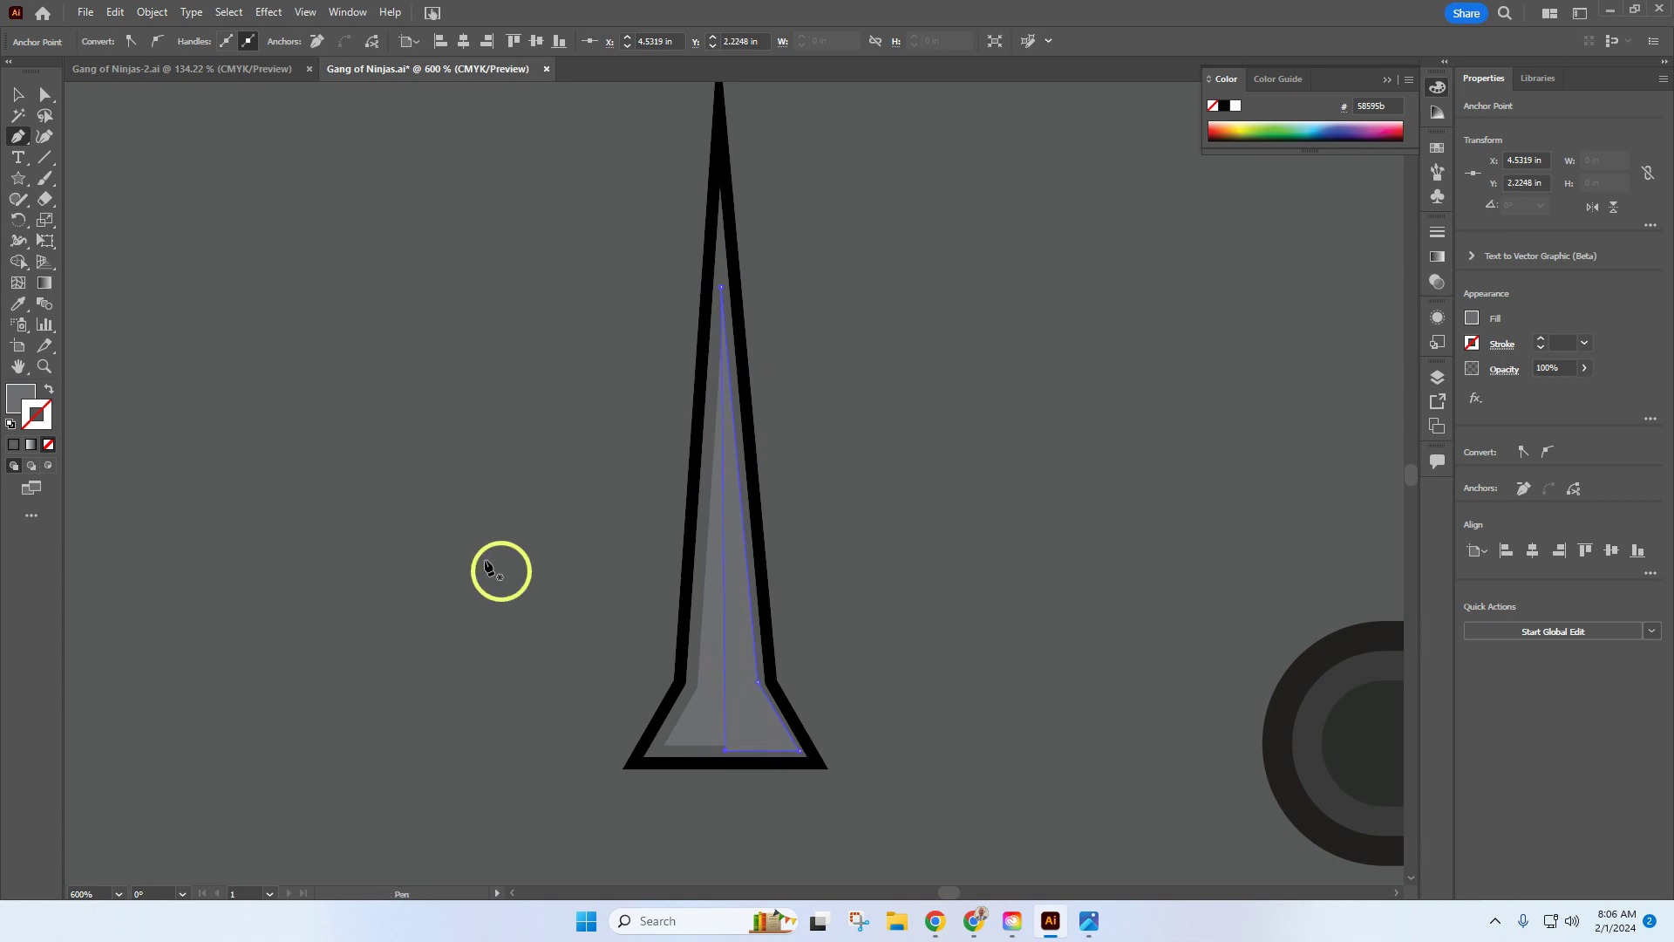
# Fill the triangle with the K=80 grey swatch, then deselect it
pyautogui.click(1437, 317)
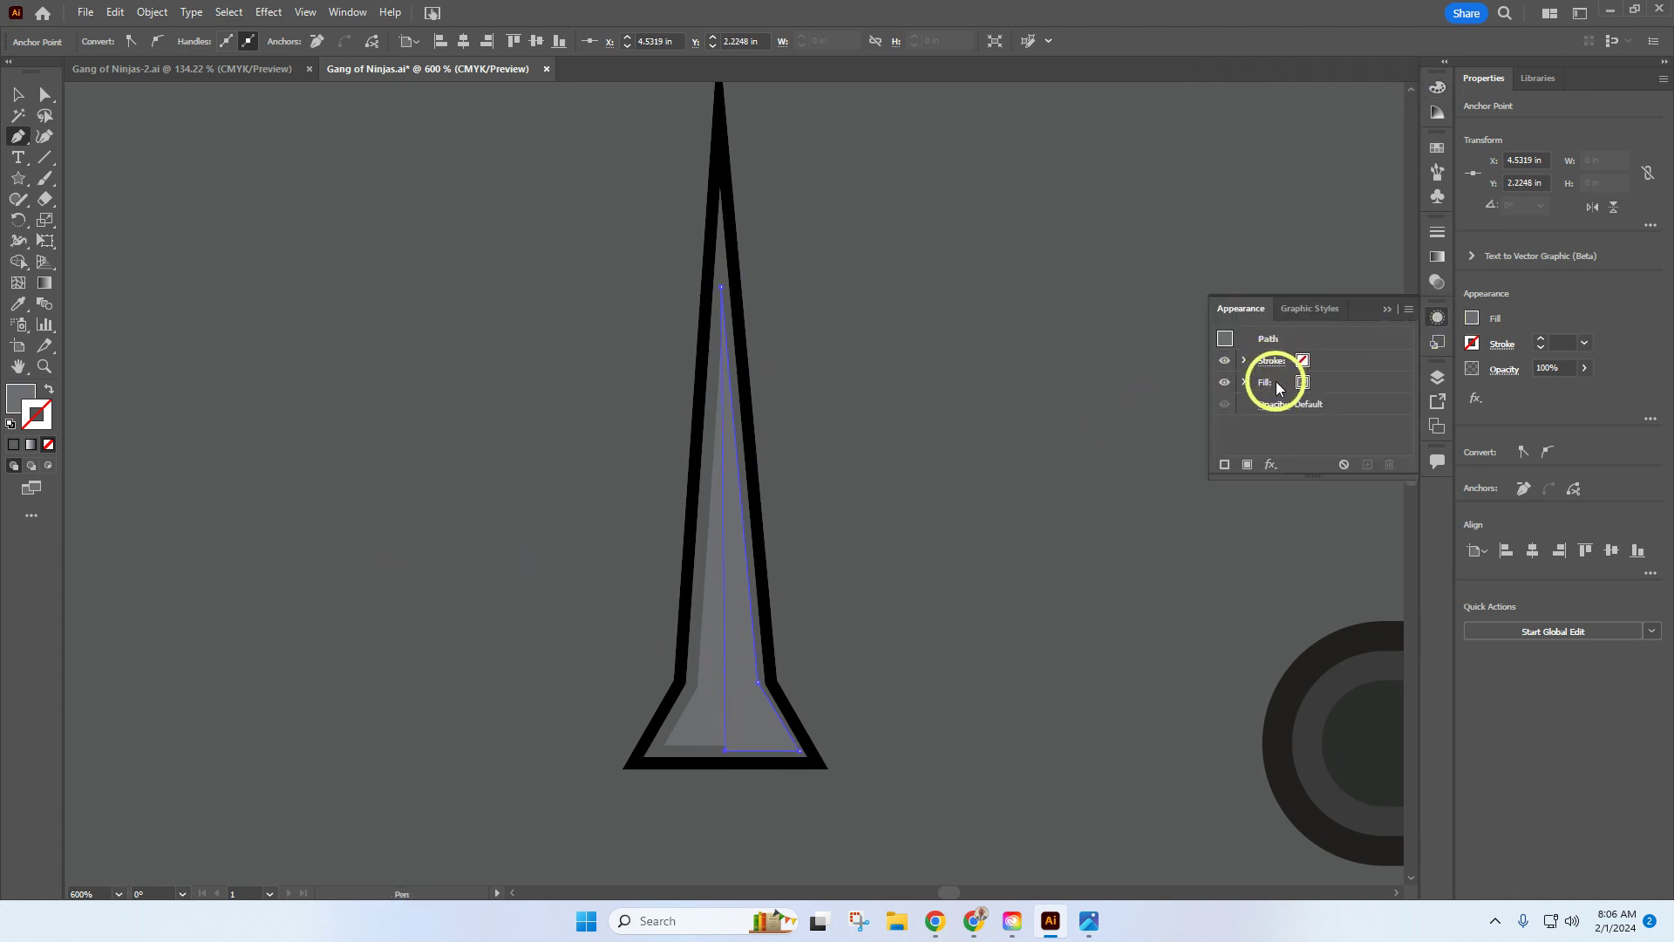
pyautogui.click(1272, 387)
pyautogui.click(1321, 385)
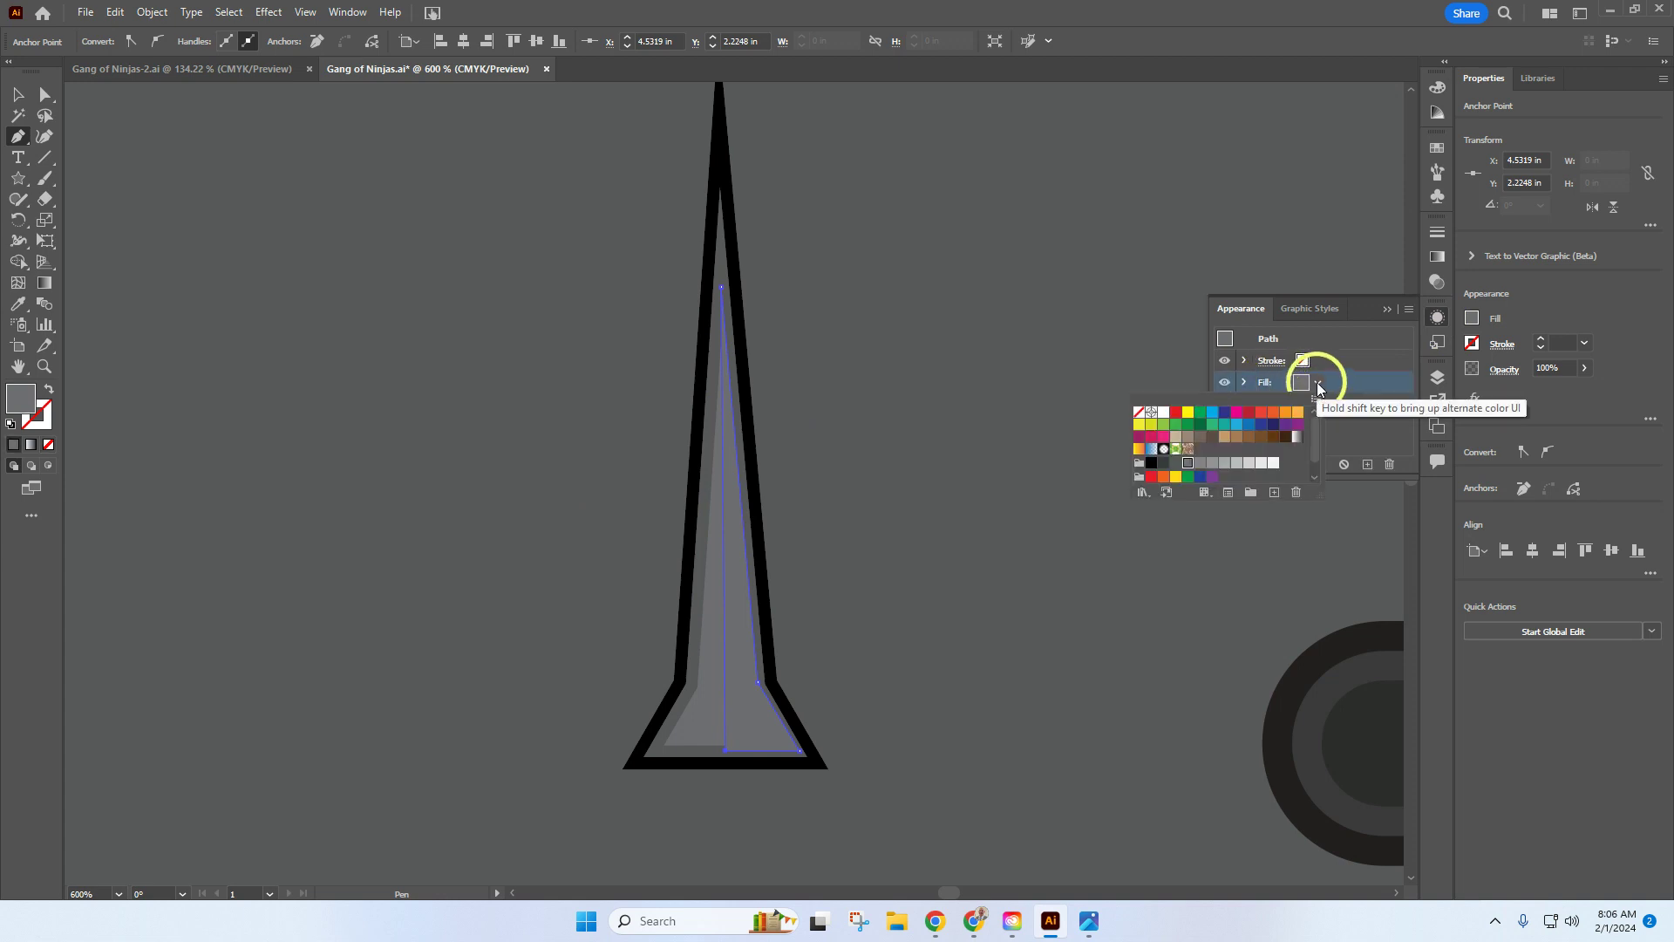
pyautogui.click(1177, 465)
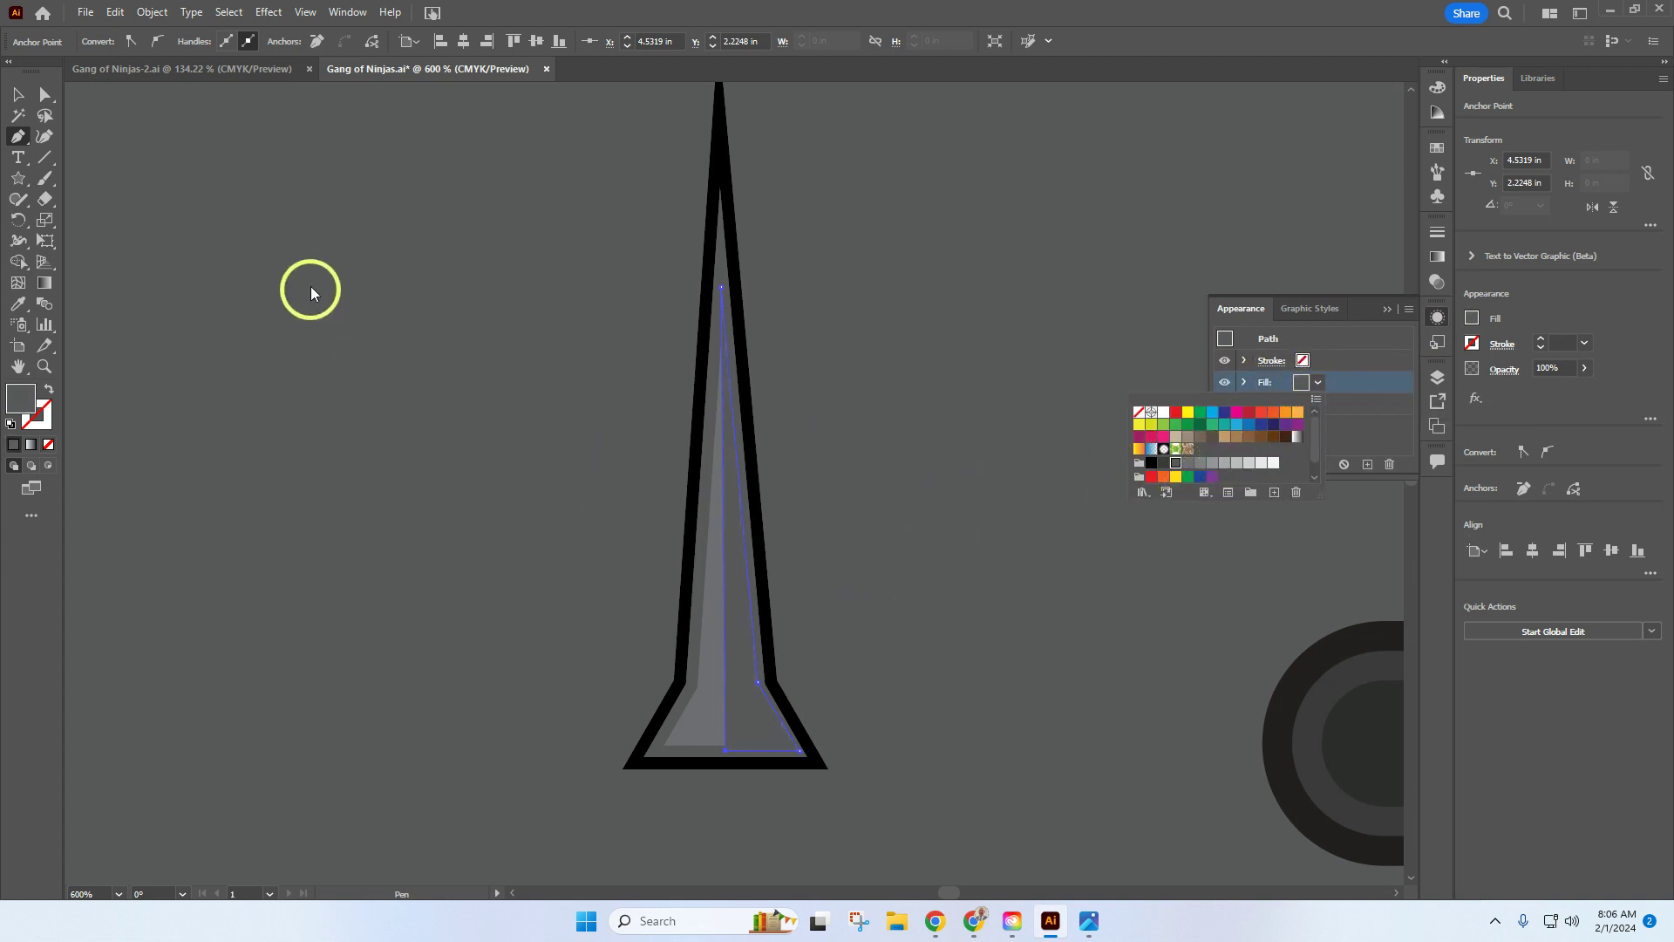
pyautogui.click(16, 98)
pyautogui.click(438, 382)
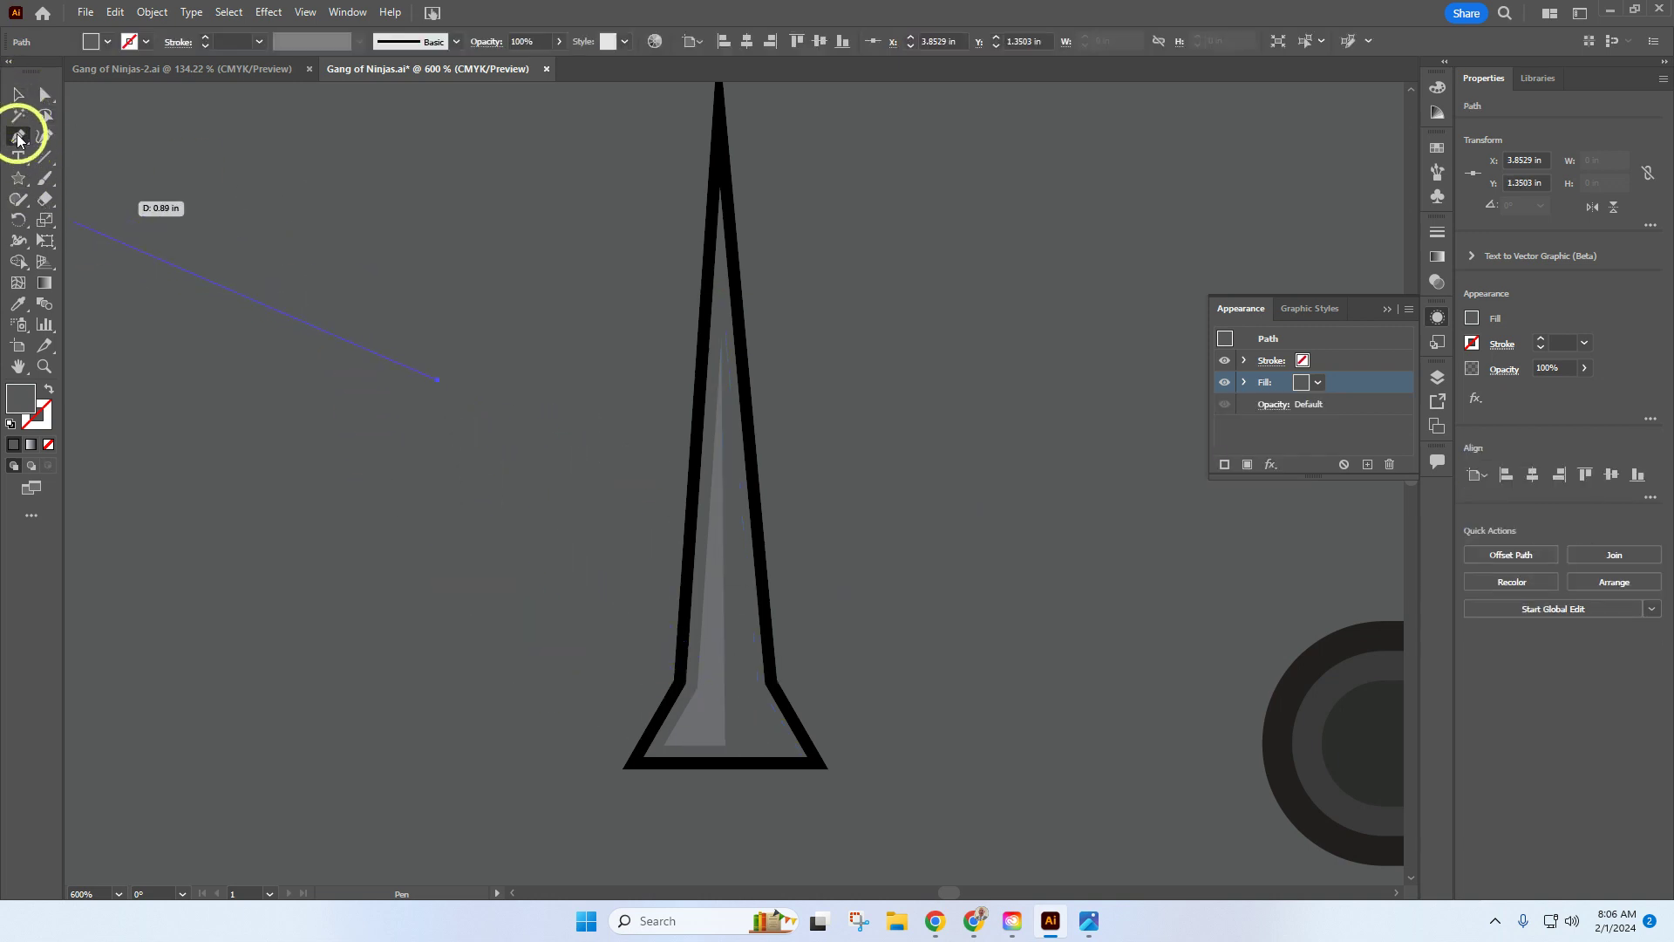
pyautogui.press('Escape')
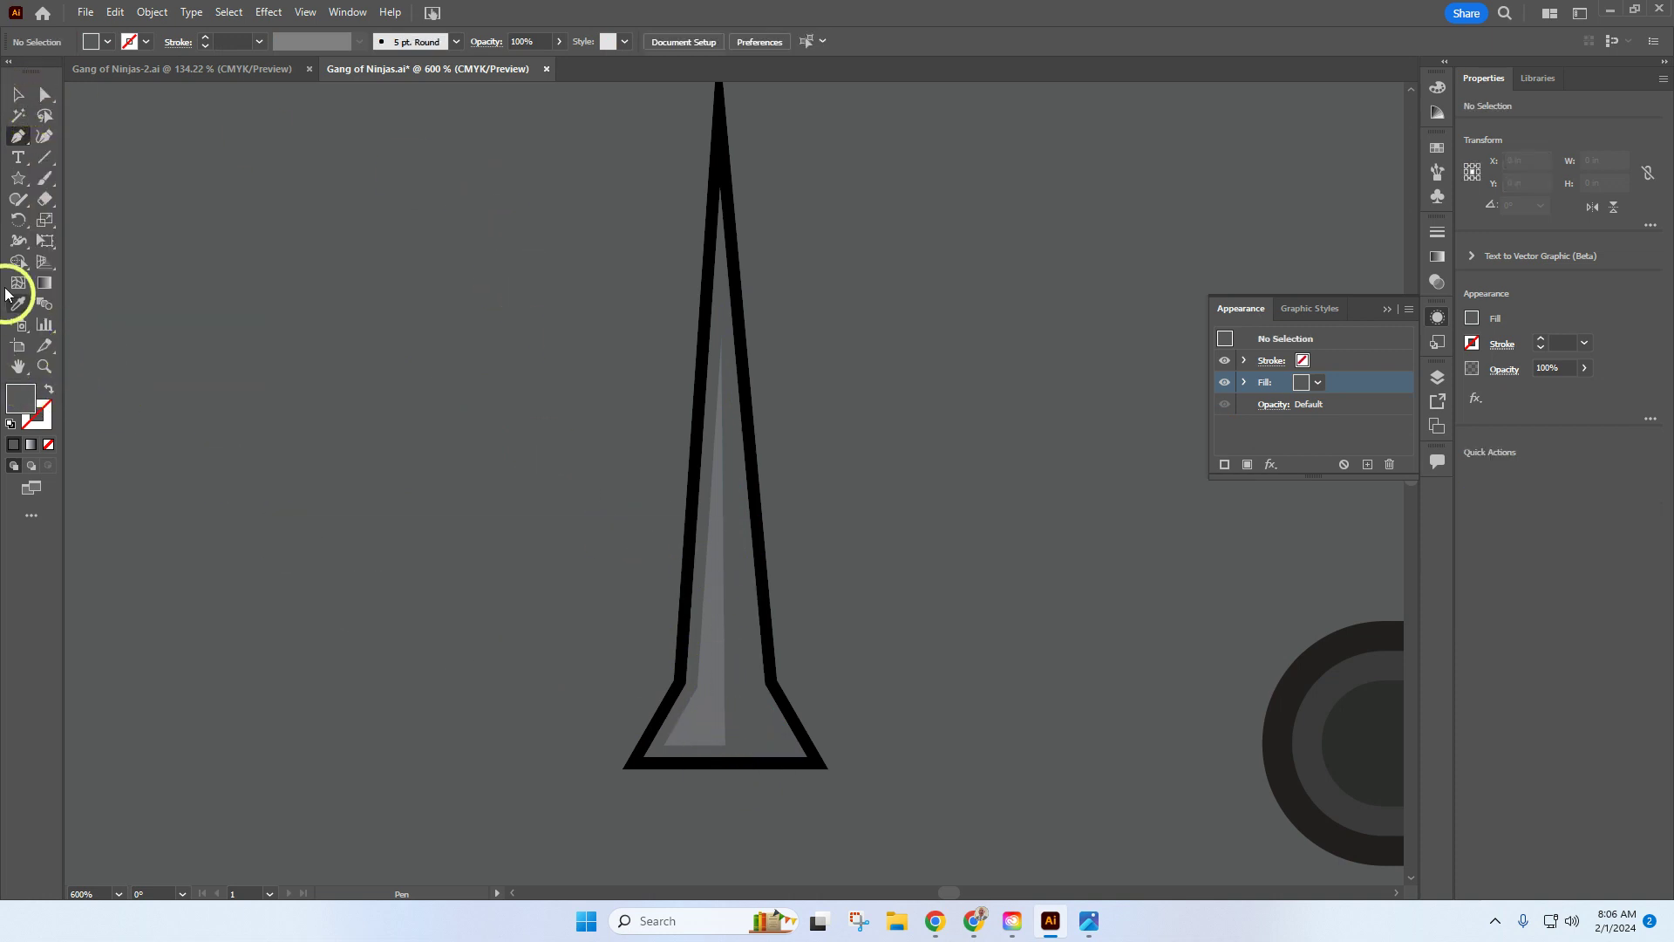
# Draw a small handle rectangle below the spike's base
pyautogui.moveTo(19, 181); pyautogui.dragTo(79, 174)
pyautogui.scroll(-3, 522, 524)
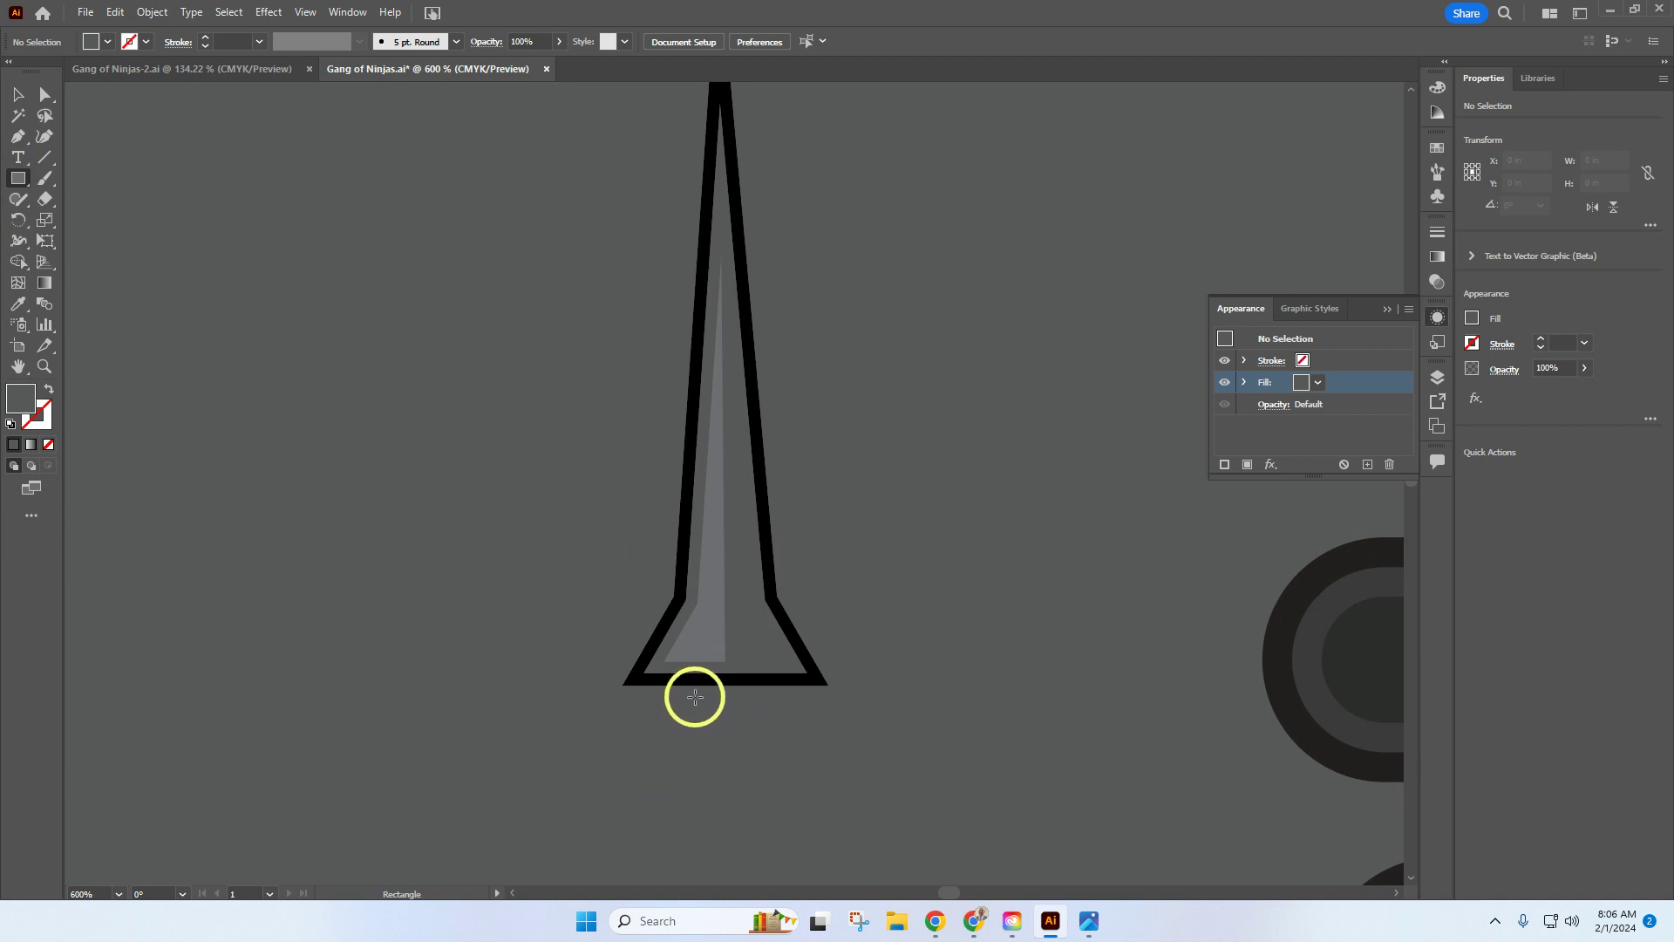
pyautogui.moveTo(695, 697); pyautogui.dragTo(761, 790)
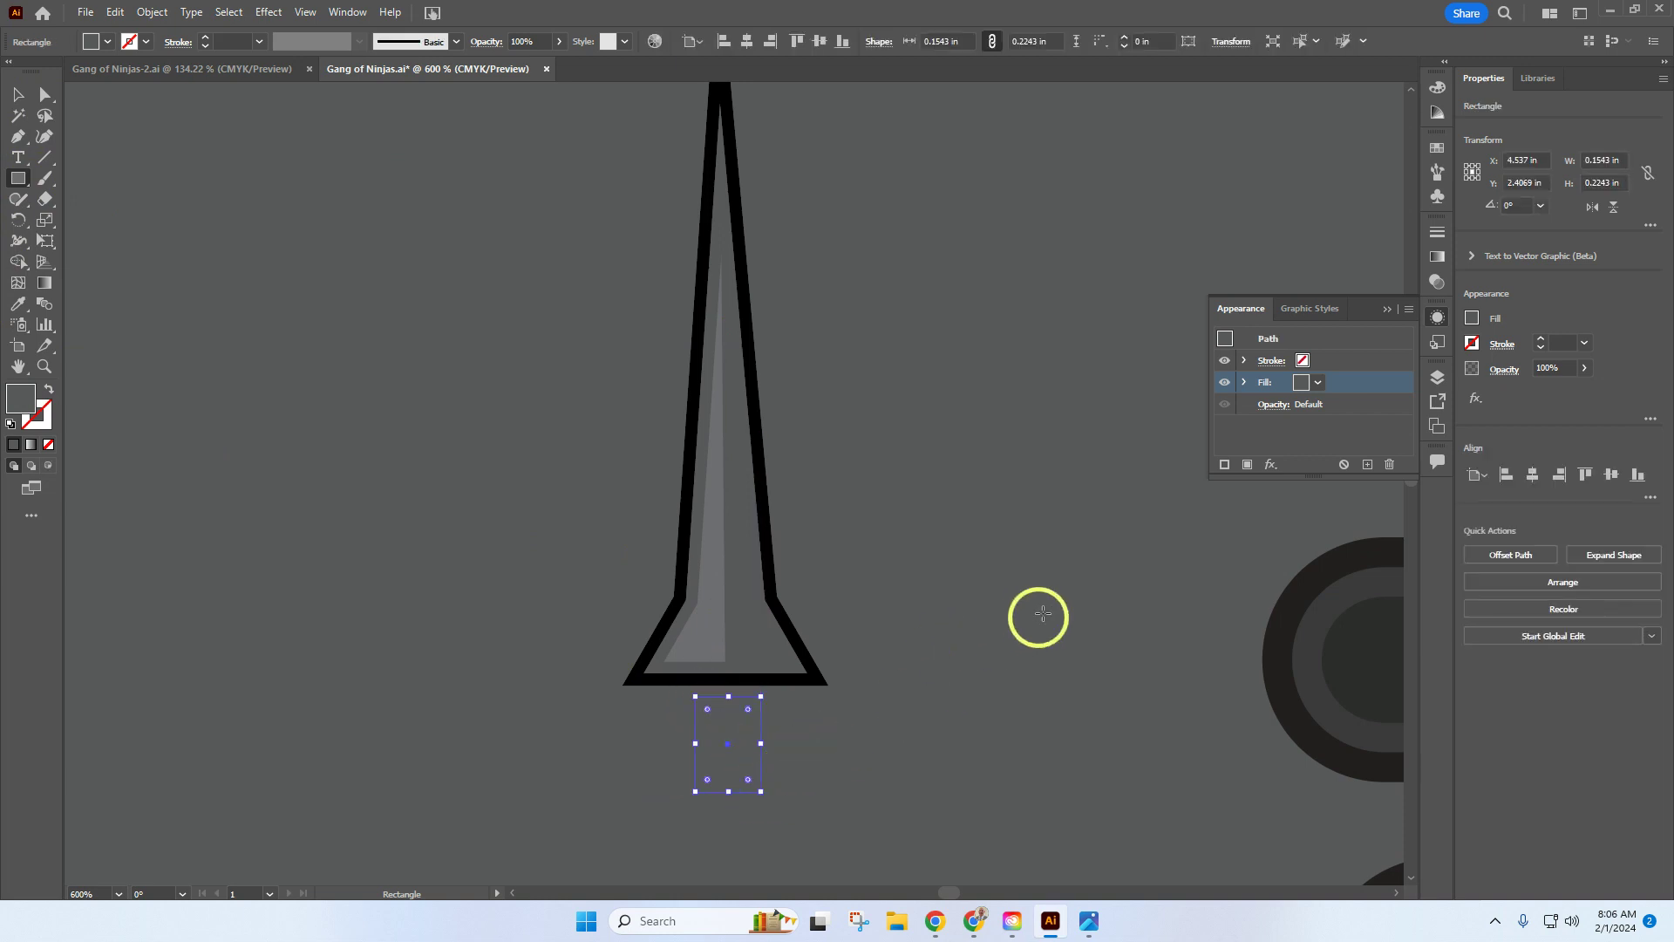
# Add a second stroke to the rectangle: black, aligned outside, 2 pt
pyautogui.click(1227, 465)
pyautogui.click(1279, 363)
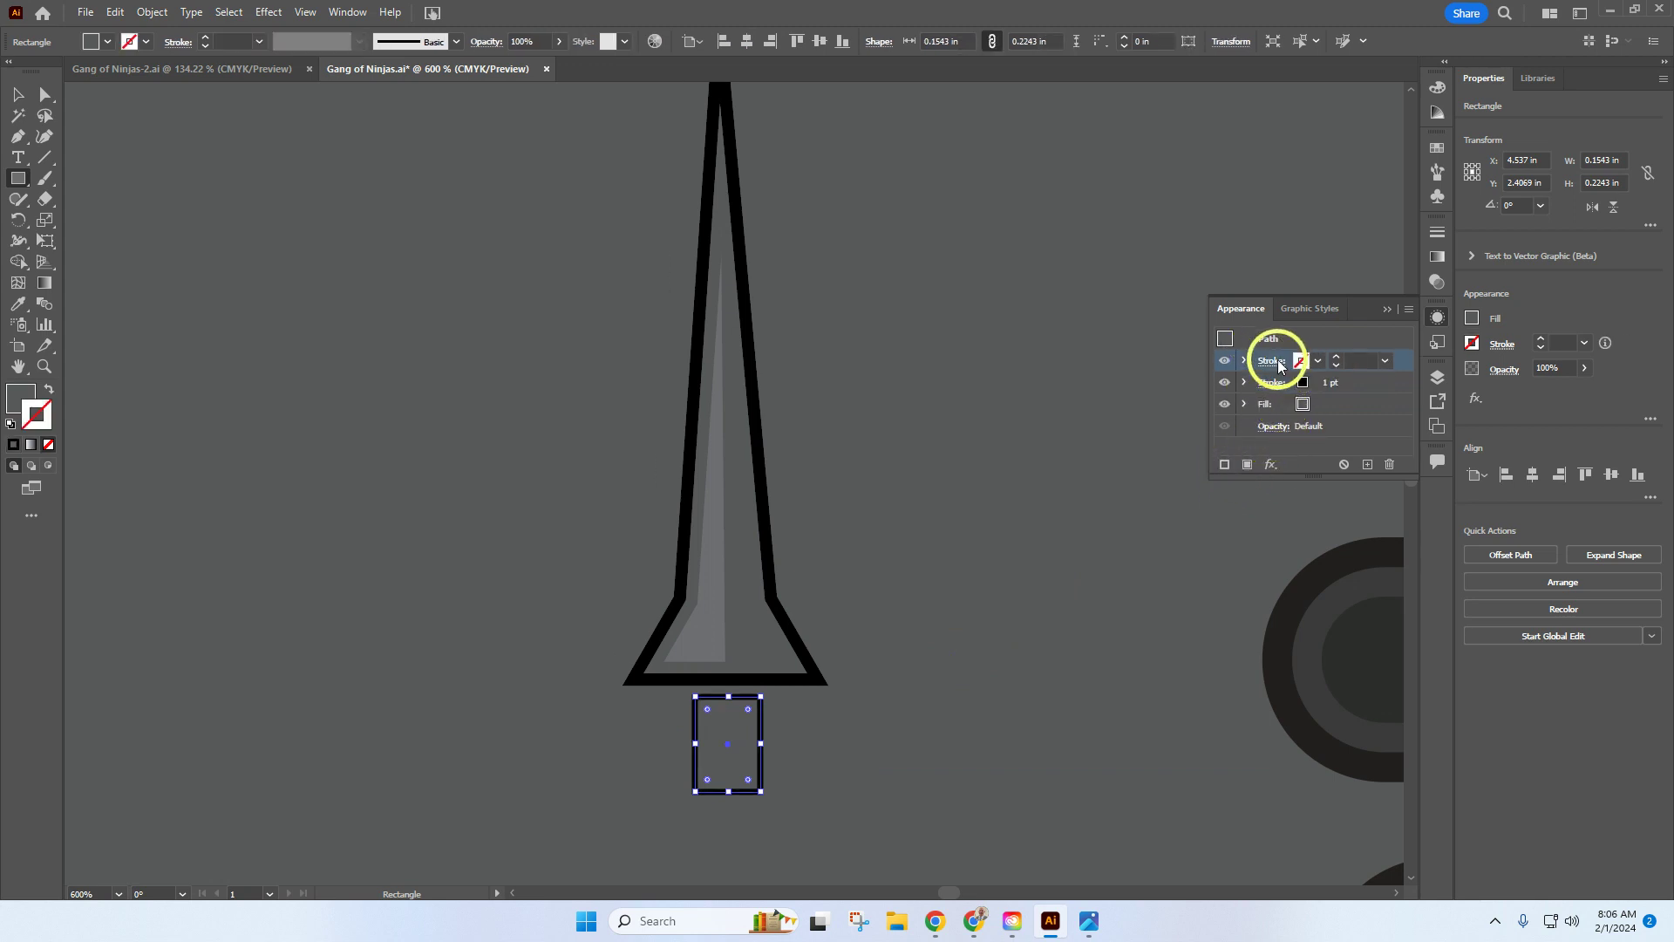
pyautogui.click(1280, 362)
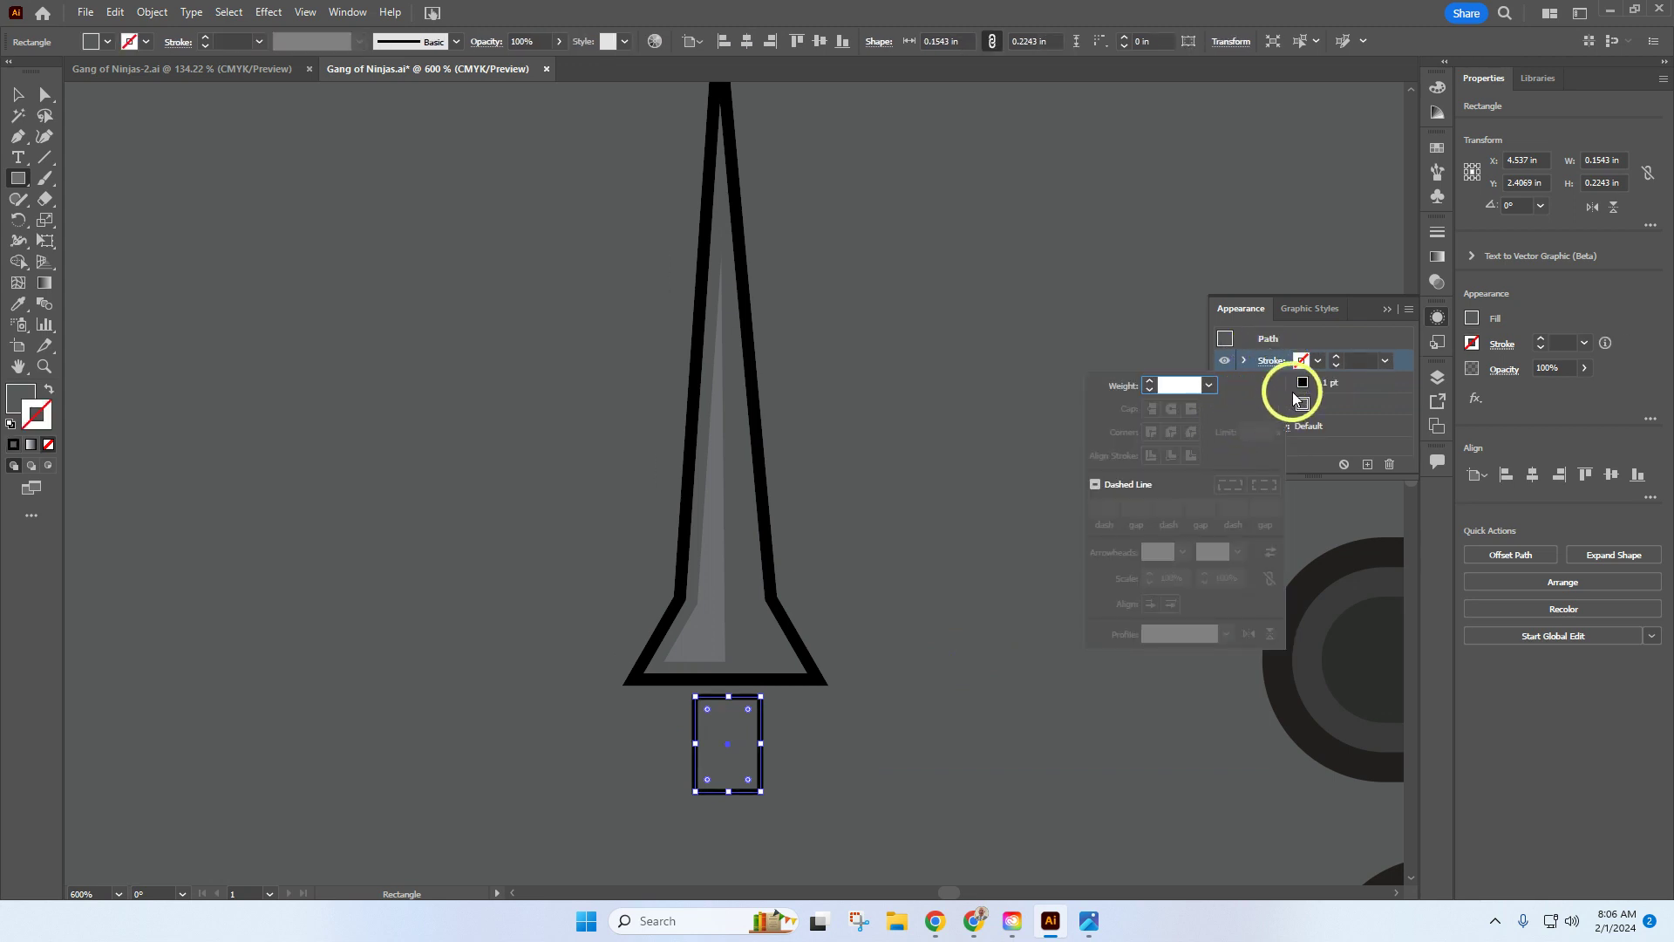
pyautogui.click(1318, 363)
pyautogui.click(1317, 361)
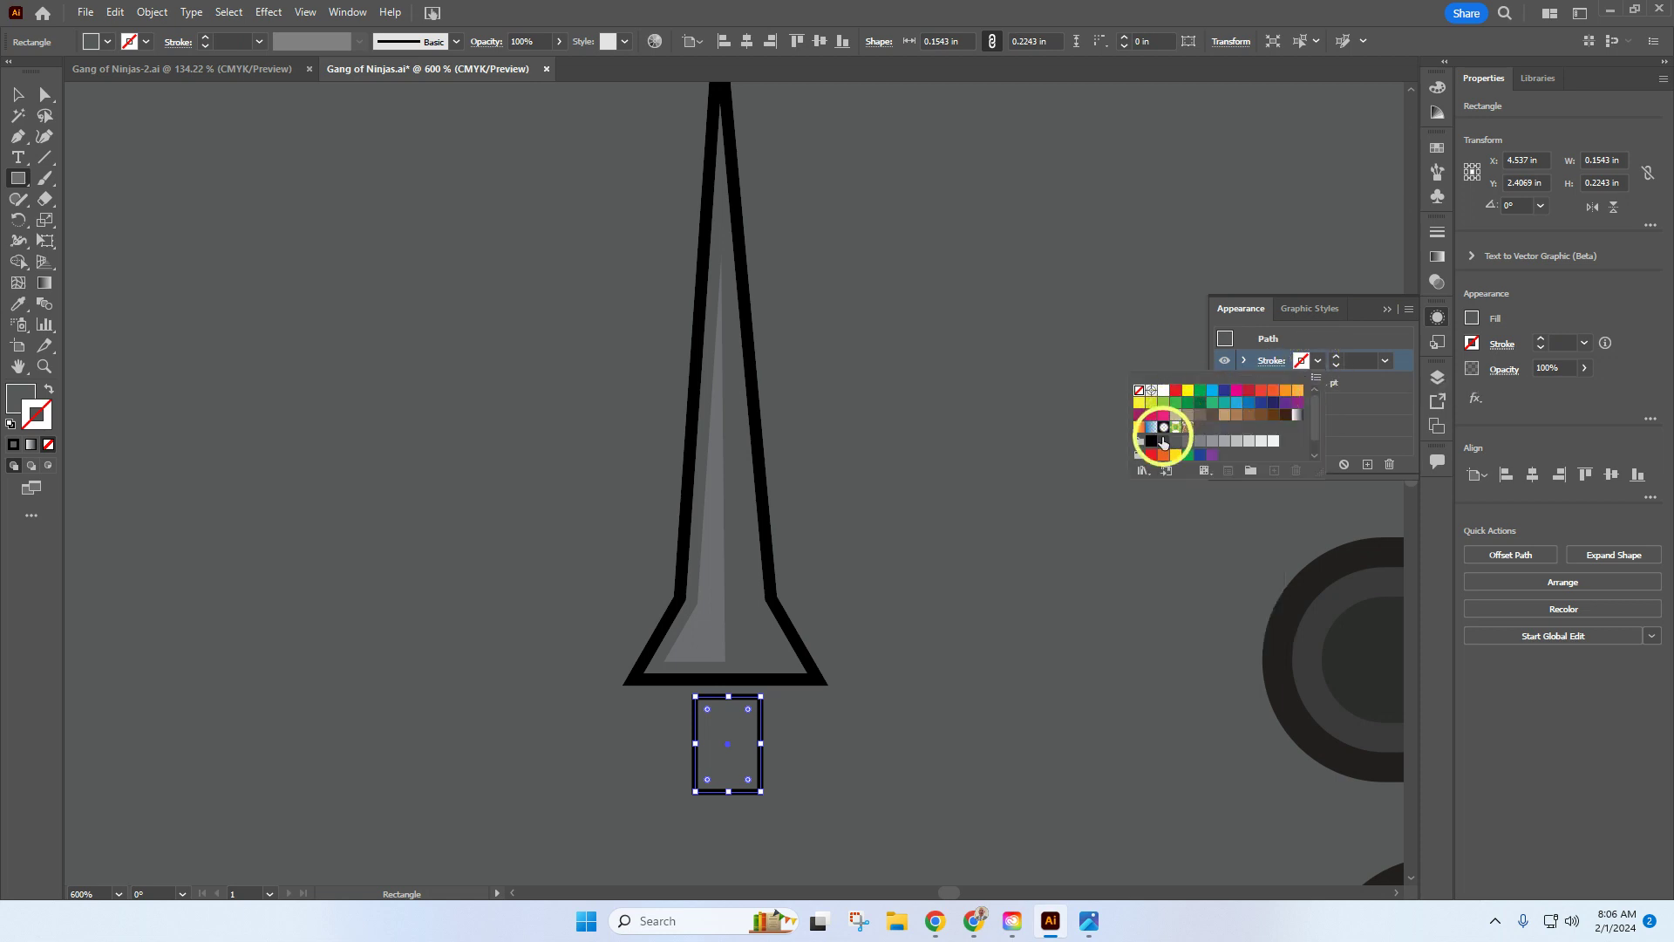
pyautogui.click(1152, 444)
pyautogui.click(1271, 361)
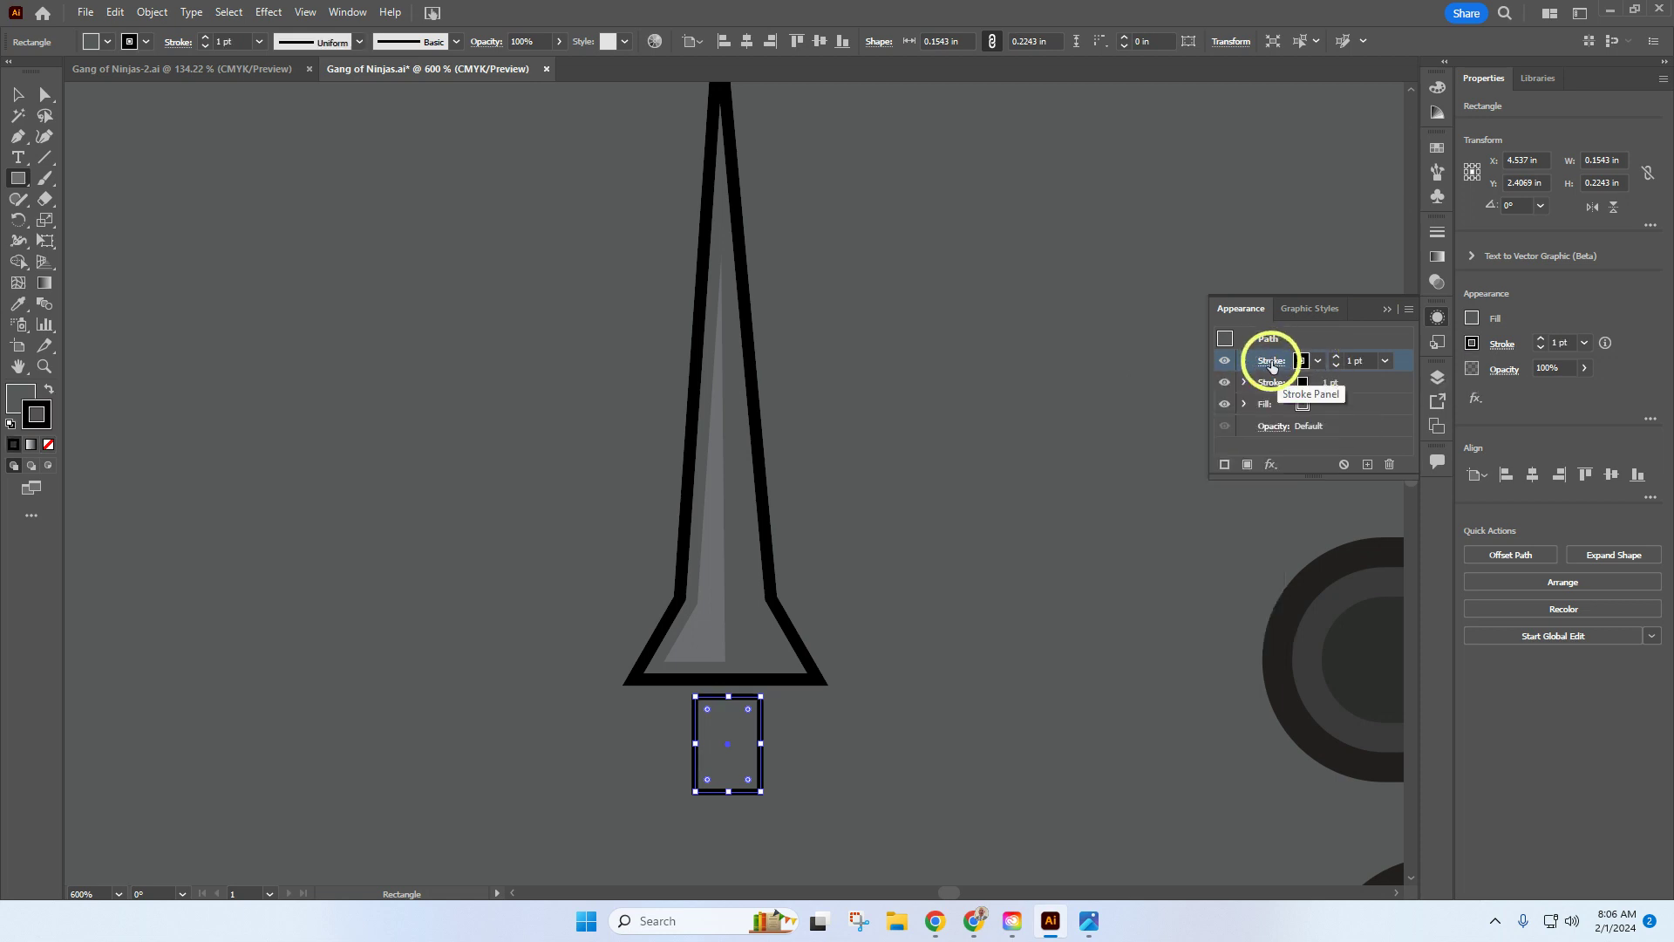
pyautogui.click(1272, 361)
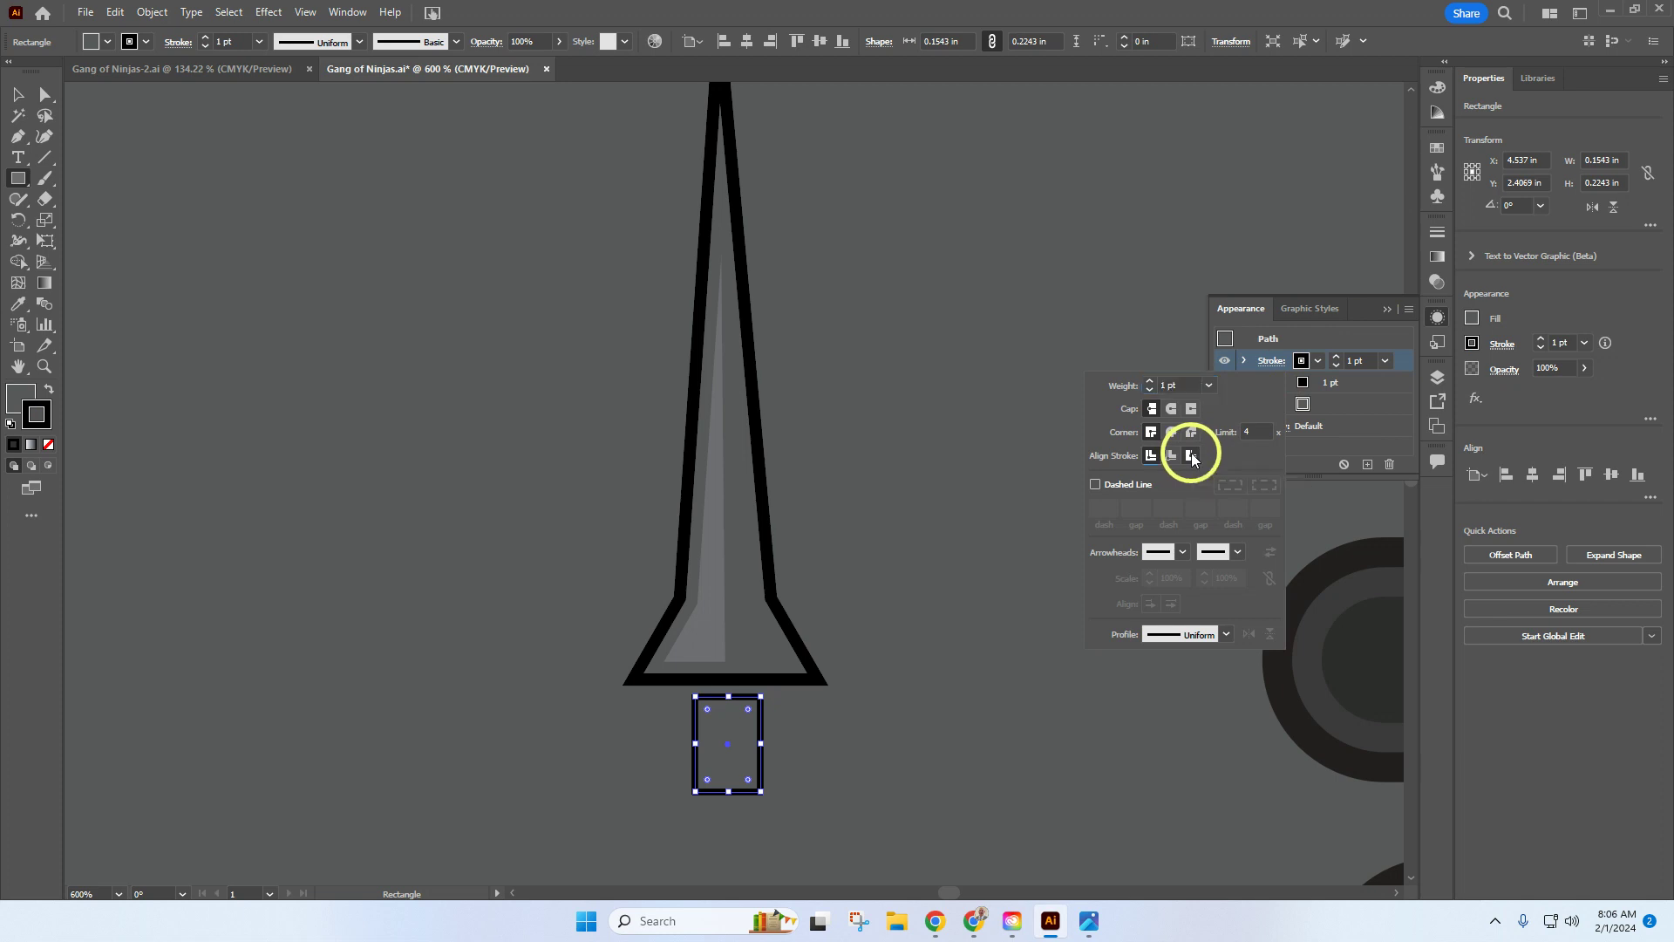
pyautogui.click(1191, 456)
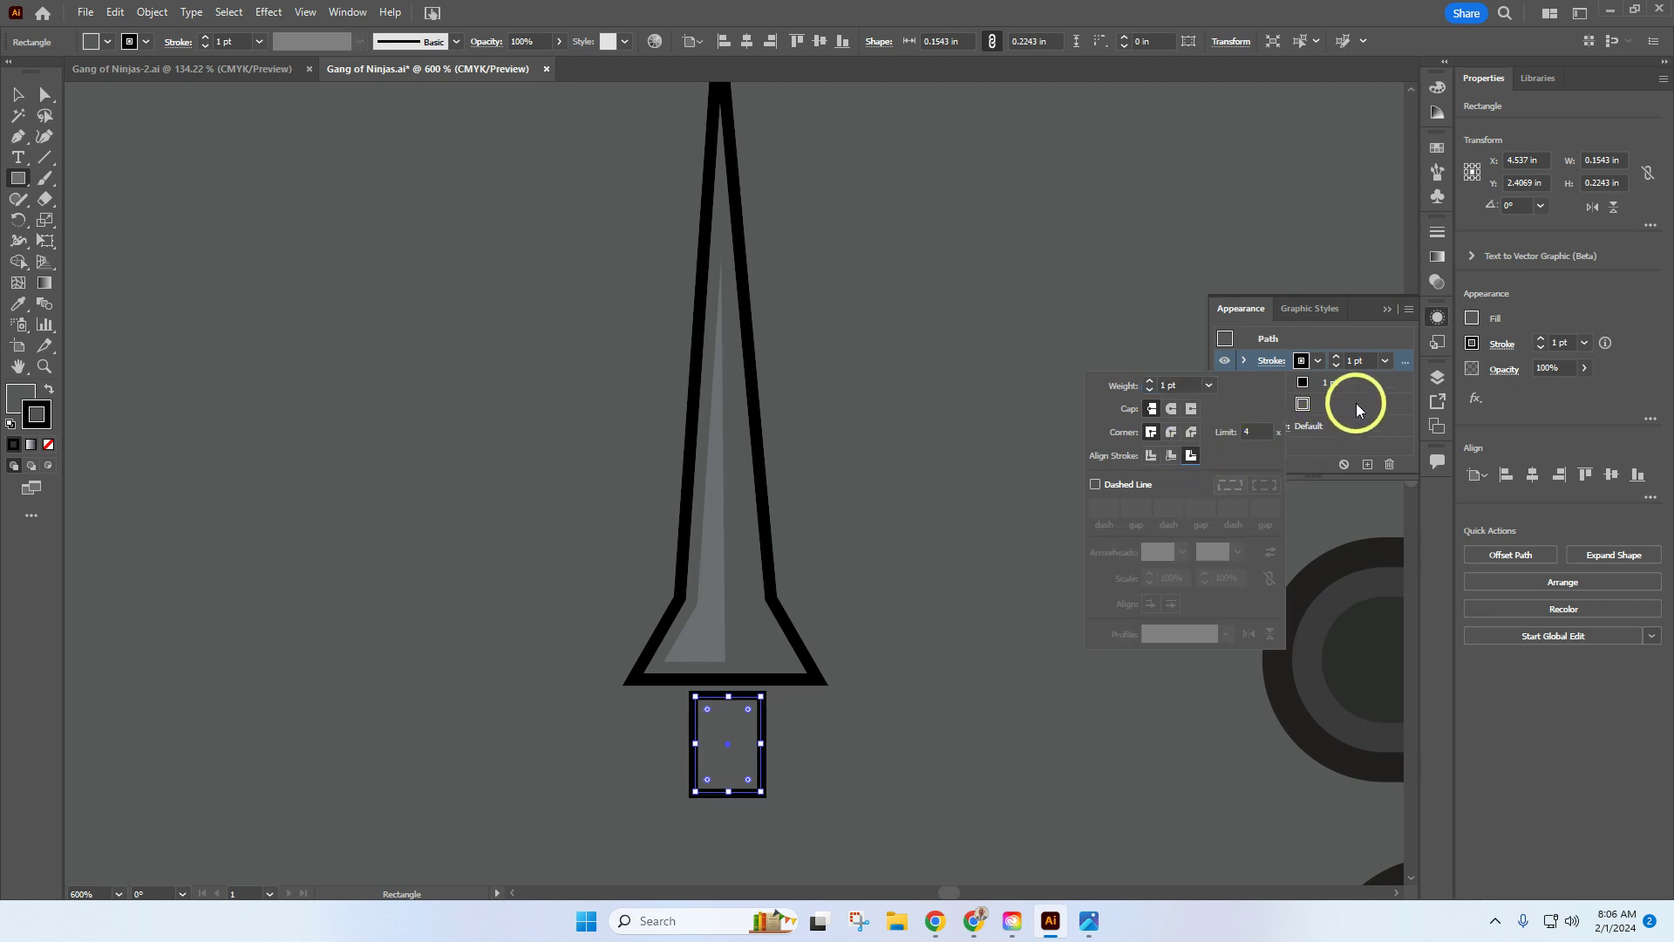
pyautogui.click(1387, 362)
pyautogui.click(1402, 460)
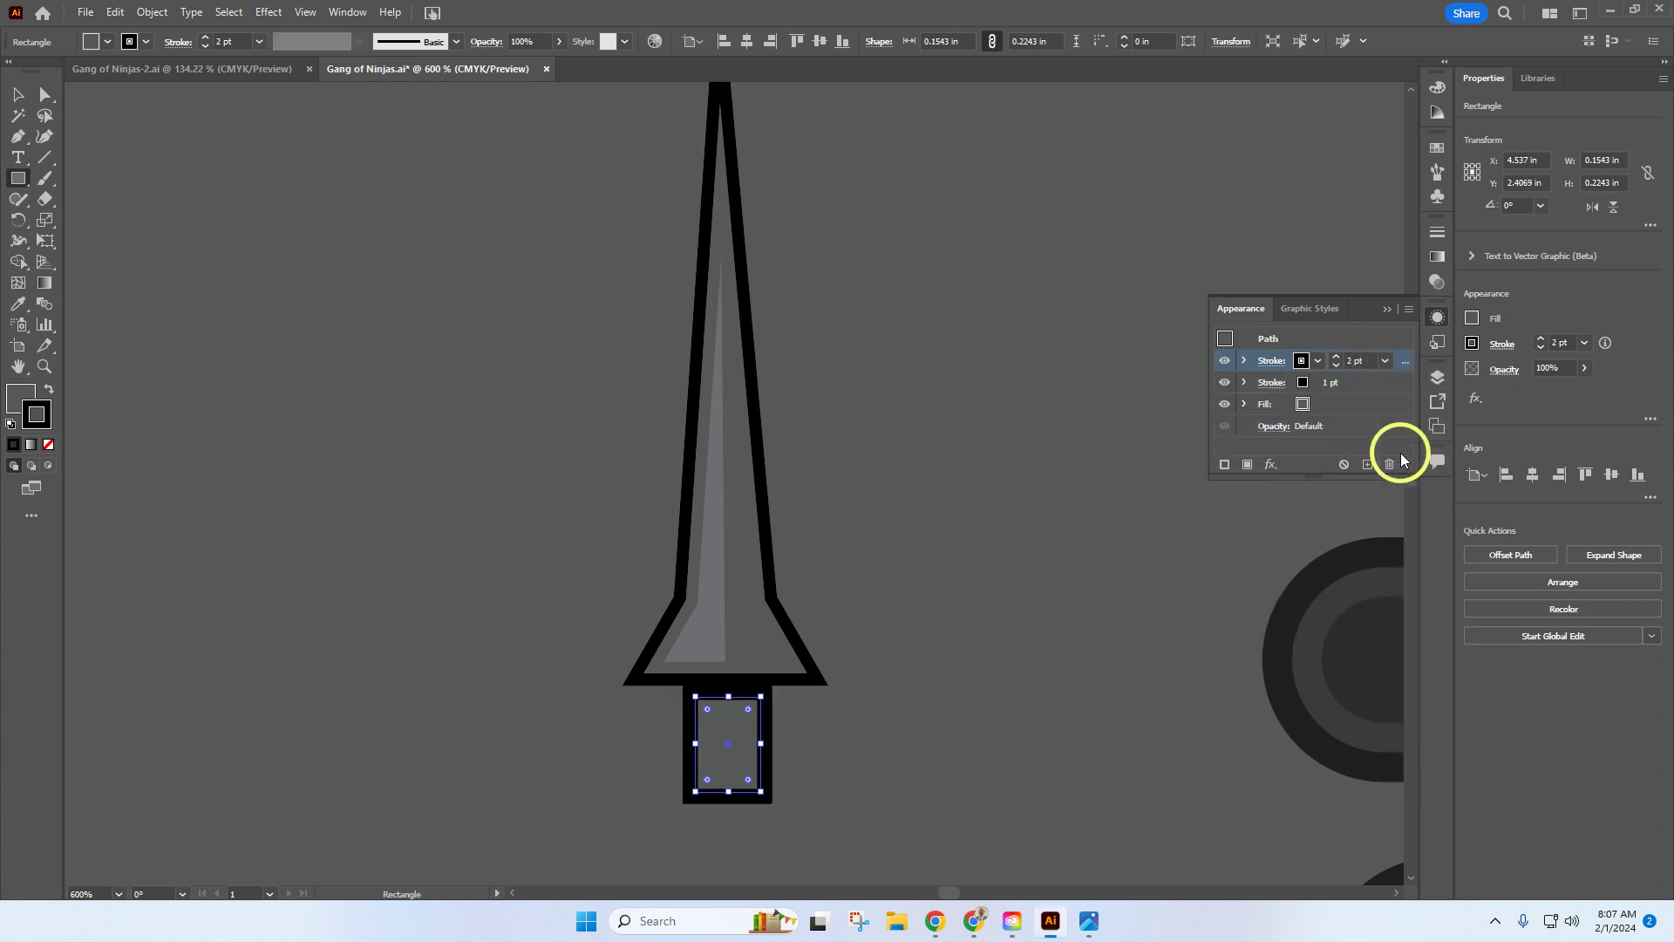
# Make the rectangle's inner stroke brown at 2 pt
pyautogui.click(1312, 384)
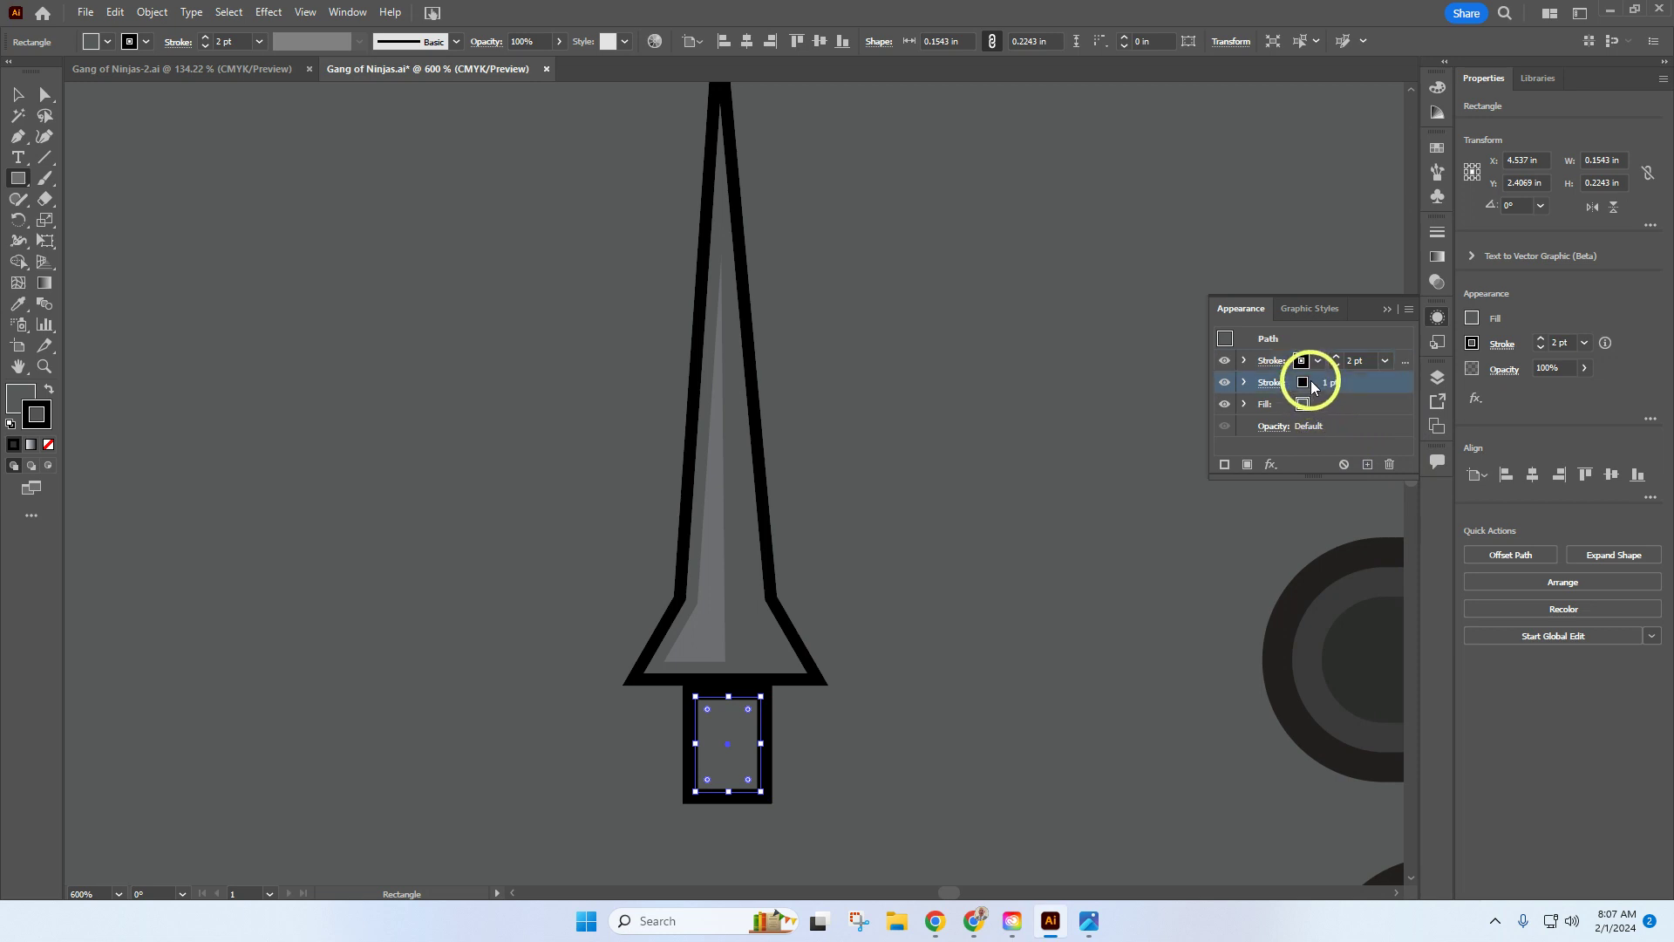
pyautogui.click(1266, 387)
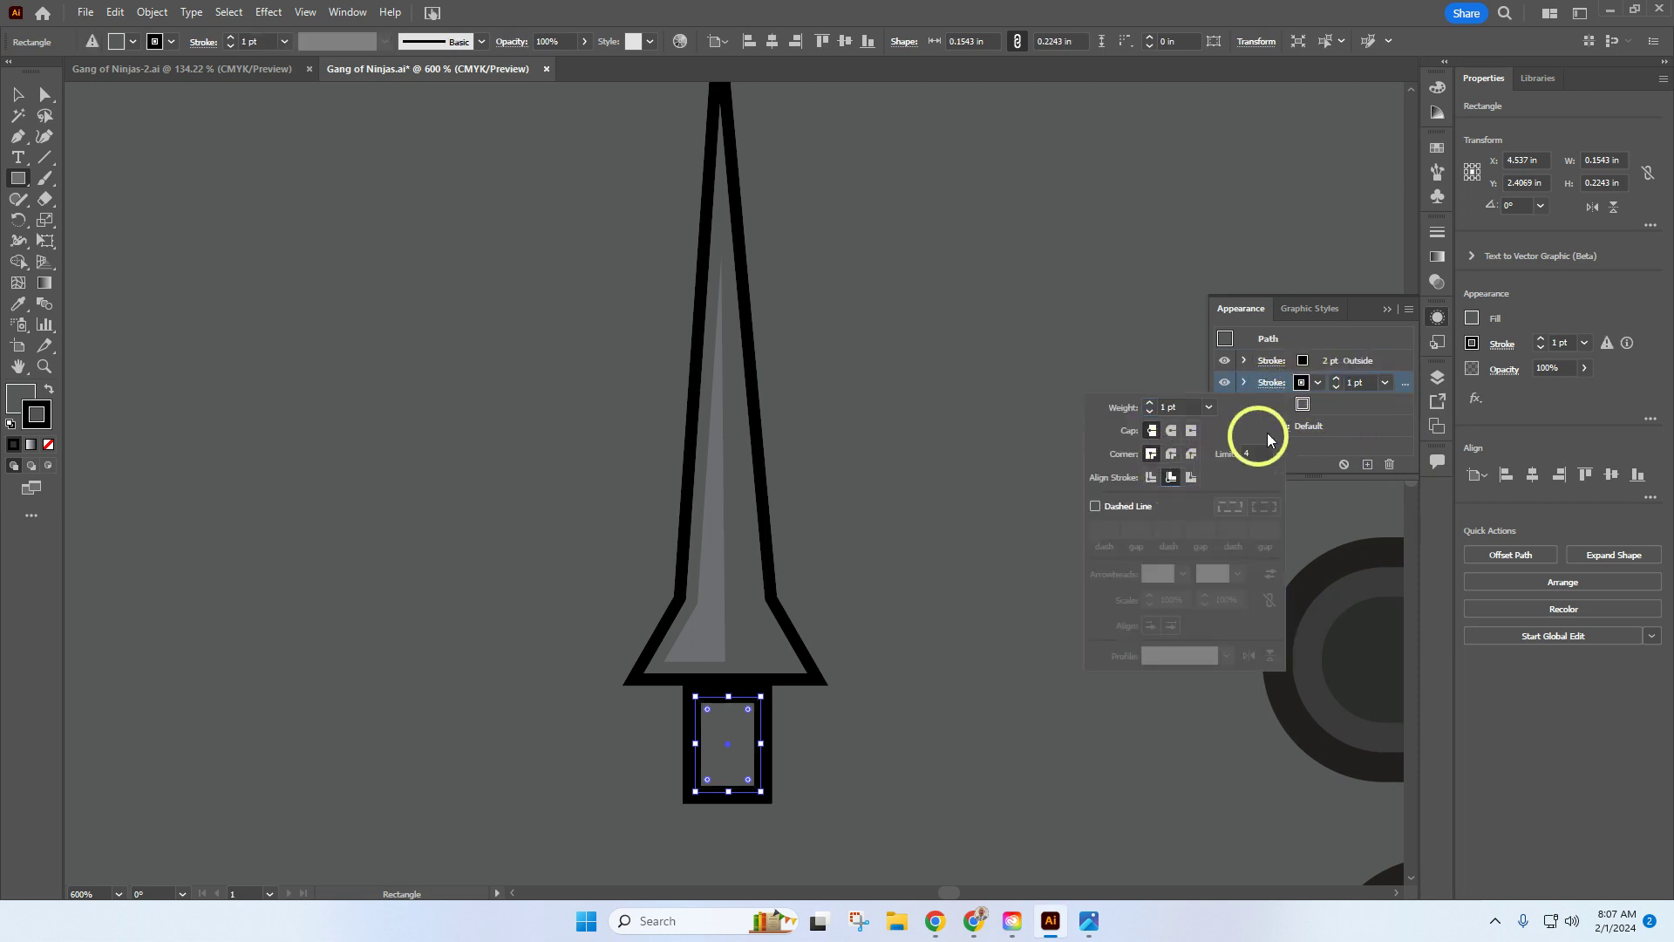
pyautogui.click(1318, 384)
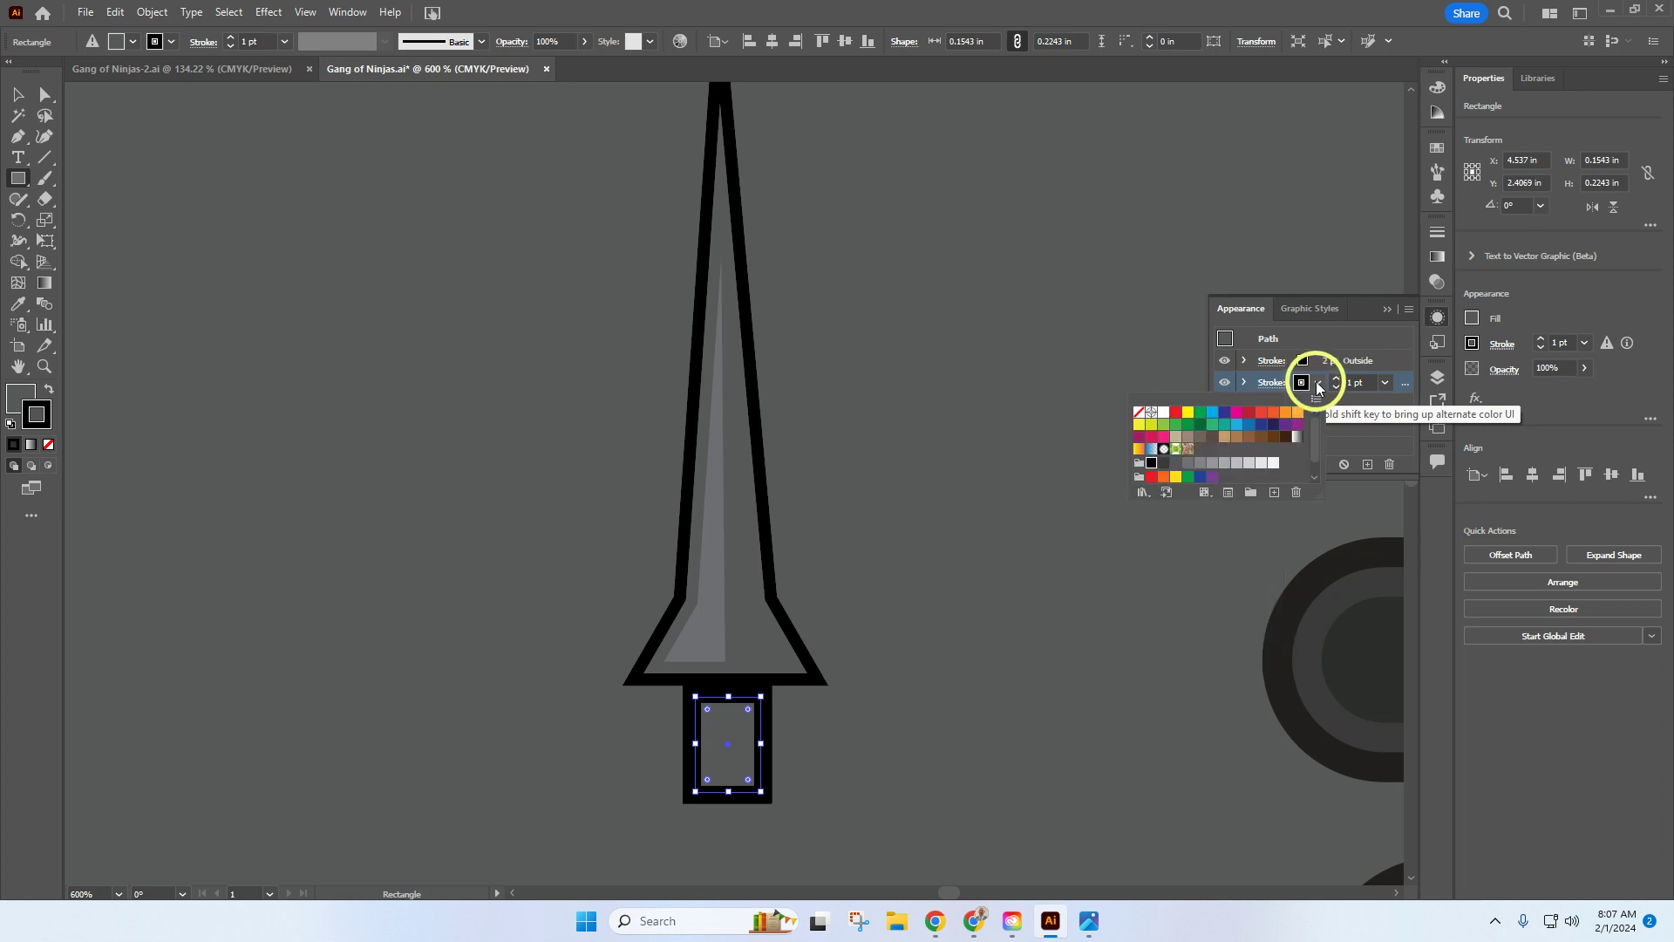
pyautogui.click(1261, 436)
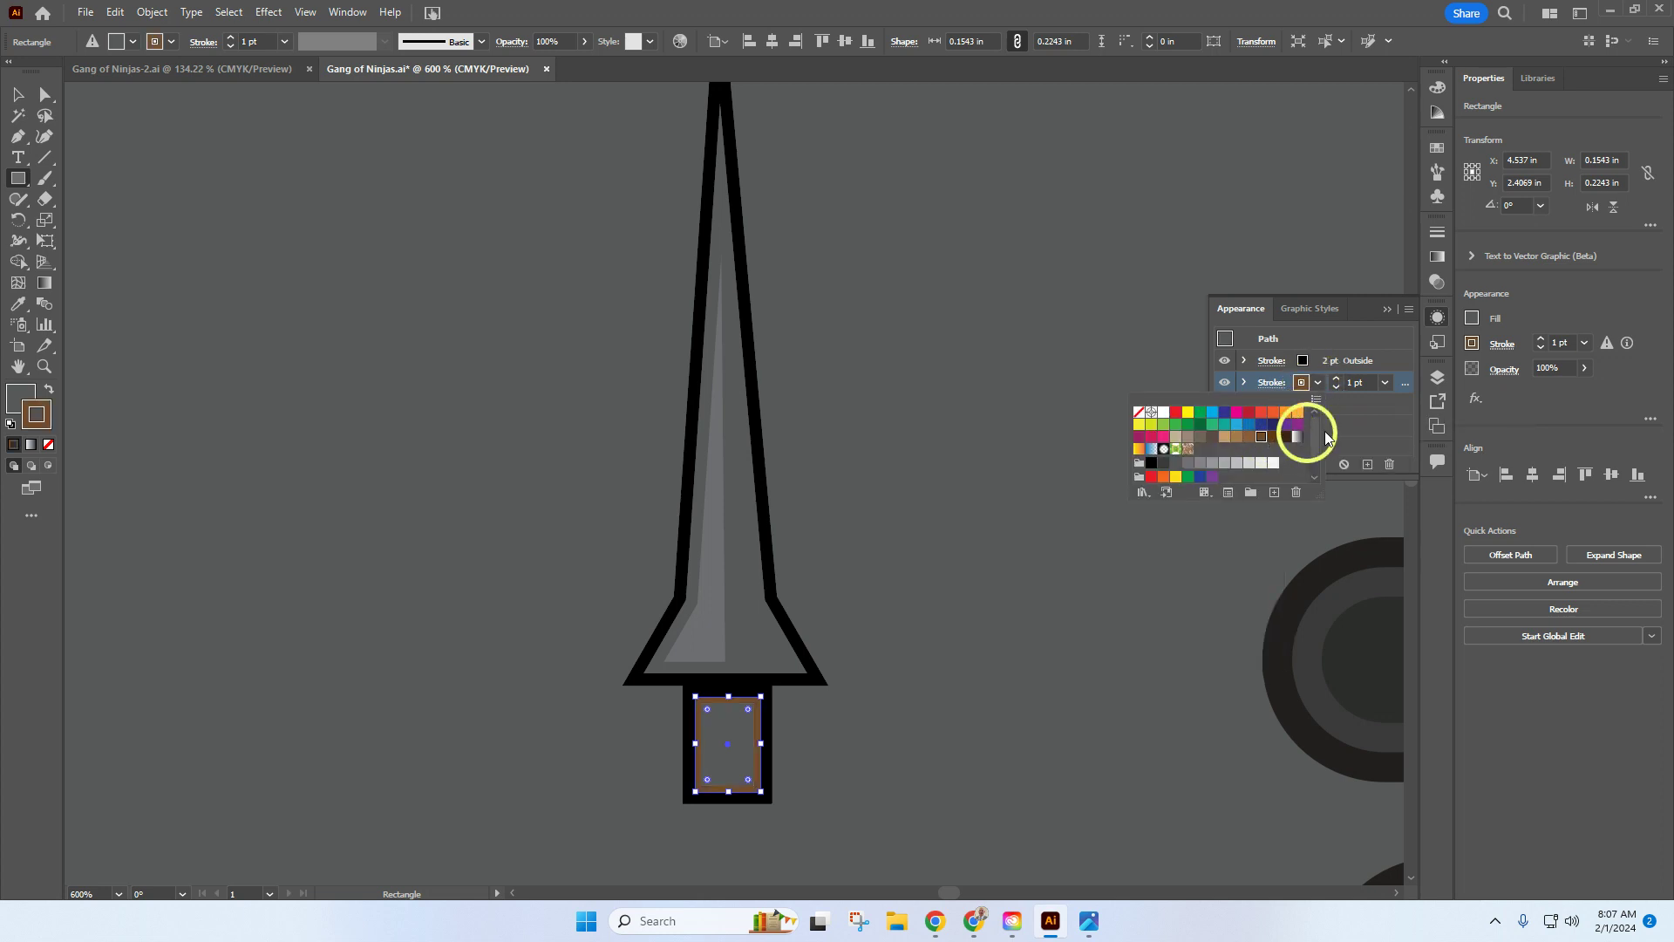
pyautogui.click(1386, 383)
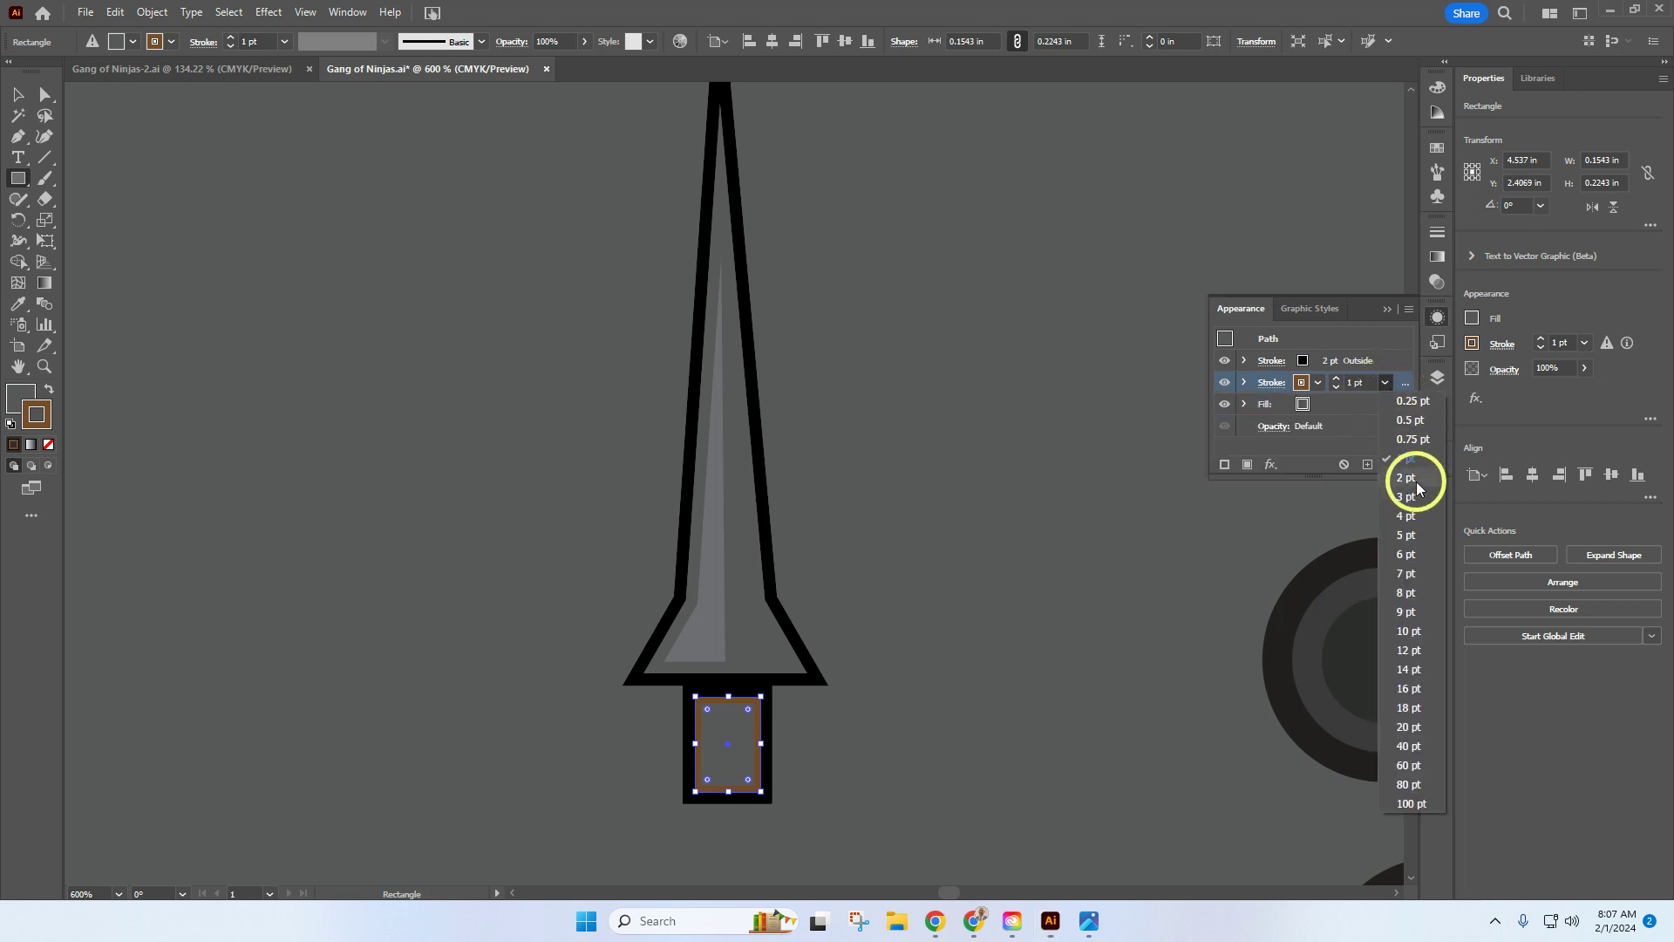
pyautogui.click(1407, 476)
# Fill the handle rectangle with the brown swatch
pyautogui.click(1320, 410)
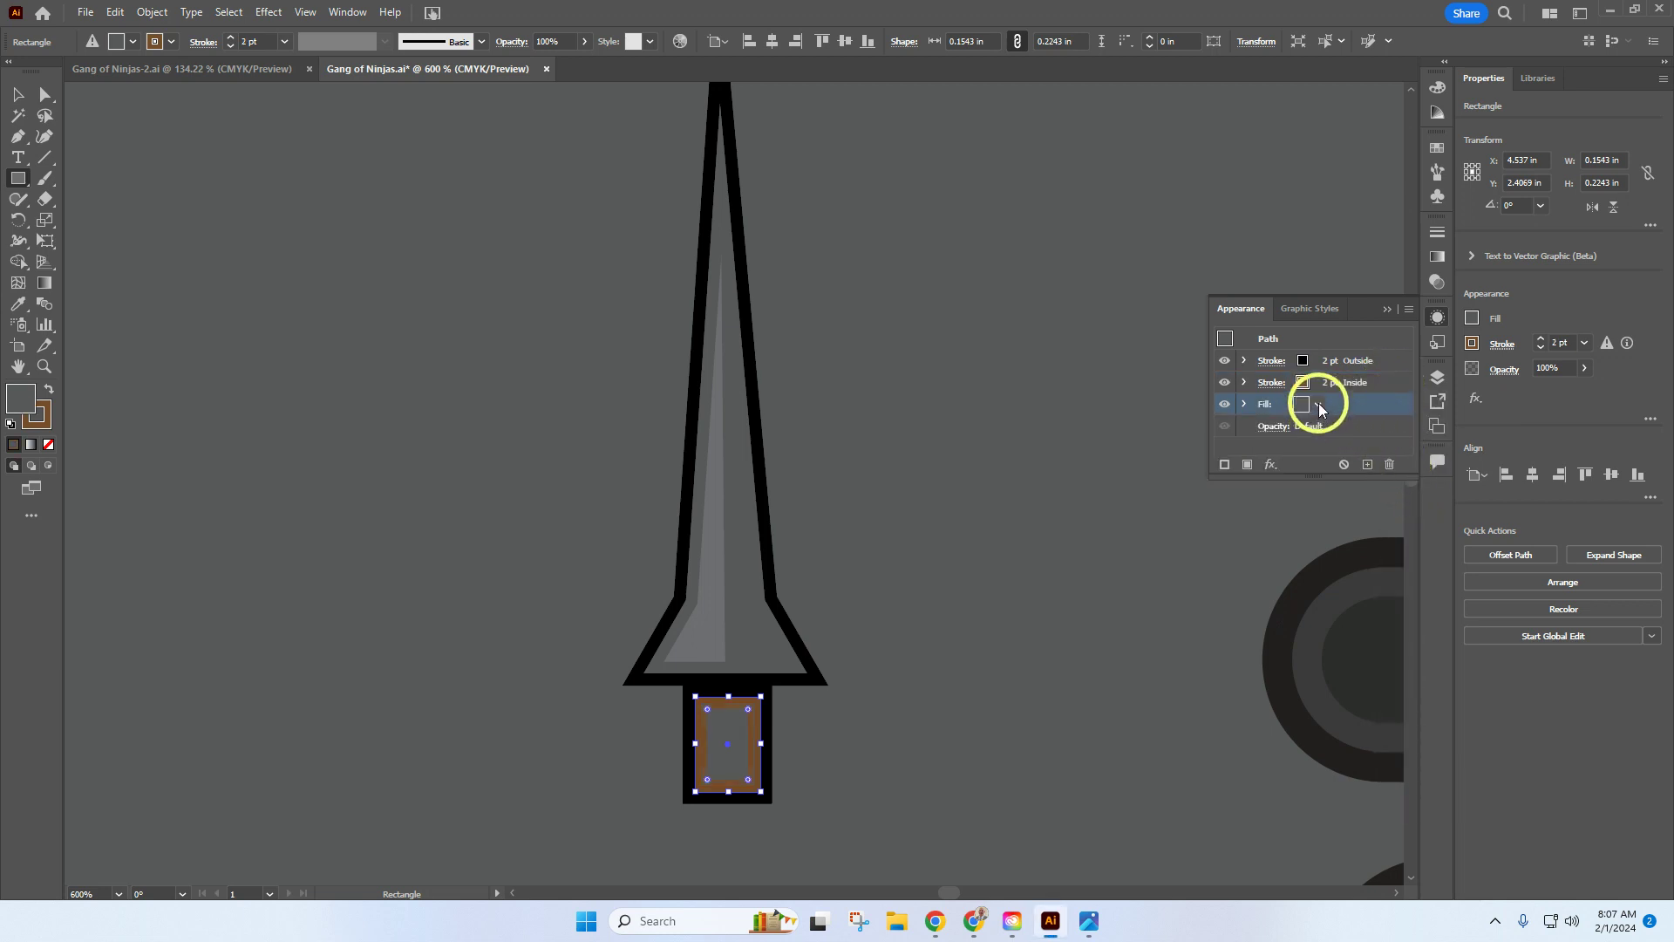
pyautogui.click(1320, 407)
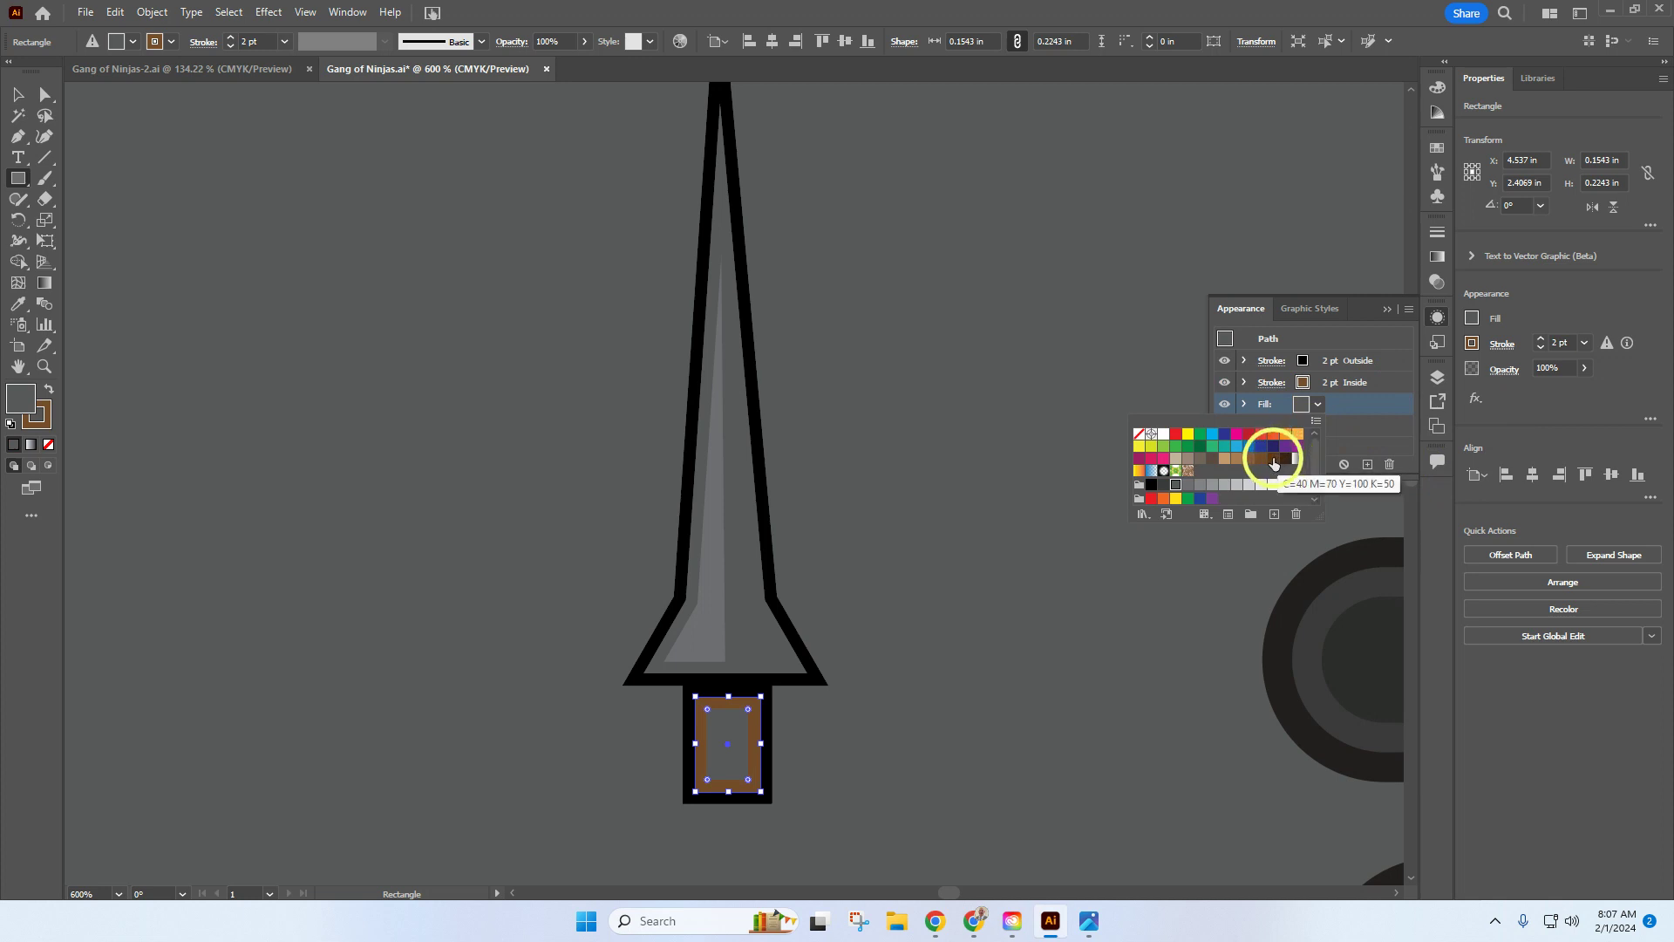
pyautogui.click(1249, 459)
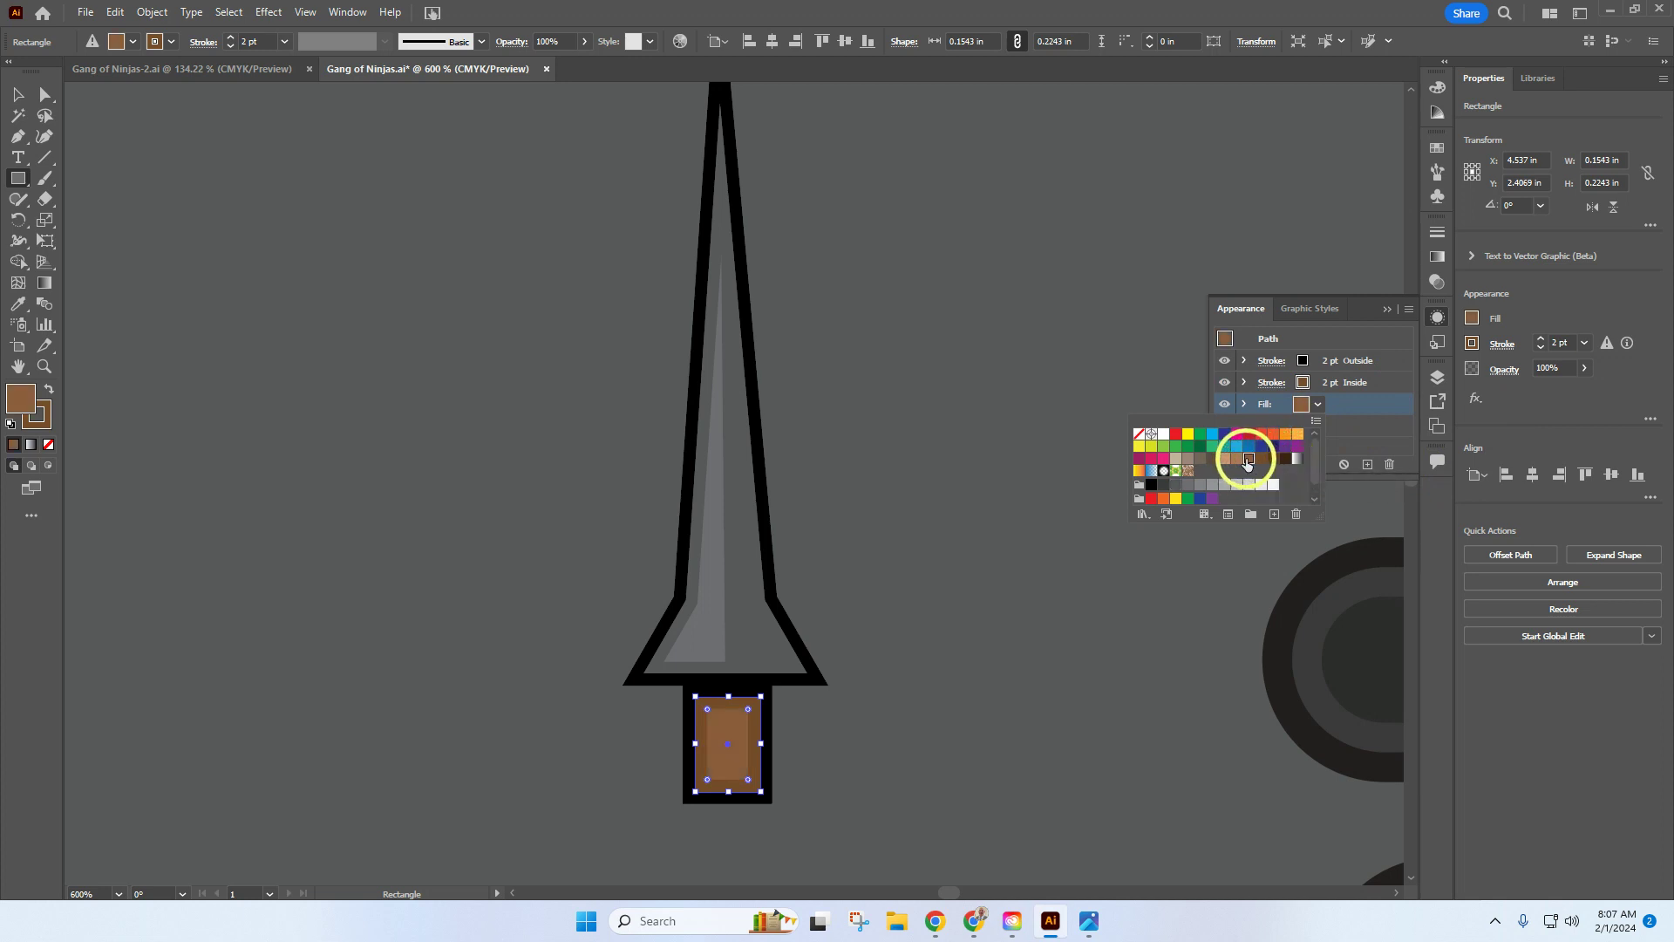
pyautogui.click(1354, 428)
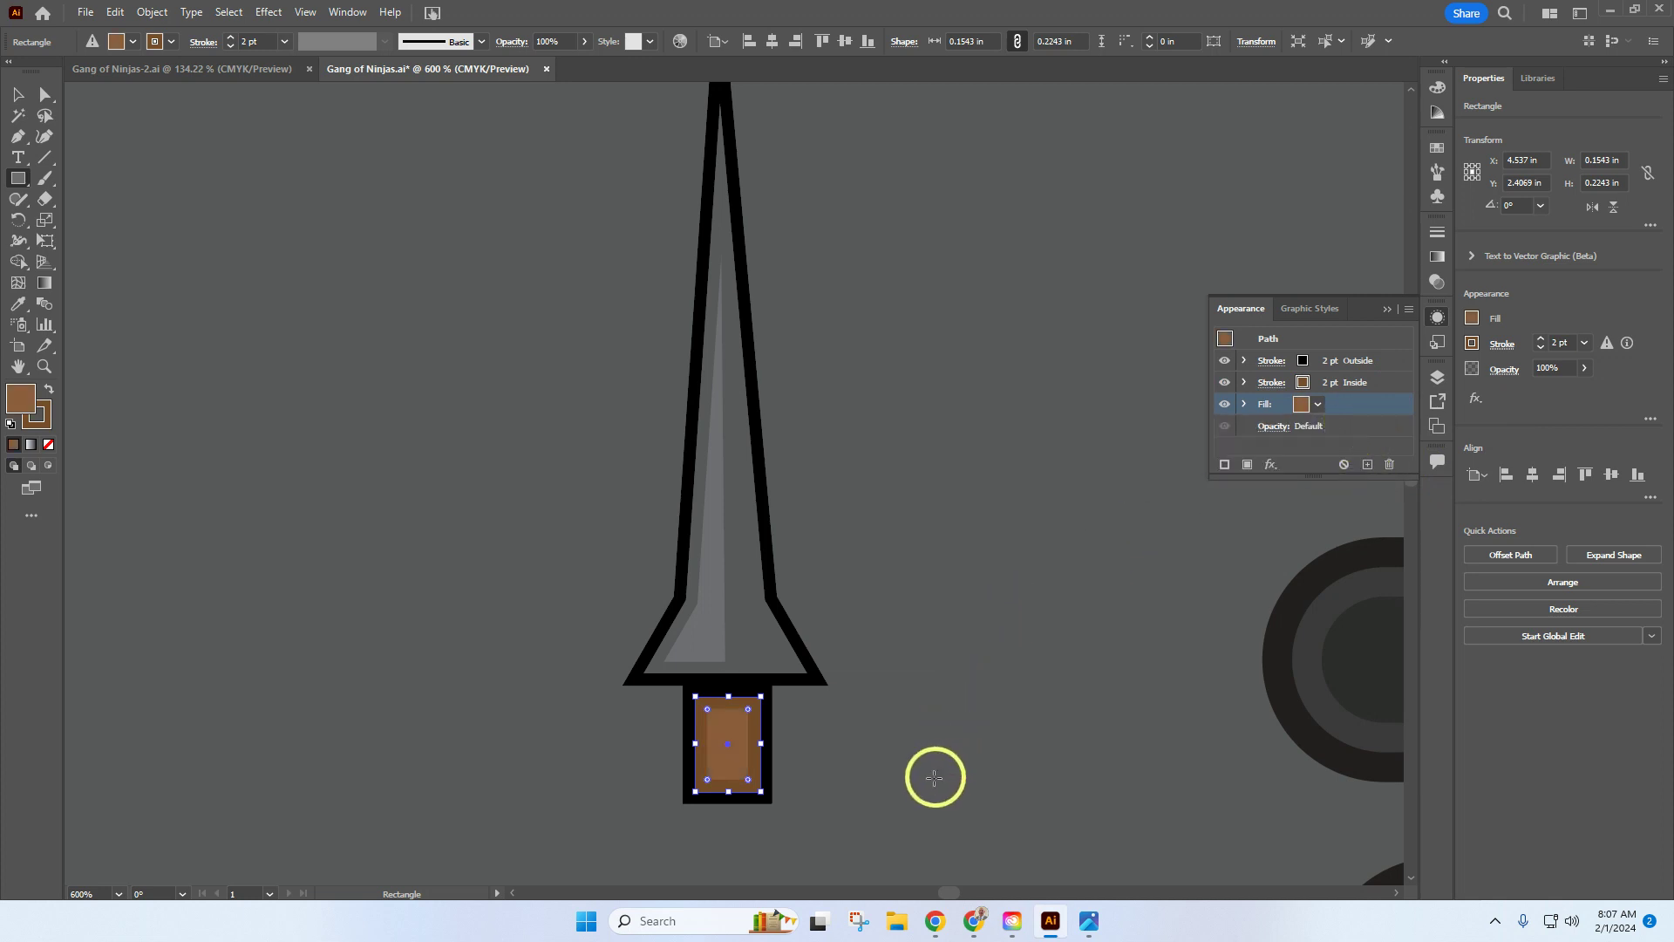
# Nudge the brown handle to sit centred beneath the spike, then deselect
pyautogui.scroll(-1, 470, 660)
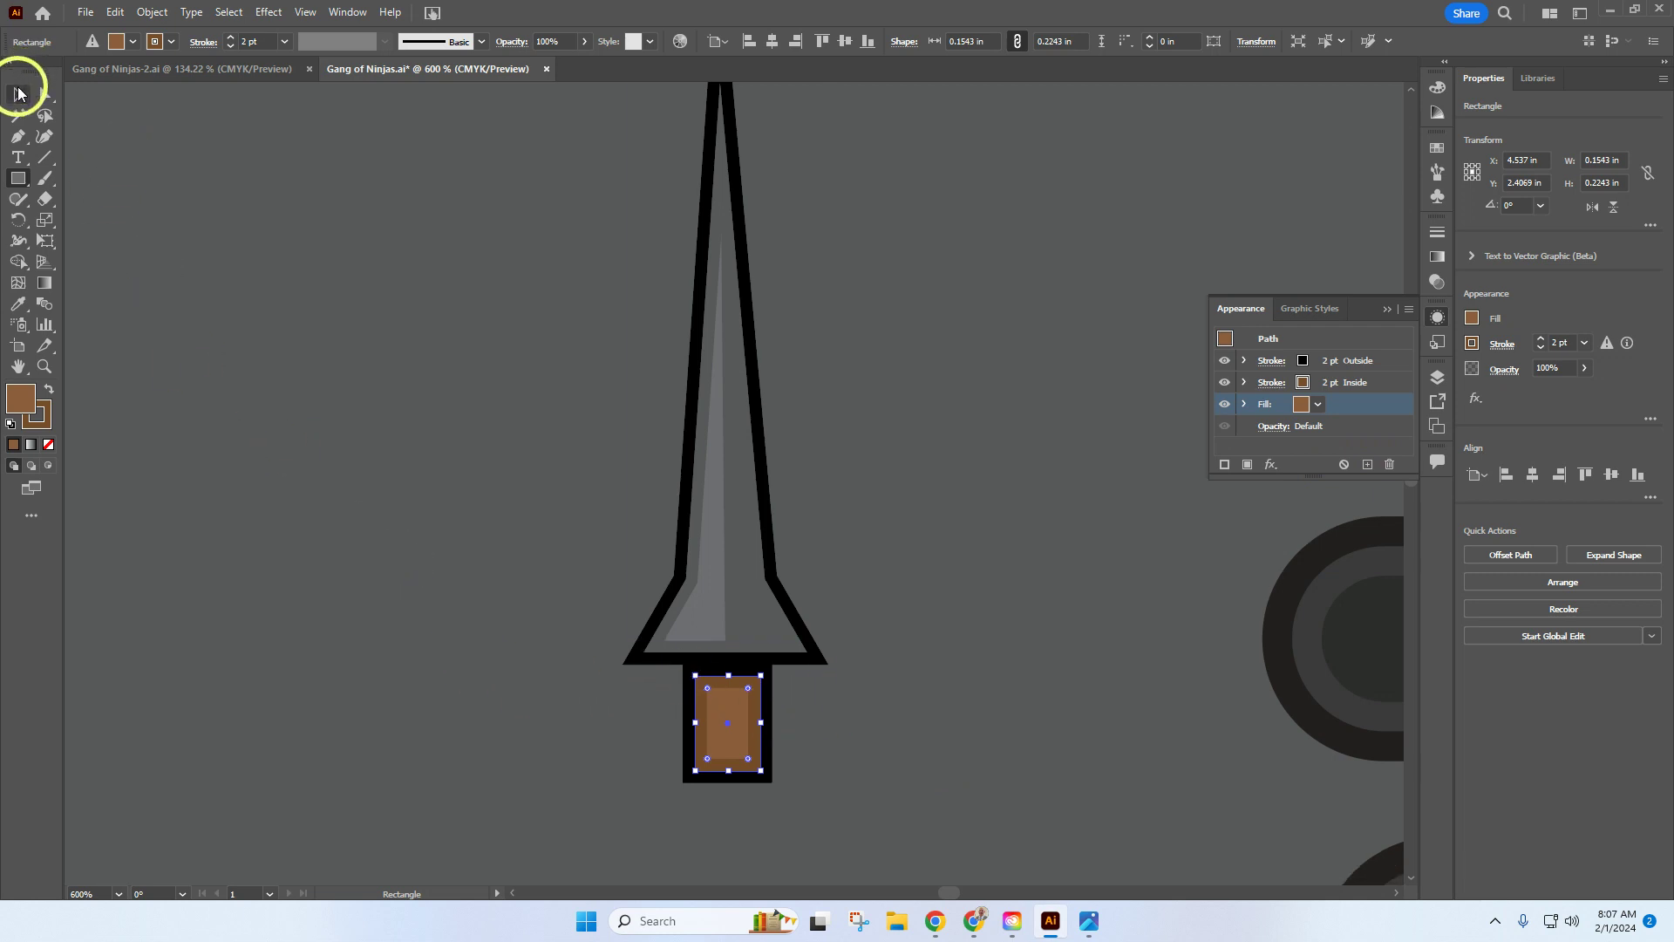
pyautogui.click(19, 94)
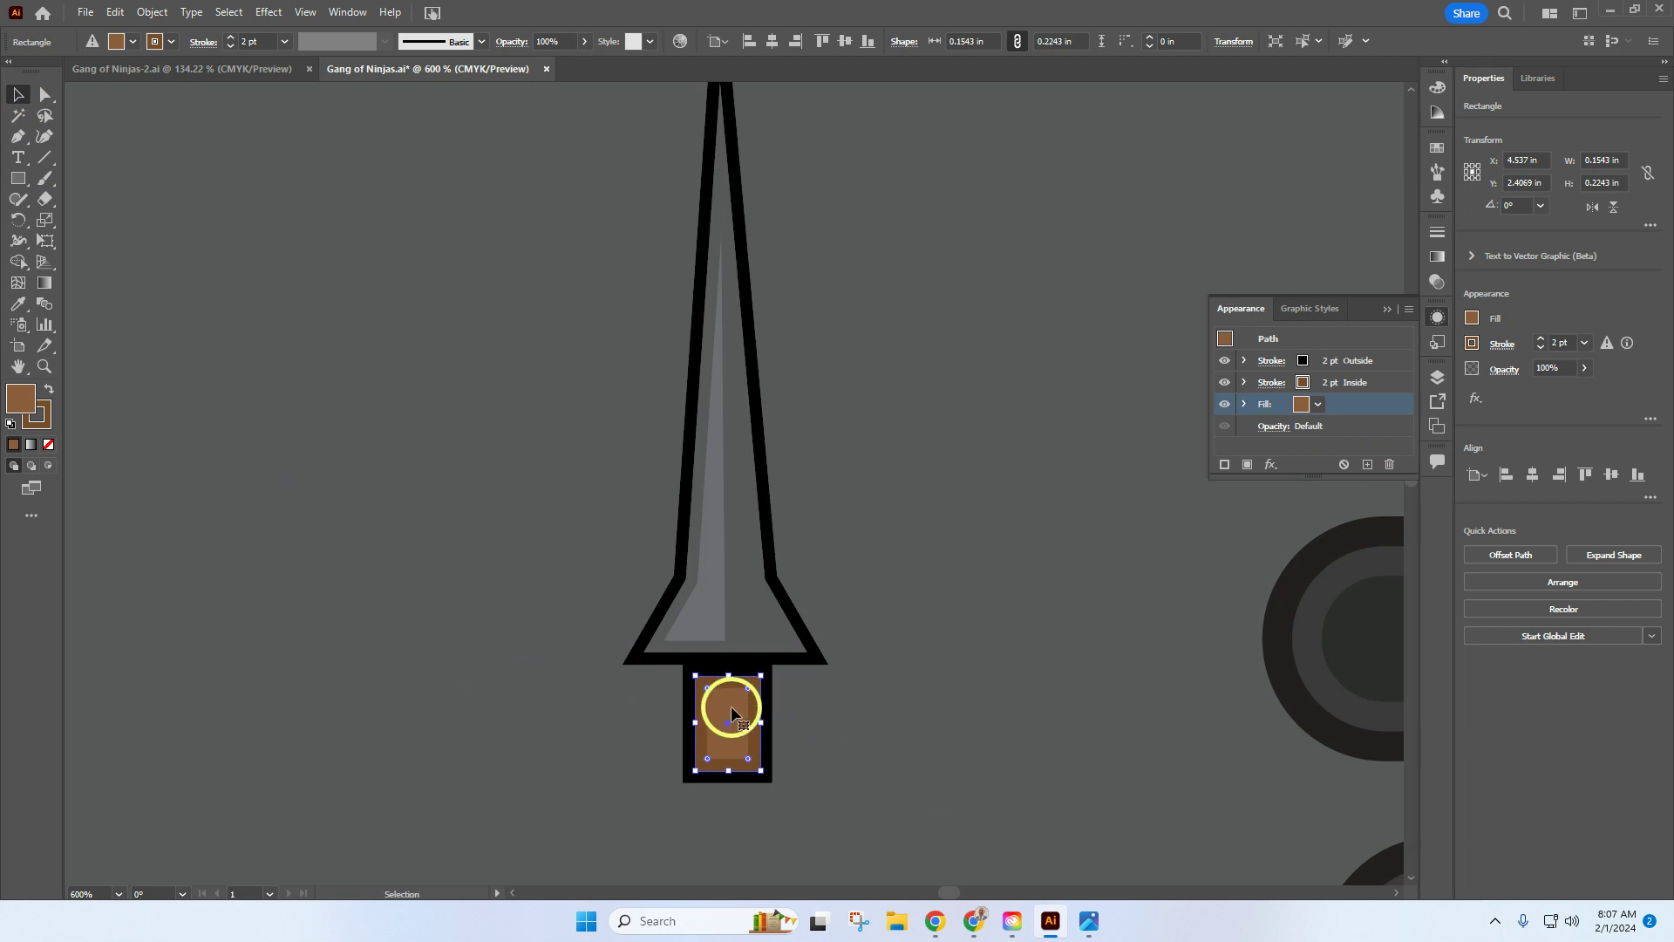
pyautogui.moveTo(732, 714)
pyautogui.mouseDown()
pyautogui.moveTo(729, 696)
pyautogui.moveTo(726, 725)
pyautogui.moveTo(724, 698)
pyautogui.mouseUp()
pyautogui.click(839, 731)
pyautogui.click(981, 752)
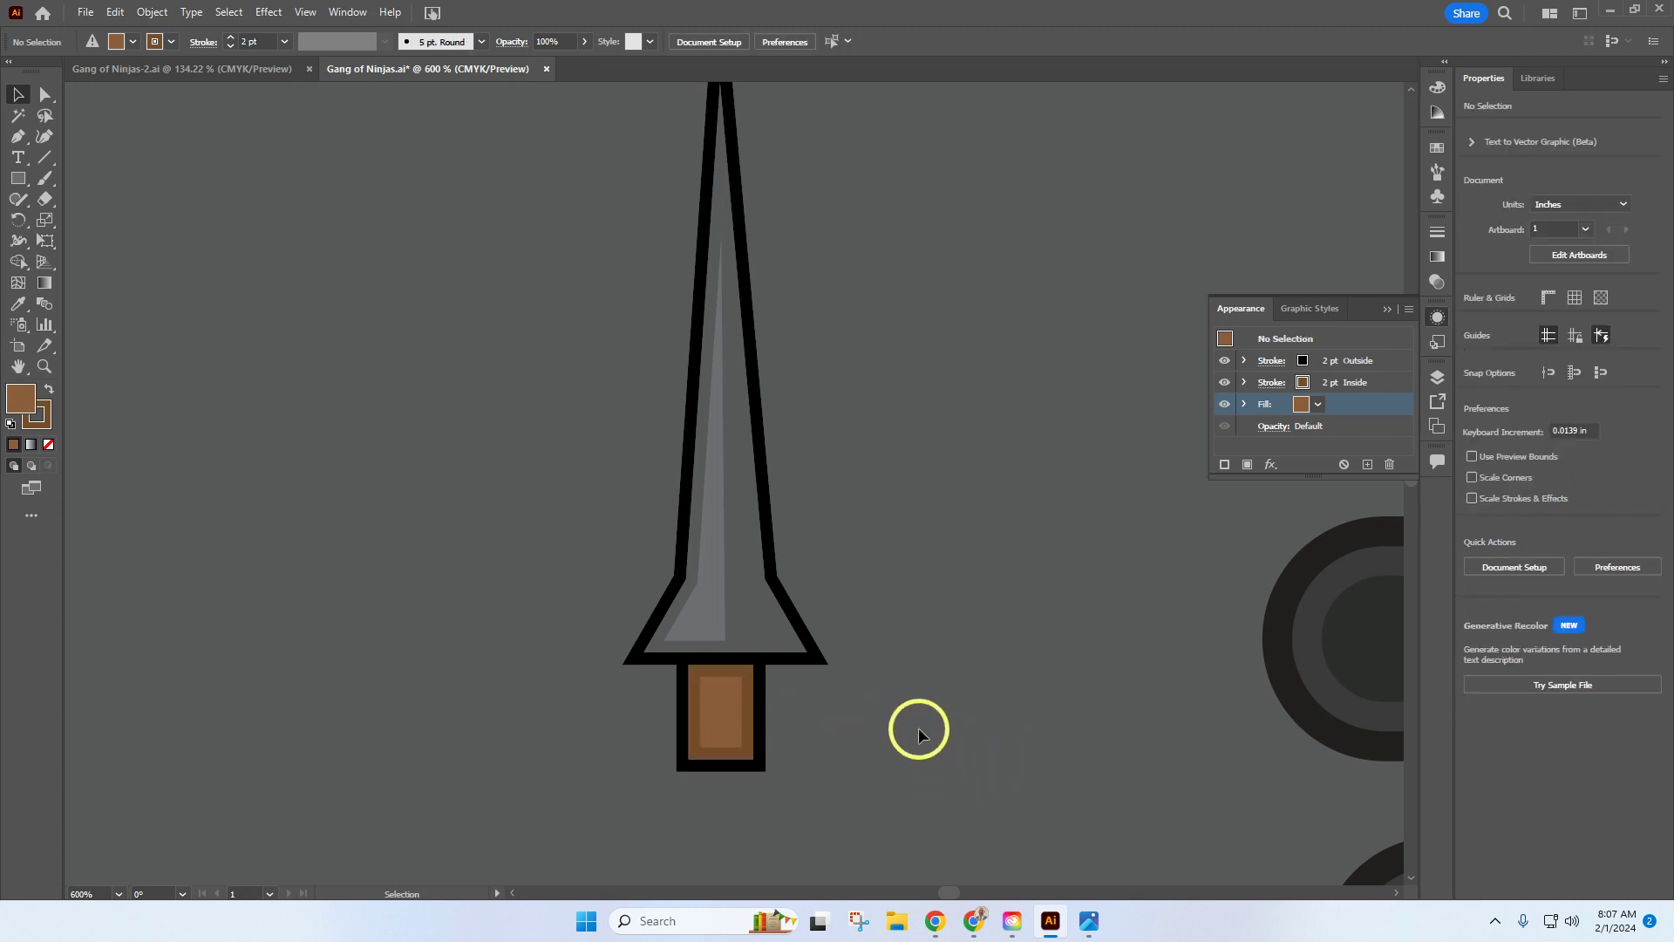
# Zoom out and select all of the spear's parts
pyautogui.scroll(-1, 893, 654)
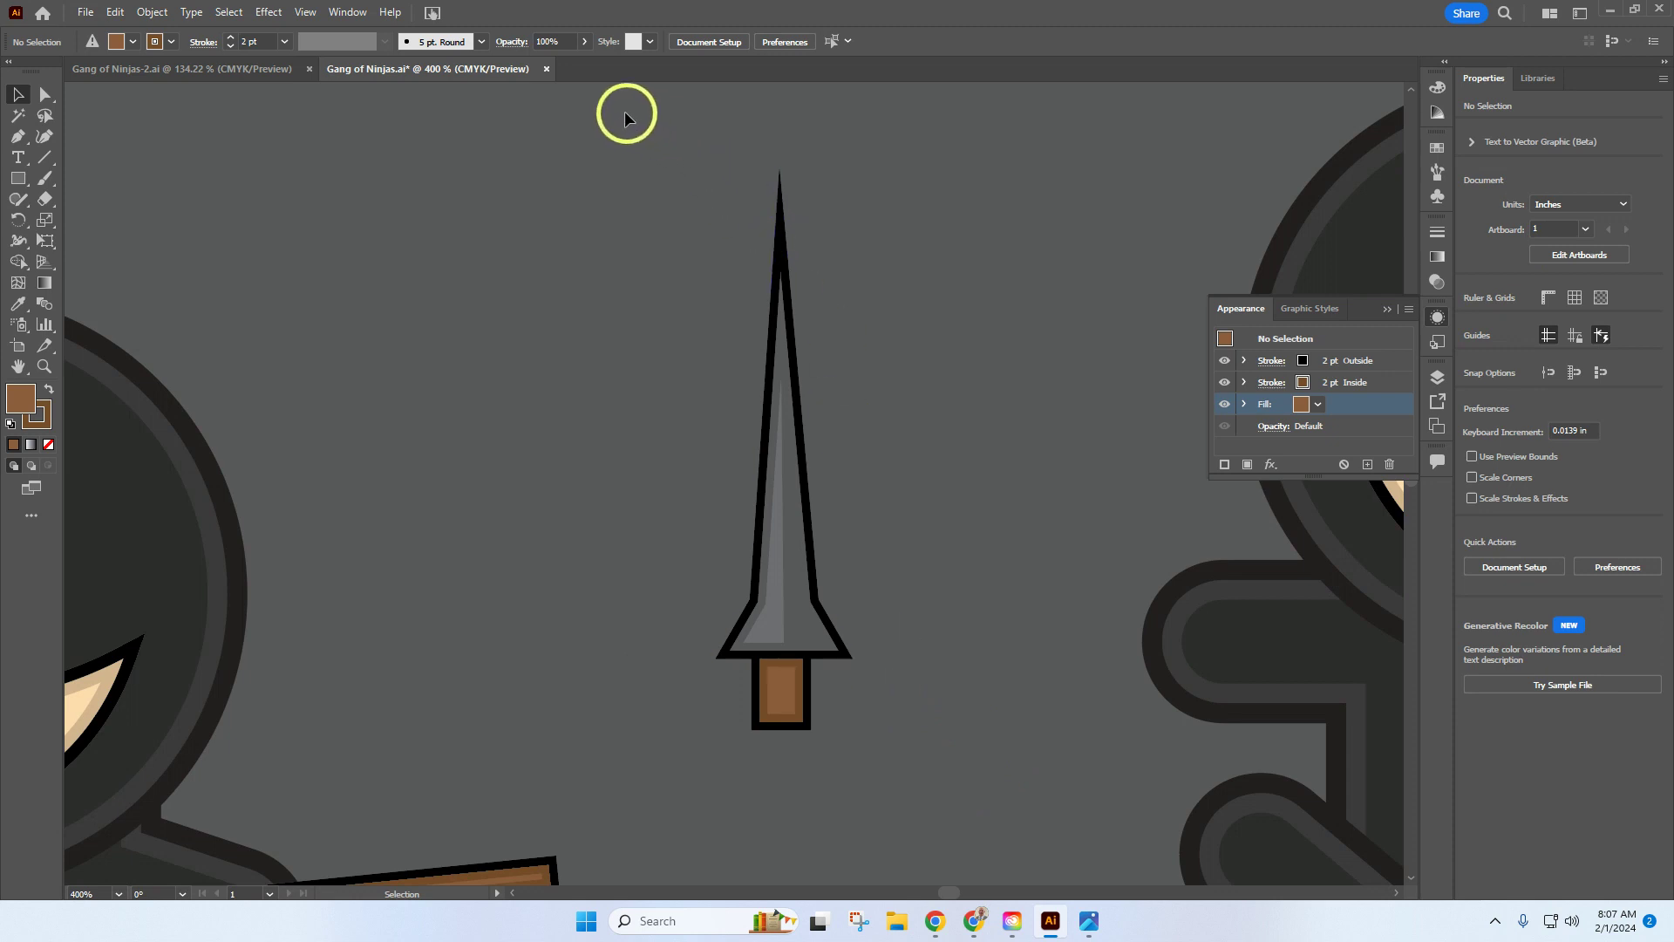
pyautogui.click(21, 98)
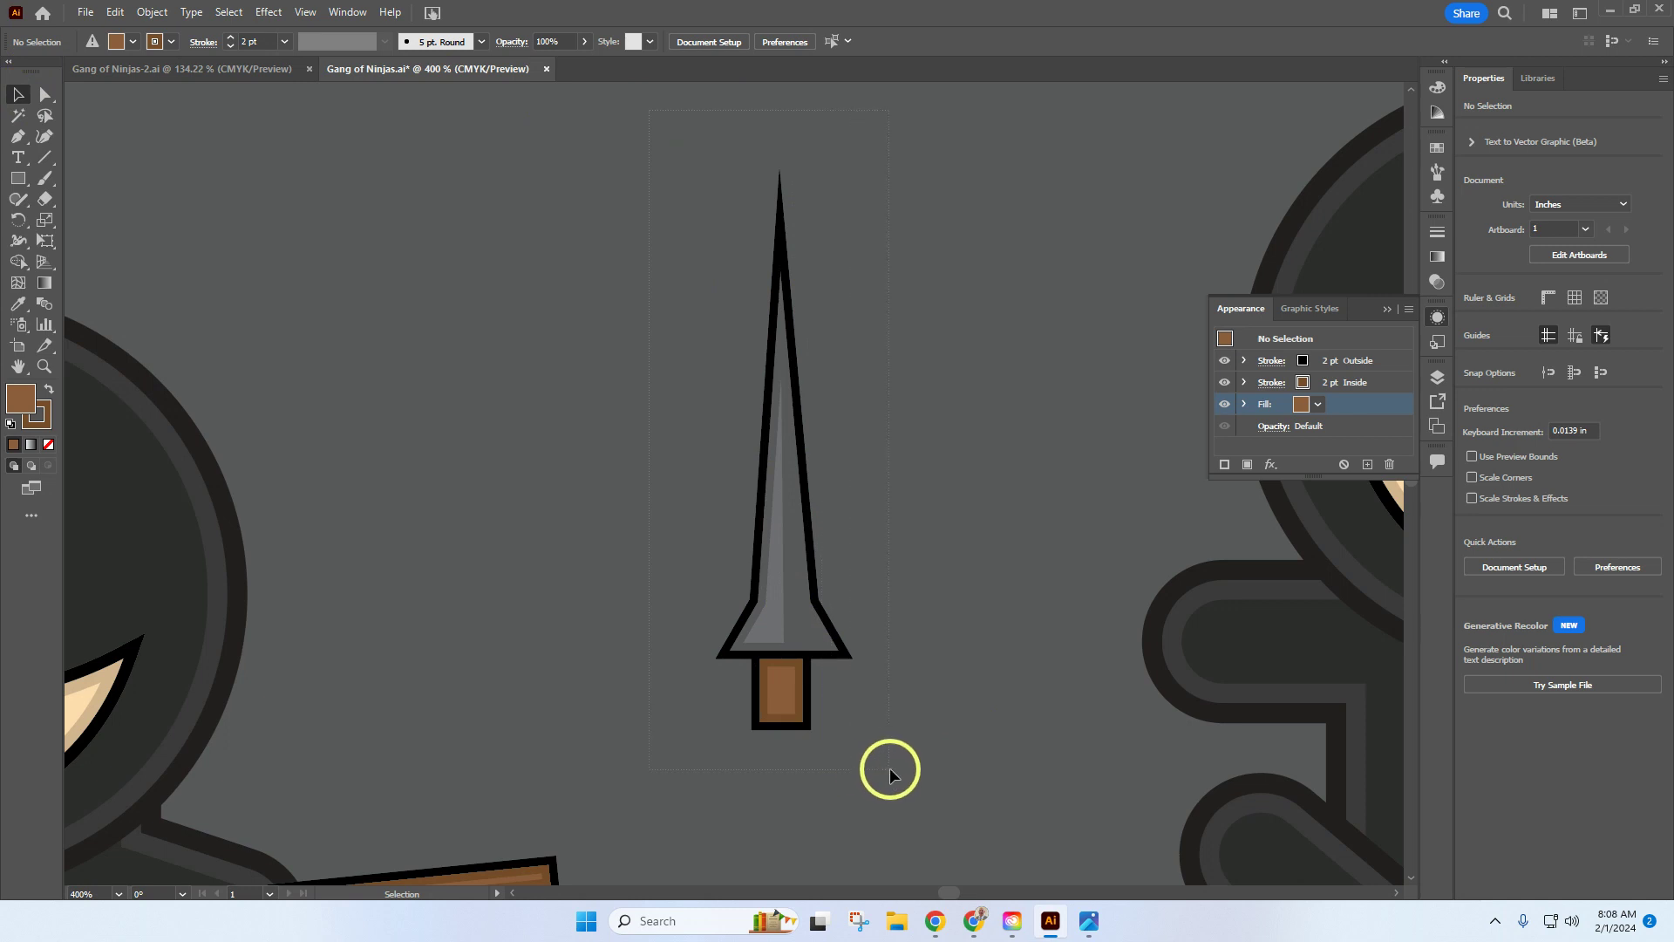
pyautogui.hotkey('ctrl', 'alt', 'a')
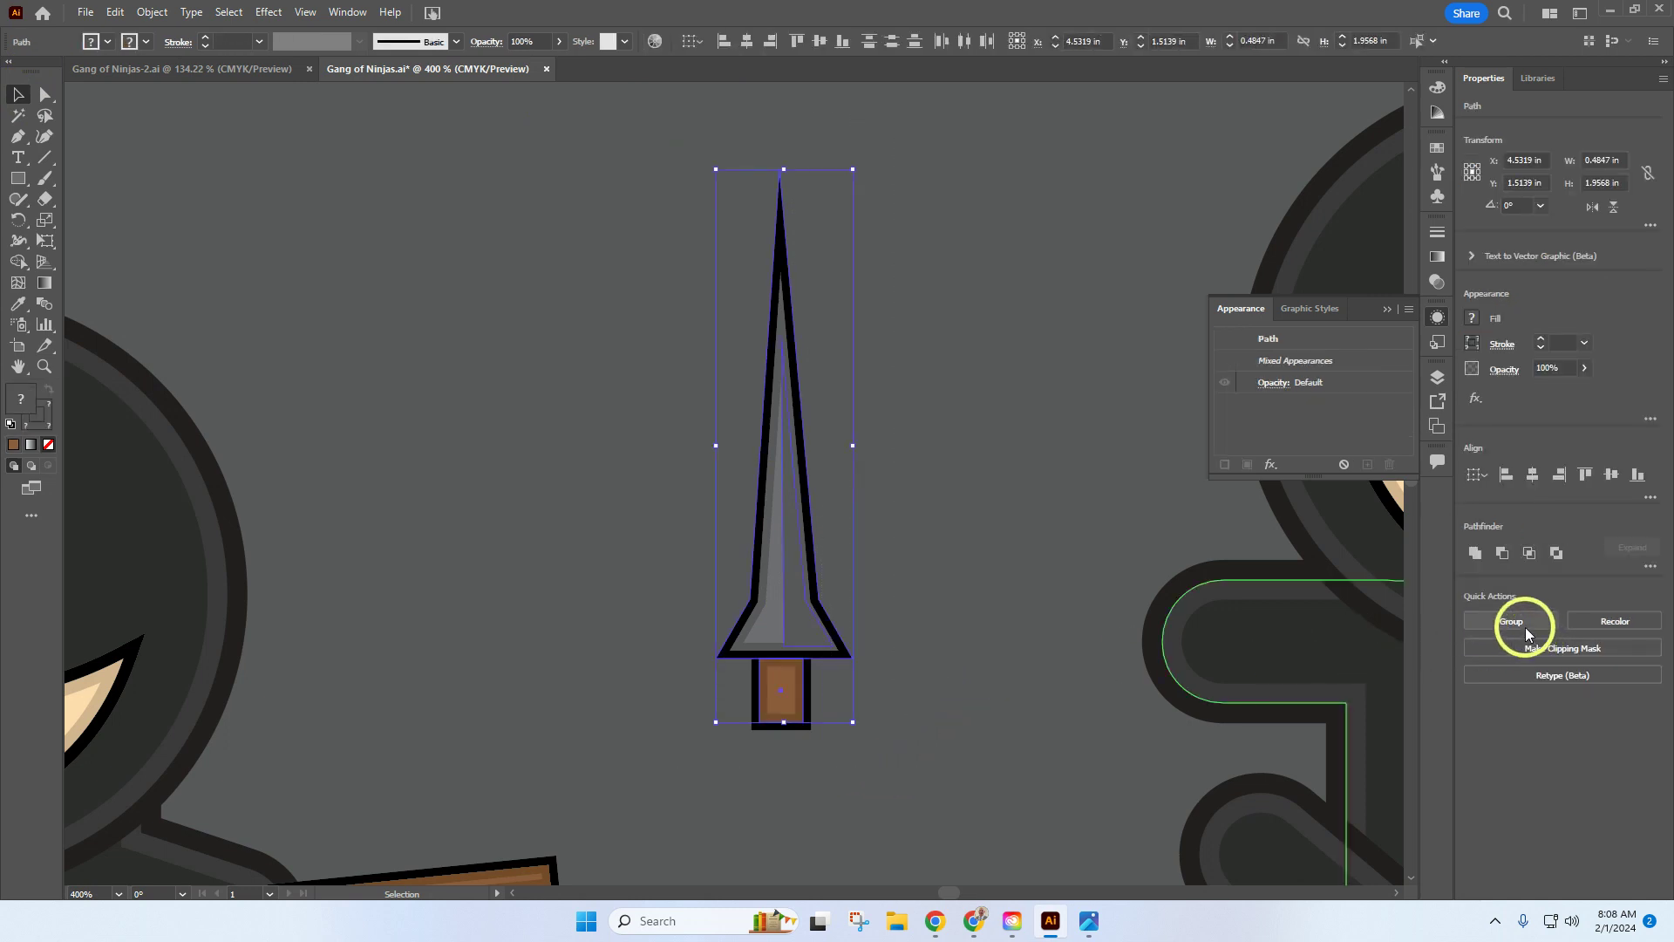
# Group the spear, checking the Gang of Ninjas-2.ai reference artwork
pyautogui.click(1525, 628)
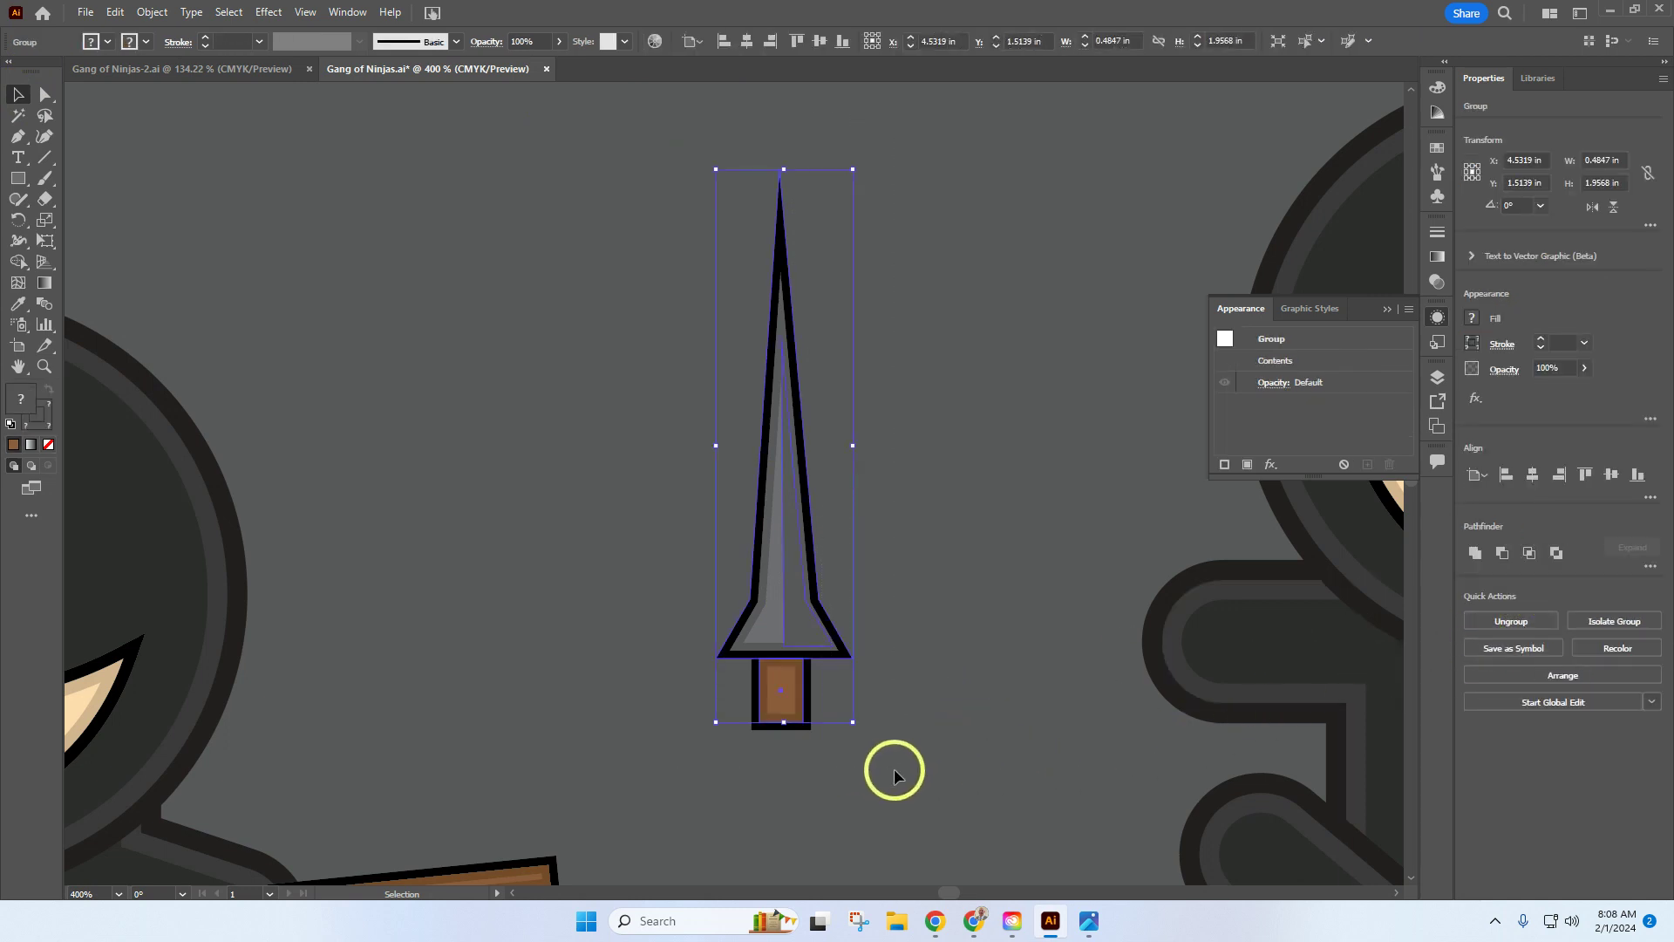
pyautogui.click(183, 68)
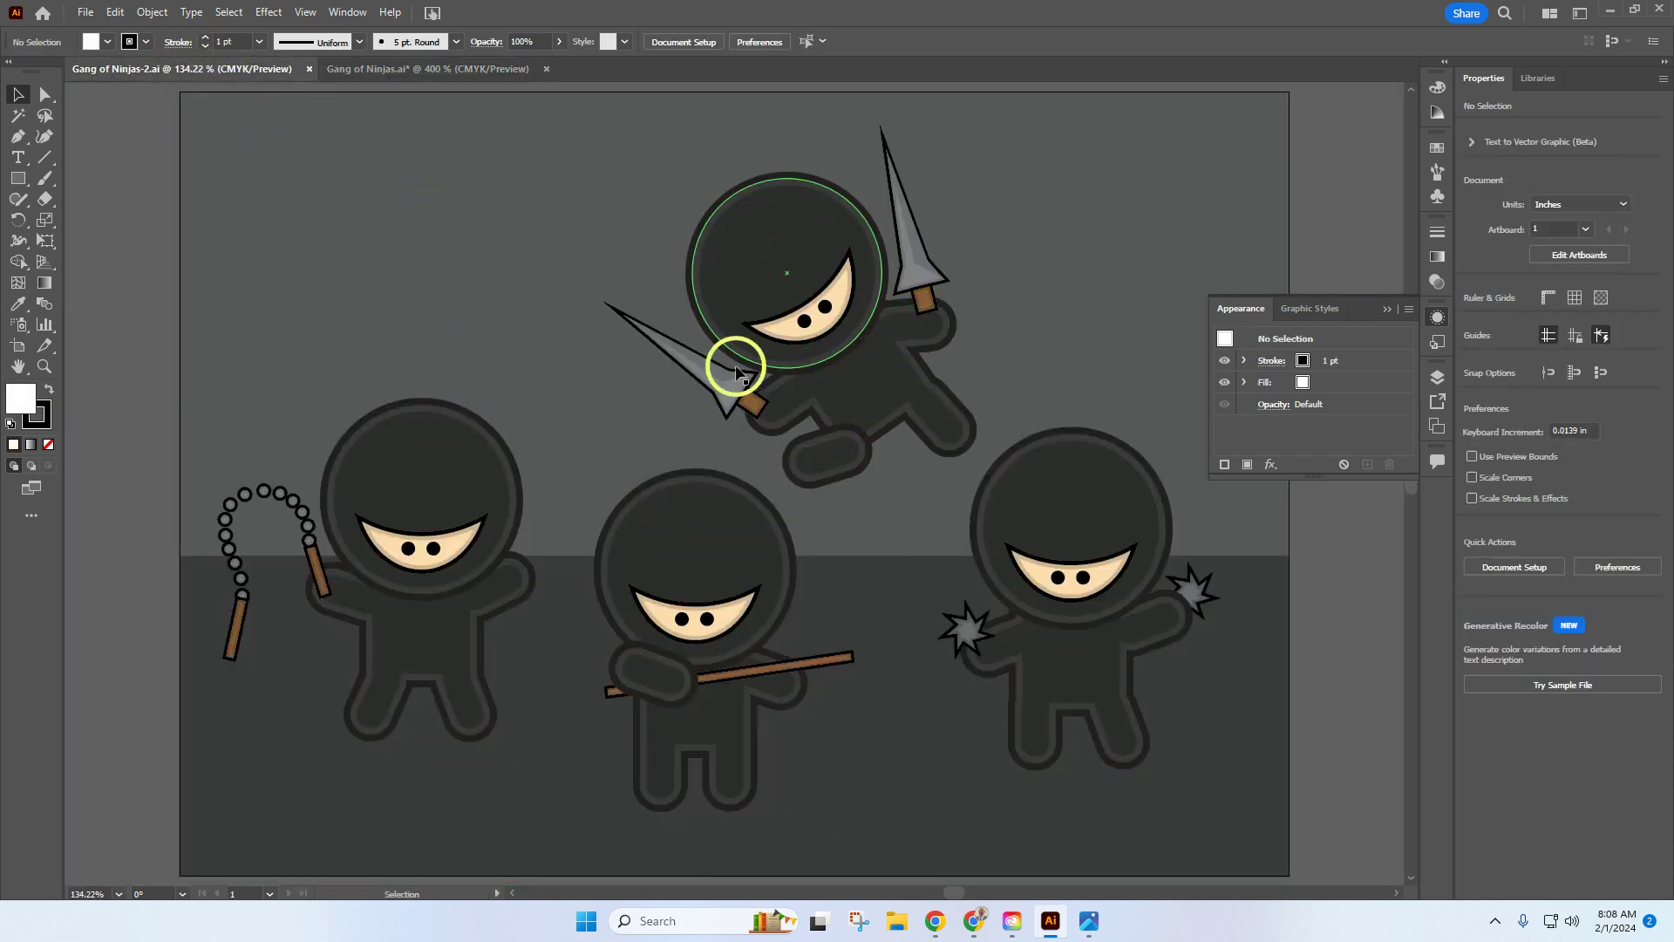
pyautogui.click(428, 70)
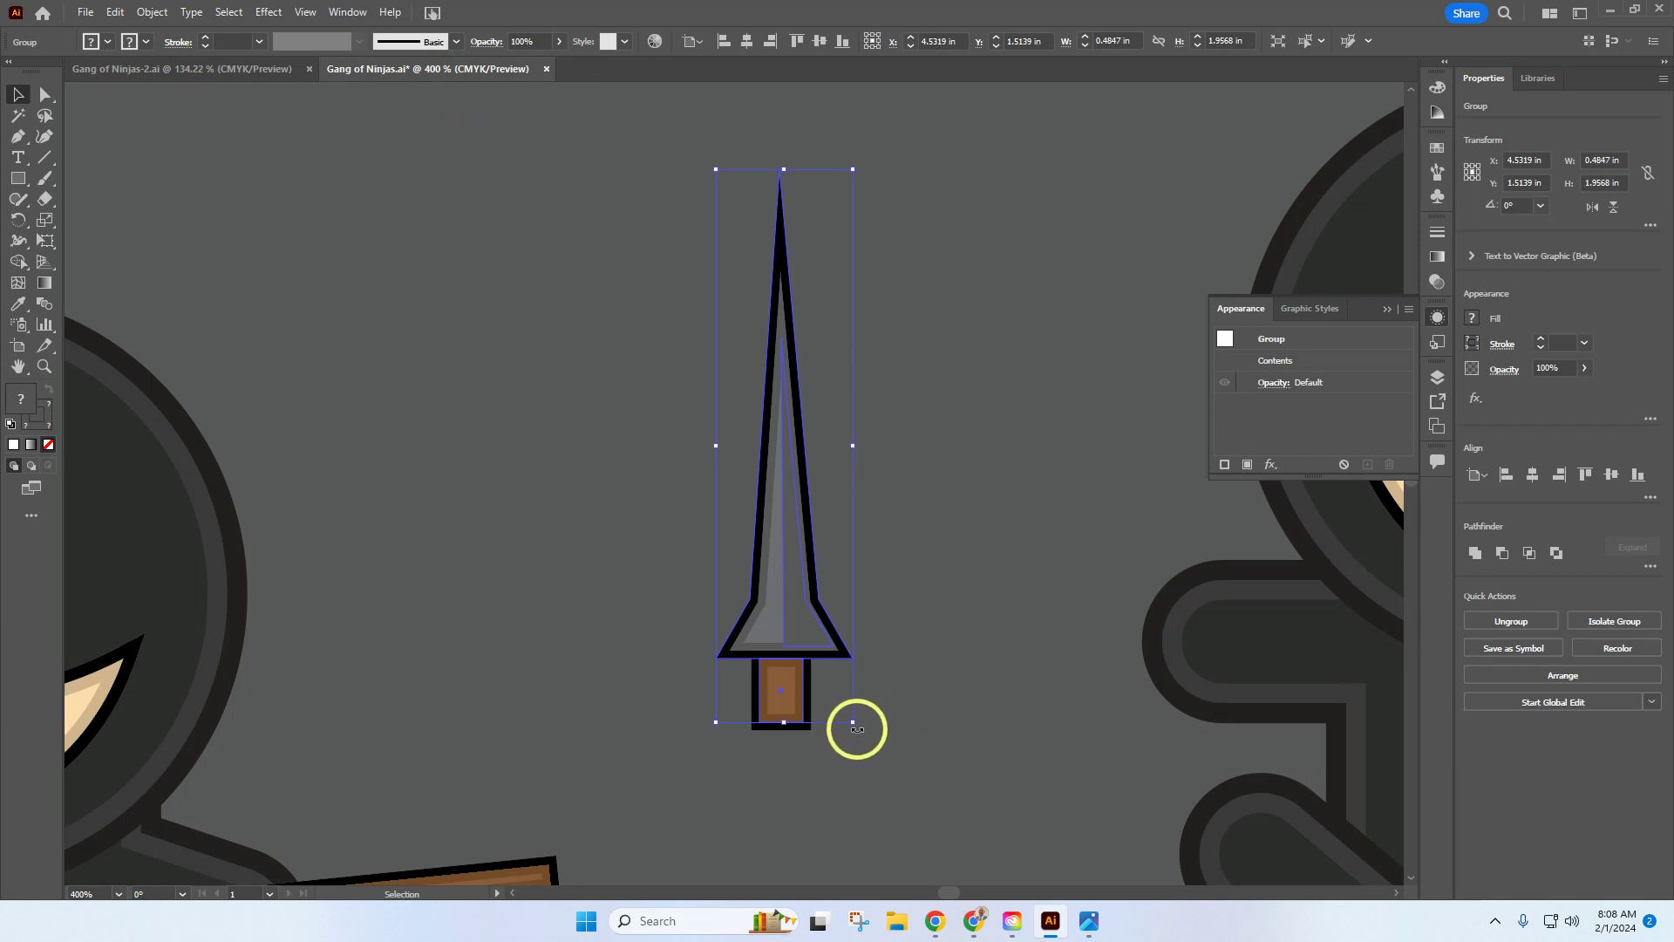
# Rotate the spear about 13.7° clockwise and place it in the jumping ninja's hand
pyautogui.moveTo(858, 728); pyautogui.dragTo(920, 679)
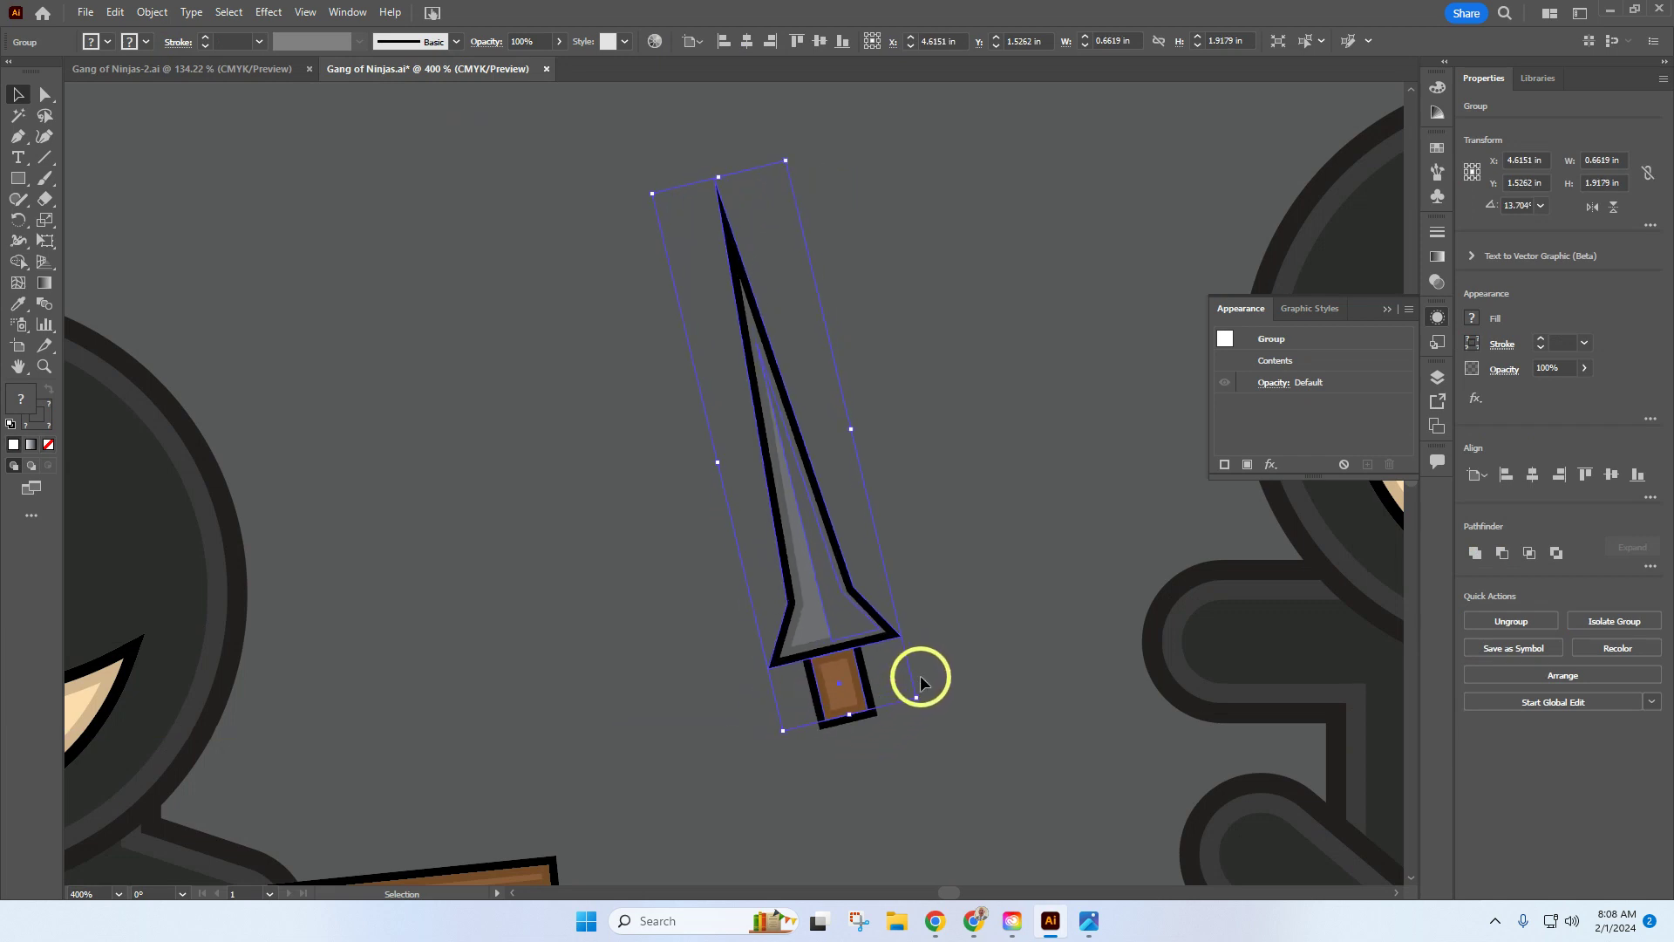
pyautogui.scroll(-3, 933, 672)
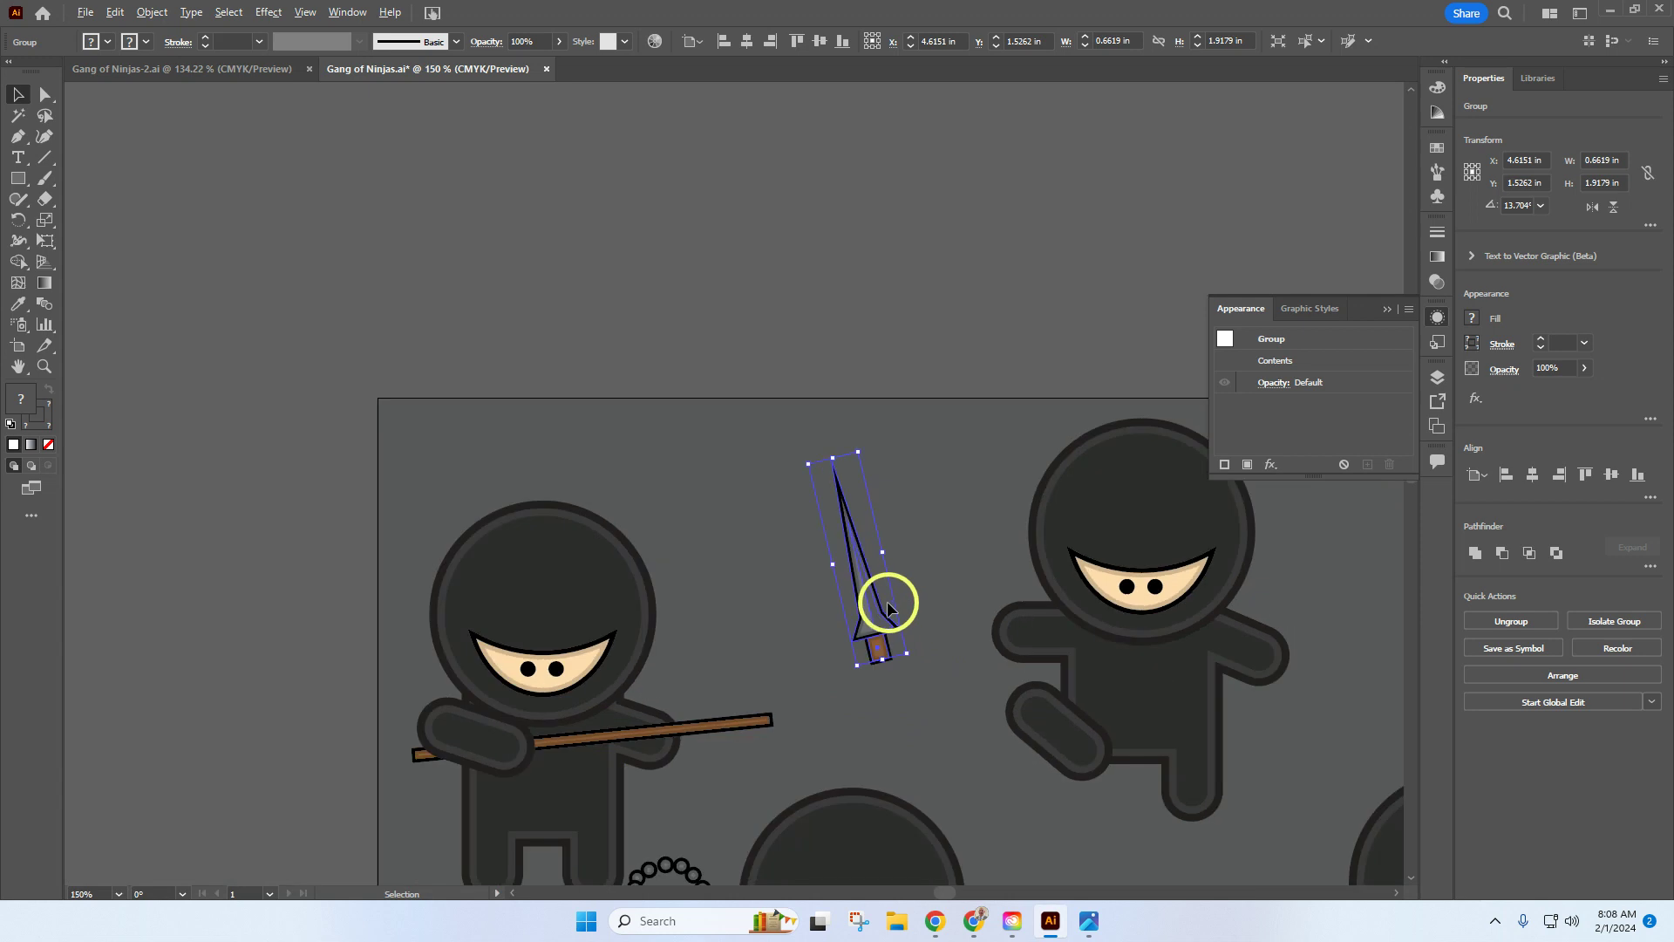
pyautogui.moveTo(859, 626); pyautogui.dragTo(1000, 586)
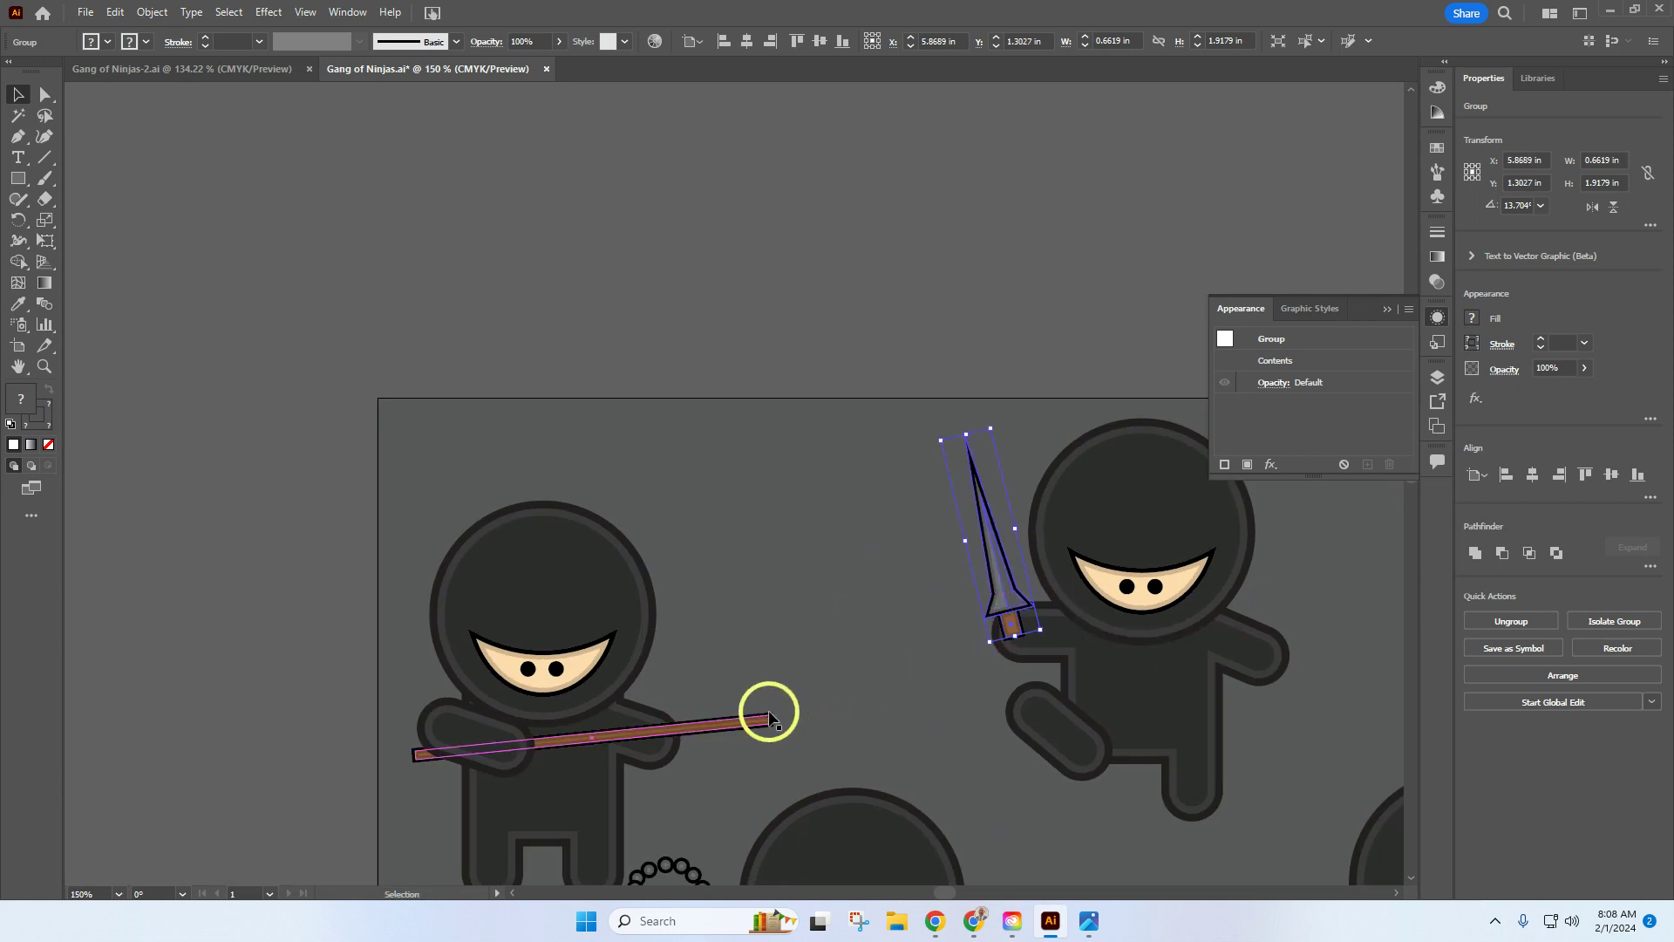
pyautogui.scroll(-2, 715, 553)
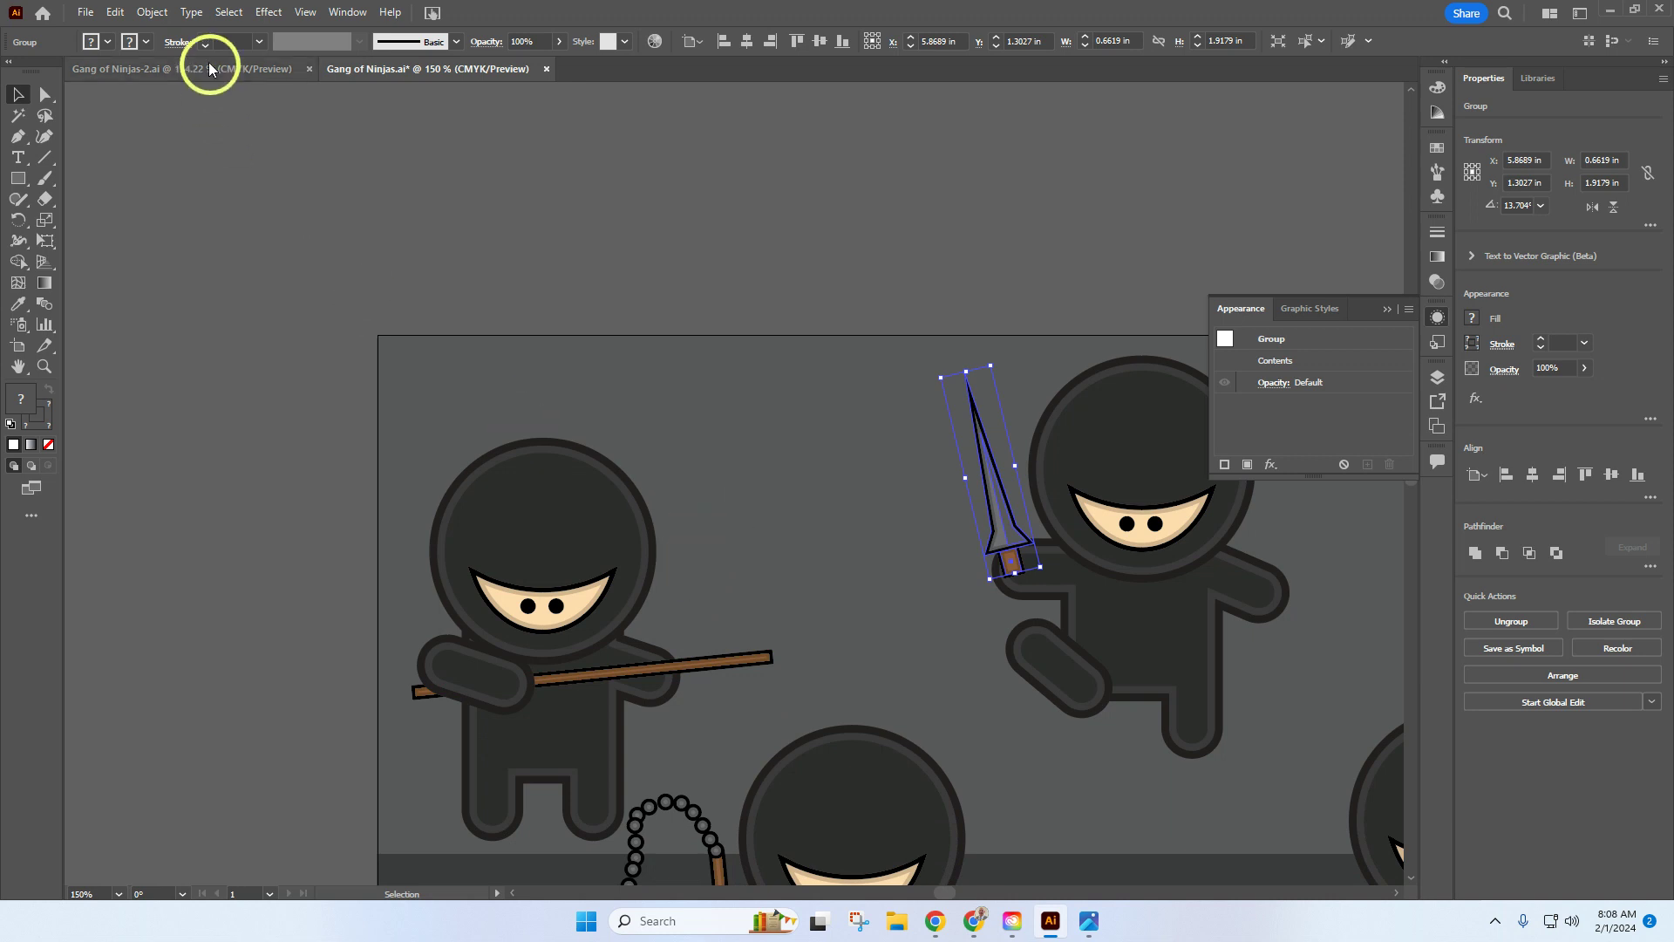
# Copy the spear group and paste a duplicate in front
pyautogui.click(115, 12)
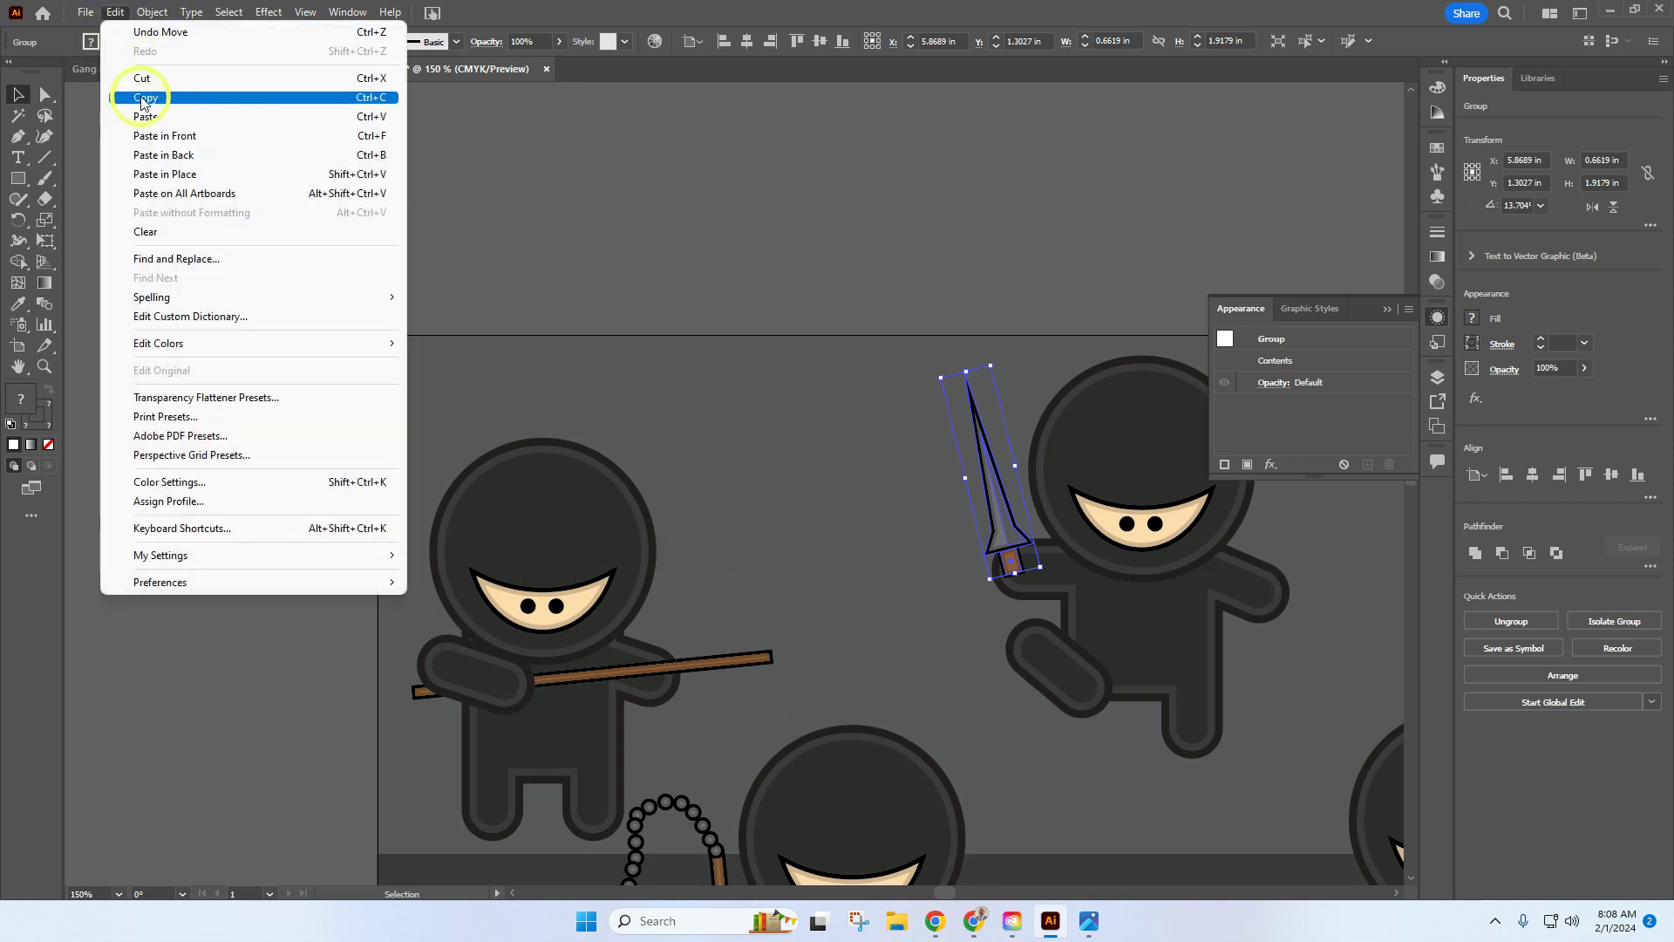
pyautogui.click(144, 102)
pyautogui.click(115, 12)
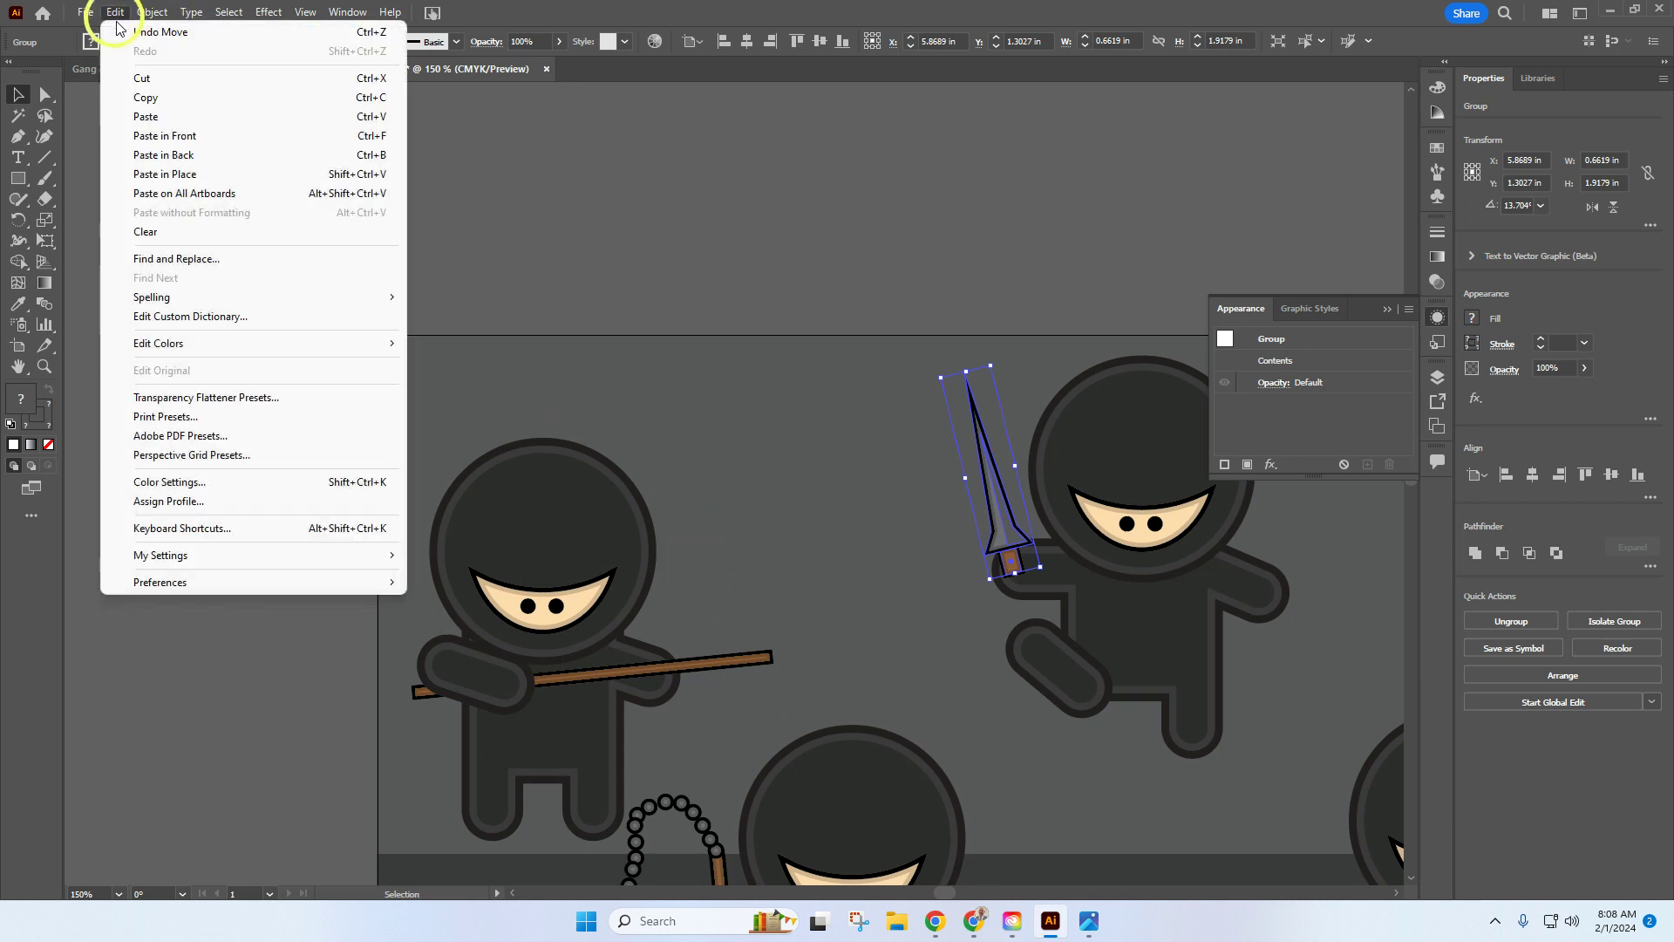
pyautogui.click(148, 135)
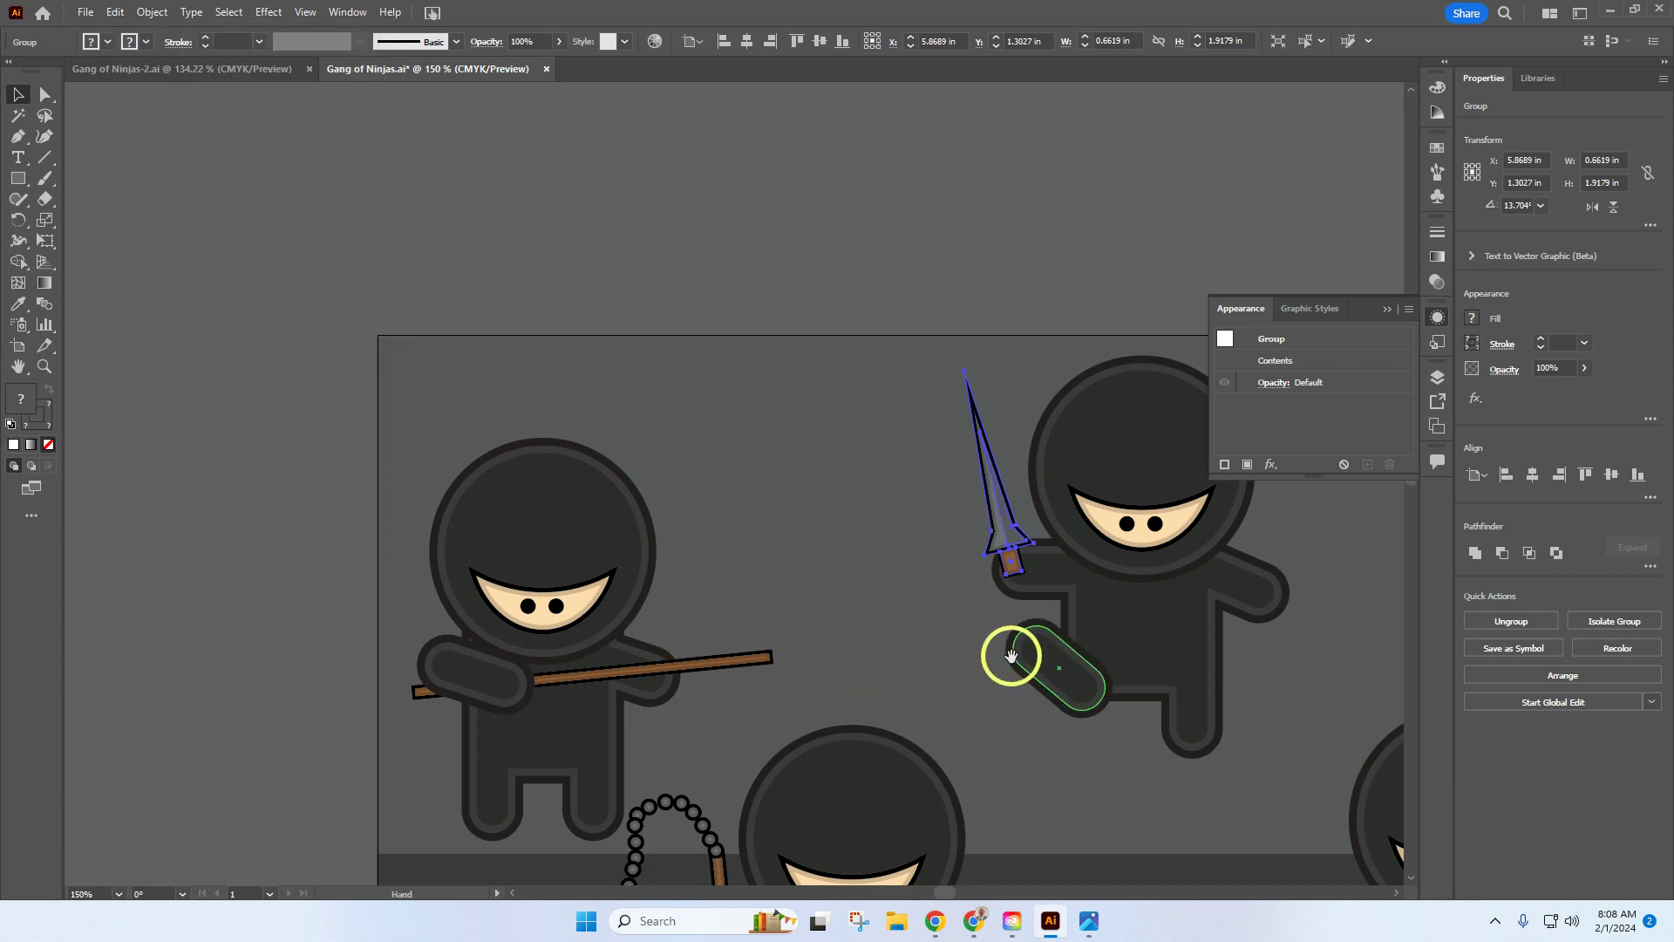
# Move the spear copy about 3.28 in right into the ninja's other hand
pyautogui.moveTo(1009, 657); pyautogui.dragTo(631, 608)
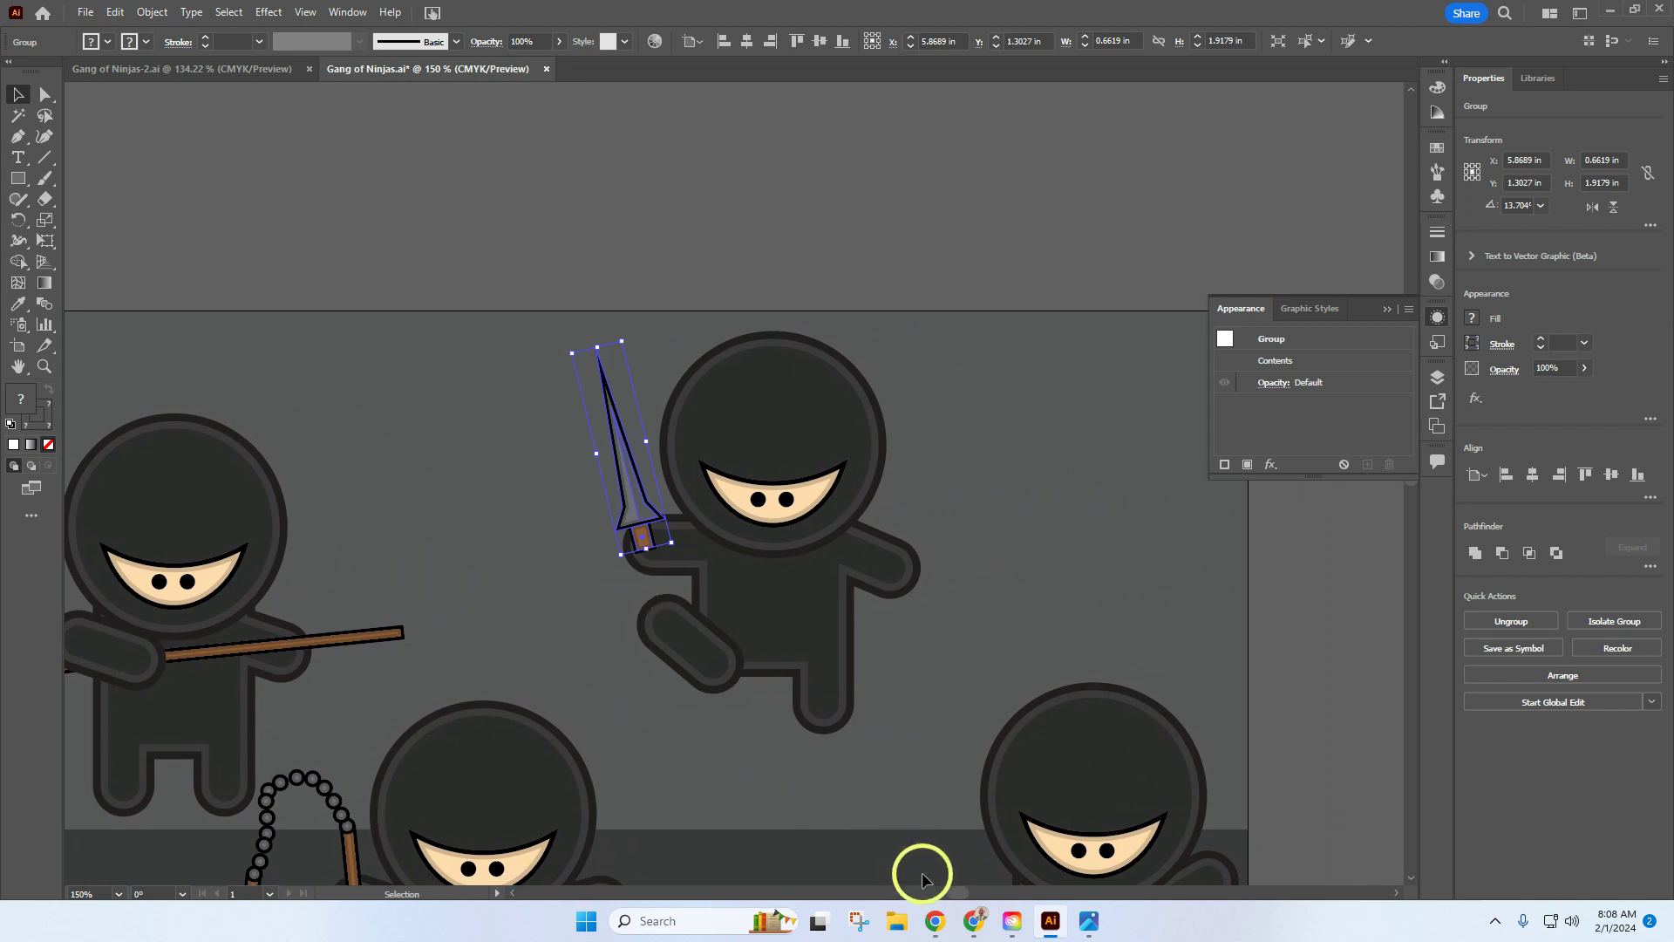
pyautogui.moveTo(954, 888)
pyautogui.mouseDown()
pyautogui.moveTo(928, 883)
pyautogui.moveTo(966, 879)
pyautogui.moveTo(959, 891)
pyautogui.mouseUp()
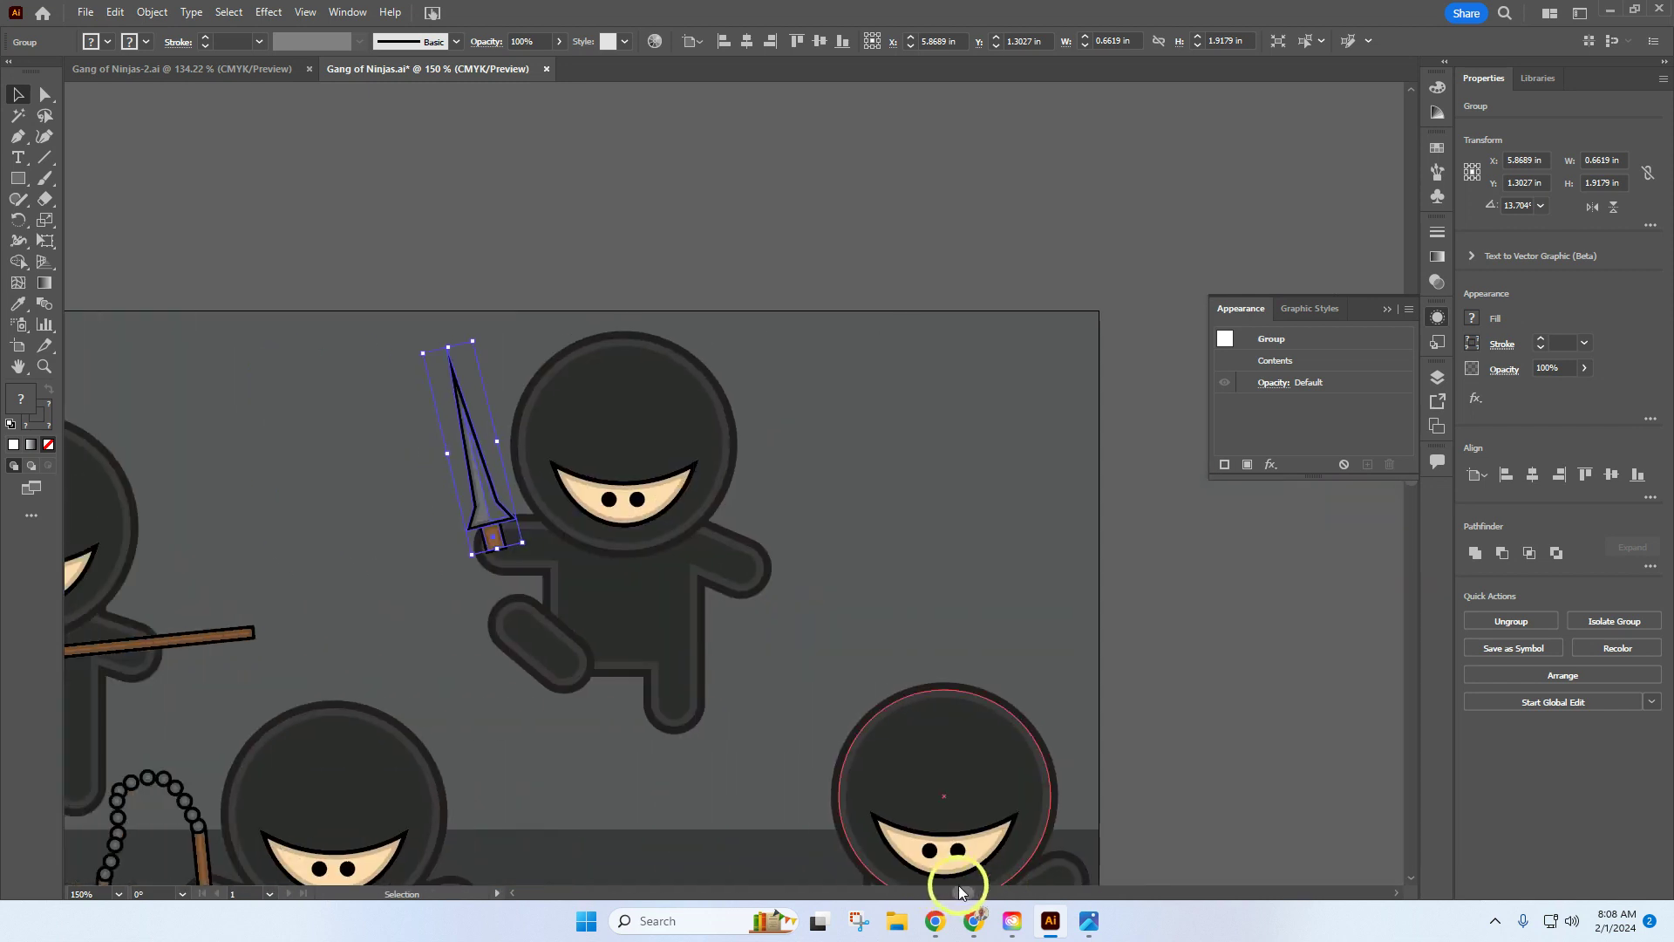
pyautogui.moveTo(489, 501); pyautogui.dragTo(764, 523)
pyautogui.click(893, 550)
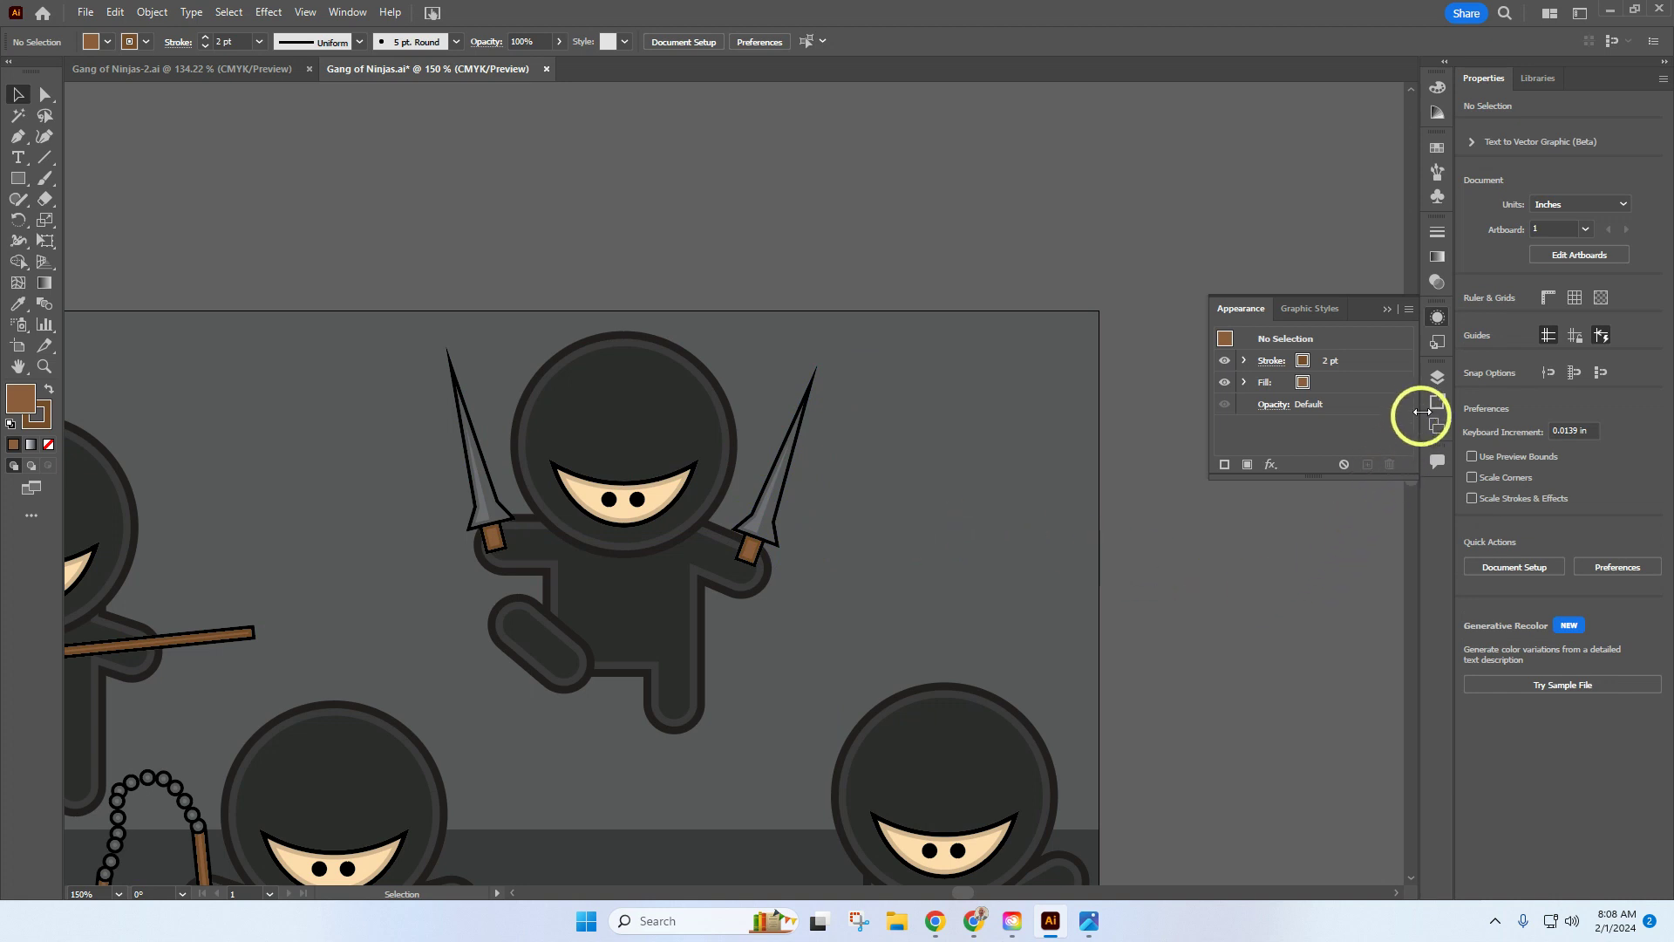
# Move the top ninja's right and left daggers from layer 2 into layer 3
pyautogui.click(773, 506)
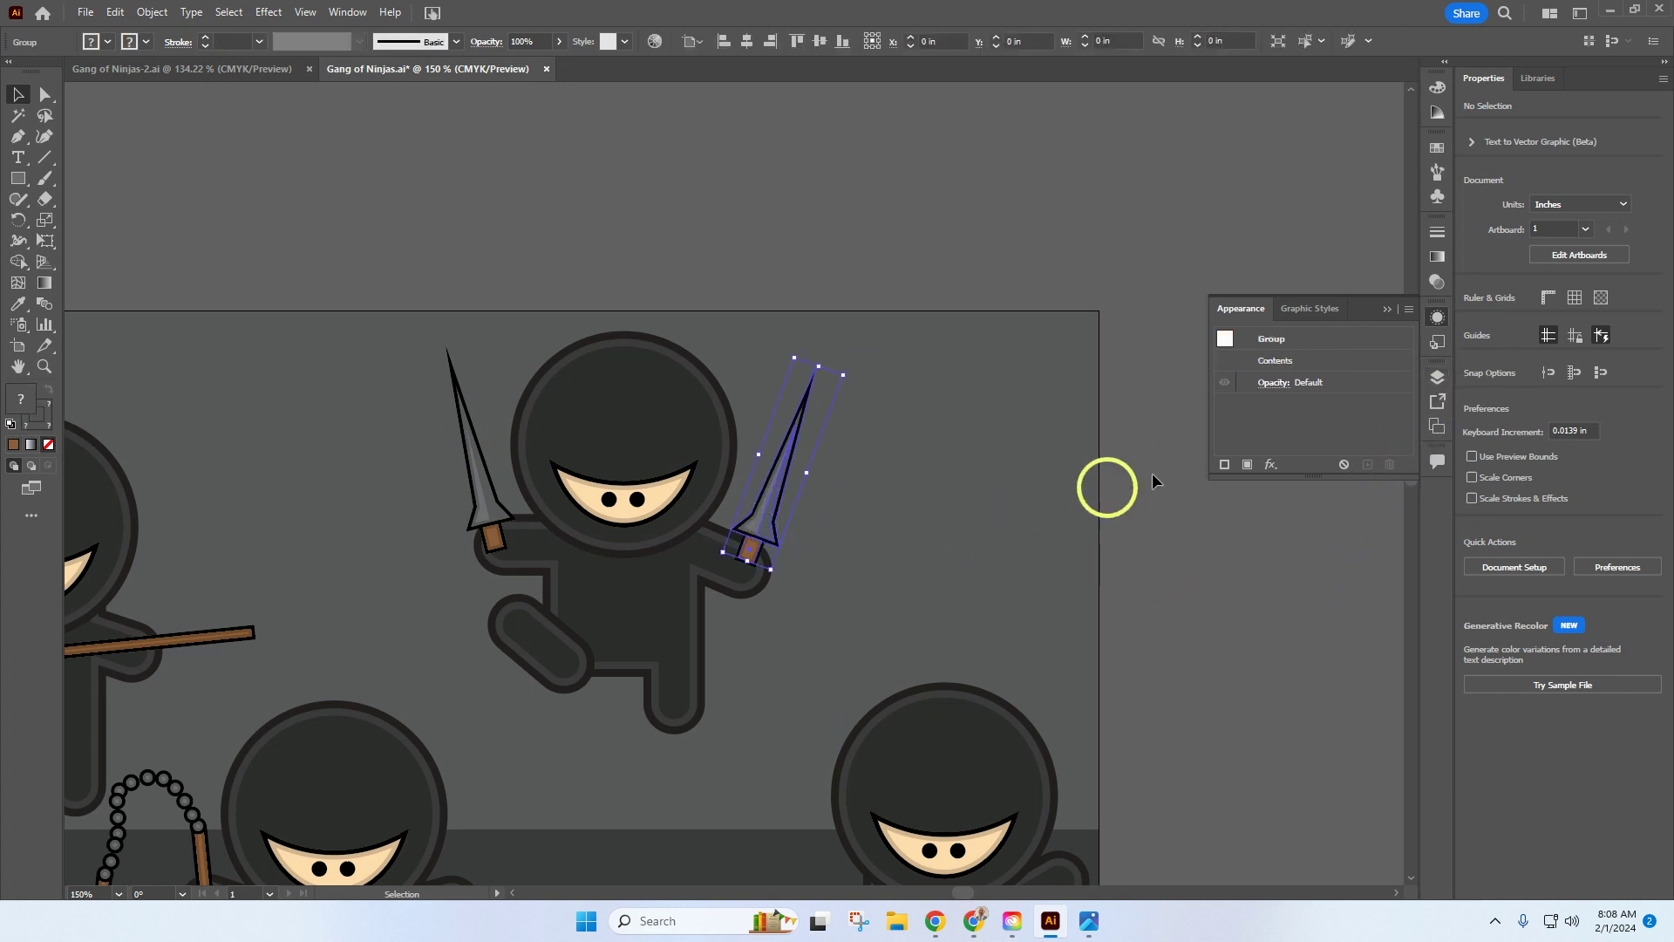
pyautogui.click(1437, 378)
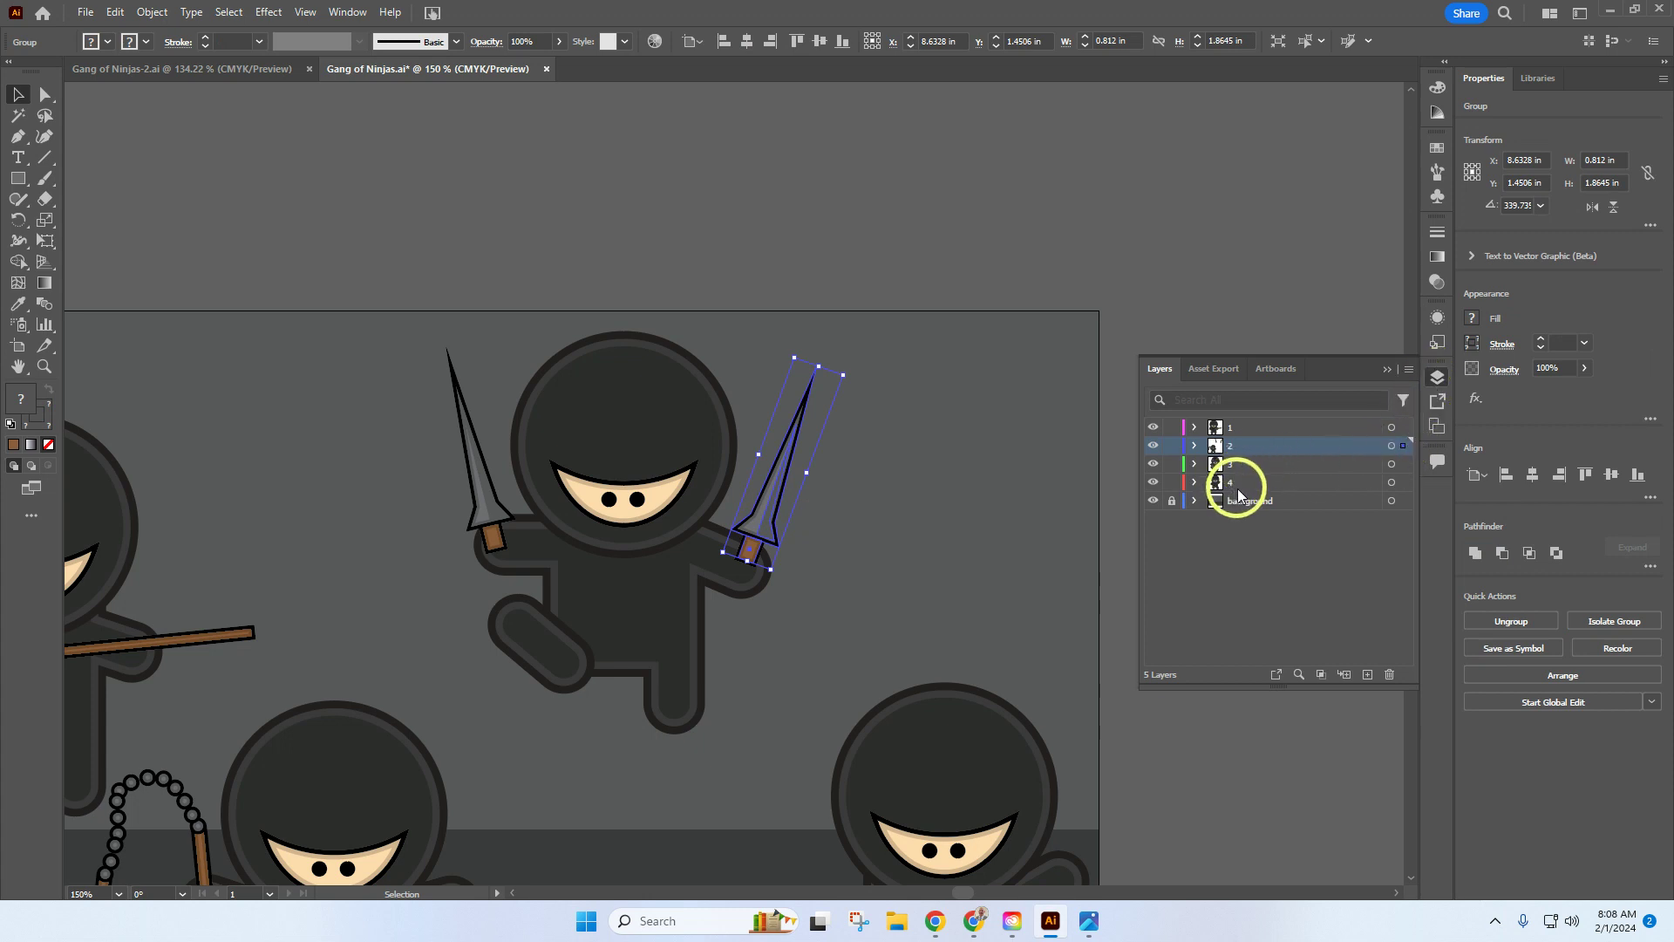
pyautogui.click(639, 452)
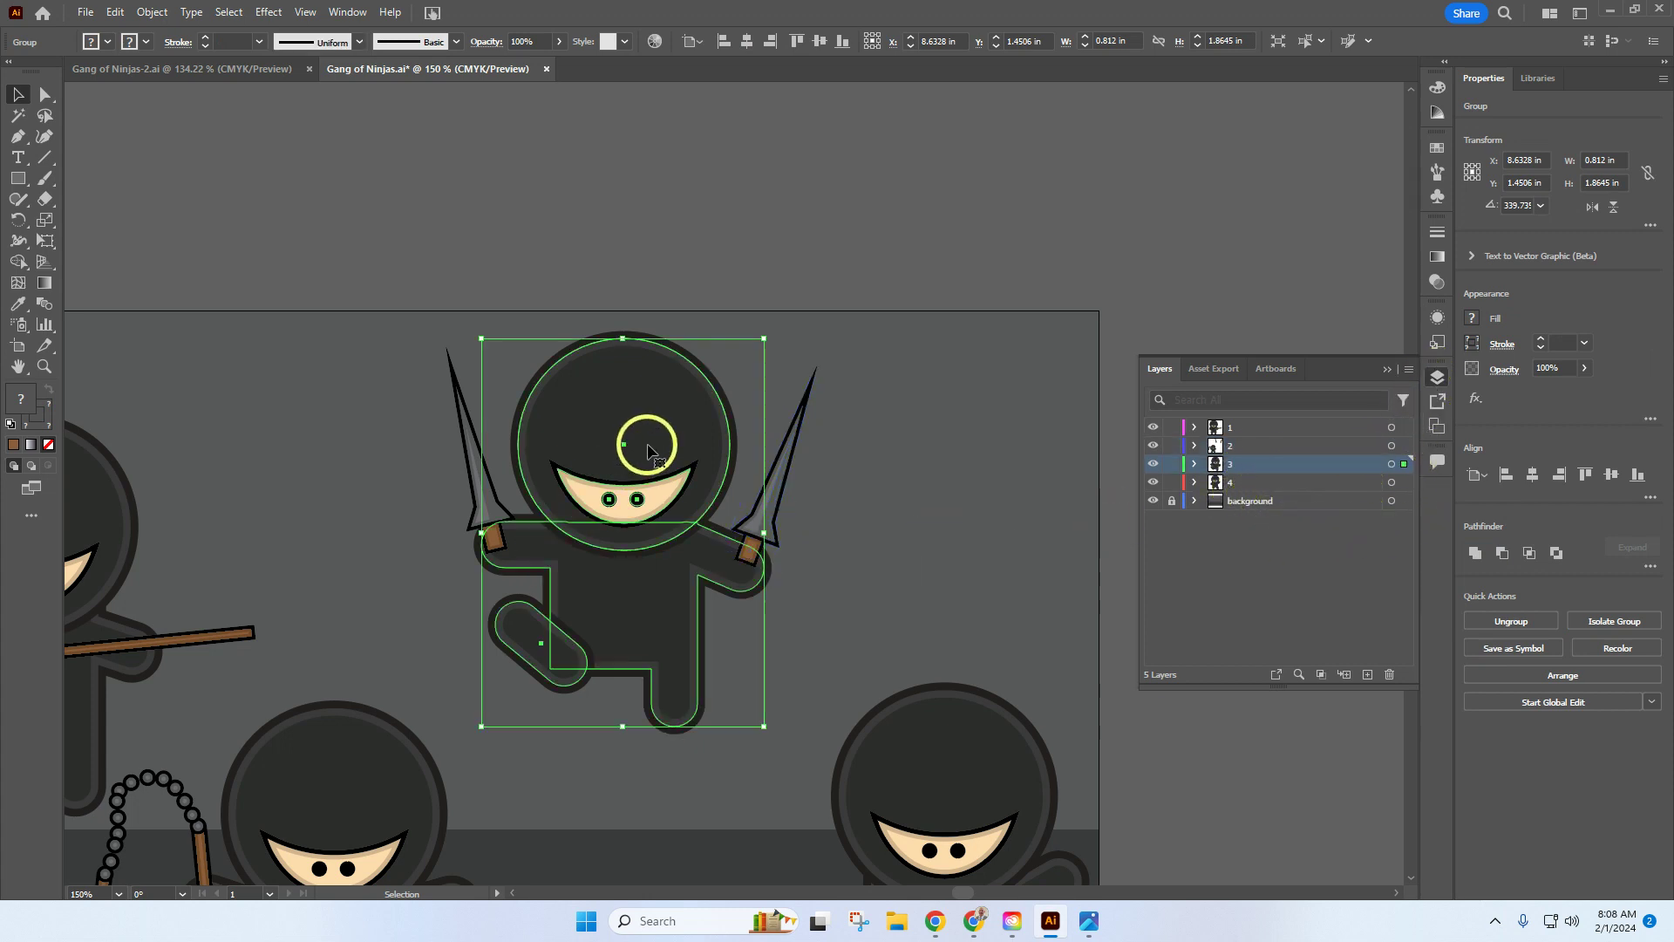
pyautogui.click(782, 468)
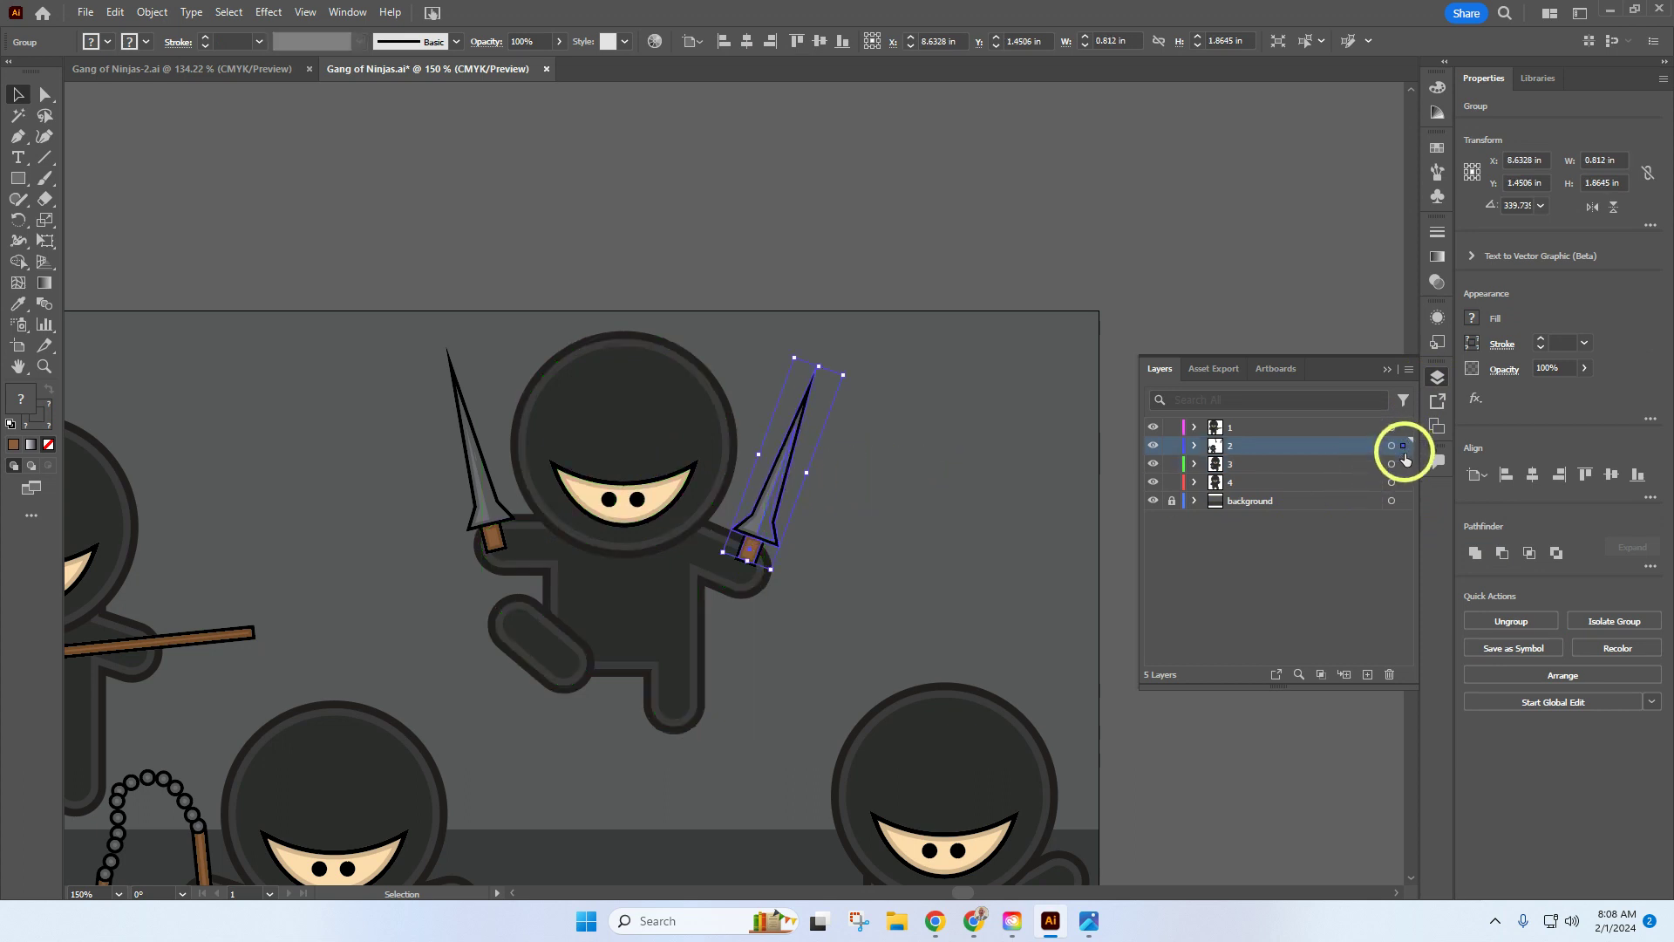
pyautogui.moveTo(1404, 469); pyautogui.dragTo(1404, 464)
pyautogui.click(474, 479)
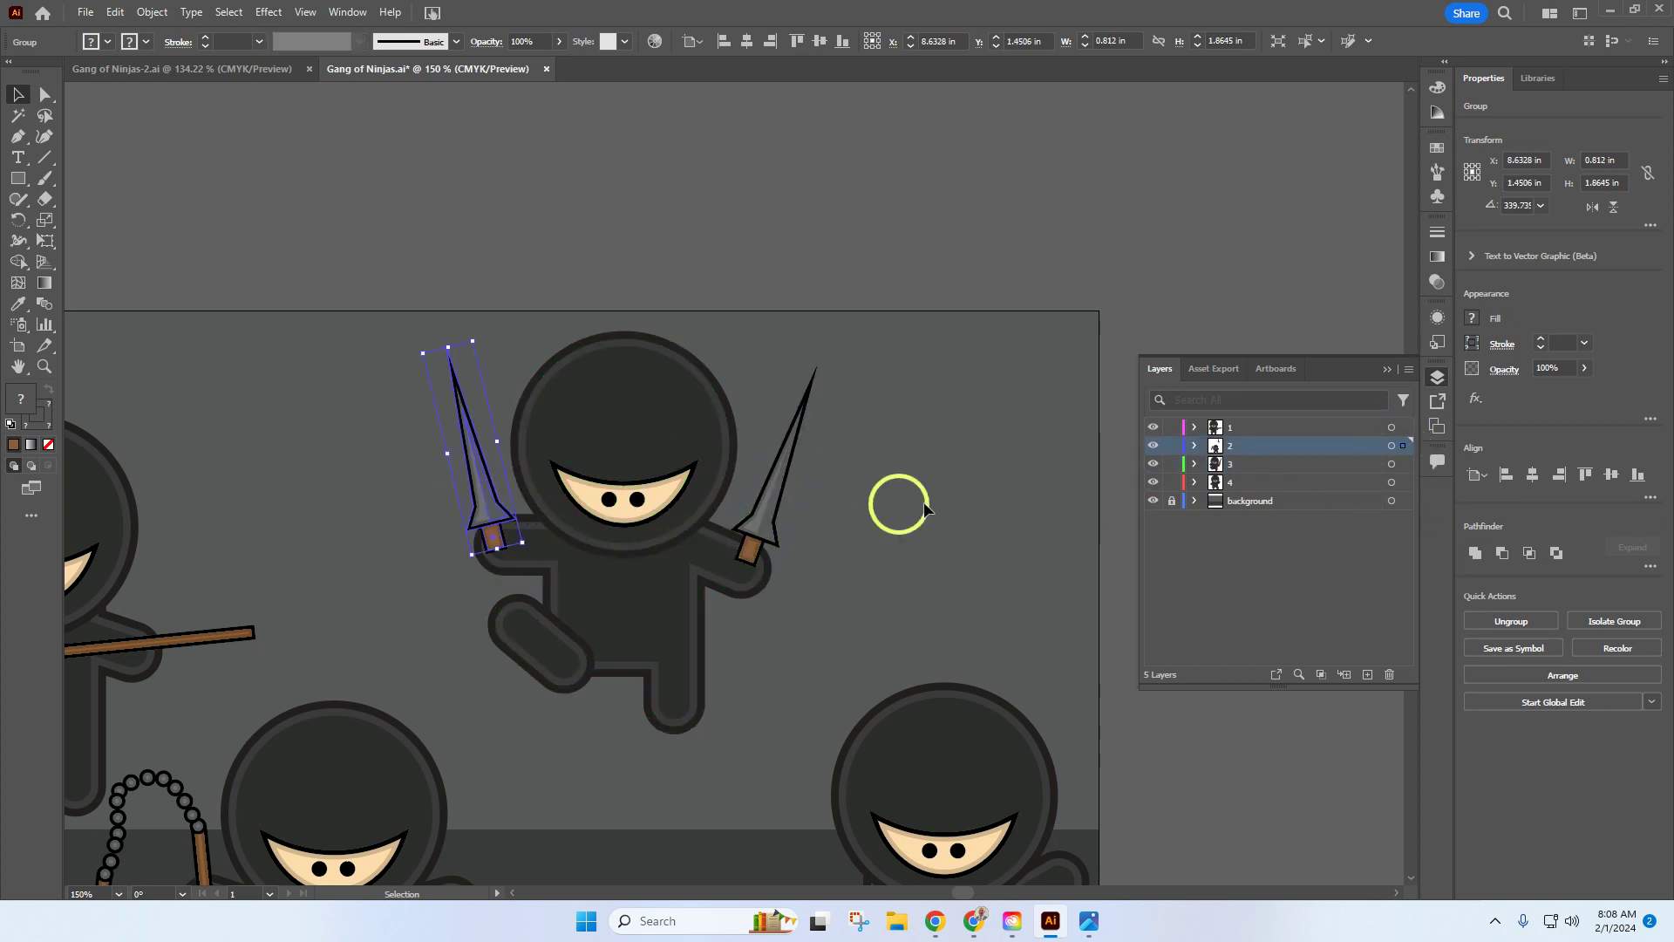
pyautogui.moveTo(1405, 445); pyautogui.dragTo(1404, 464)
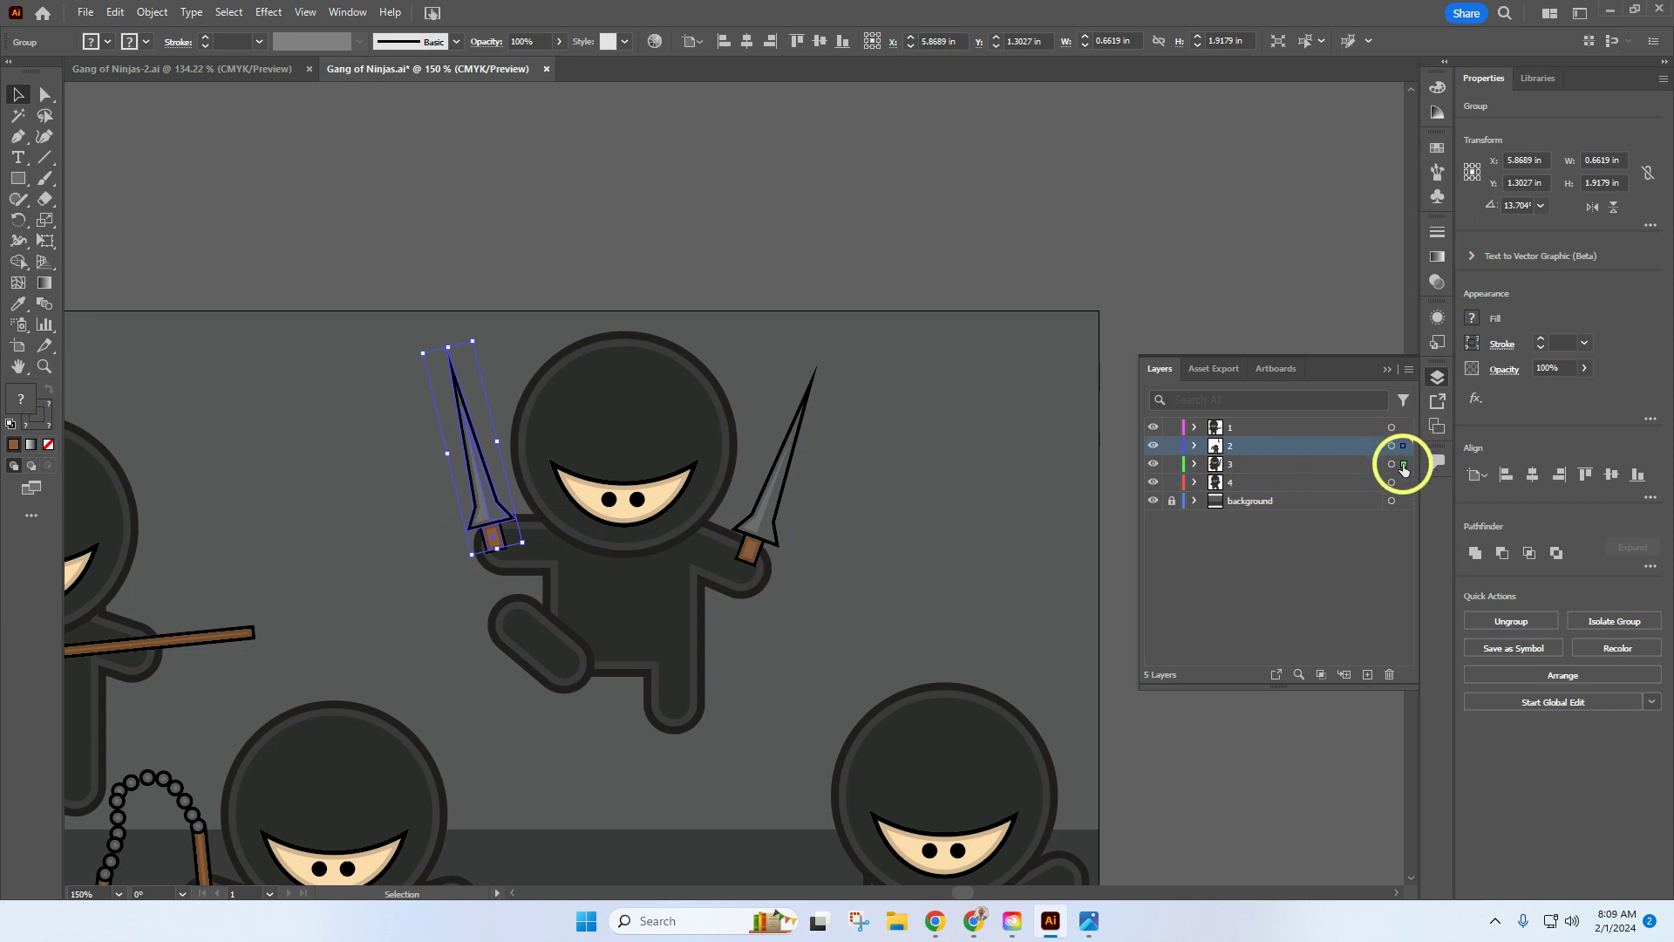
# Reorder the groups inside layer 3 and confirm the ninja selects with its daggers
pyautogui.click(1194, 464)
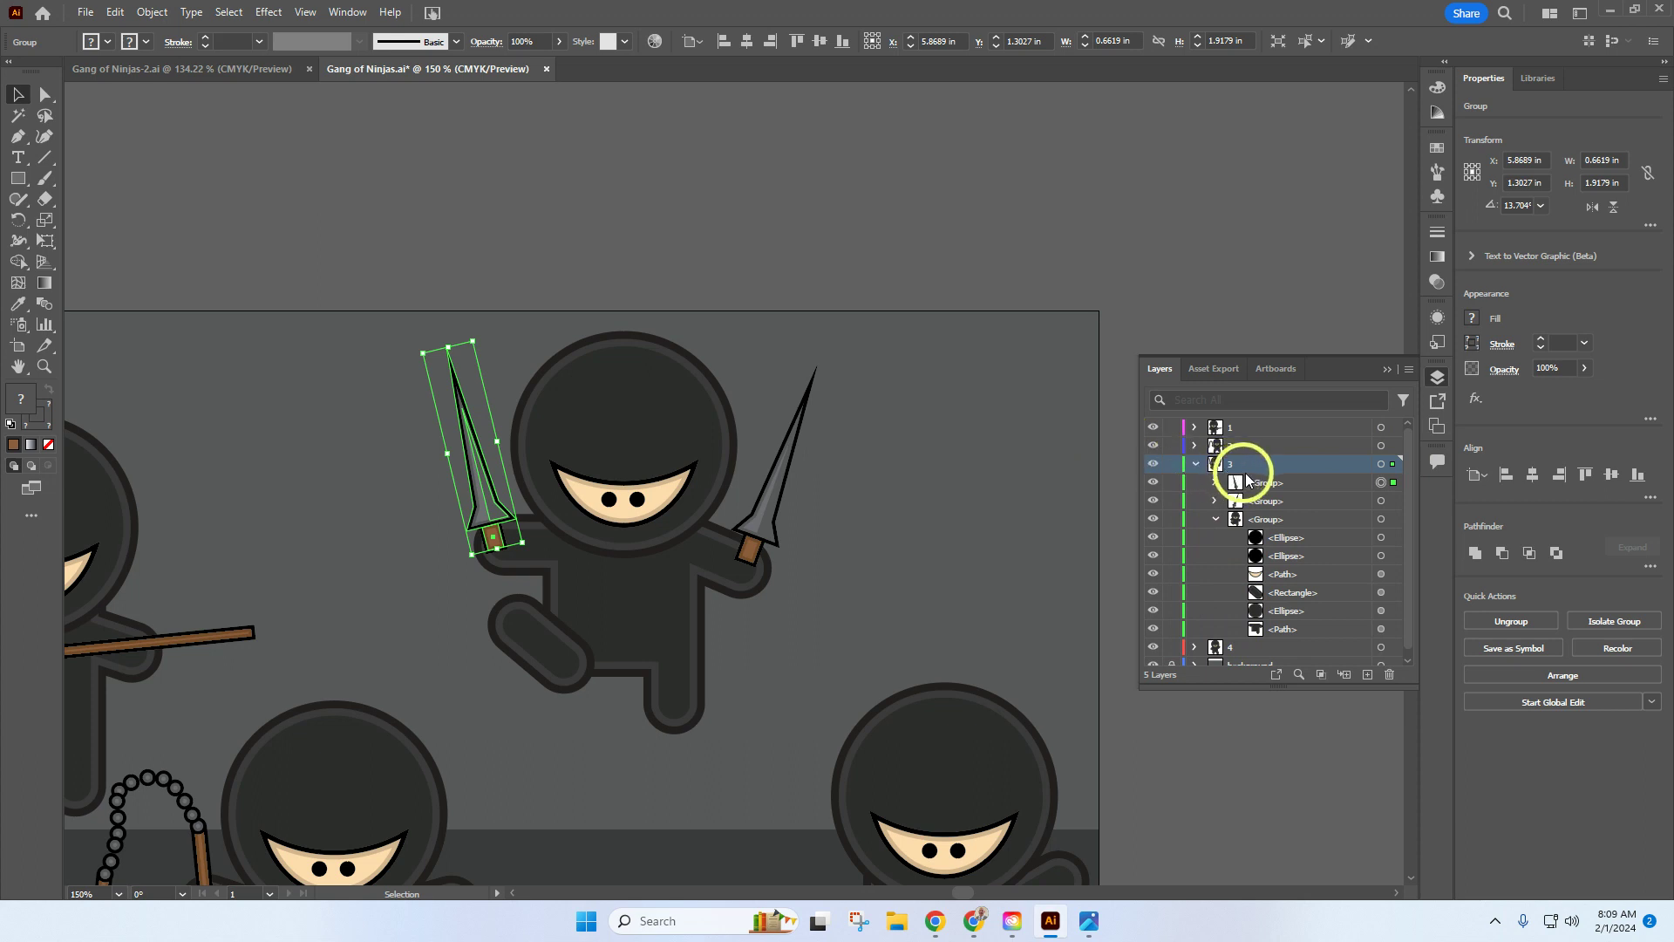
pyautogui.click(1266, 502)
pyautogui.moveTo(1266, 504)
pyautogui.mouseDown()
pyautogui.moveTo(1272, 533)
pyautogui.moveTo(1265, 487)
pyautogui.moveTo(1267, 500)
pyautogui.mouseUp()
pyautogui.click(905, 540)
pyautogui.click(641, 475)
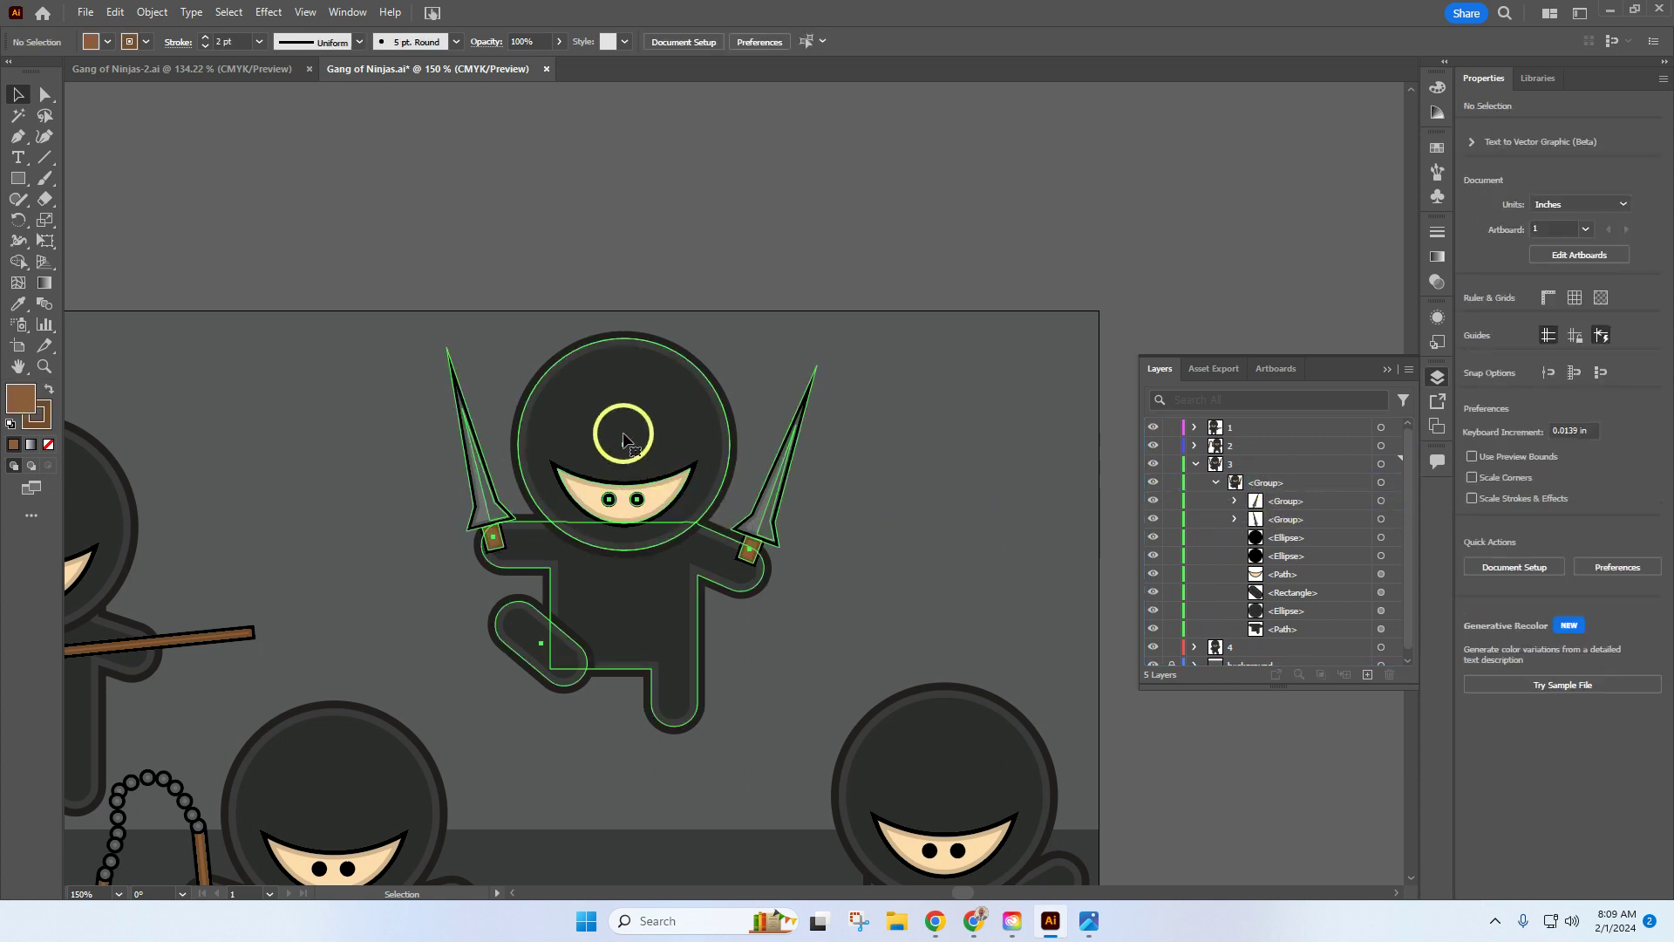
pyautogui.click(959, 479)
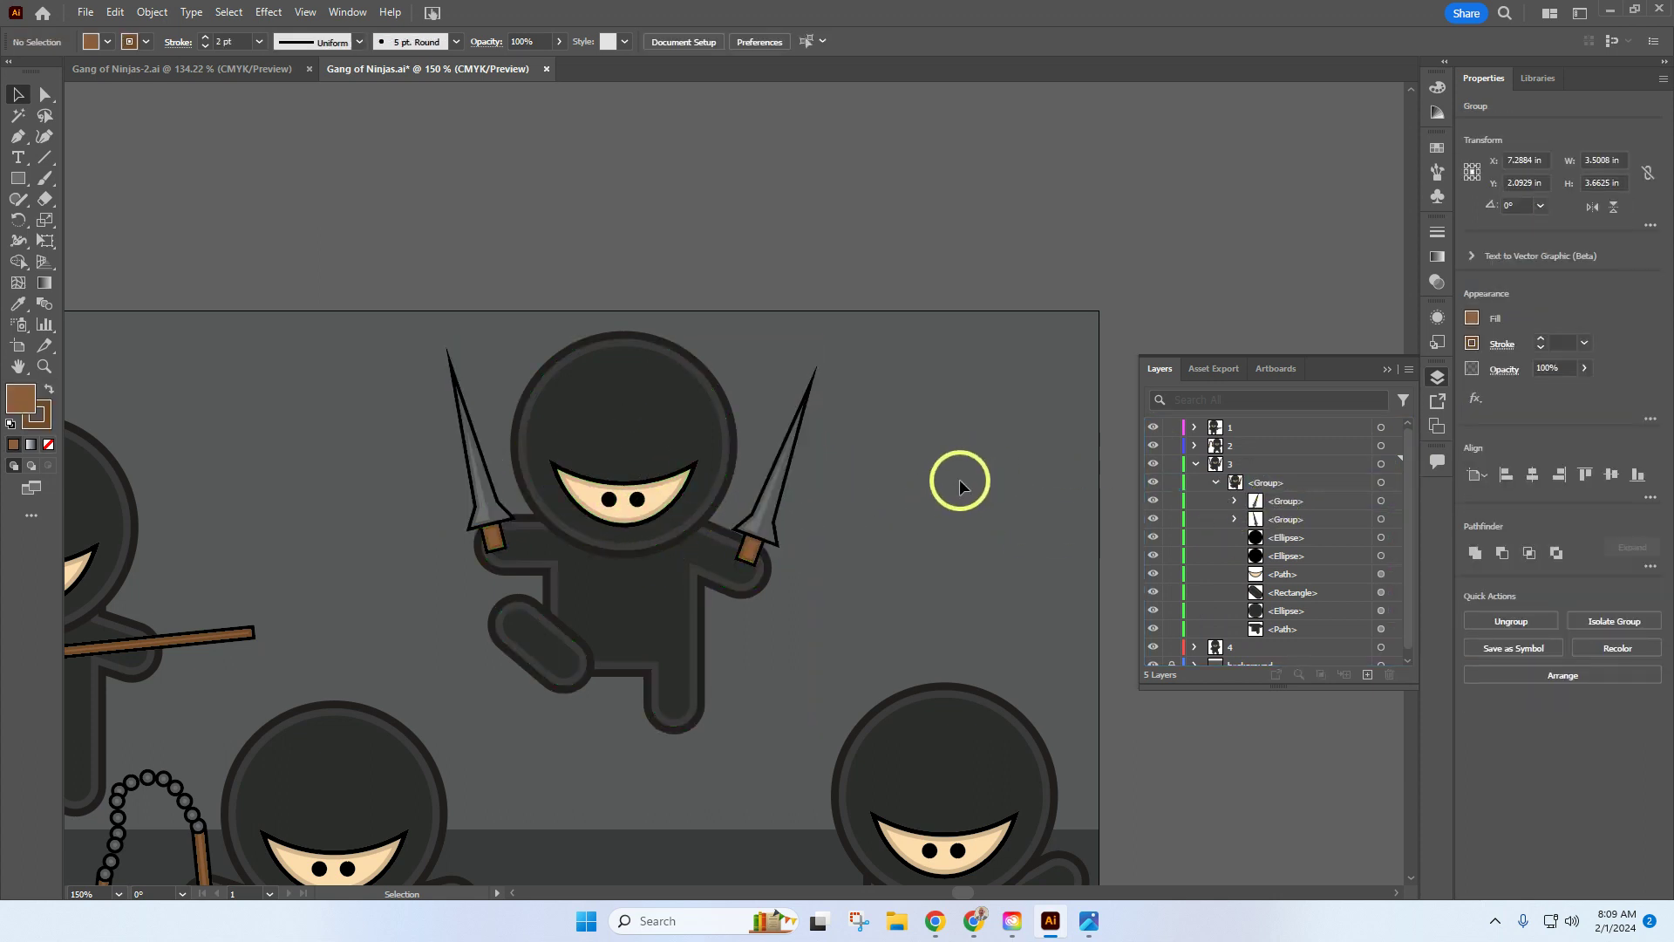
# Drag out a roughly 0.65 in star with the Star tool, raising it to 7 points
pyautogui.scroll(-5, 918, 499)
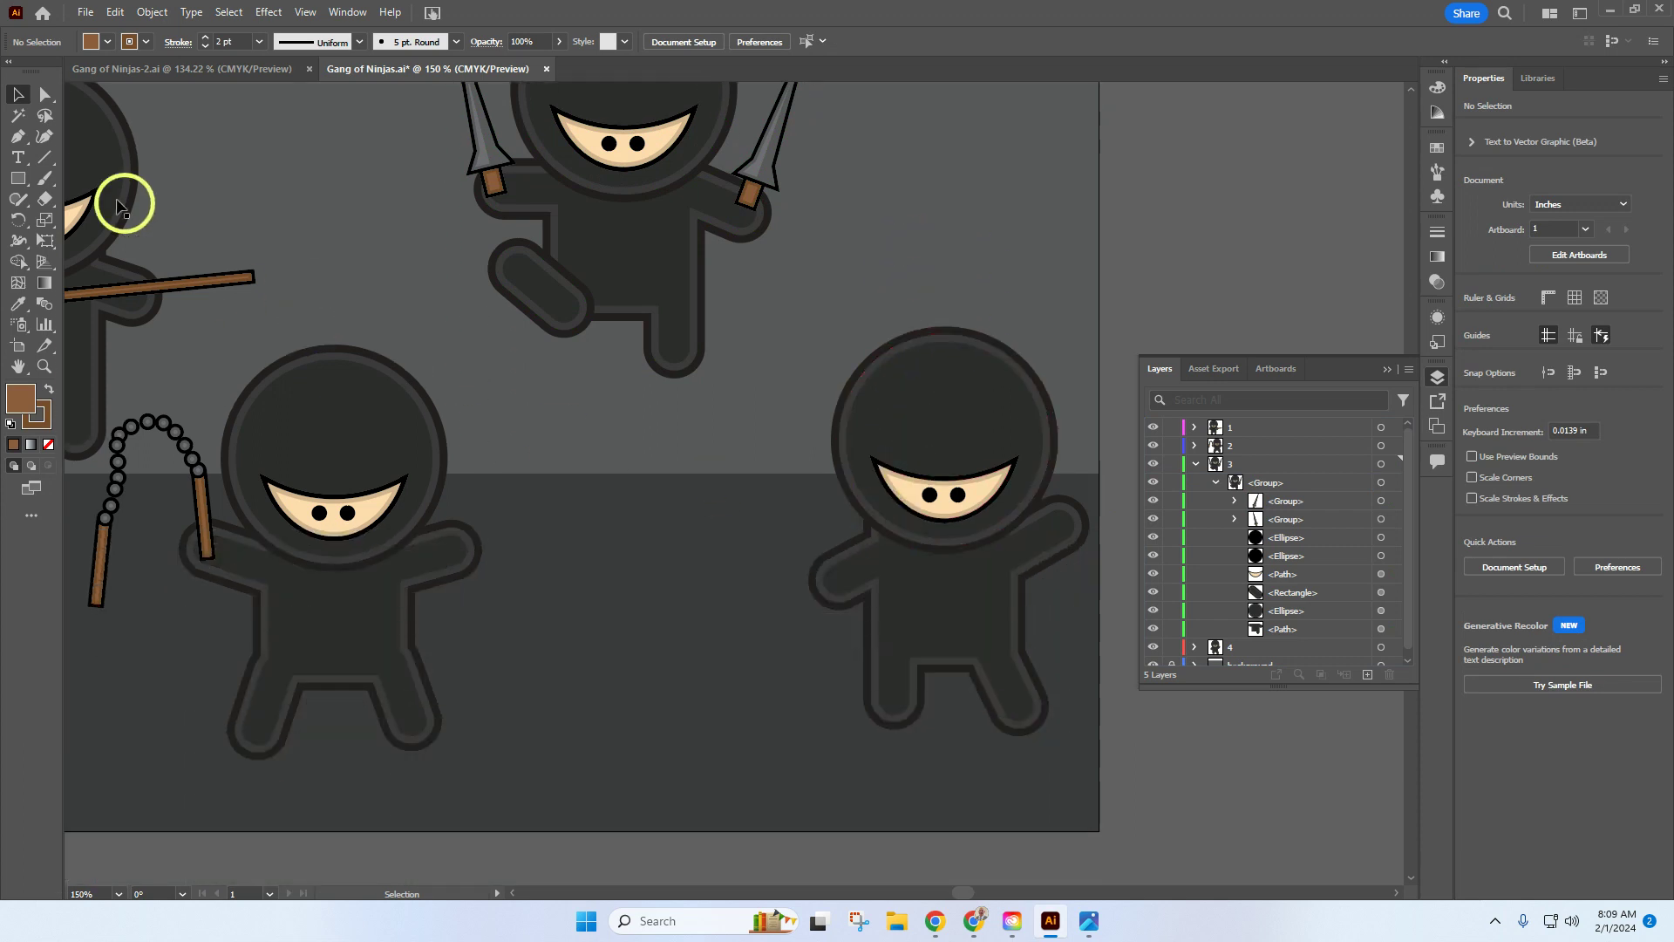
pyautogui.click(21, 179)
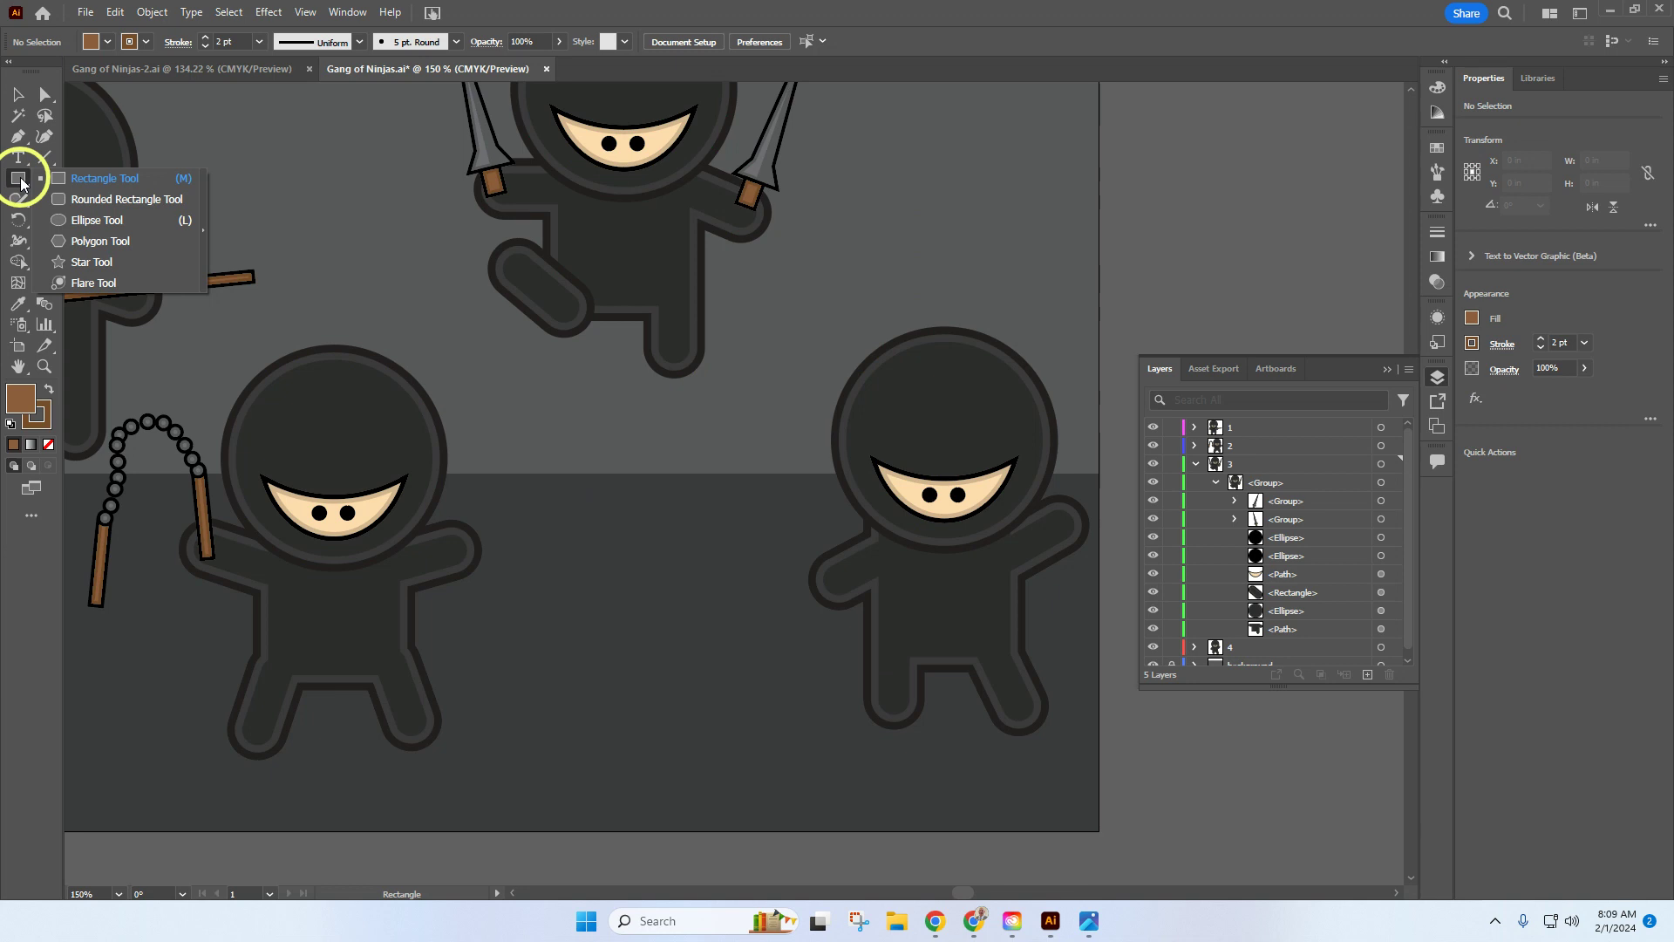
pyautogui.moveTo(26, 181); pyautogui.dragTo(106, 261)
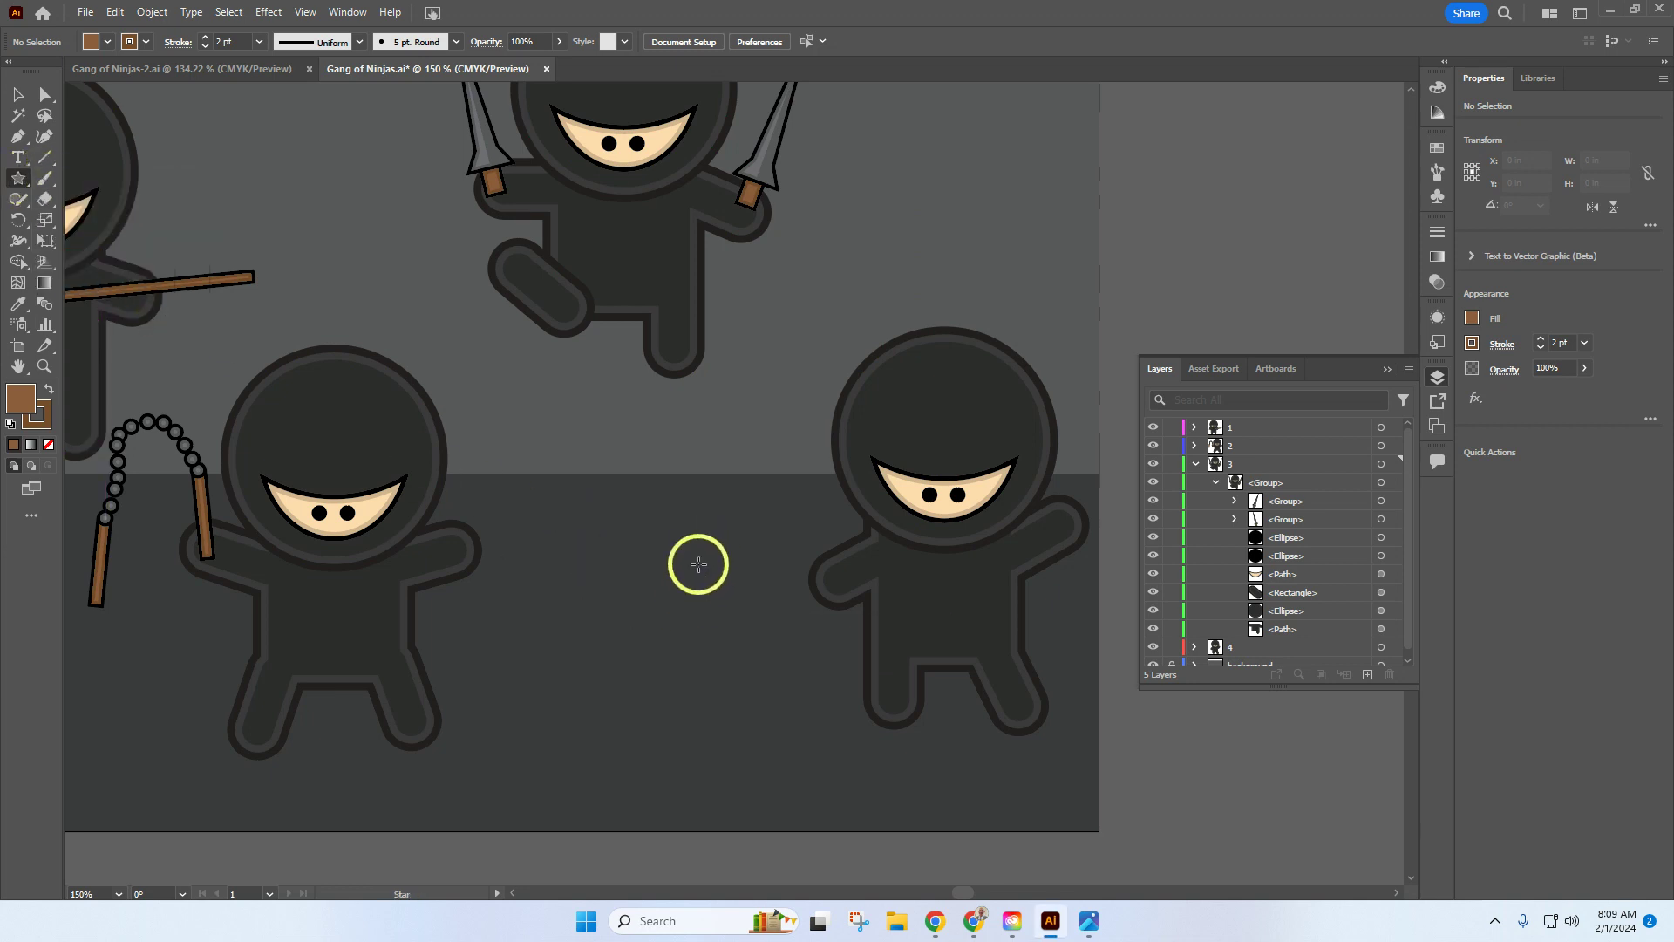
pyautogui.moveTo(700, 565); pyautogui.dragTo(737, 593)
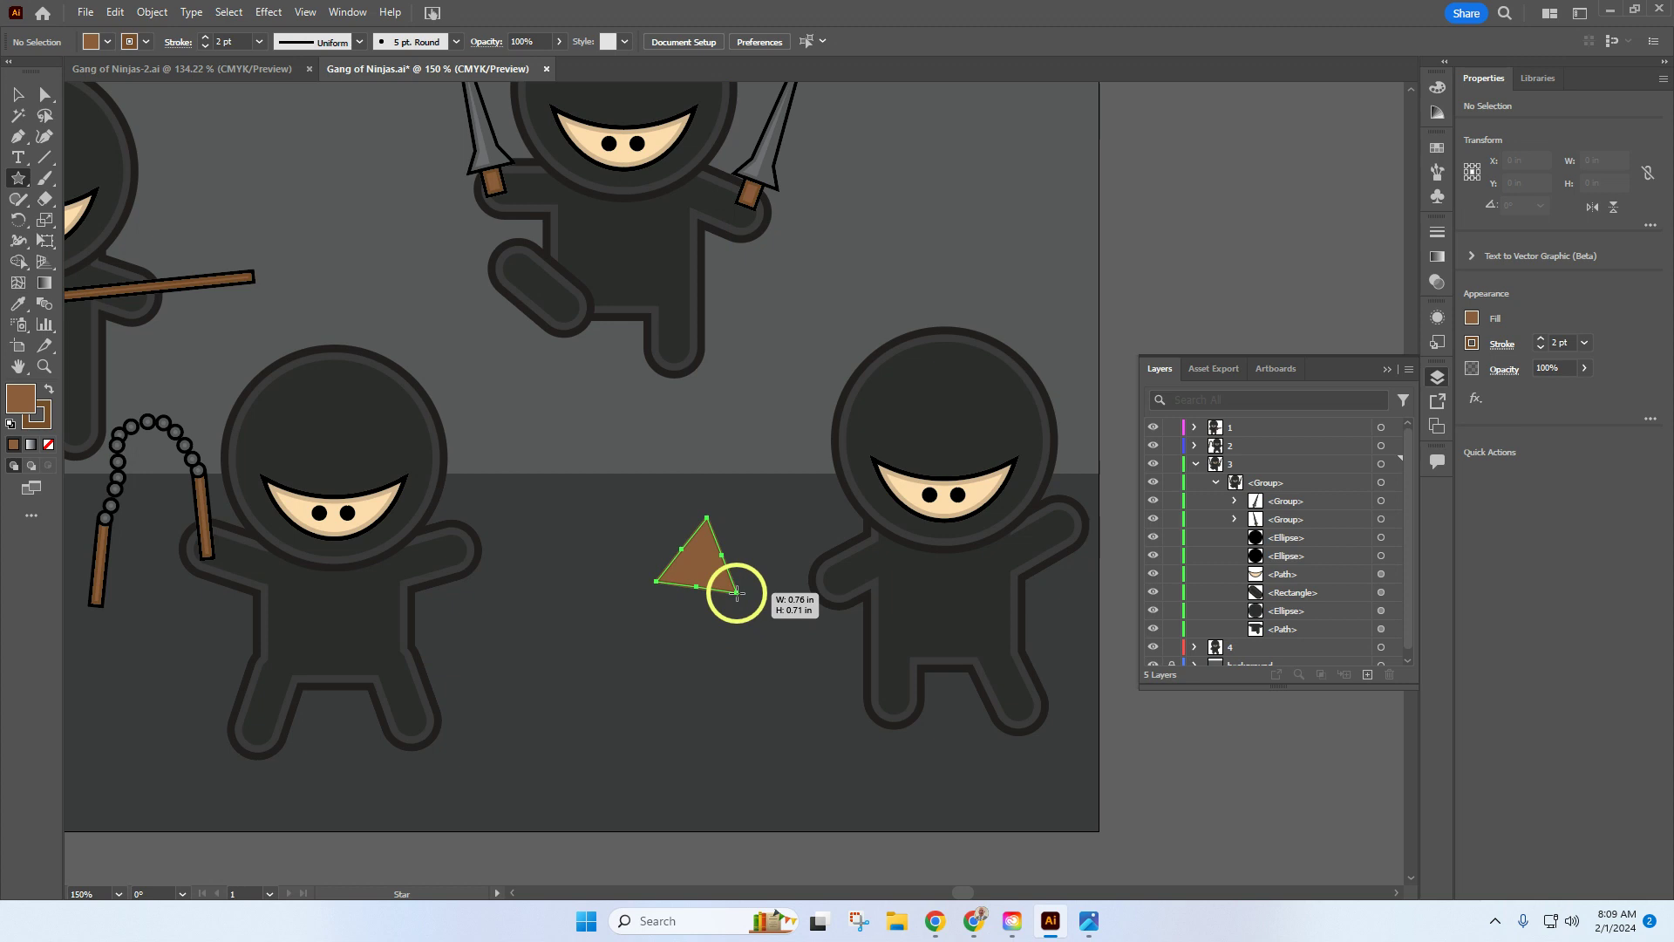
pyautogui.press('Up')
pyautogui.moveTo(736, 593); pyautogui.dragTo(729, 582)
pyautogui.press('Up')
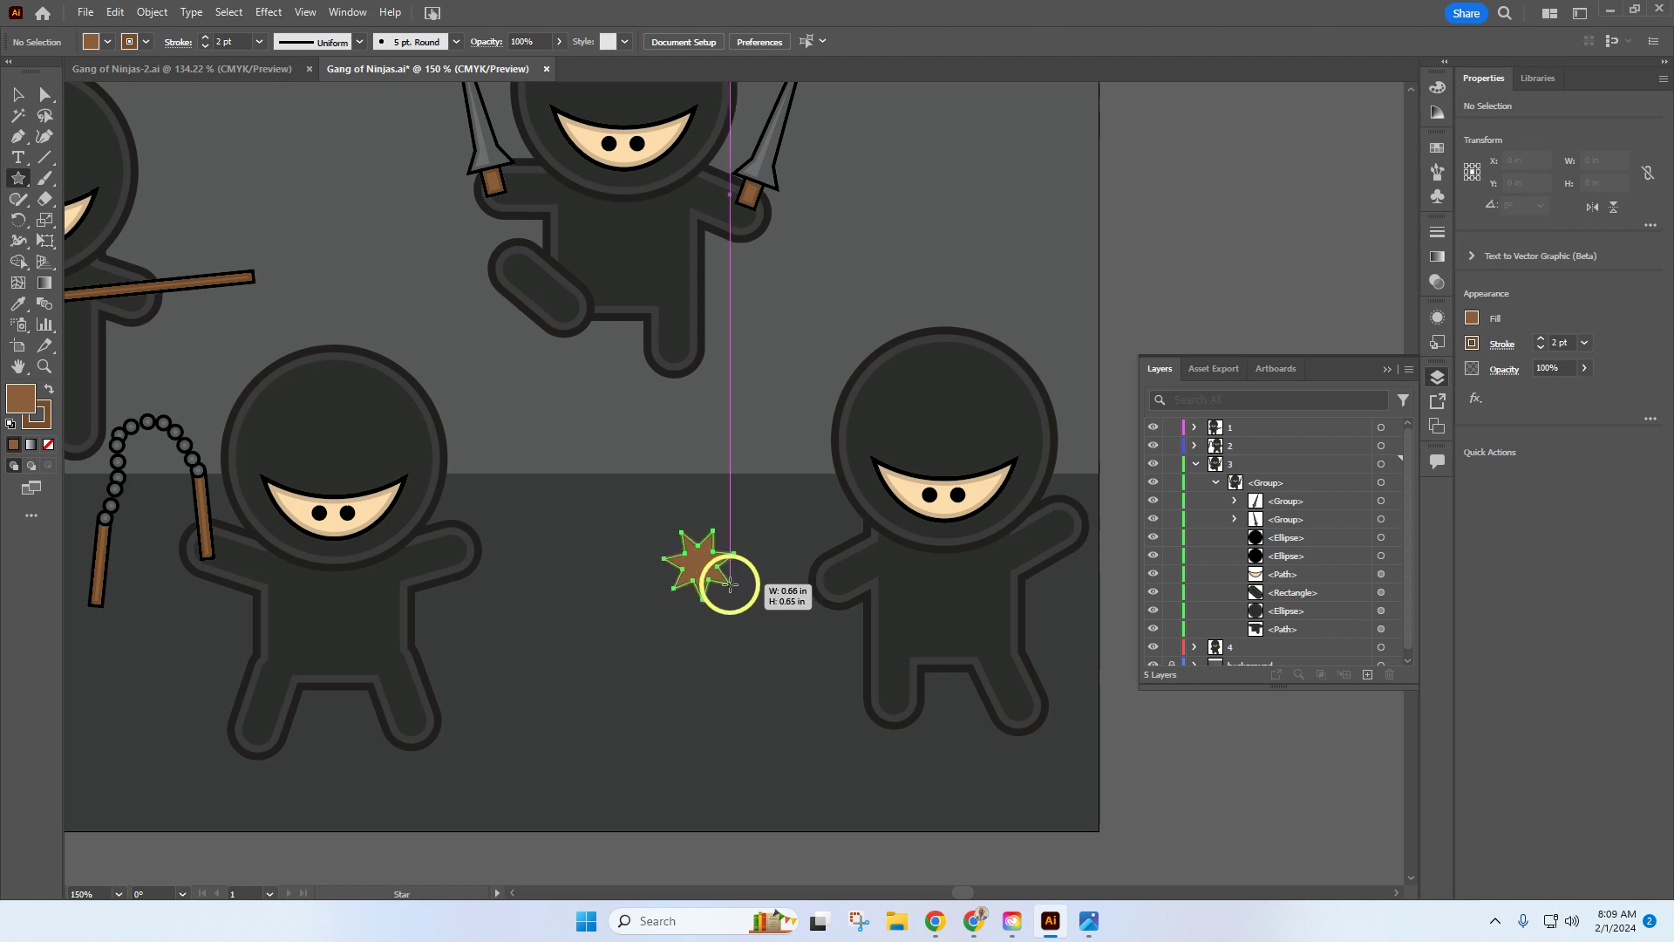
pyautogui.moveTo(730, 584); pyautogui.dragTo(721, 586)
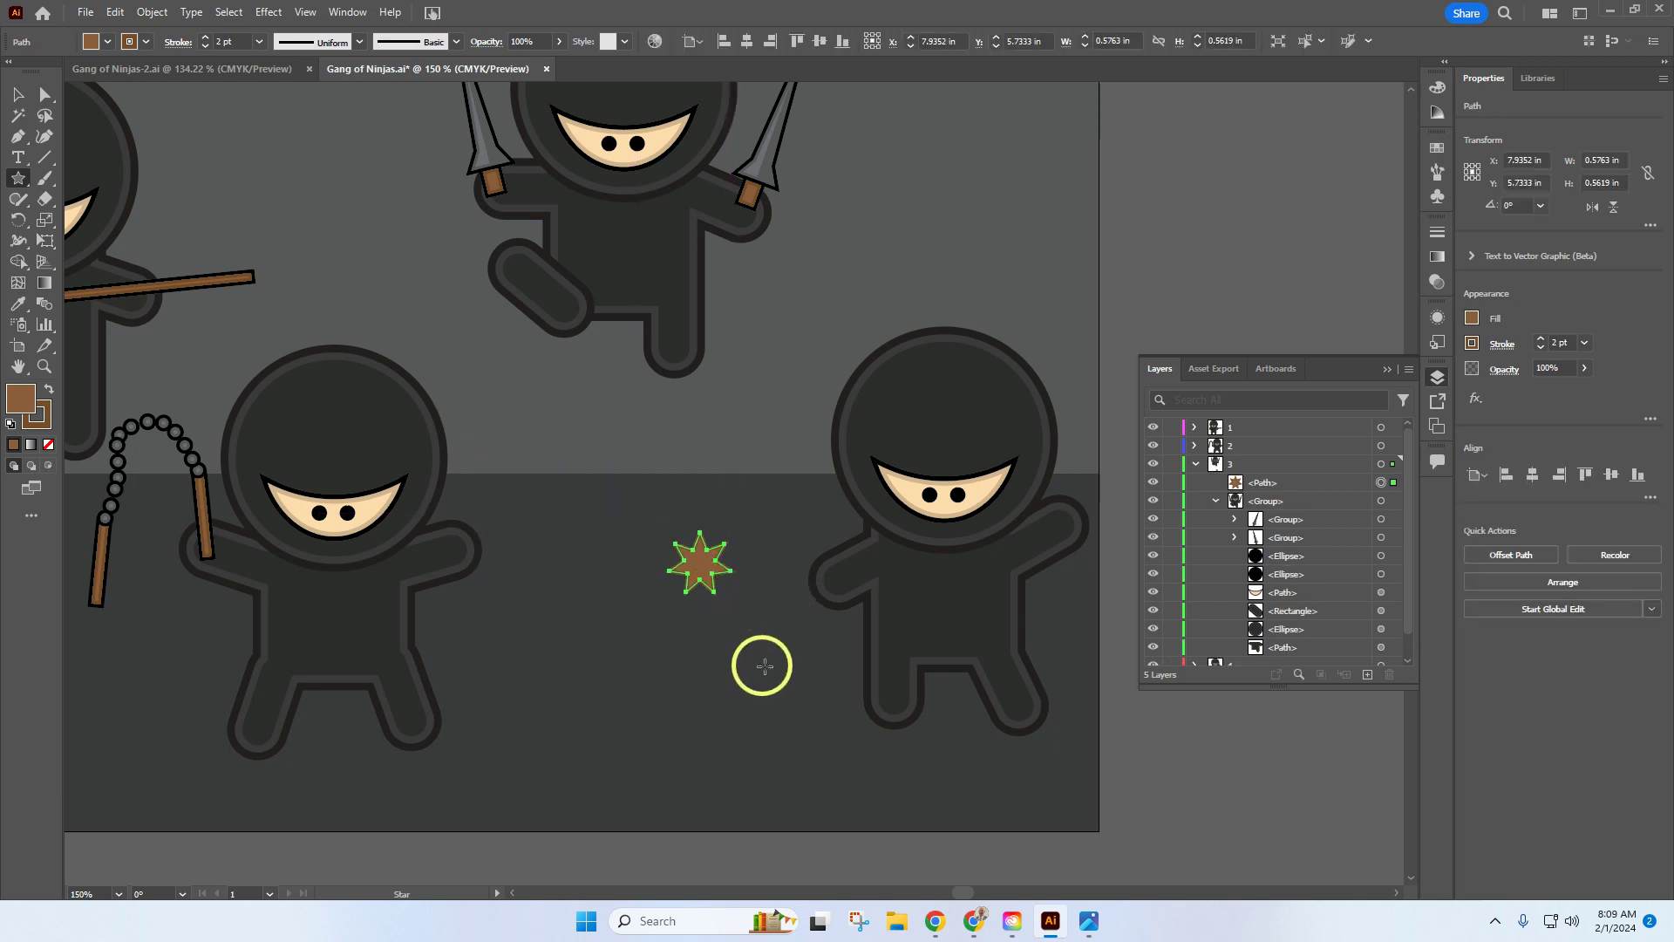
# Add a second stroke to the star, black and aligned outside
pyautogui.scroll(5, 702, 597)
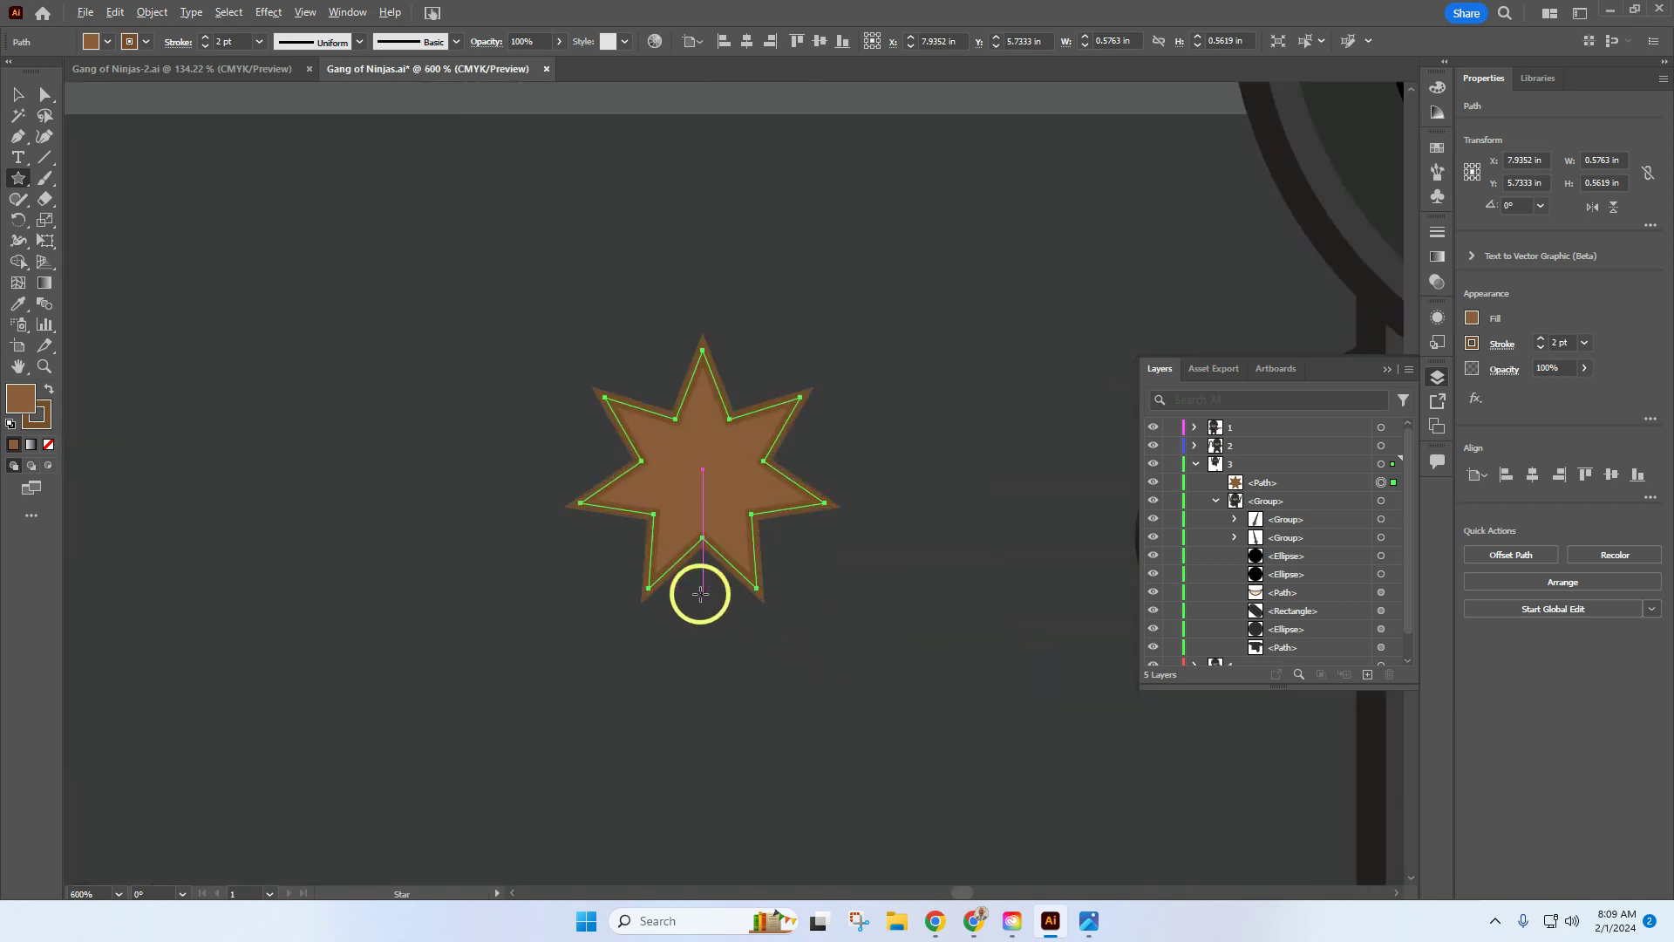
pyautogui.click(1437, 318)
pyautogui.click(1224, 465)
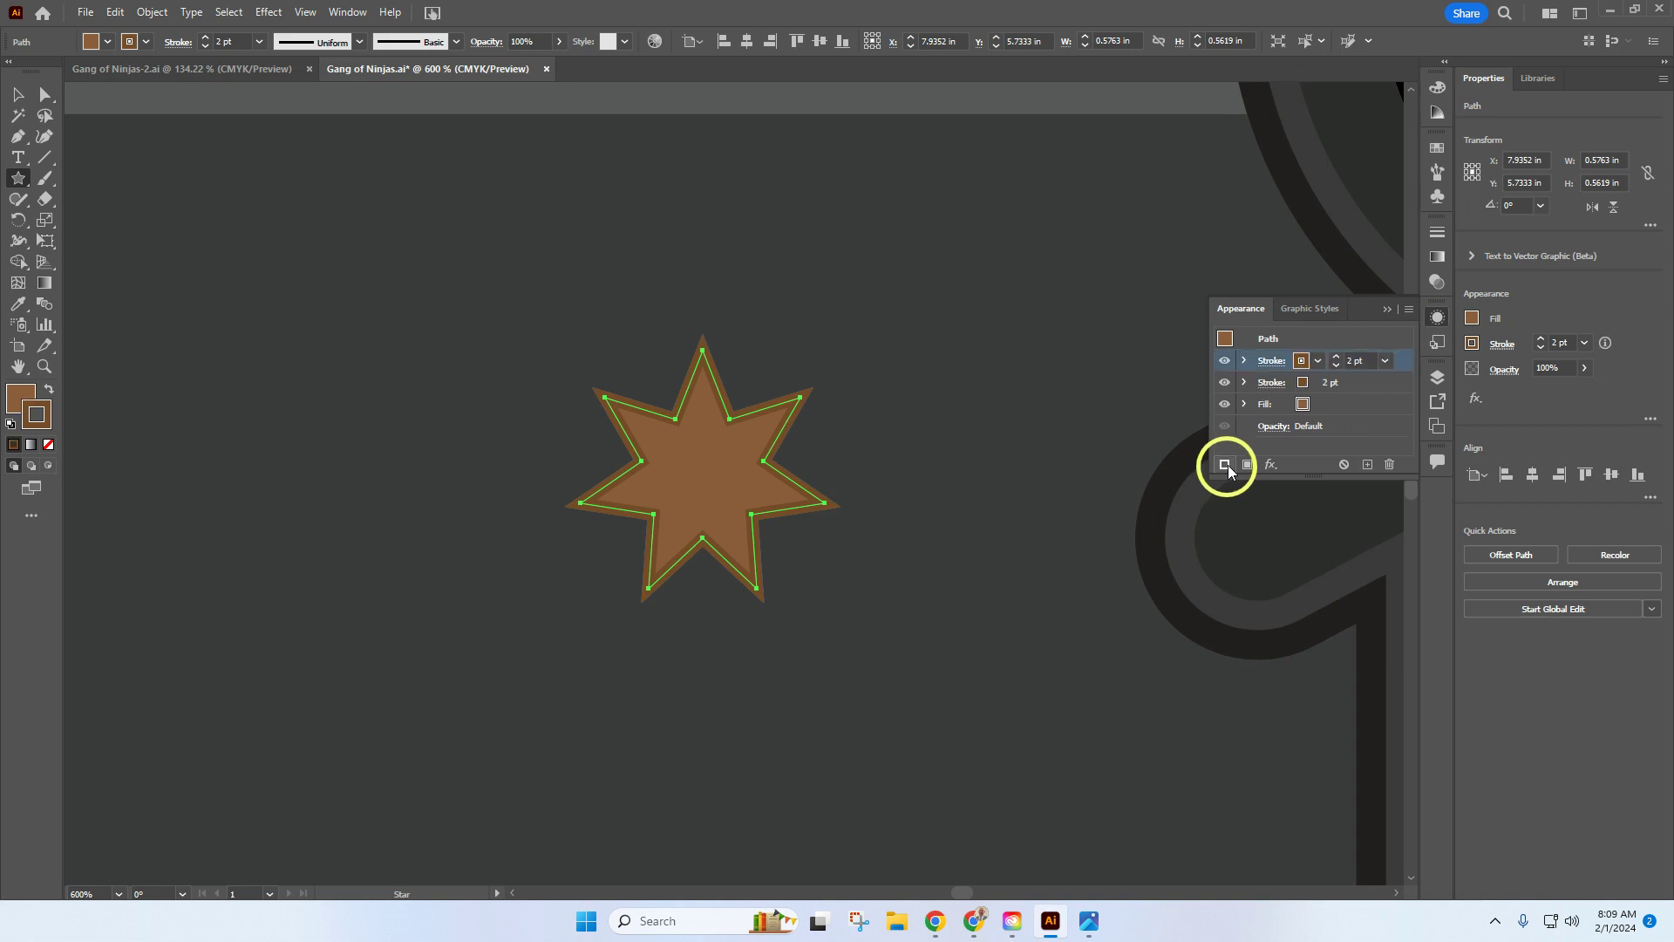
pyautogui.click(1317, 359)
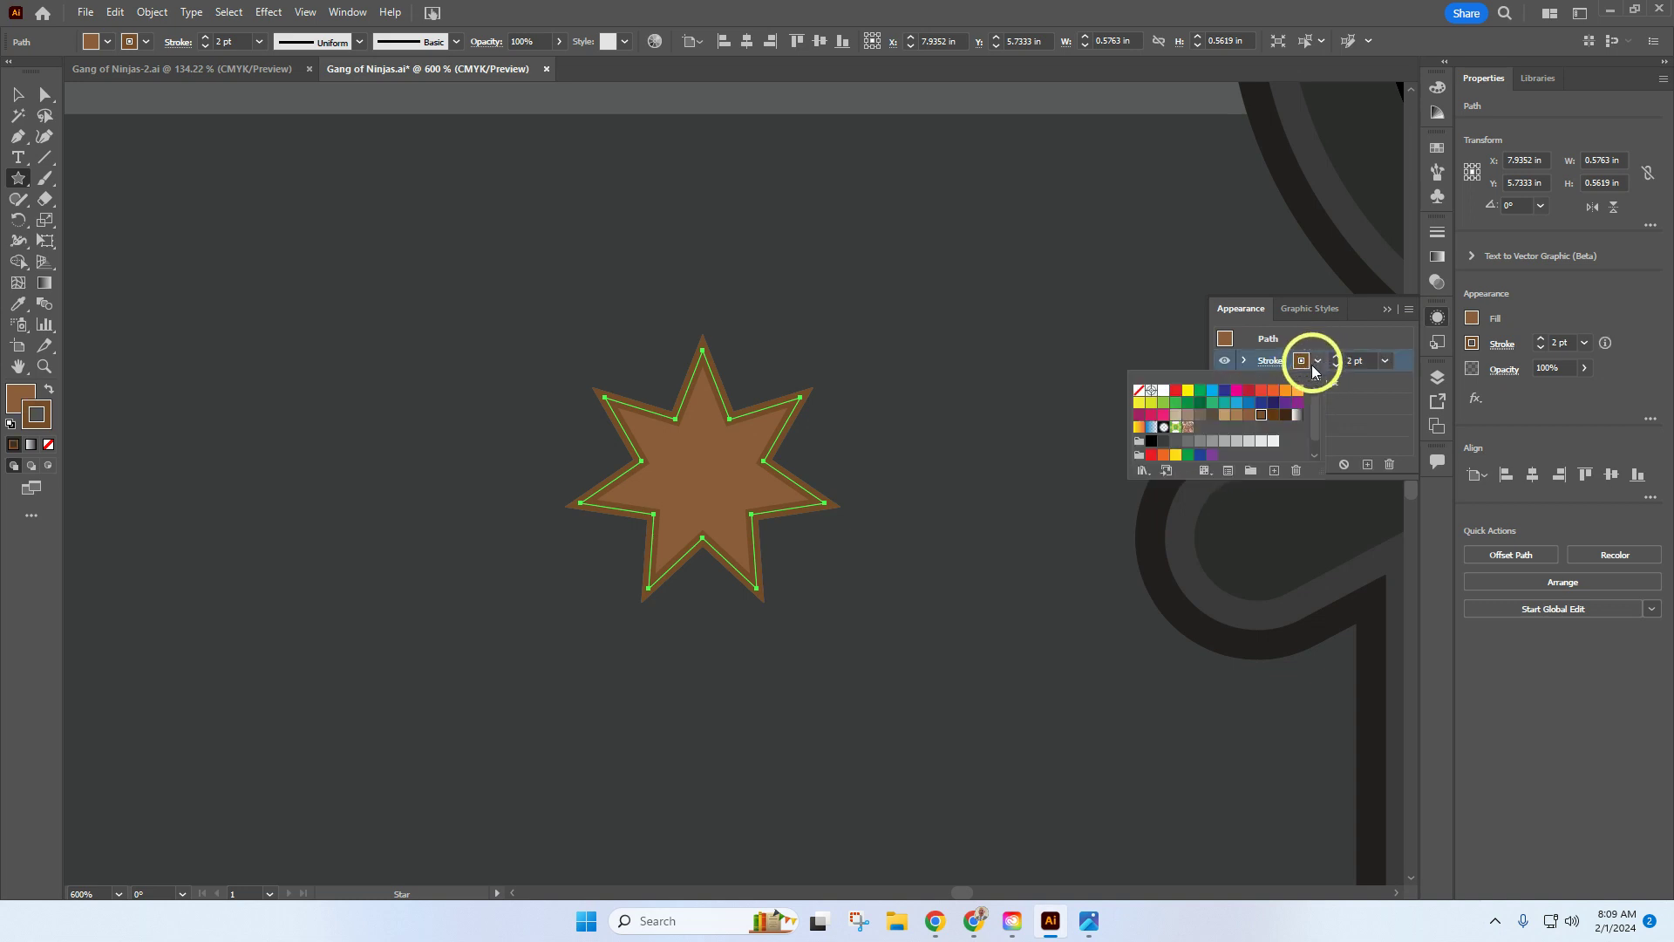
pyautogui.click(1150, 447)
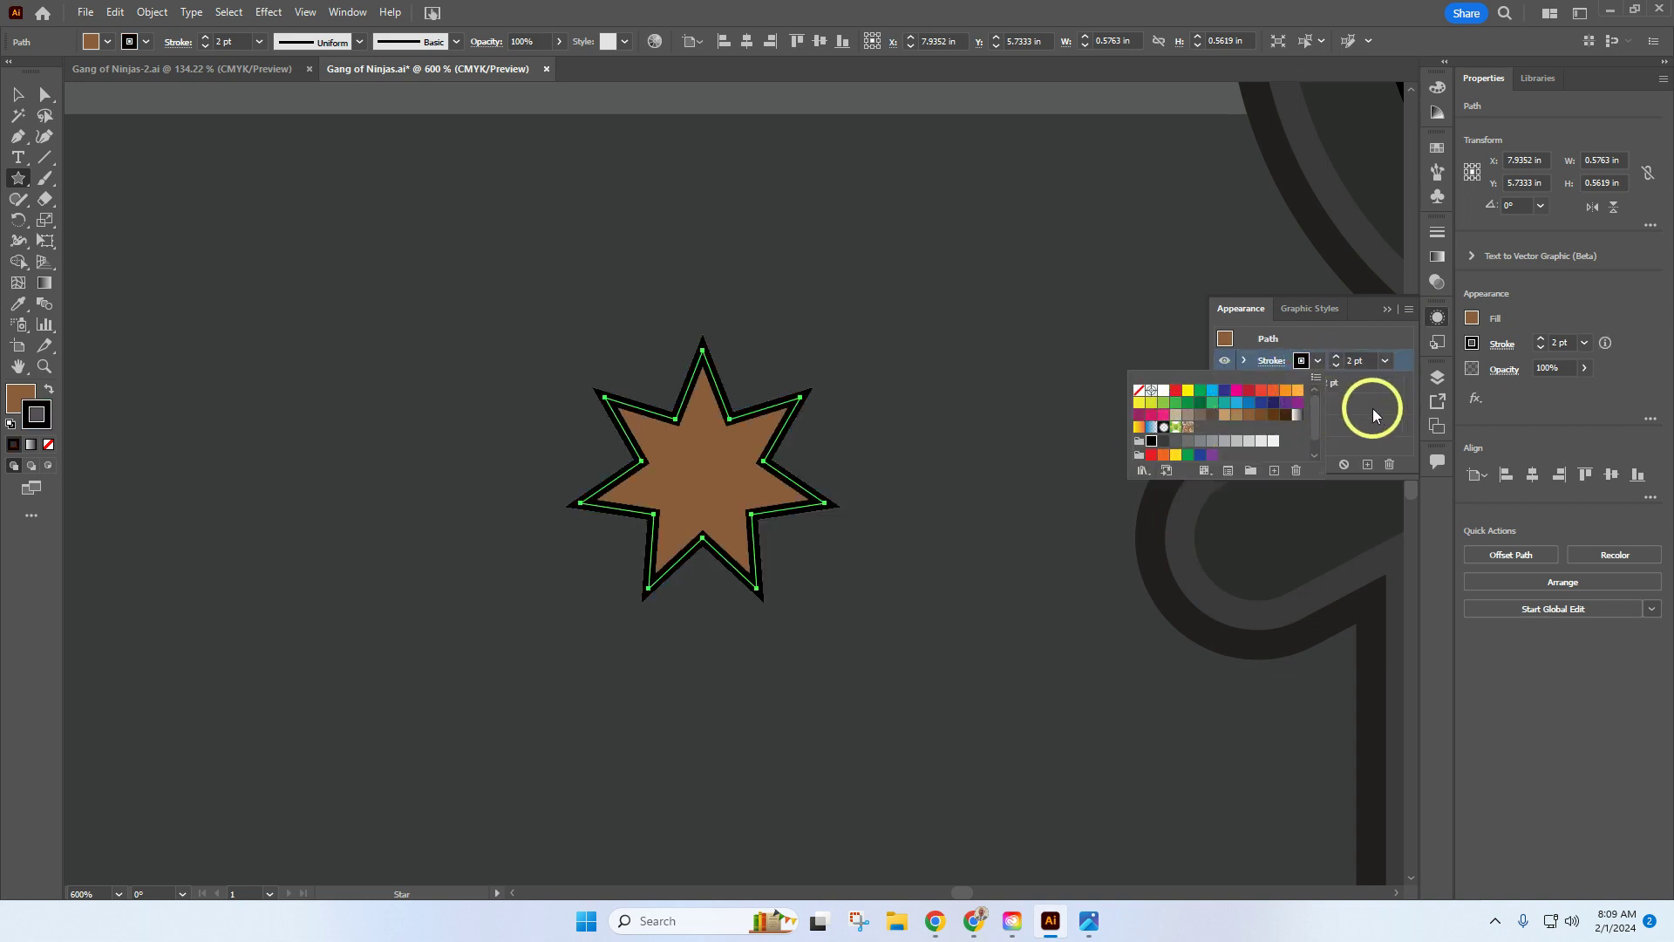
pyautogui.click(1371, 404)
pyautogui.click(1318, 385)
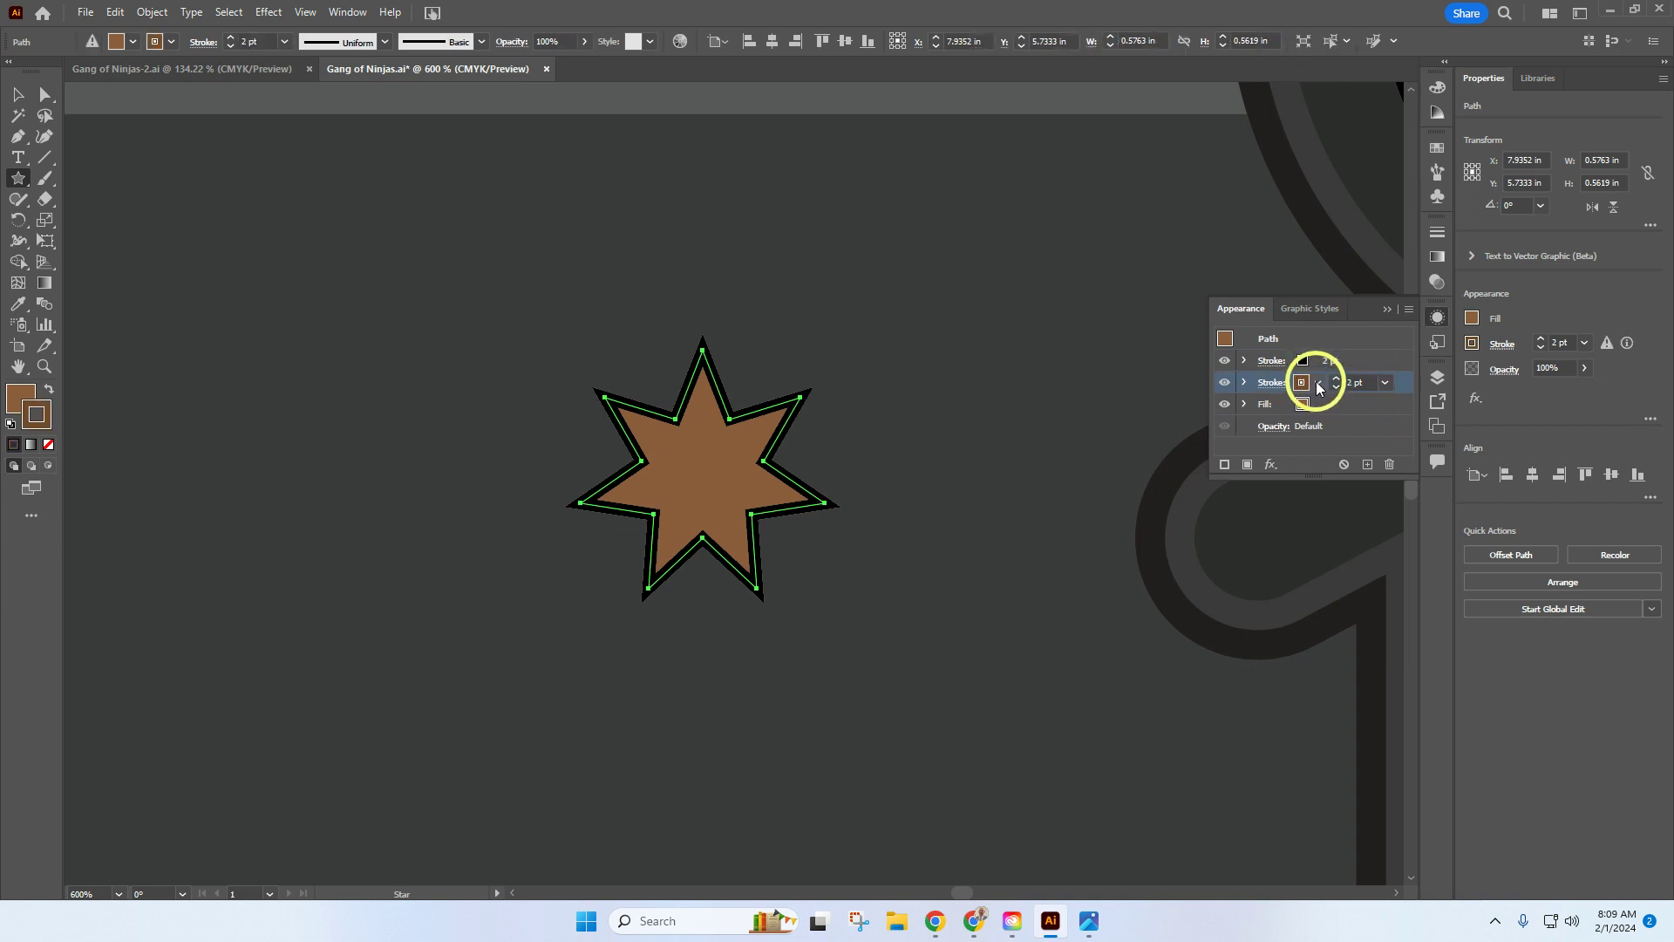
pyautogui.click(1319, 389)
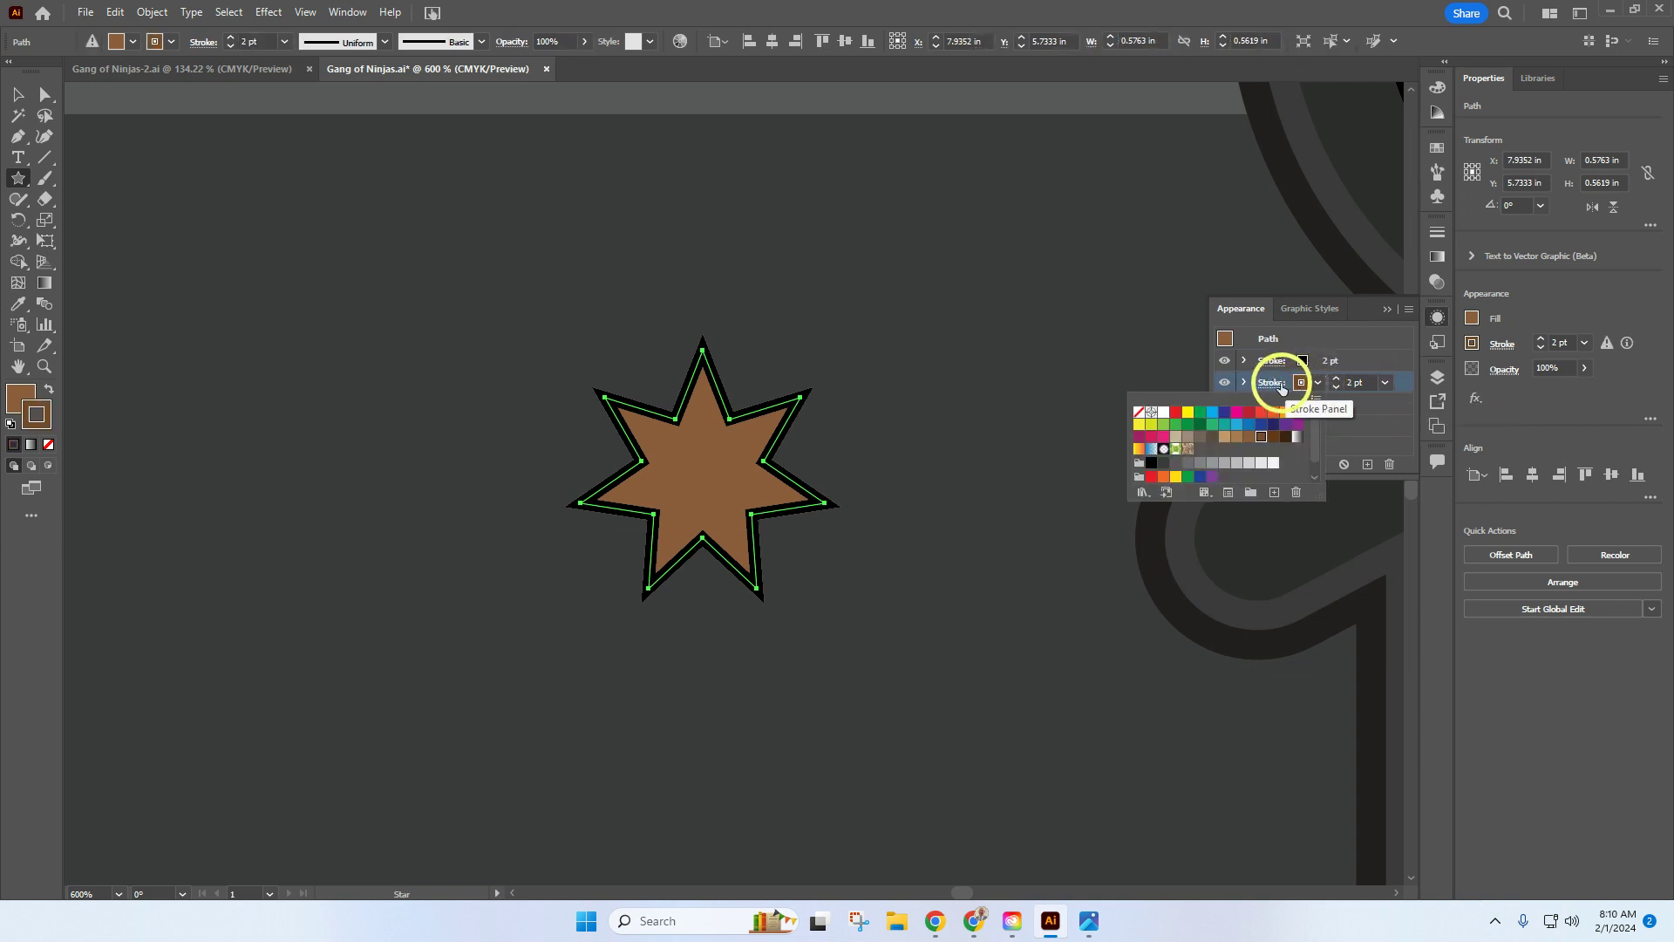
pyautogui.click(1271, 362)
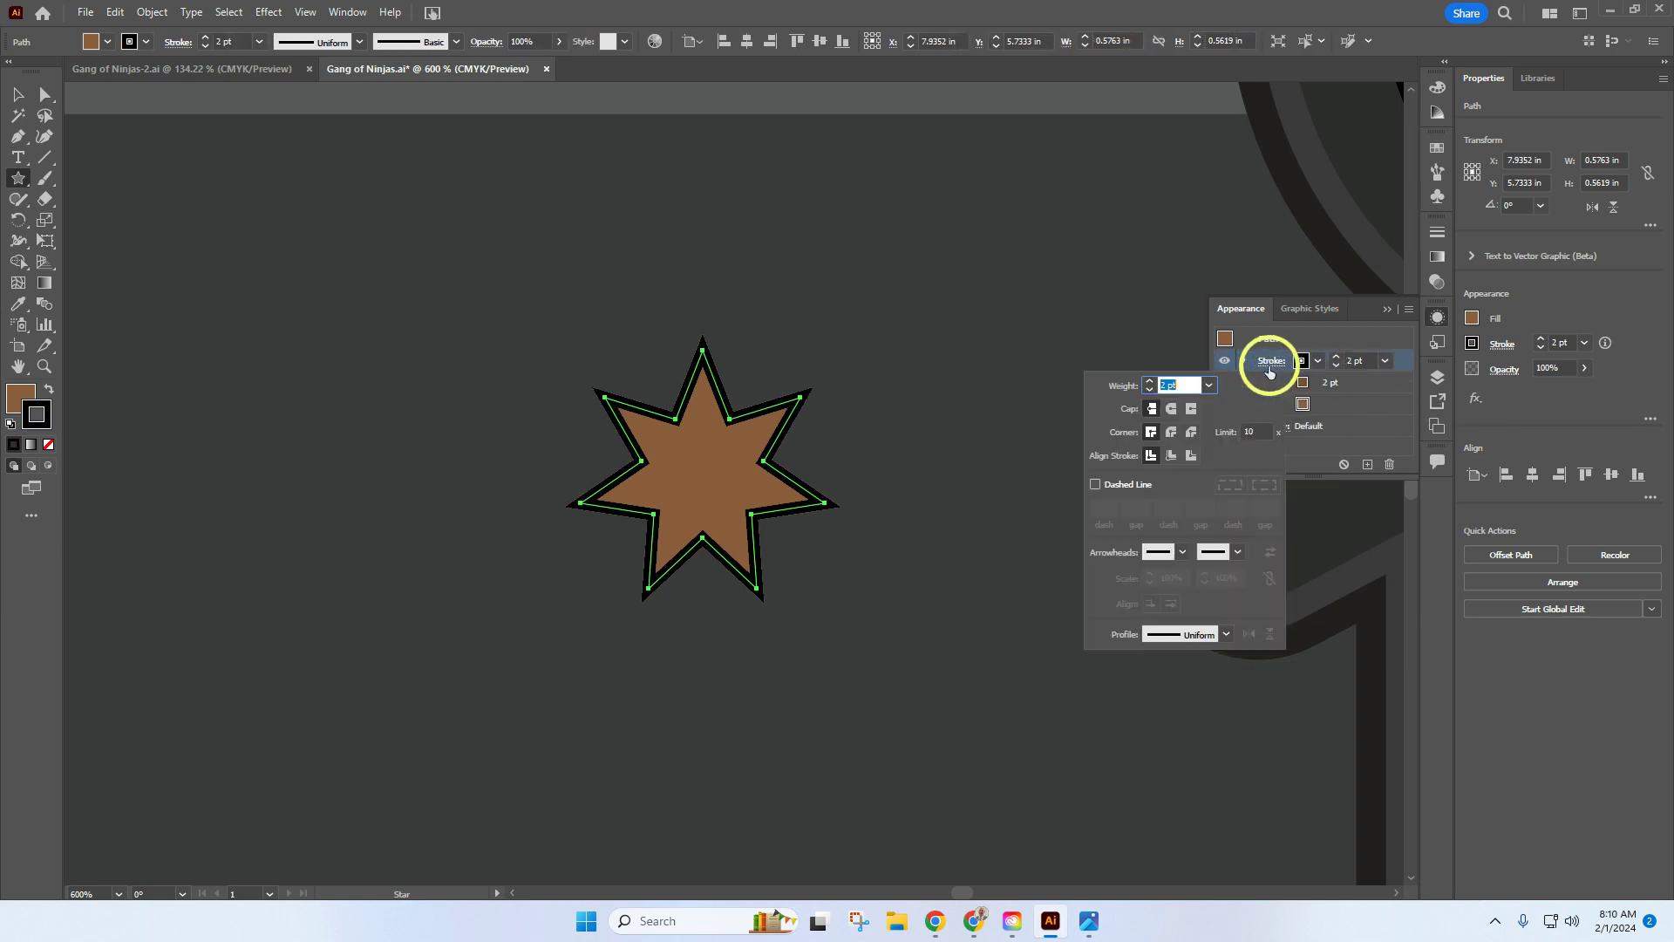
pyautogui.click(1191, 455)
pyautogui.click(1356, 403)
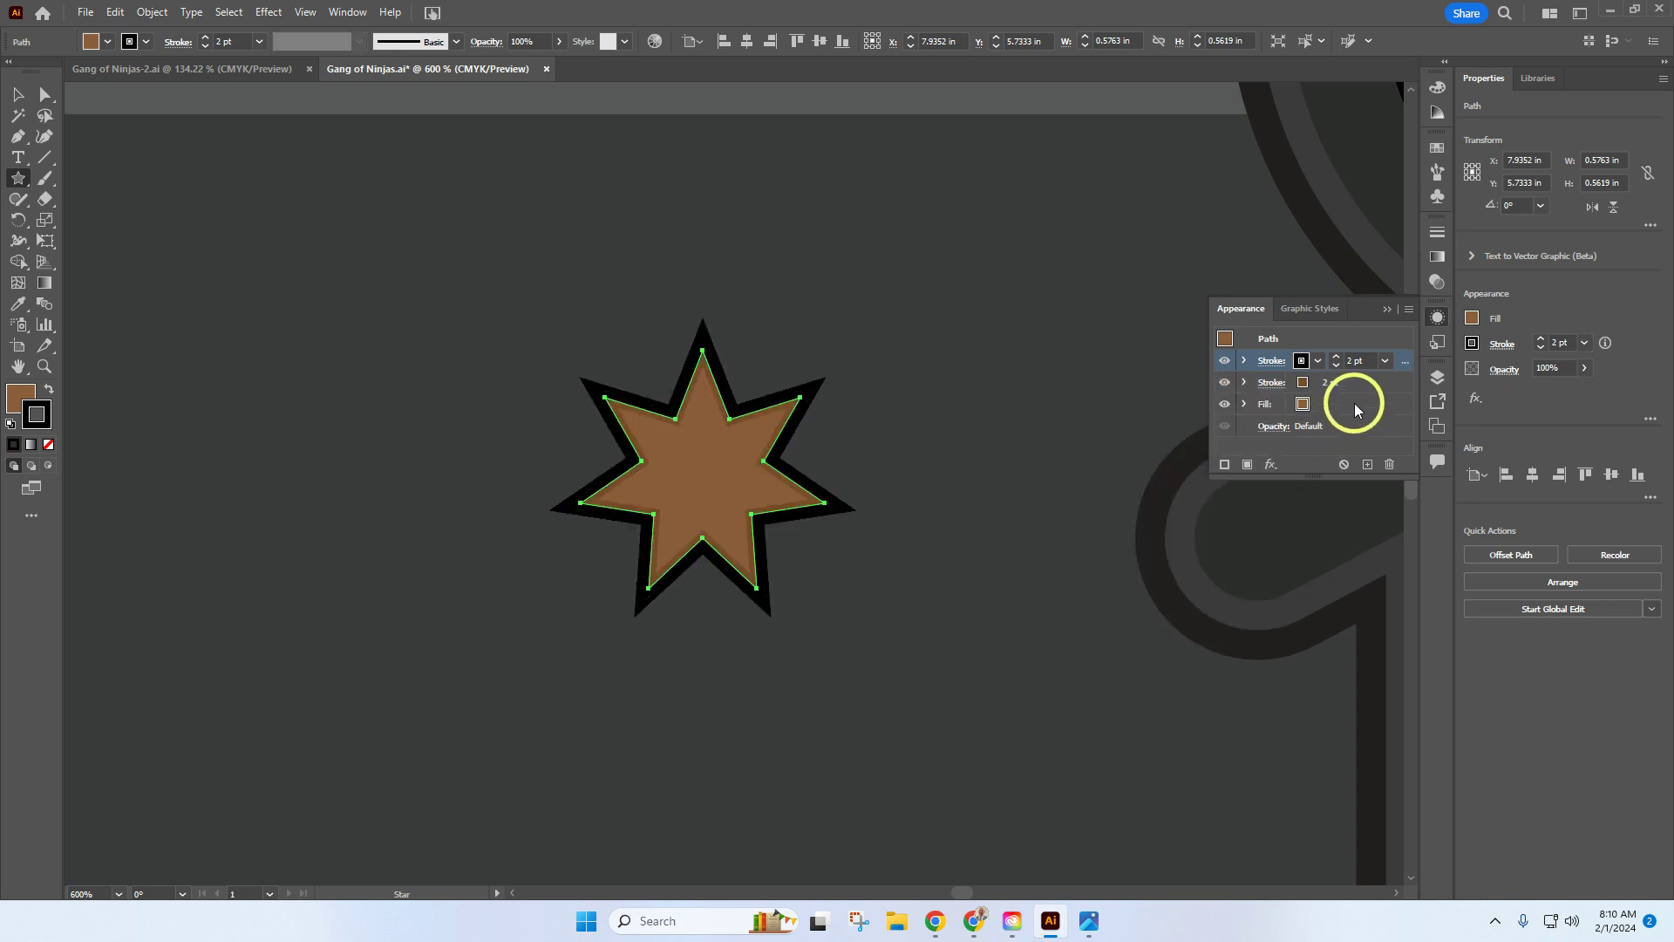
# Set the star's other stroke to Align Inside with K=80 dark grey
pyautogui.click(1271, 382)
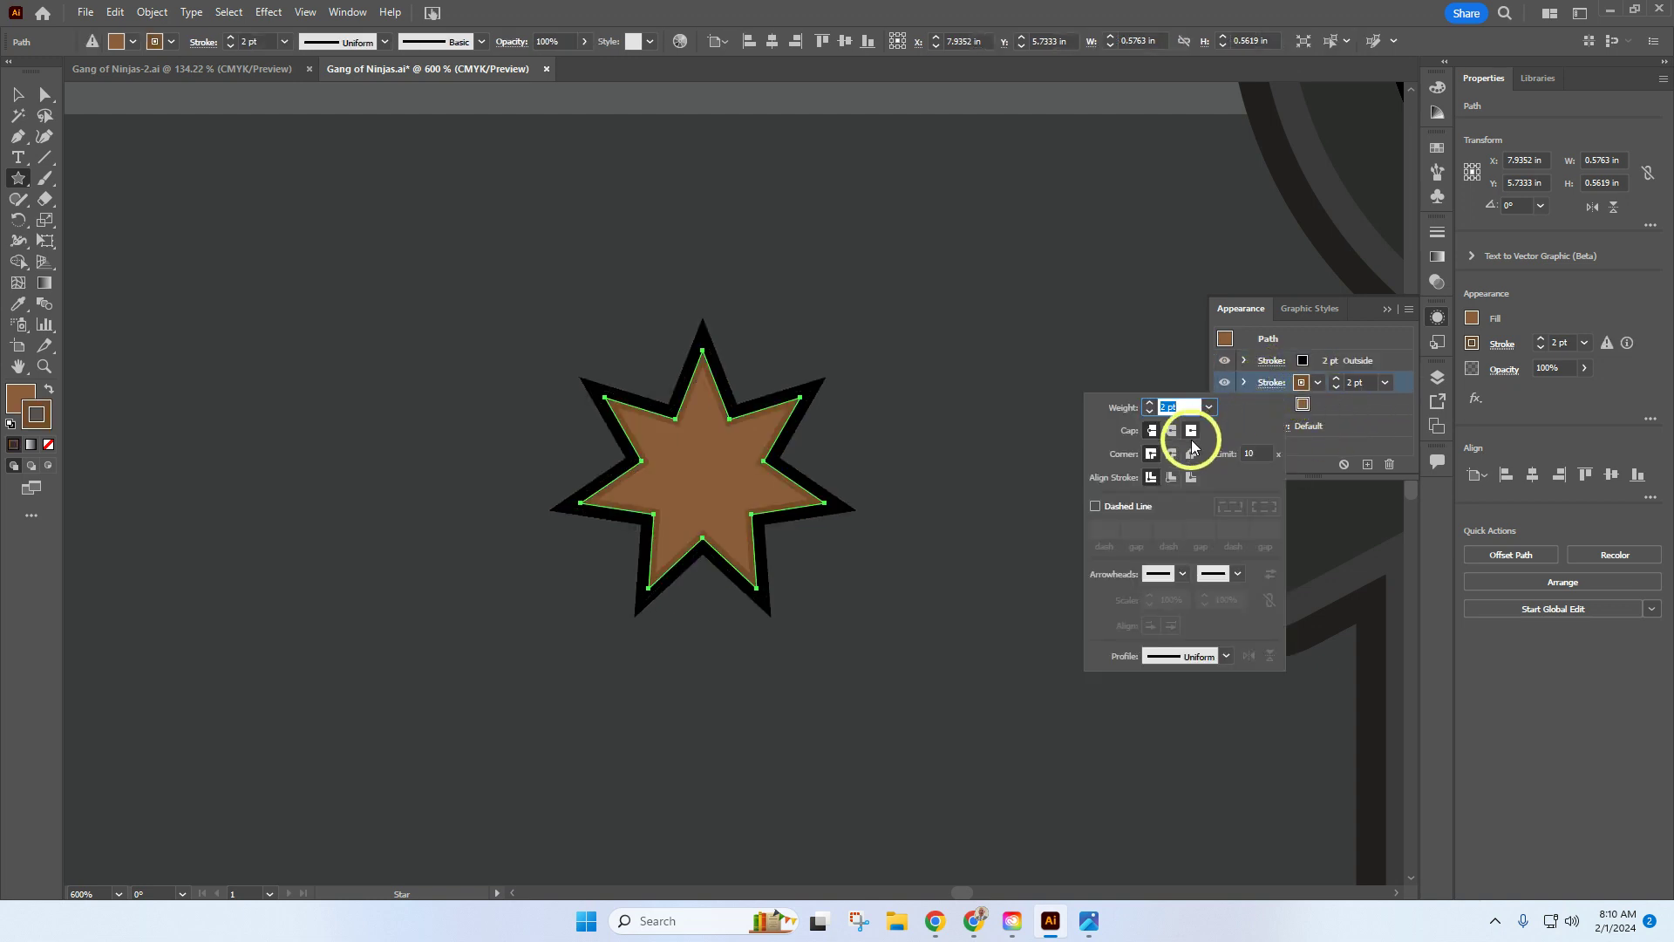
pyautogui.click(1173, 477)
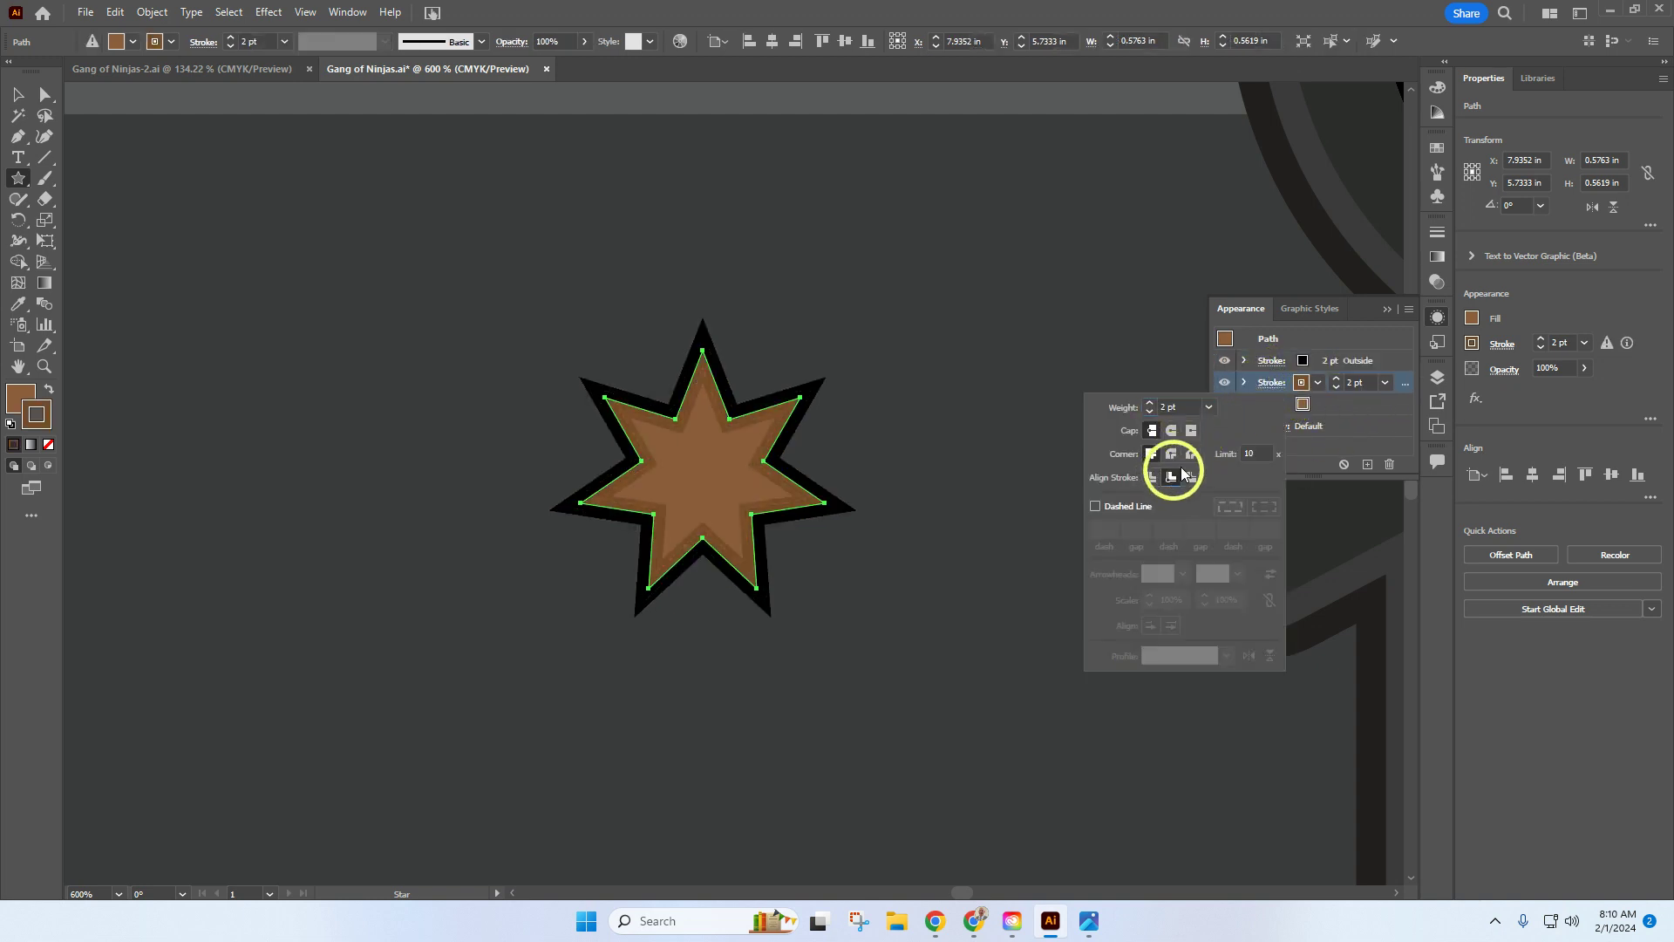
pyautogui.click(1317, 382)
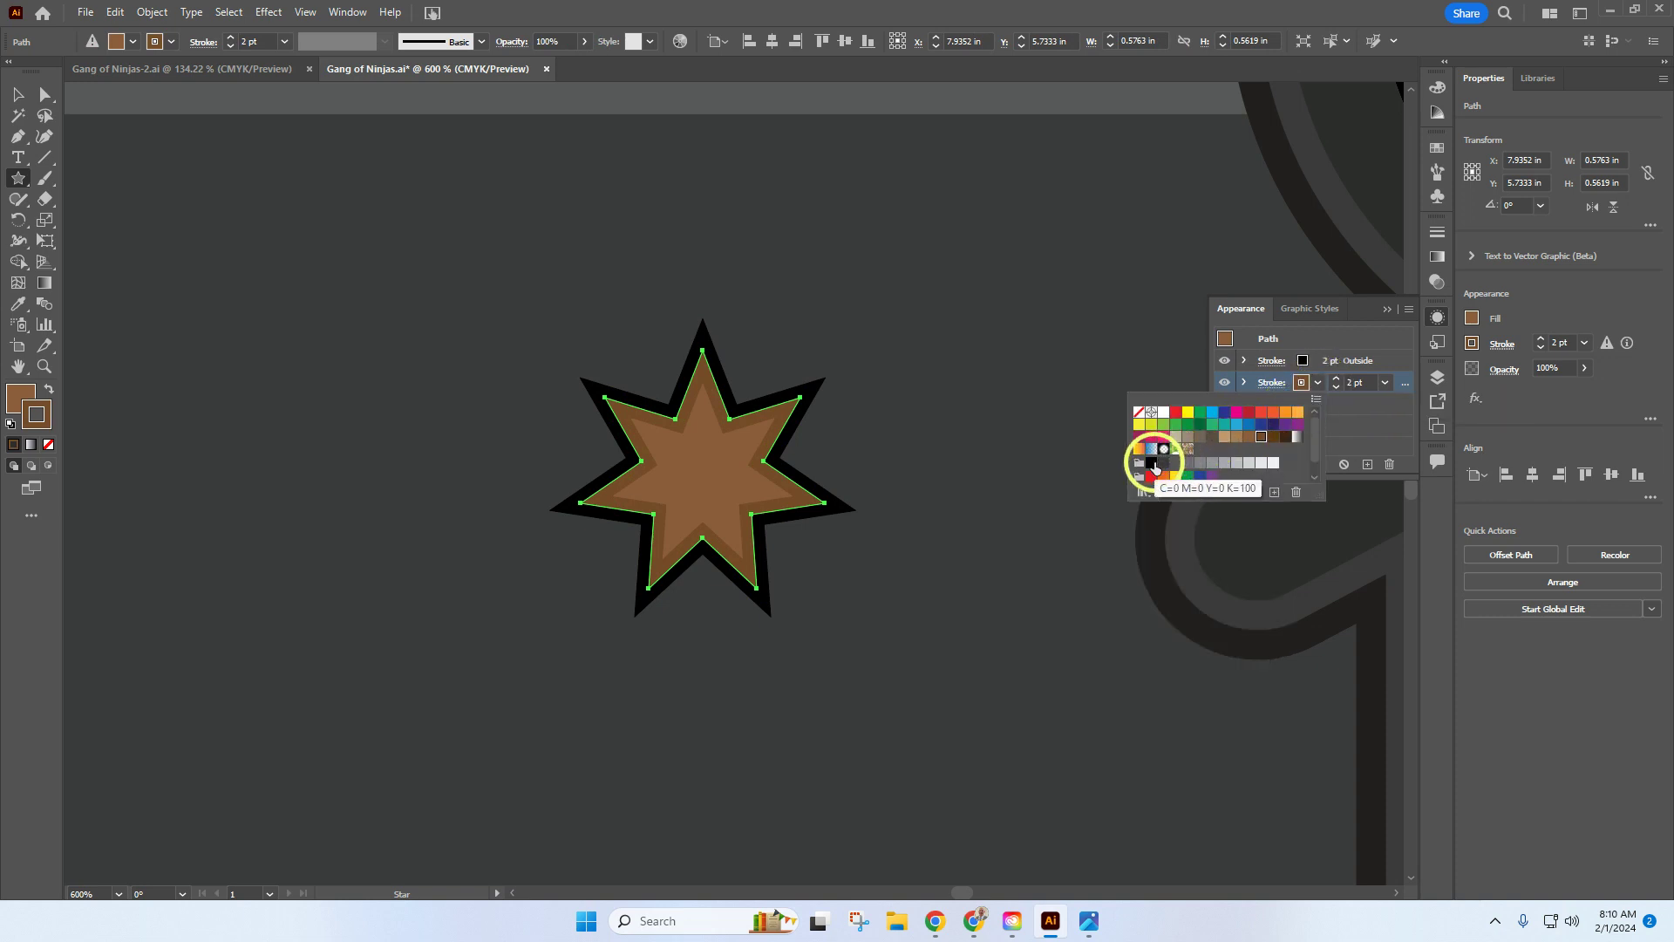
pyautogui.click(1176, 464)
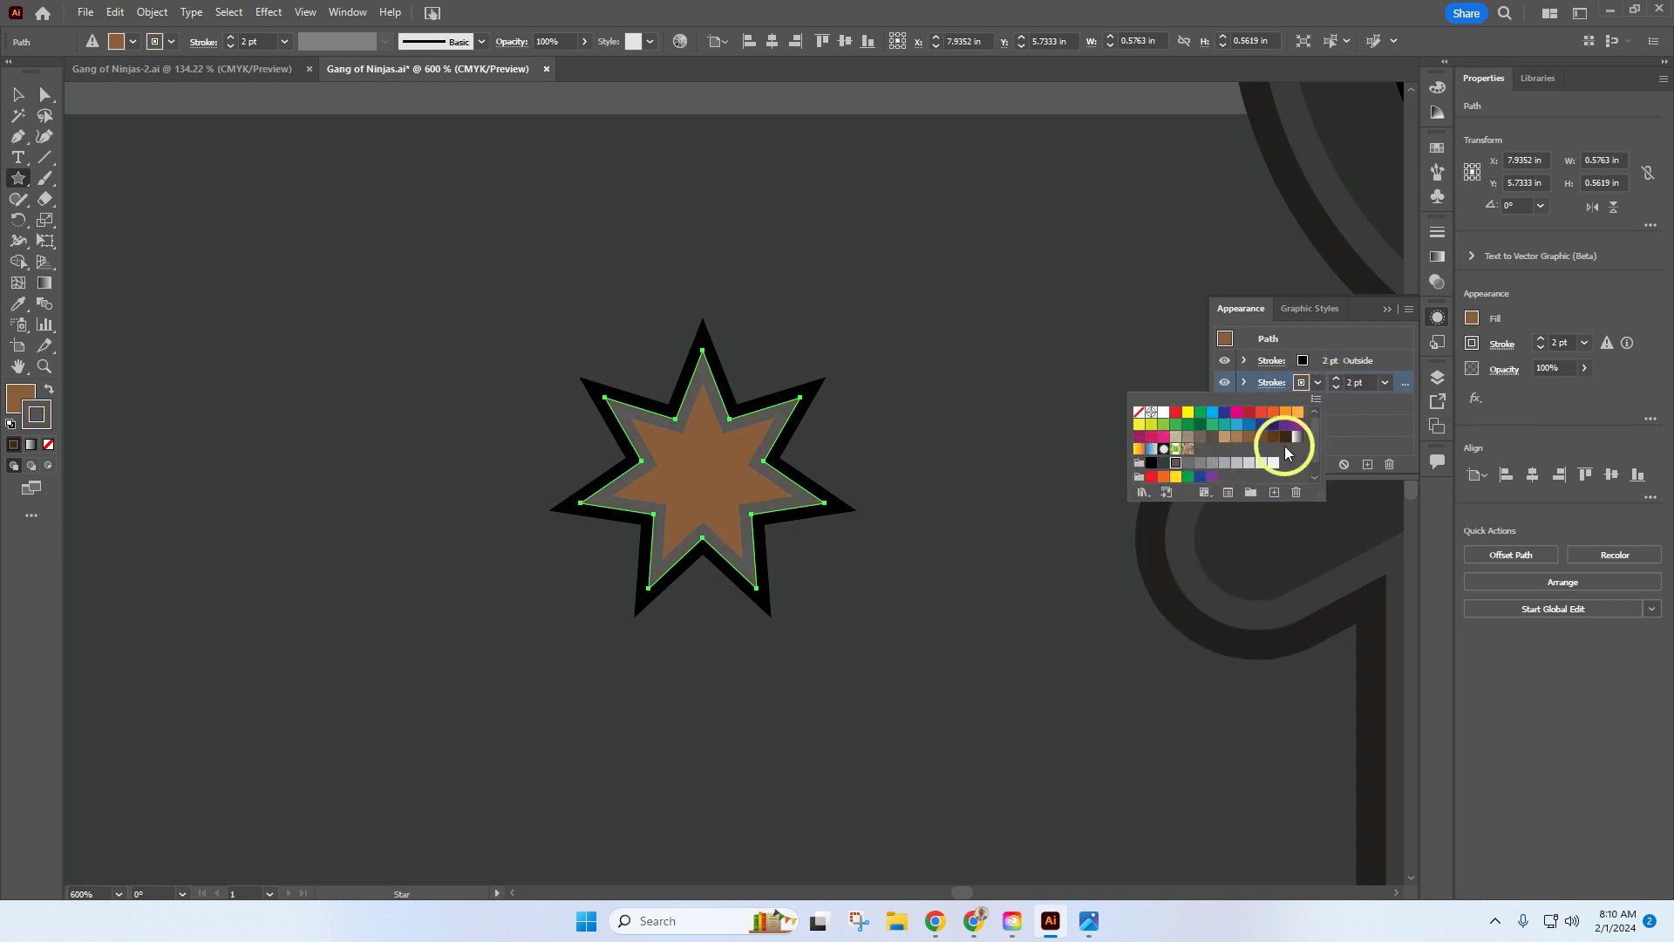
pyautogui.click(1368, 429)
# Fill the star with grey
pyautogui.click(1316, 408)
pyautogui.click(1315, 404)
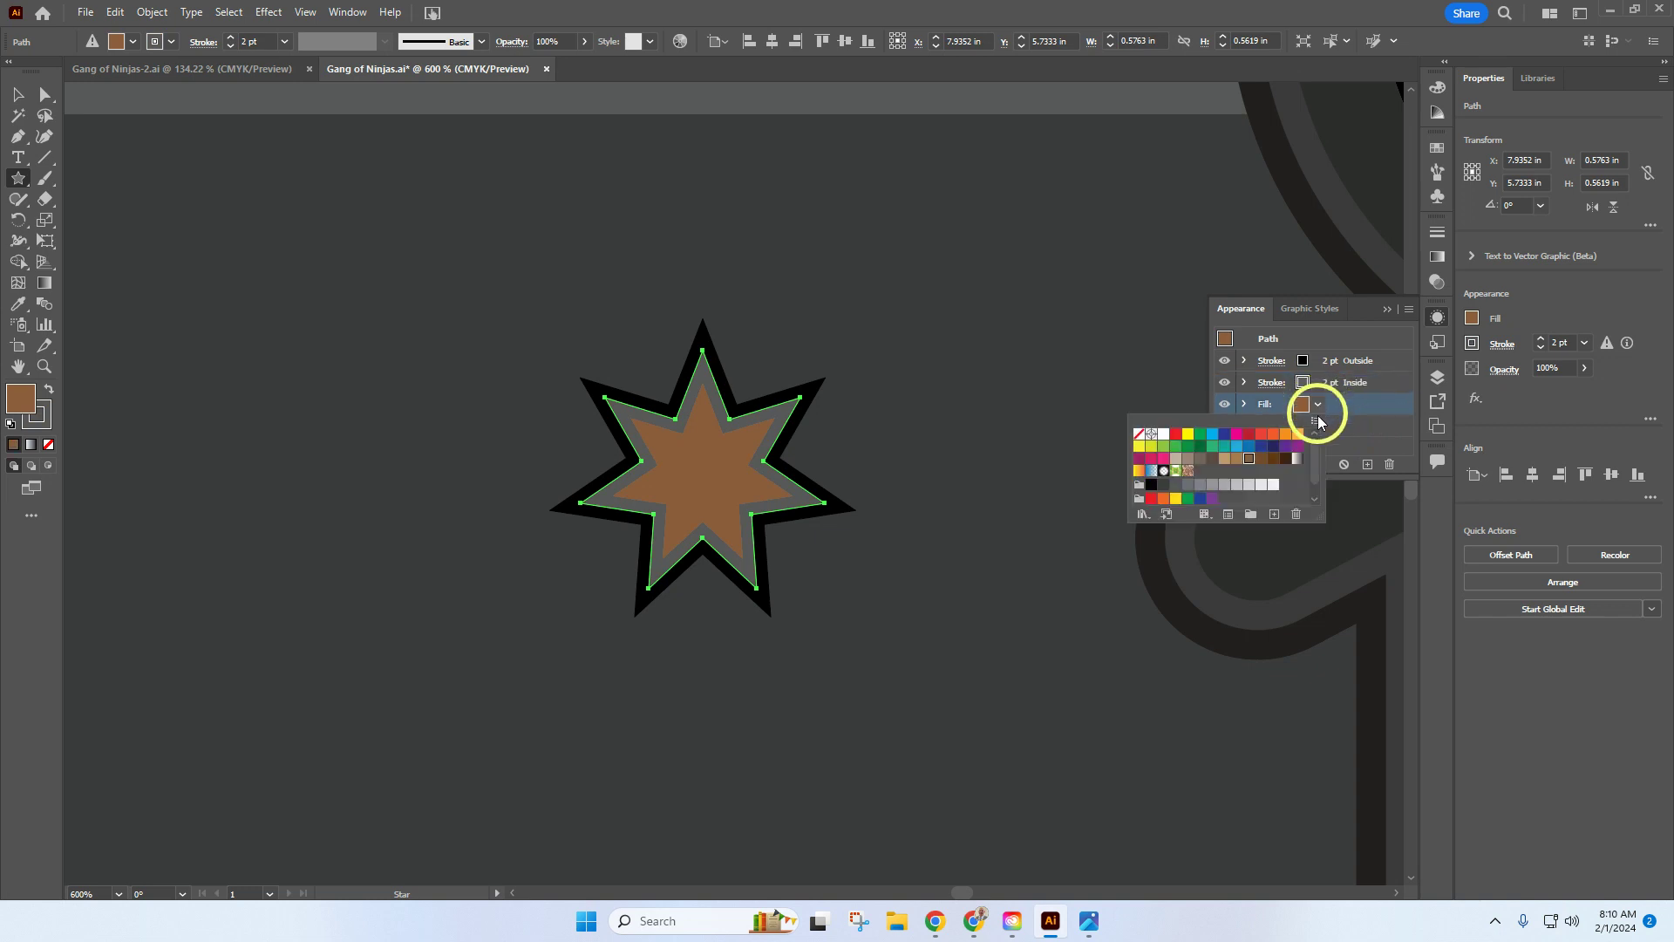
pyautogui.click(1189, 486)
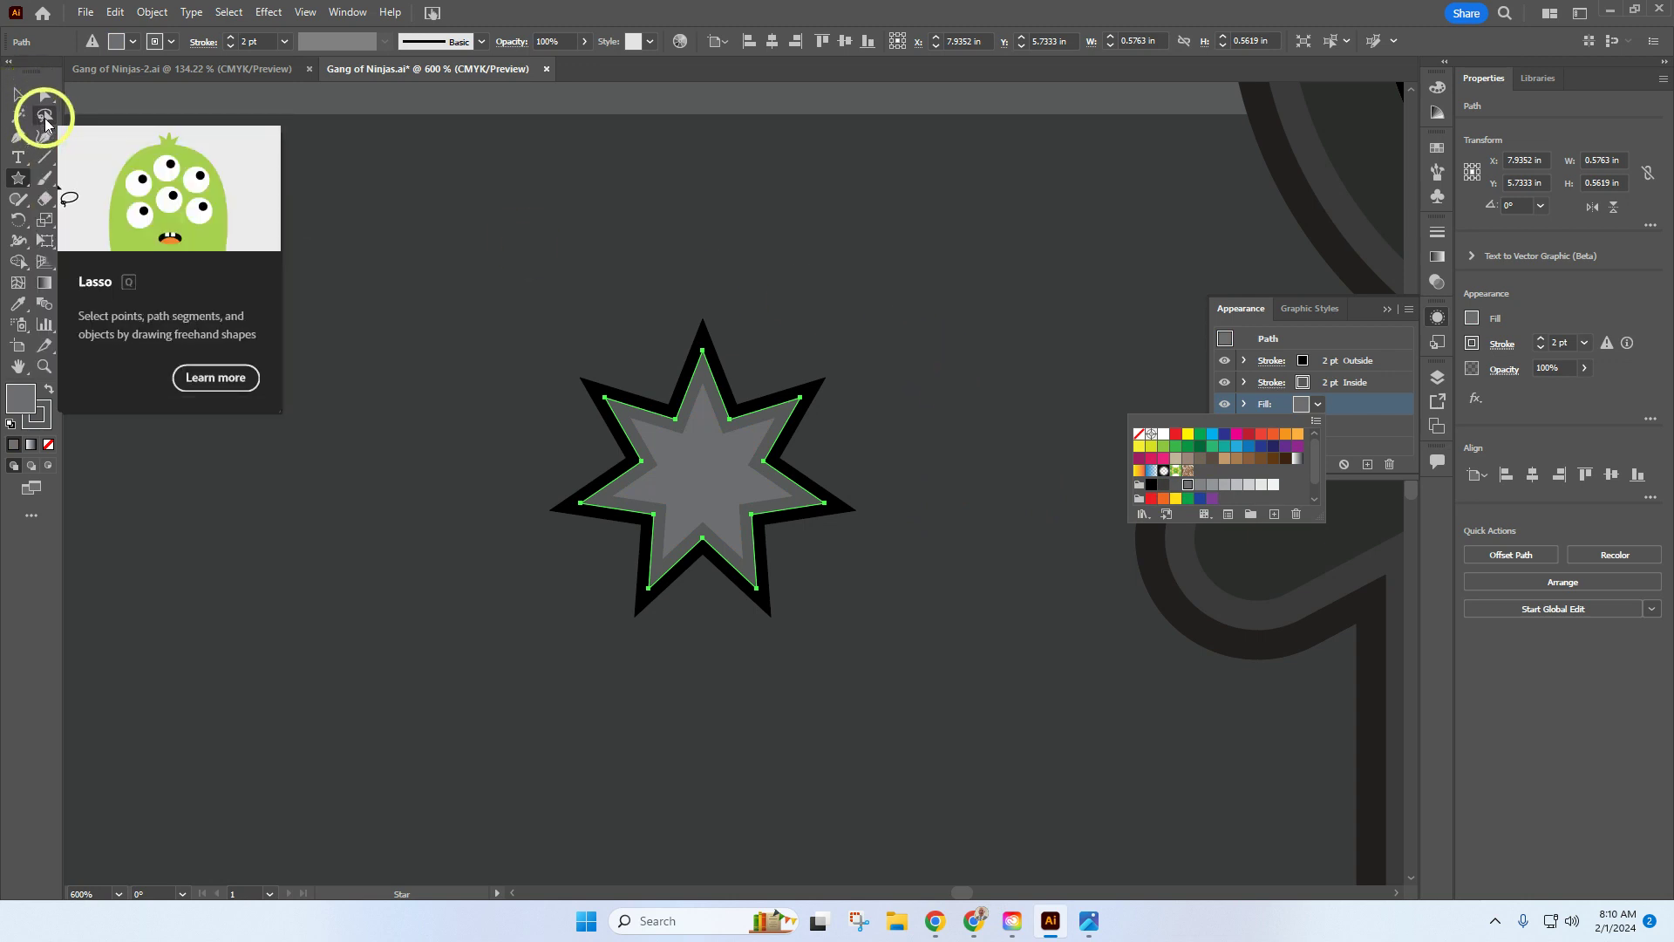
pyautogui.press('Escape')
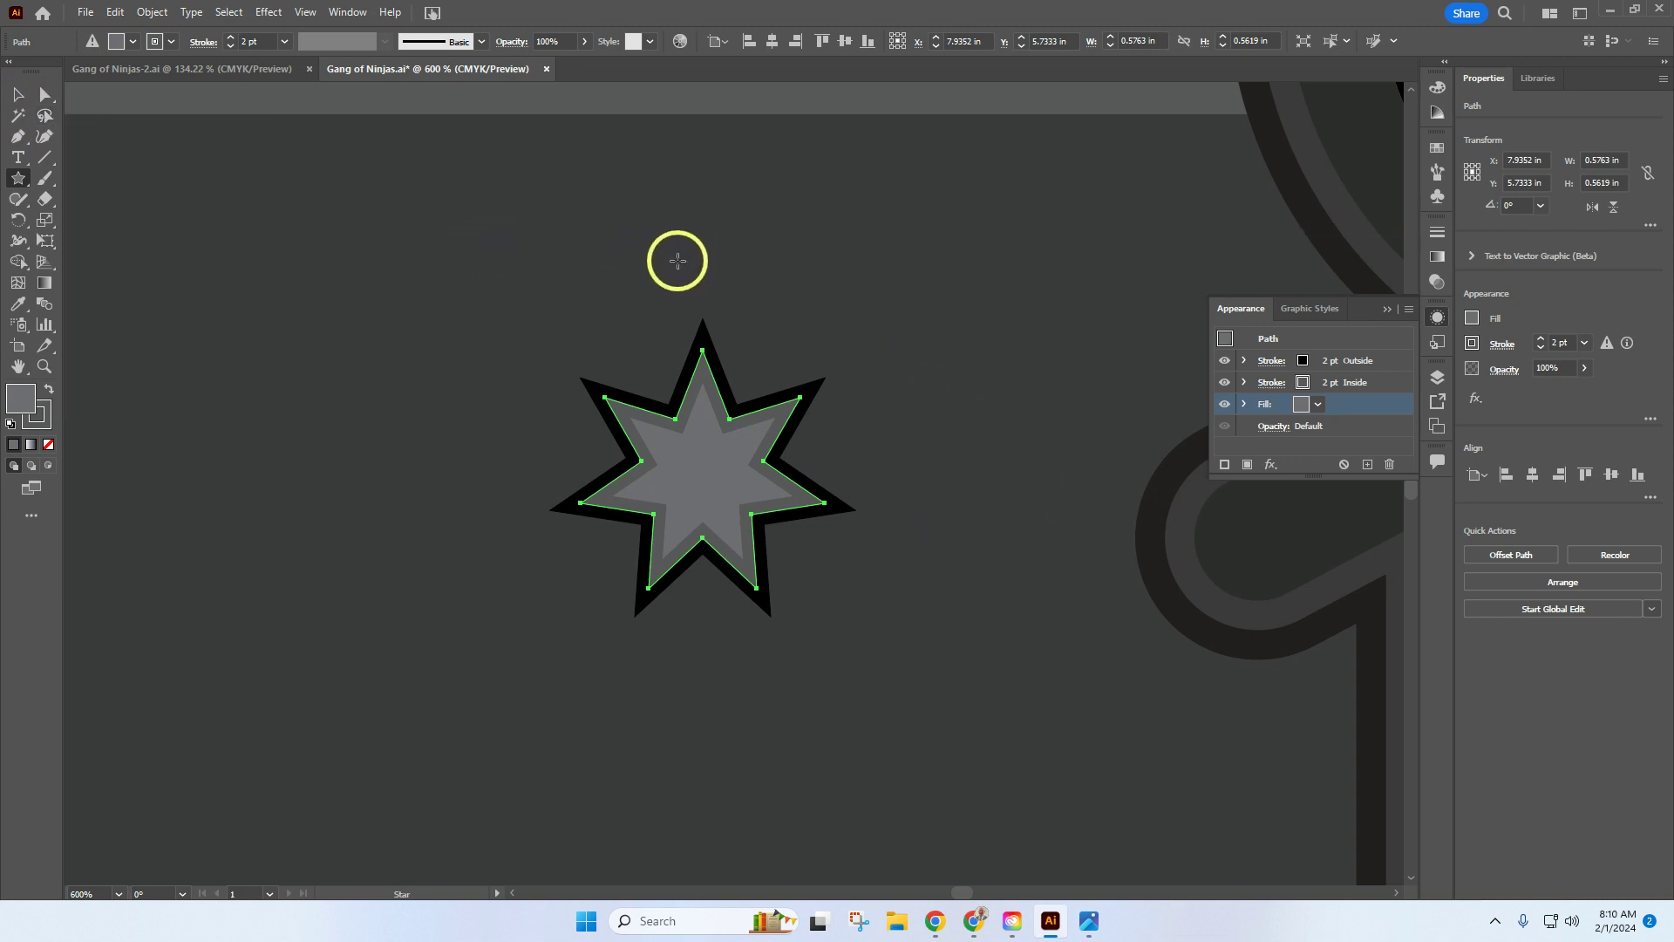
# Delete the accidental extra star and lasso-select the shuriken's anchor points
pyautogui.moveTo(677, 260); pyautogui.dragTo(593, 282)
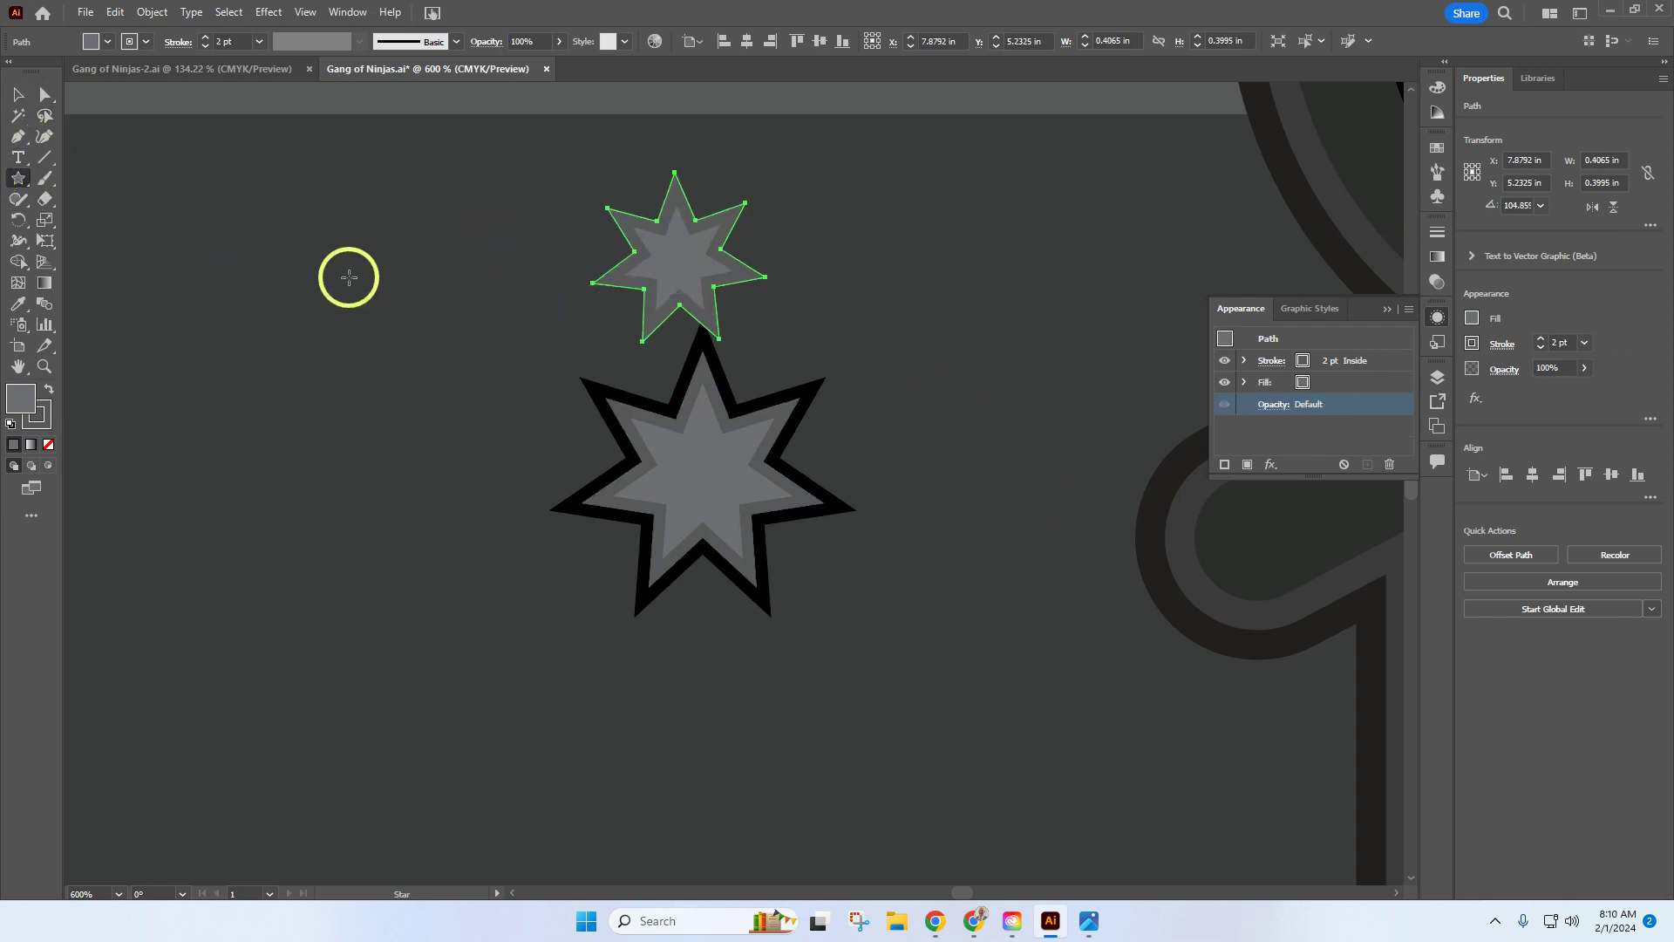
pyautogui.press('Delete')
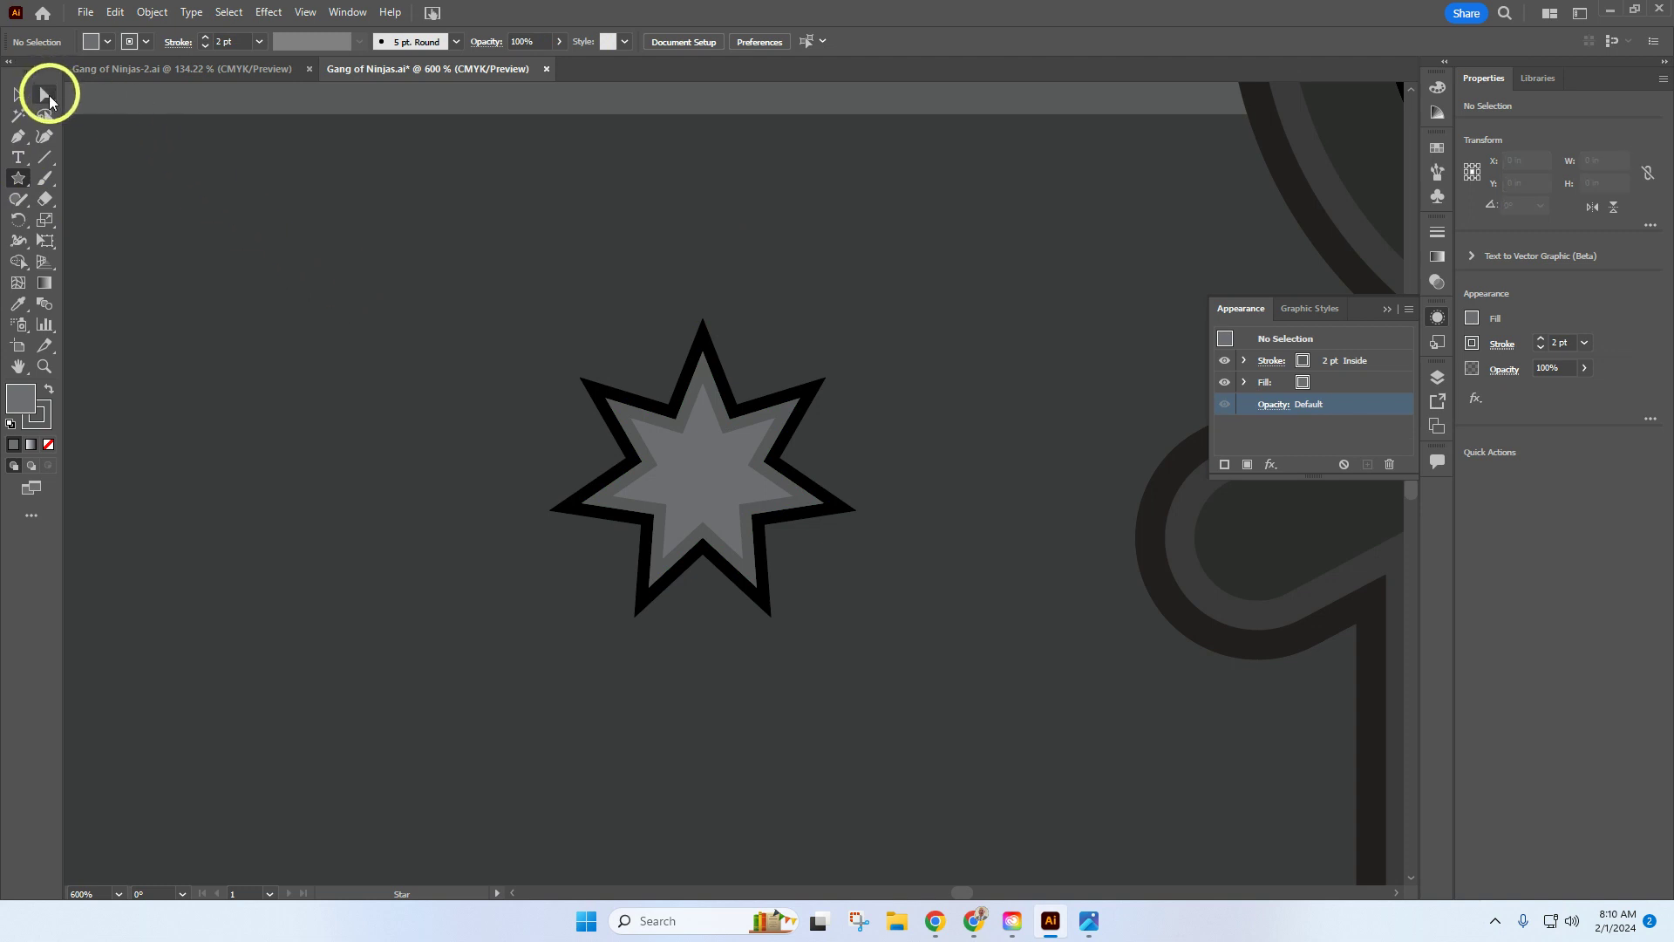
pyautogui.click(18, 96)
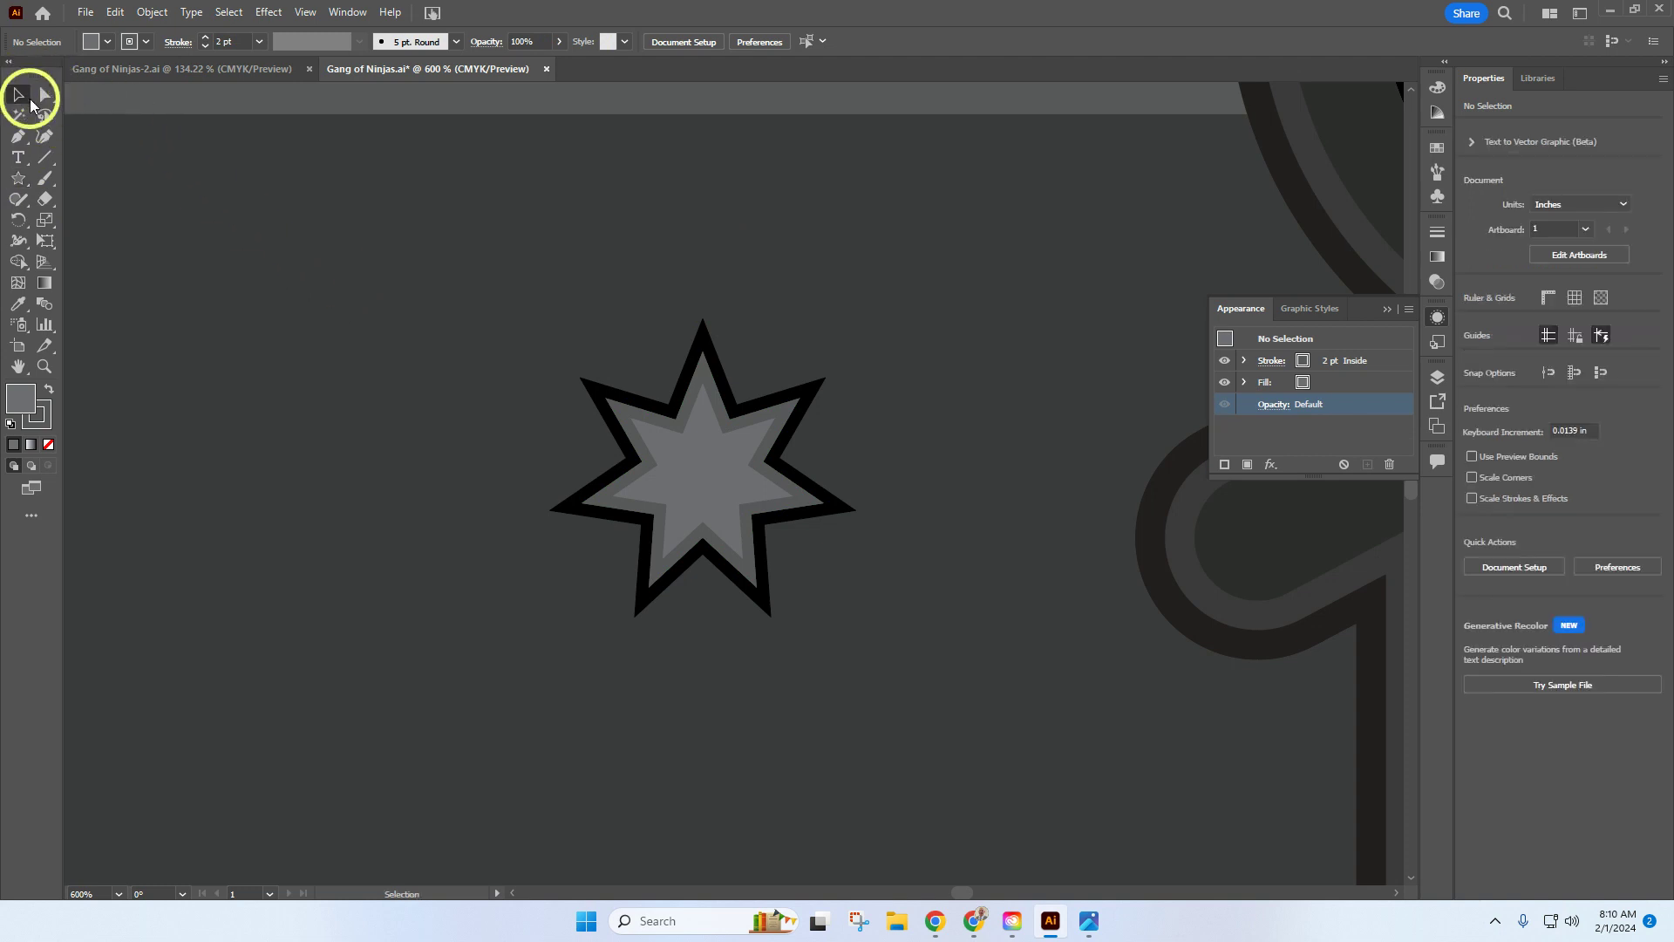
pyautogui.click(44, 115)
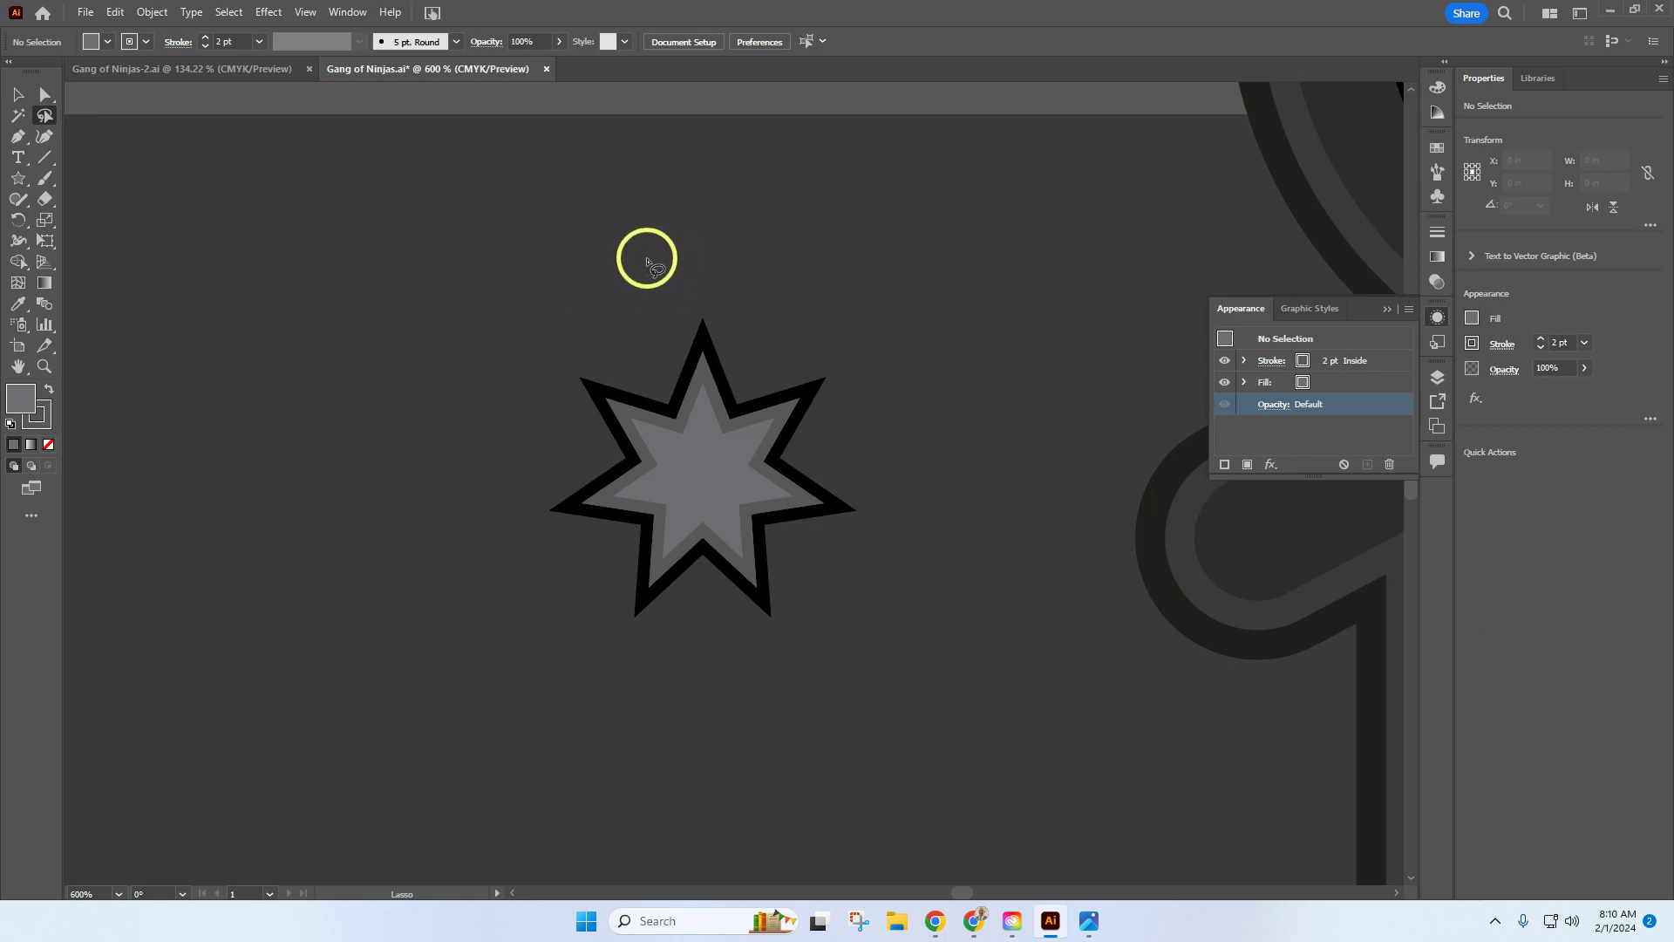
pyautogui.moveTo(647, 260); pyautogui.dragTo(568, 273)
pyautogui.click(18, 94)
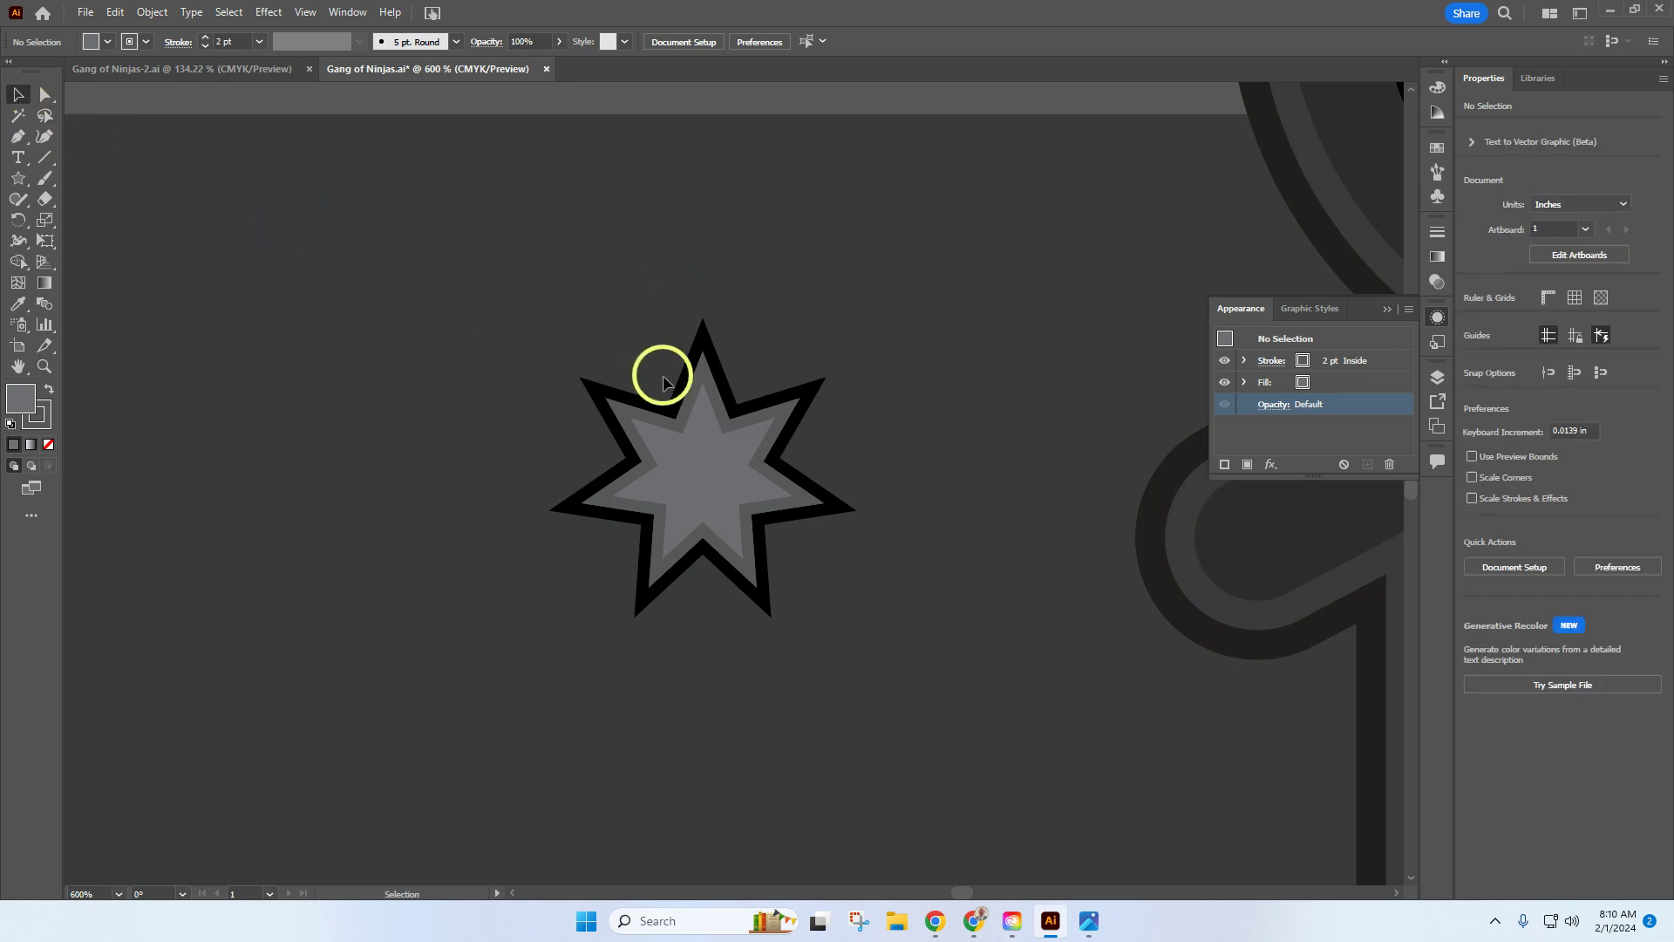
pyautogui.click(719, 476)
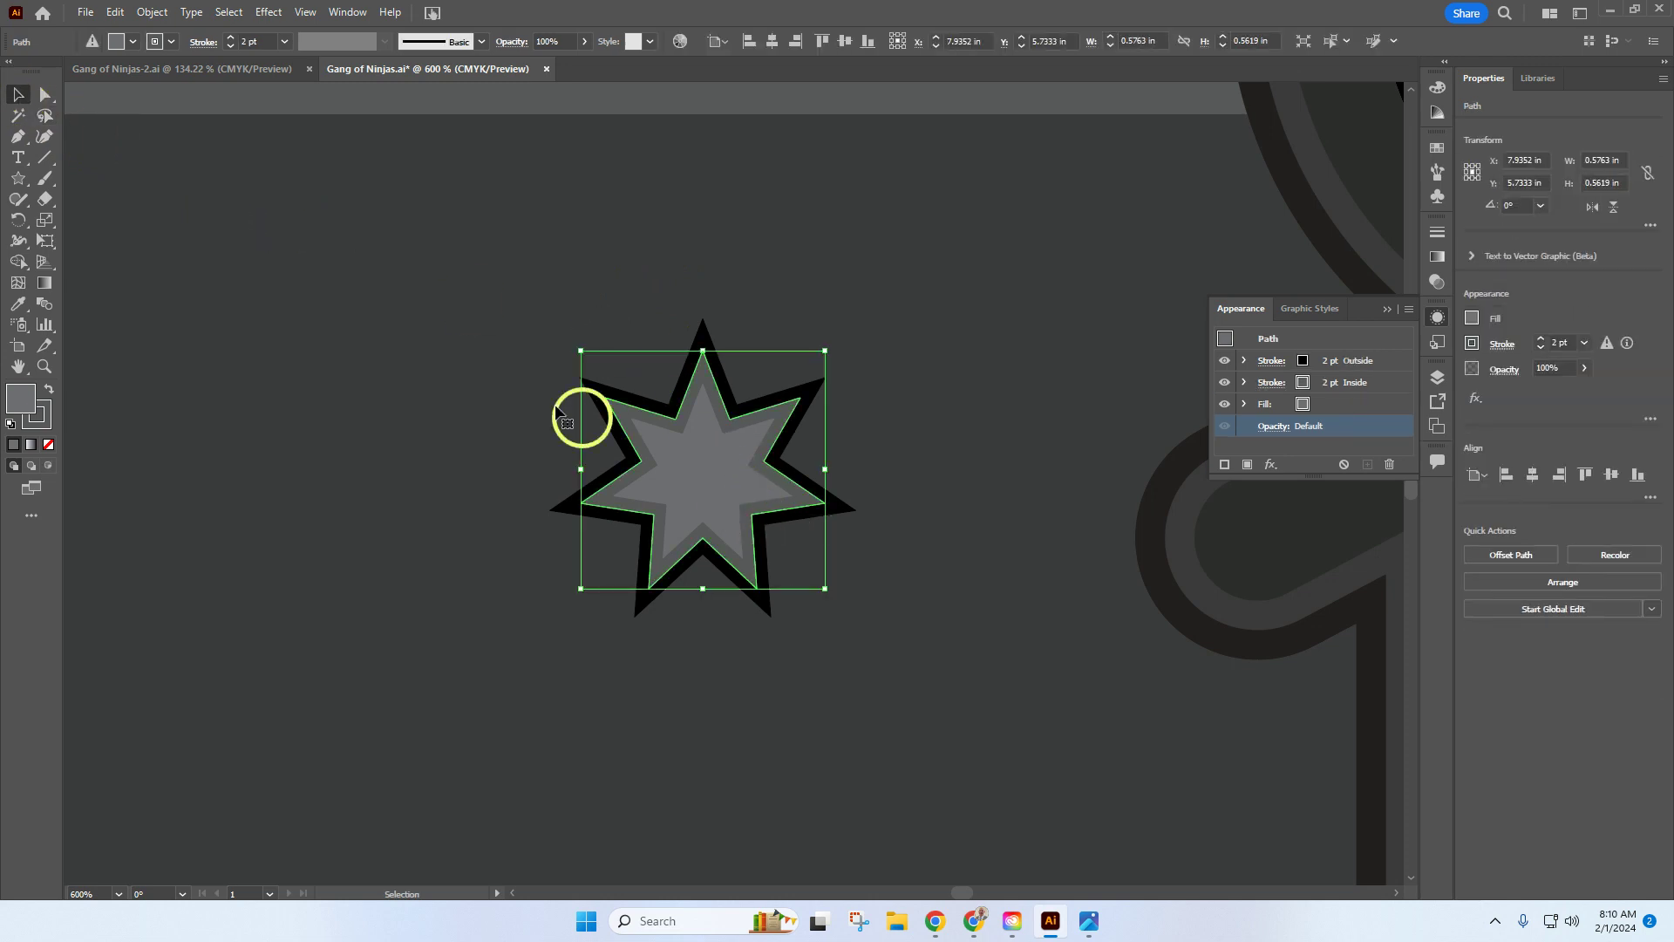
pyautogui.click(45, 94)
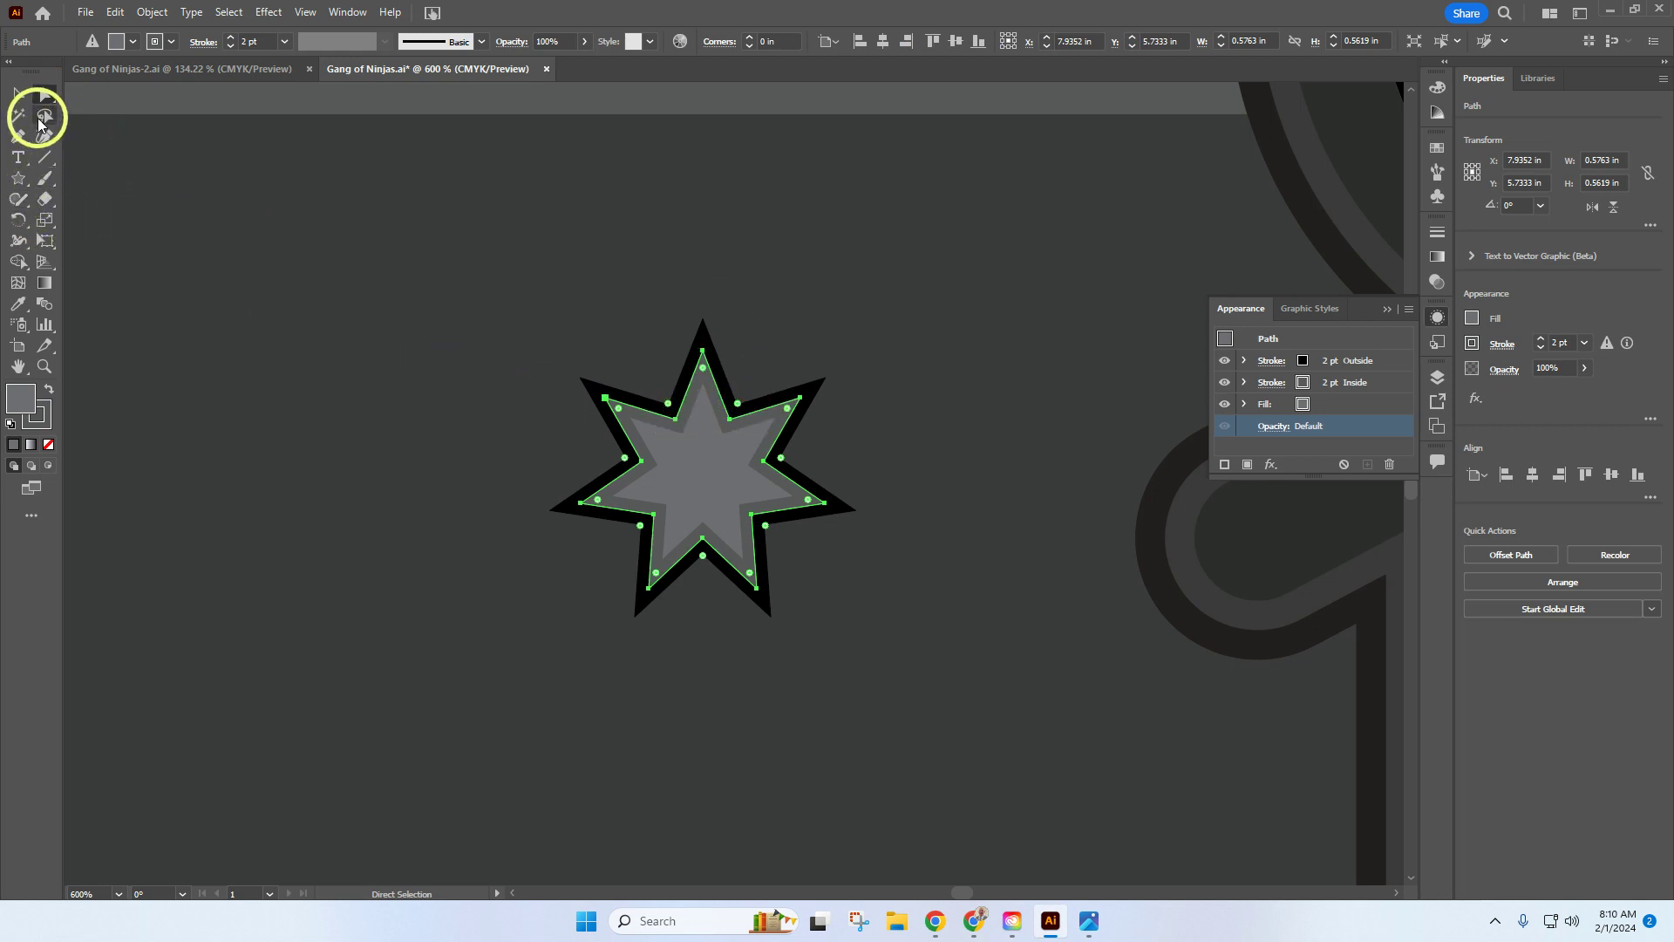
pyautogui.click(45, 115)
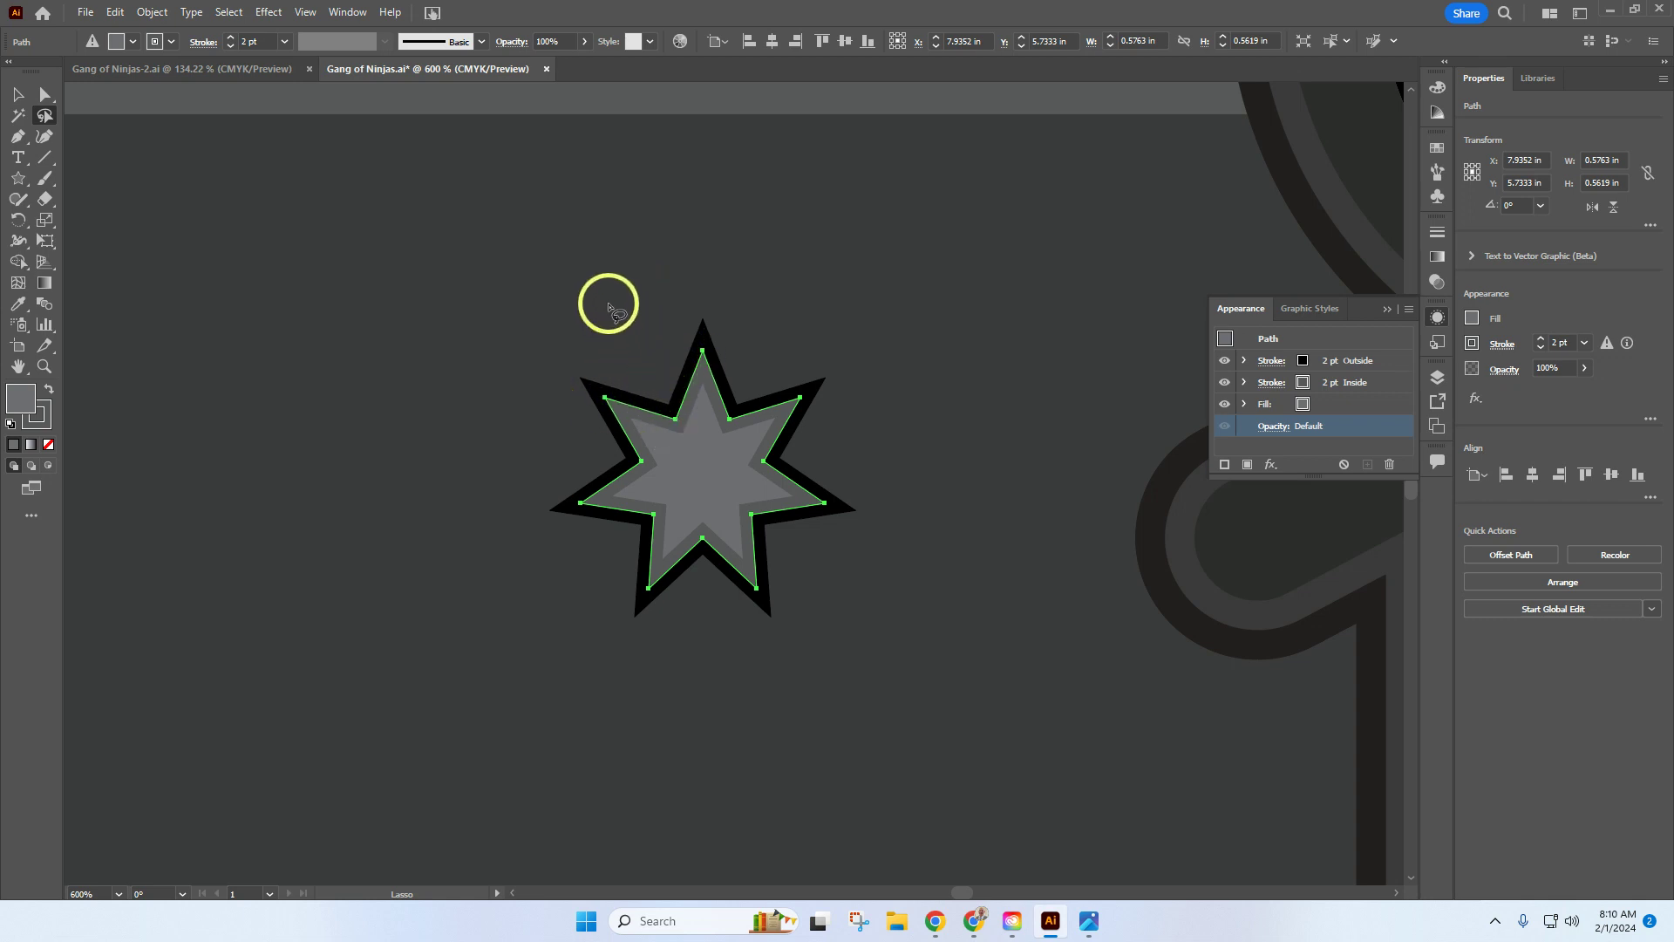
pyautogui.moveTo(610, 303)
pyautogui.mouseDown()
pyautogui.moveTo(513, 342)
pyautogui.moveTo(486, 513)
pyautogui.moveTo(592, 648)
pyautogui.moveTo(697, 695)
pyautogui.moveTo(808, 708)
pyautogui.moveTo(959, 642)
pyautogui.moveTo(1015, 539)
pyautogui.moveTo(958, 390)
pyautogui.moveTo(898, 324)
pyautogui.moveTo(775, 276)
pyautogui.moveTo(660, 297)
pyautogui.moveTo(662, 351)
pyautogui.moveTo(728, 376)
pyautogui.moveTo(795, 458)
pyautogui.moveTo(770, 532)
pyautogui.moveTo(697, 565)
pyautogui.moveTo(632, 533)
pyautogui.moveTo(603, 485)
pyautogui.moveTo(642, 367)
pyautogui.moveTo(598, 307)
pyautogui.mouseUp()
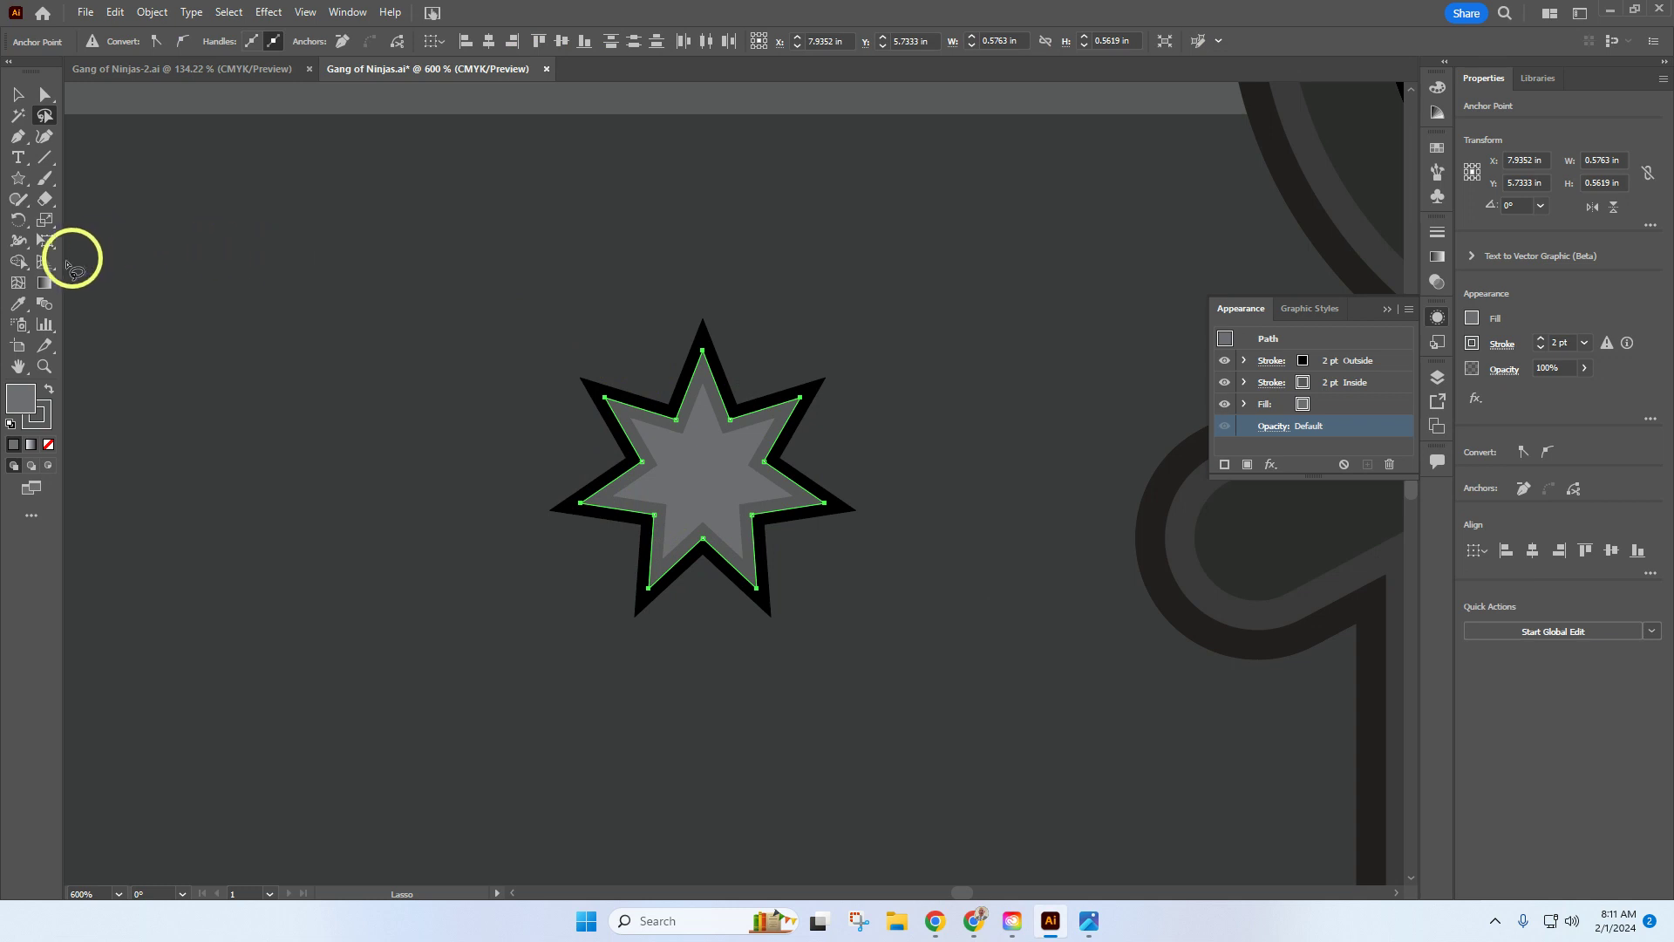
# Rotate the shuriken about 17° around its centre with the Rotate tool, then deselect
pyautogui.click(19, 219)
pyautogui.moveTo(511, 411); pyautogui.dragTo(505, 468)
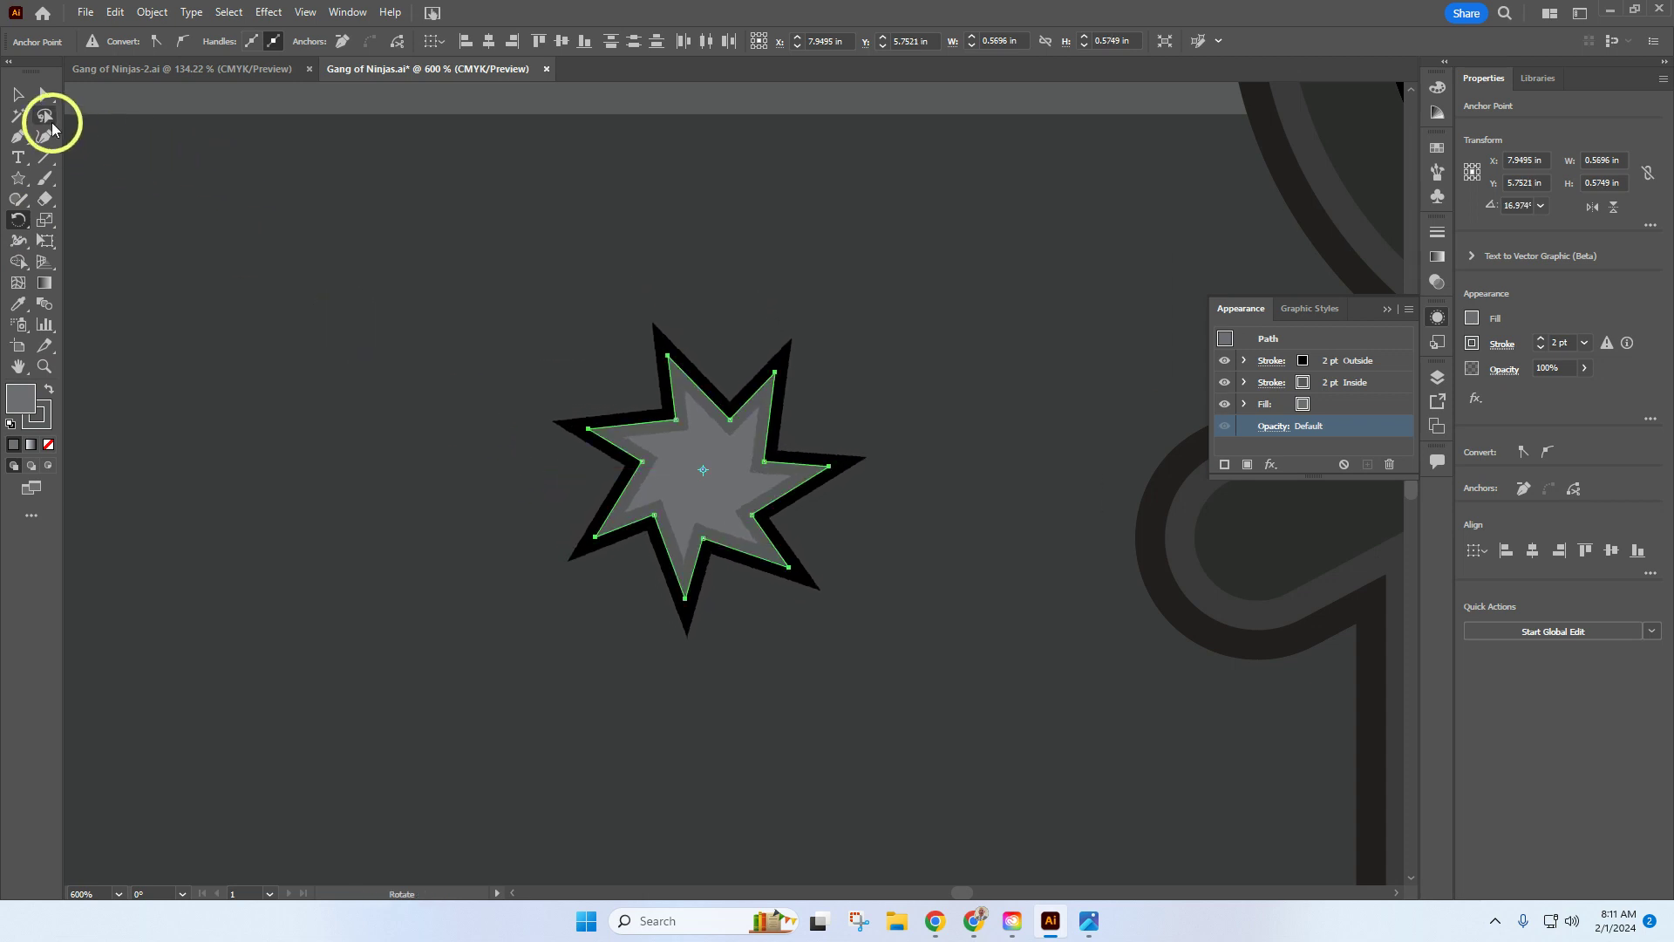
pyautogui.click(18, 94)
pyautogui.click(495, 410)
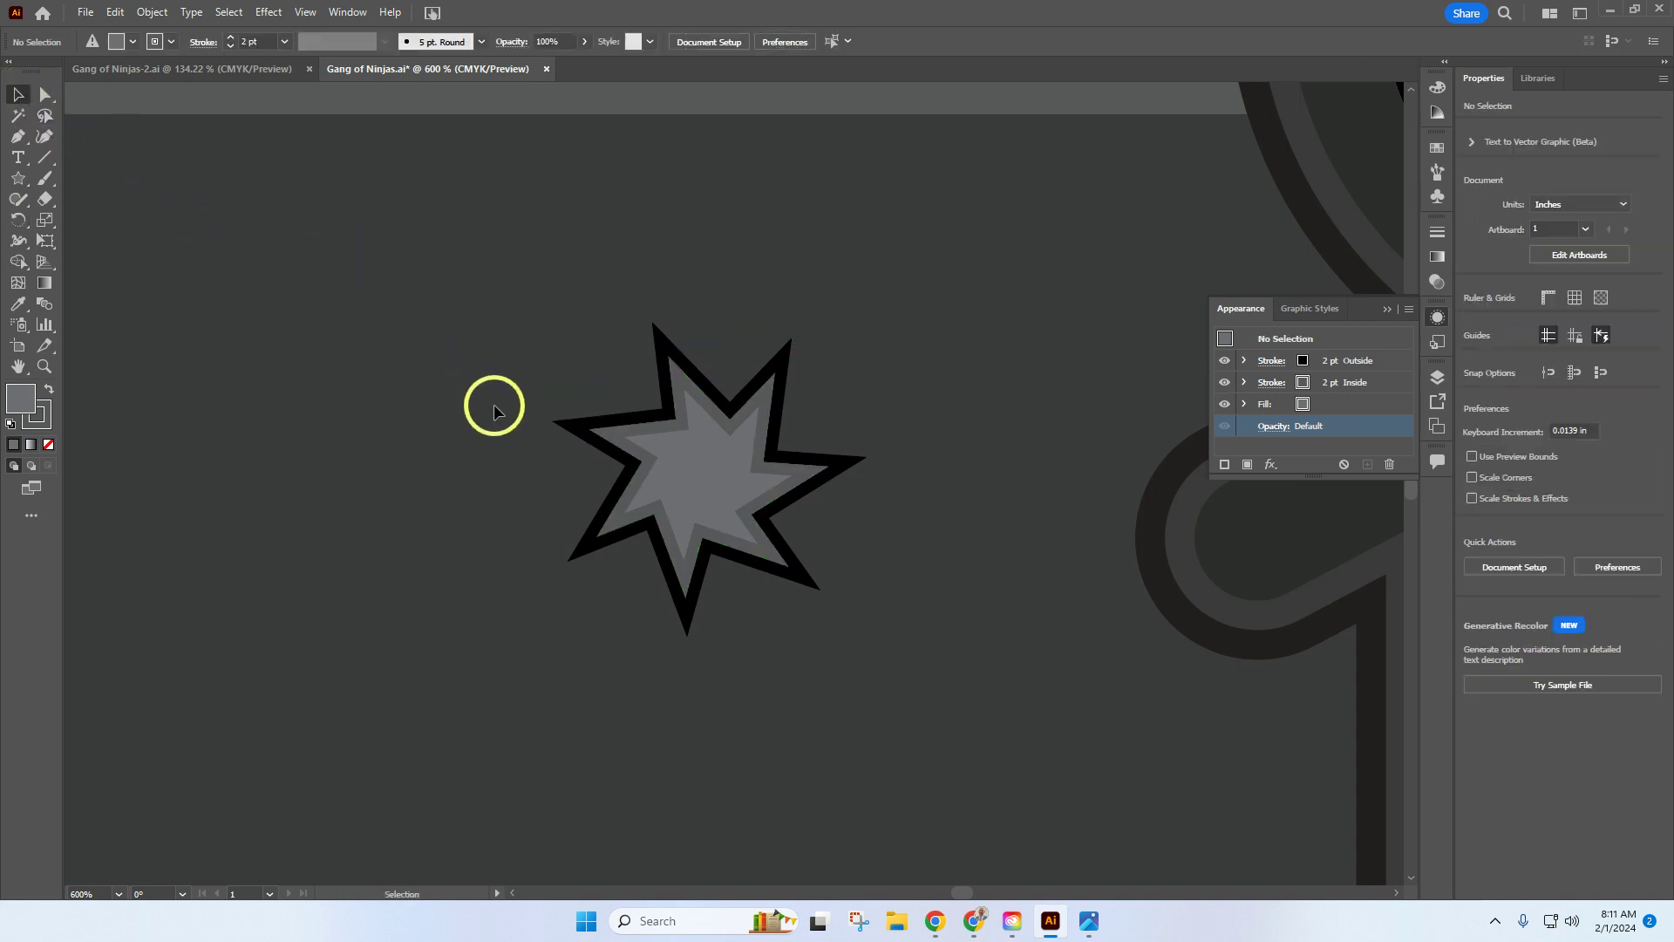
# Scale the shuriken star down to about 0.41 in
pyautogui.scroll(-2, 446, 375)
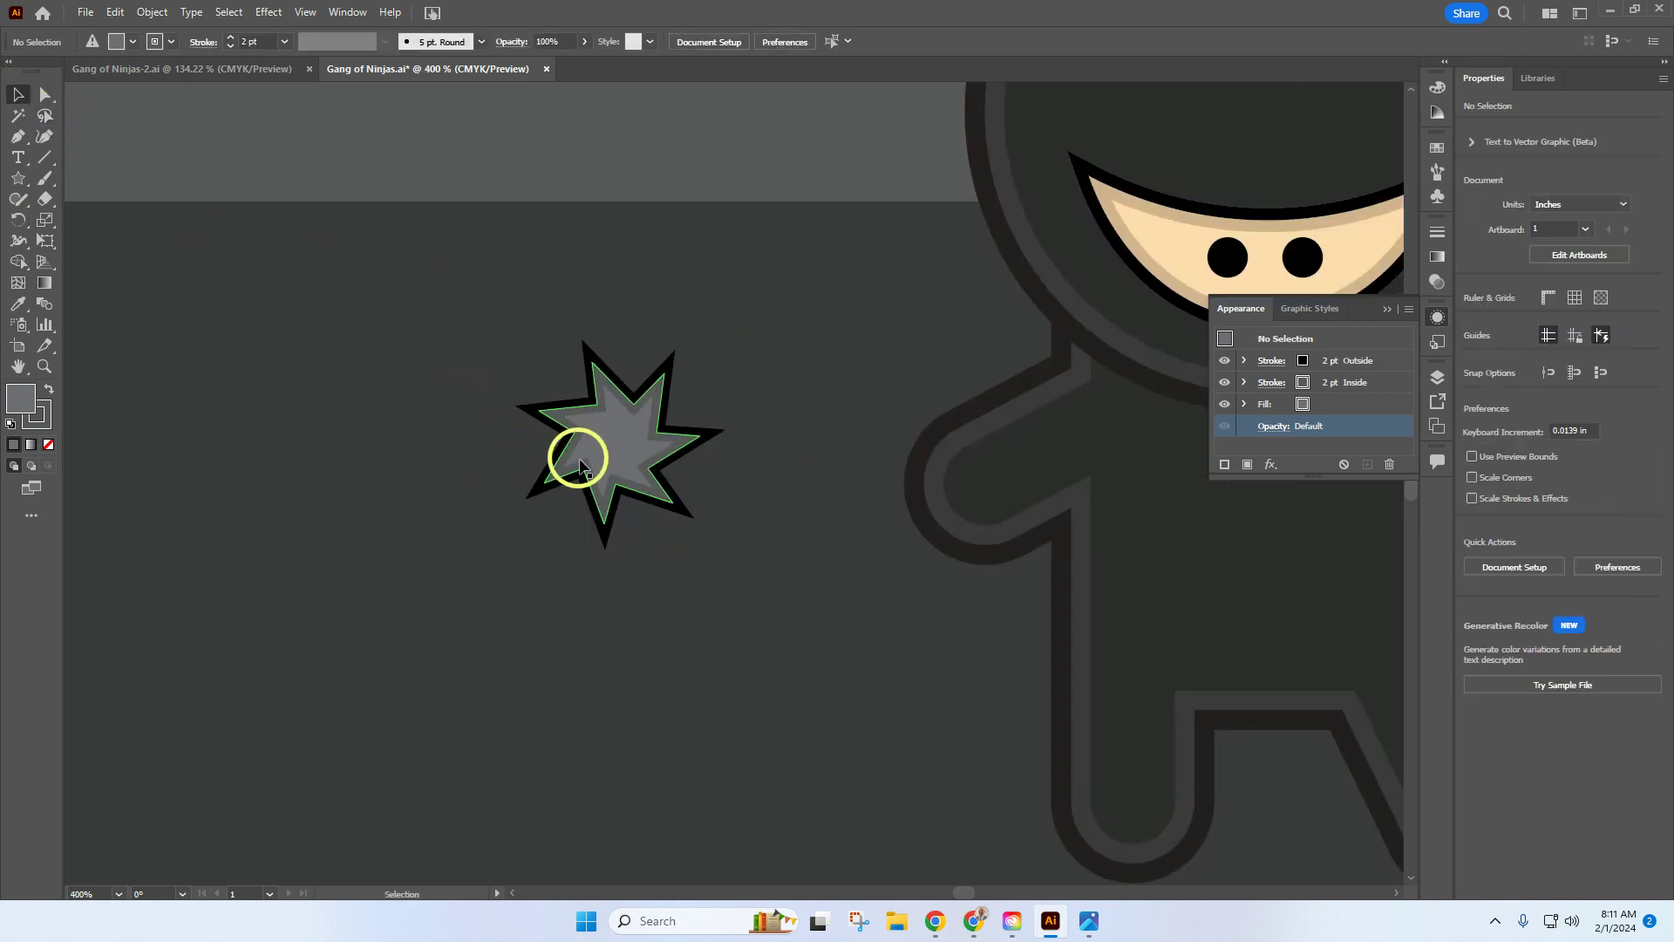
pyautogui.click(605, 450)
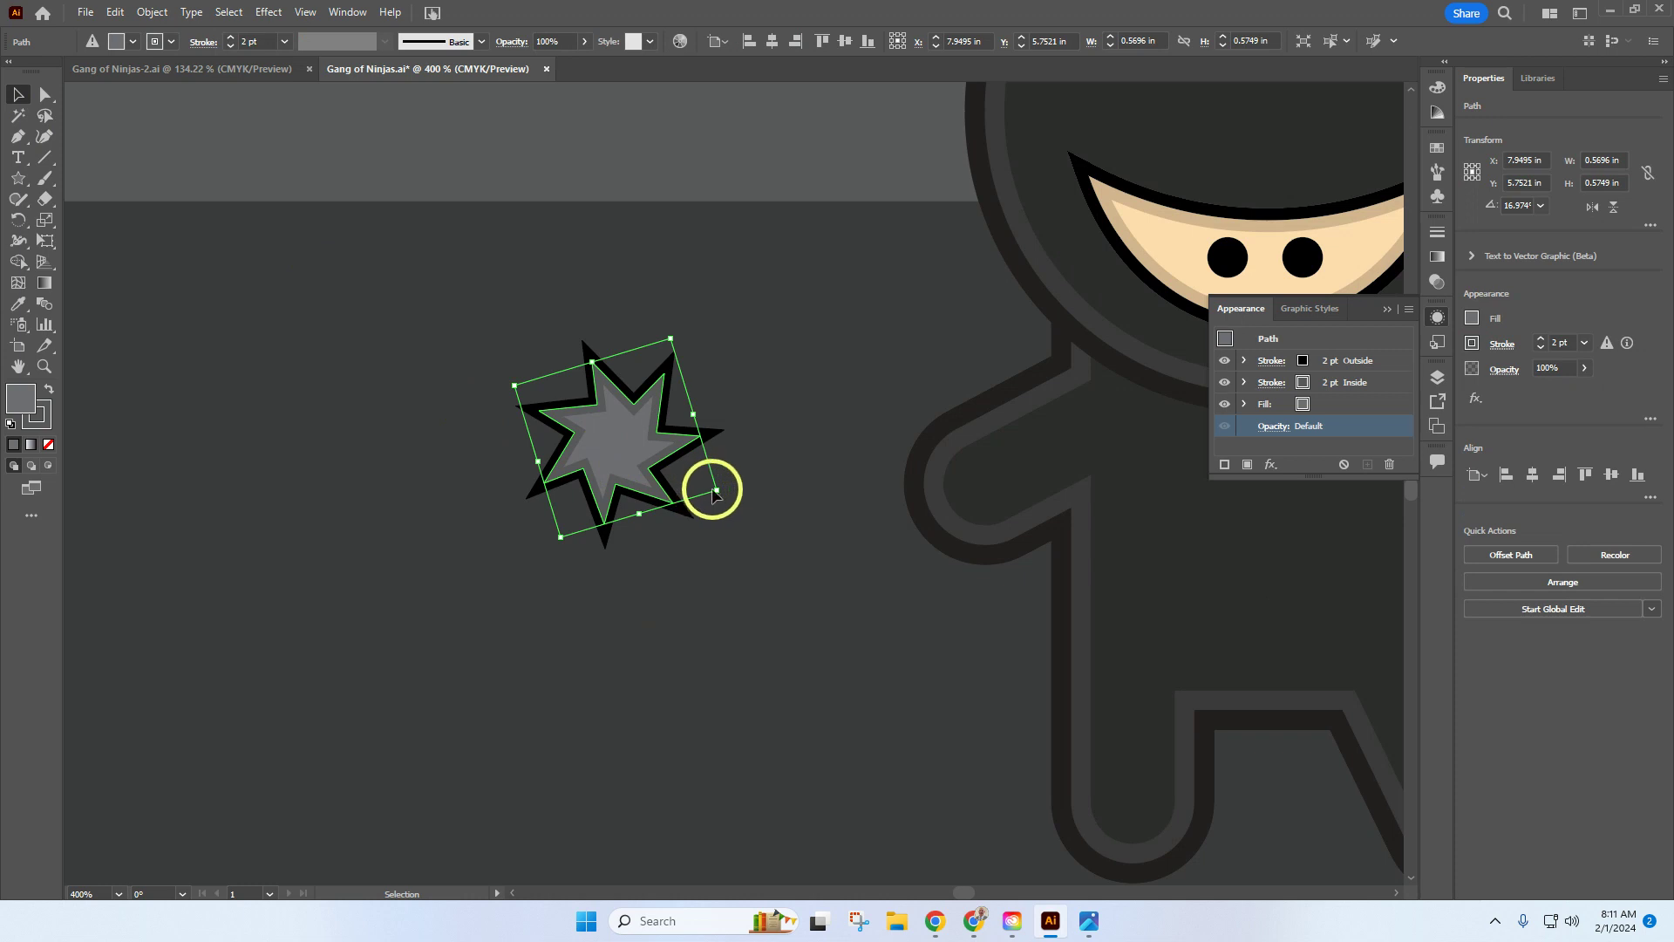
pyautogui.moveTo(715, 490); pyautogui.dragTo(664, 476)
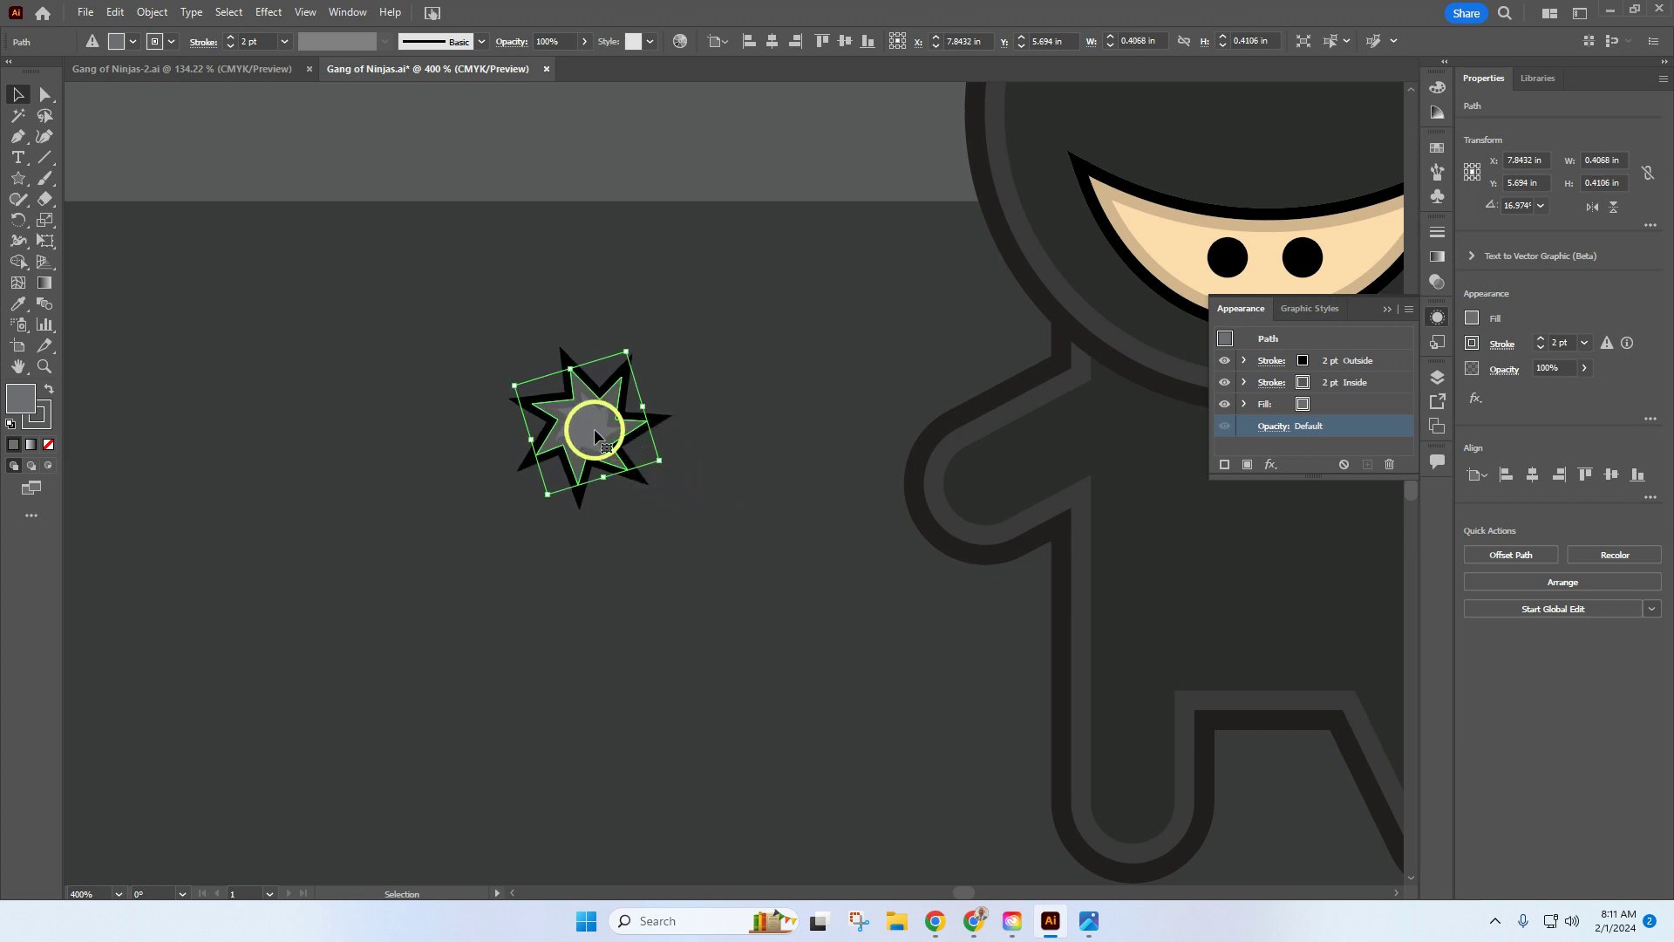
# Place the shuriken at the right-hand ninja's lowered hand and a copy at his raised hand
pyautogui.moveTo(593, 426); pyautogui.dragTo(915, 436)
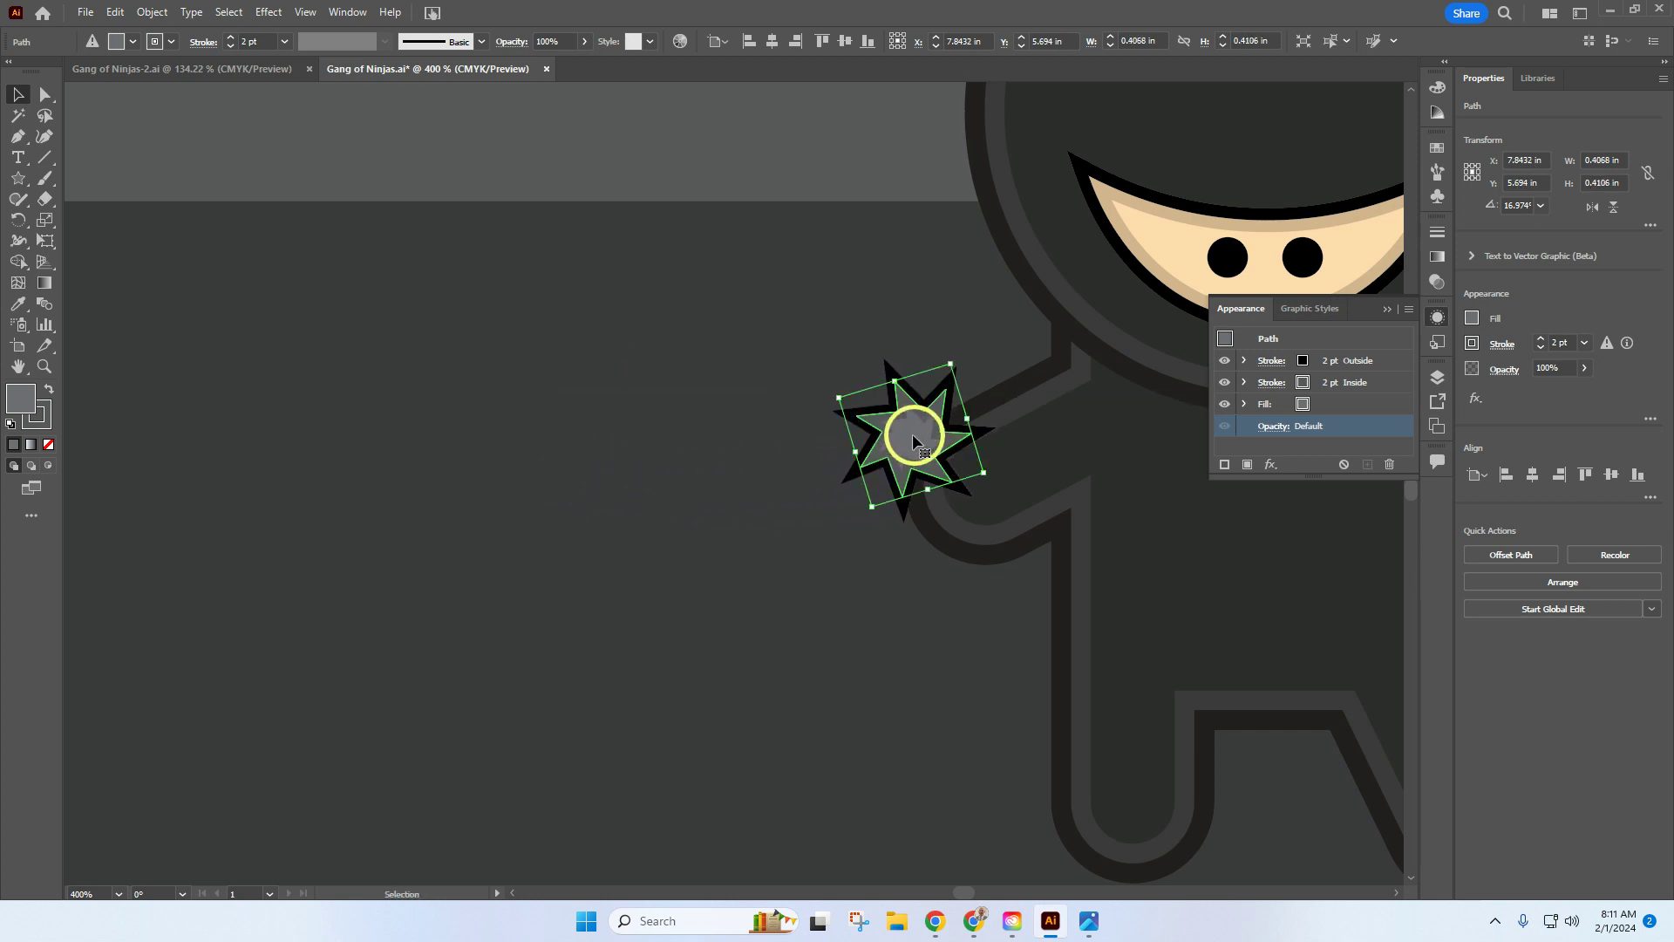
pyautogui.scroll(-2, 646, 494)
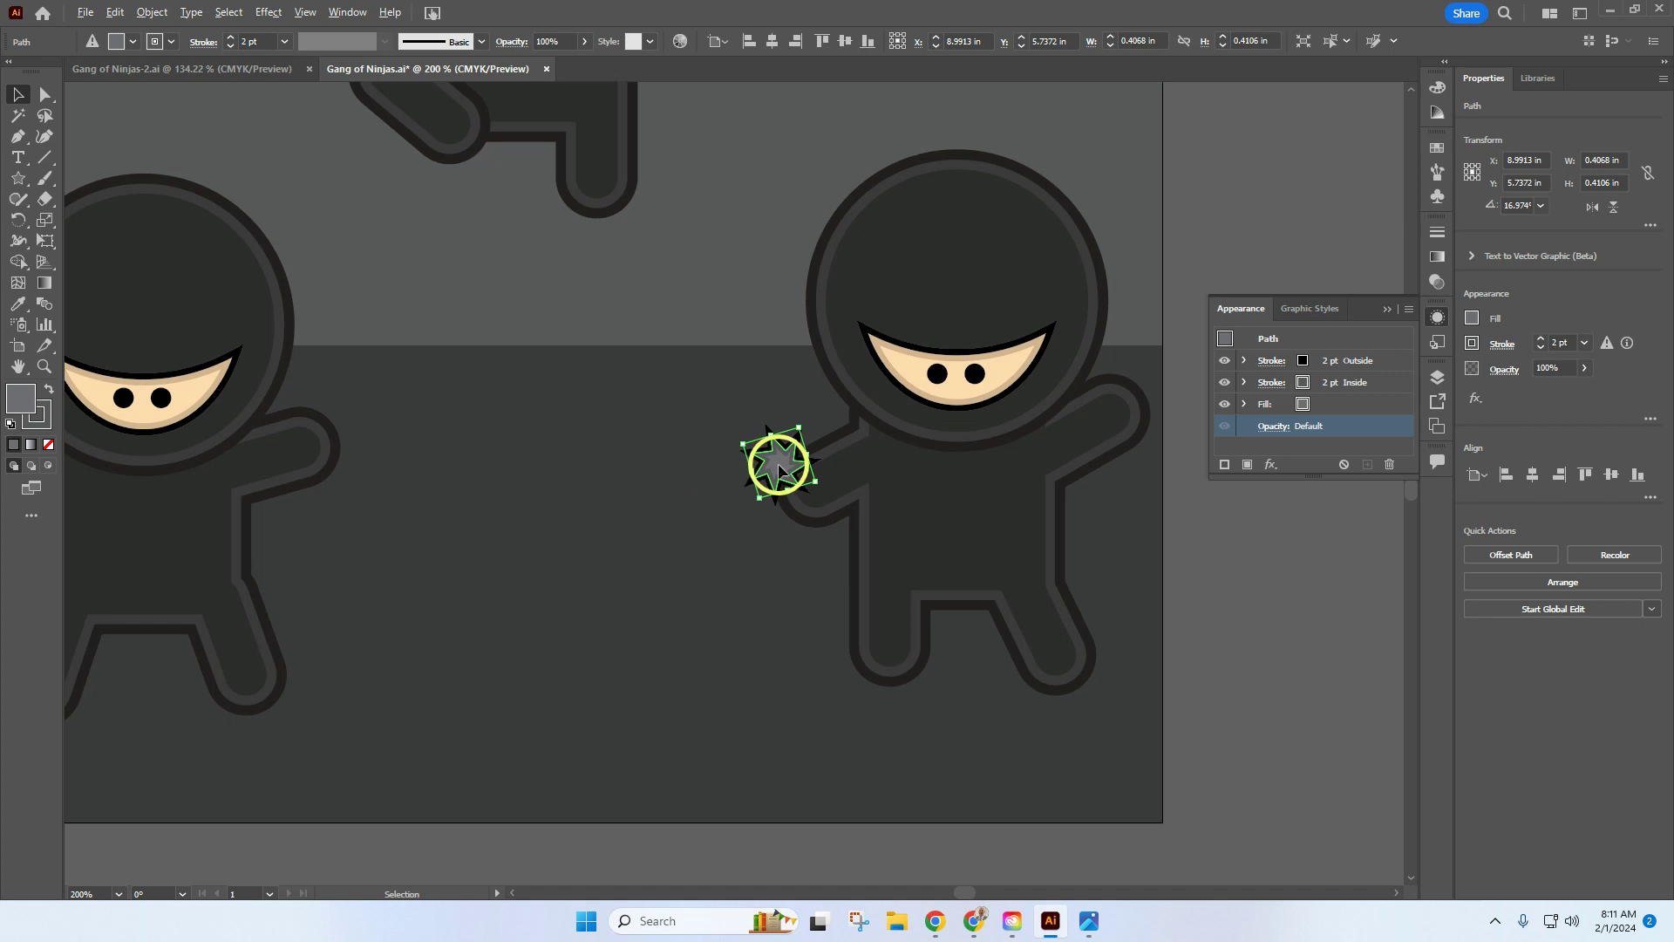
pyautogui.moveTo(779, 468); pyautogui.dragTo(1142, 373)
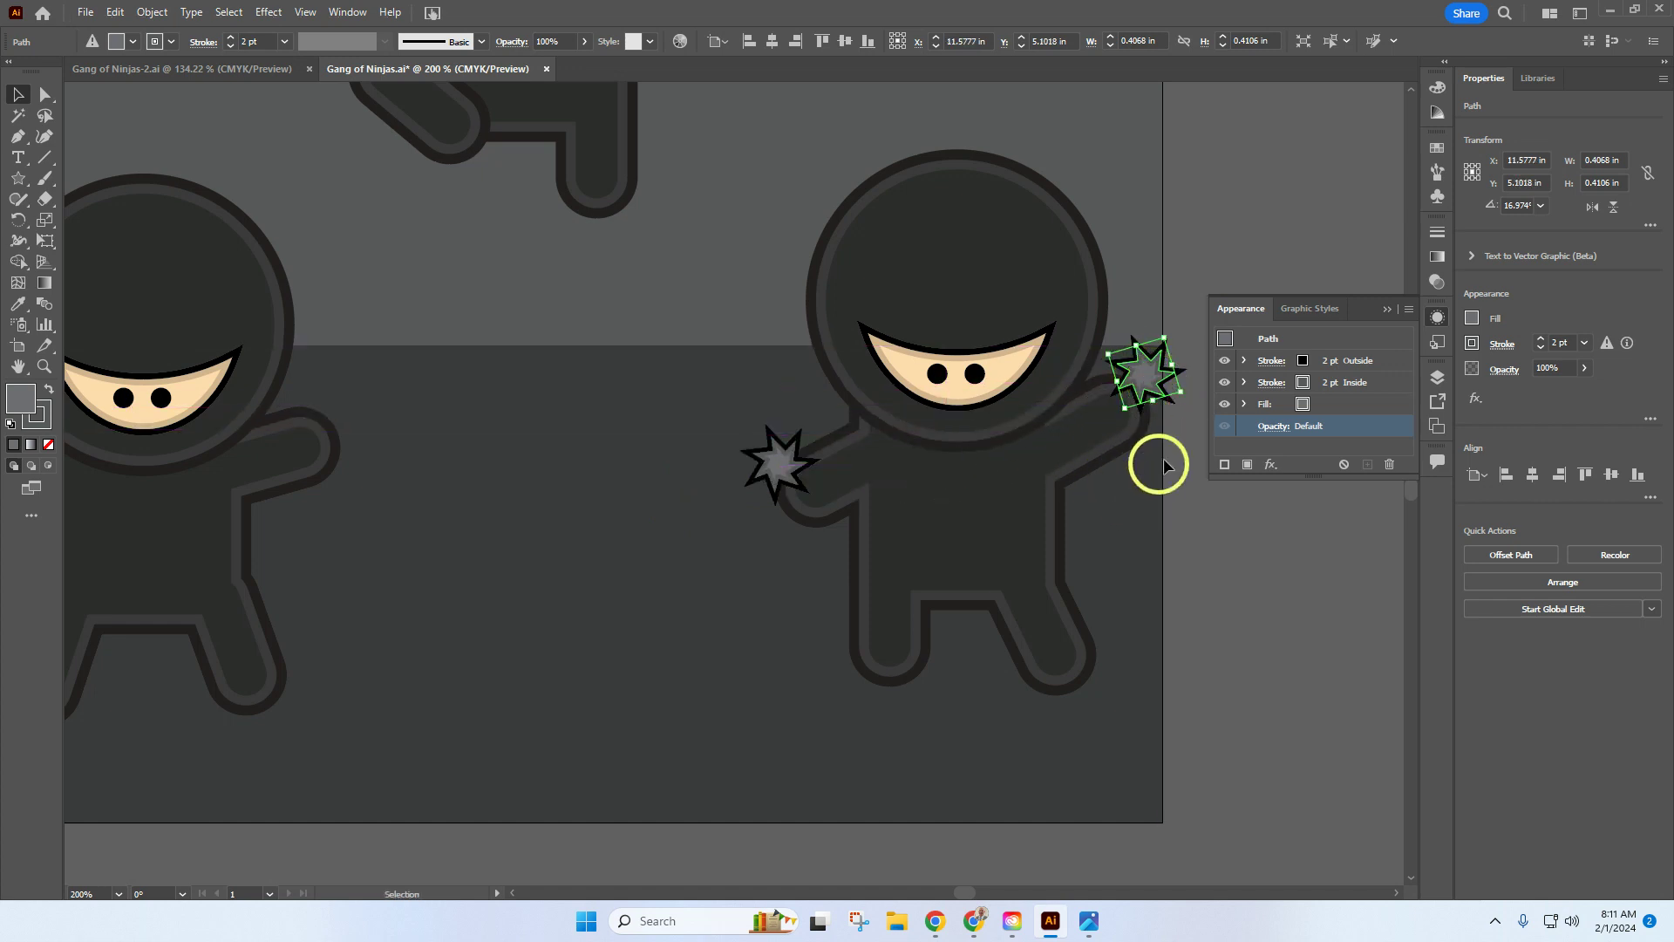
pyautogui.click(1438, 378)
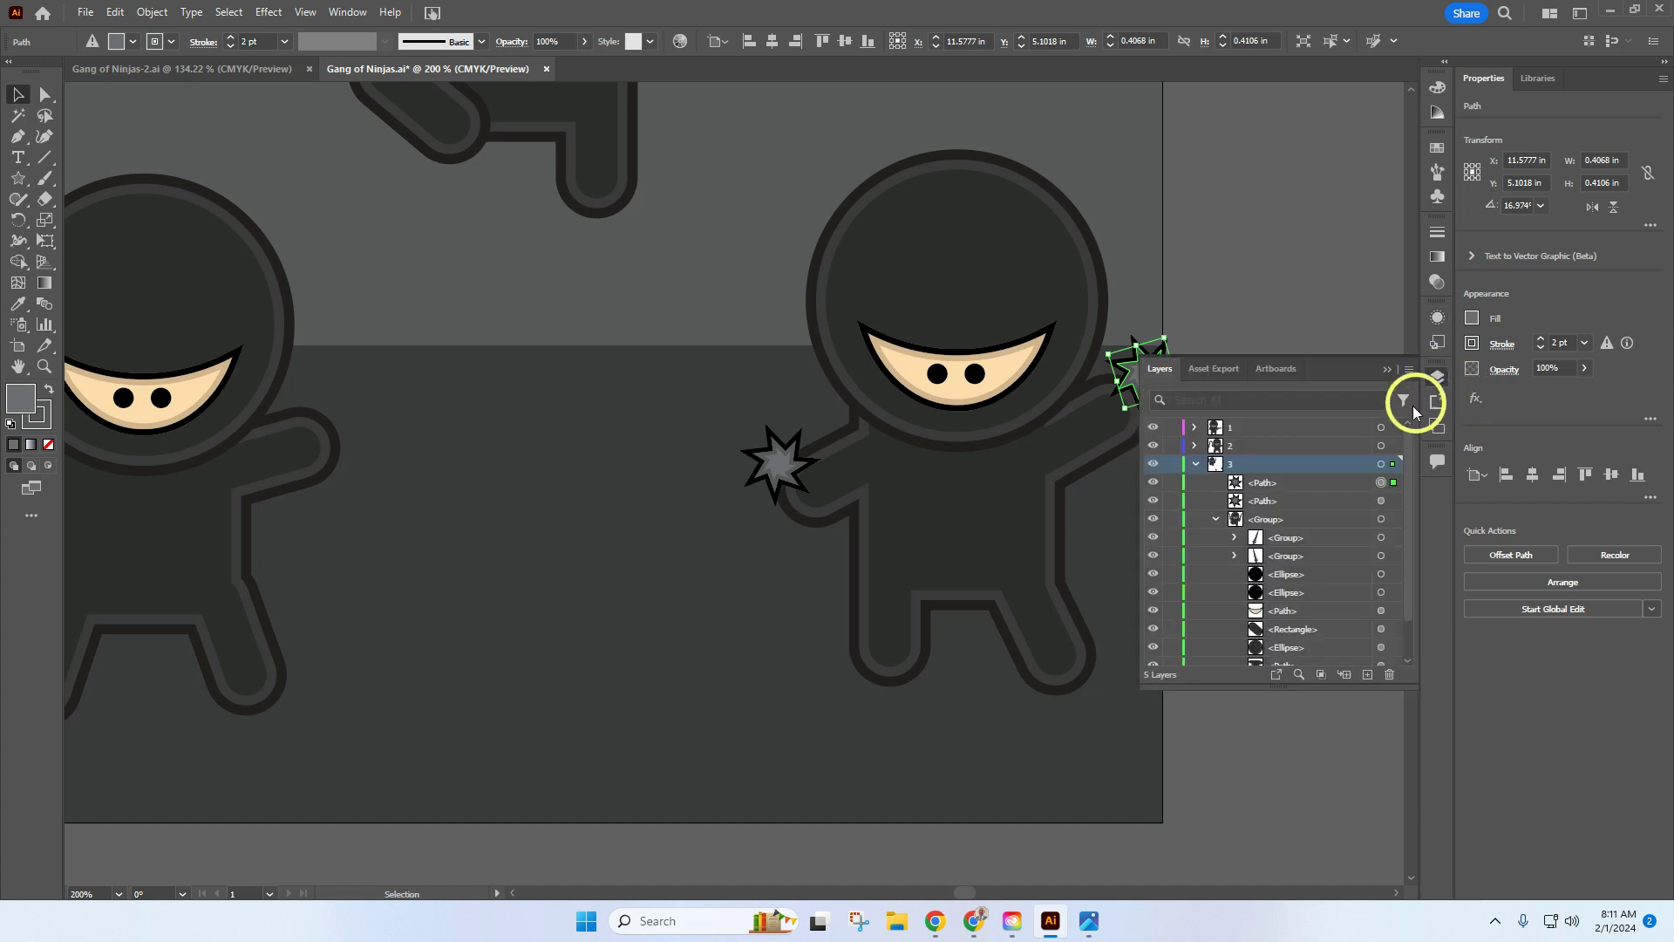
# Move both shuriken stars from layer 3 onto layer 4 in the Layers panel
pyautogui.click(1195, 465)
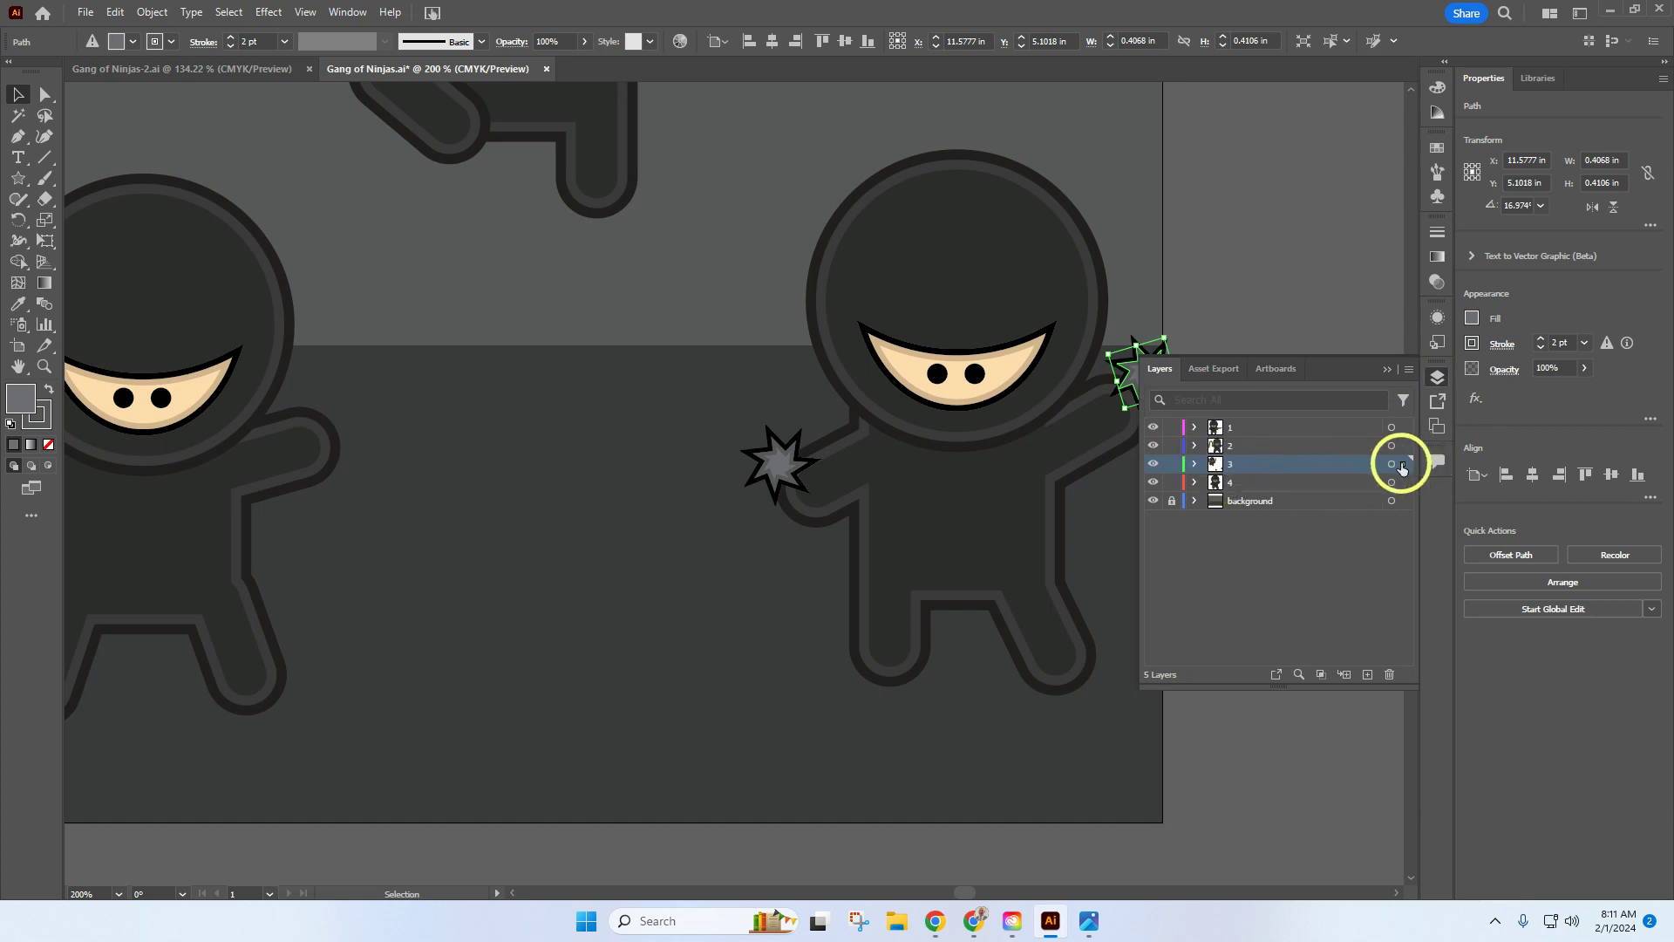
pyautogui.moveTo(1403, 485); pyautogui.dragTo(1403, 481)
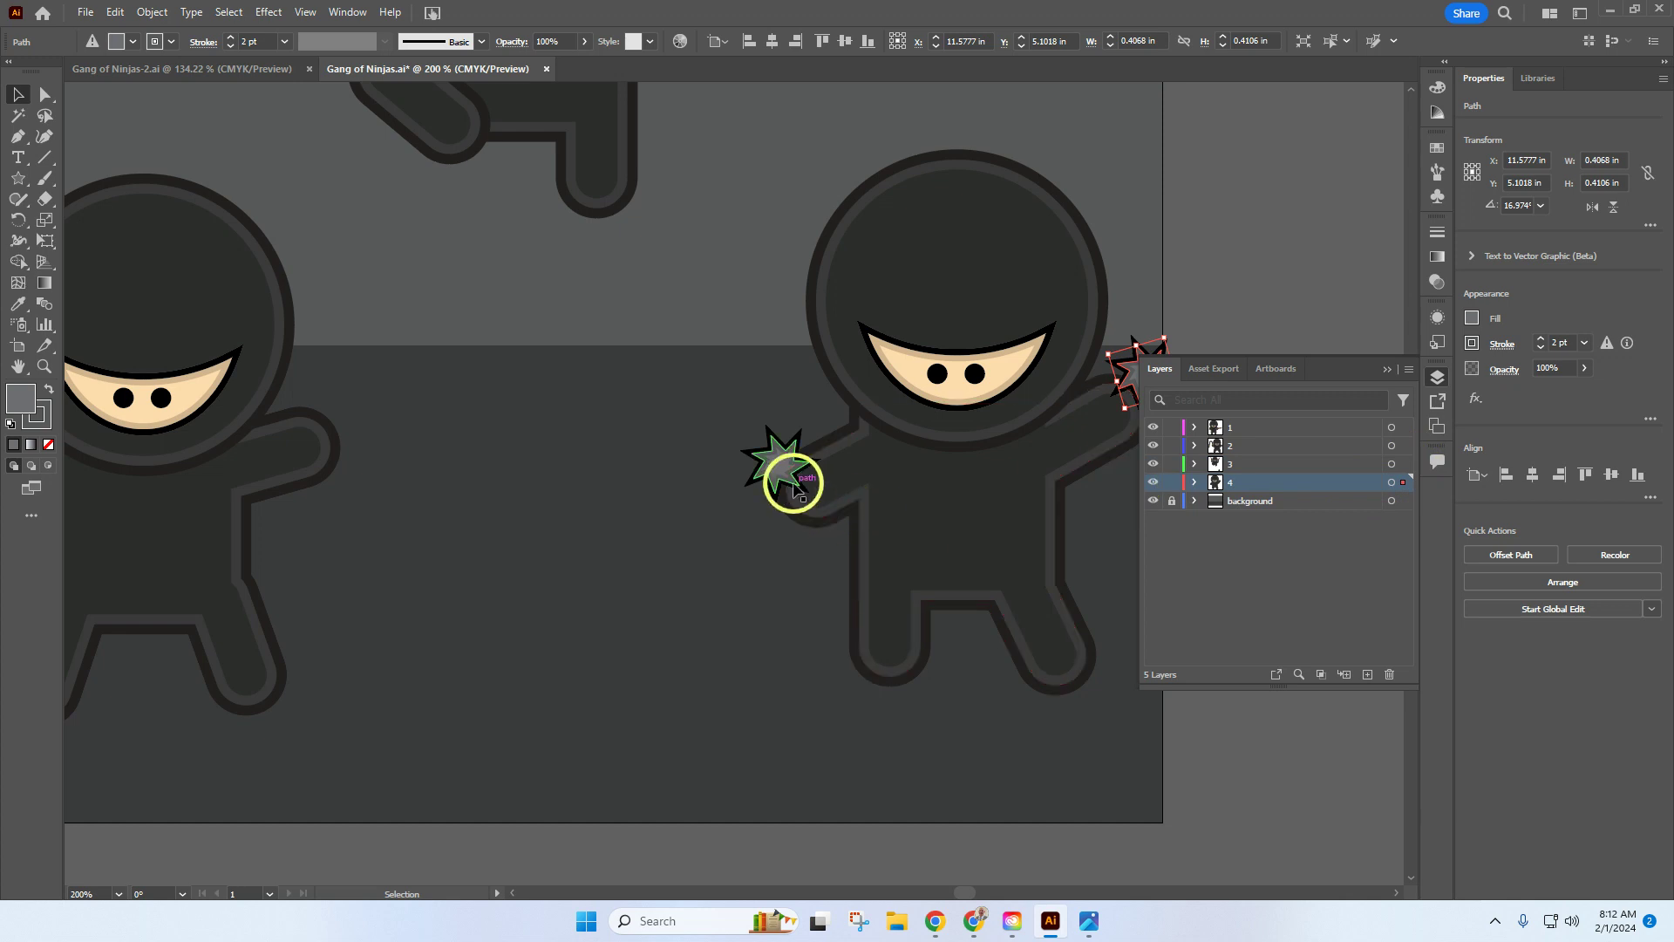
pyautogui.click(780, 475)
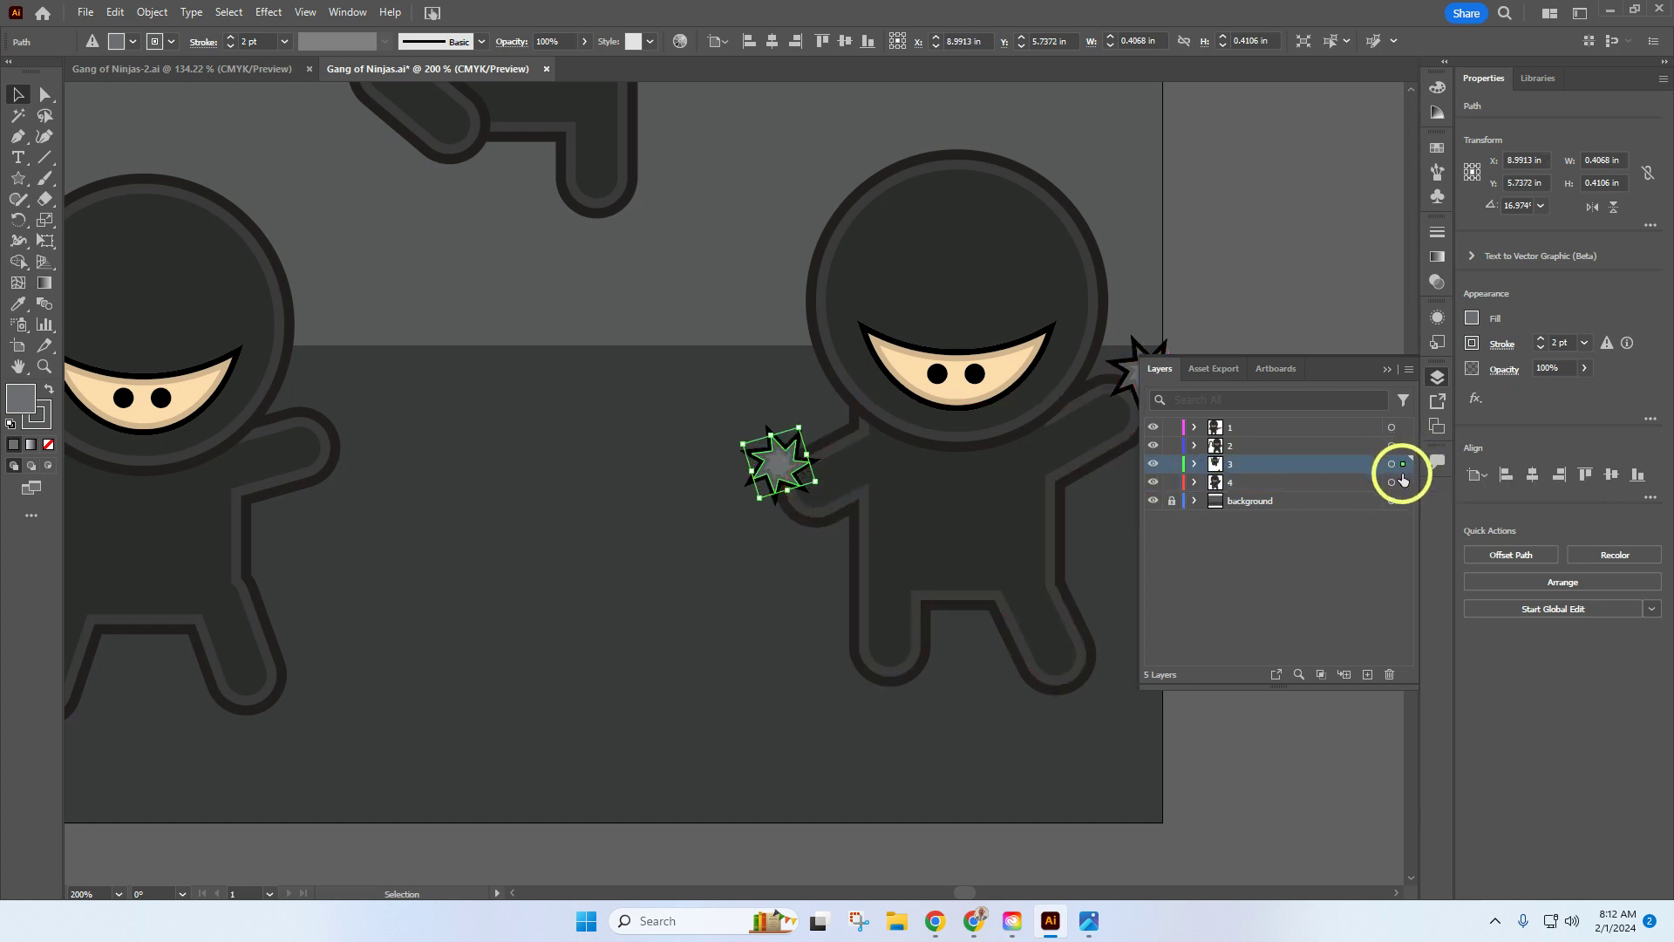
pyautogui.moveTo(1406, 488); pyautogui.dragTo(1405, 484)
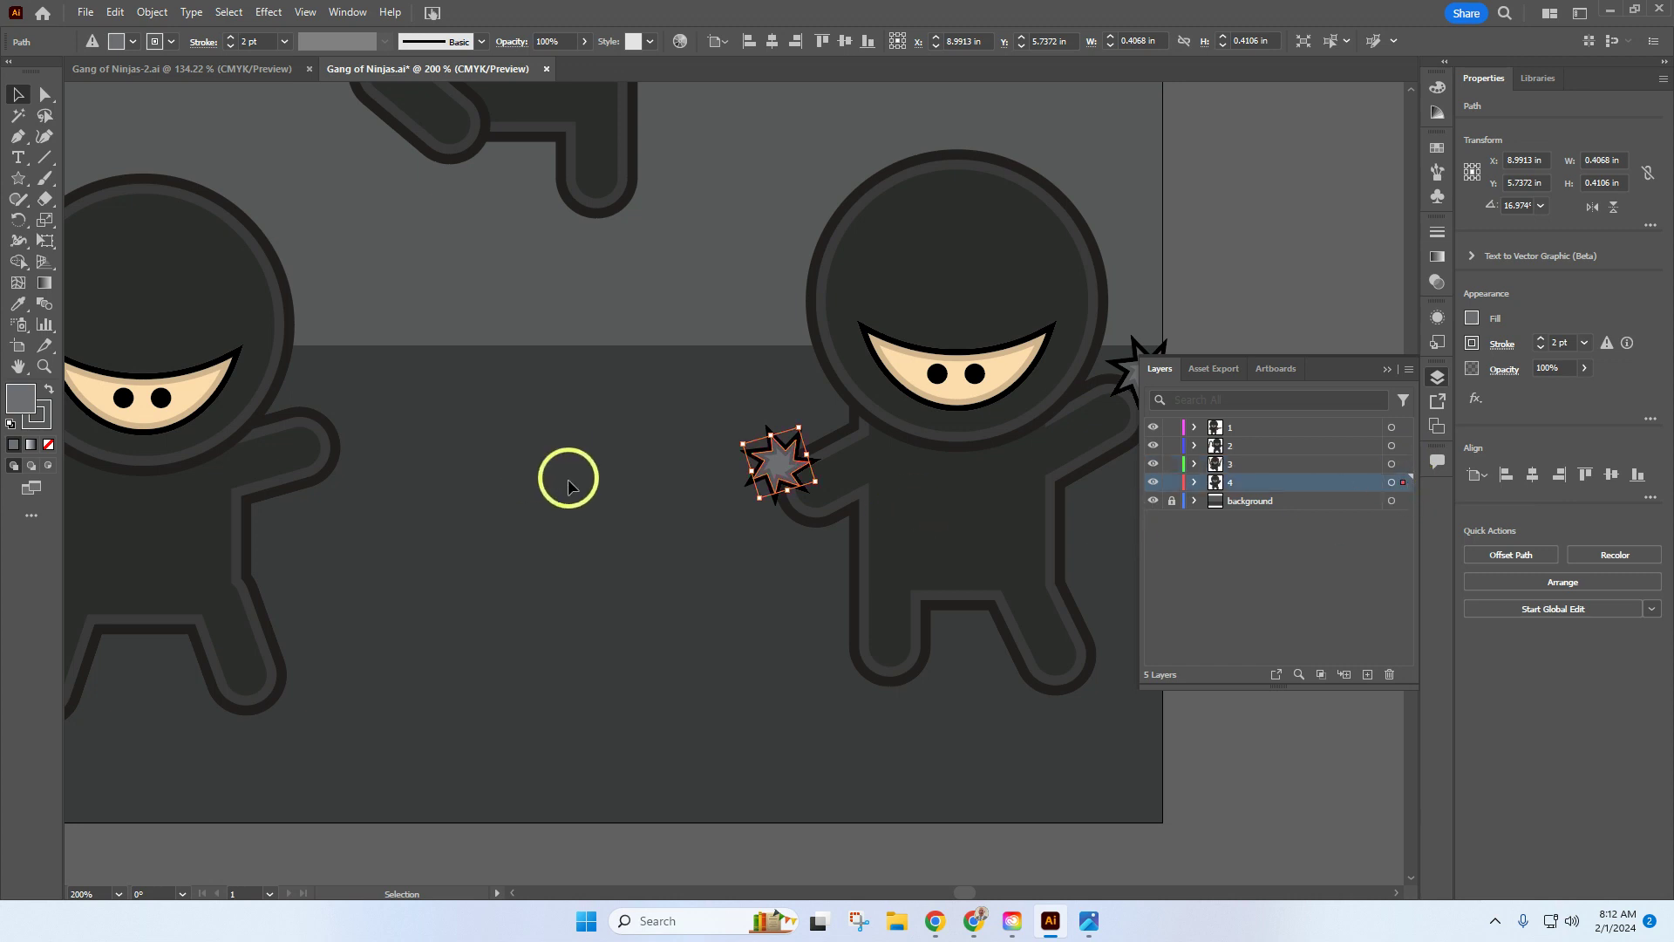
pyautogui.click(614, 497)
pyautogui.click(965, 514)
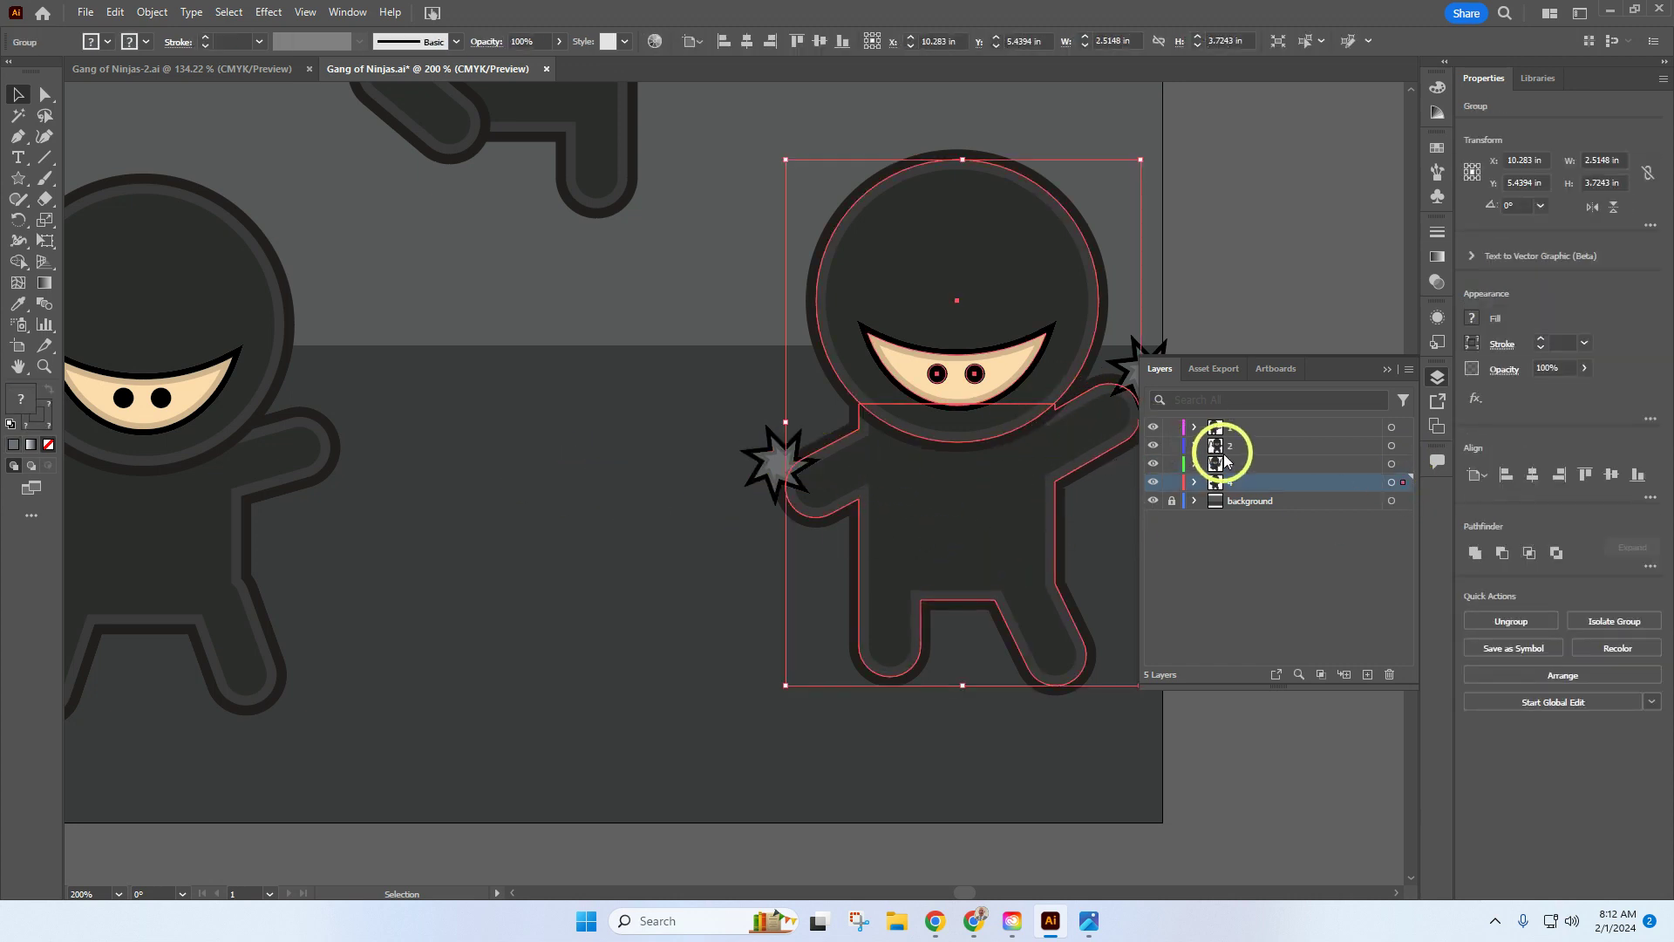
pyautogui.click(673, 398)
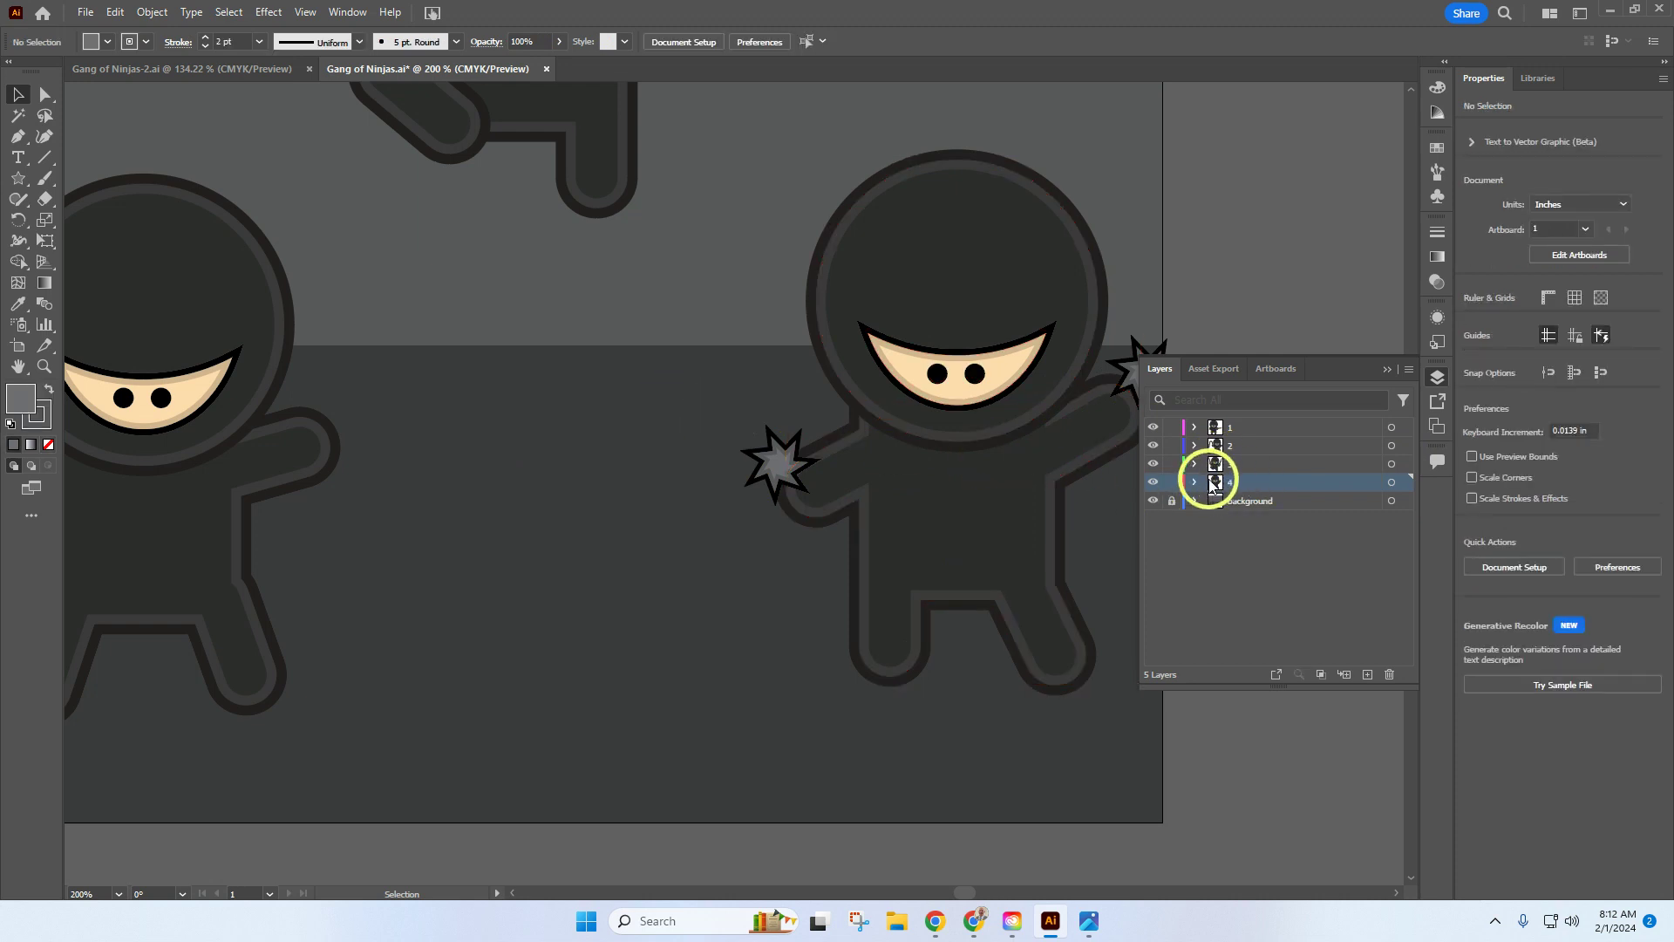
# Nest the star paths inside the right-hand ninja's group and zoom out to 66.67%
pyautogui.click(1194, 482)
pyautogui.click(1215, 537)
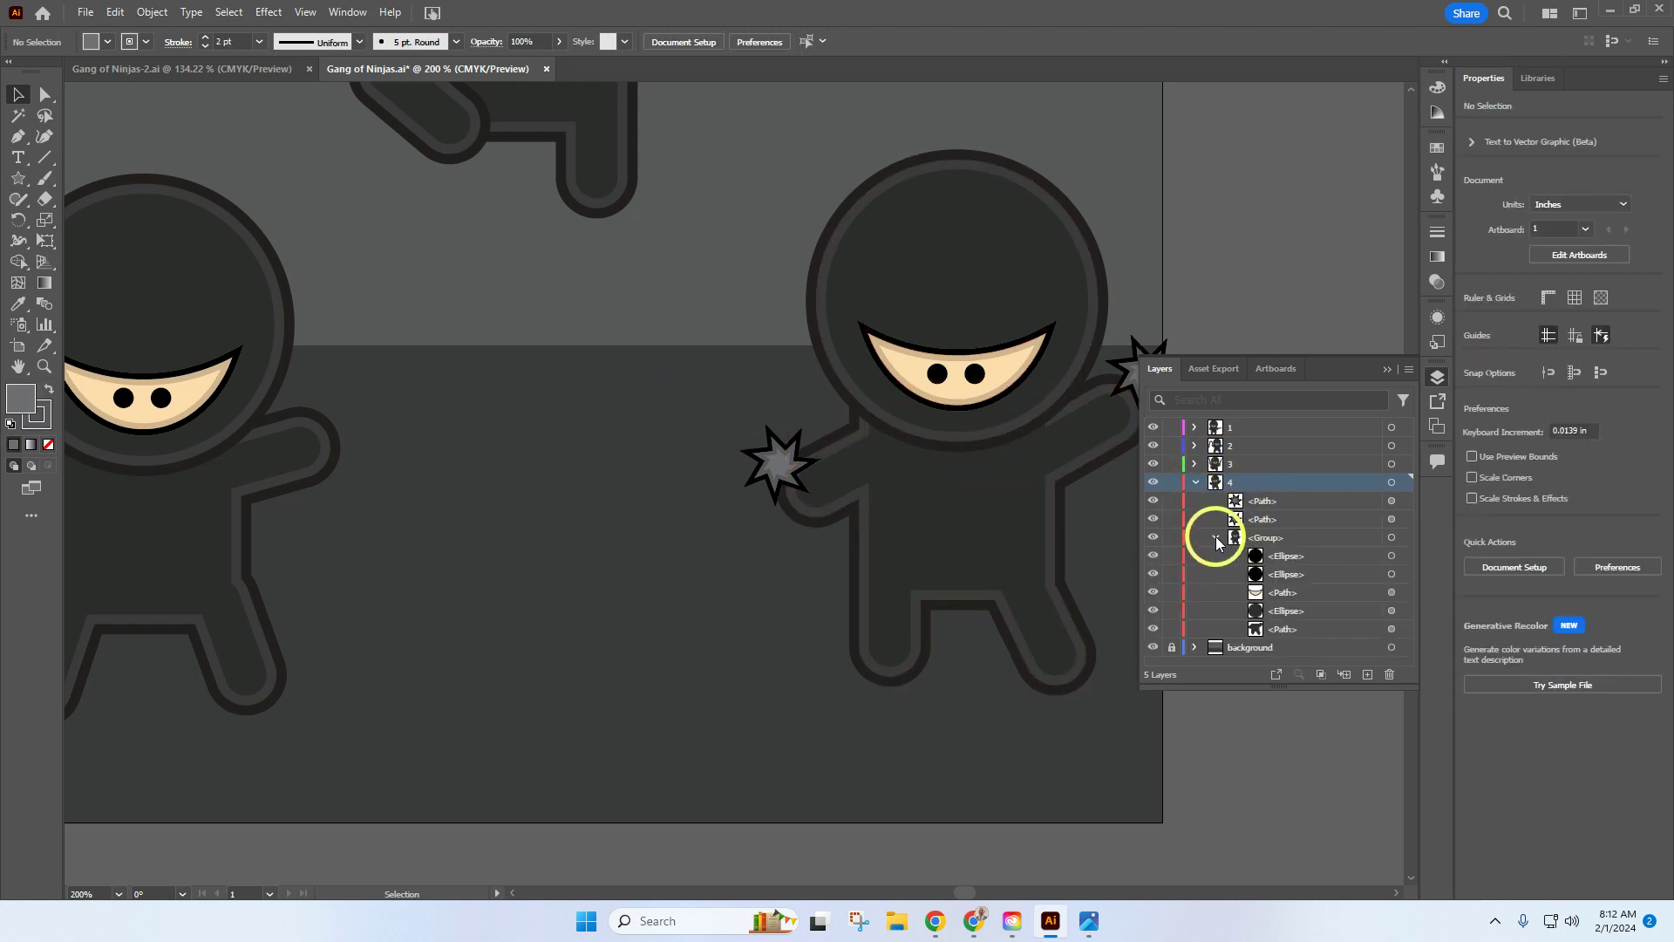
pyautogui.moveTo(1273, 508)
pyautogui.mouseDown()
pyautogui.moveTo(1264, 545)
pyautogui.moveTo(1270, 523)
pyautogui.moveTo(1281, 535)
pyautogui.mouseUp()
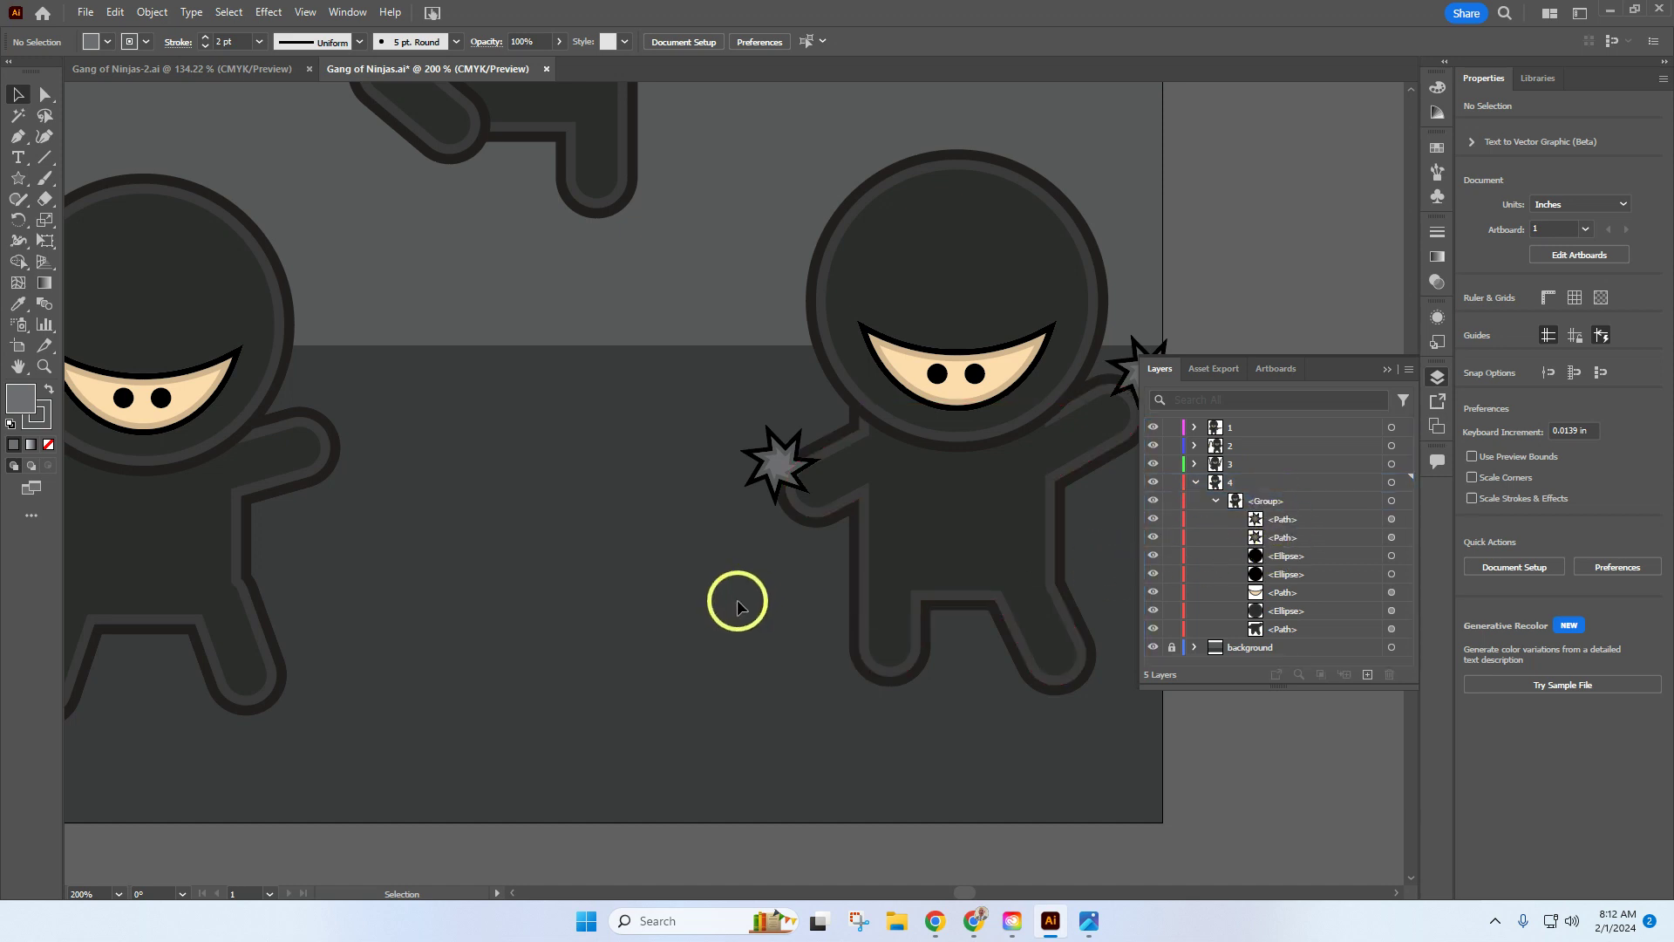
pyautogui.click(971, 498)
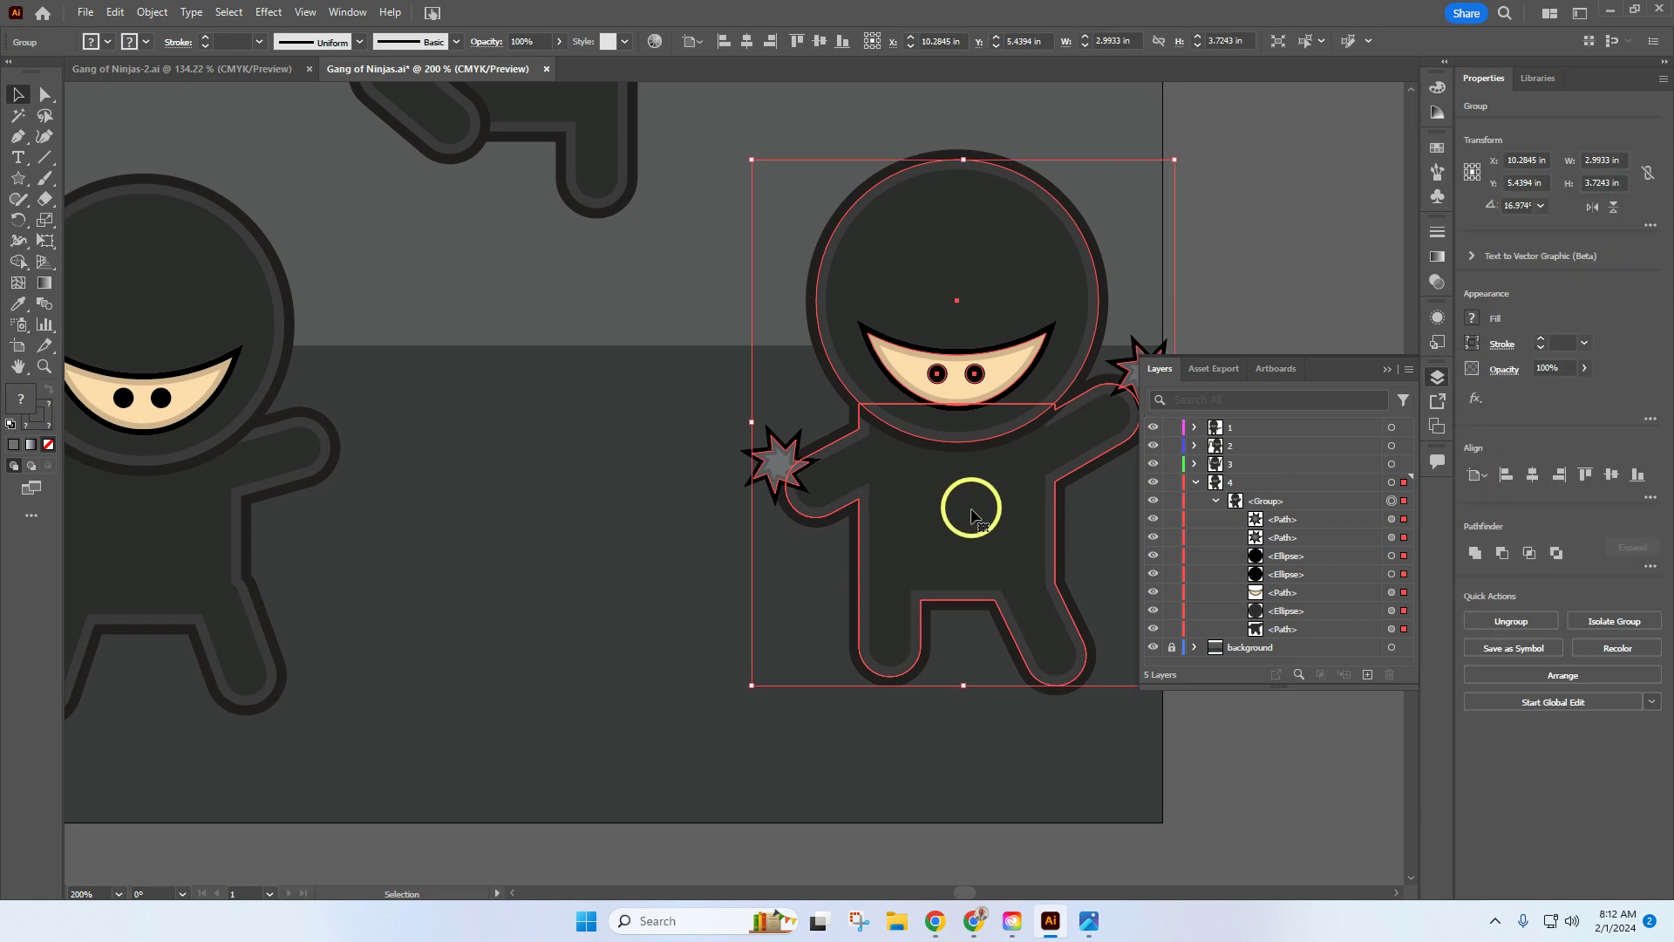
pyautogui.click(647, 507)
pyautogui.scroll(-2, 656, 513)
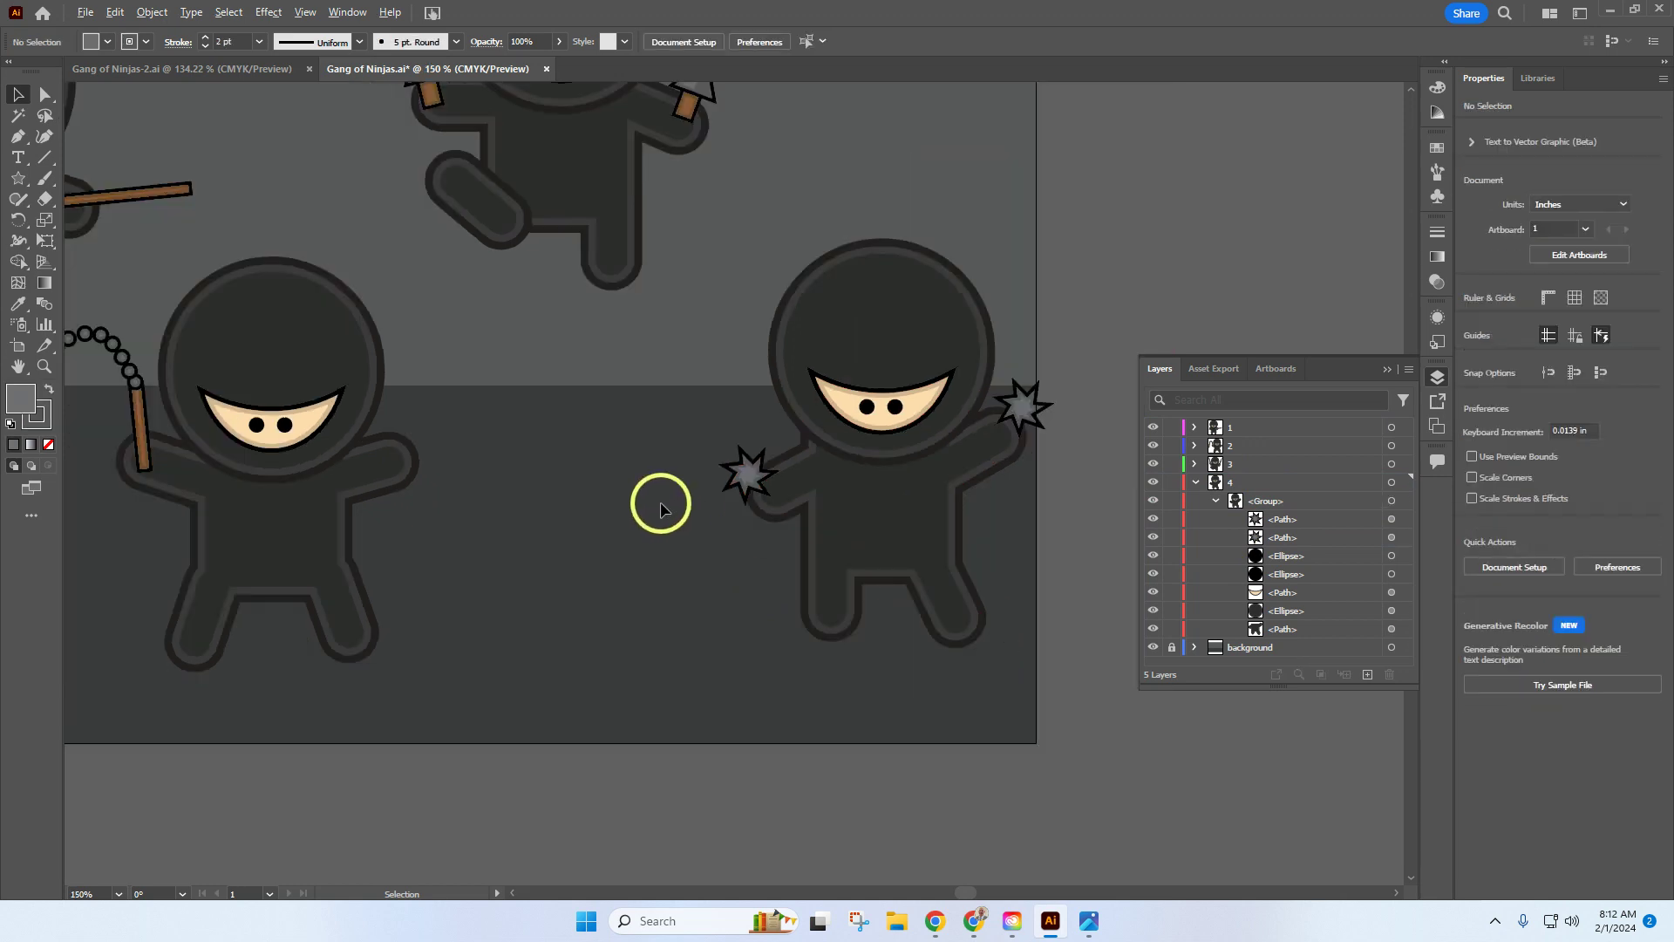
pyautogui.scroll(-1, 667, 514)
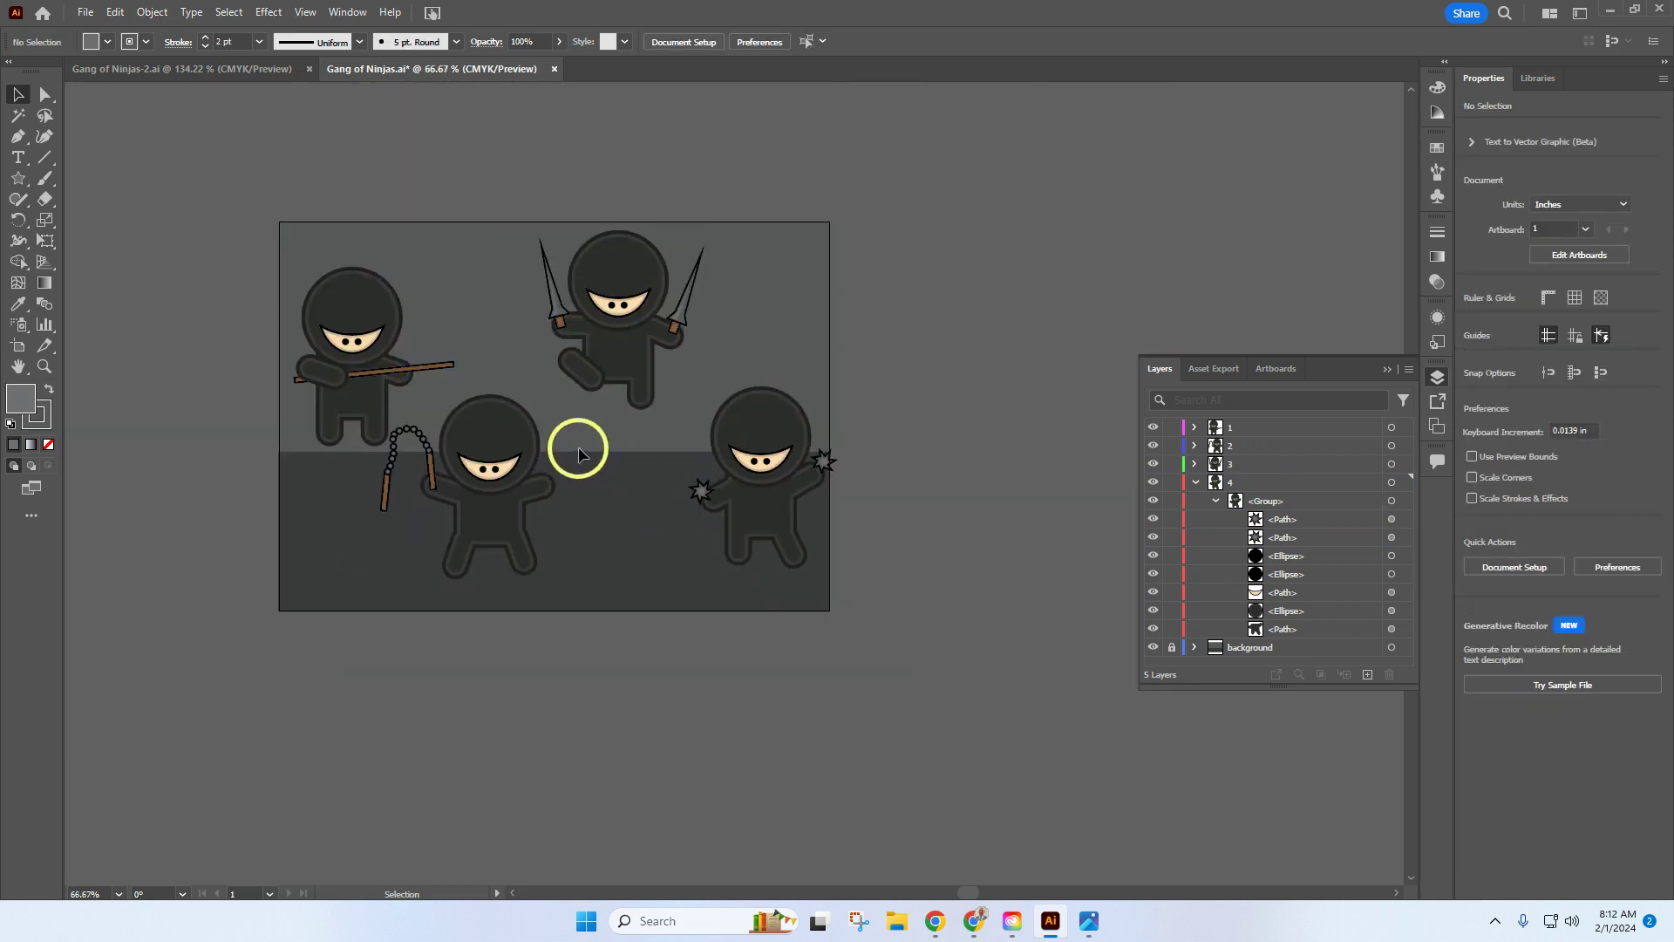
# Move the staff ninja to front-centre, nunchaku ninja left, and shuriken ninja slightly left
pyautogui.click(360, 332)
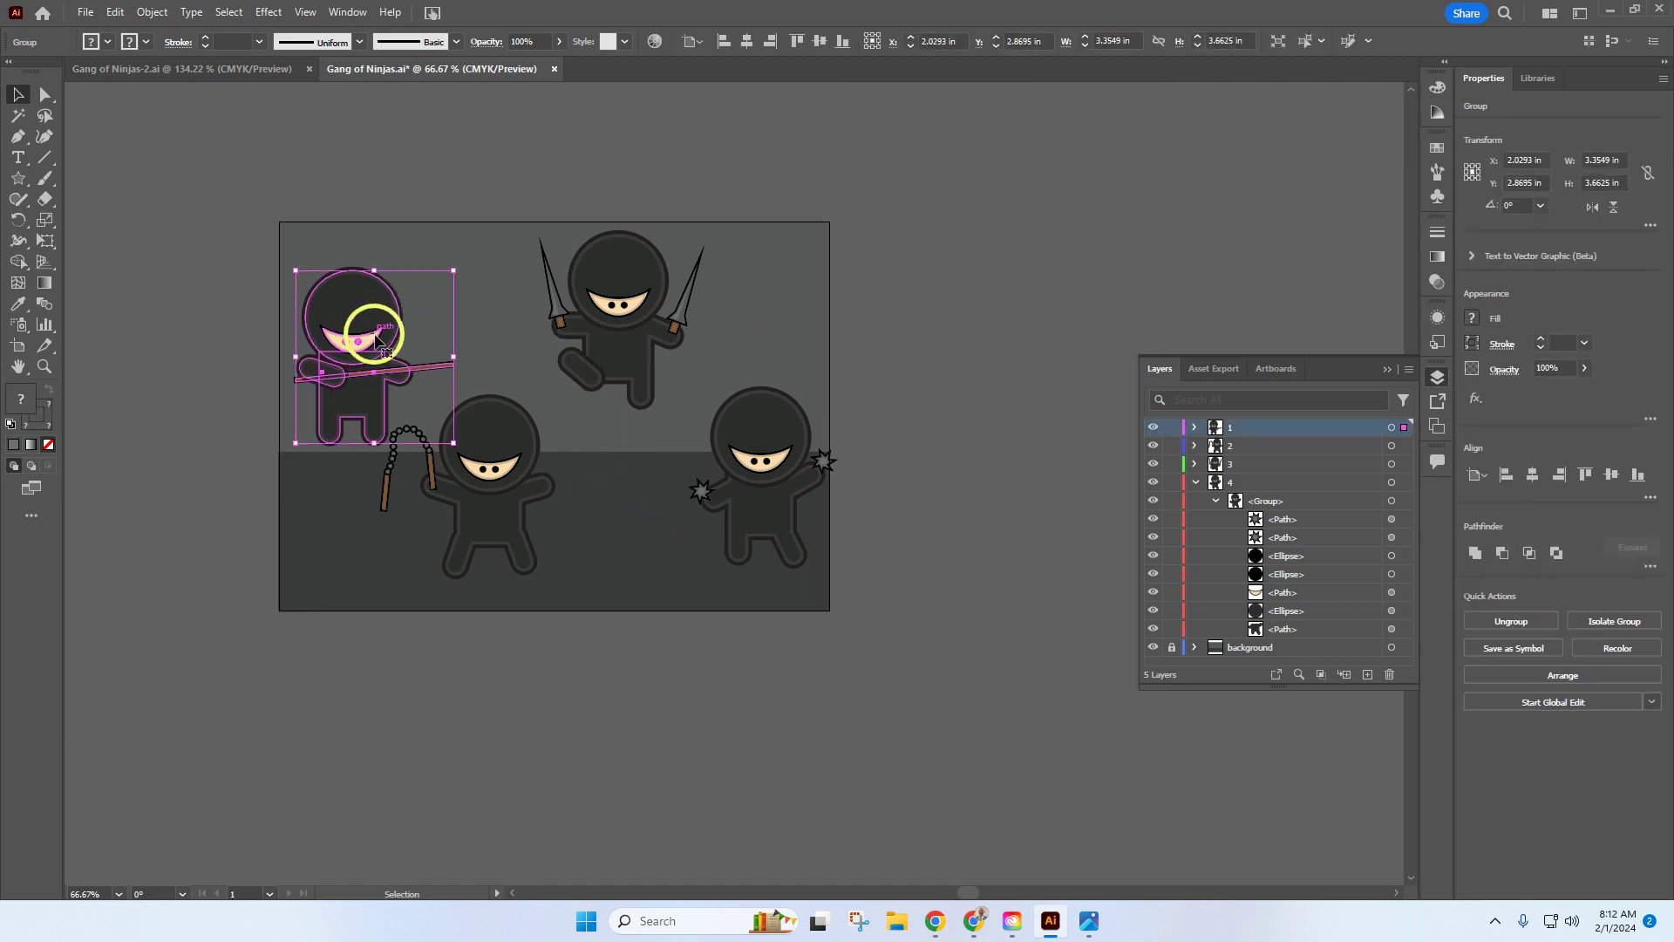
pyautogui.moveTo(348, 299); pyautogui.dragTo(421, 436)
pyautogui.moveTo(576, 482); pyautogui.dragTo(543, 458)
pyautogui.moveTo(747, 429); pyautogui.dragTo(720, 426)
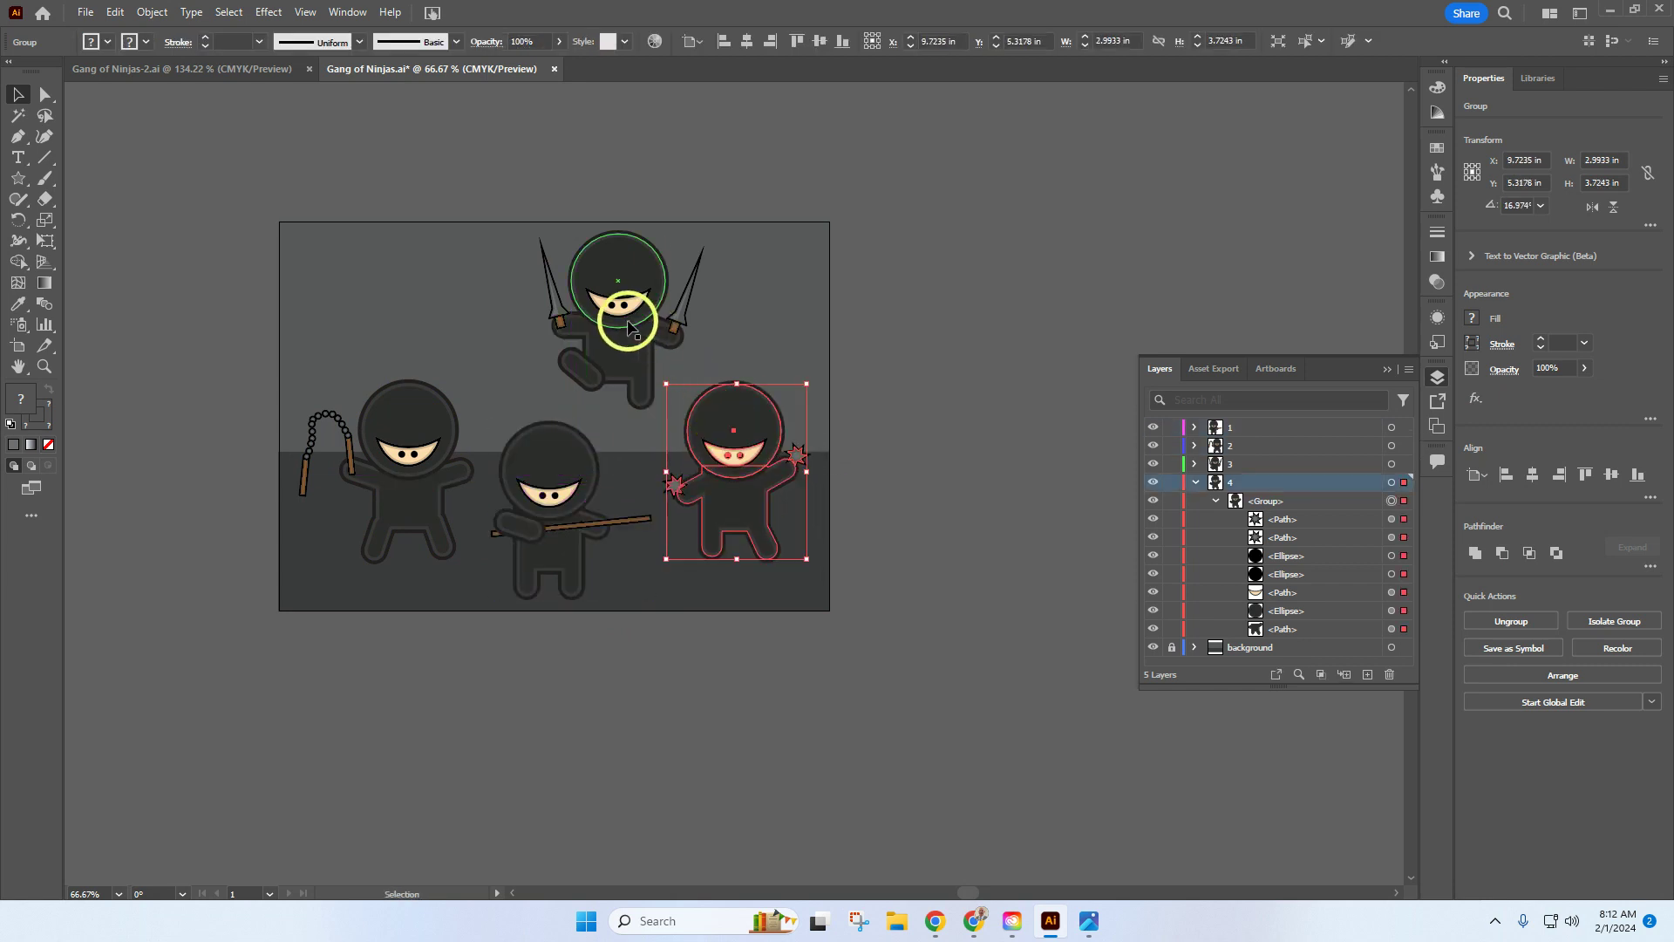
# Rotate the dagger ninja into a diving tilt, matching the Gang of Ninjas-2.ai reference
pyautogui.click(639, 349)
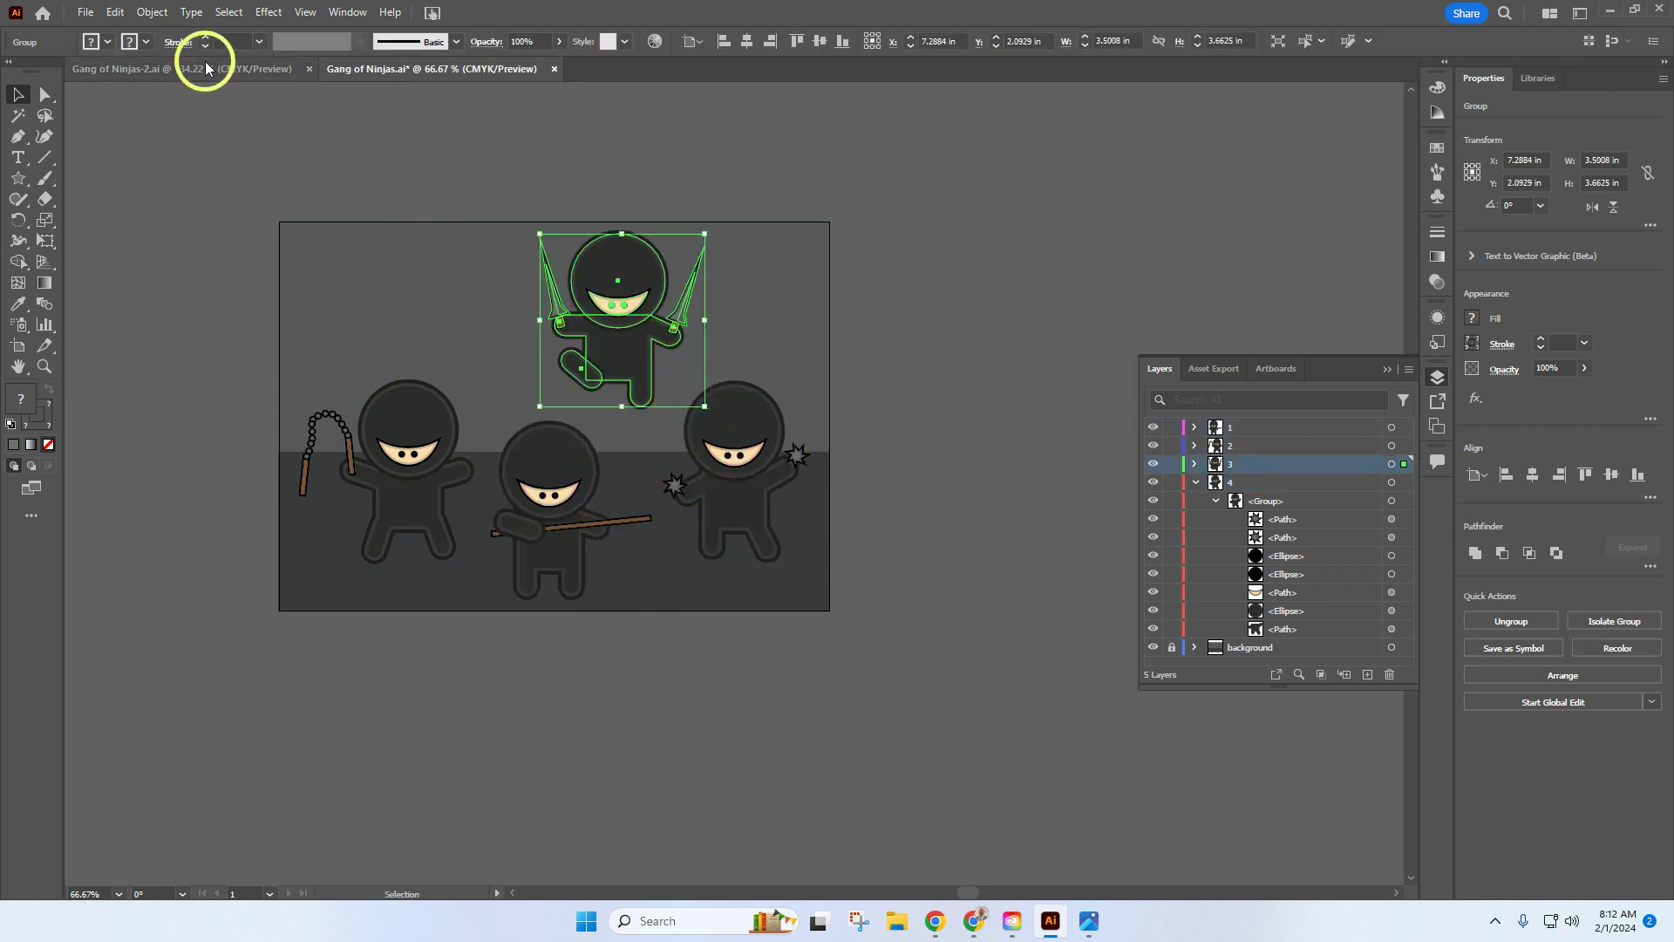
pyautogui.click(208, 69)
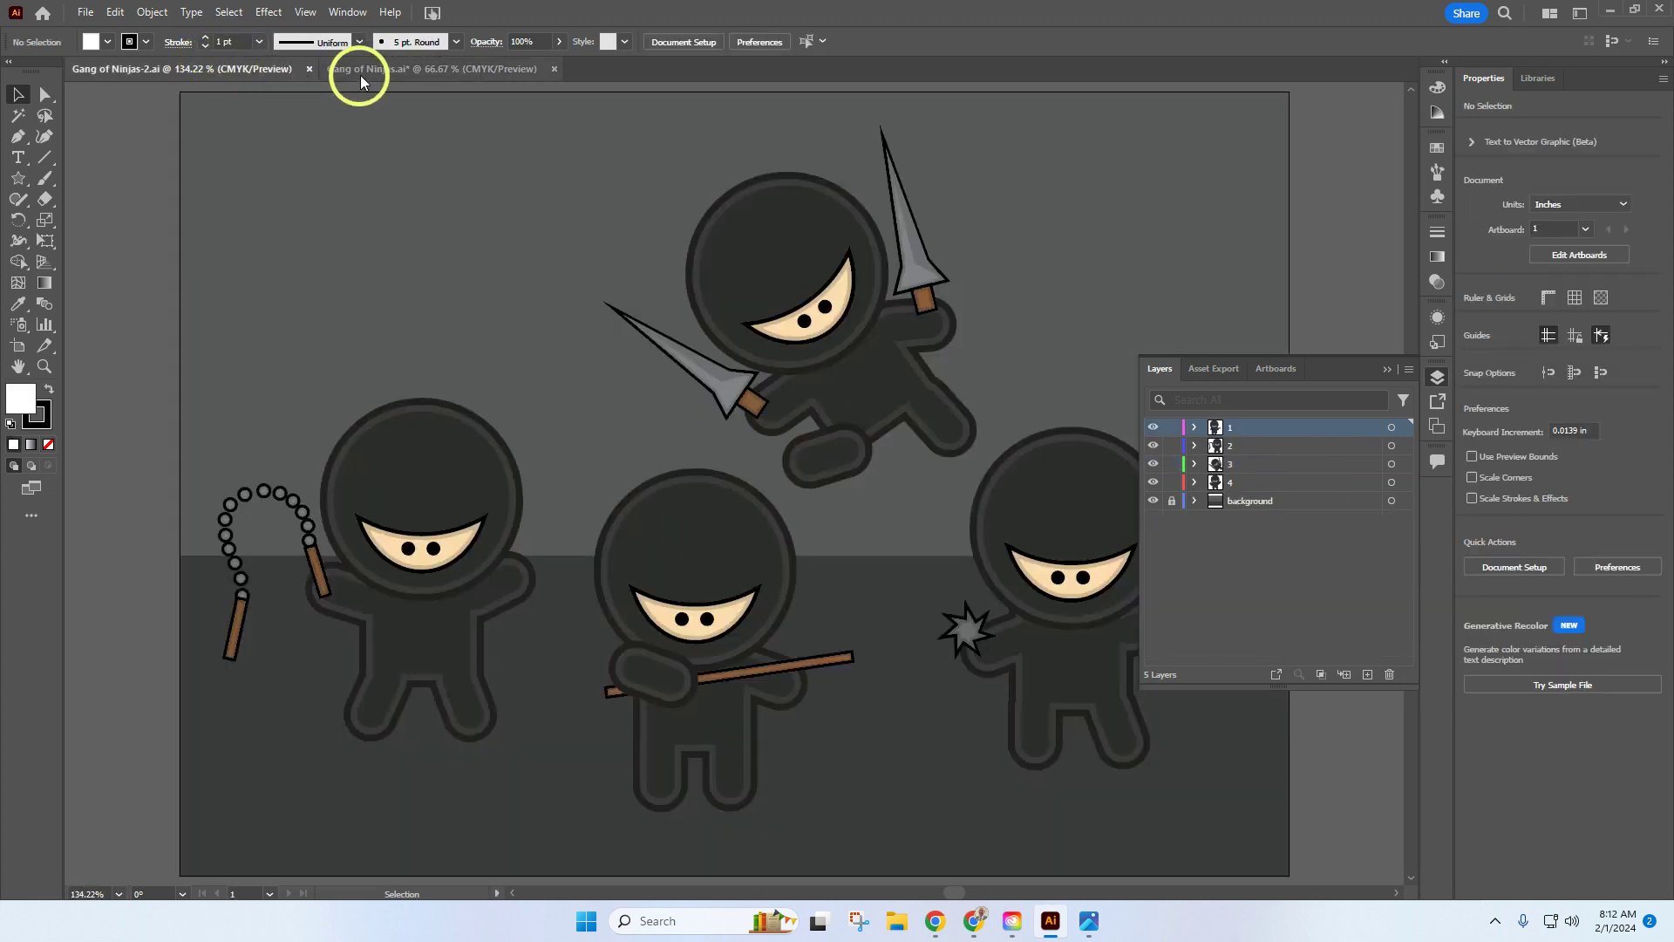
pyautogui.click(361, 68)
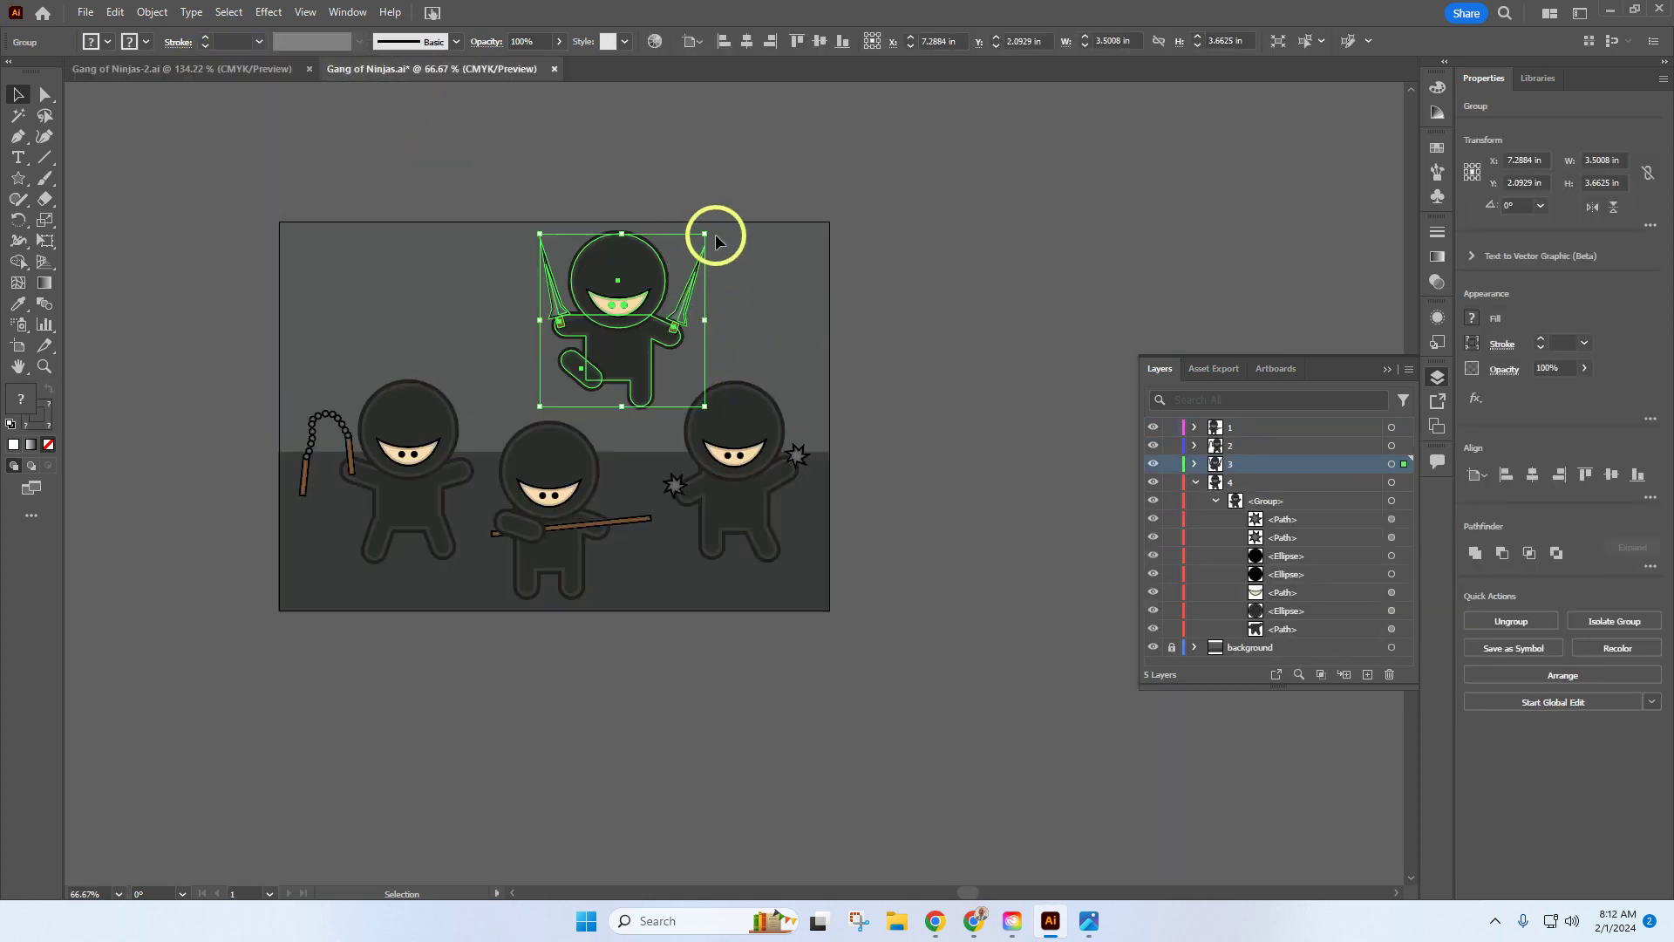
pyautogui.moveTo(713, 225); pyautogui.dragTo(597, 213)
pyautogui.moveTo(591, 289); pyautogui.dragTo(567, 291)
pyautogui.click(774, 336)
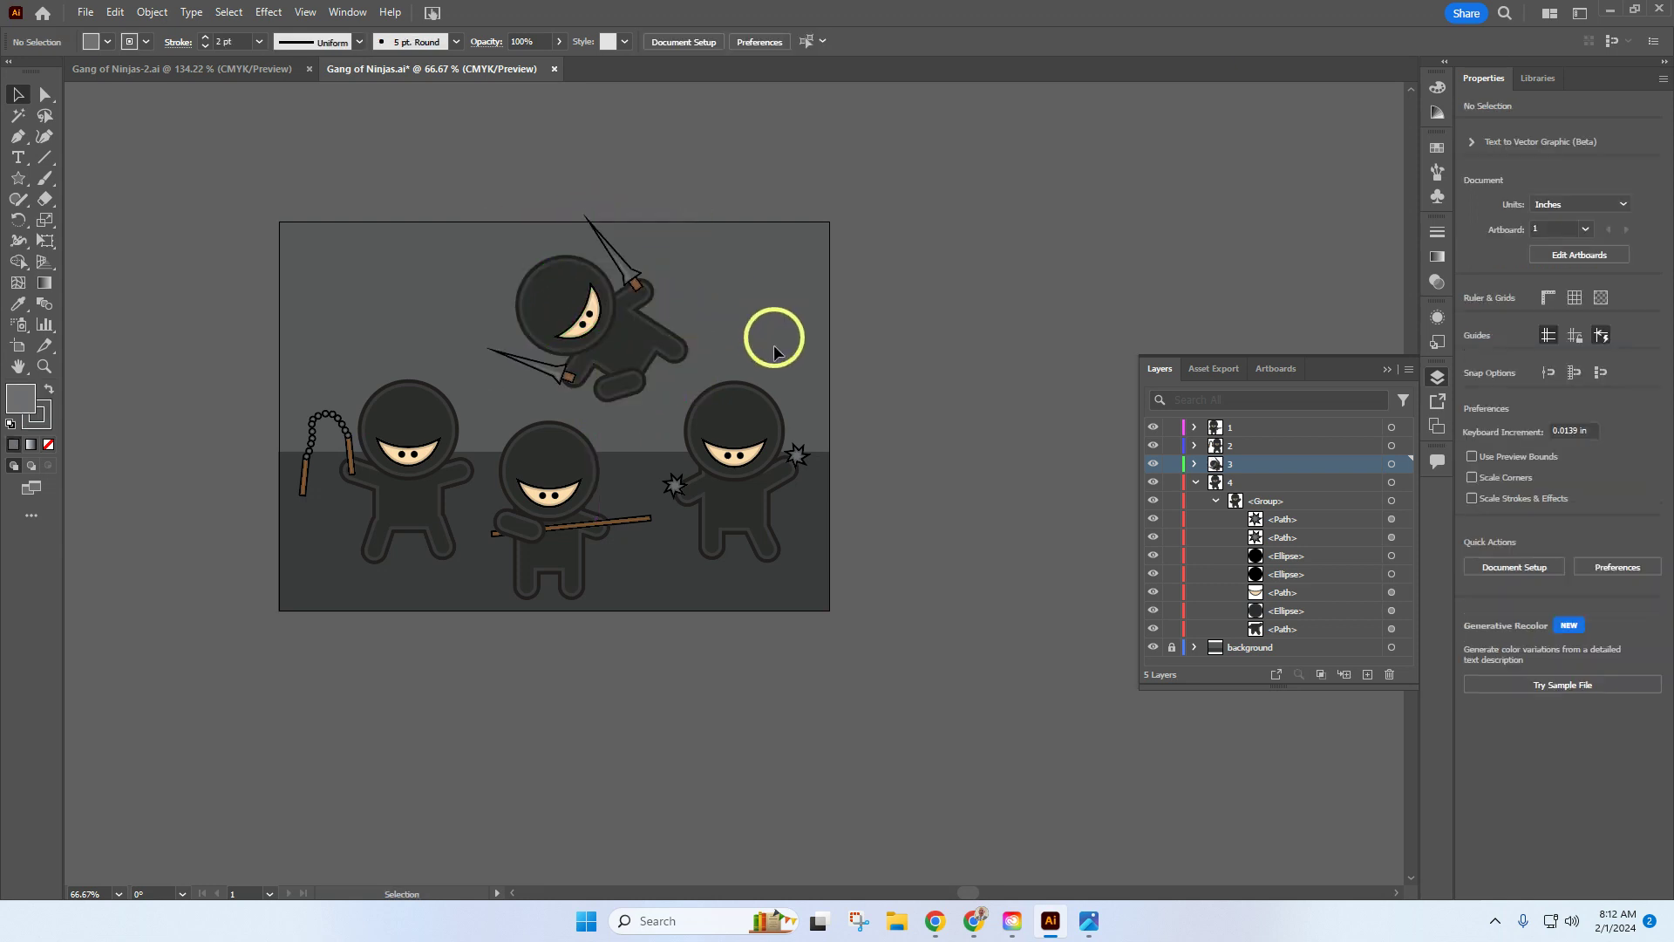
pyautogui.click(262, 68)
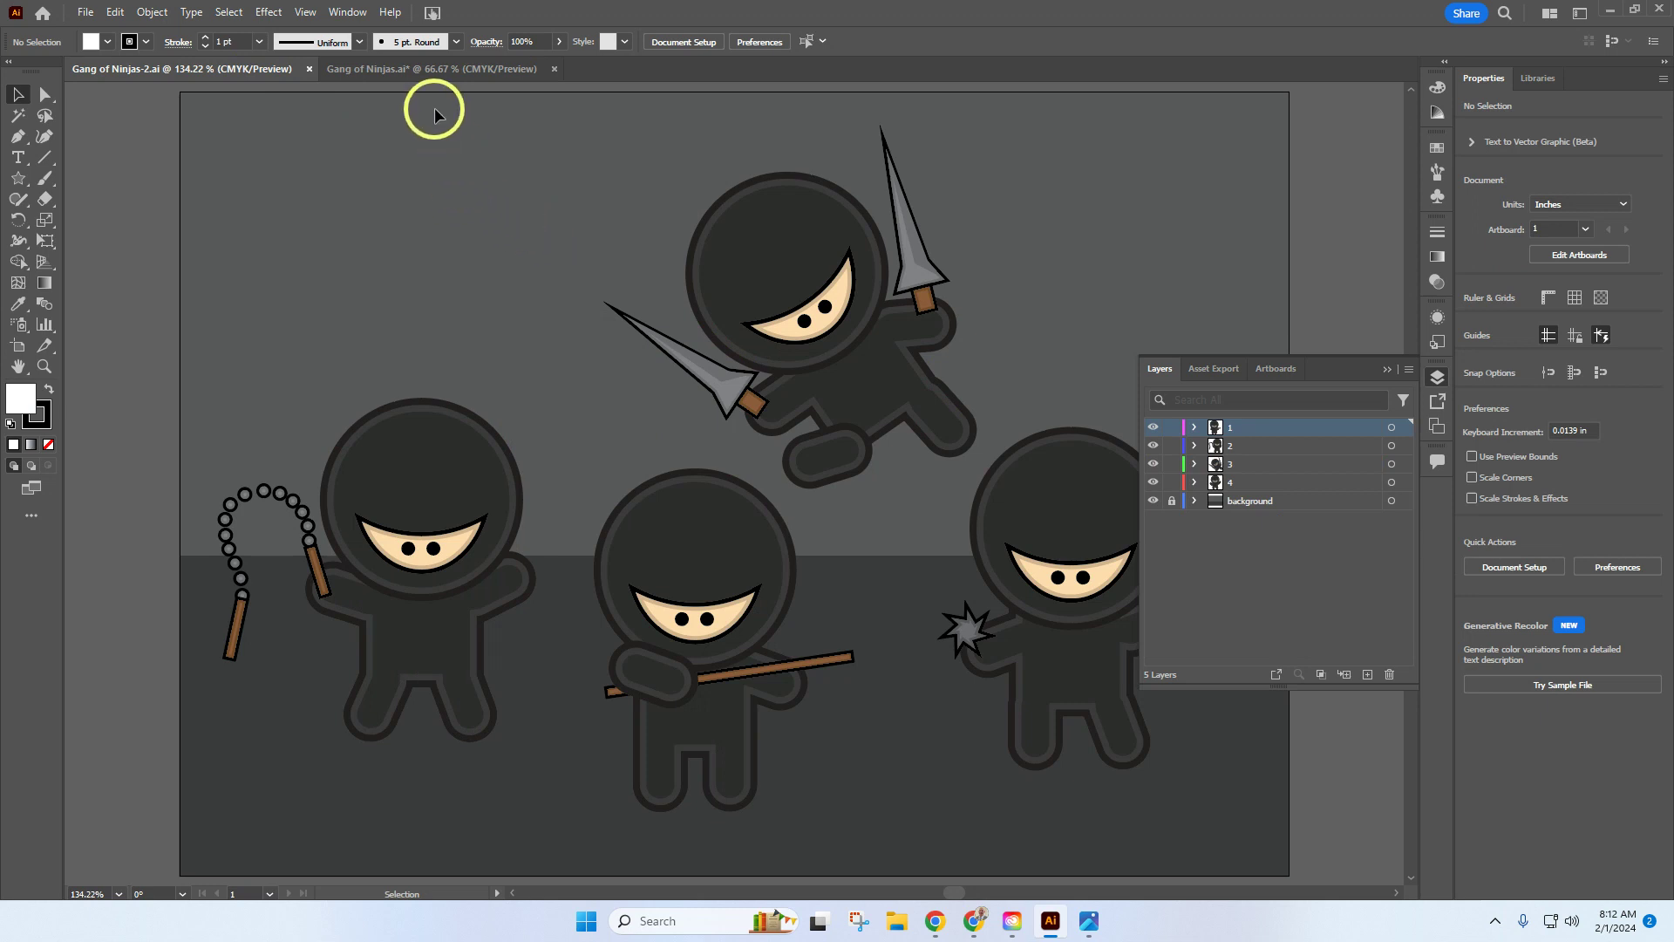
pyautogui.click(445, 70)
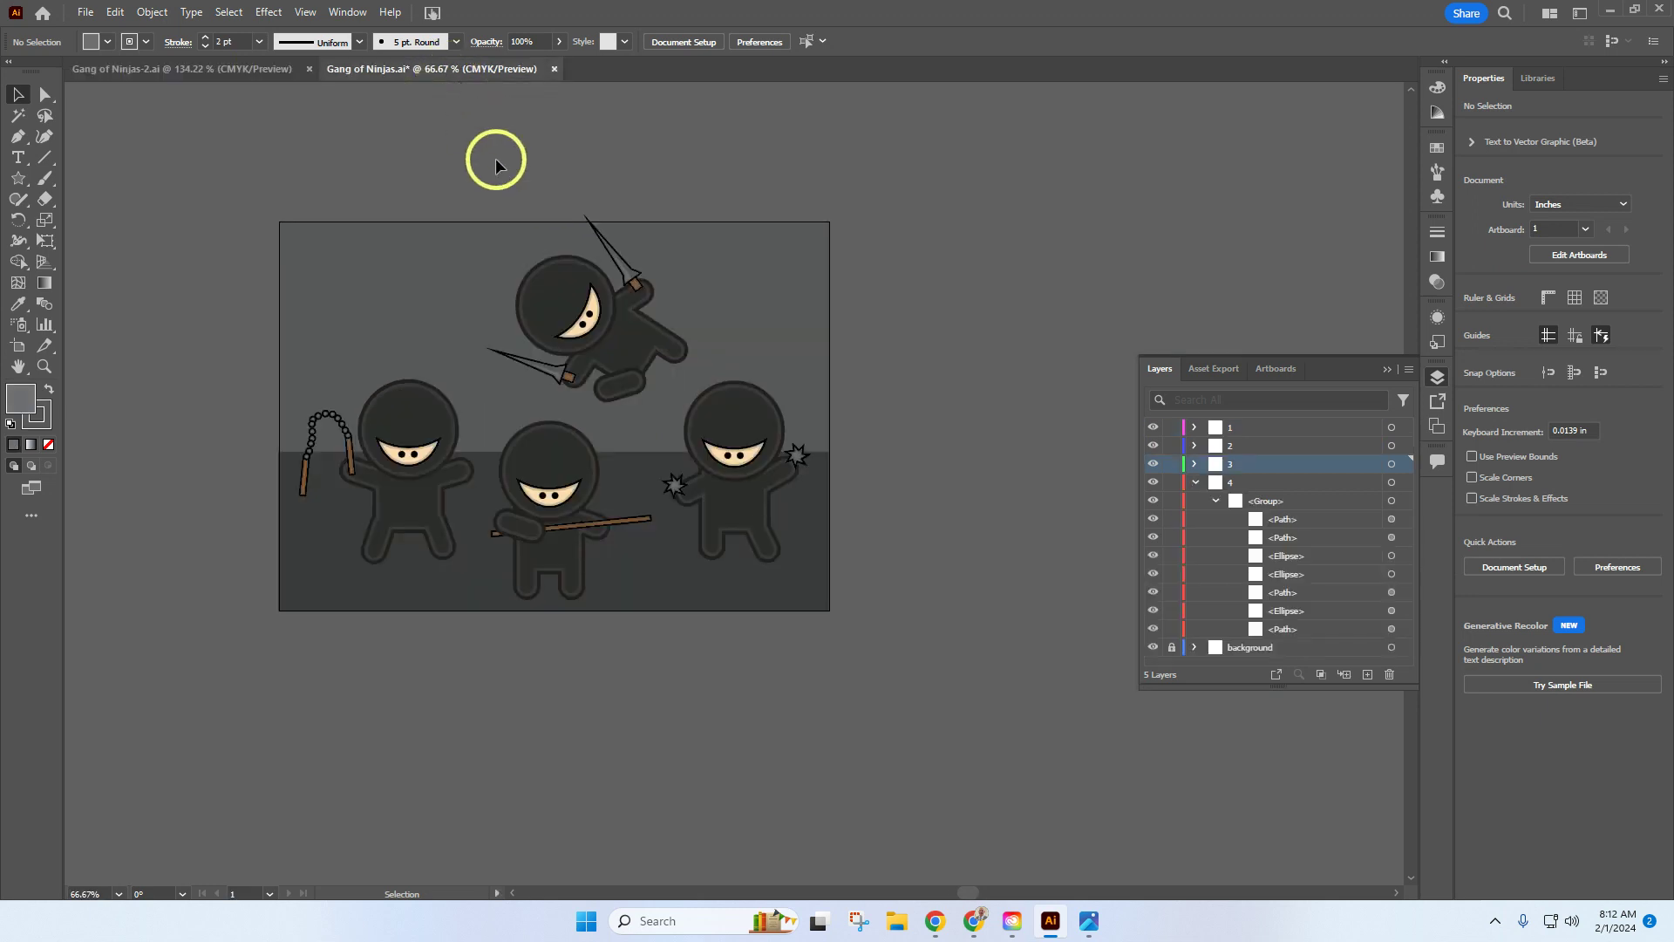
# Save on the computer as Gang of Ninjas-2.ai, replacing the old file, accepting Illustrator 2020 options
pyautogui.click(85, 13)
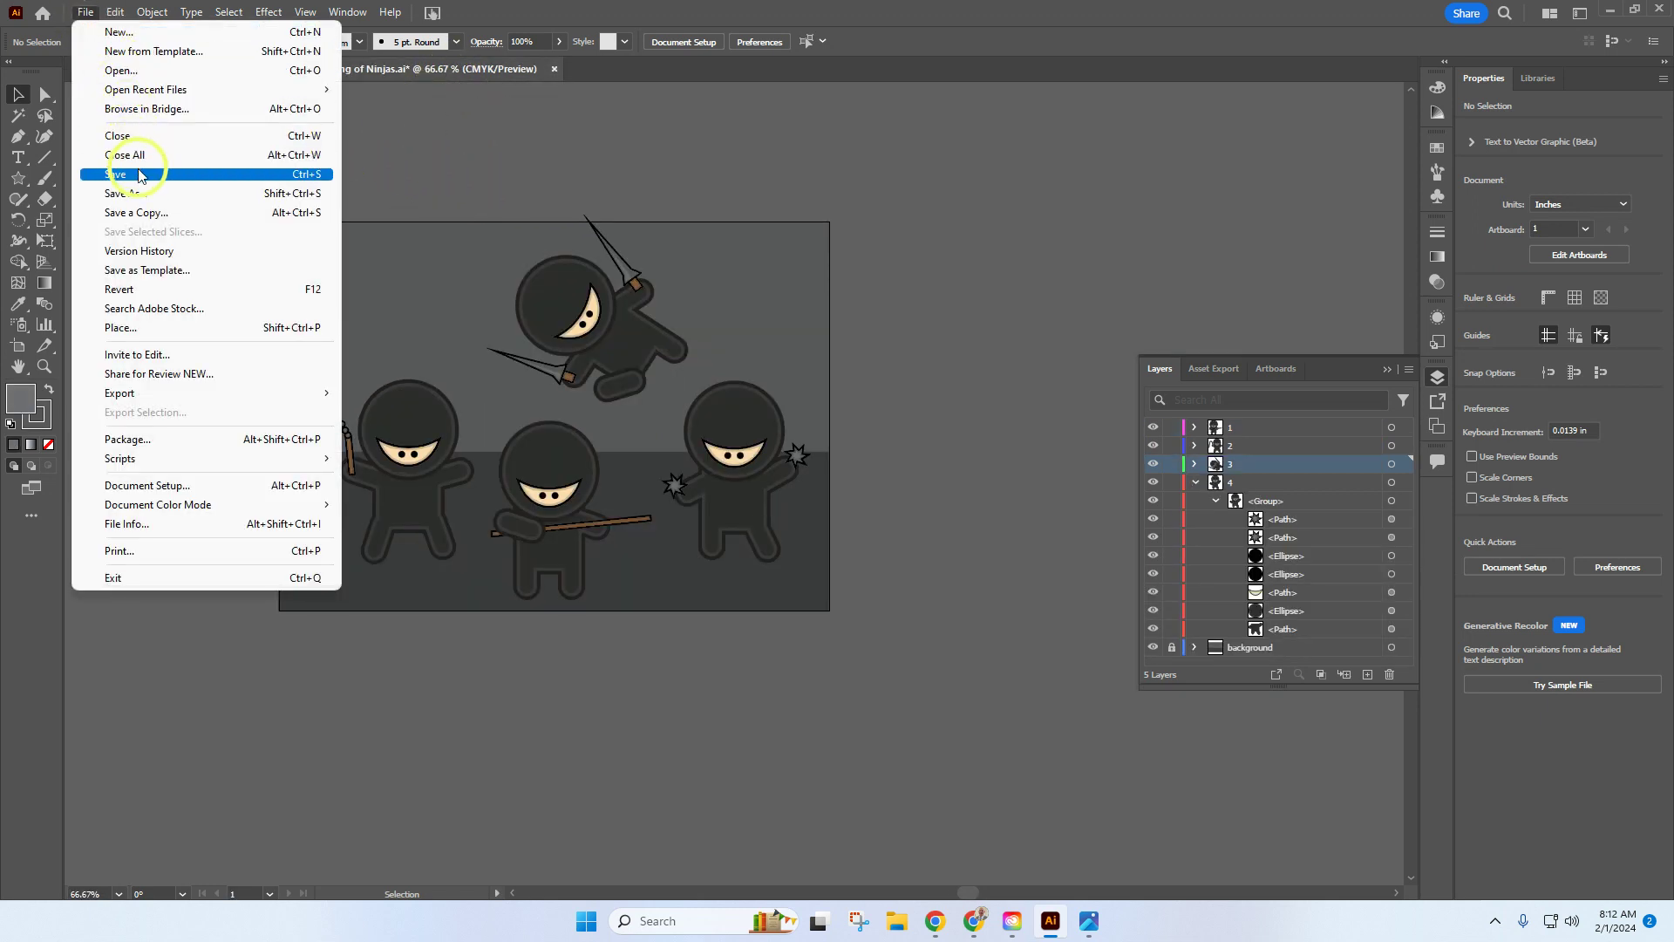
pyautogui.click(146, 193)
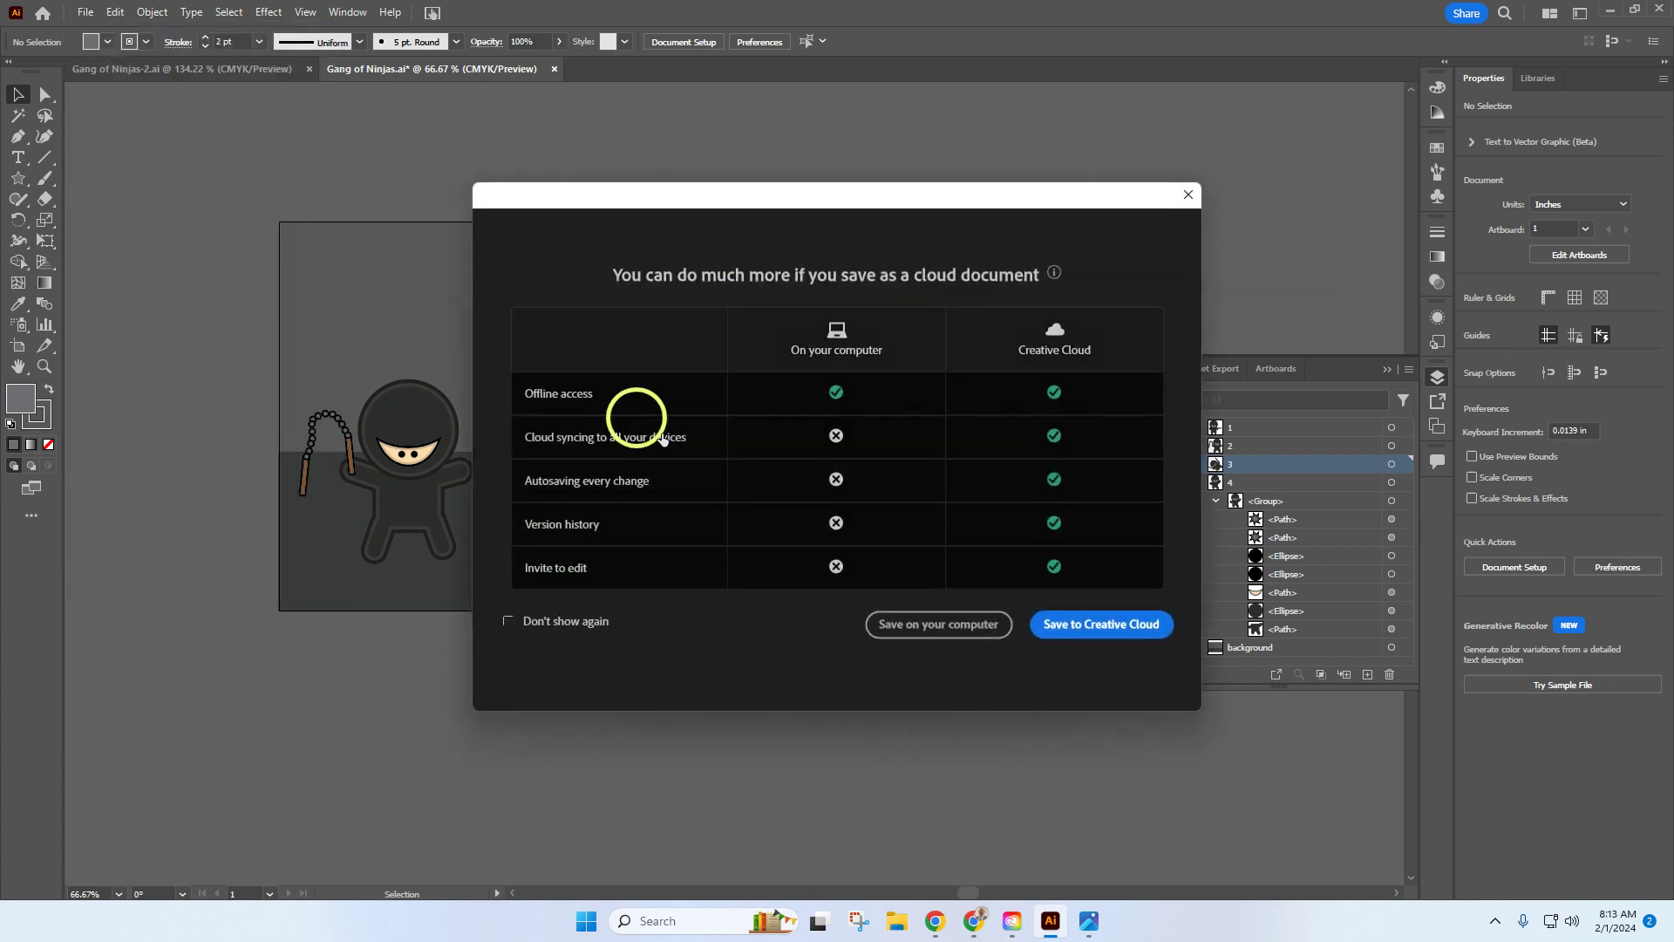
pyautogui.click(945, 625)
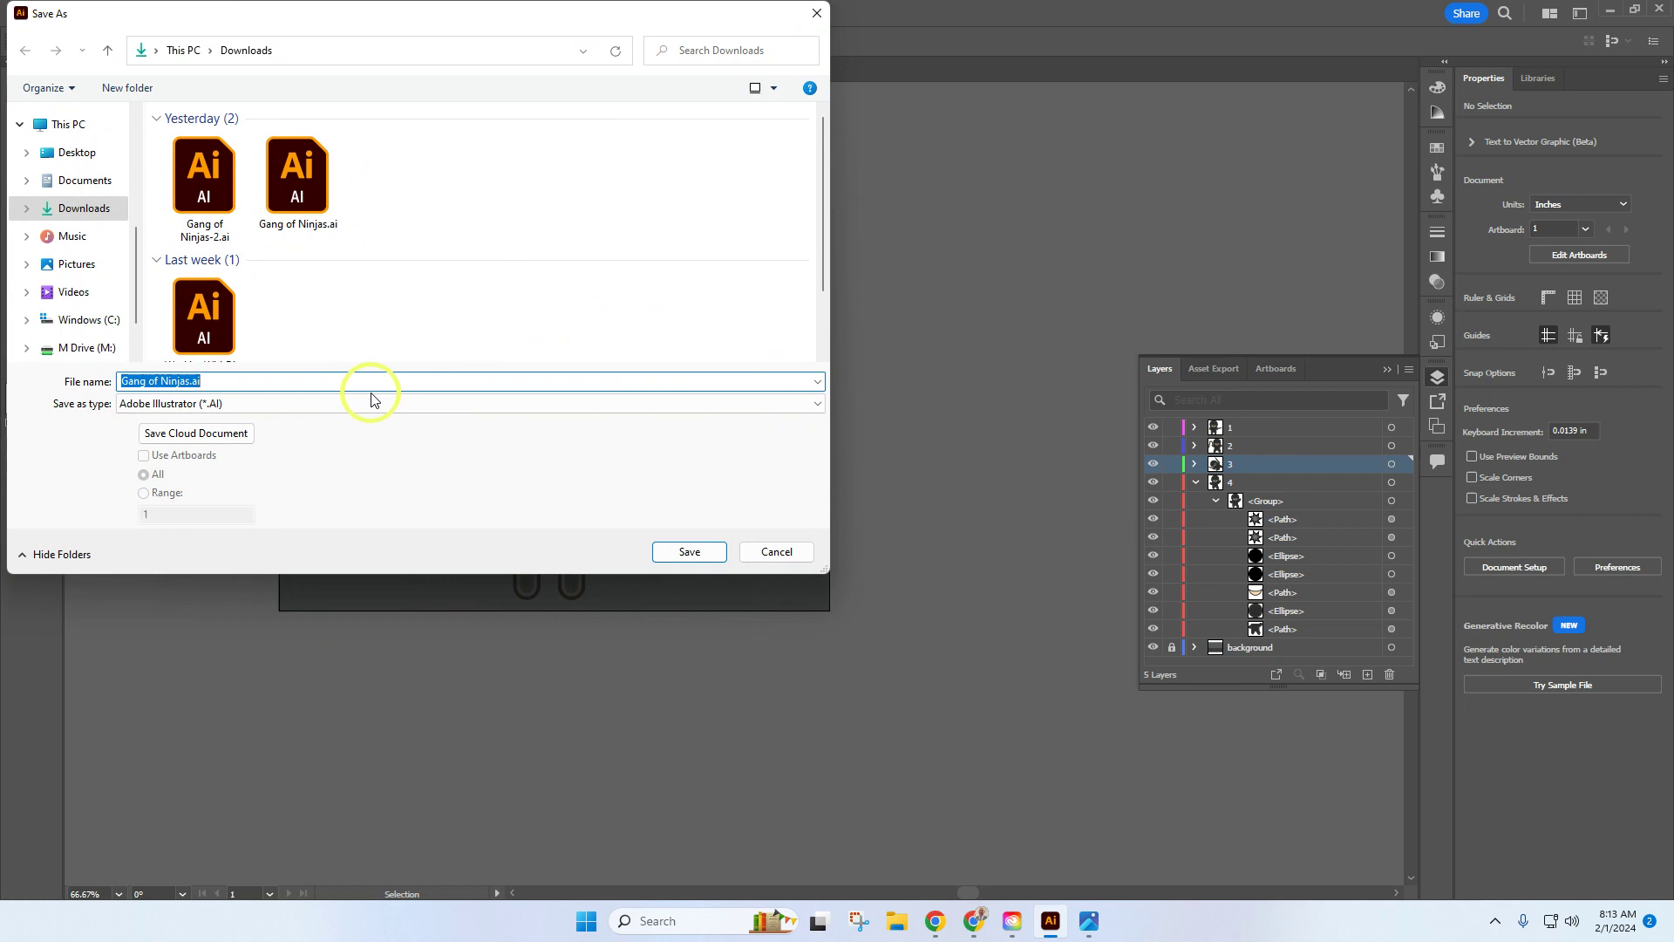
pyautogui.write('Ga')
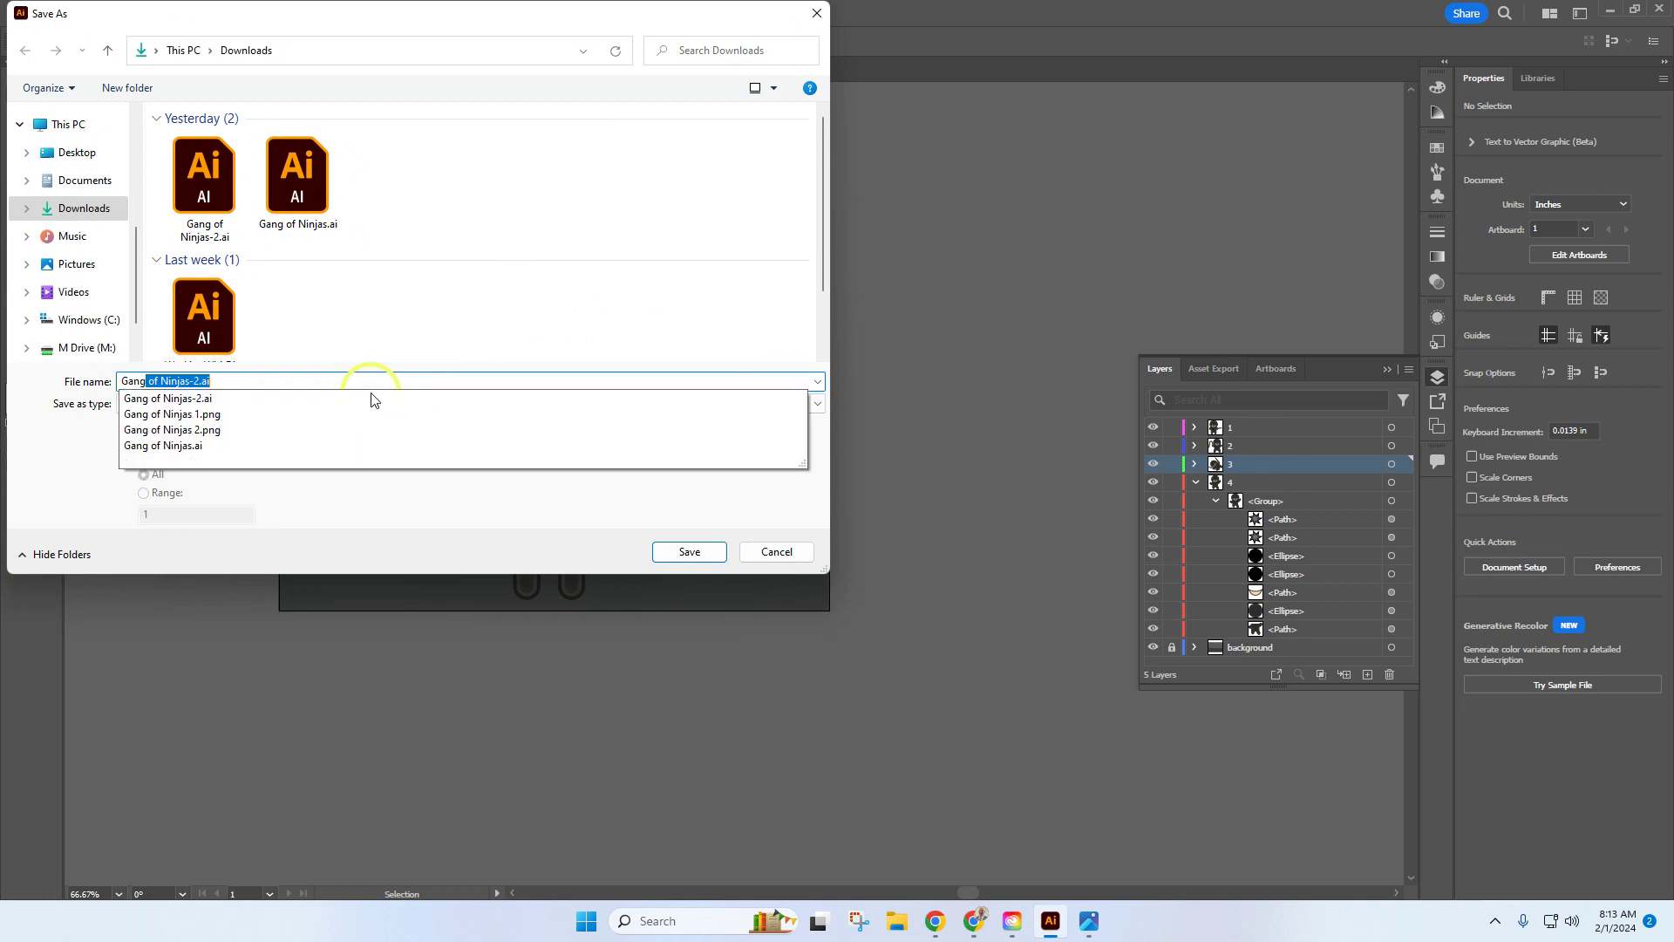
pyautogui.write('ng o')
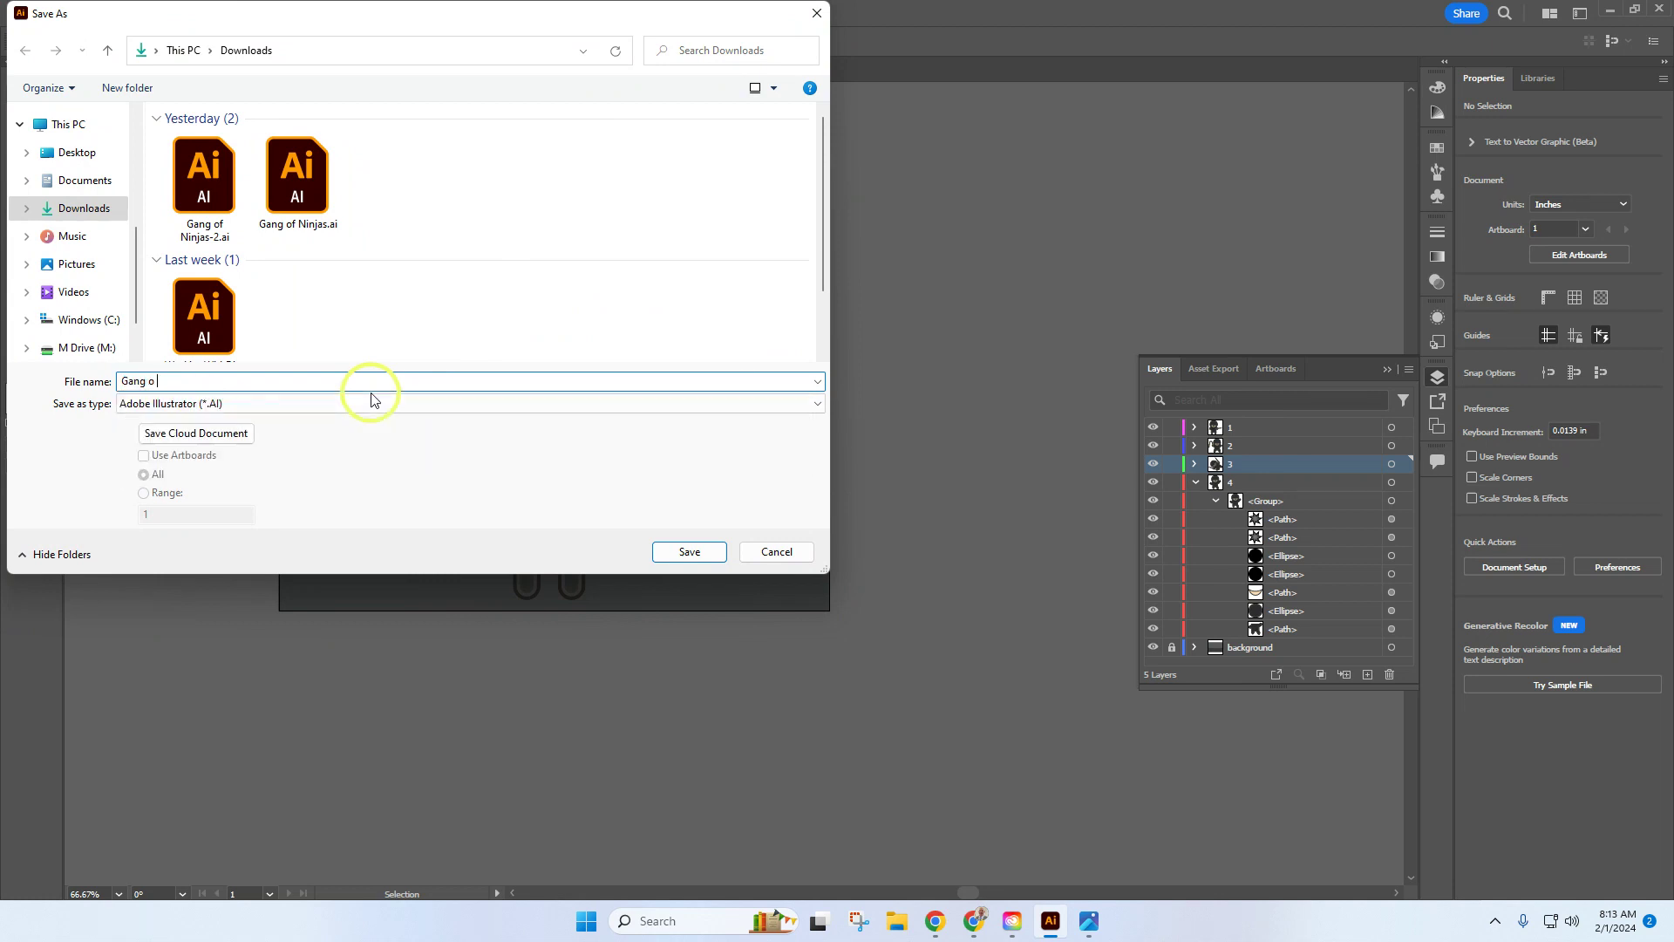
pyautogui.press('BackSpace')
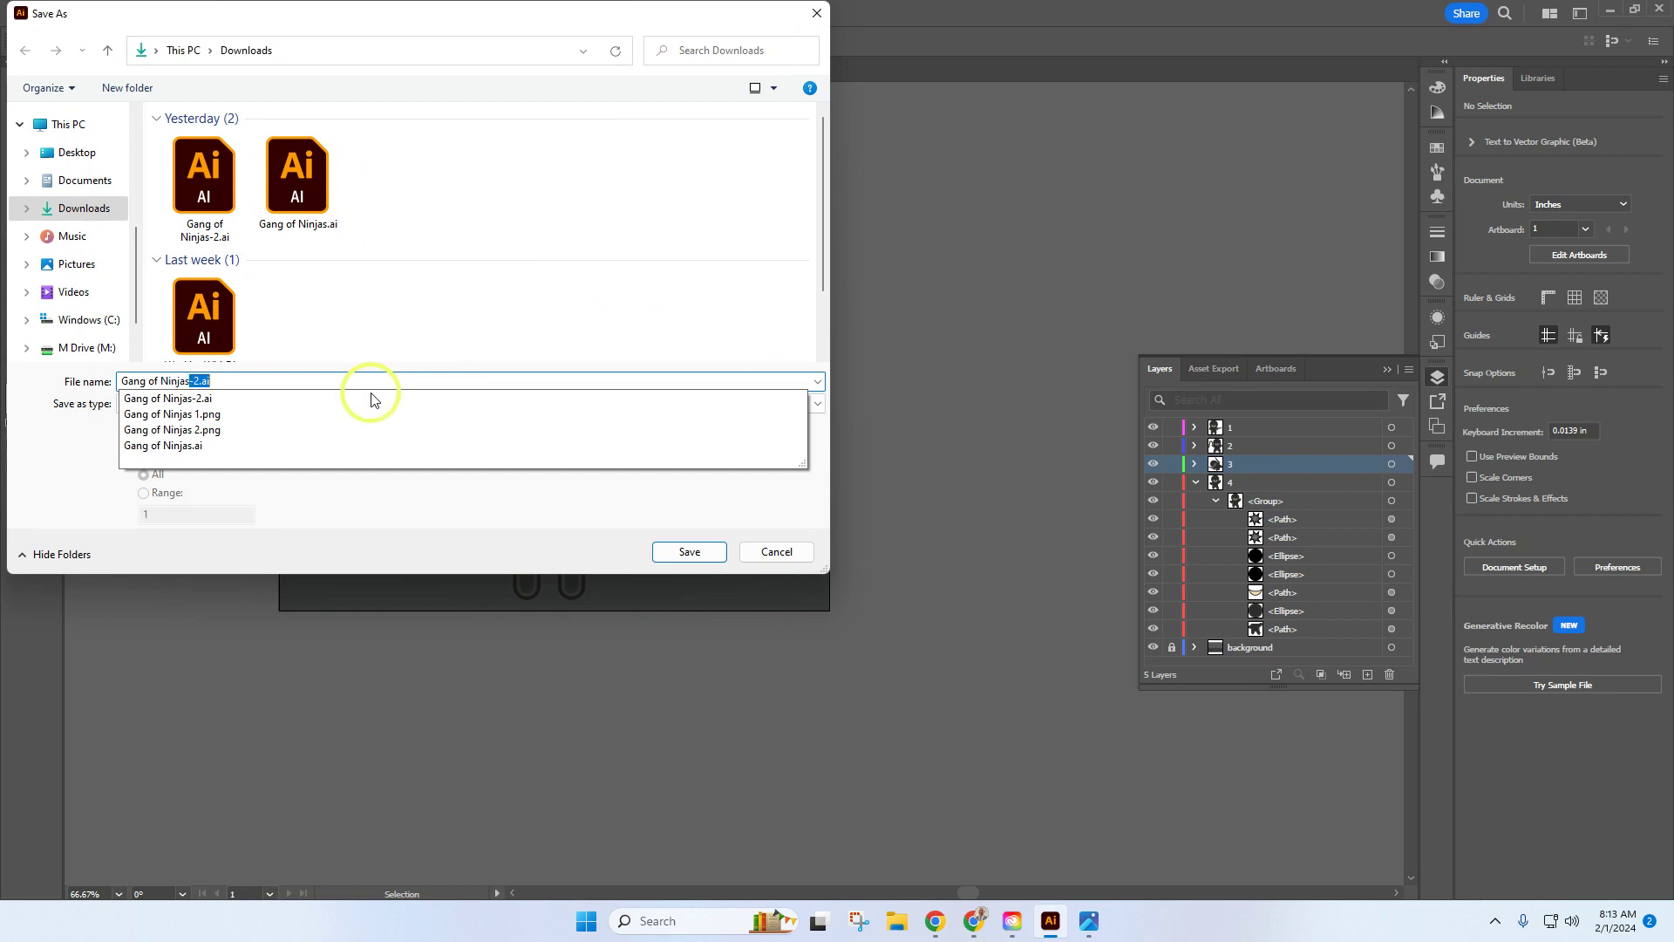
pyautogui.write('f Ninjas-')
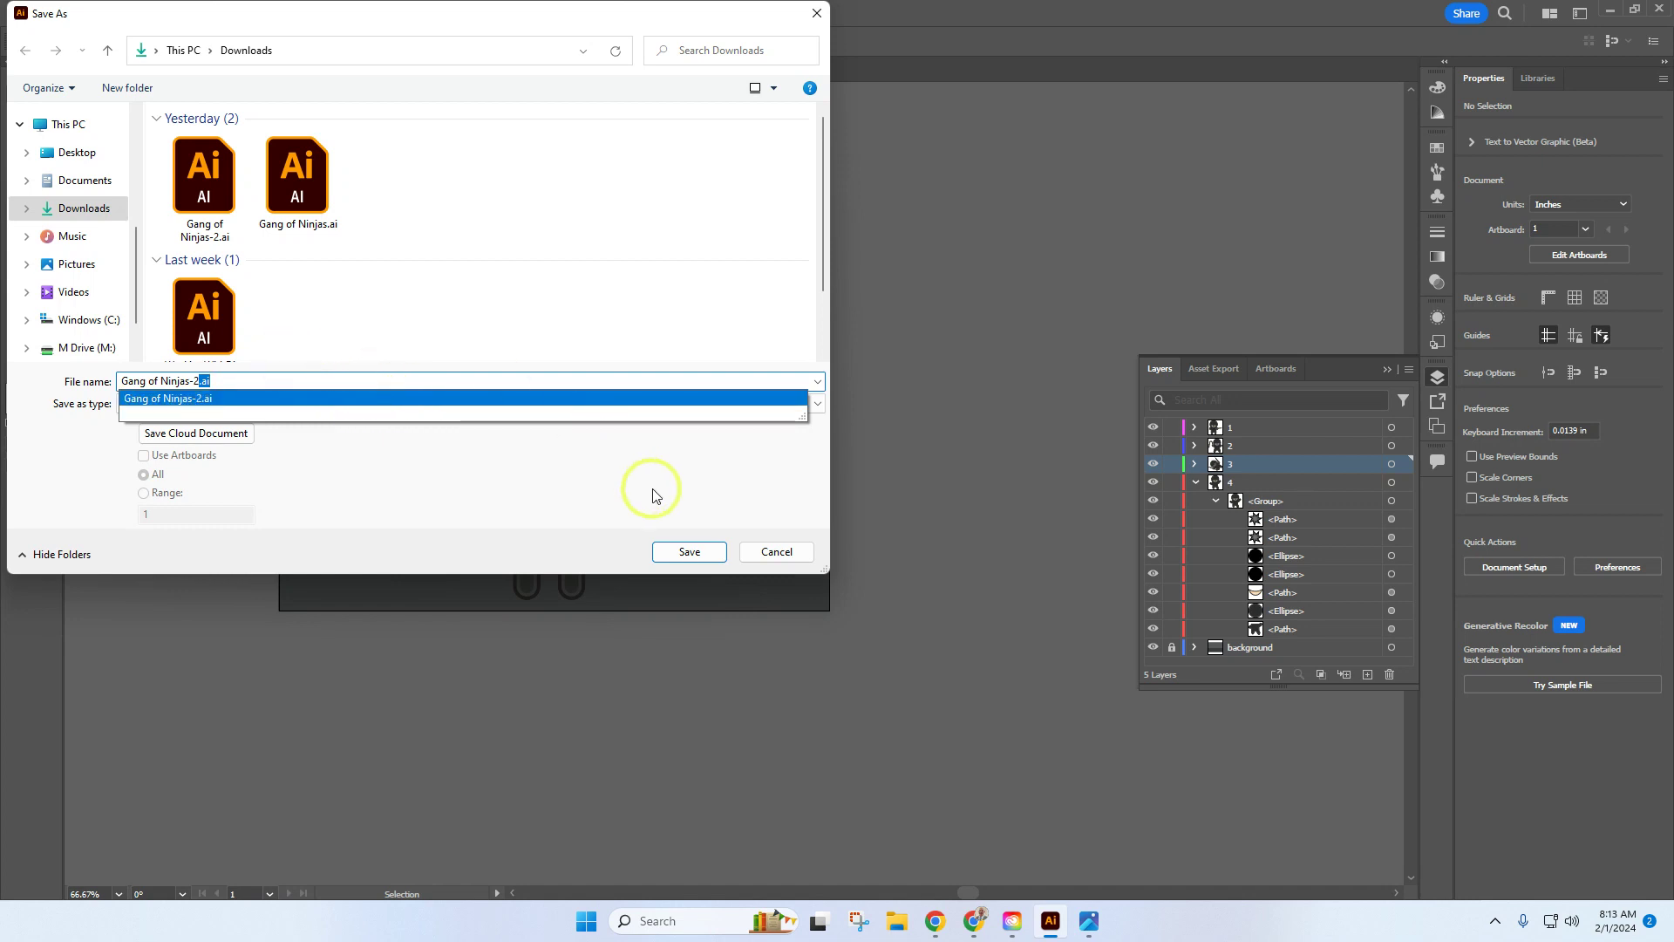
pyautogui.click(690, 552)
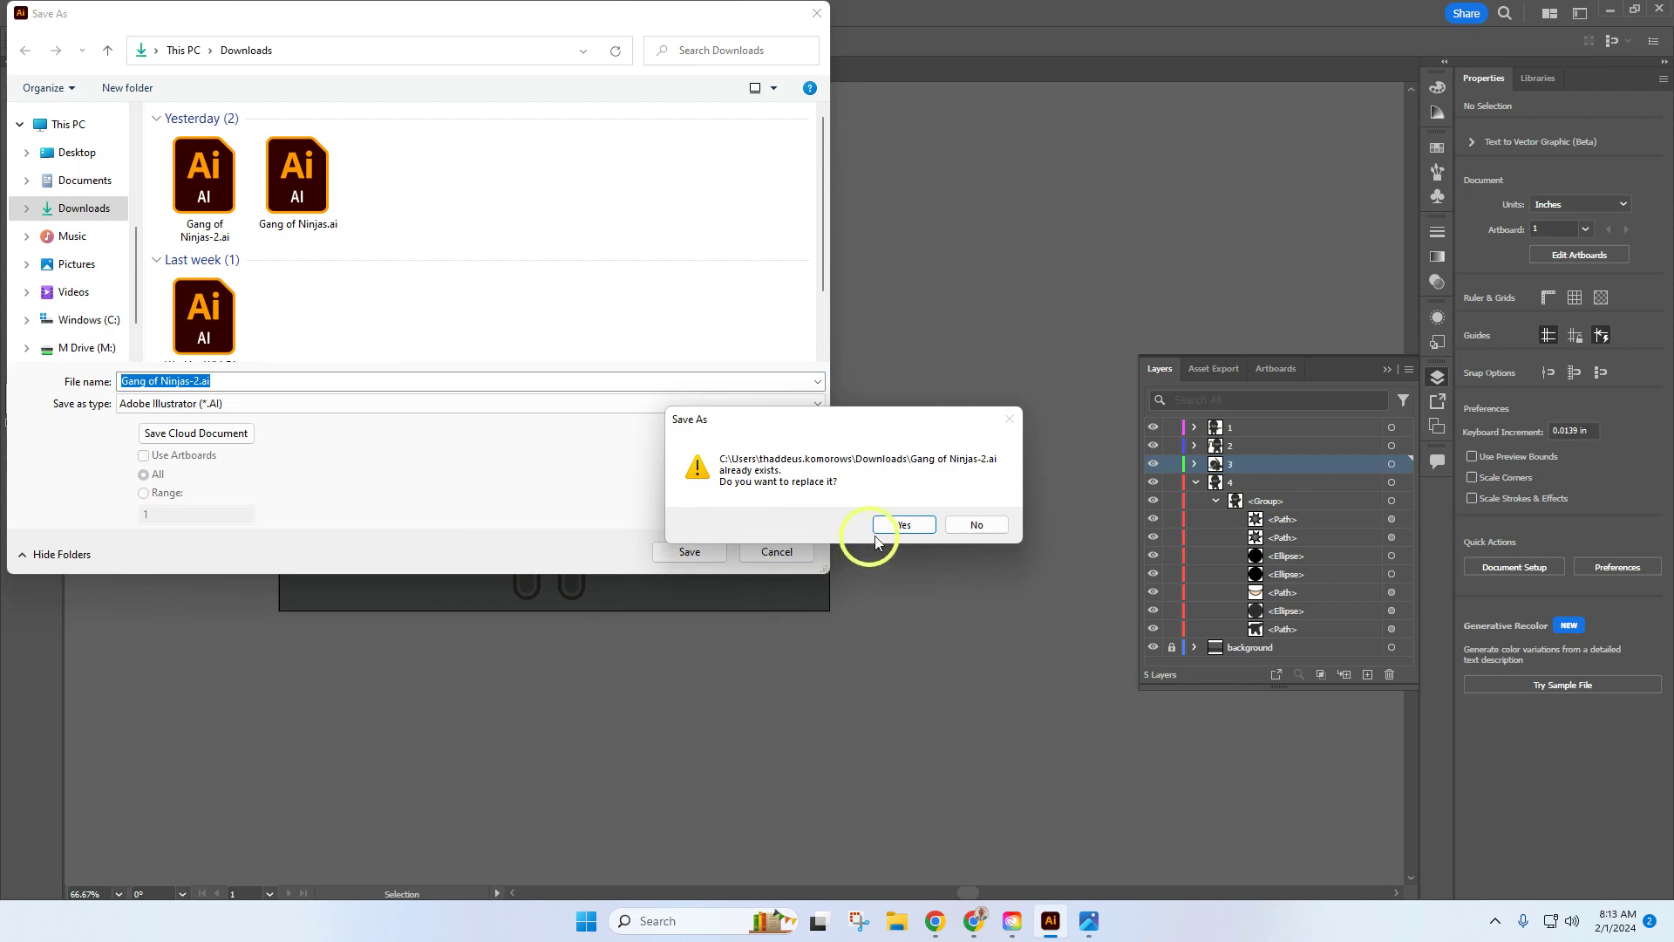
pyautogui.click(903, 526)
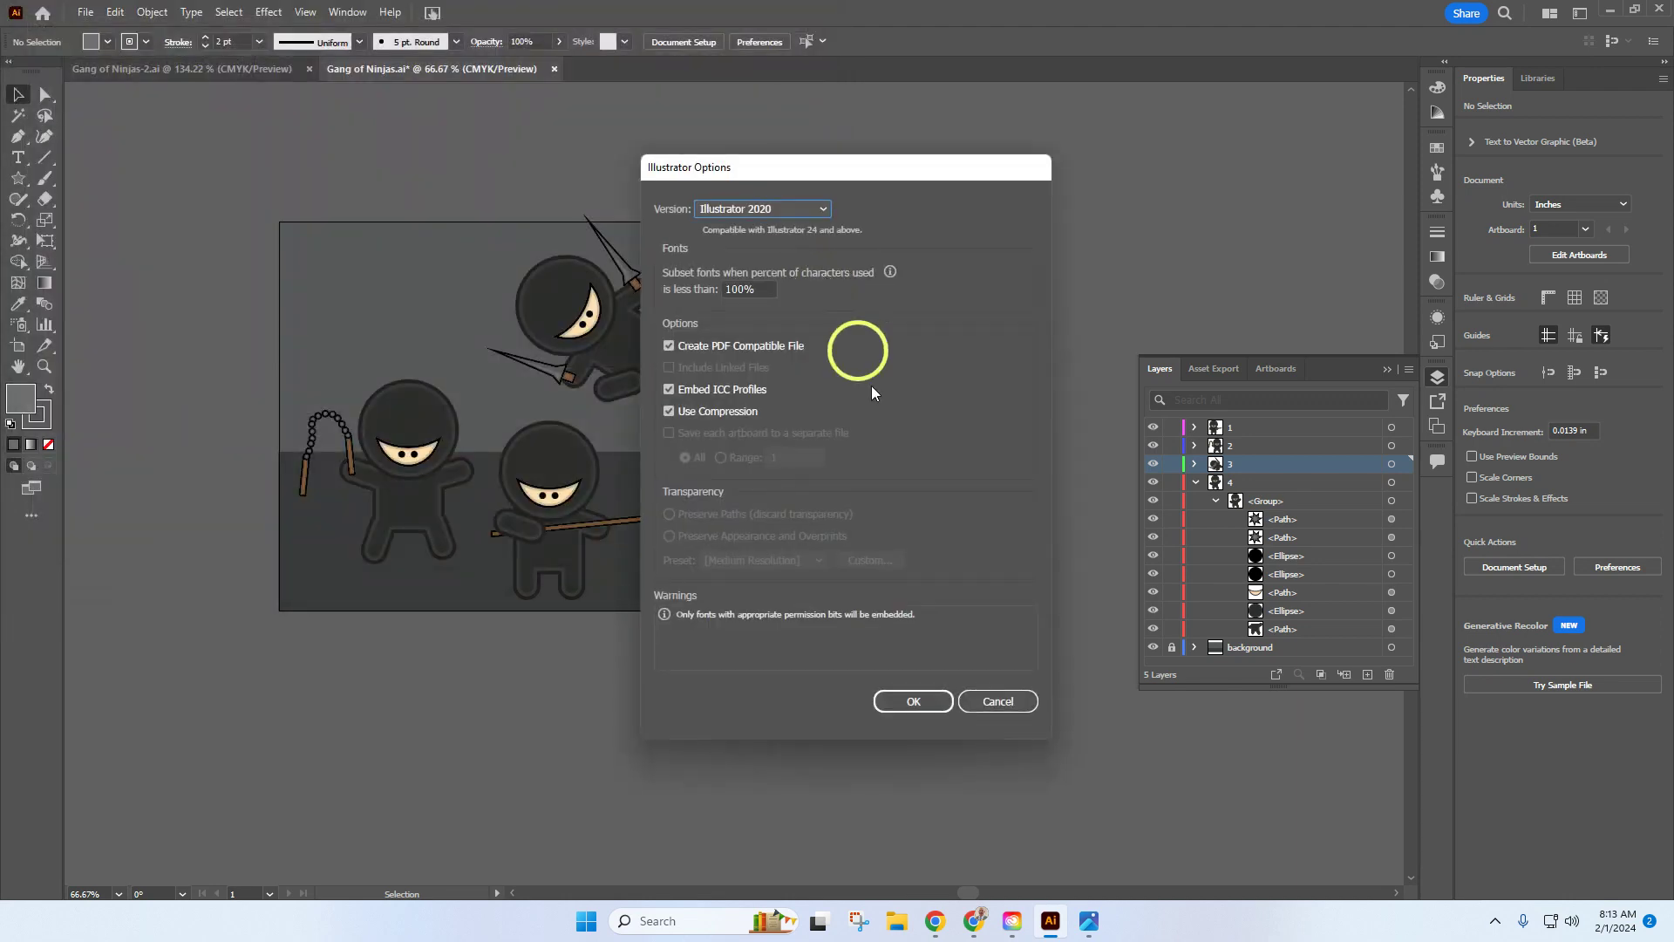
pyautogui.click(916, 702)
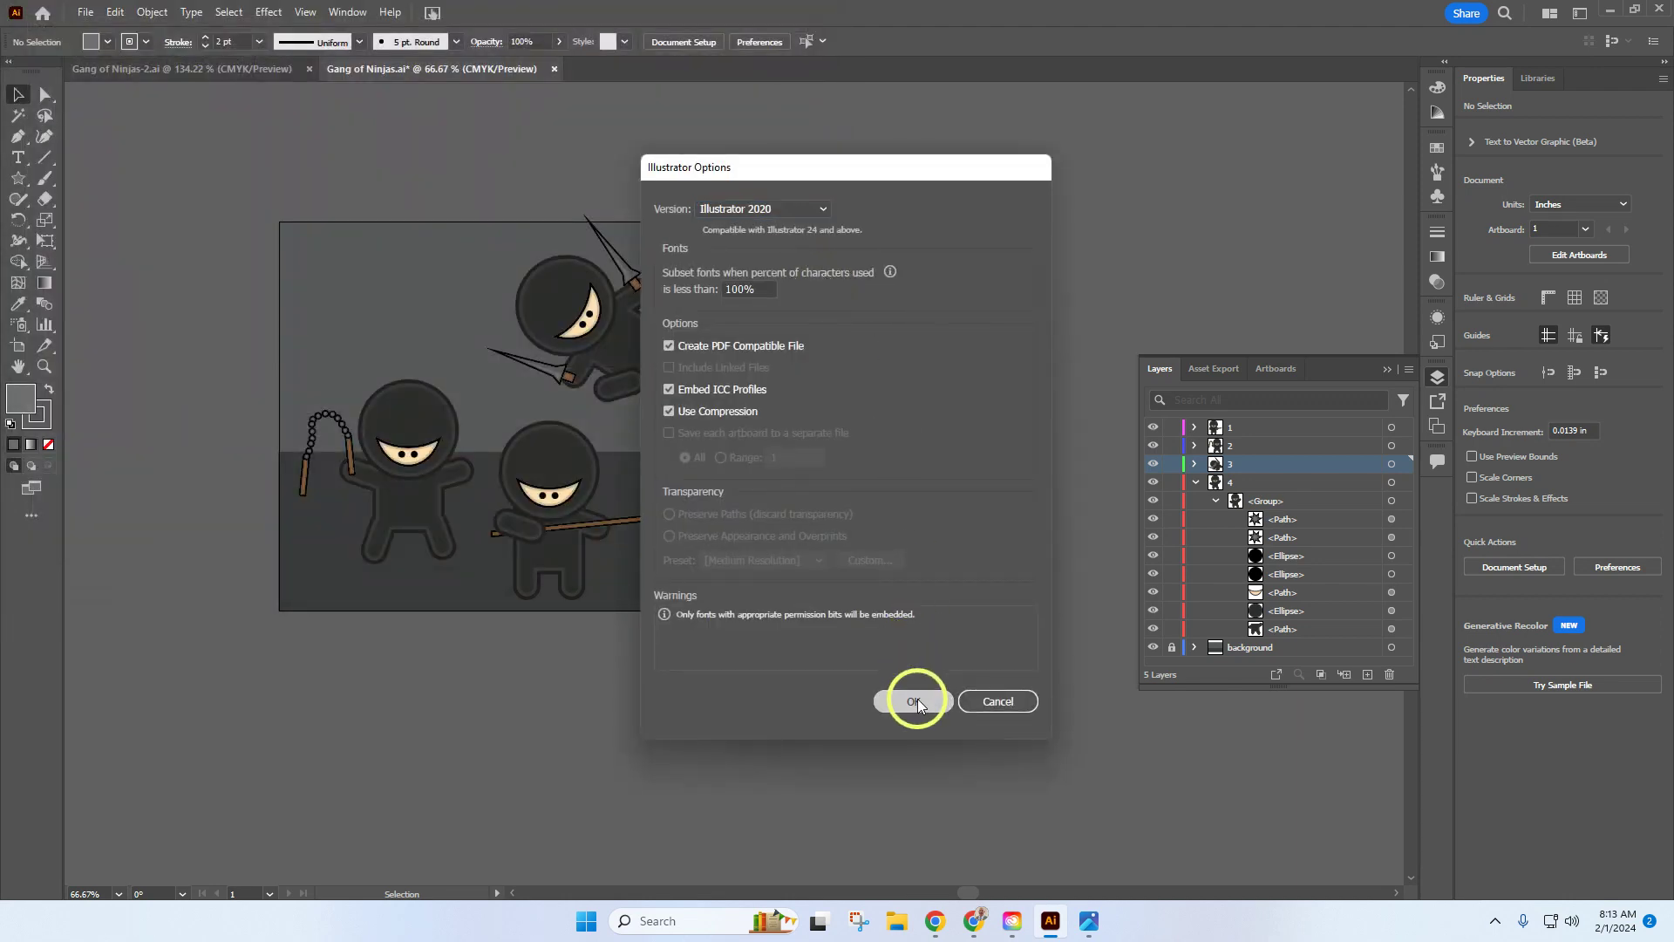
# Attach Gang of Ninjas-2.ai from Downloads to the Canvas assignment and submit it
pyautogui.click(971, 920)
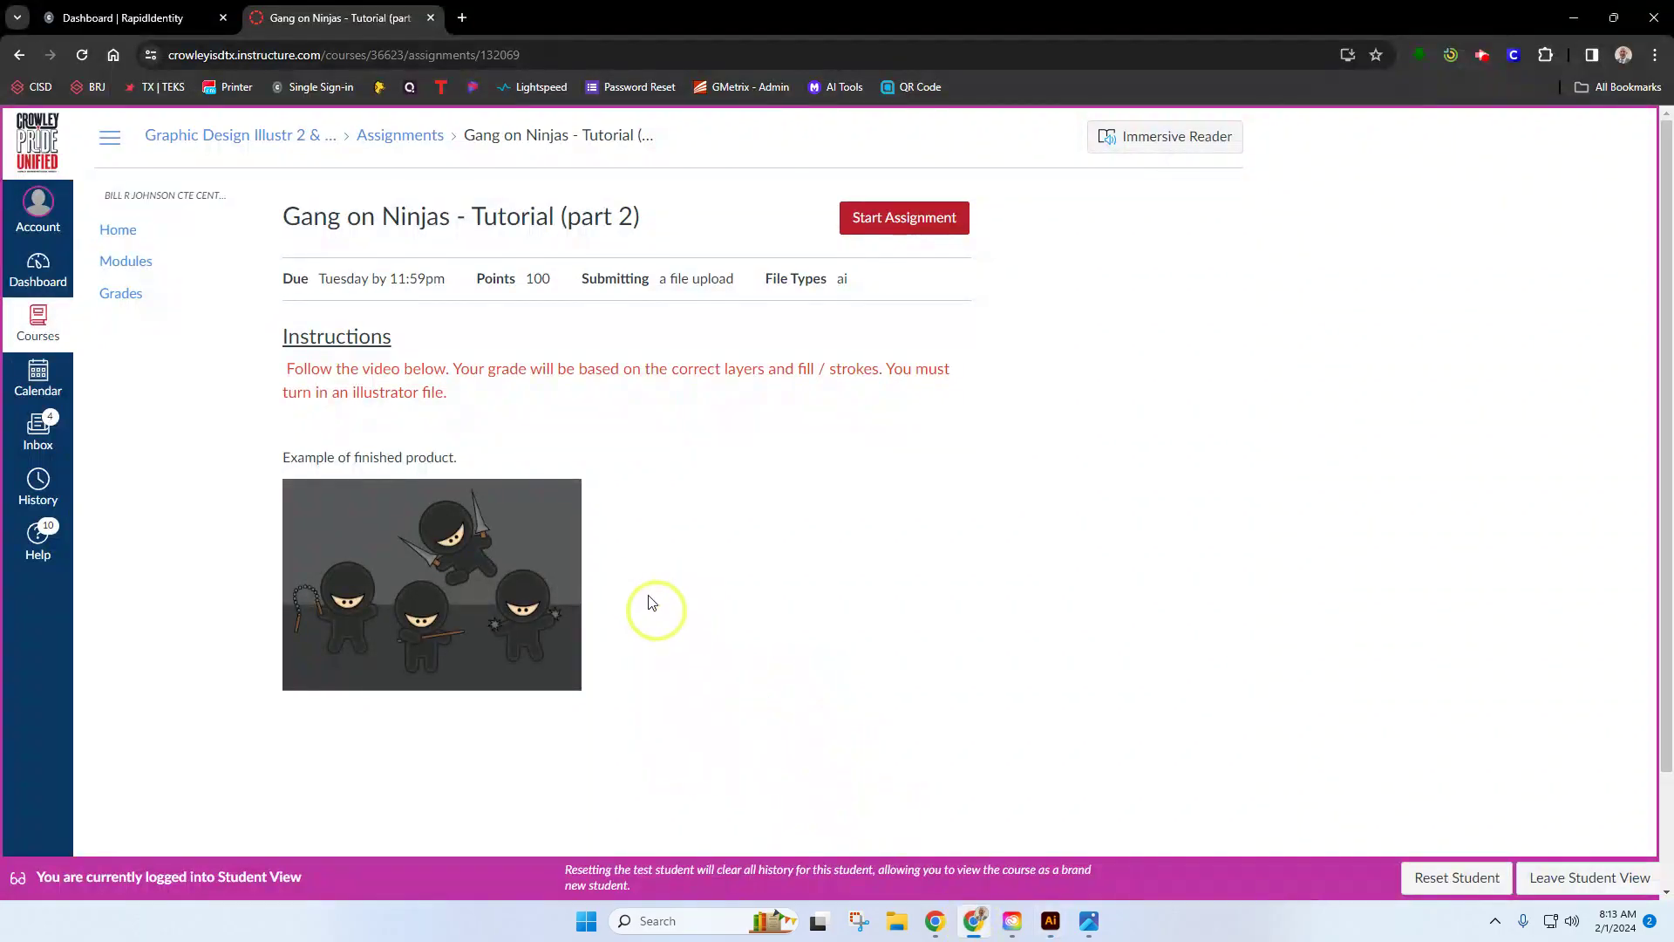
pyautogui.click(896, 220)
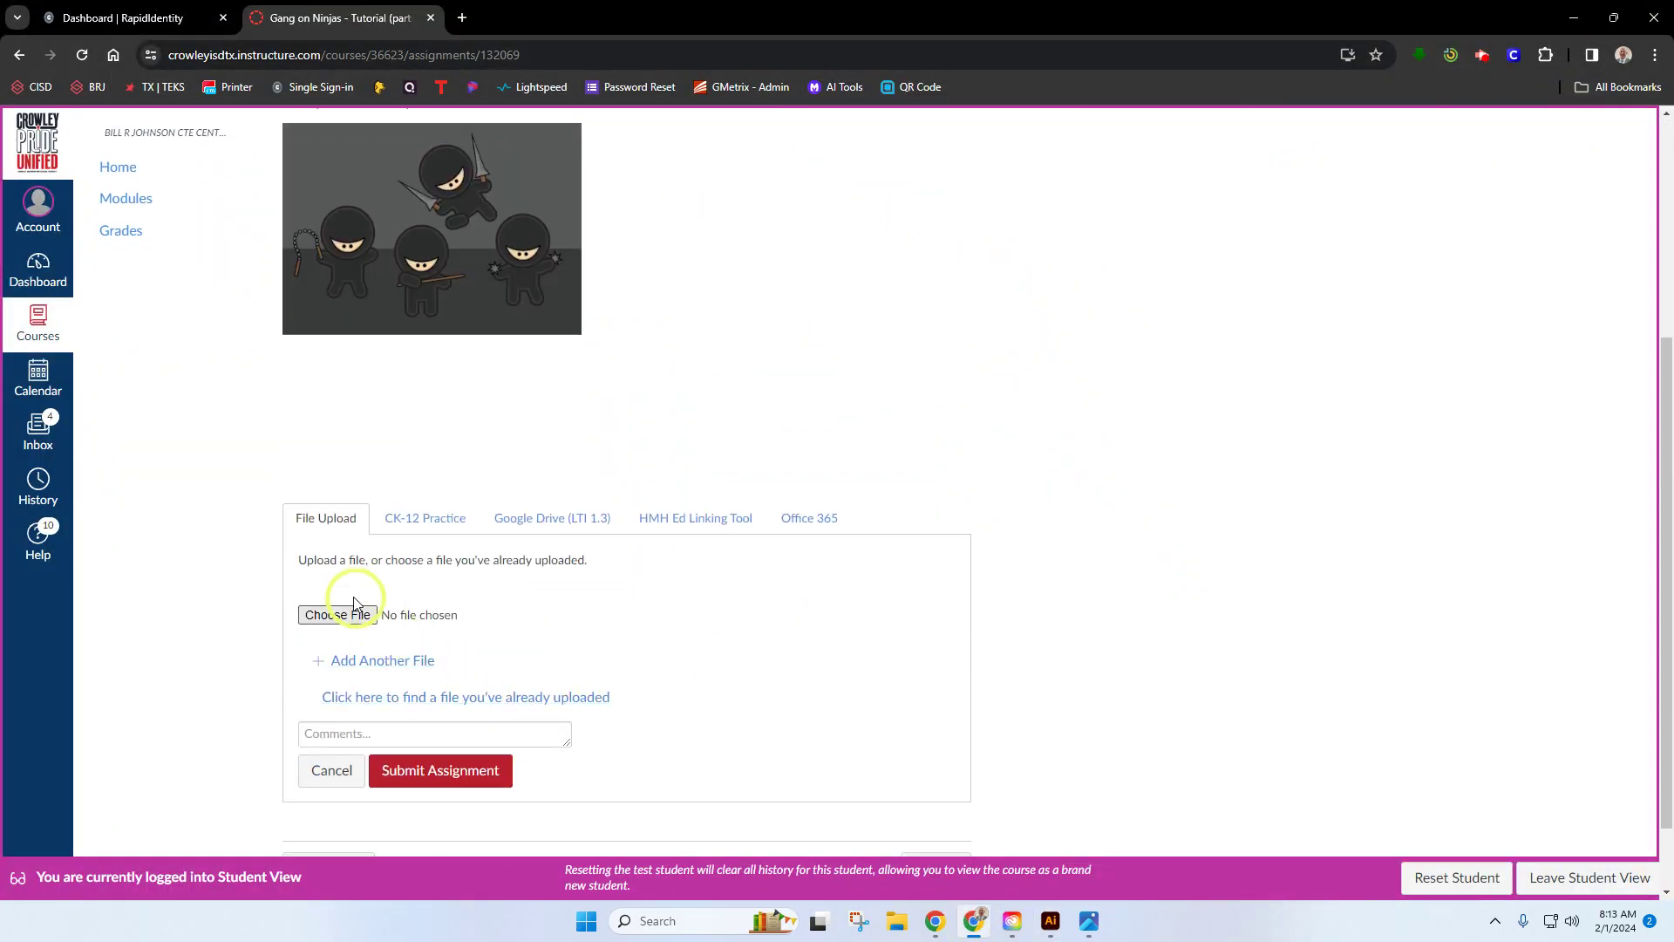
pyautogui.click(347, 617)
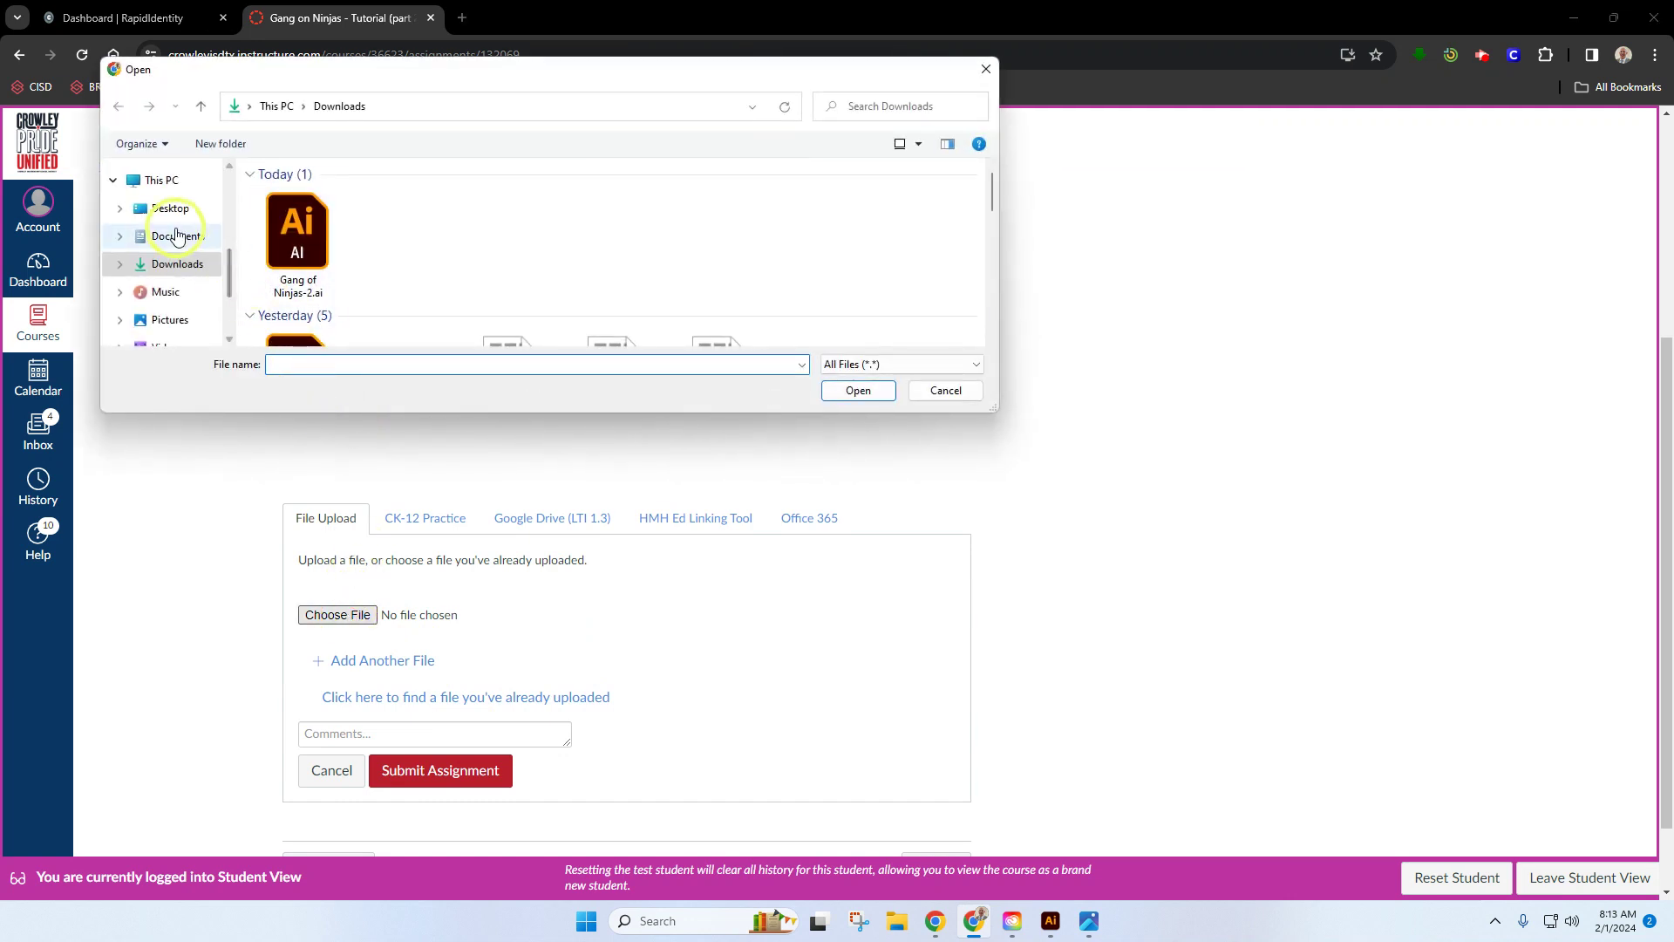
pyautogui.click(307, 255)
pyautogui.click(859, 391)
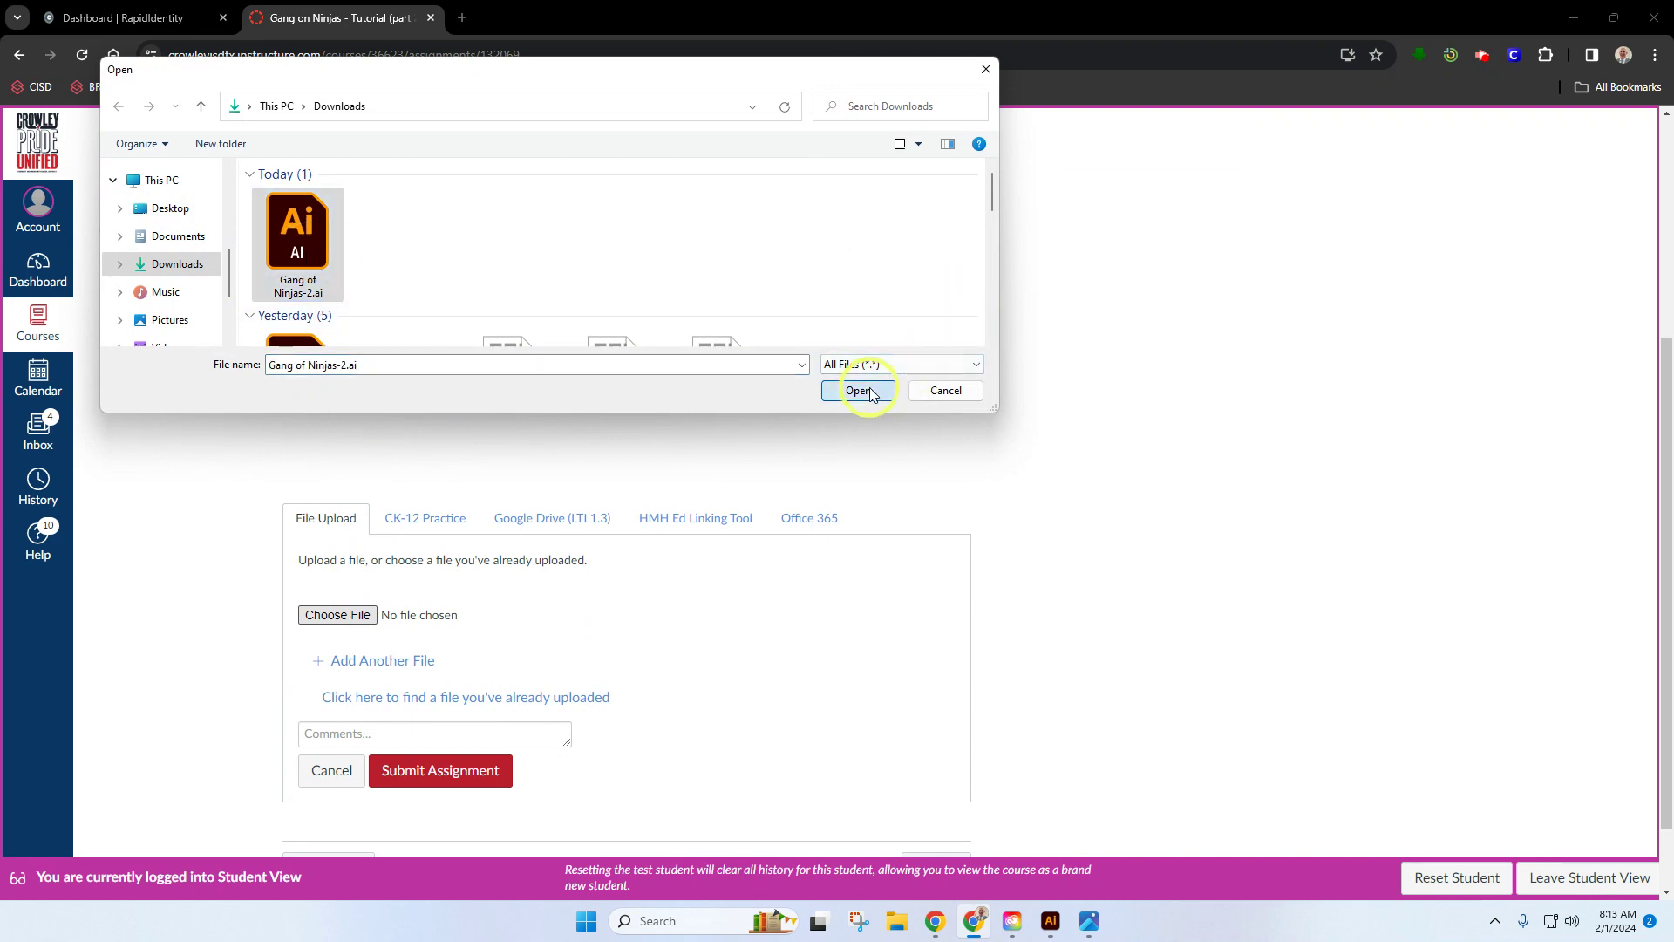
pyautogui.click(482, 777)
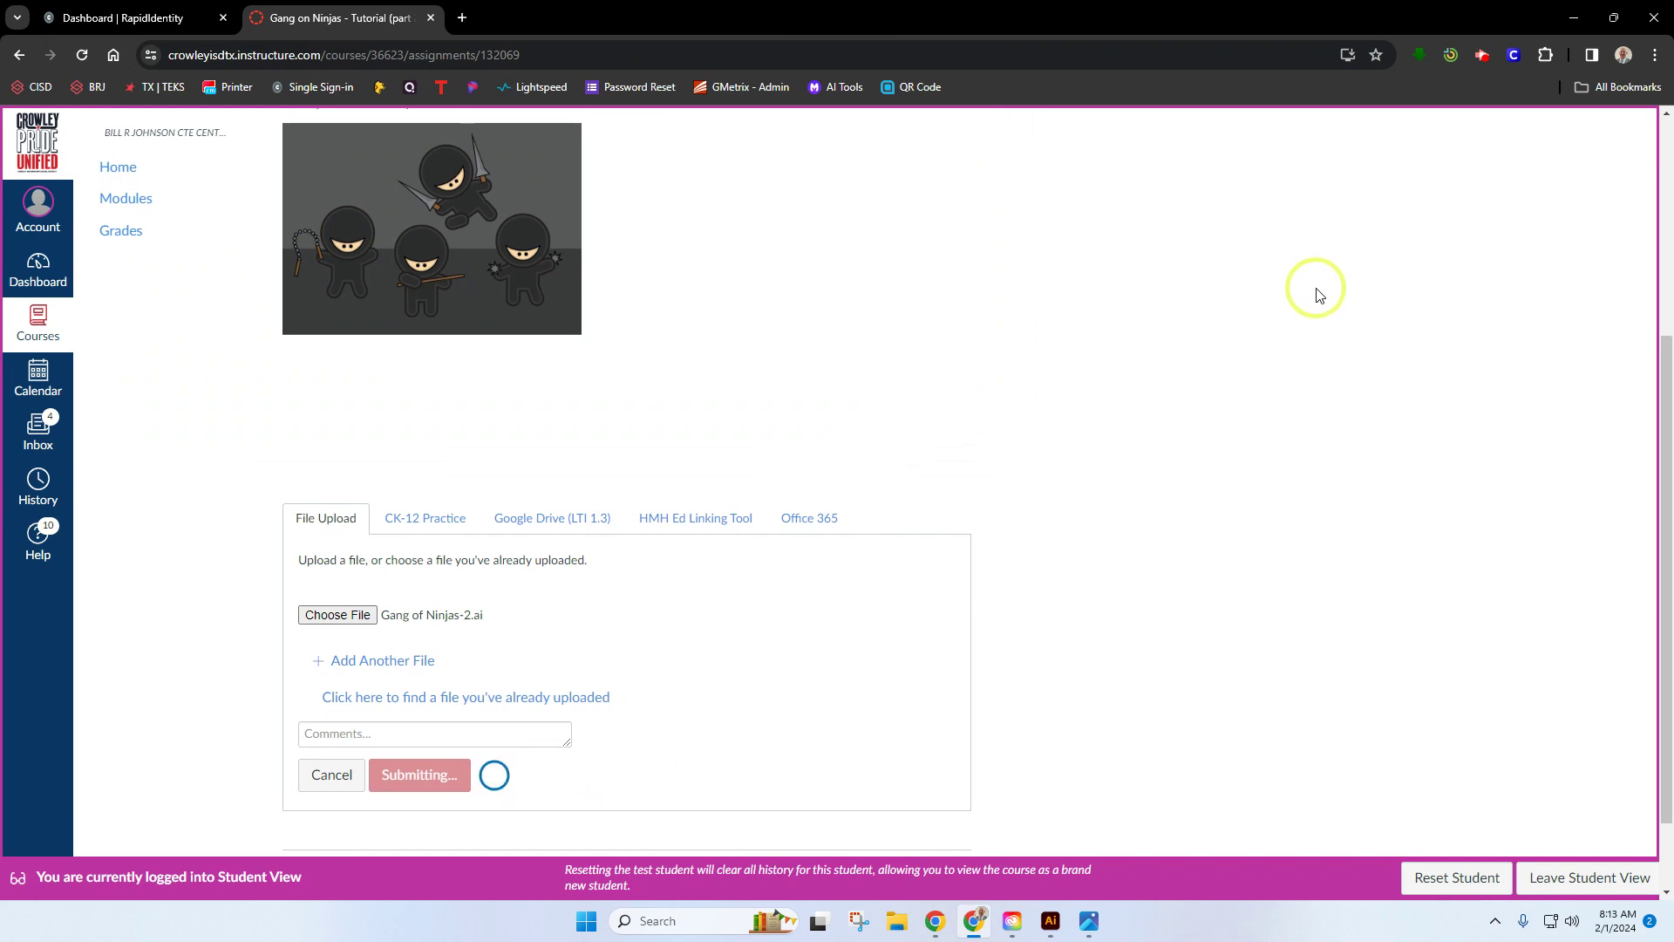
pyautogui.click(1483, 59)
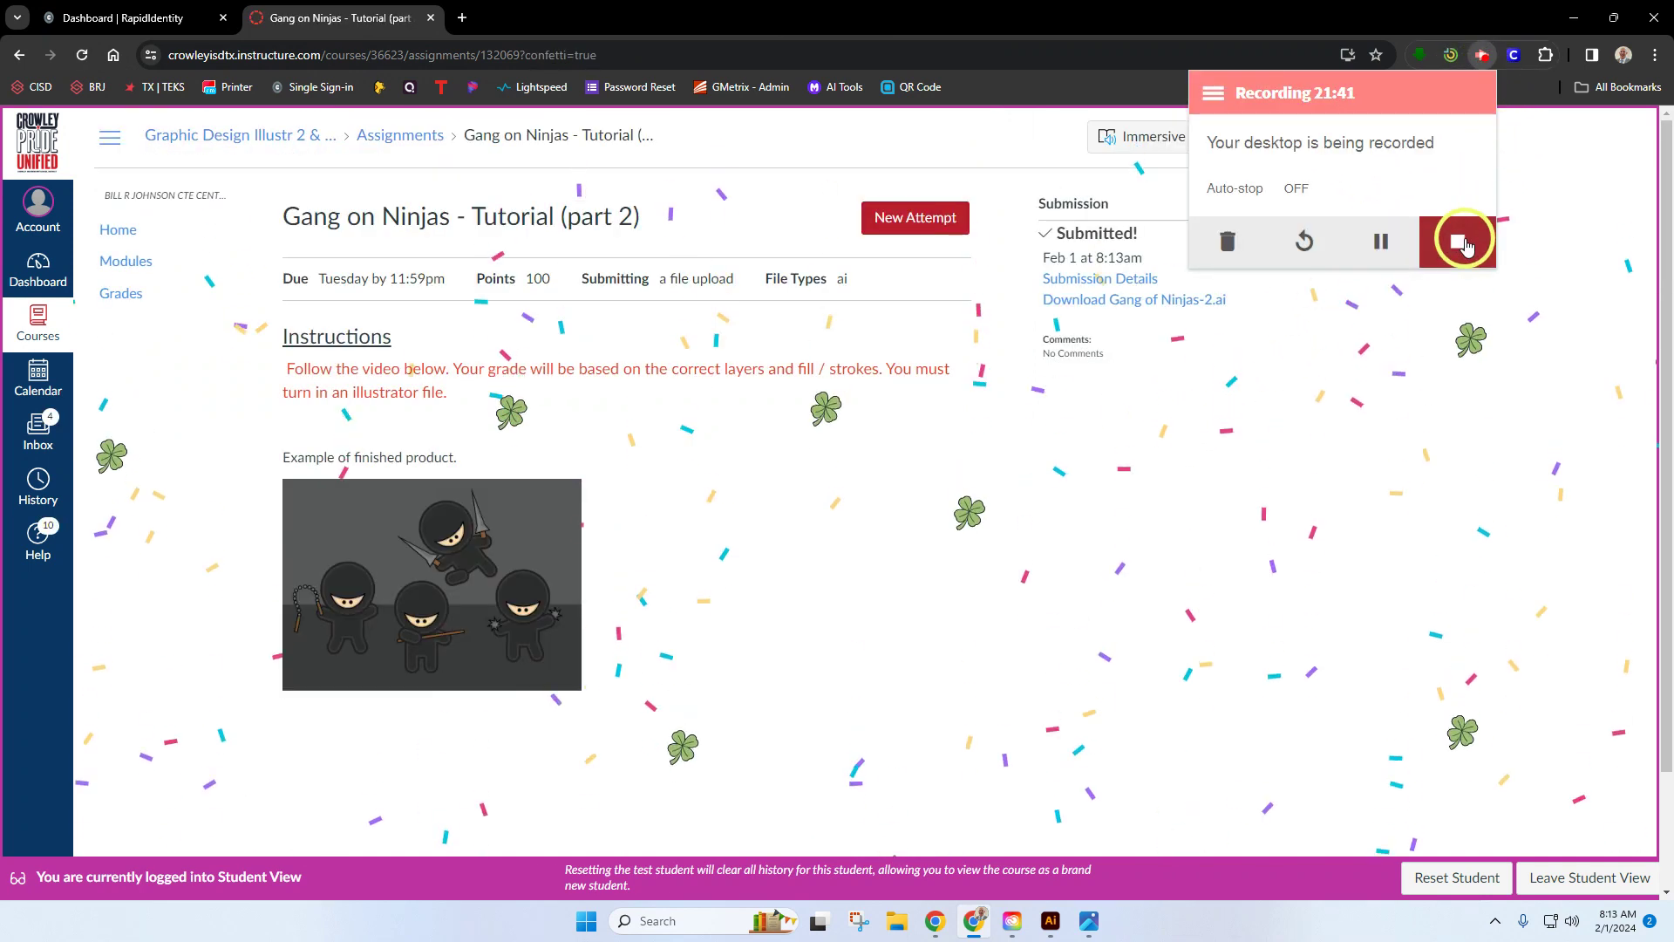